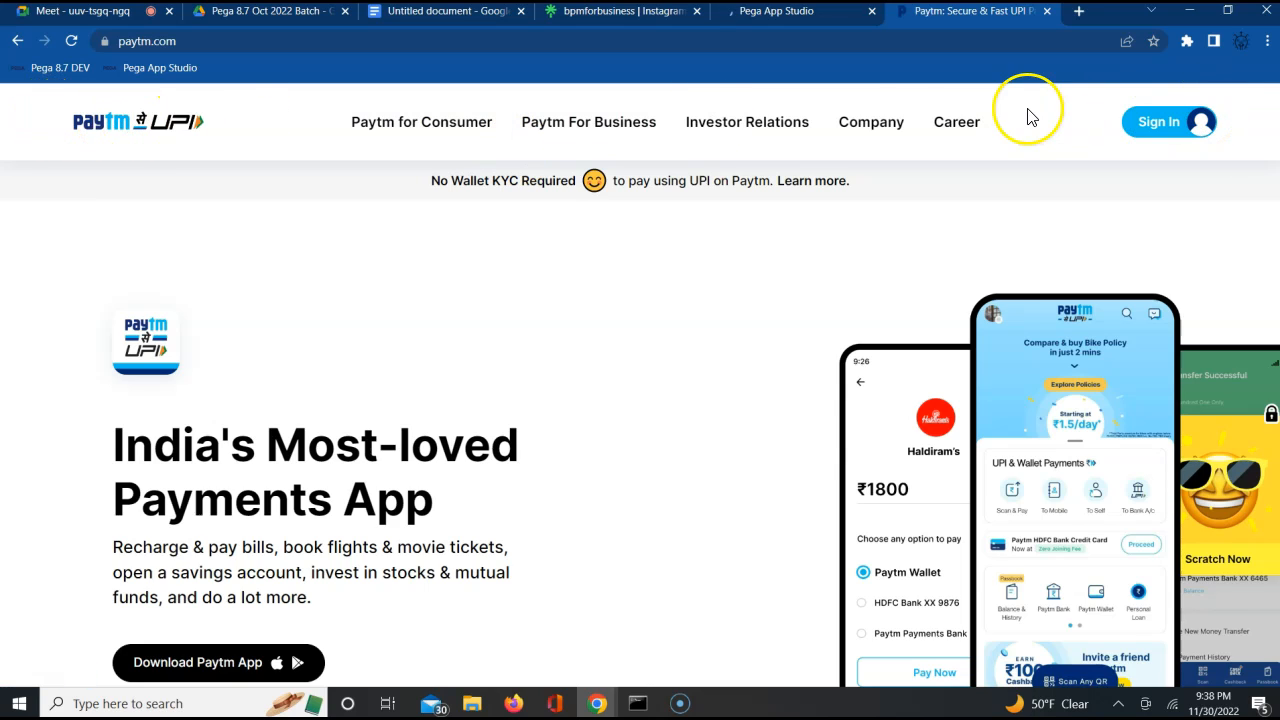
Dismiss the welcome dialog in Pega App Studio and switch the ALFA Auto Insurance application to Dev Studio
click(752, 22)
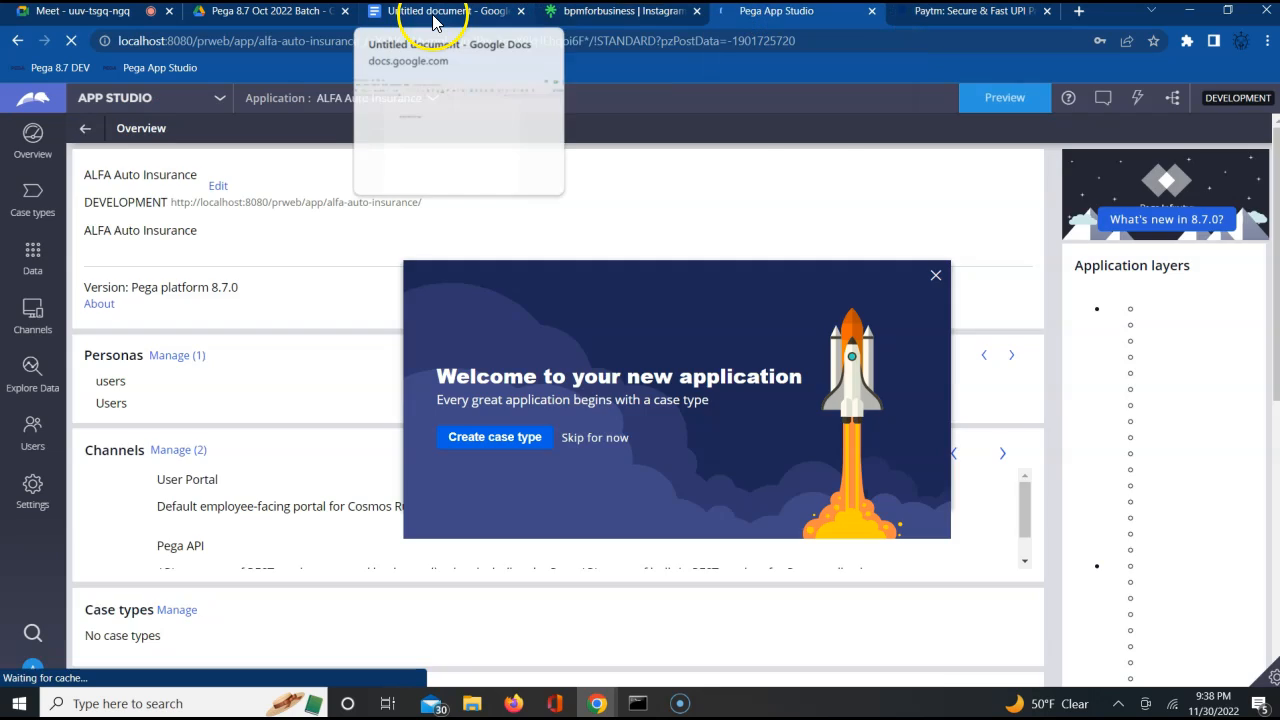
click(435, 15)
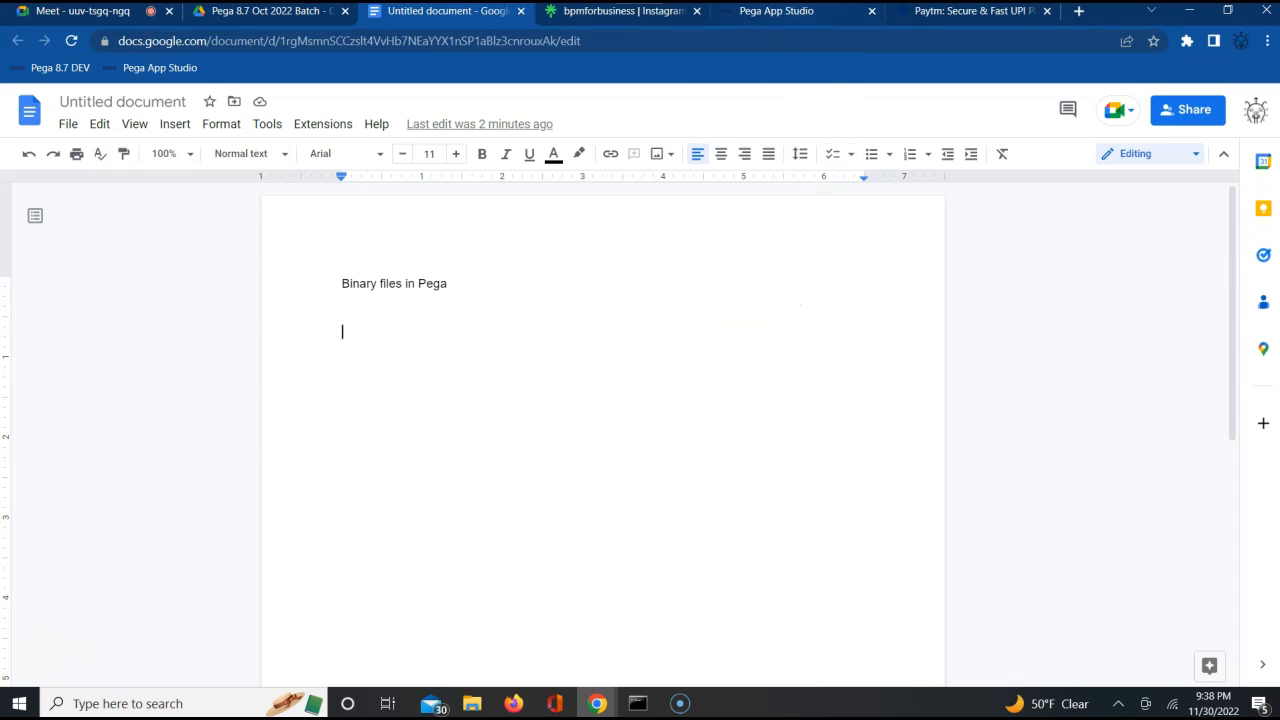
click(805, 12)
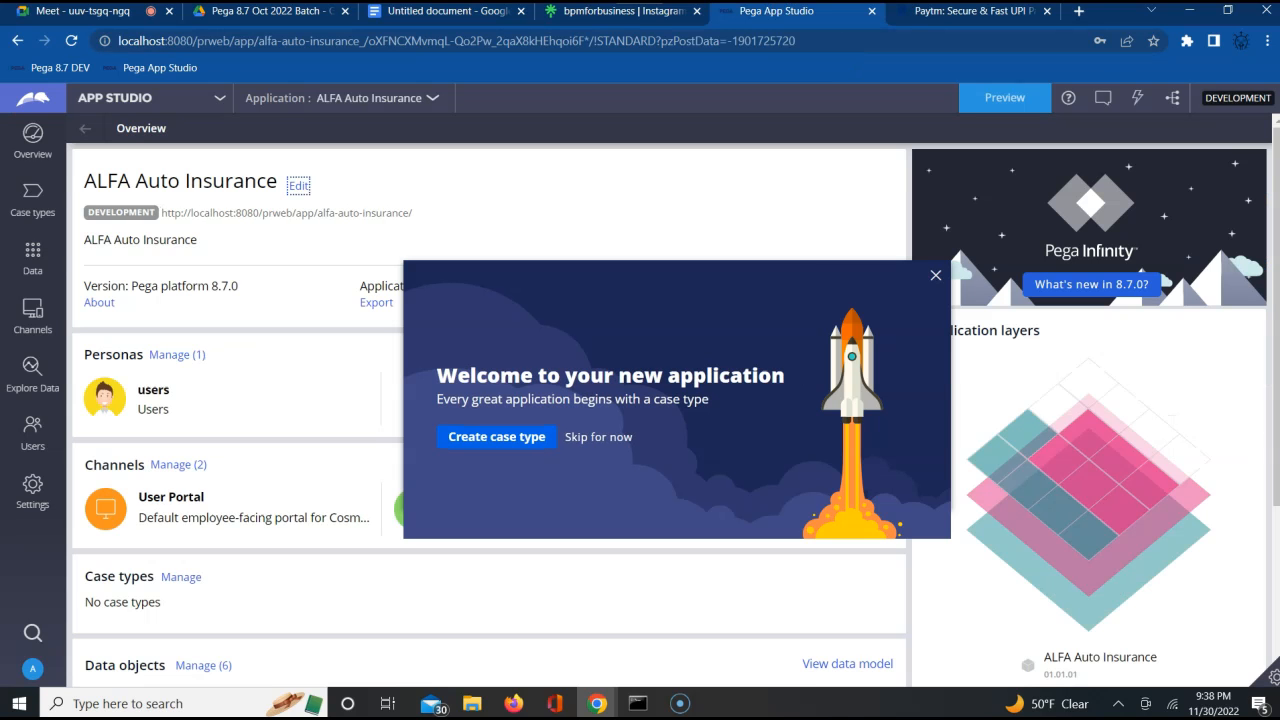
click(937, 276)
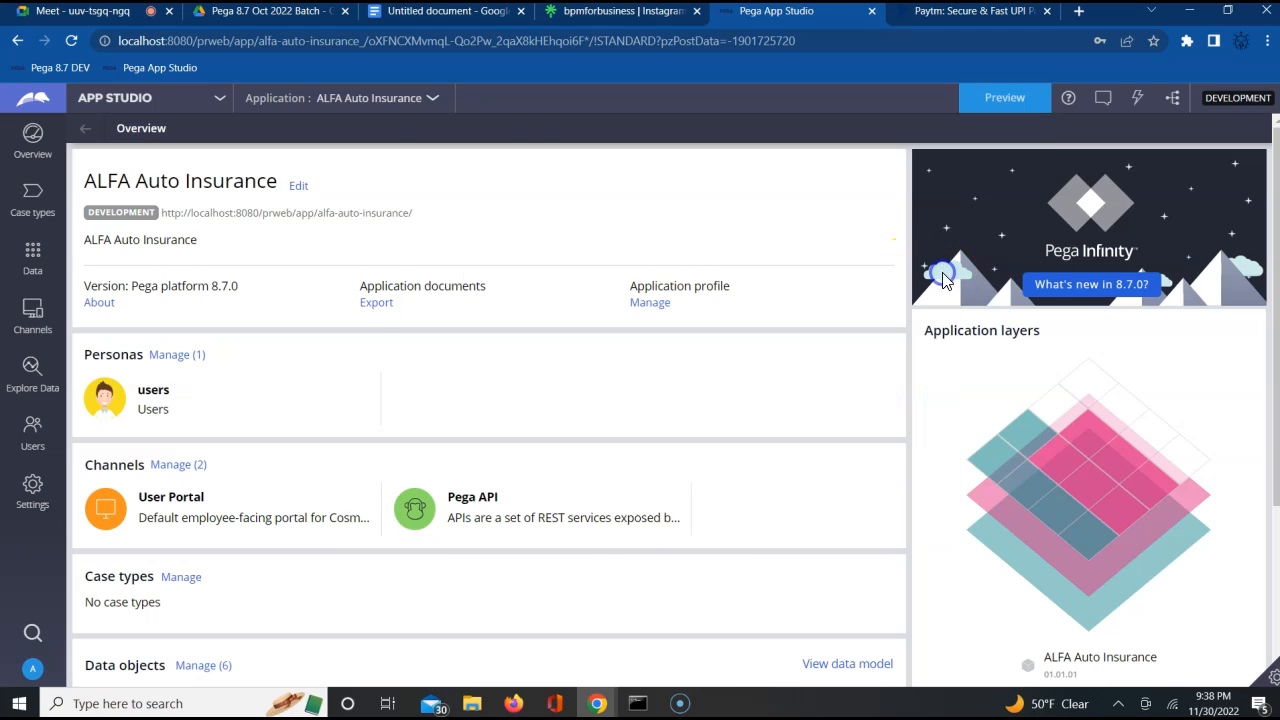
click(219, 99)
click(140, 154)
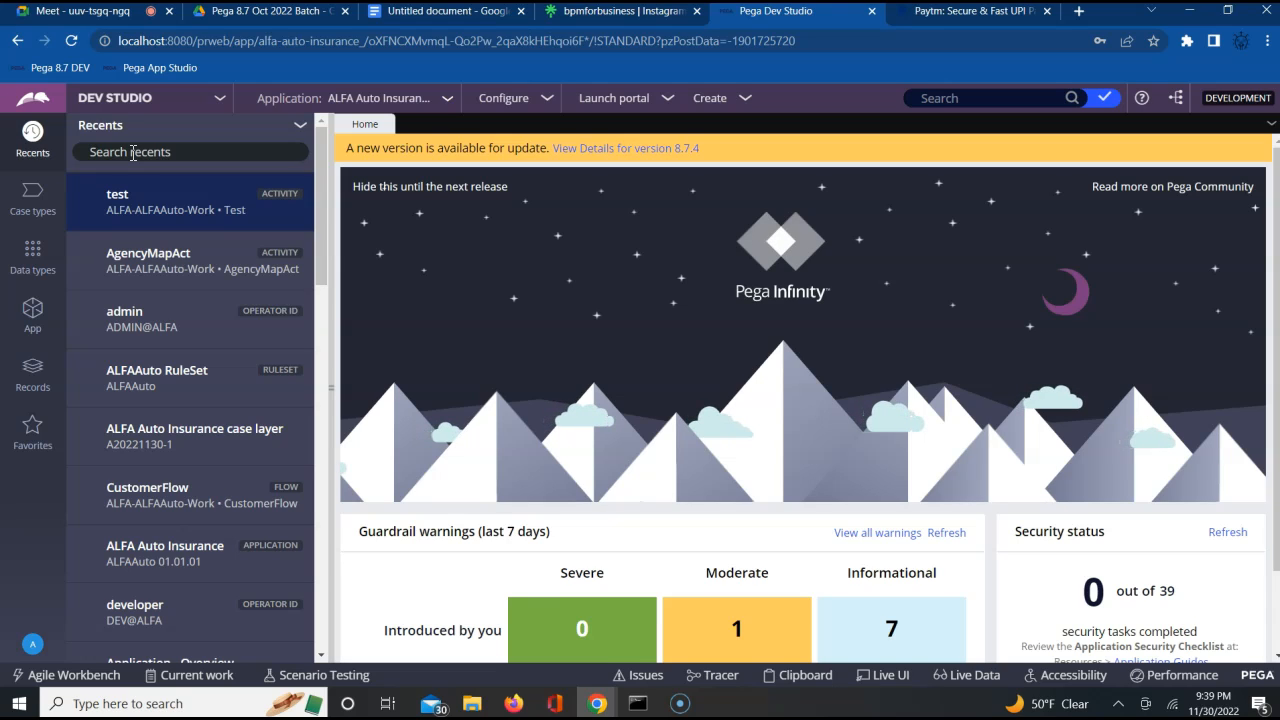
Open the Binary File instance list from the Technical category of the records
click(85, 272)
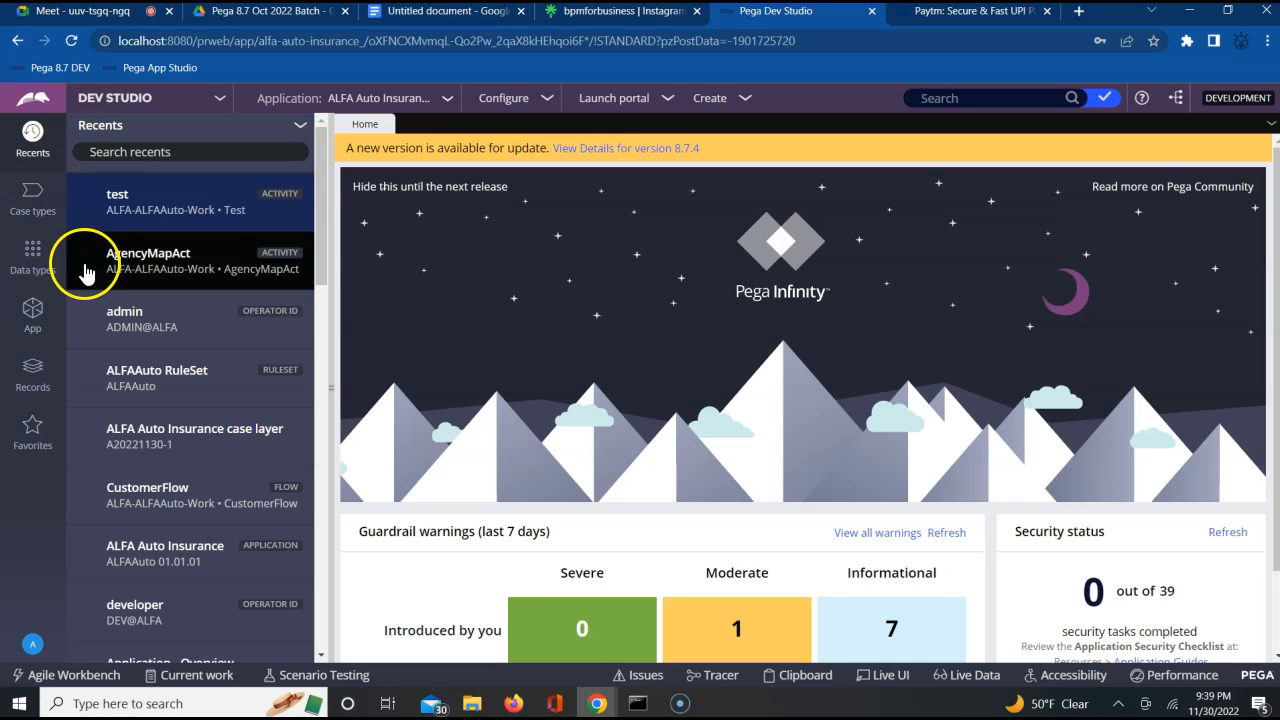
click(33, 375)
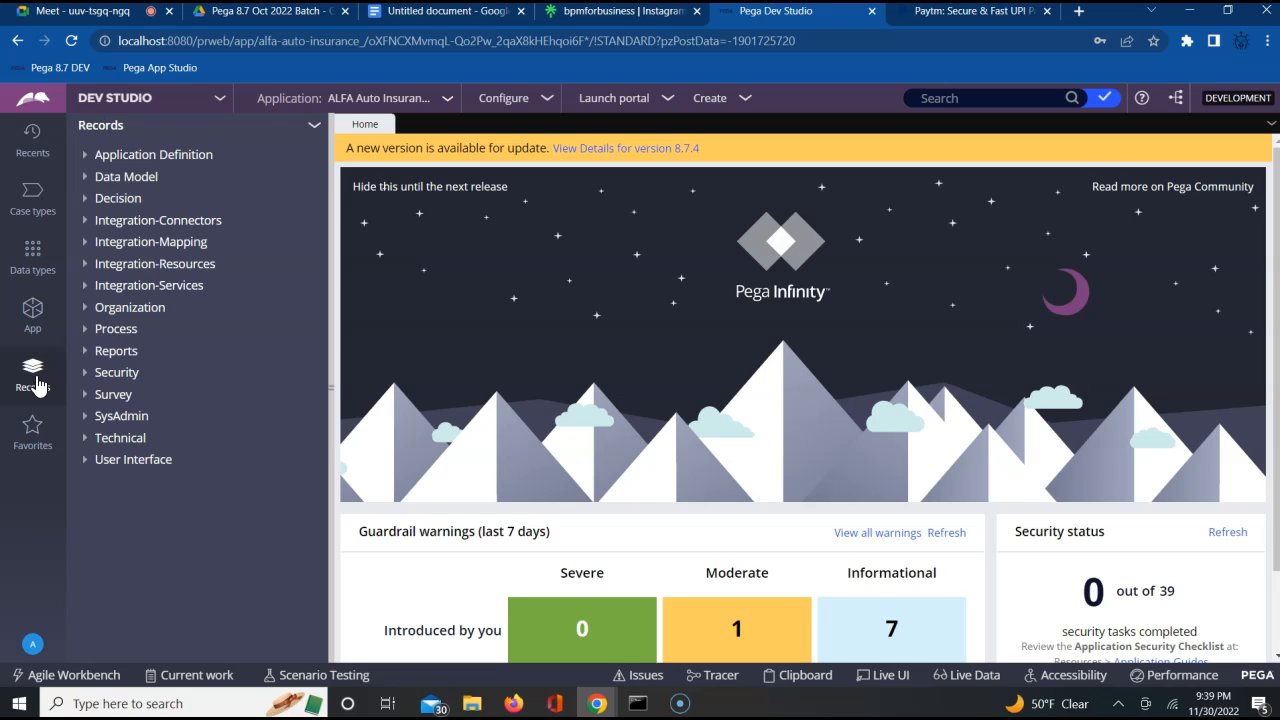
click(87, 442)
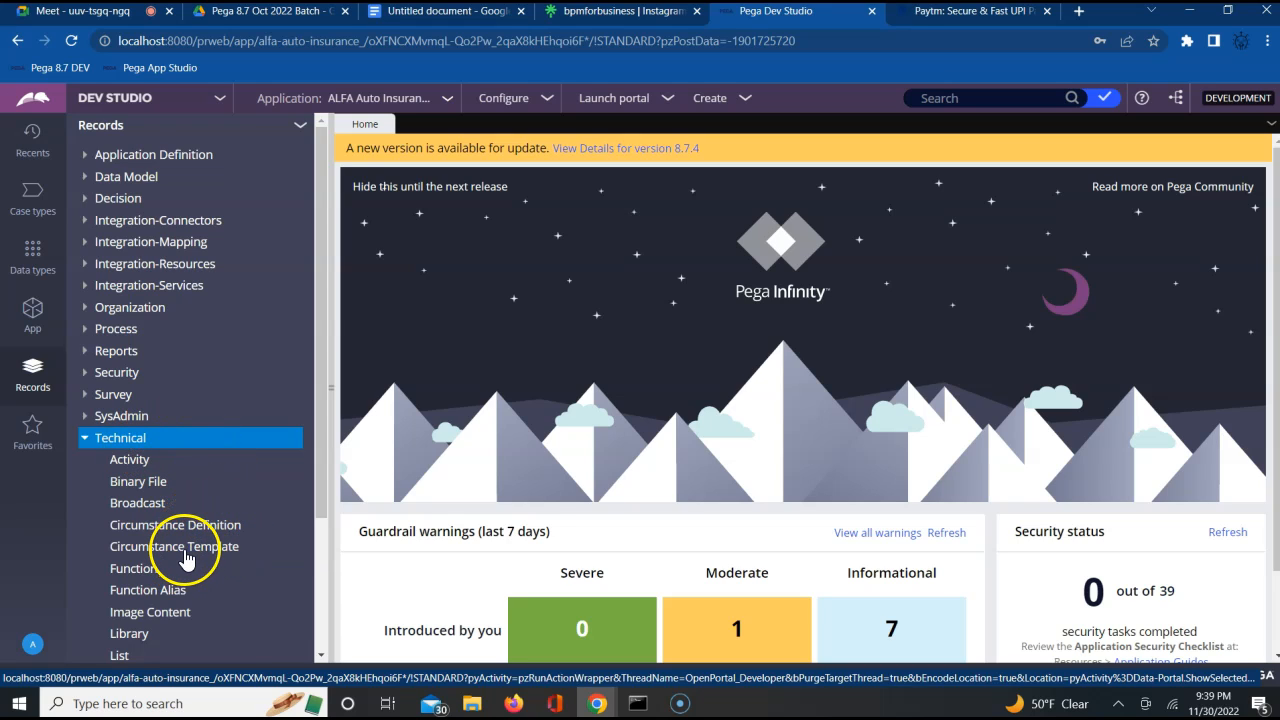
click(321, 658)
click(322, 659)
click(322, 659)
click(322, 659)
click(322, 659)
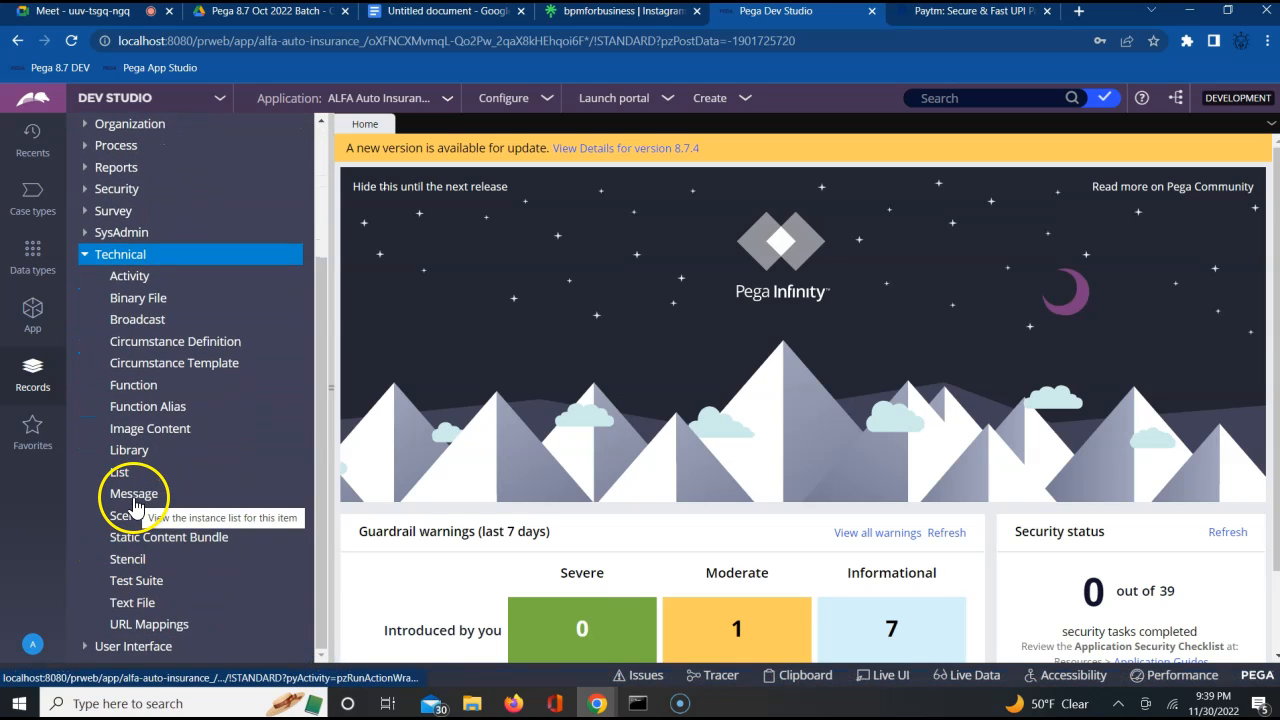
click(119, 300)
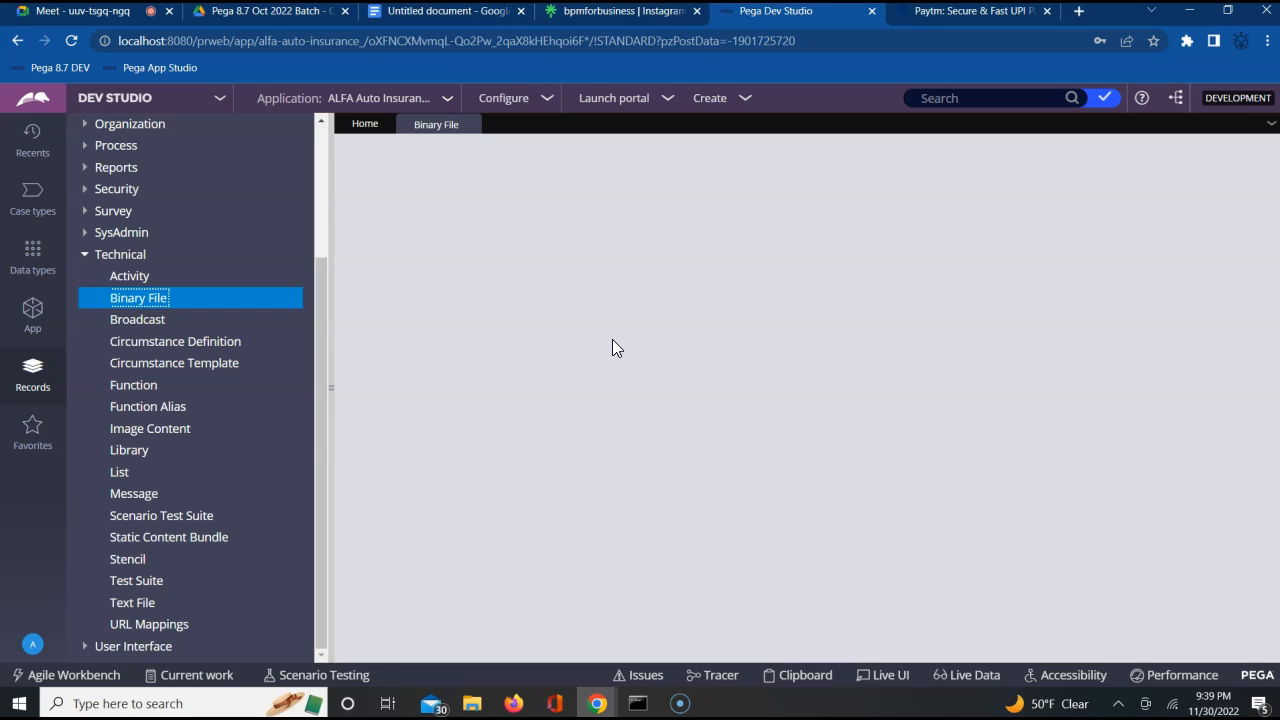
click(967, 16)
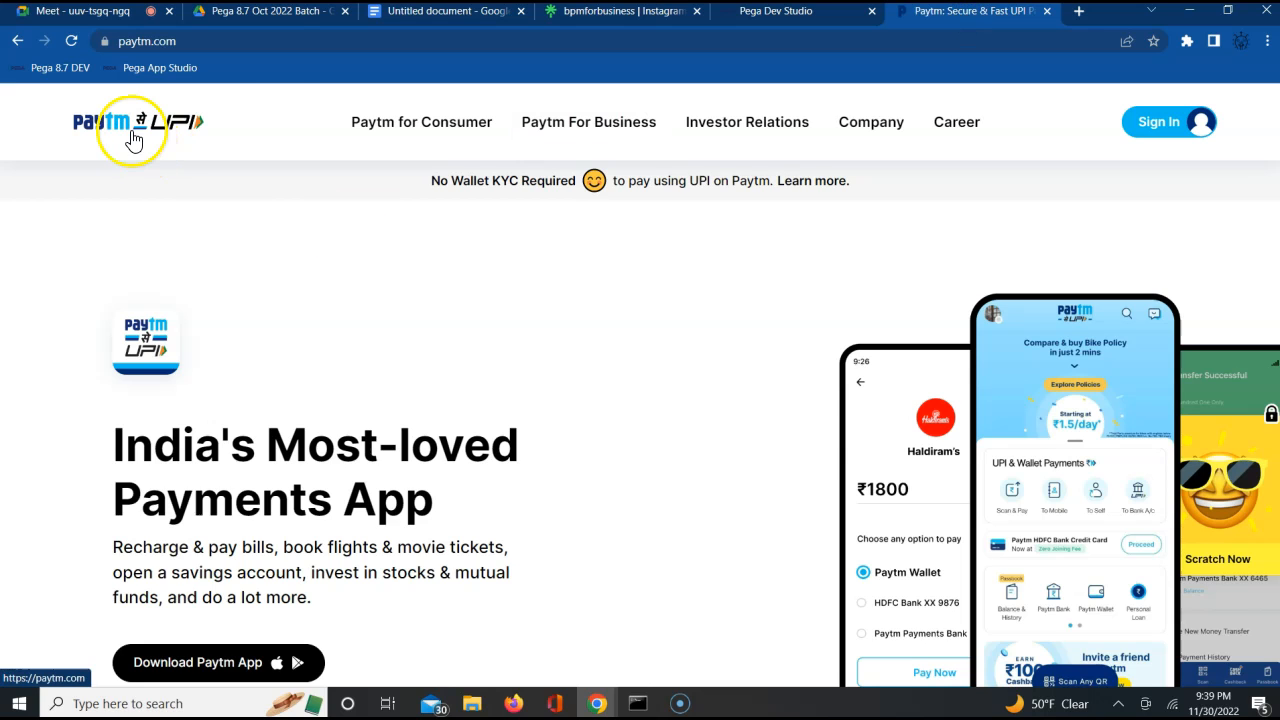
click(748, 14)
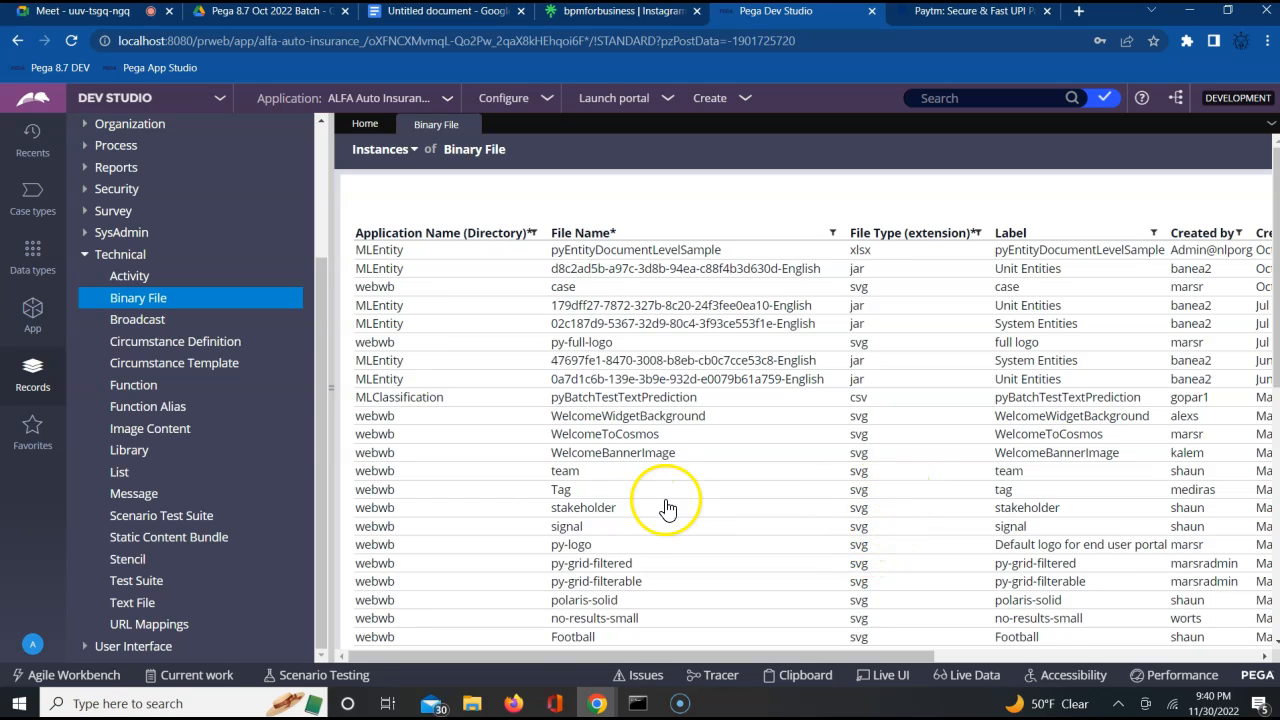
Open the webwb Tag svg binary file rule and view its XML
click(562, 490)
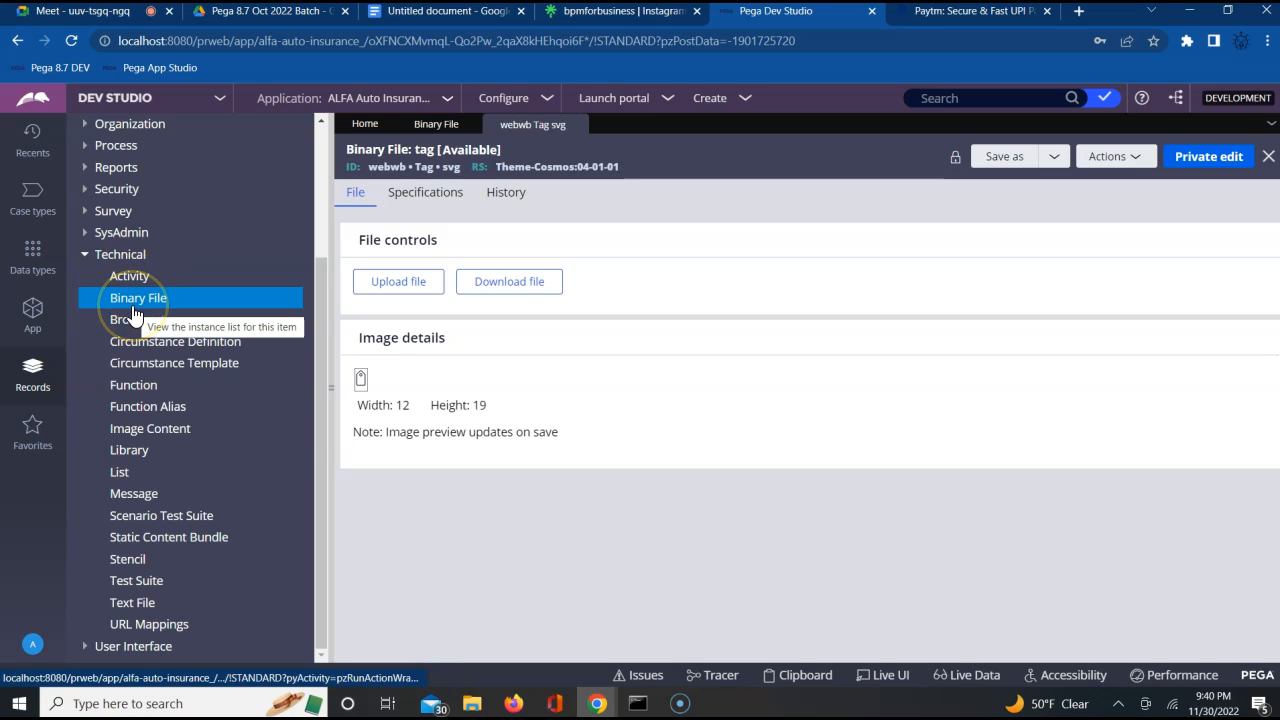
click(1120, 158)
click(1102, 303)
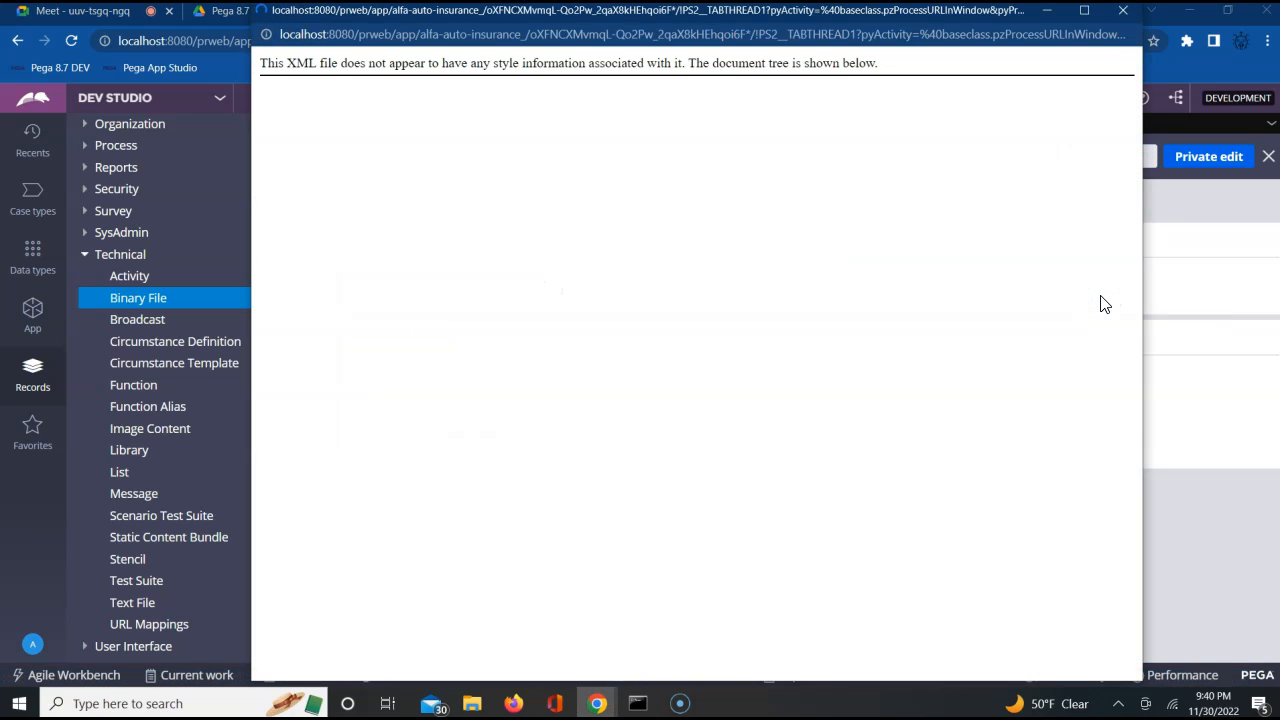
Search the rule's XML for "pxobj"
key(ctrl+f)
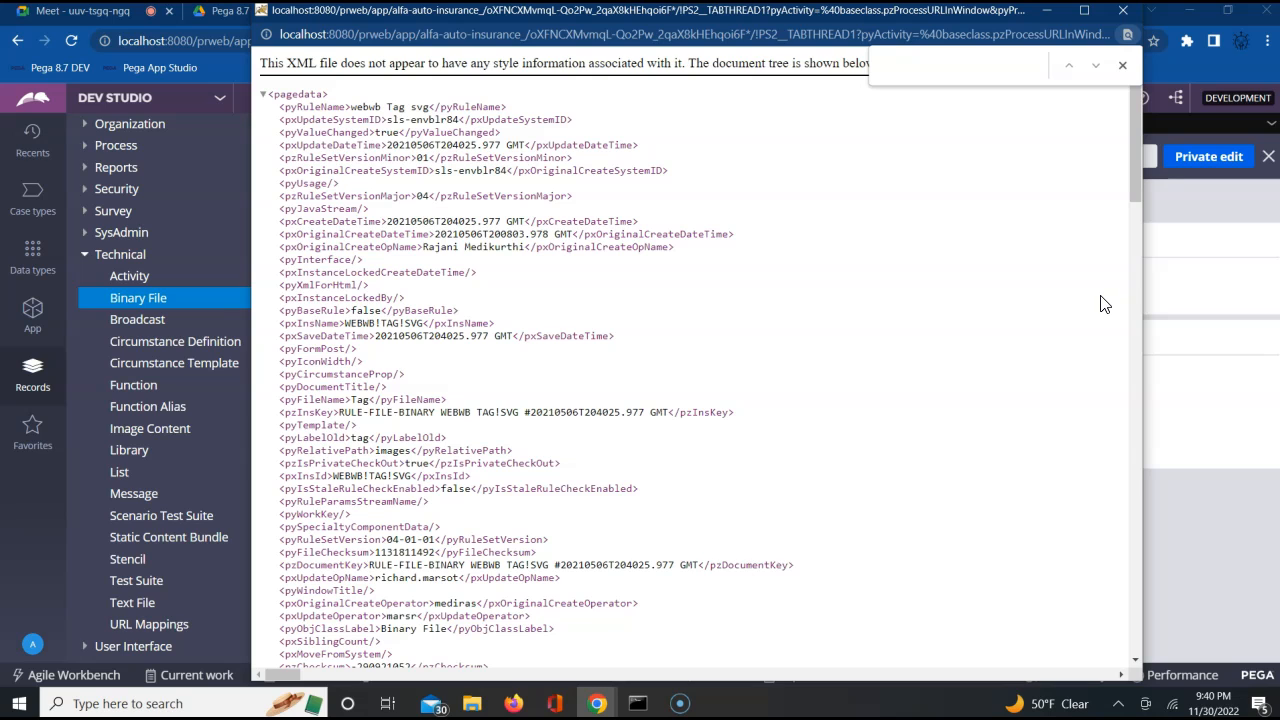
text(pxo)
key(BackSpace)
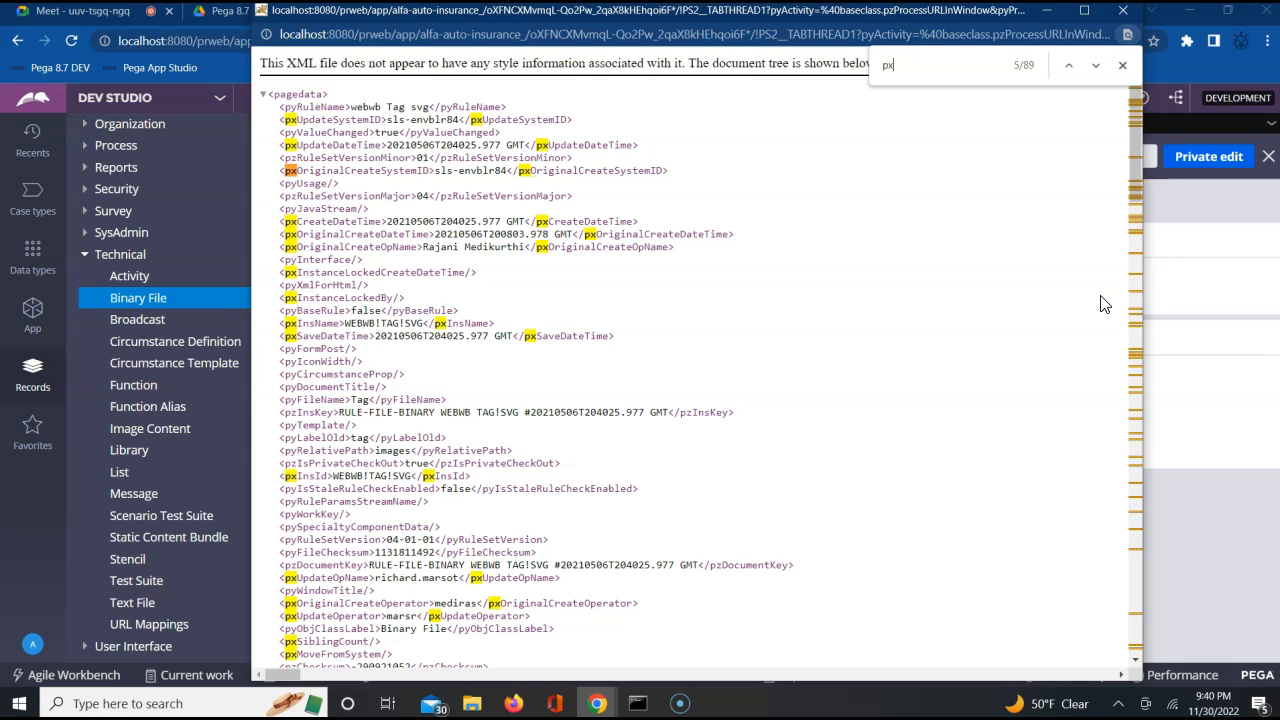
text(obj)
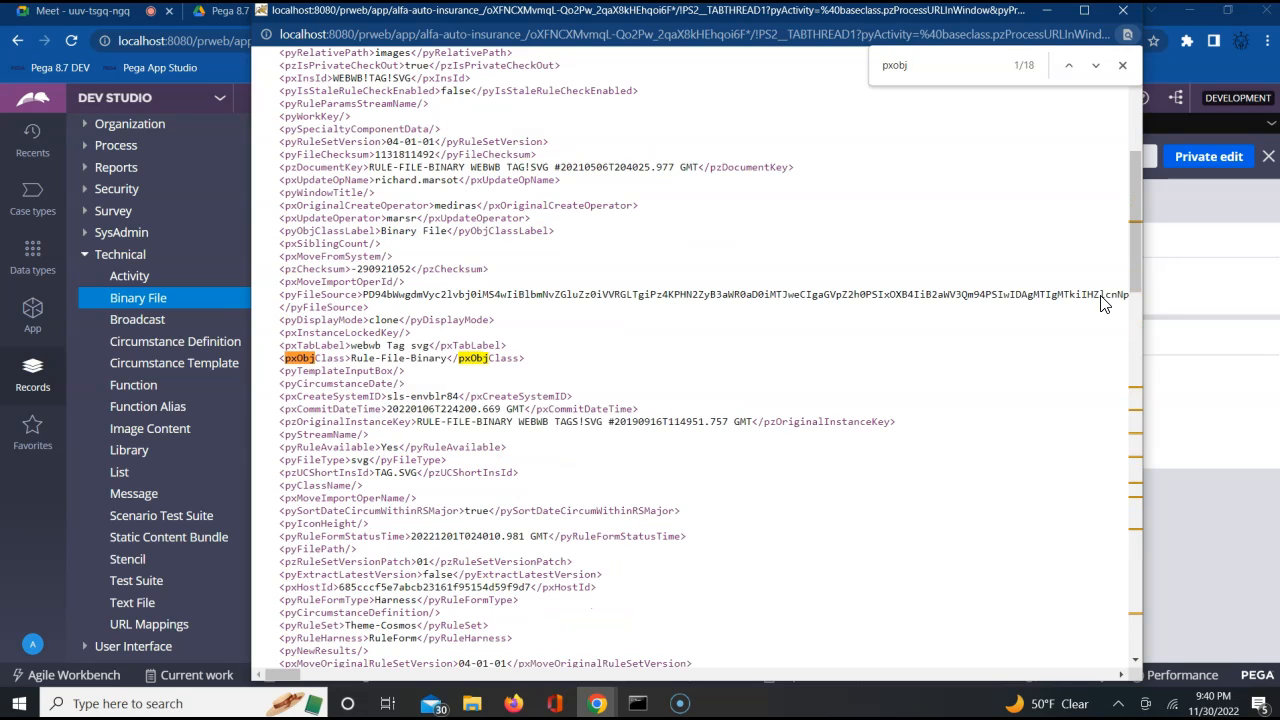
Copy the pxObjClass Rule-File-Binary line from the XML into the Google Docs document below "Binary files in Pega"
click(390, 362)
triple_click(390, 362)
key(ctrl+c)
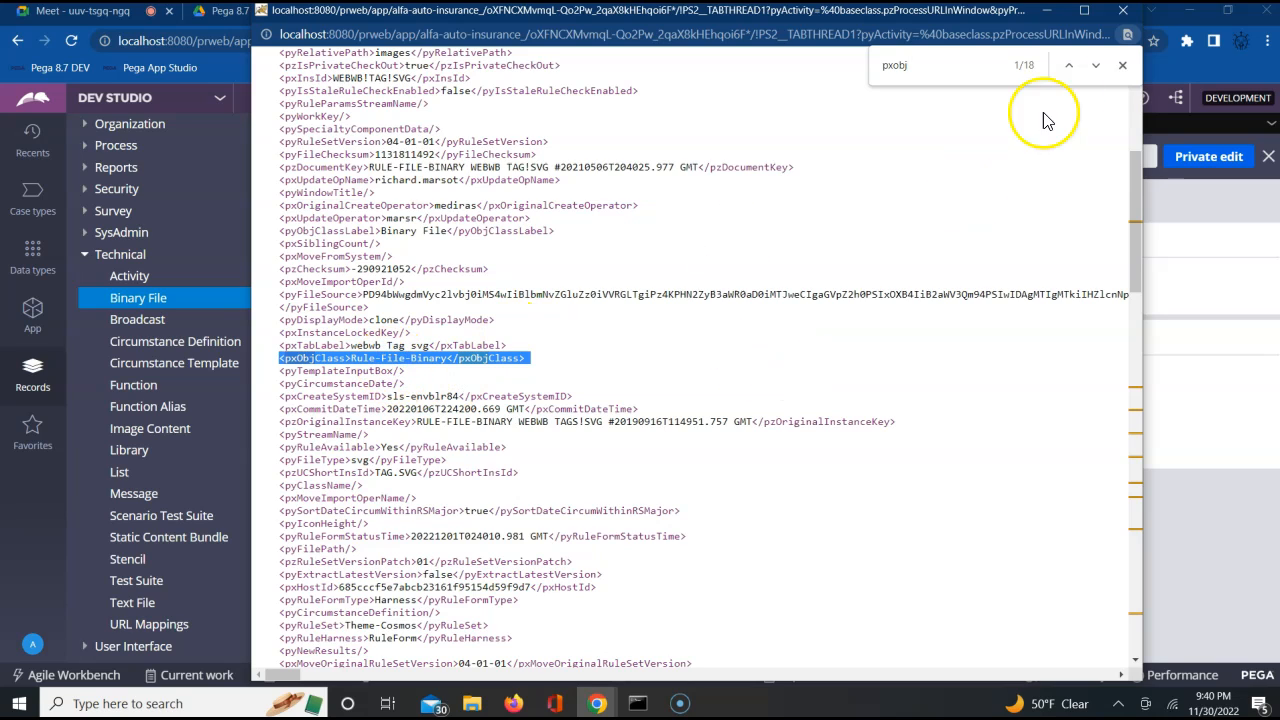
click(1122, 66)
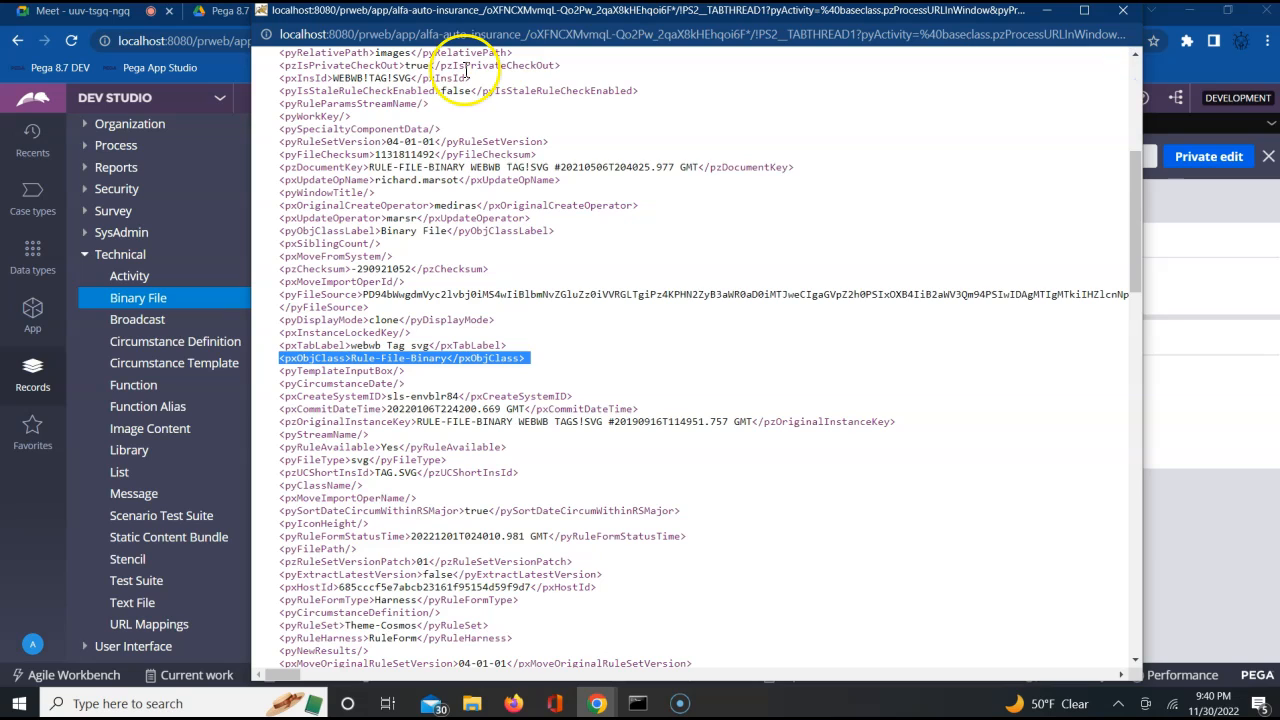
click(1124, 14)
click(395, 20)
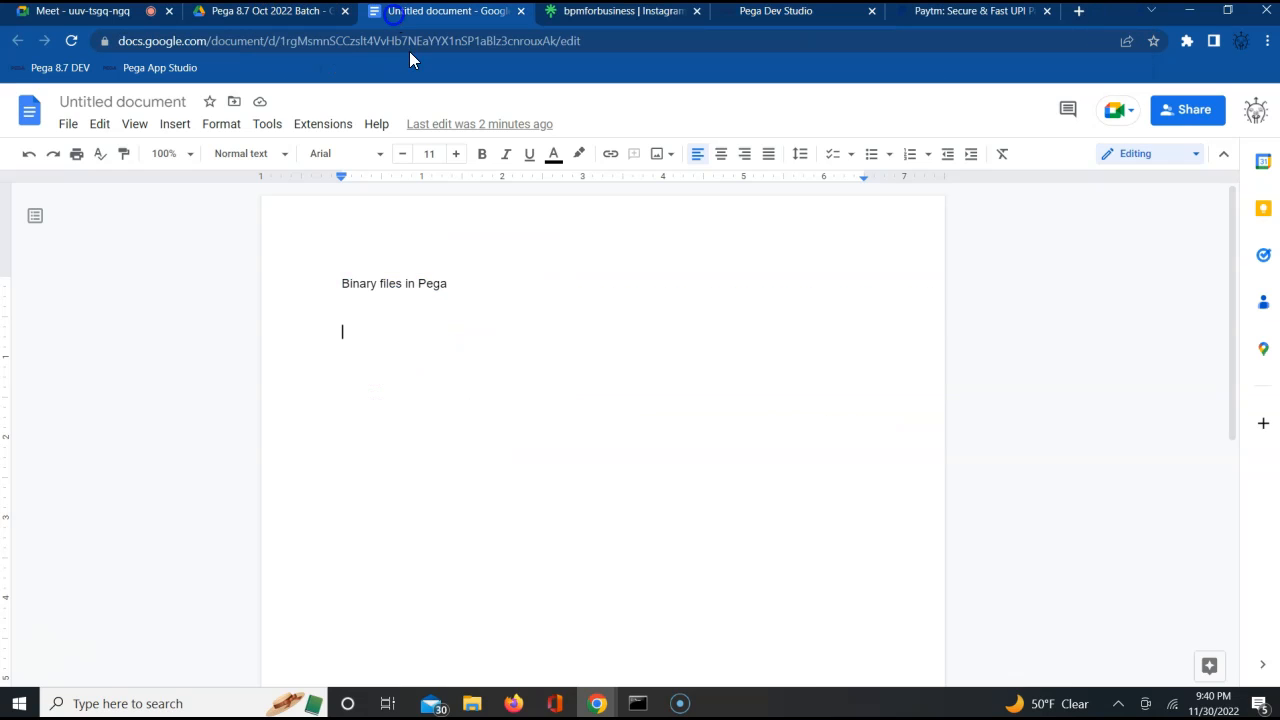
key(ctrl+v)
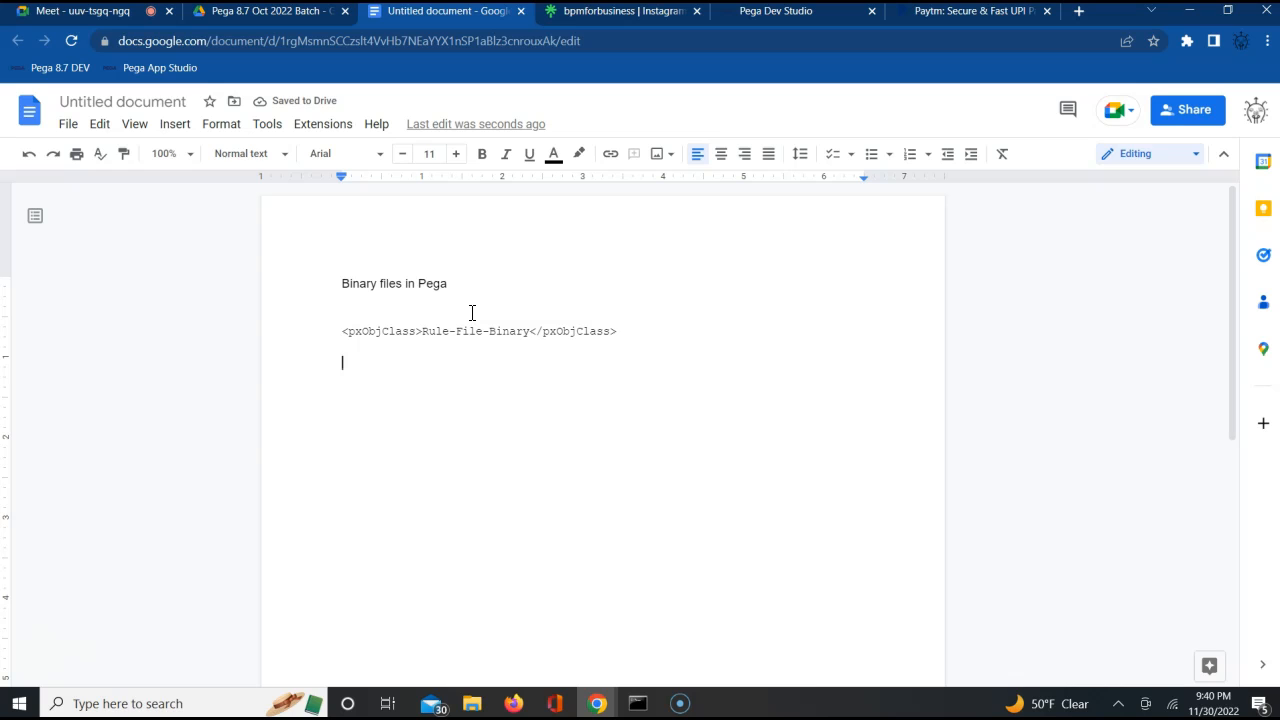
Switch back to Pega Dev Studio and start creating a new Binary File record
click(795, 20)
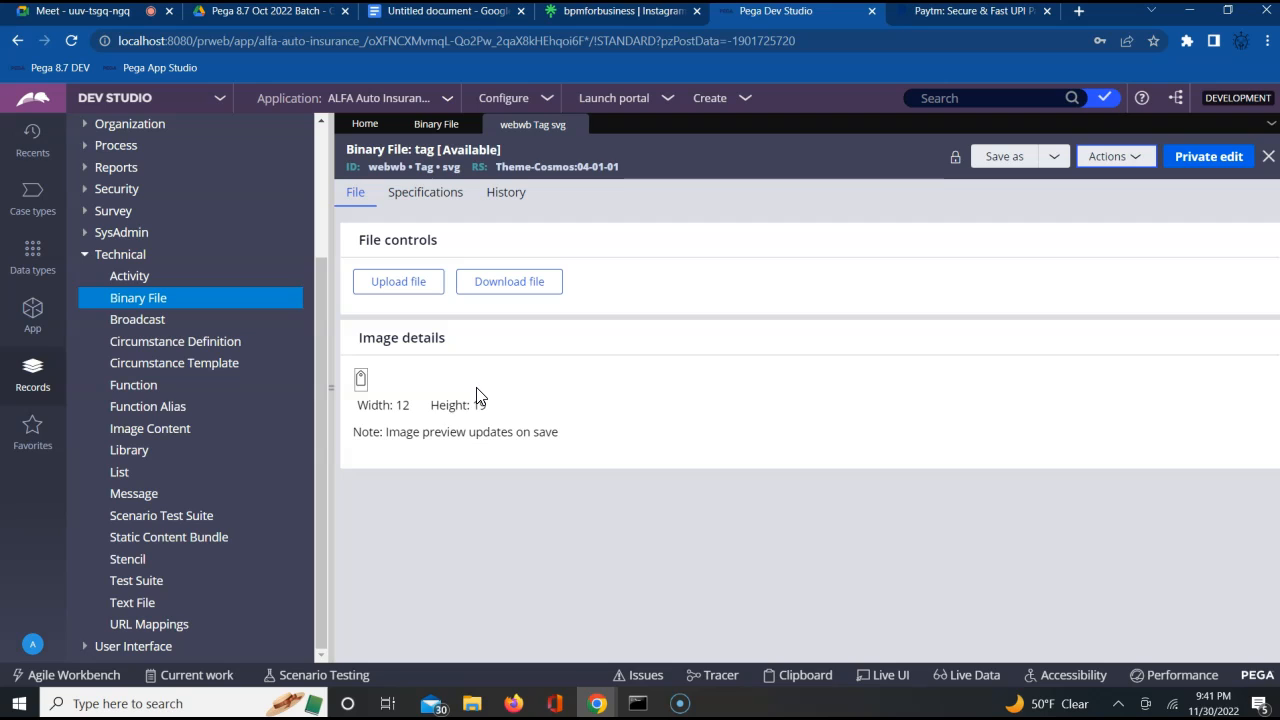
click(155, 304)
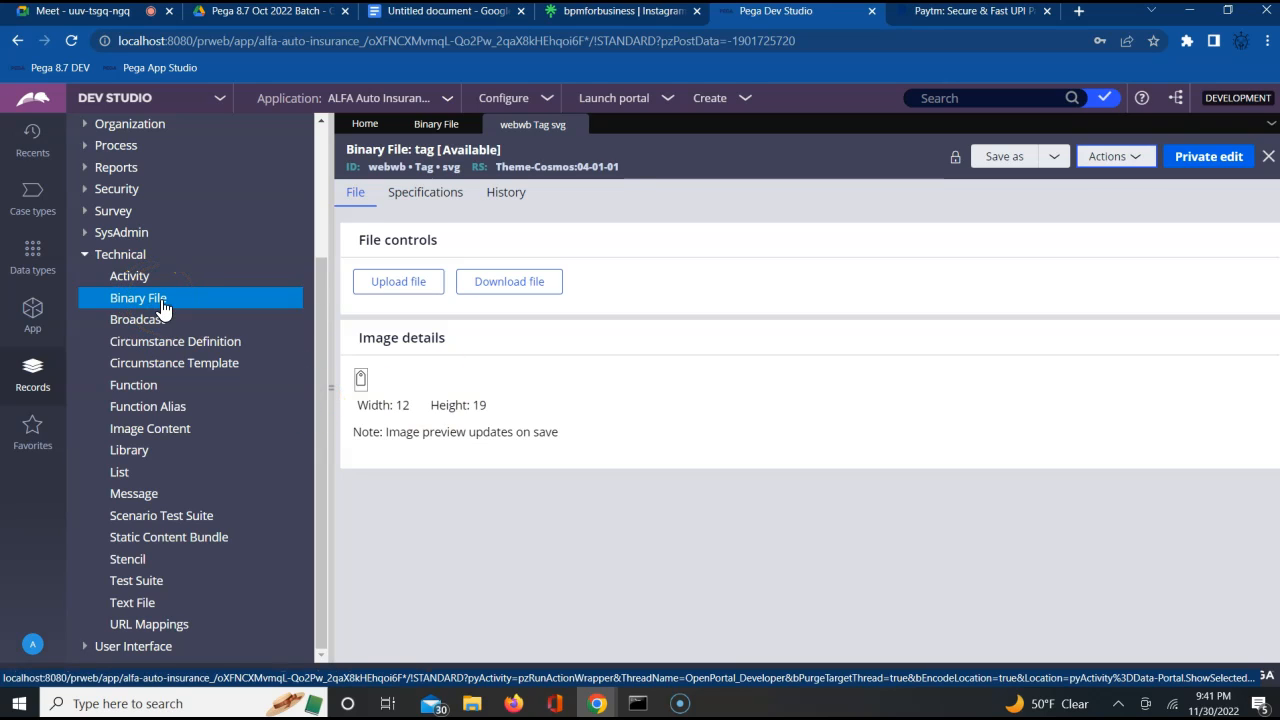
right_click(163, 309)
click(160, 318)
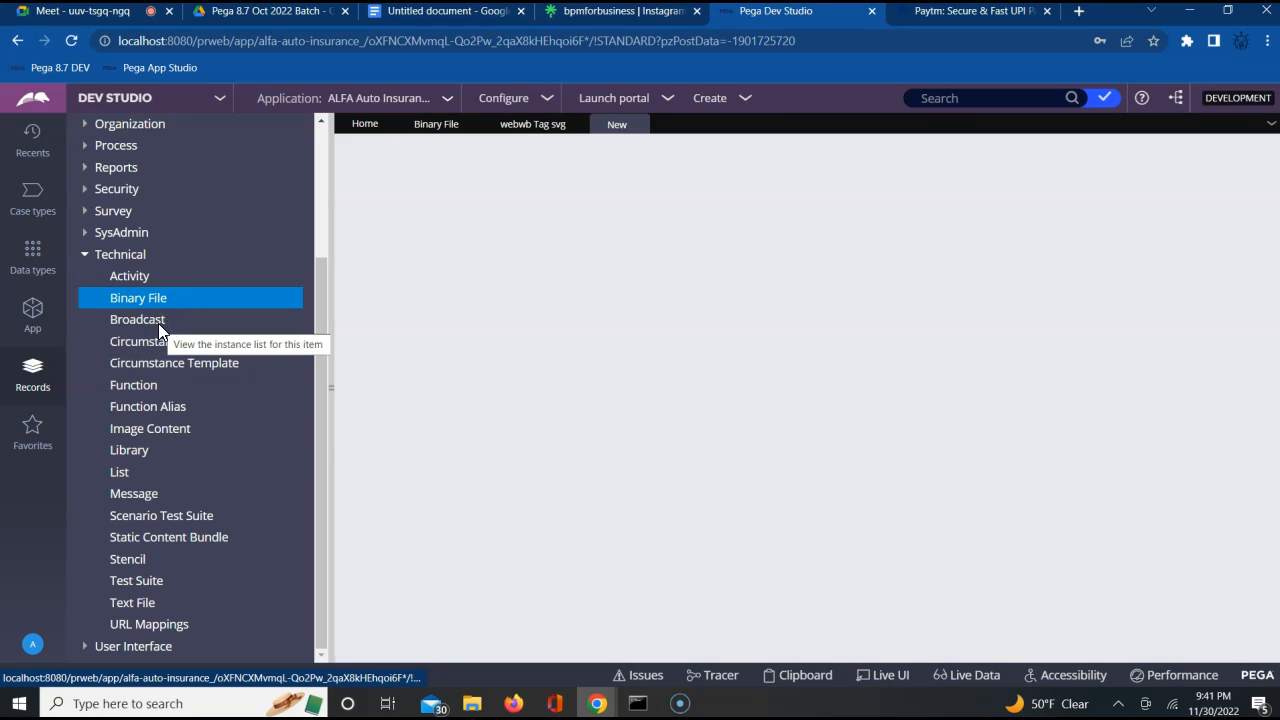
click(158, 323)
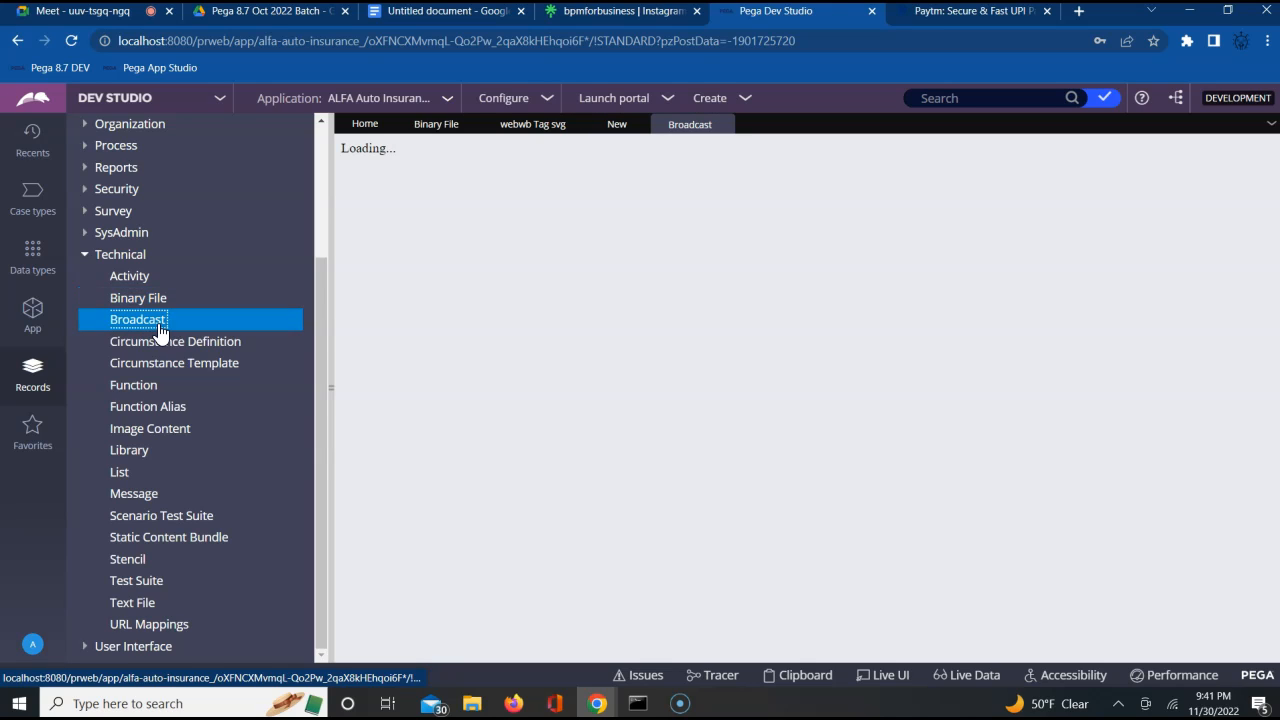
click(416, 320)
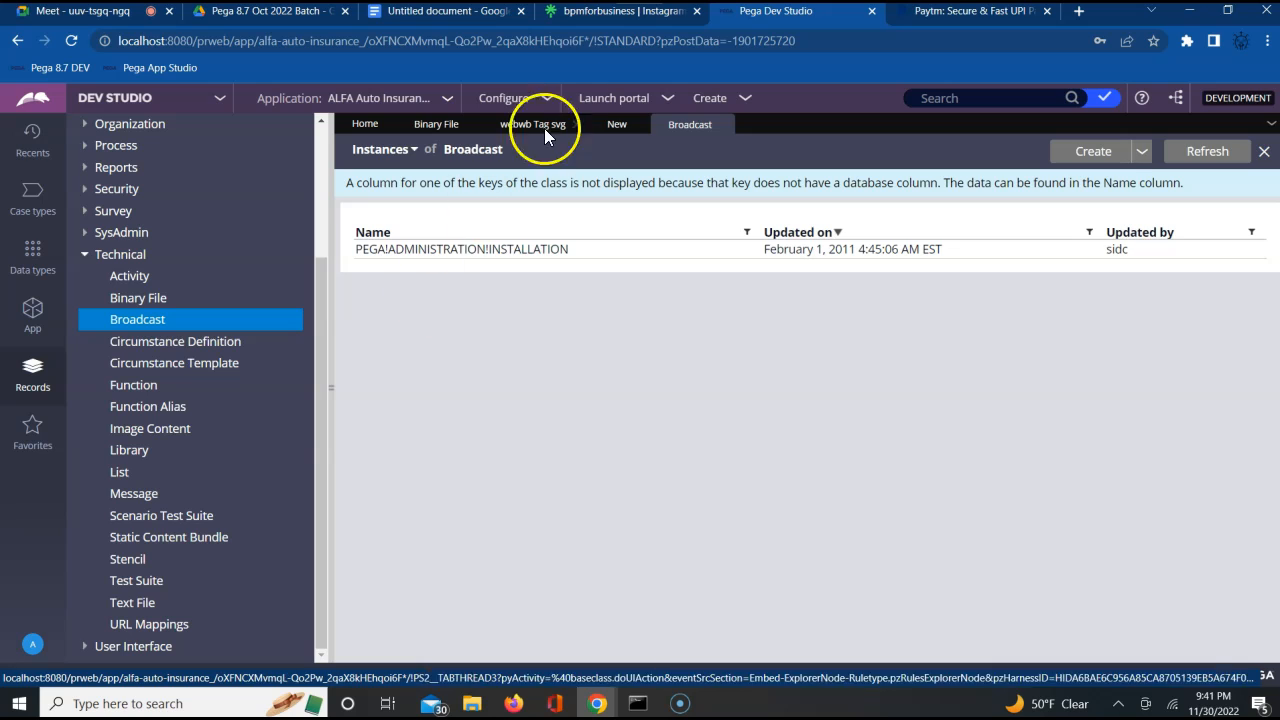
click(614, 124)
click(723, 125)
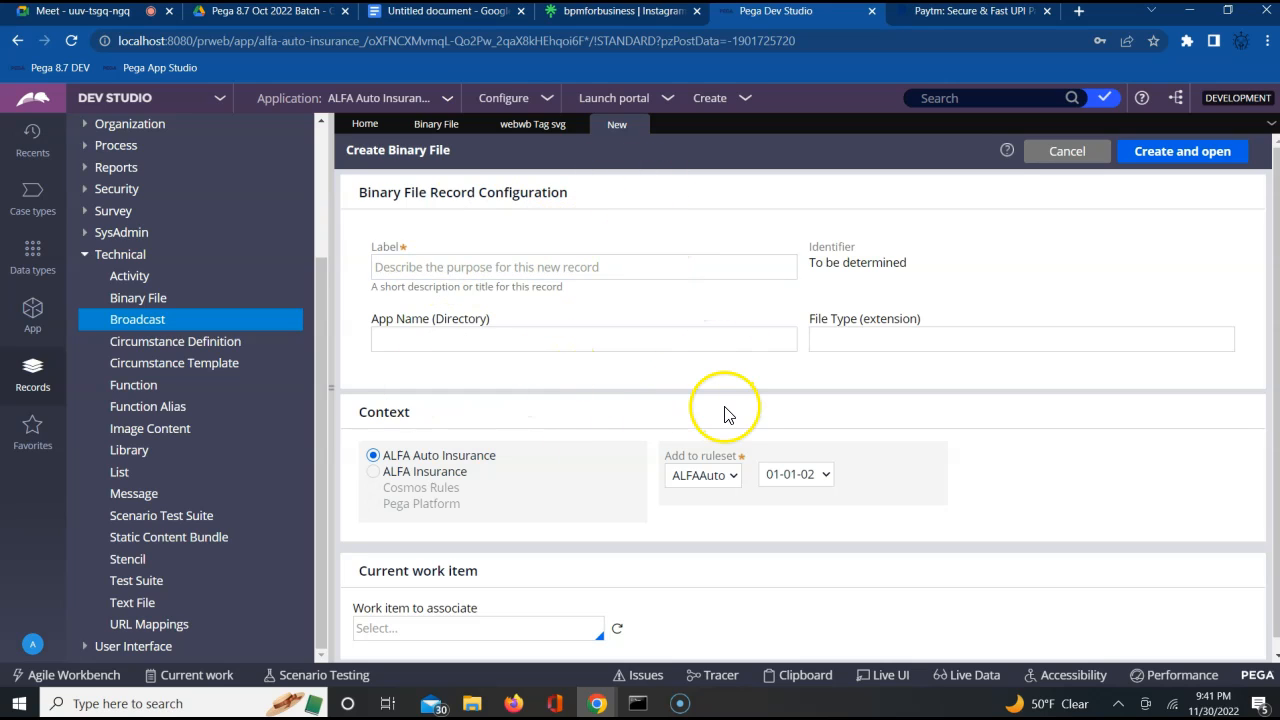
click(689, 270)
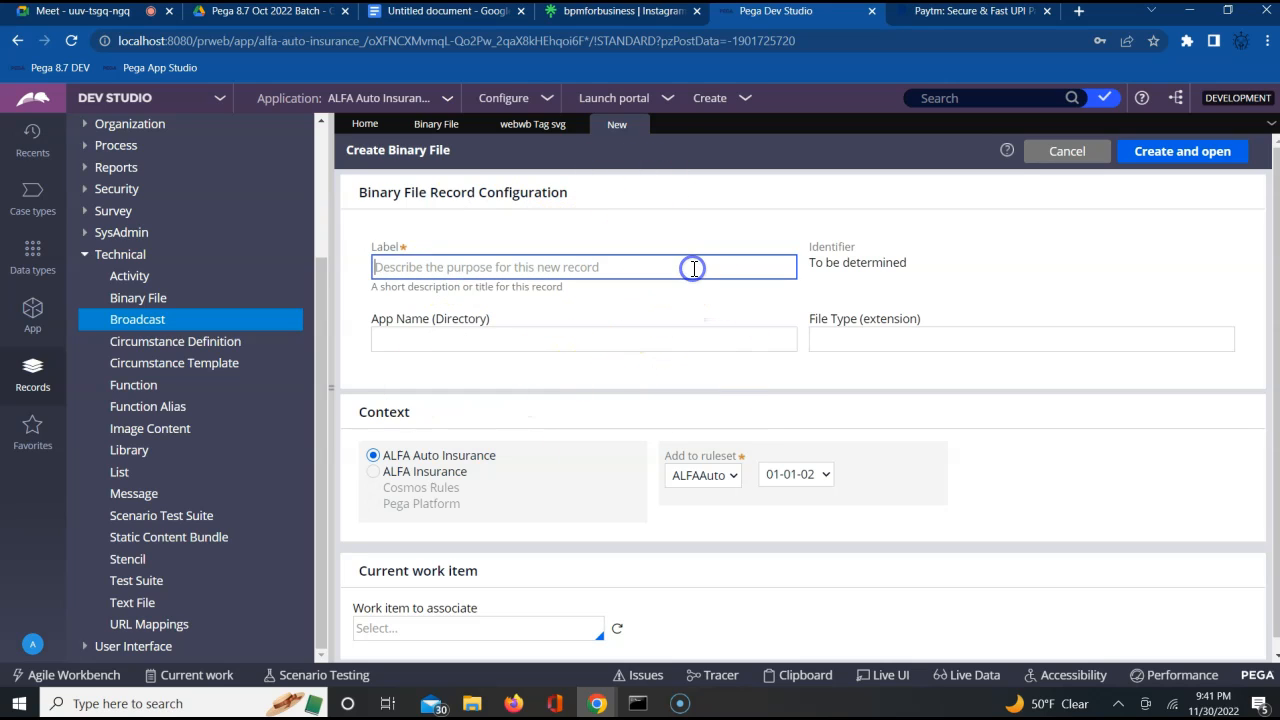
click(724, 492)
click(652, 370)
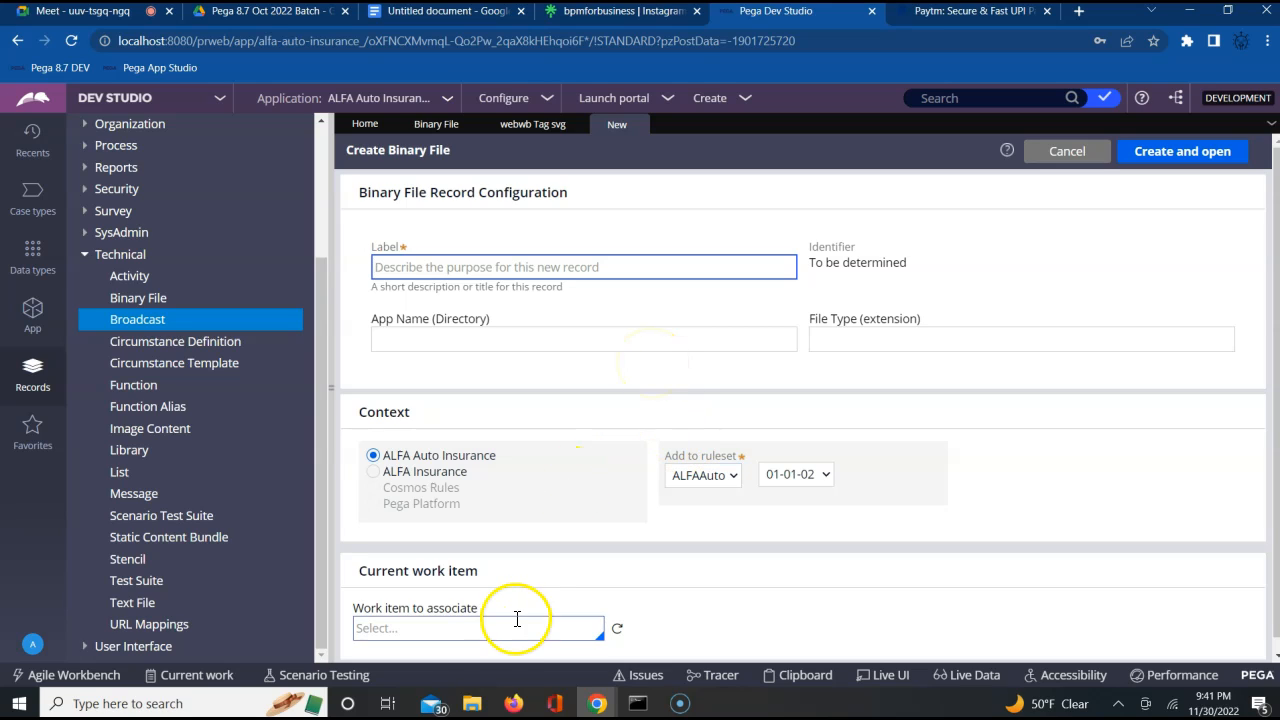
Switch to File Explorer and locate the paytm_logo PNG file in the Downloads folder
click(471, 703)
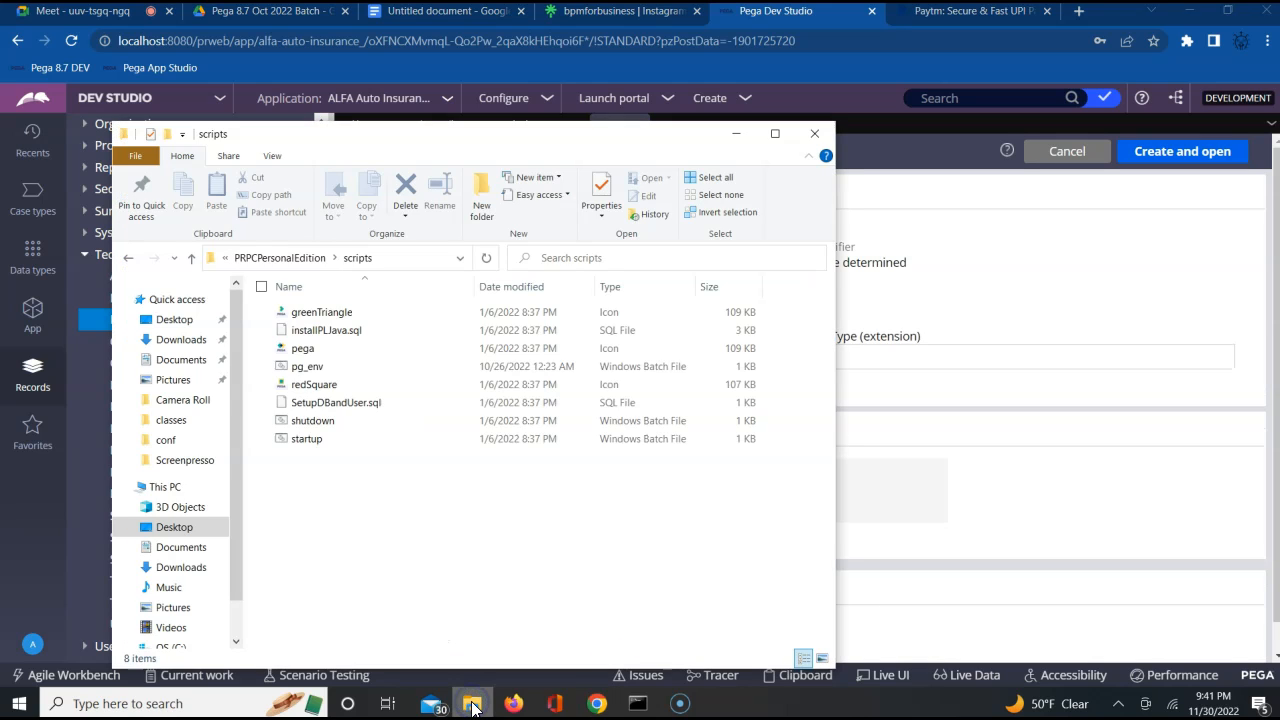
click(165, 345)
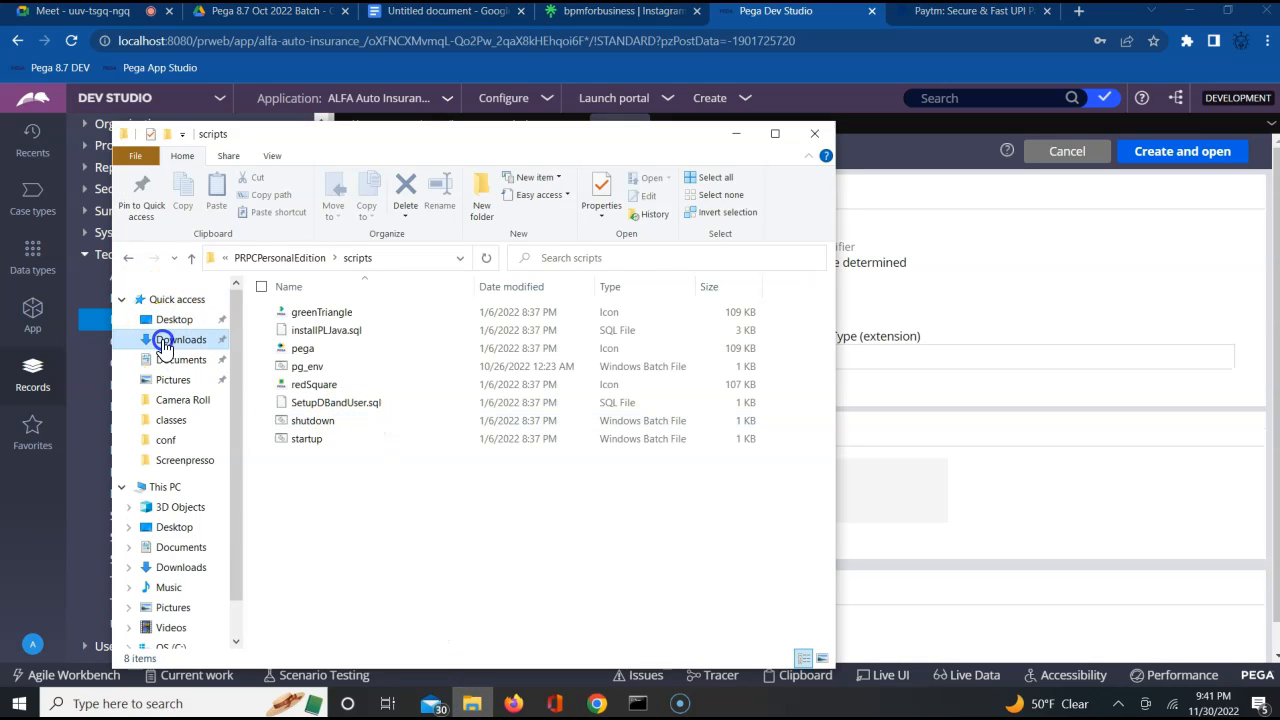
click(315, 338)
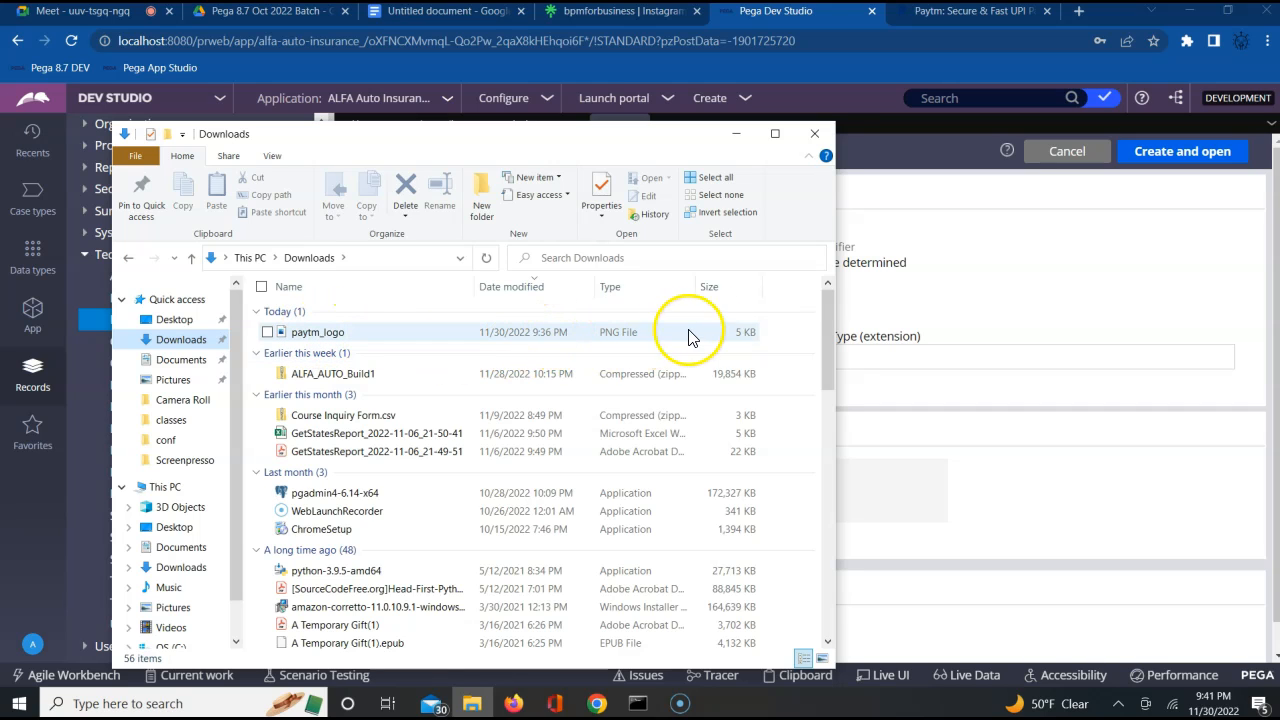
click(1040, 286)
Back in Pega Dev Studio, label the new binary file ABCImg, with app name (directory) ABCDir and file type png
click(569, 270)
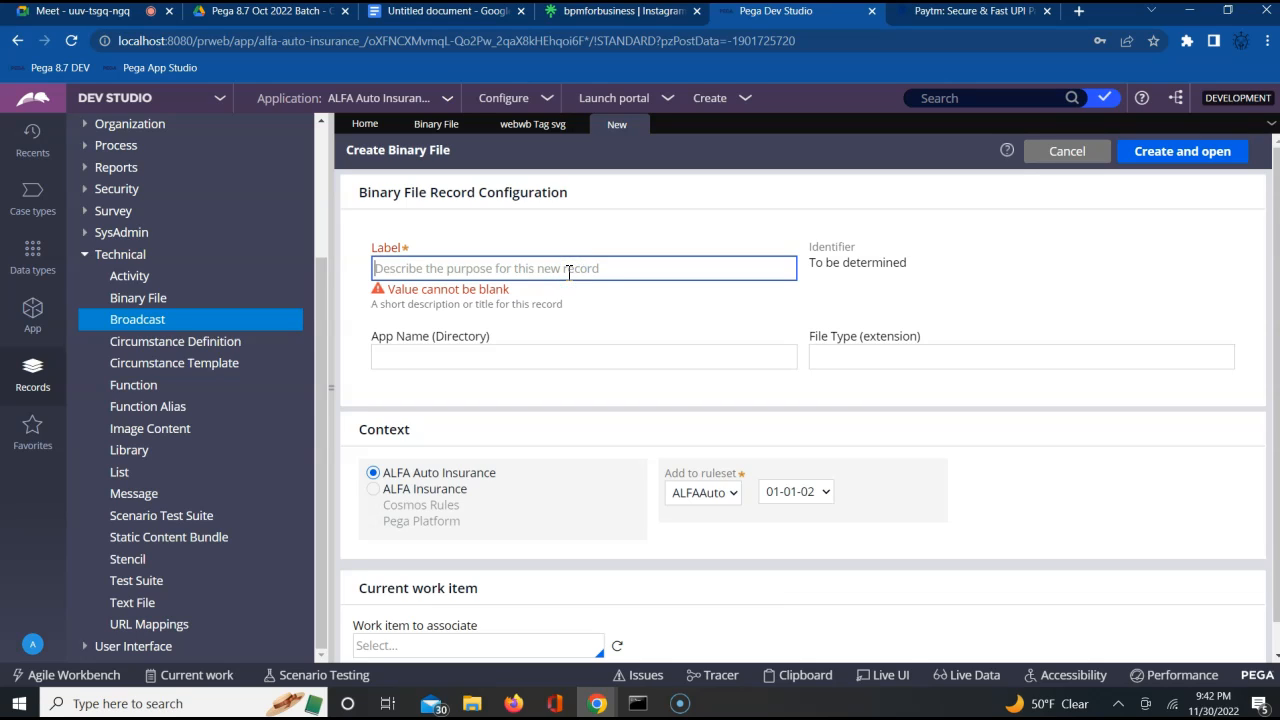
text(ABCImg)
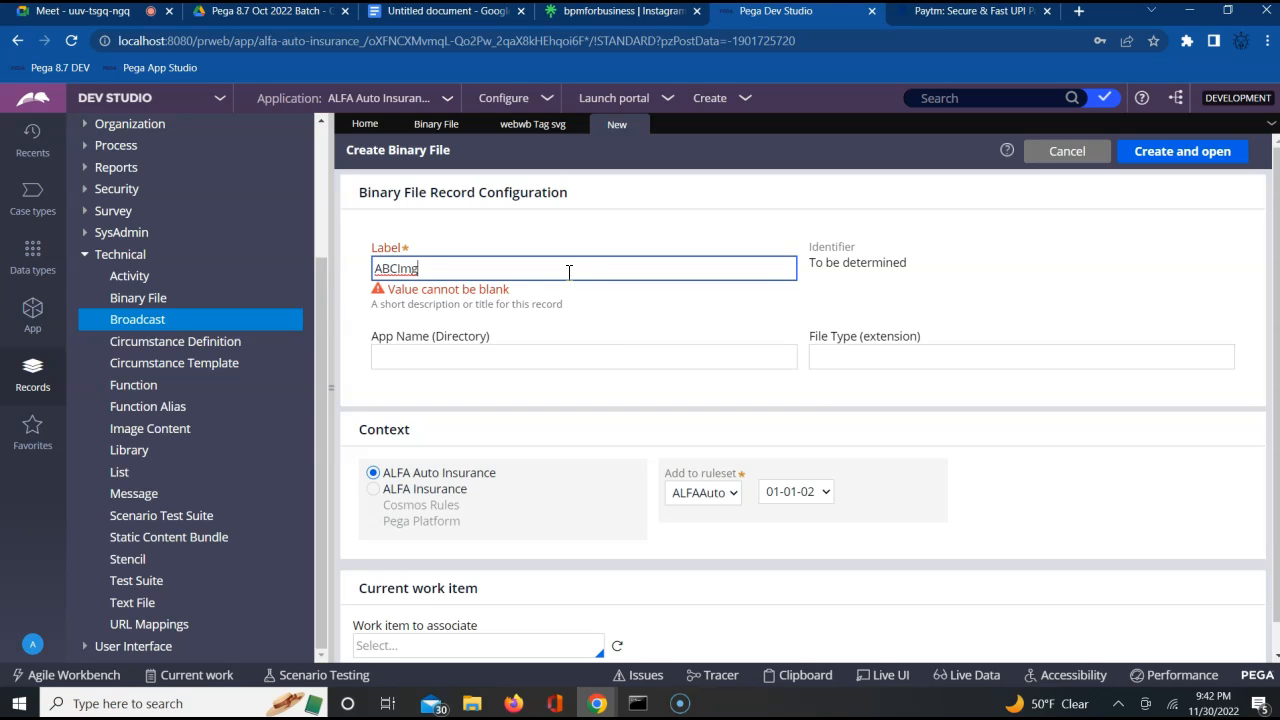
click(491, 352)
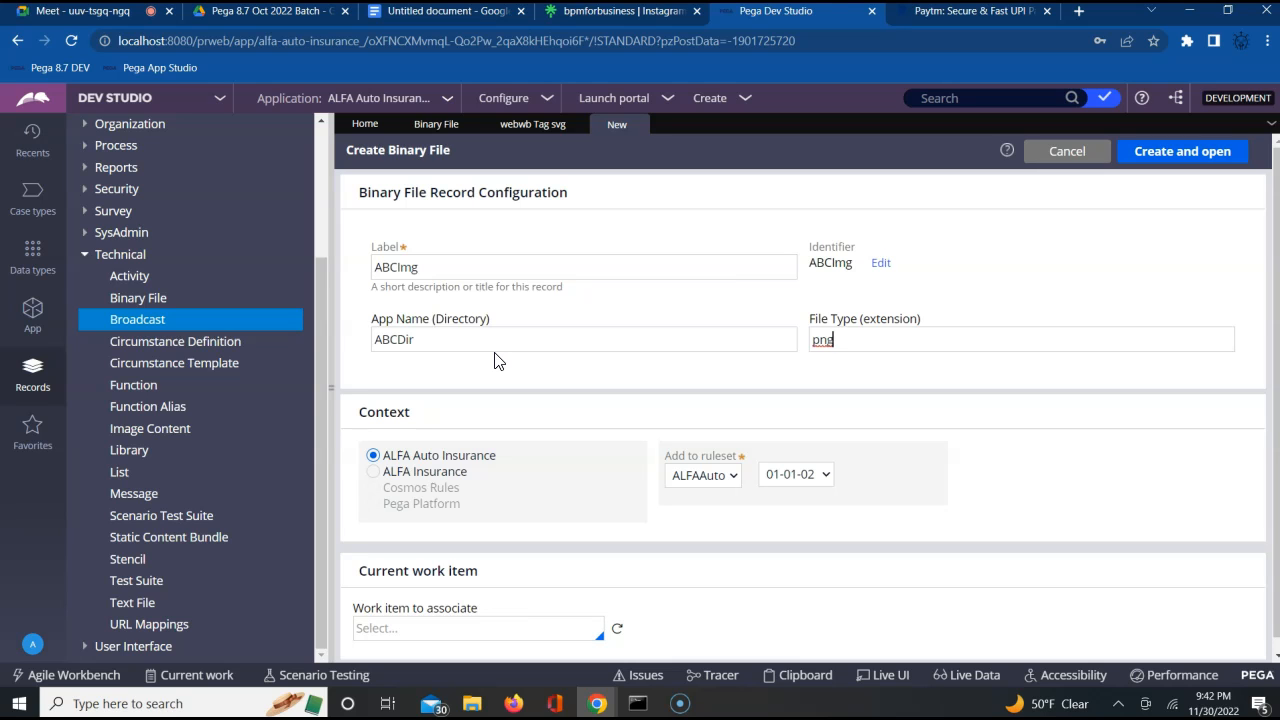
Check the Paytm website's logo and its image-saving options, plus the downloaded paytm_logo file in File Explorer
click(930, 12)
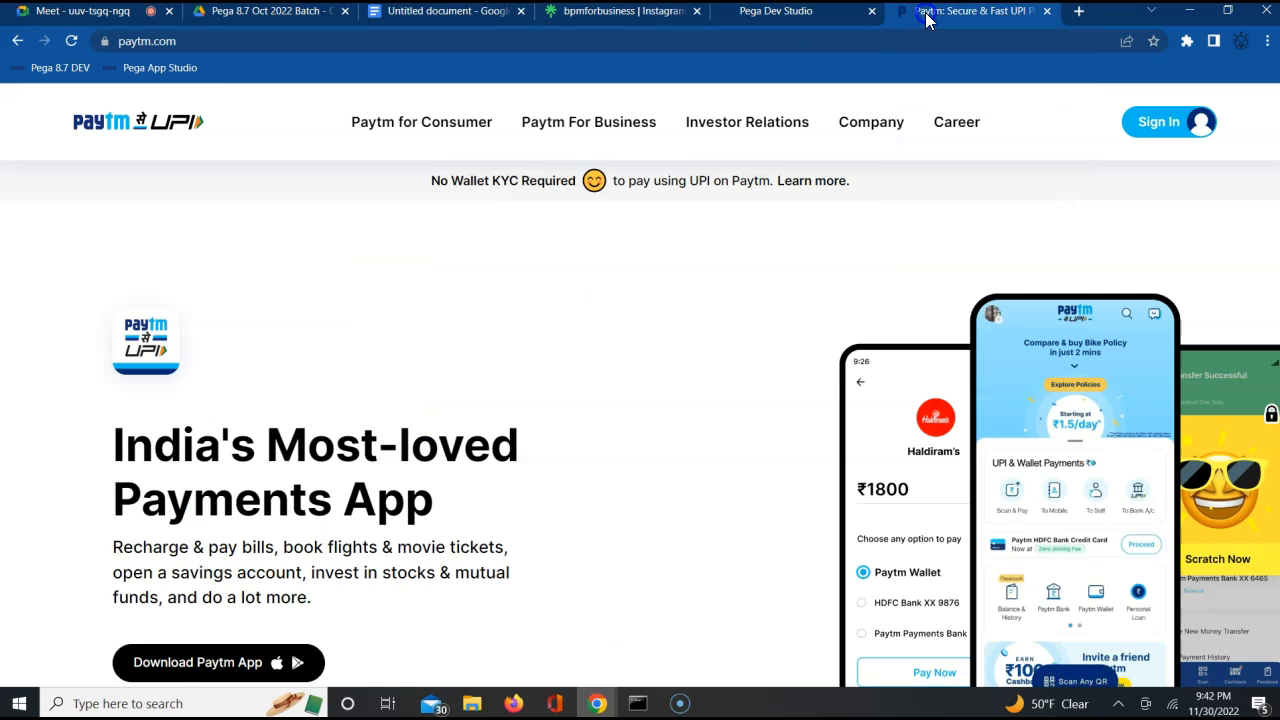
right_click(111, 123)
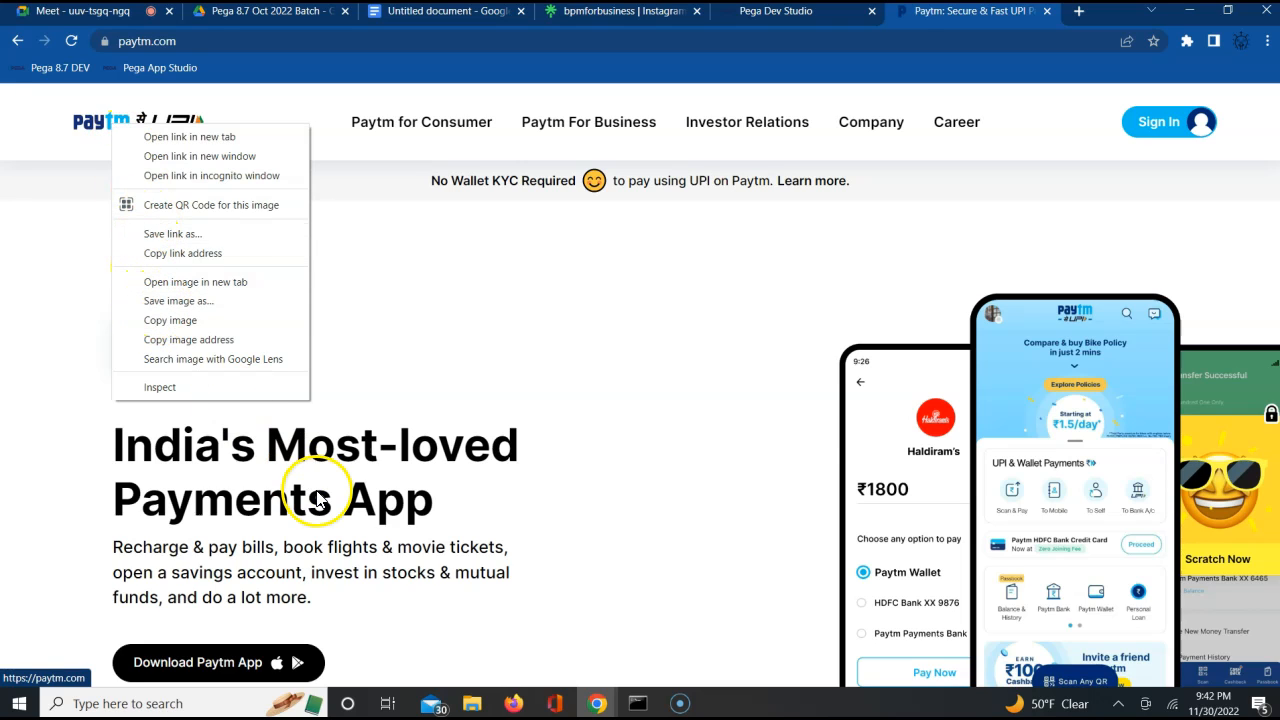
click(472, 704)
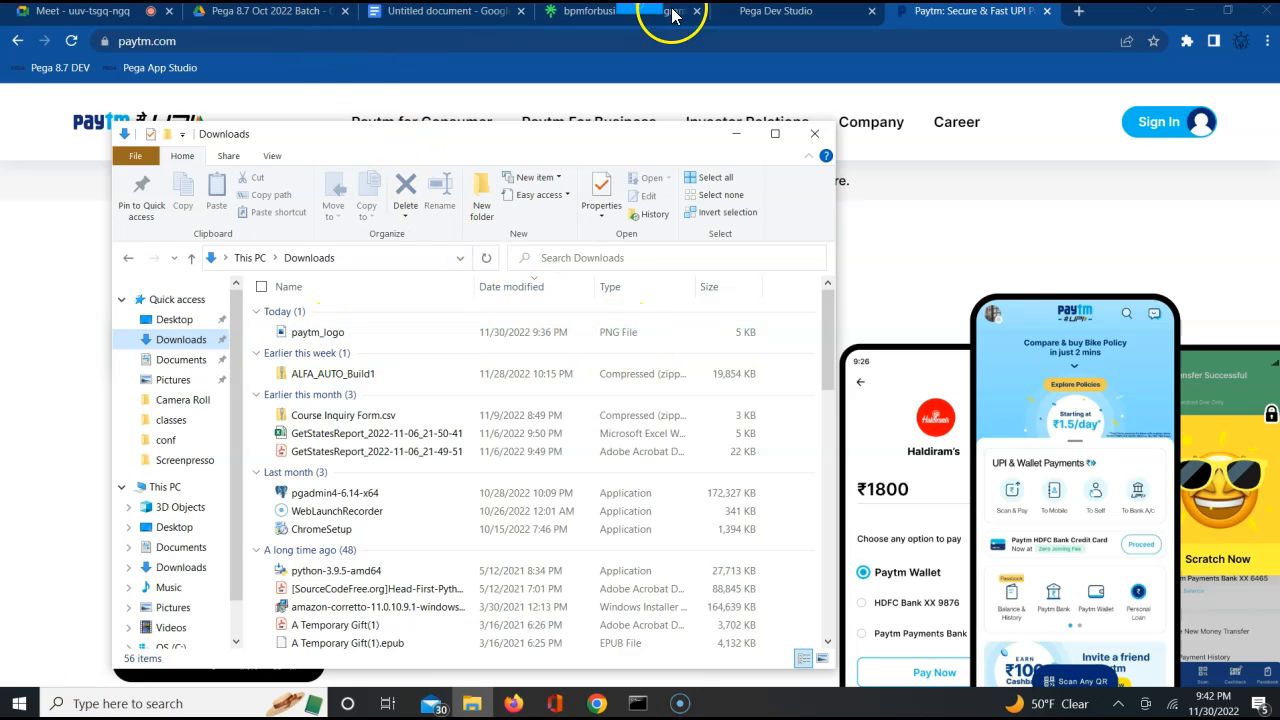
Return to Pega Dev Studio and create the binary file record in ALFA Auto Insurance with ruleset ALFAAuto version 01-01-02
click(748, 17)
click(404, 265)
double_click(408, 267)
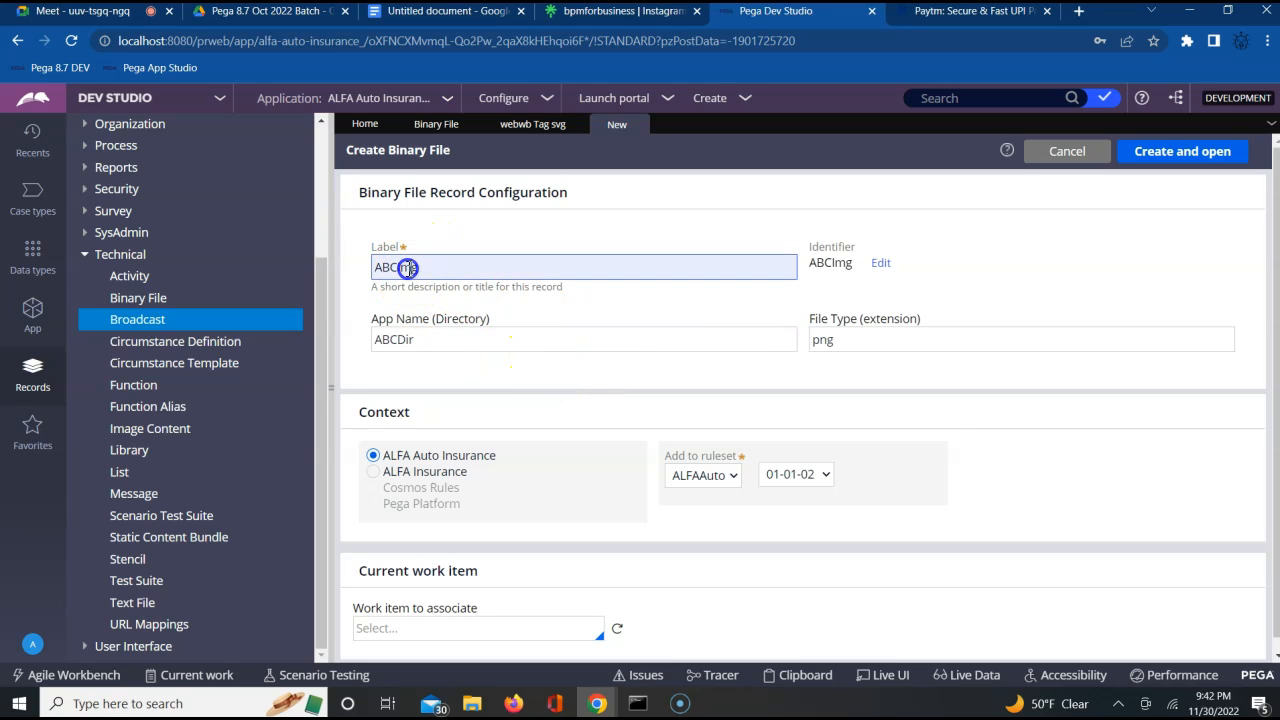
click(863, 347)
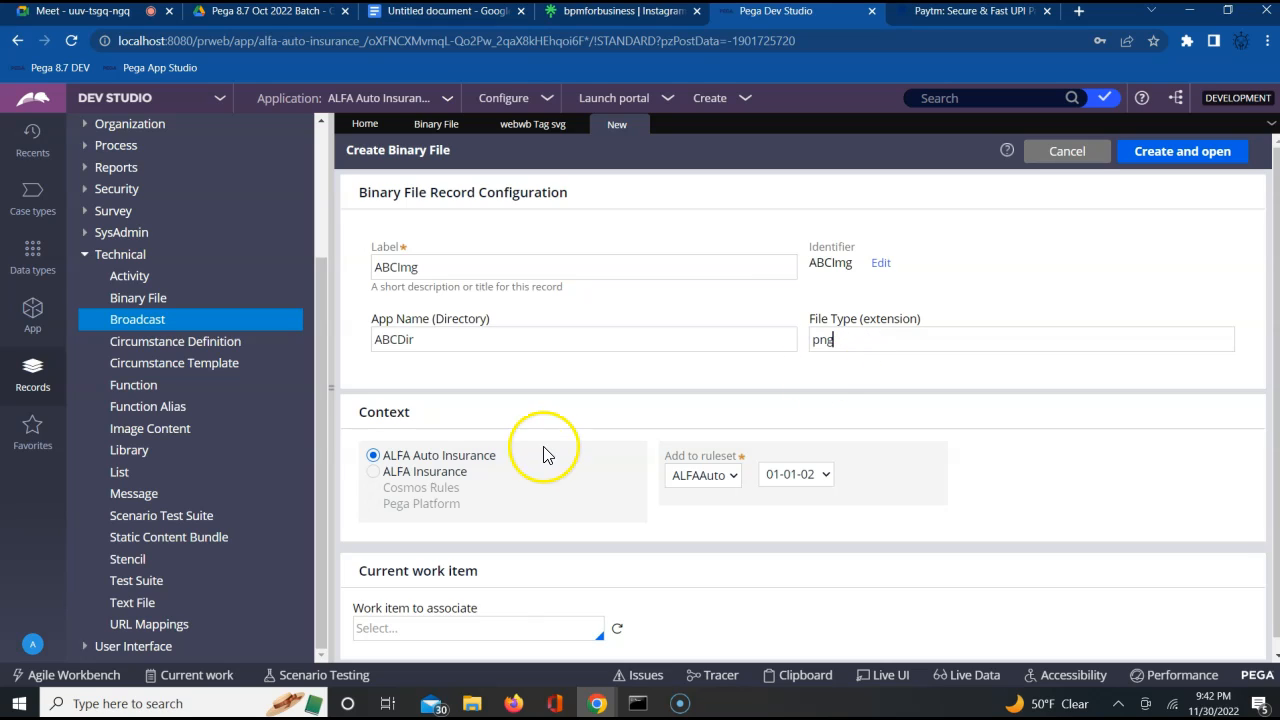
click(420, 460)
click(703, 474)
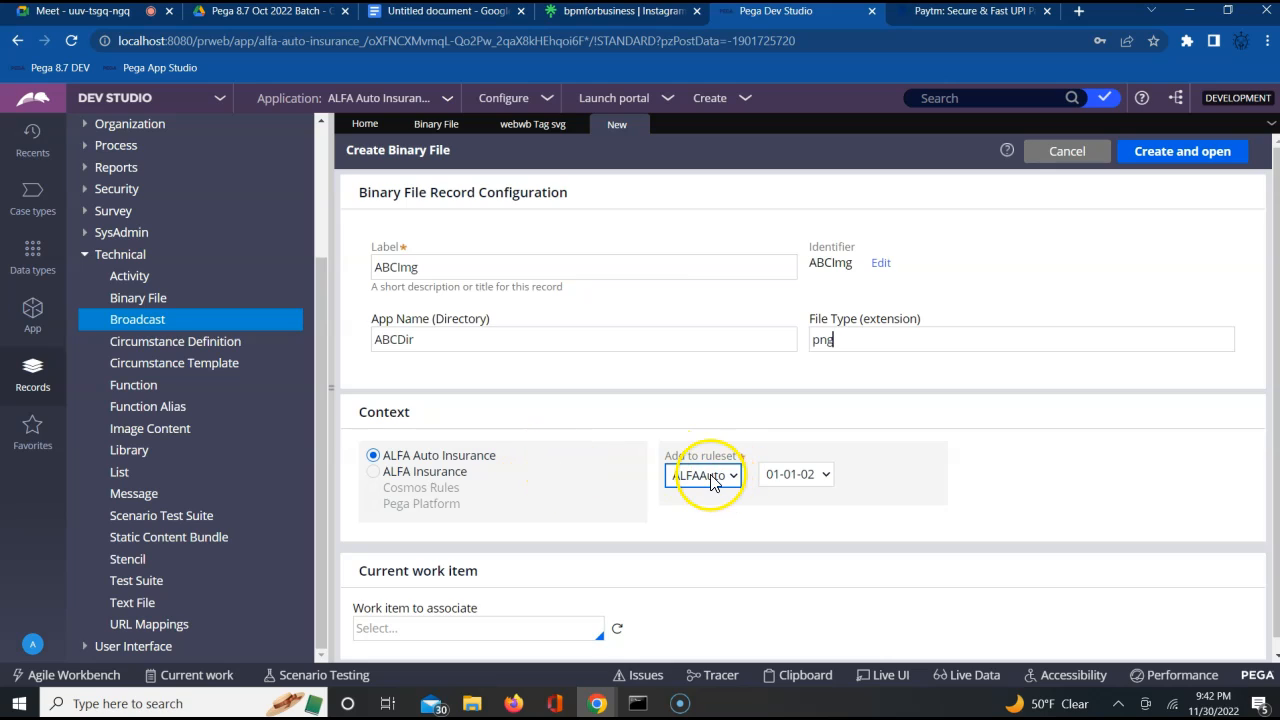
click(813, 478)
click(877, 487)
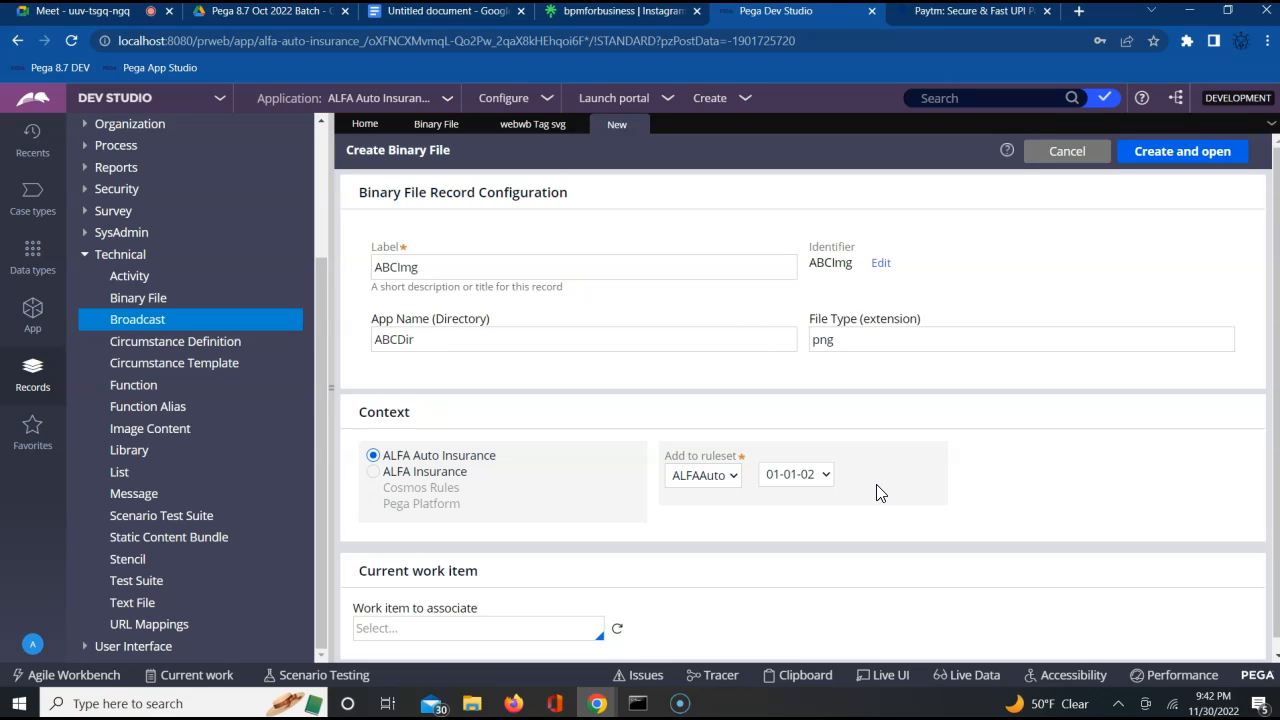
click(1155, 160)
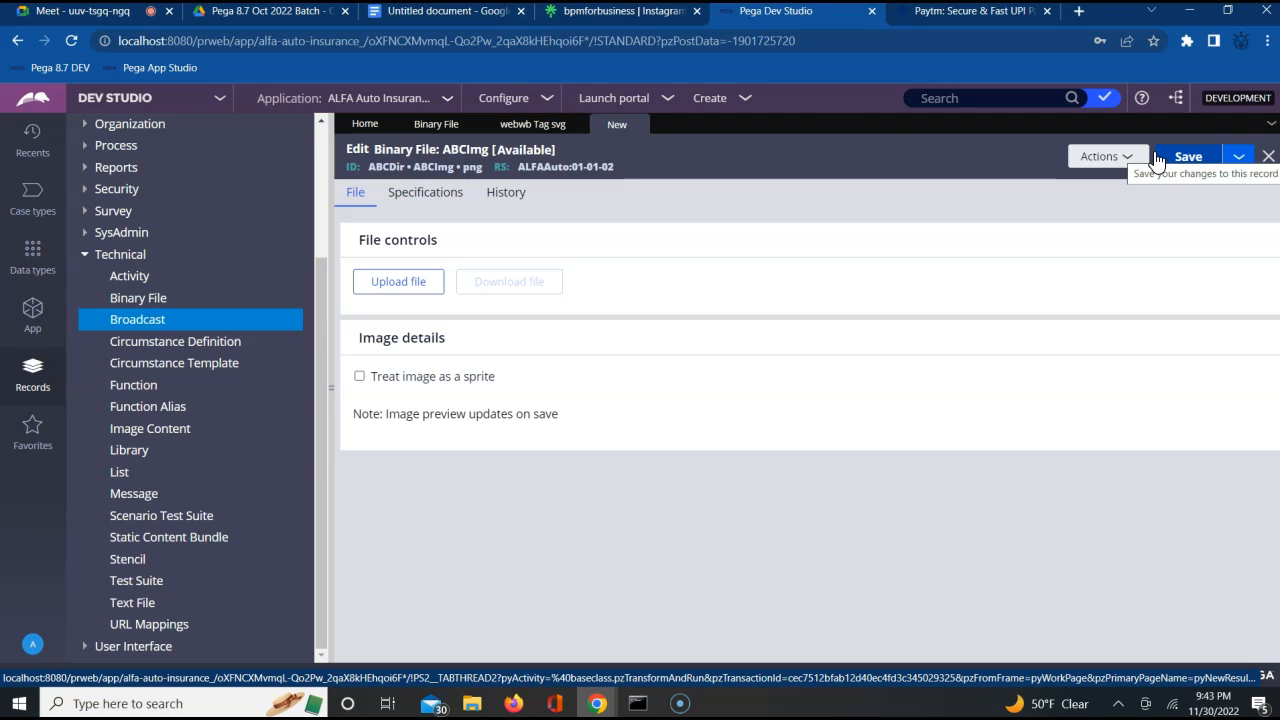
Upload paytm_logo from the Downloads folder into the ABCImg binary file and save the rule
click(377, 285)
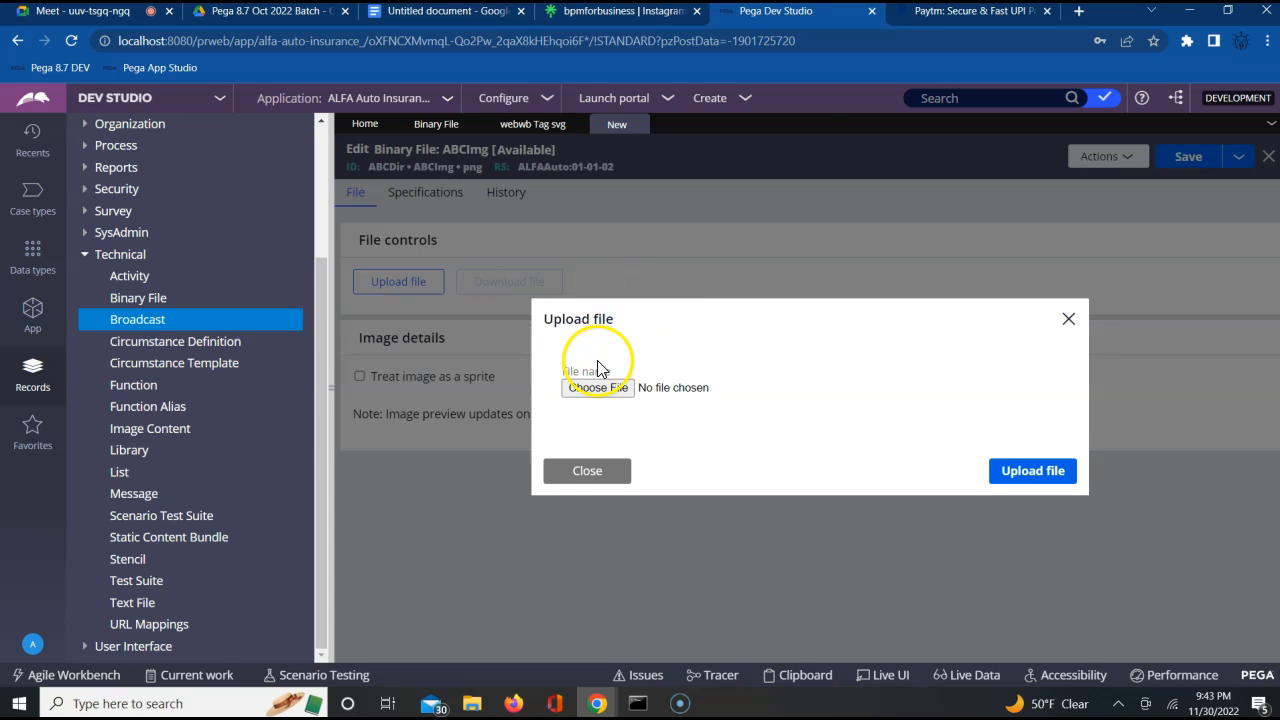
click(580, 387)
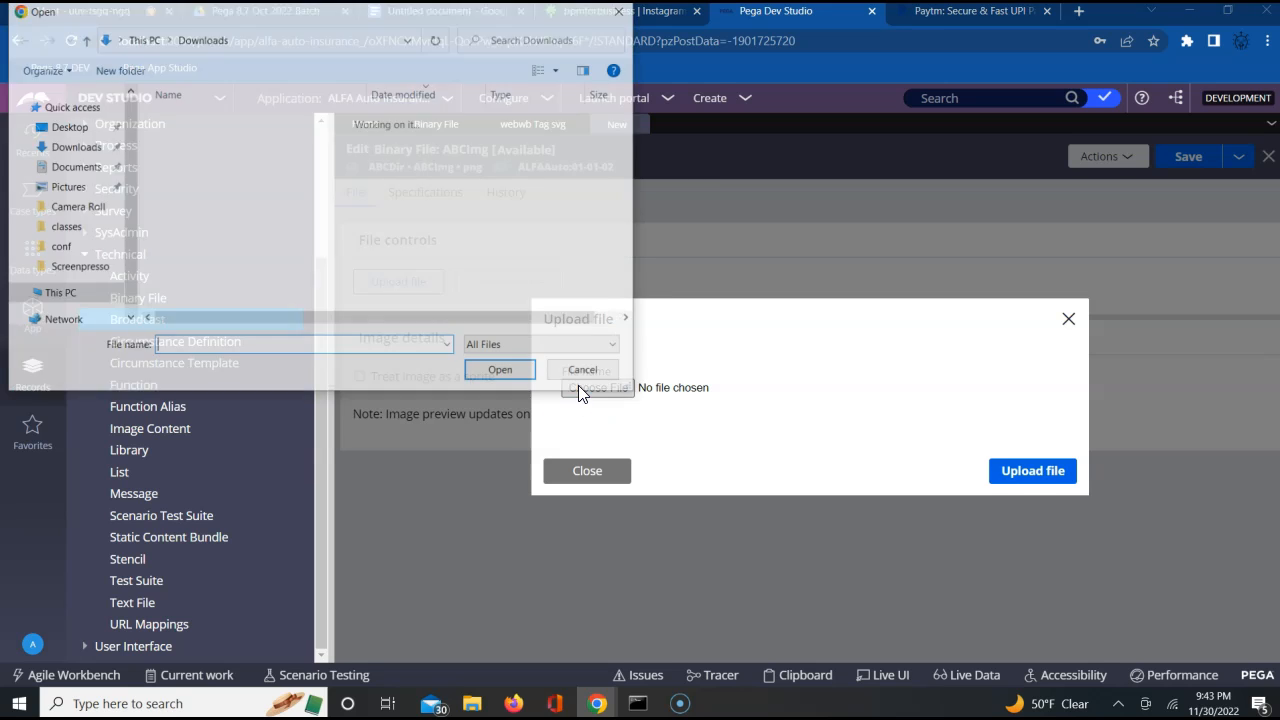
click(226, 145)
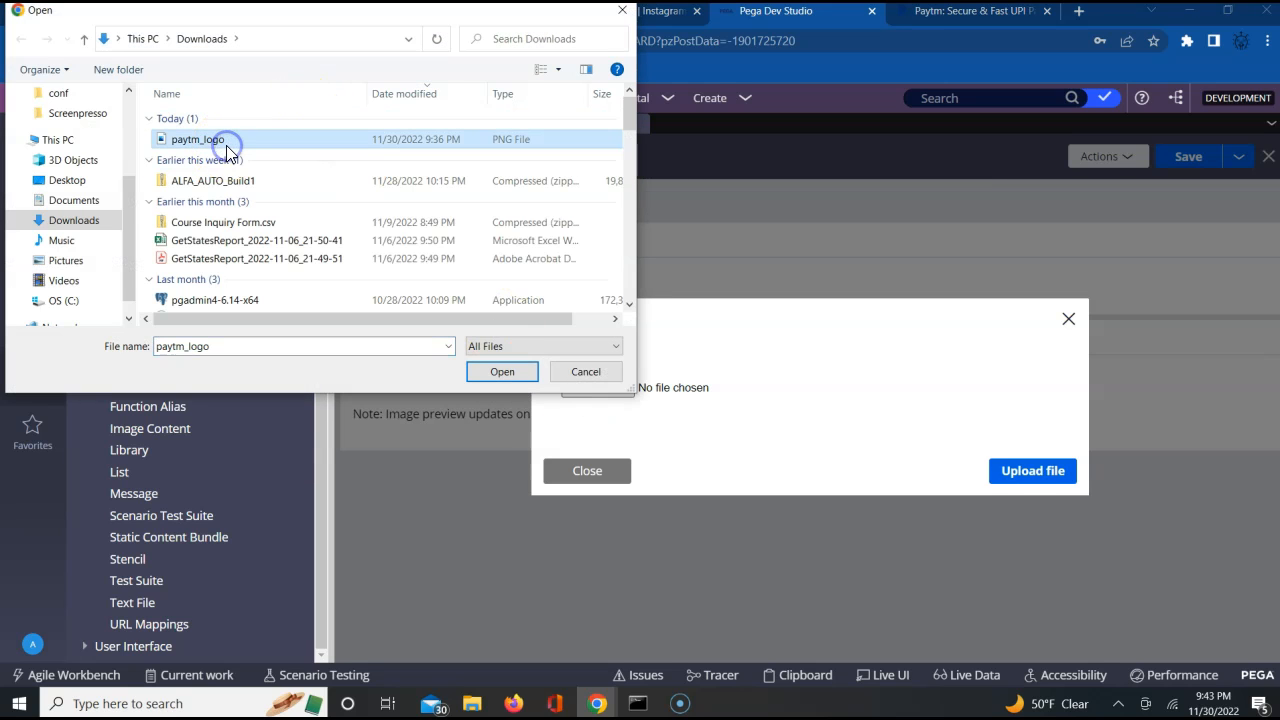
click(494, 380)
click(1027, 476)
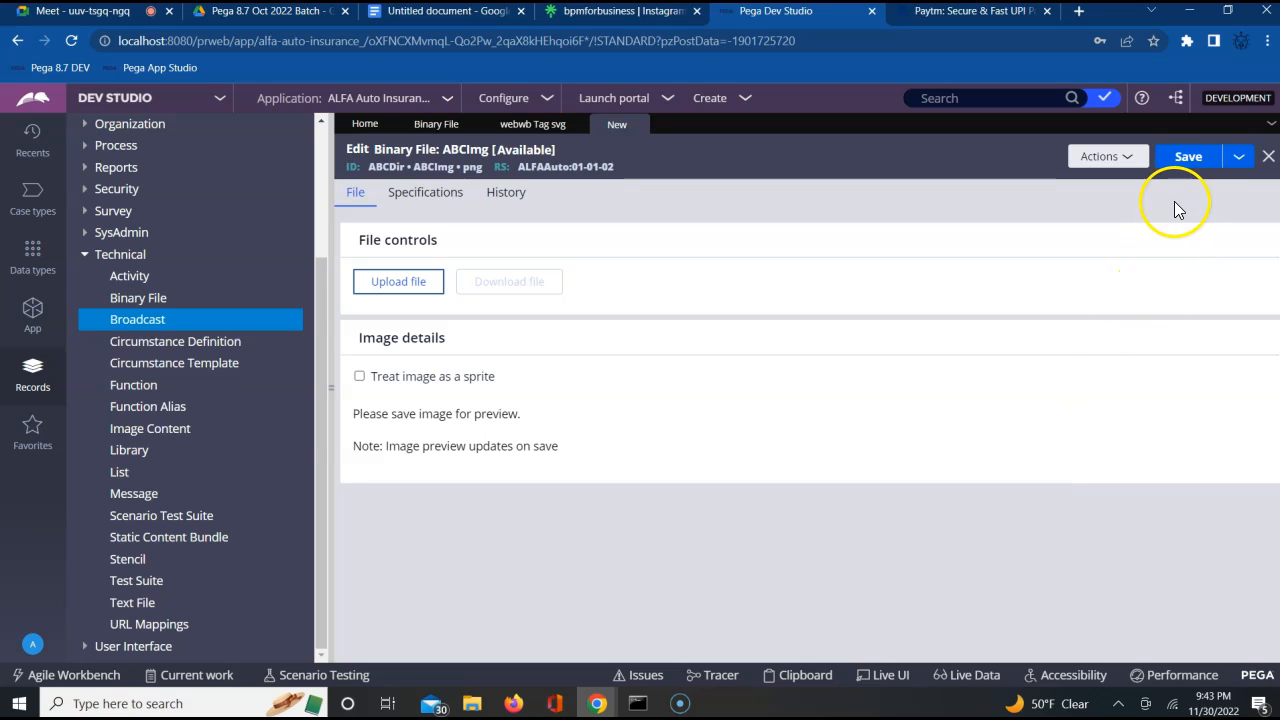
click(1185, 170)
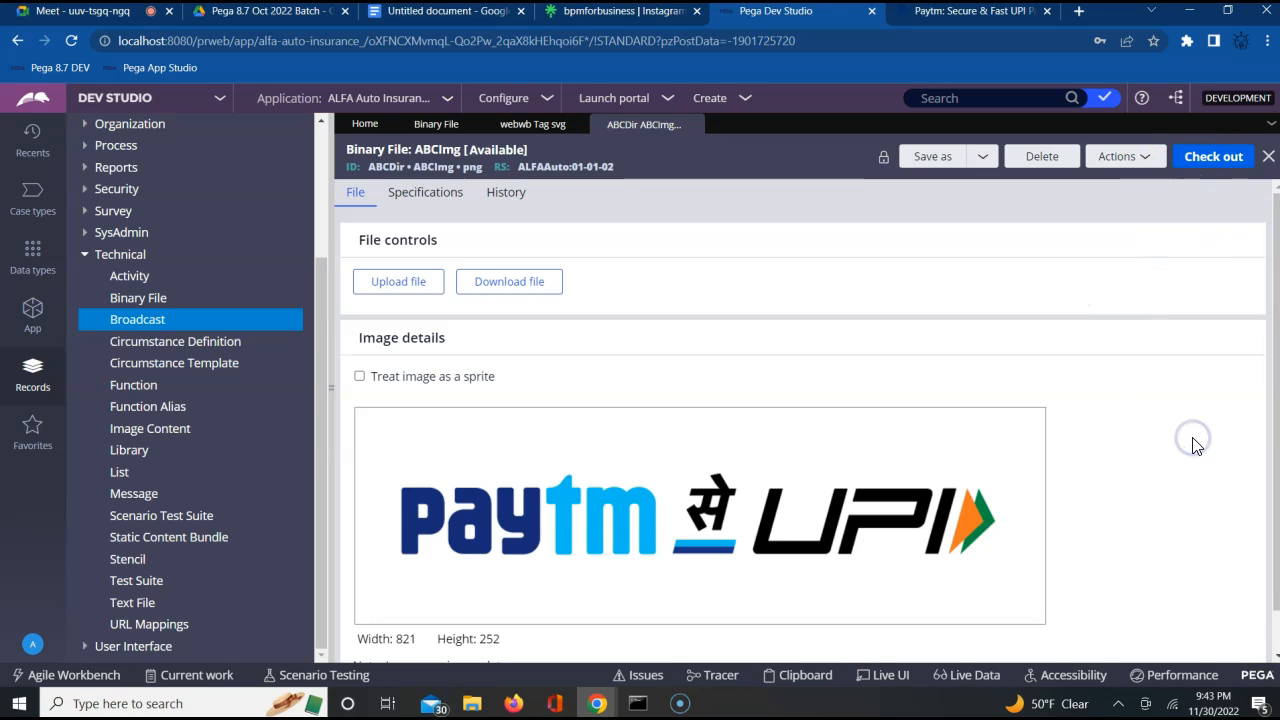
Review the saved binary file's image preview and its specifications
scroll(1192, 440, down, 1)
scroll(1197, 446, up, 1)
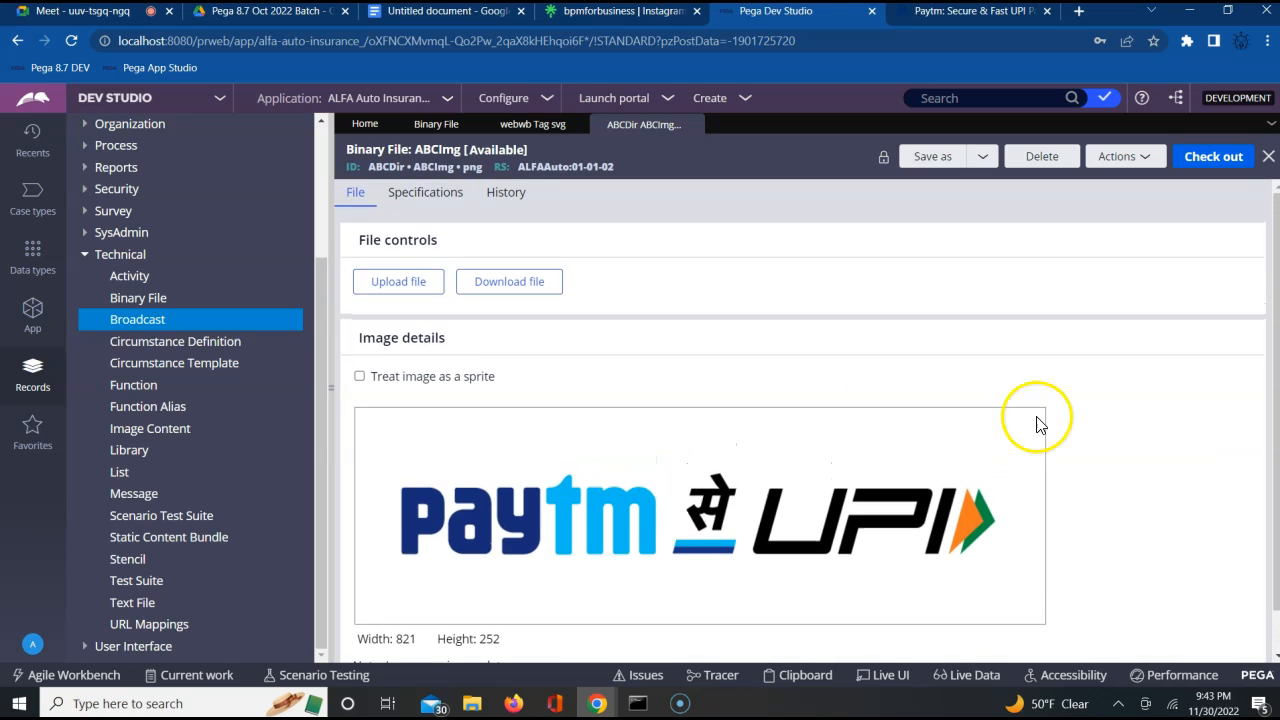
click(441, 200)
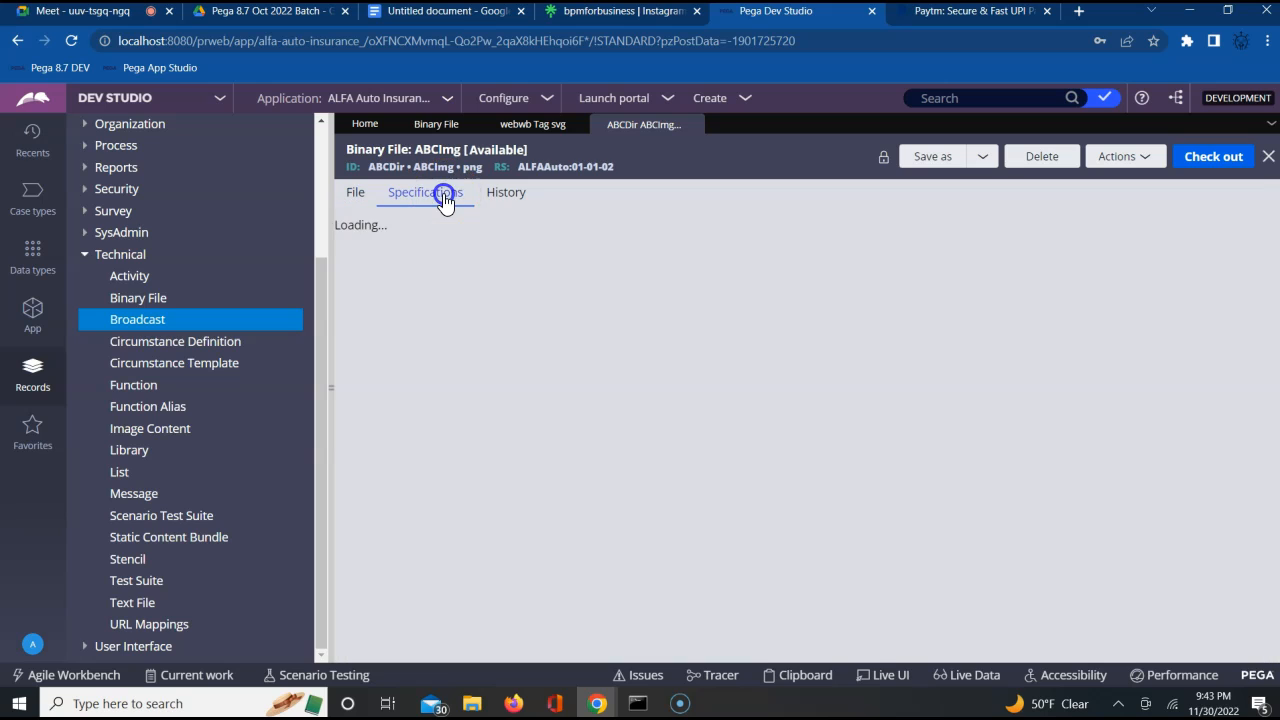
click(352, 192)
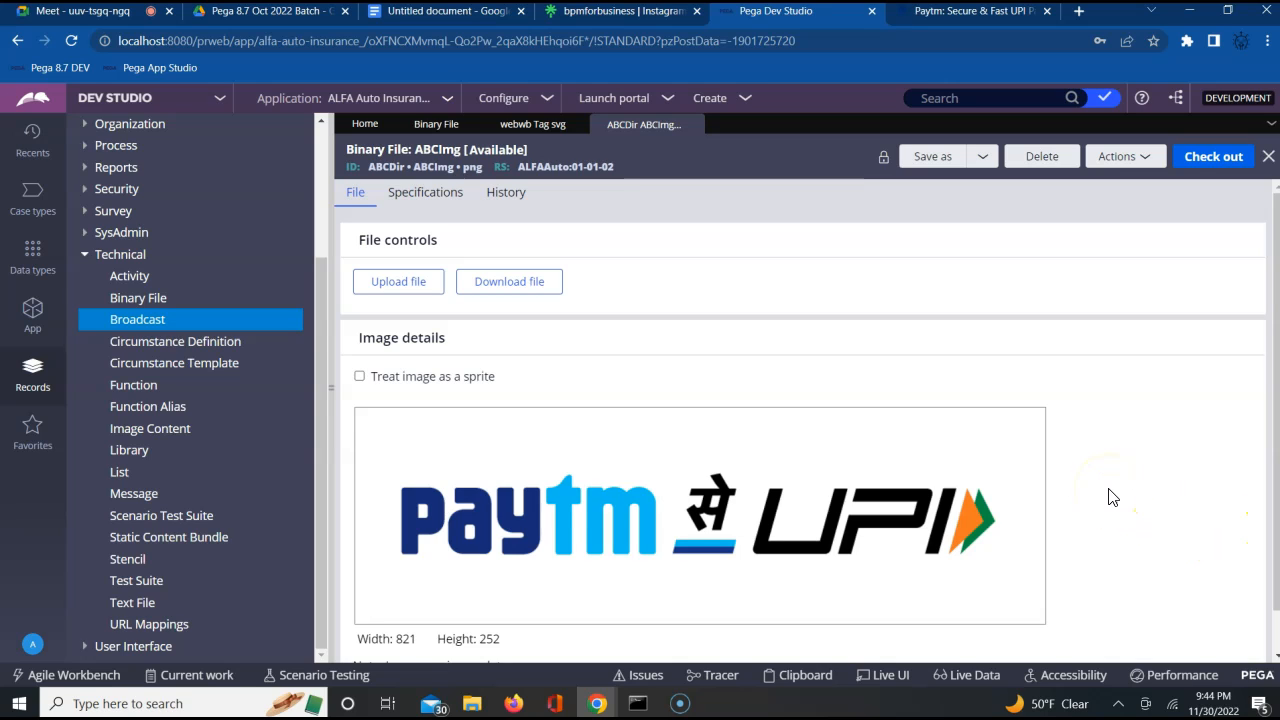
scroll(1110, 497, down, 1)
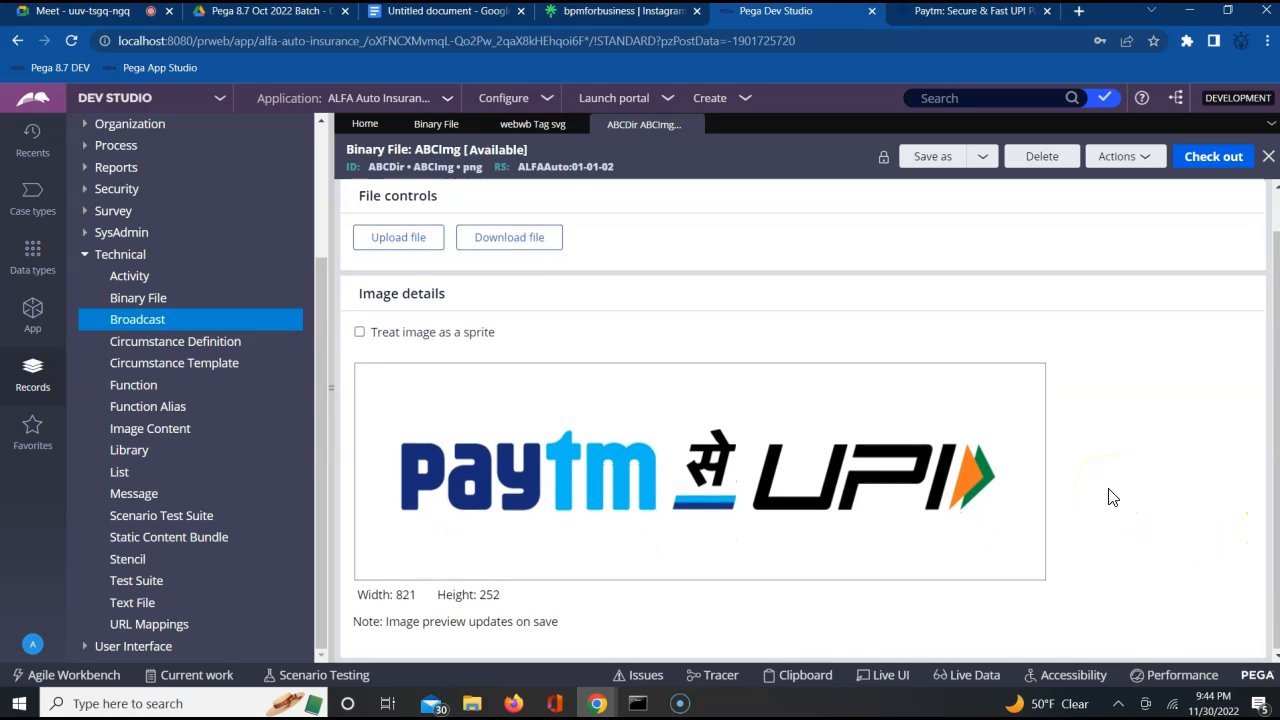
scroll(1110, 497, up, 1)
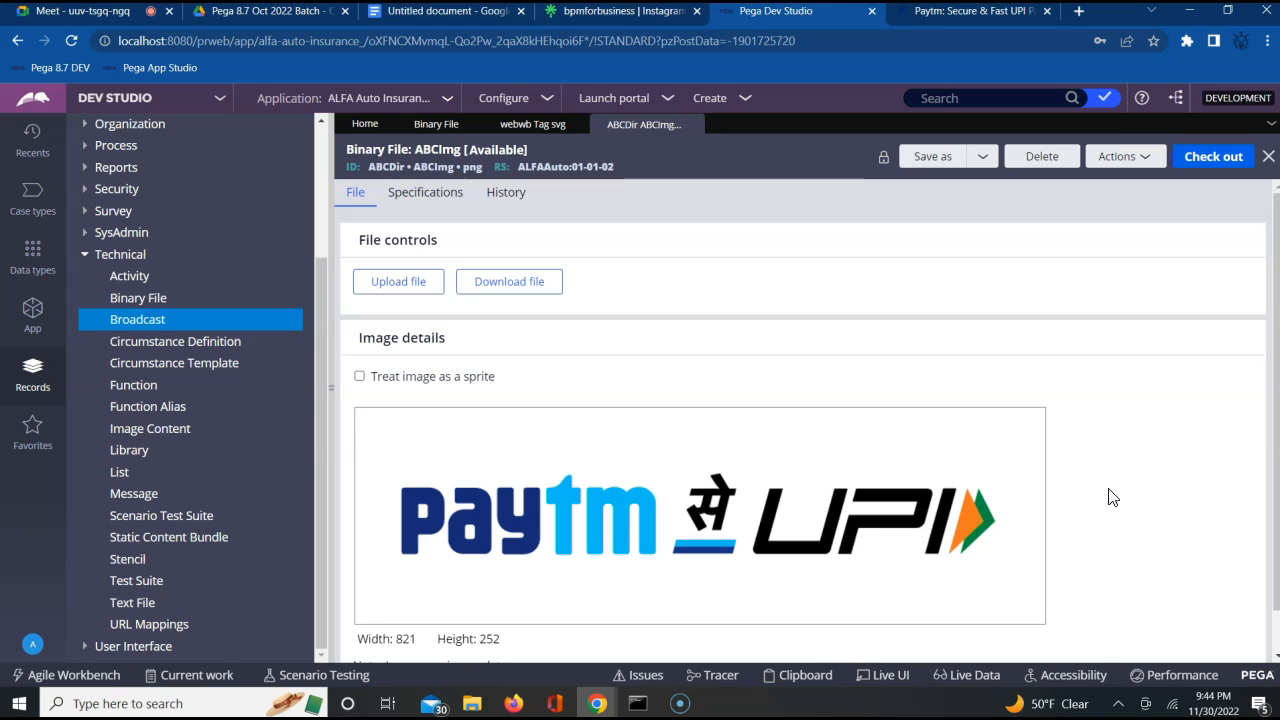
Search Google for "paytm images logo" in a new browser tab and show the image results
click(1079, 12)
text(pay)
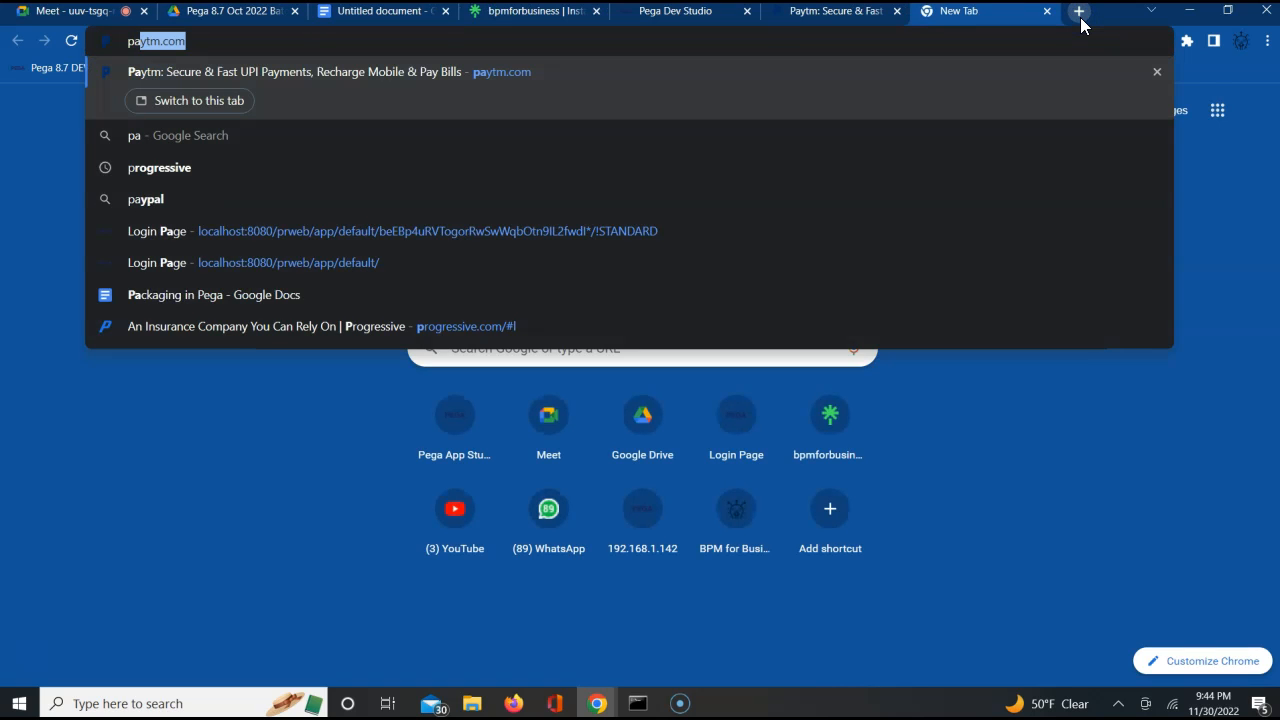
text(tm)
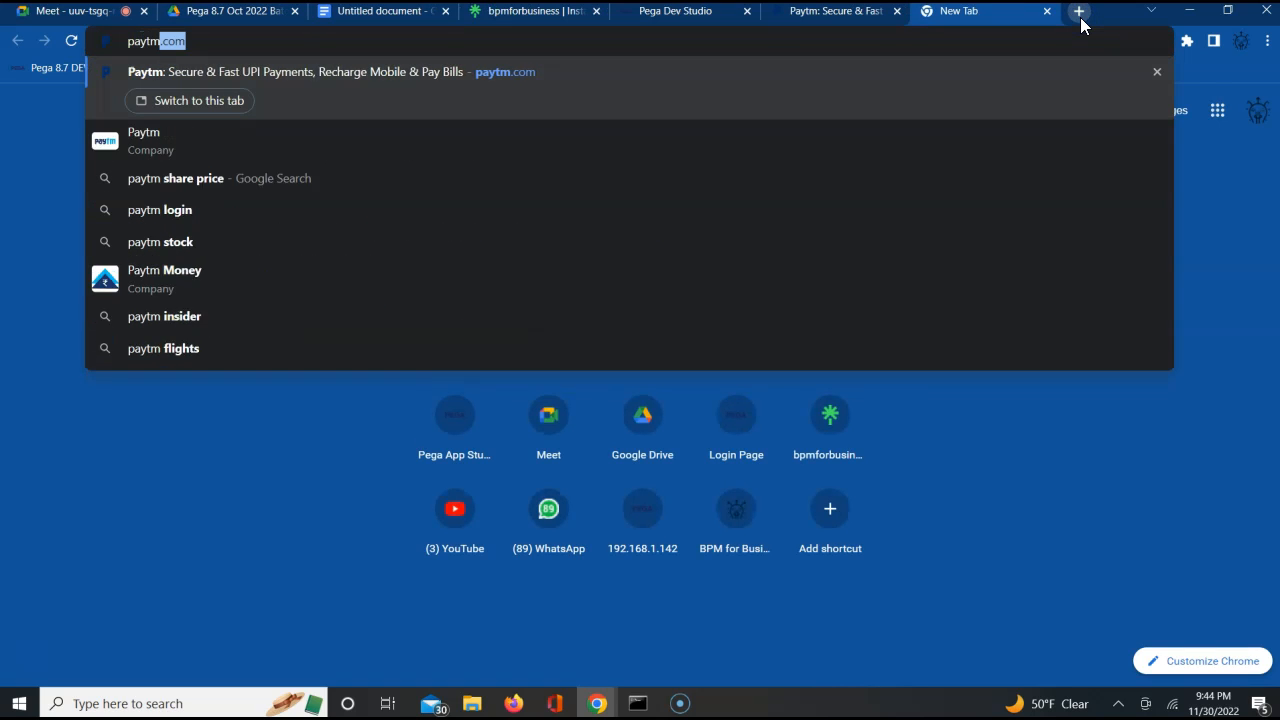
text( images logs)
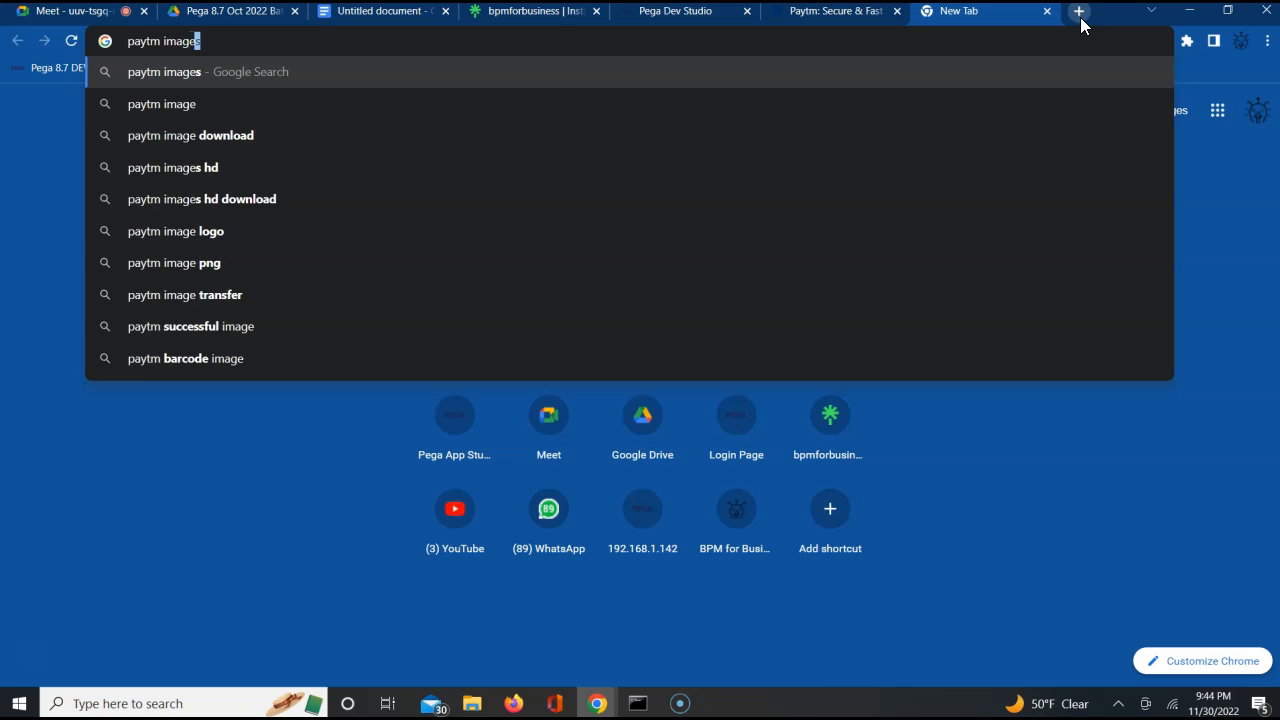
key(BackSpace)
text(ogo)
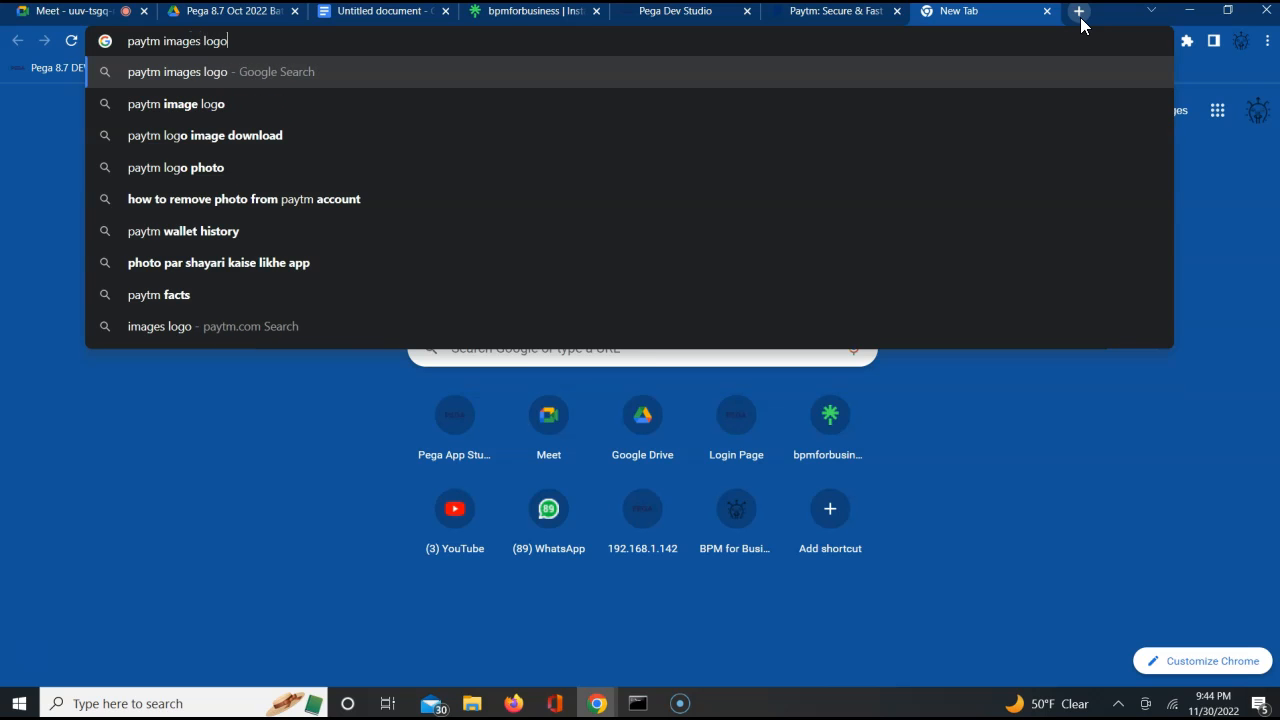
key(Return)
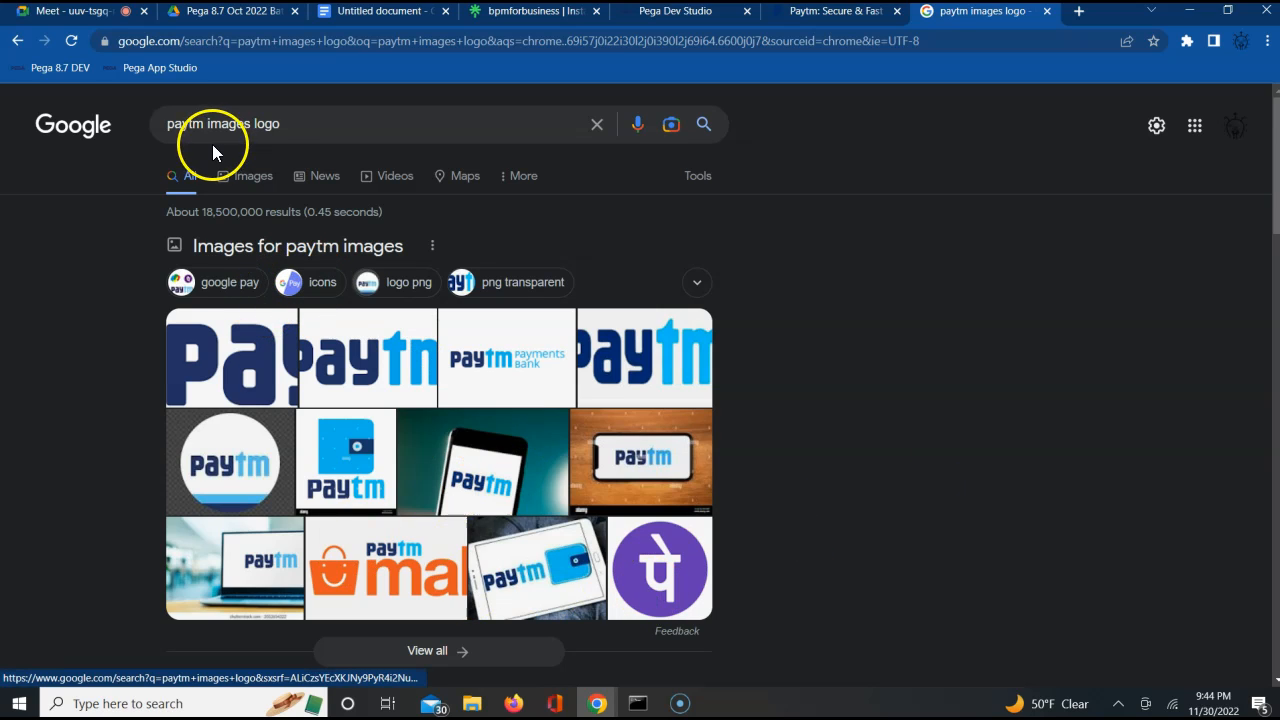
click(256, 177)
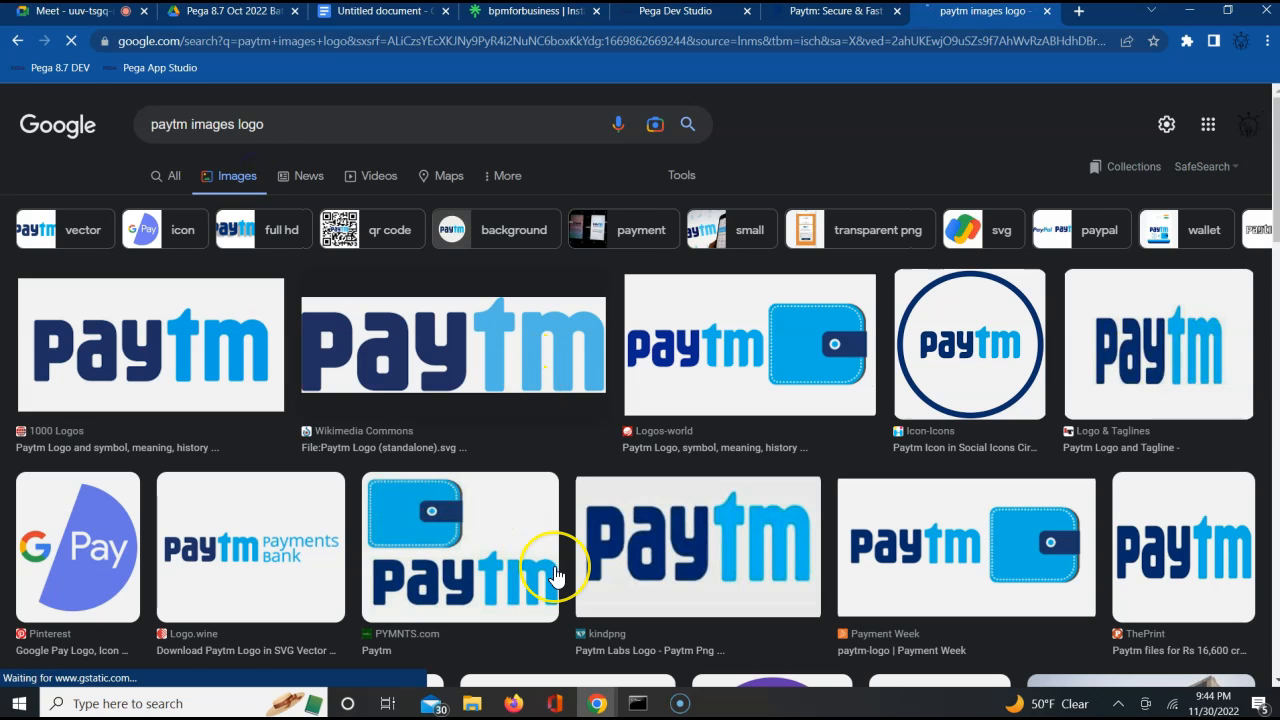
Save the Paytm logo image from the ThePrint result to the Downloads folder as download.png
scroll(556, 578, down, 2)
scroll(556, 578, down, 4)
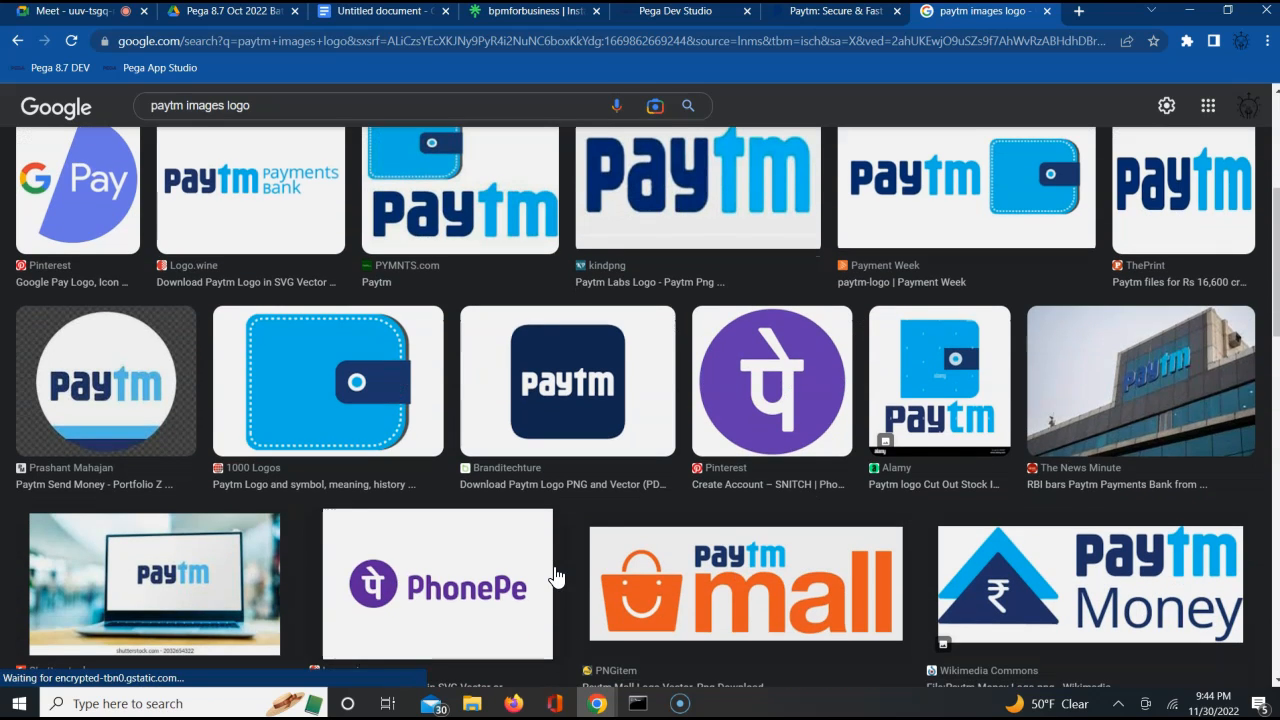
right_click(1200, 198)
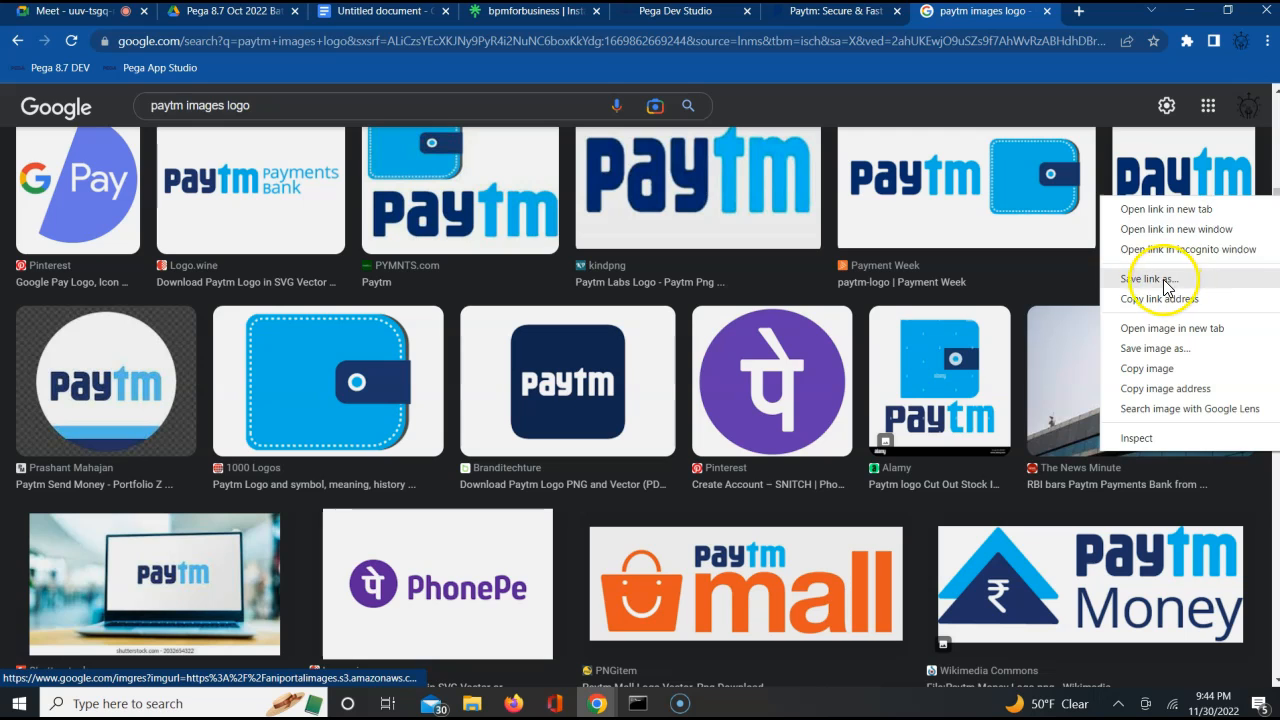
click(1155, 350)
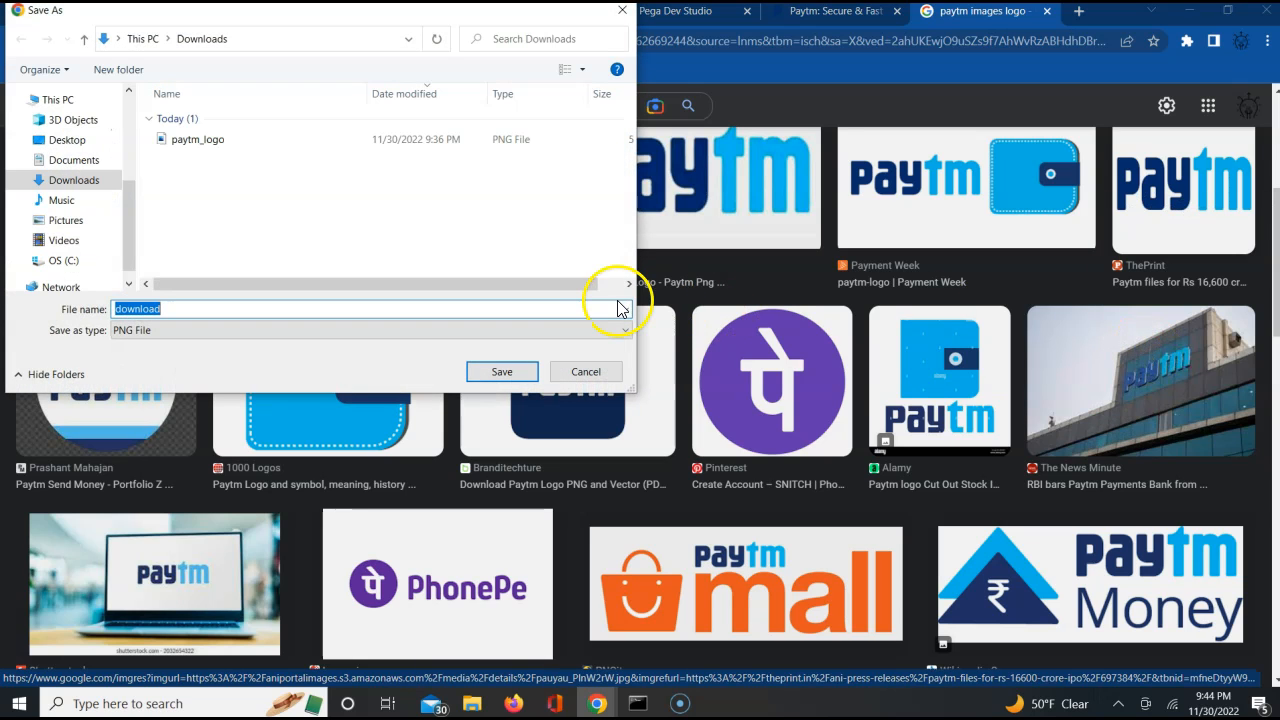
click(514, 374)
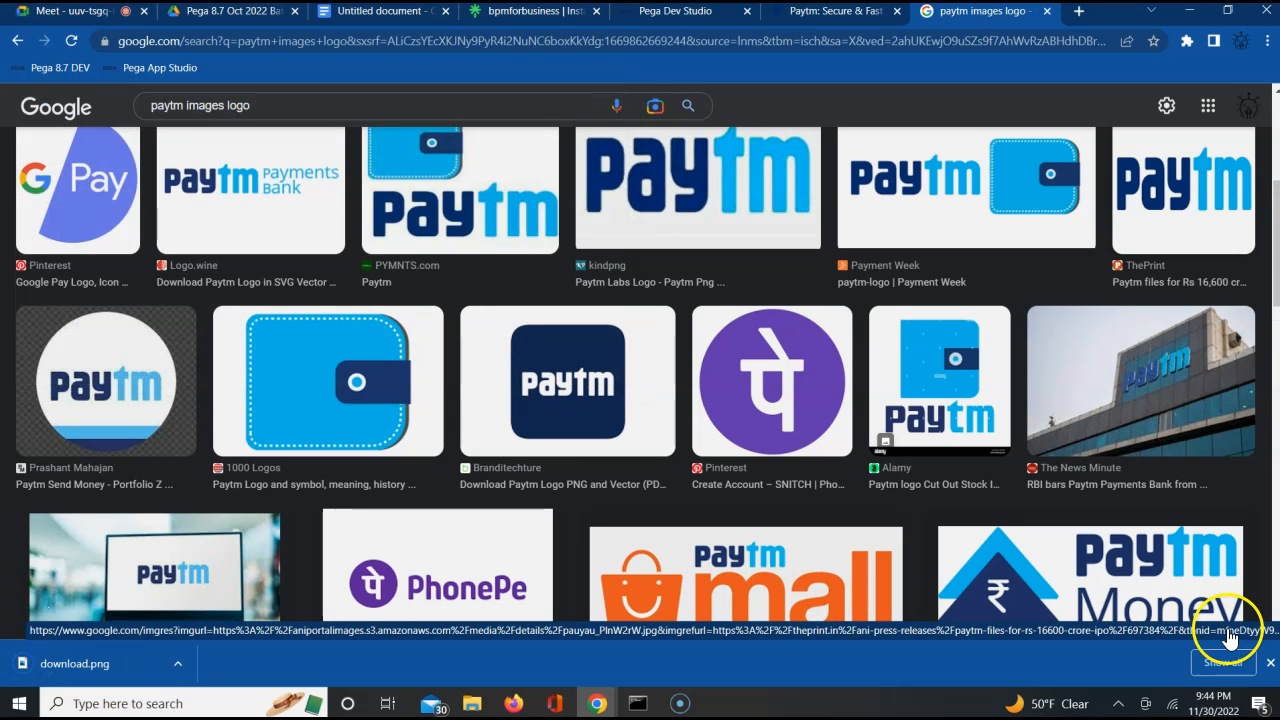
click(1270, 662)
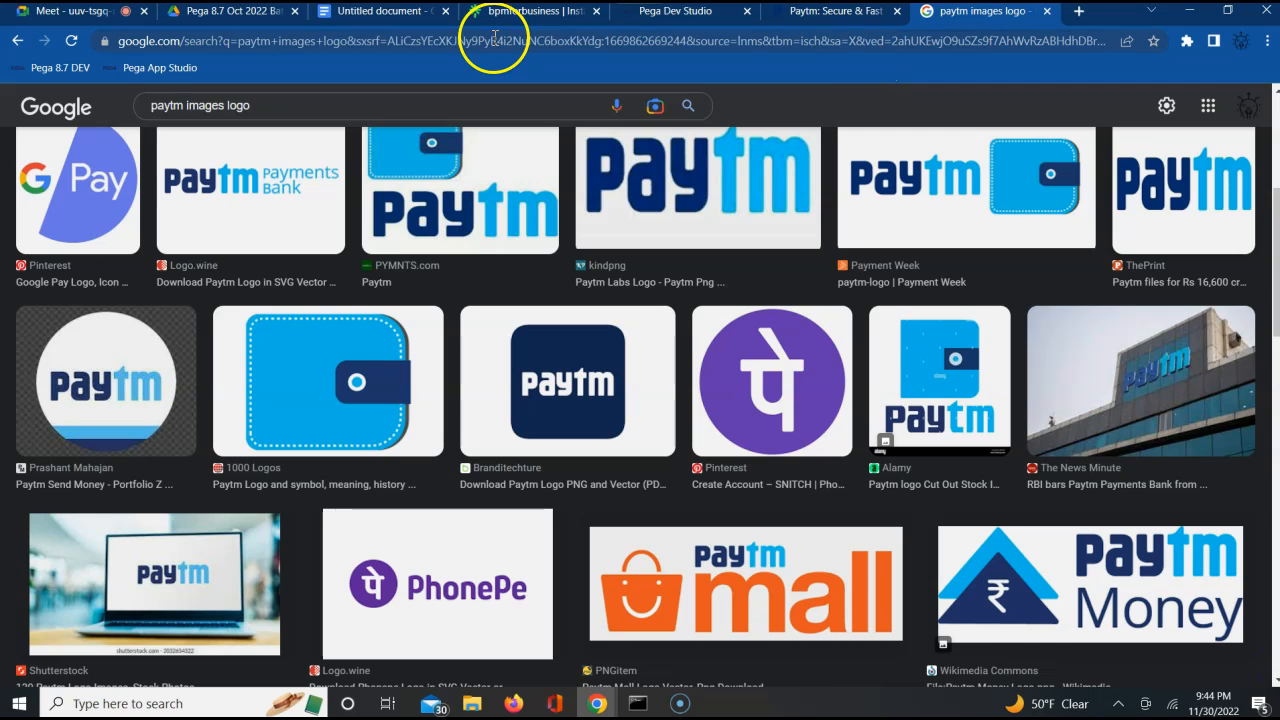
Switch back to Pega Dev Studio and upload download.png from the Downloads folder into the ABCImg binary file
click(666, 16)
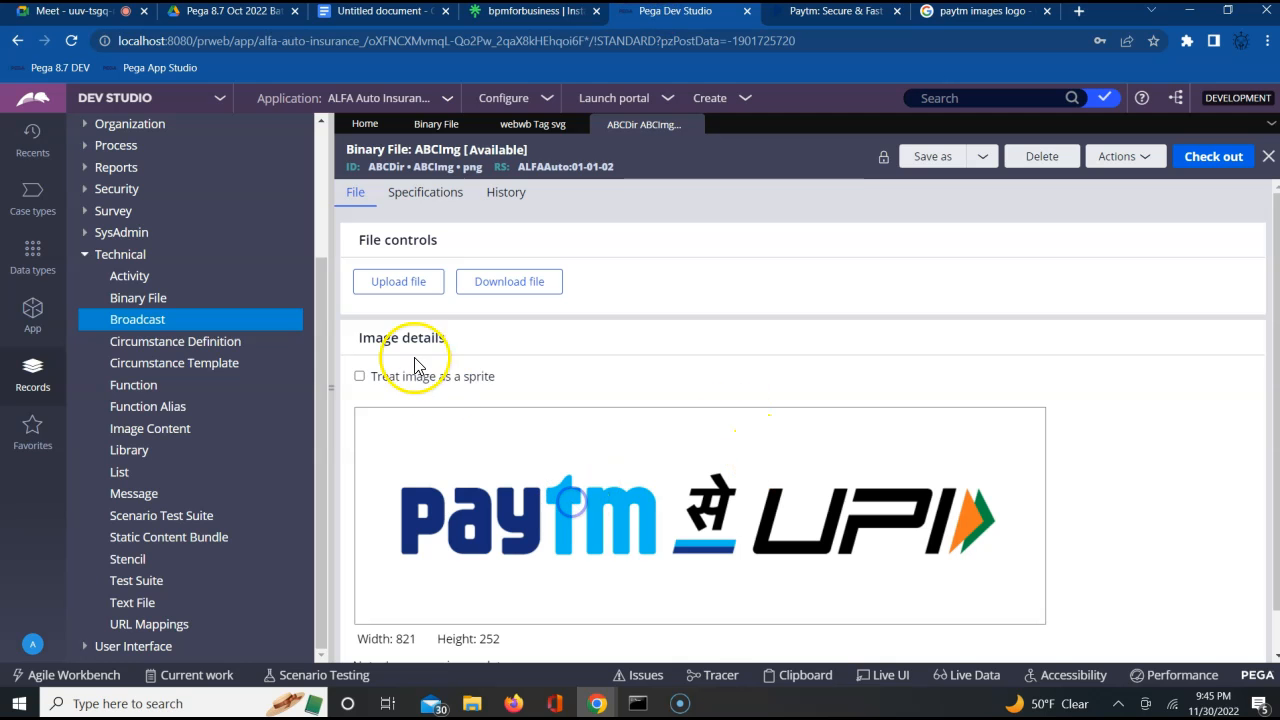
click(393, 281)
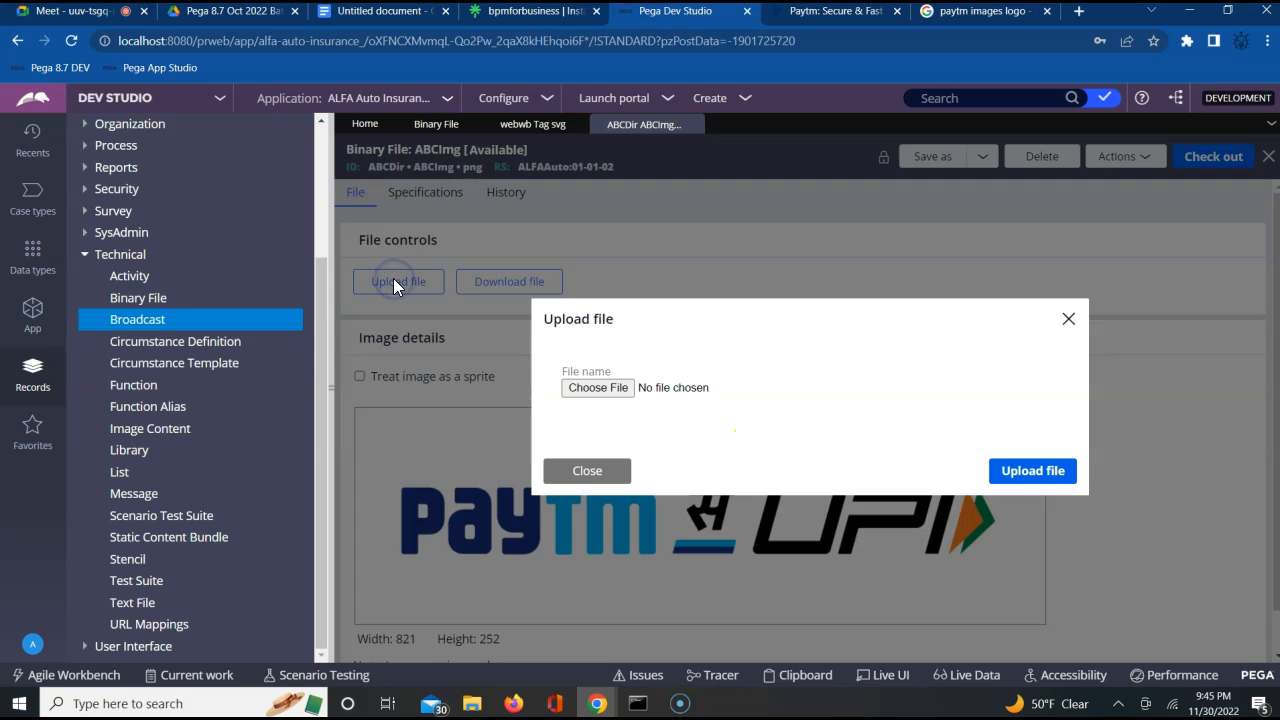
click(593, 388)
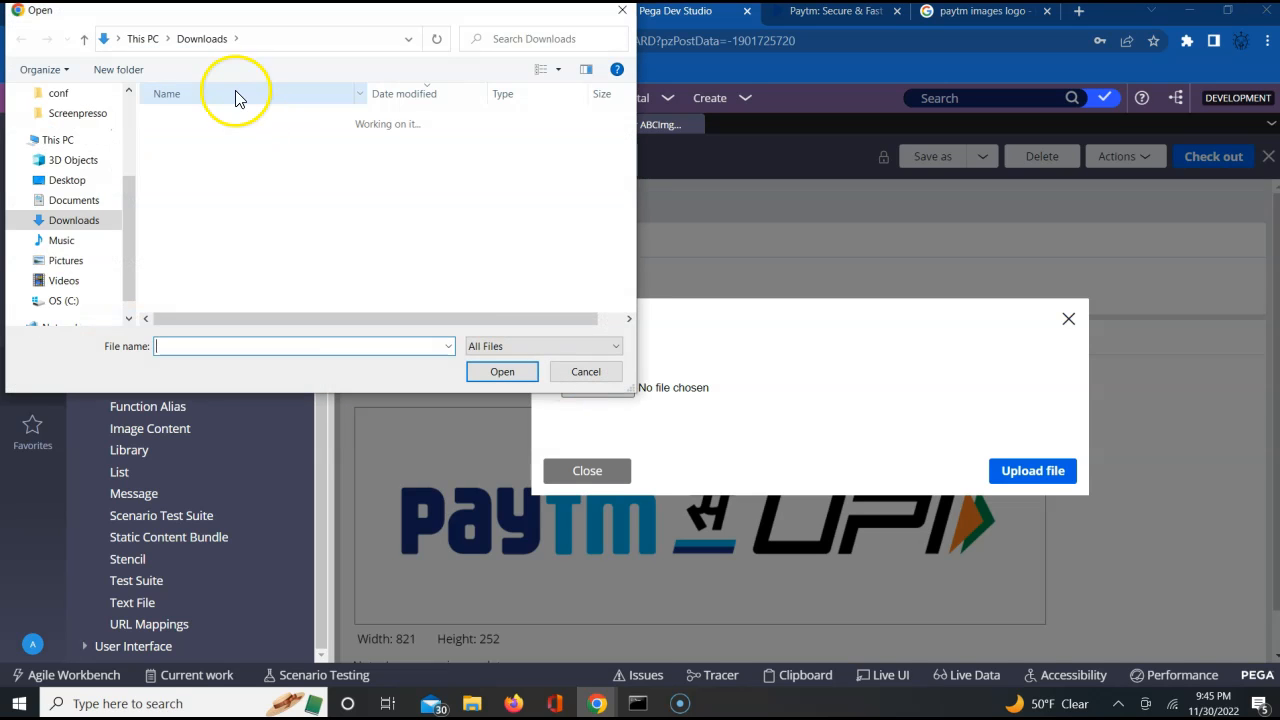
double_click(189, 140)
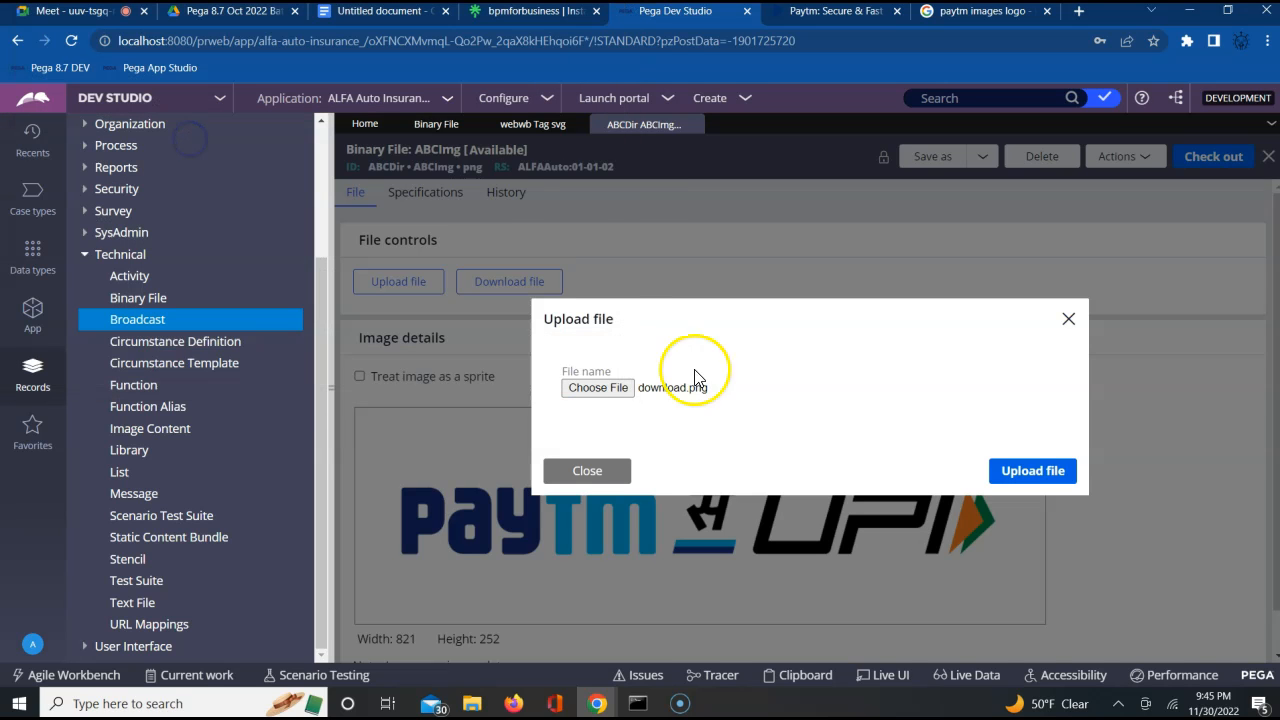
click(1040, 472)
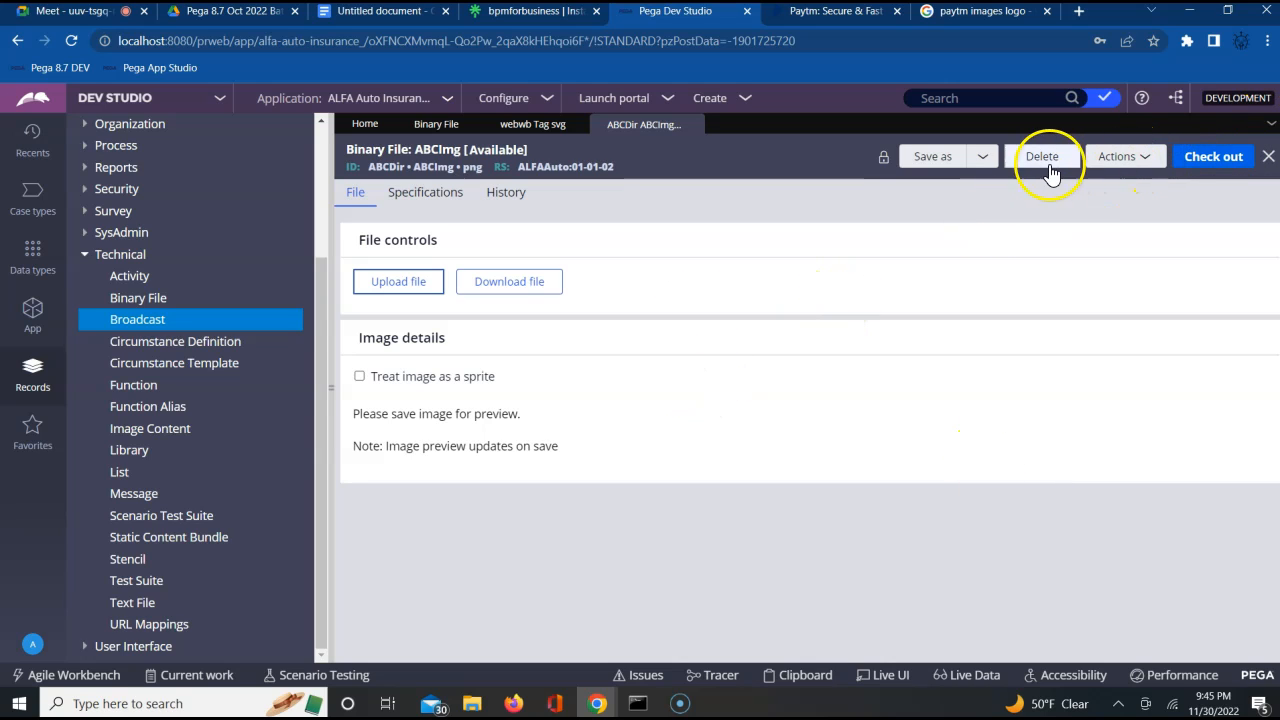
Check out the ABCImg binary file and save it with the replacement Paytm image
click(1203, 166)
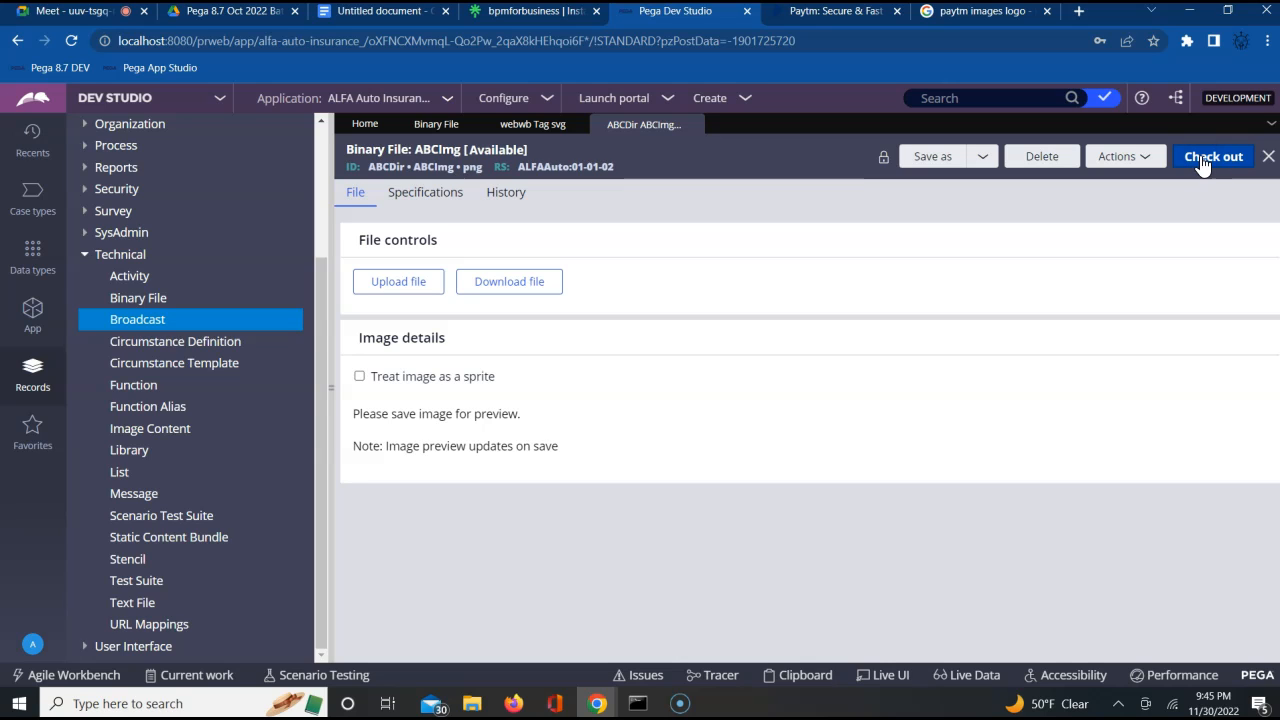
click(1190, 158)
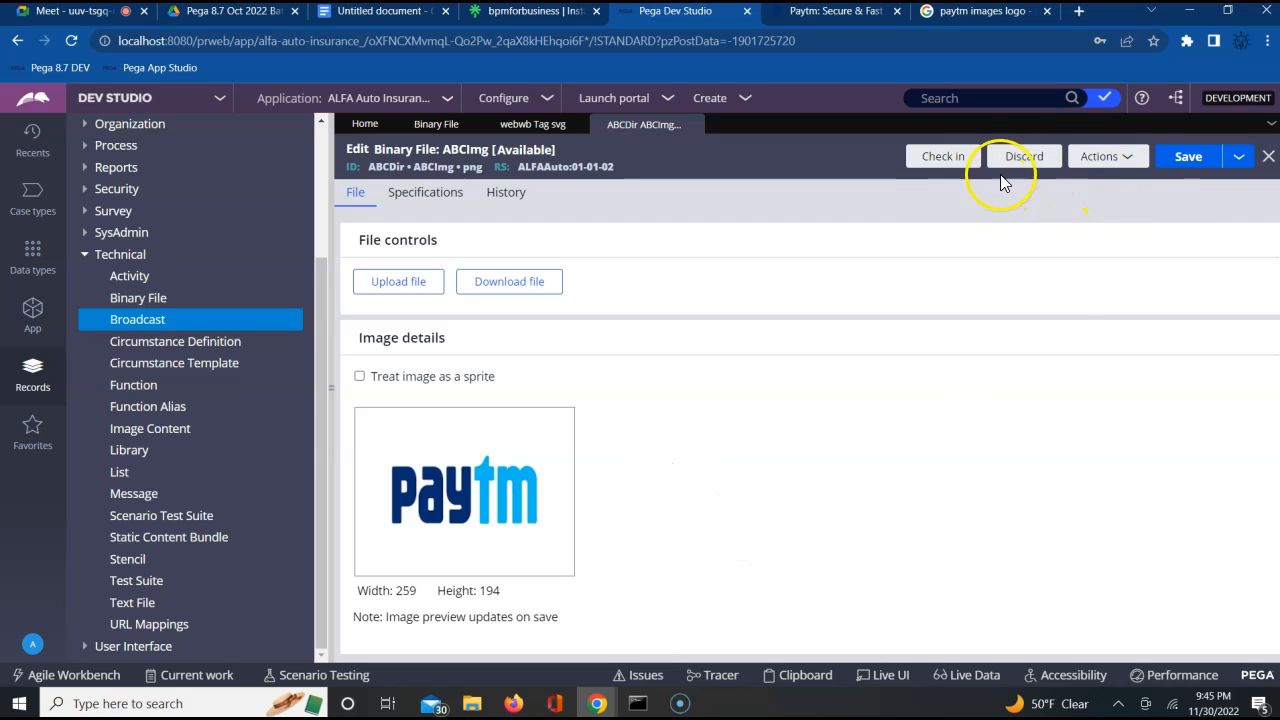
click(1177, 163)
Open CustomerDetailsSection from the User Interface sections of the ALFA-ALFAAuto-Work class in the App explorer
click(50, 323)
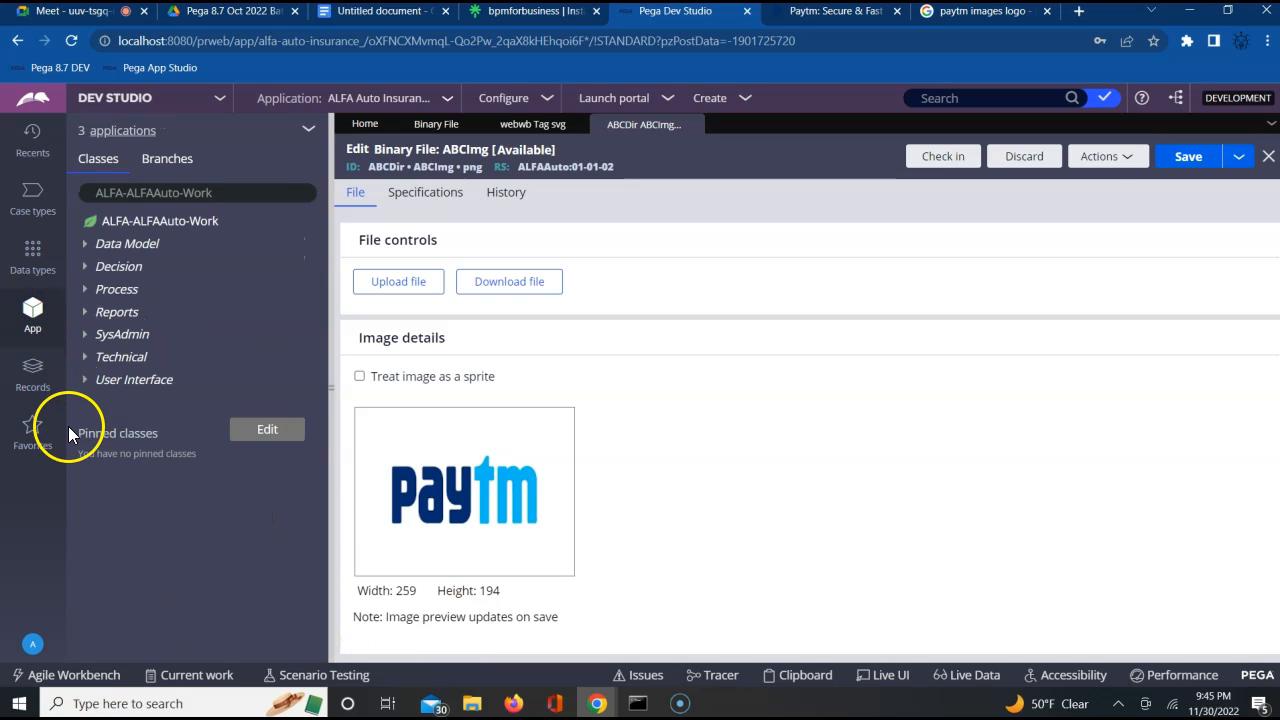
click(84, 382)
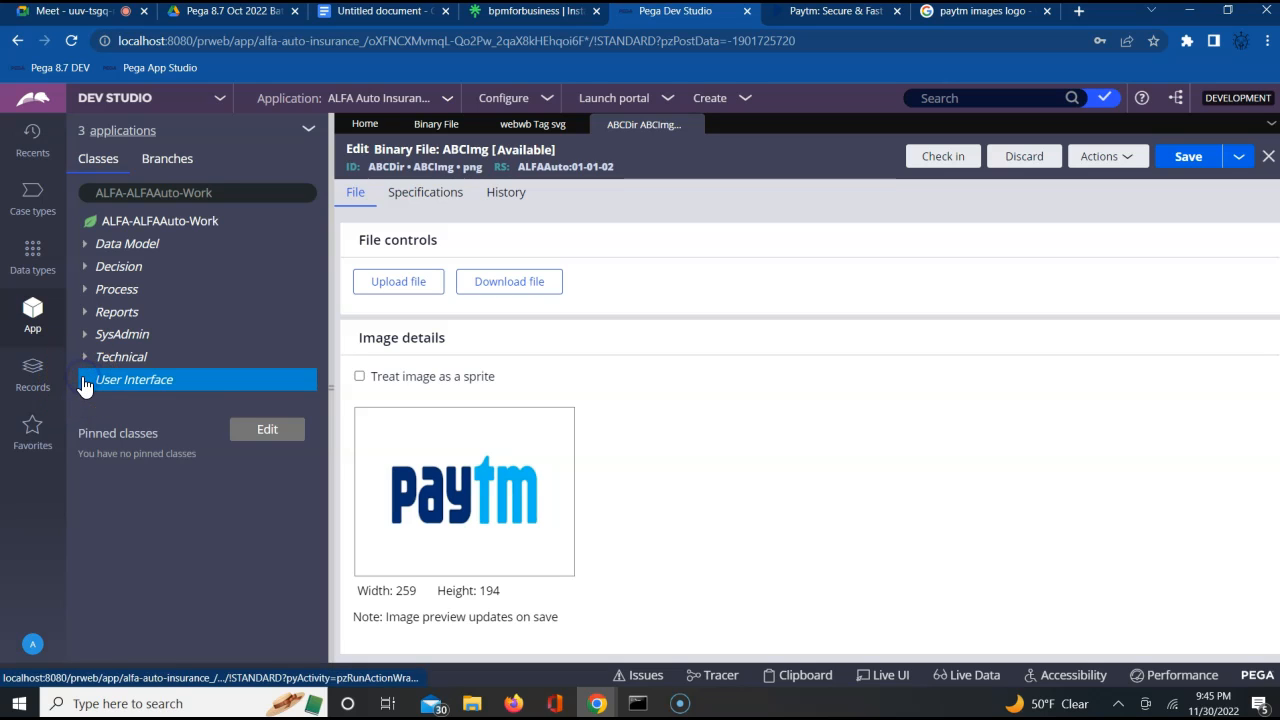
click(99, 405)
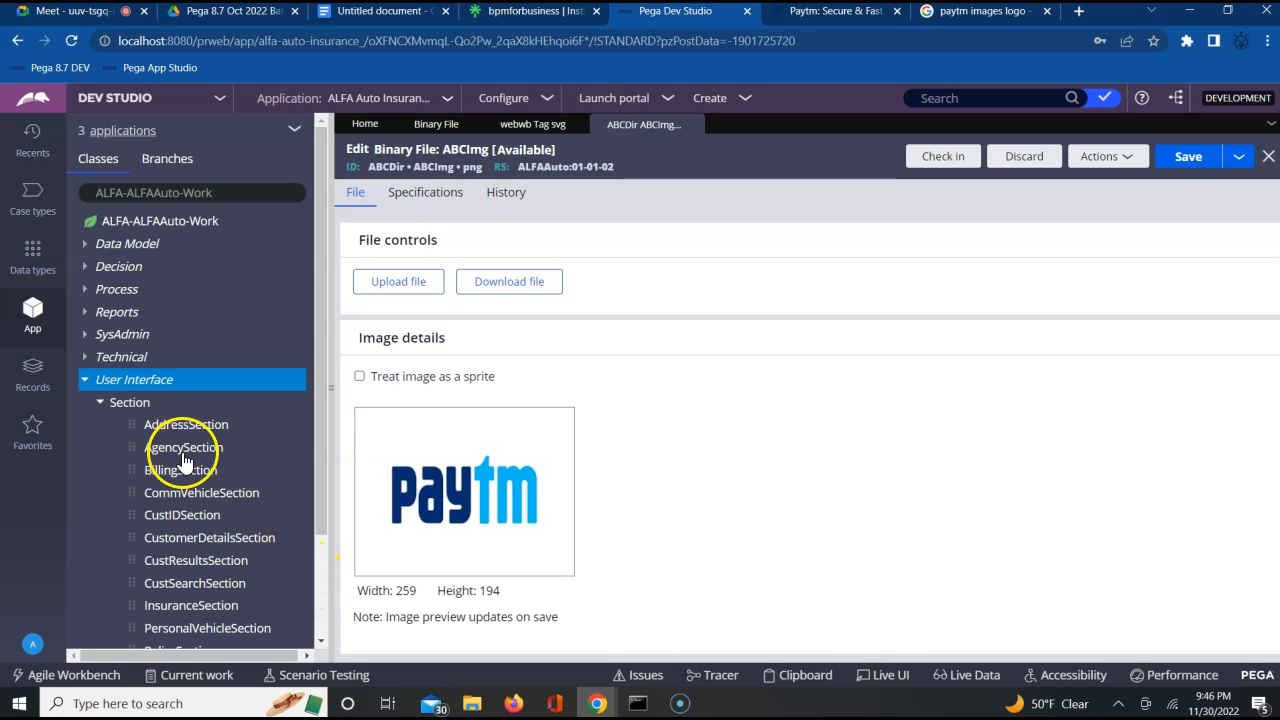
click(203, 545)
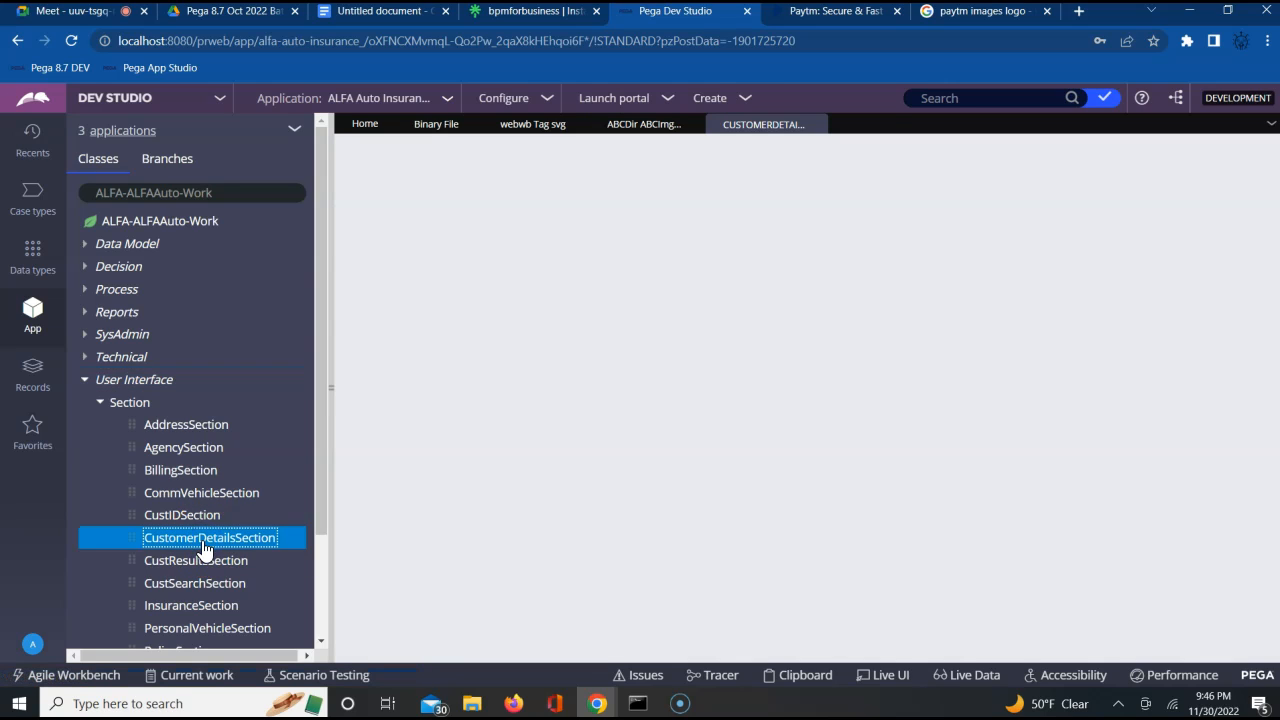
click(675, 515)
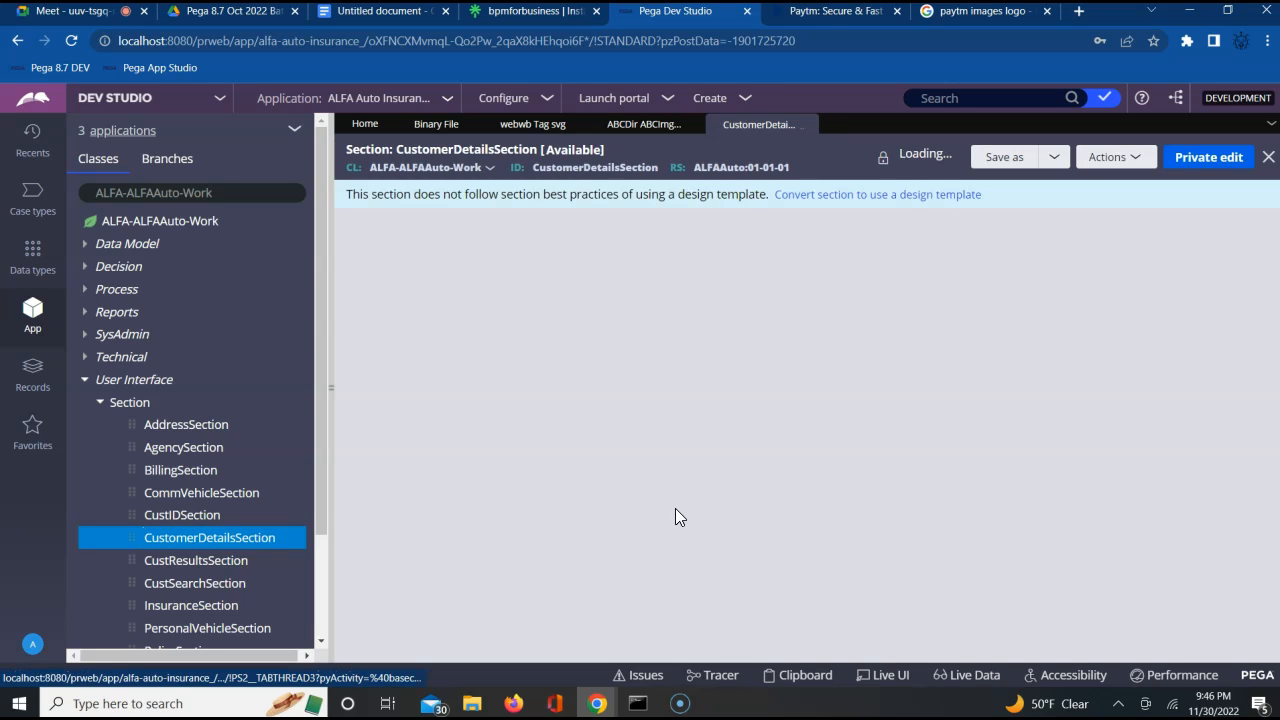
click(957, 510)
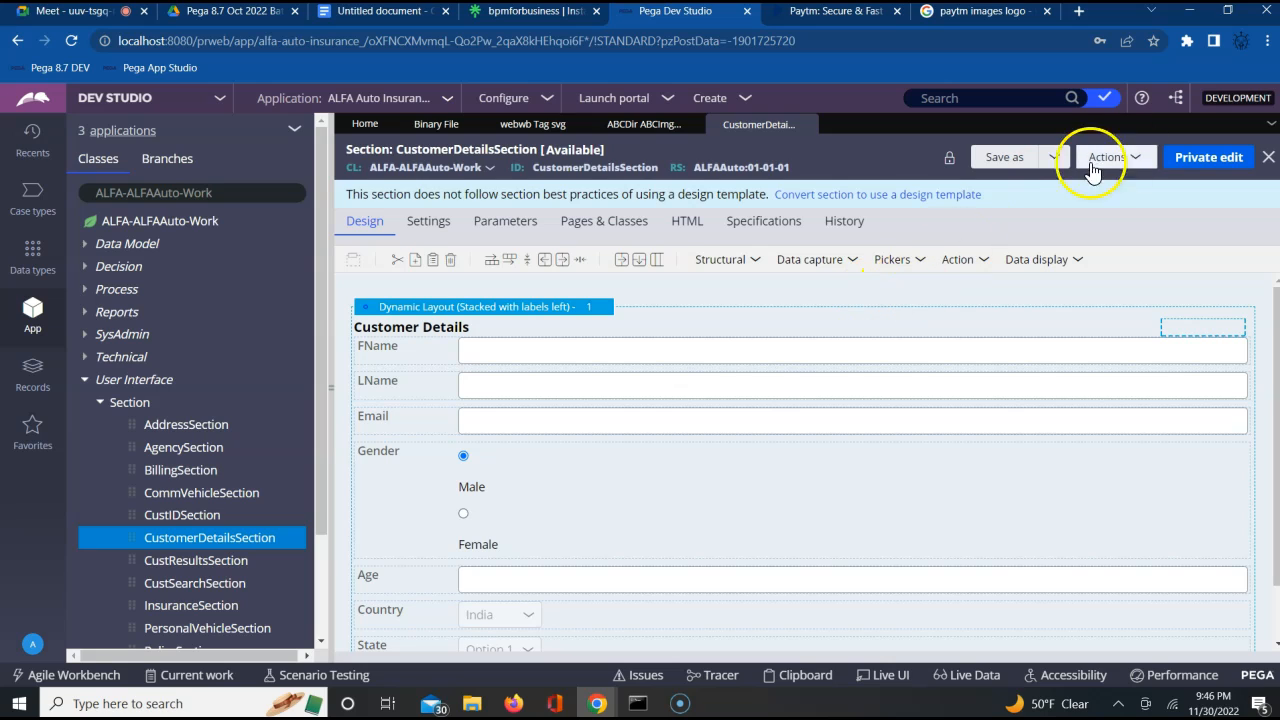
Save CustomerDetailsSection as a new rule in ruleset ALFAAuto version 01-01-02 and open it for editing
click(1002, 160)
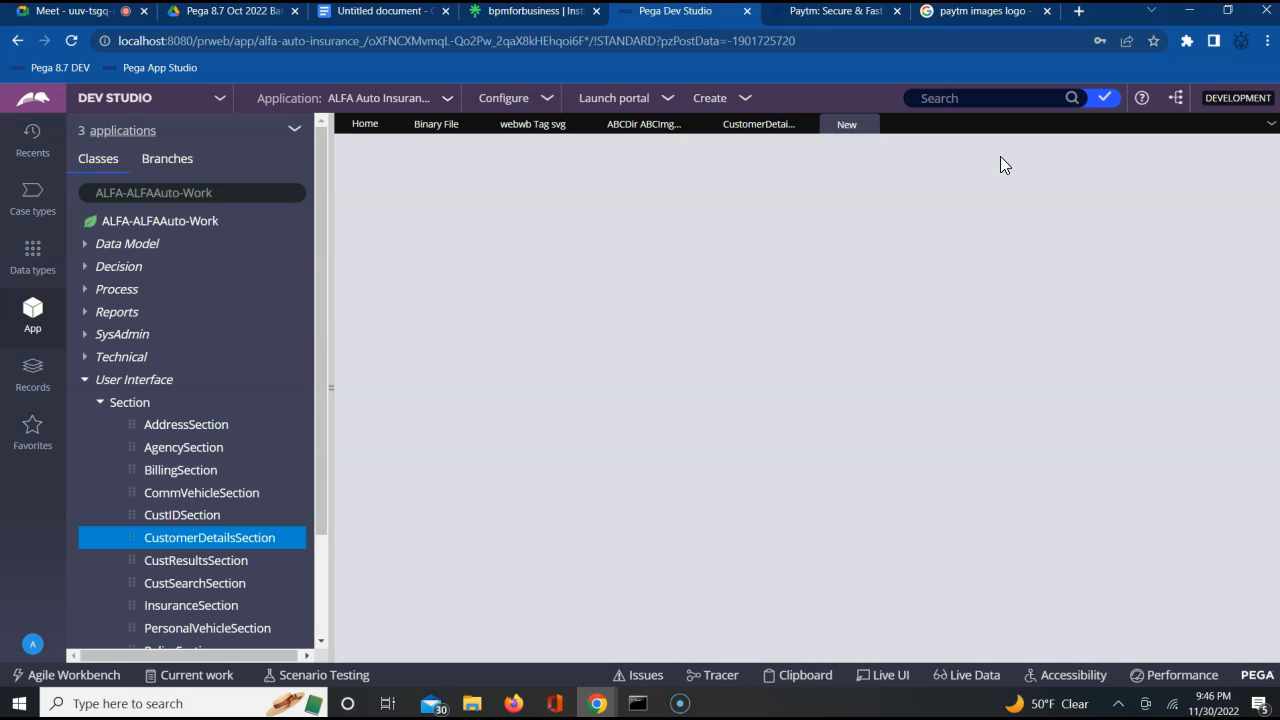
click(872, 258)
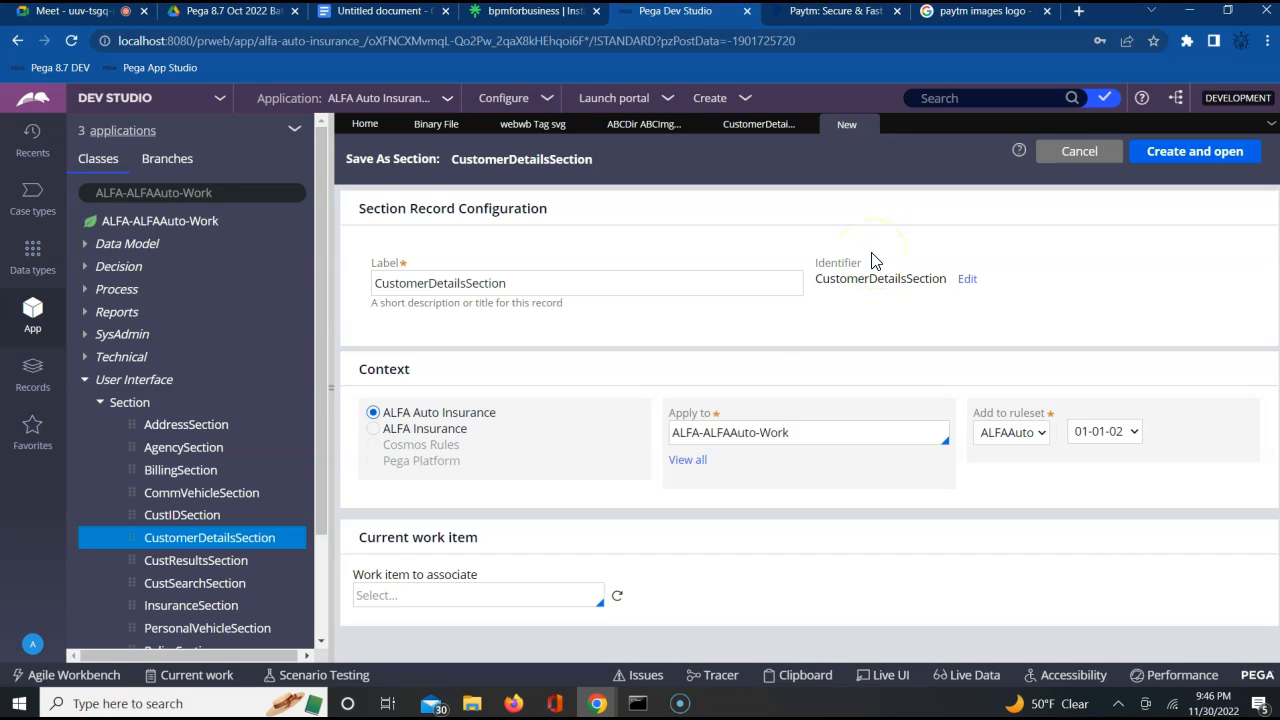
click(1074, 441)
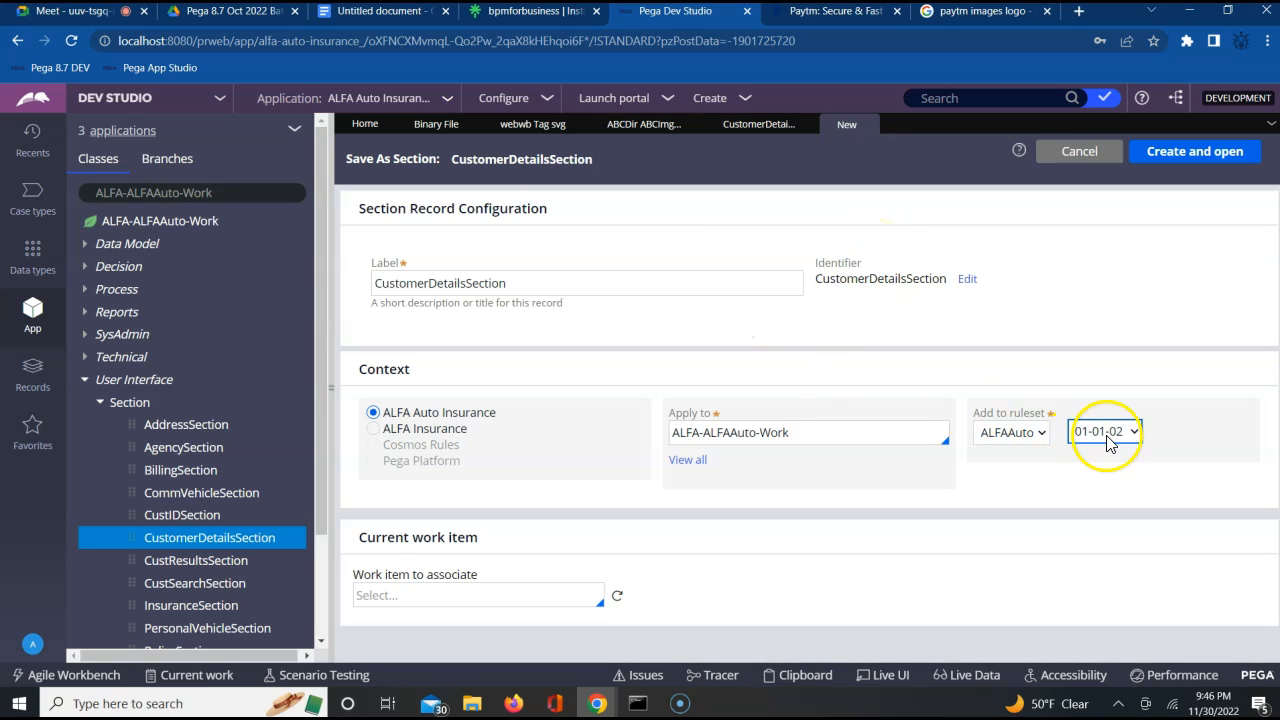
click(1195, 155)
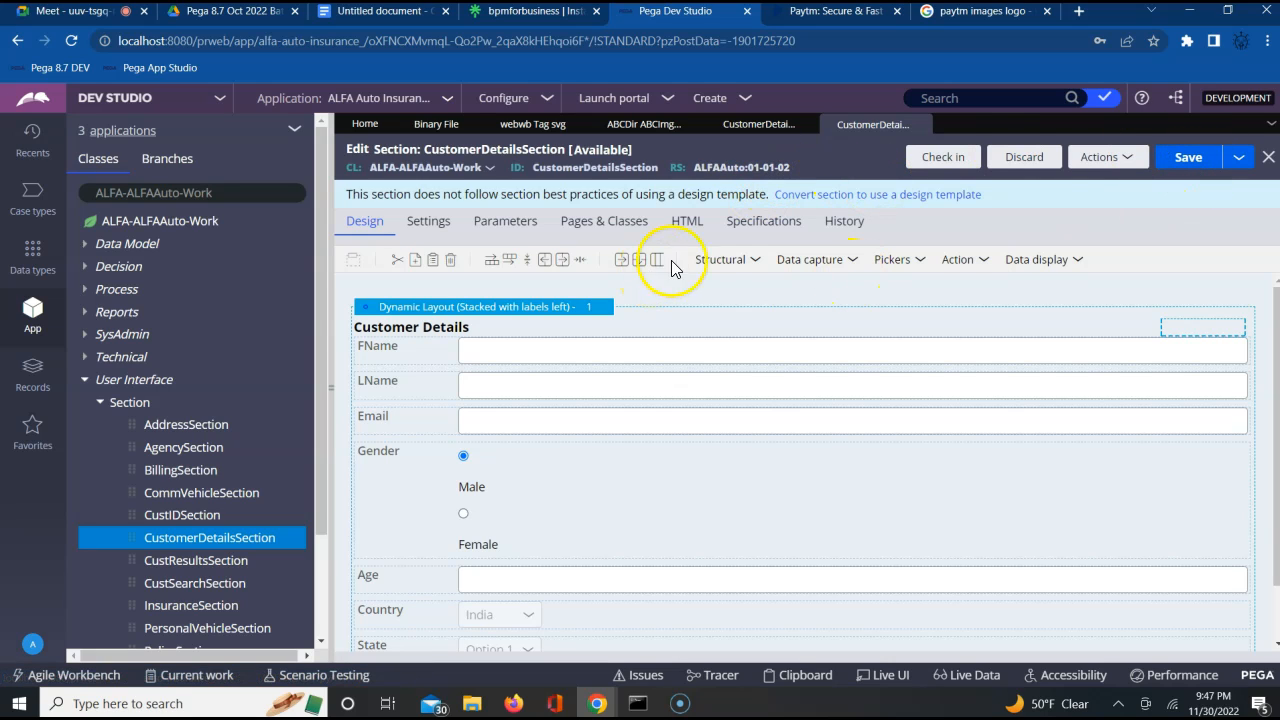
Add a dynamic layout above the Customer Details layout in CustomerDetailsSection
click(743, 264)
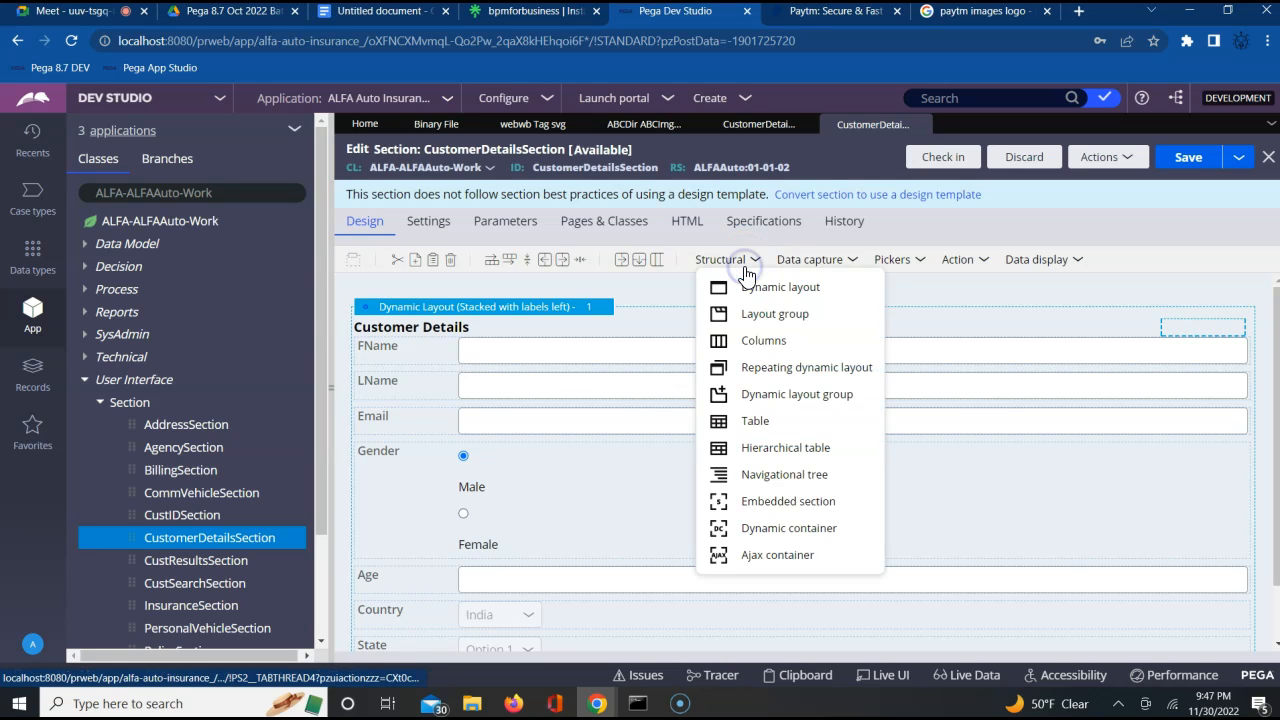
drag(744, 288, 532, 304)
click(545, 323)
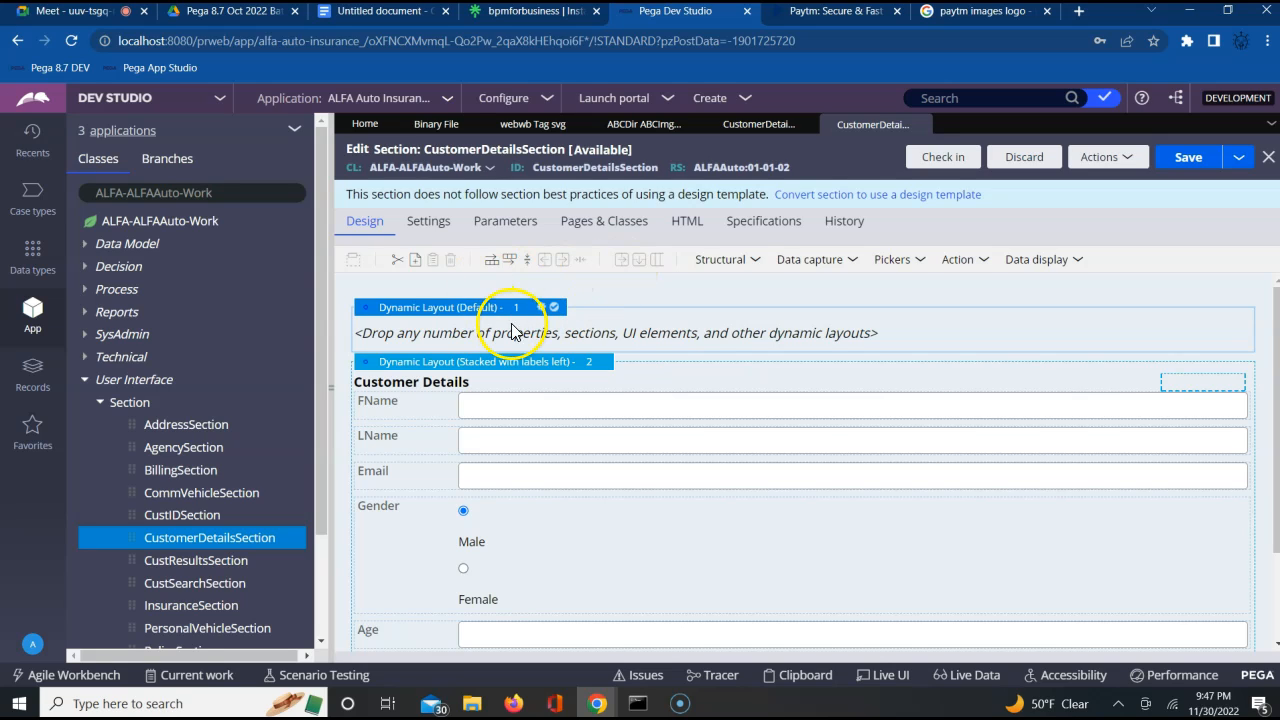
Set the new dynamic layout's format to Inline and submit its properties
click(541, 307)
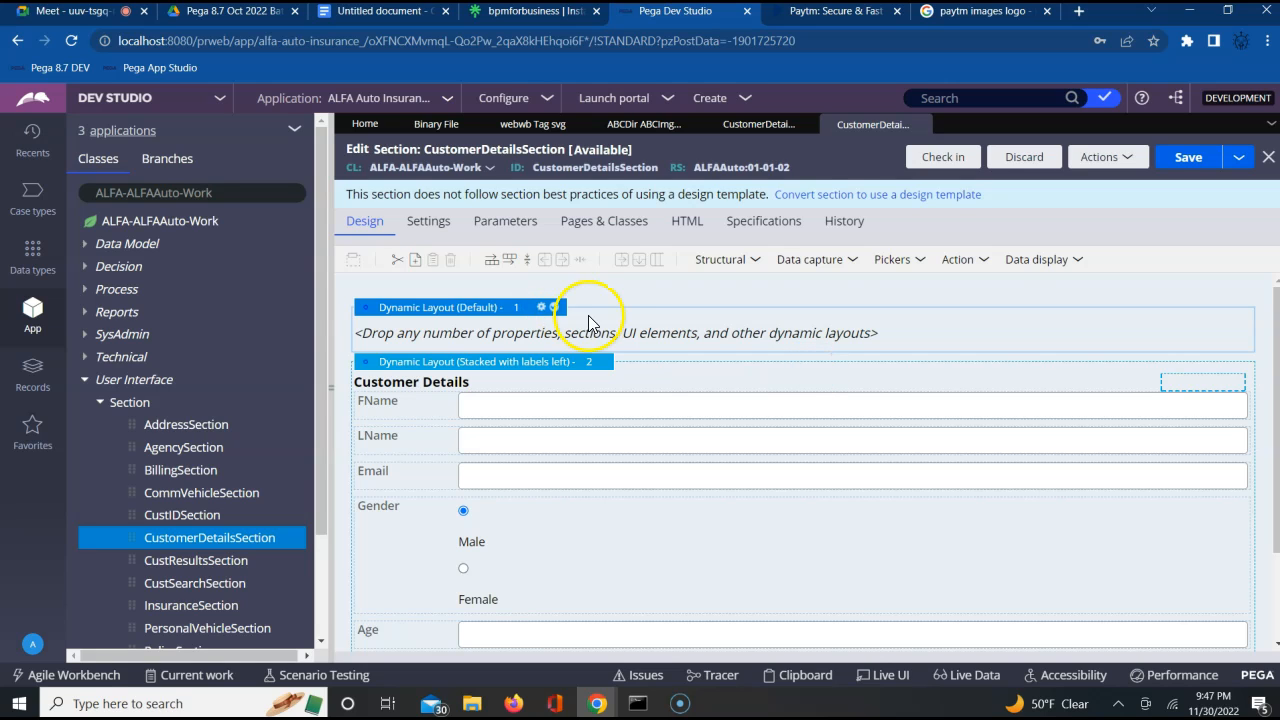
click(541, 307)
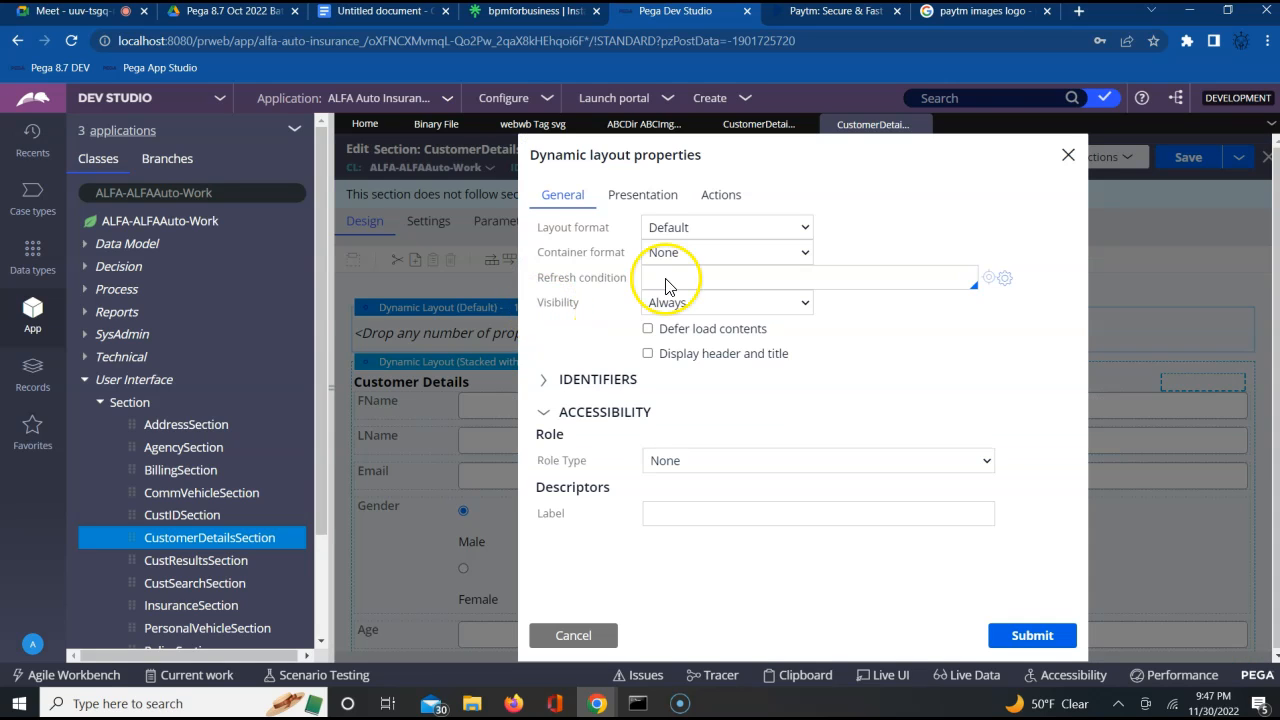
click(737, 230)
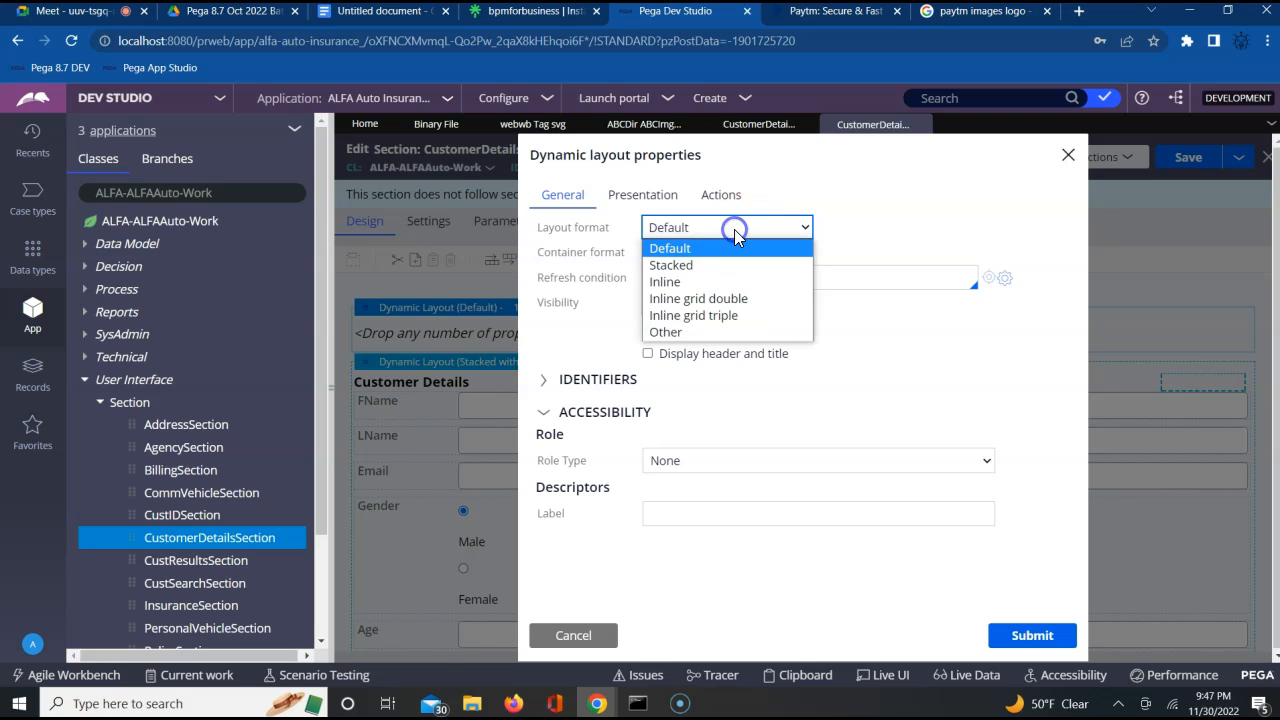
click(702, 282)
click(1028, 638)
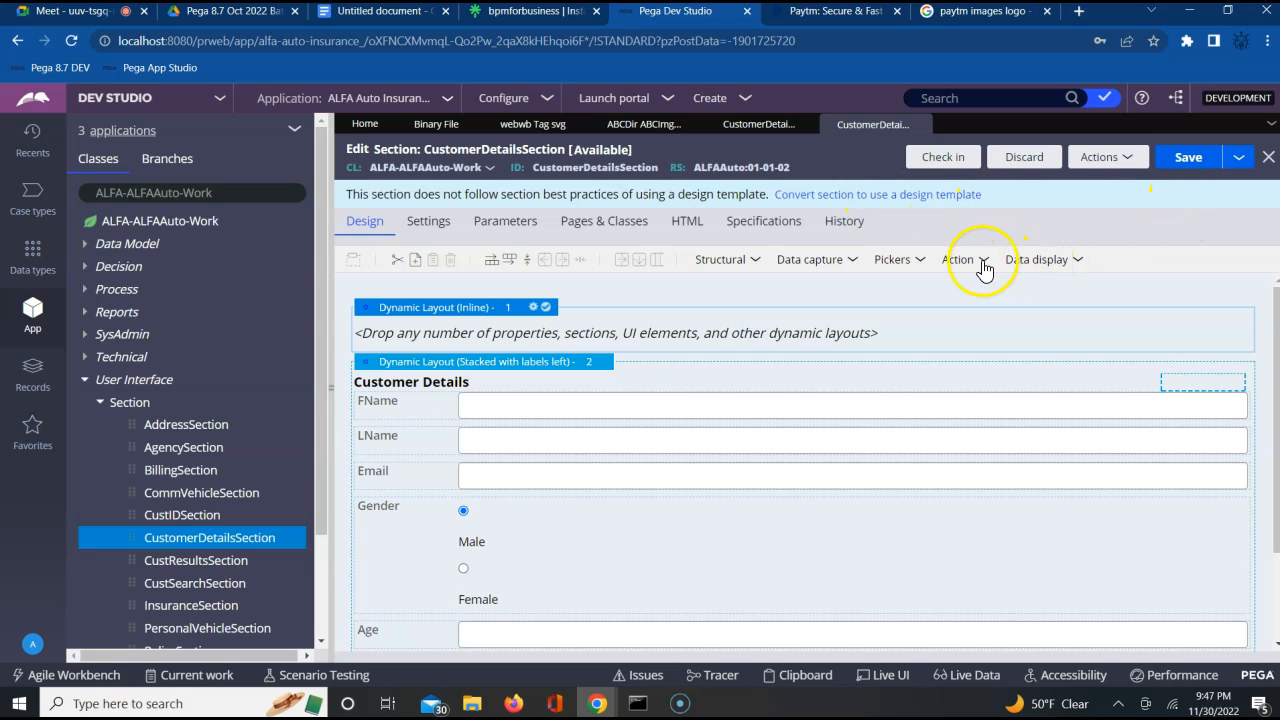
Add an Image control to the empty inline dynamic layout above the Customer Details fields
click(1065, 262)
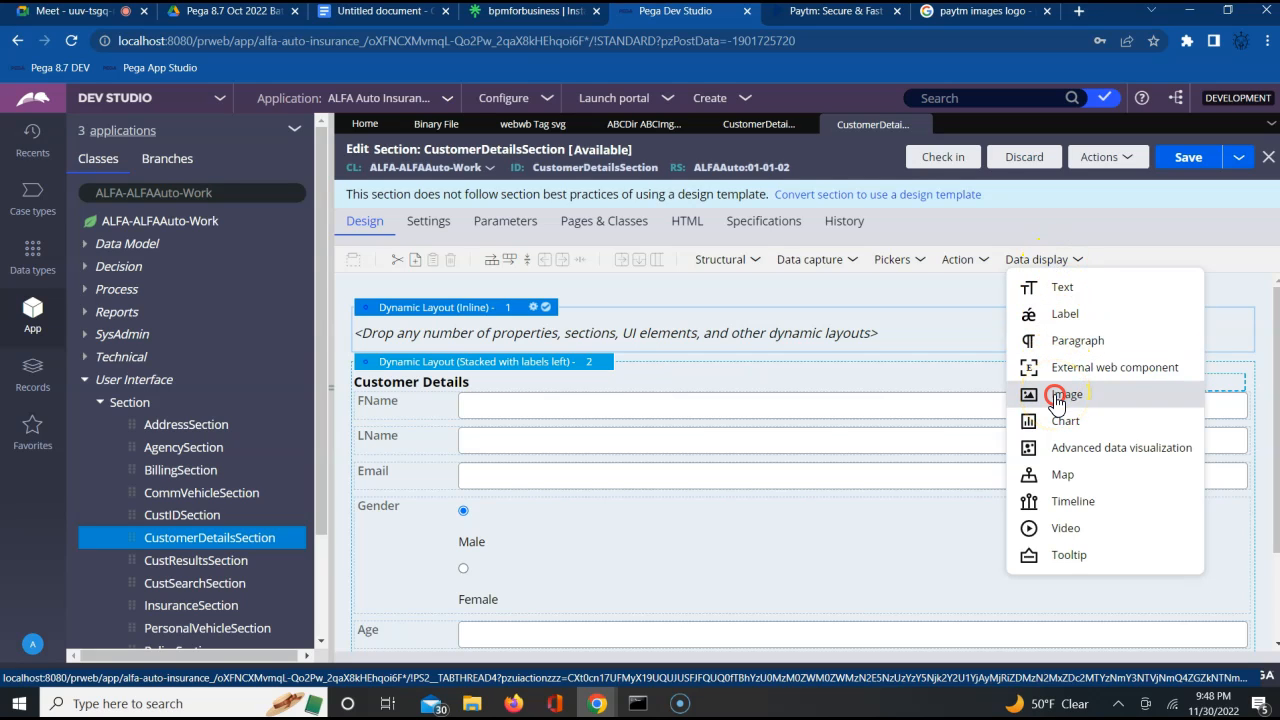
right_click(753, 333)
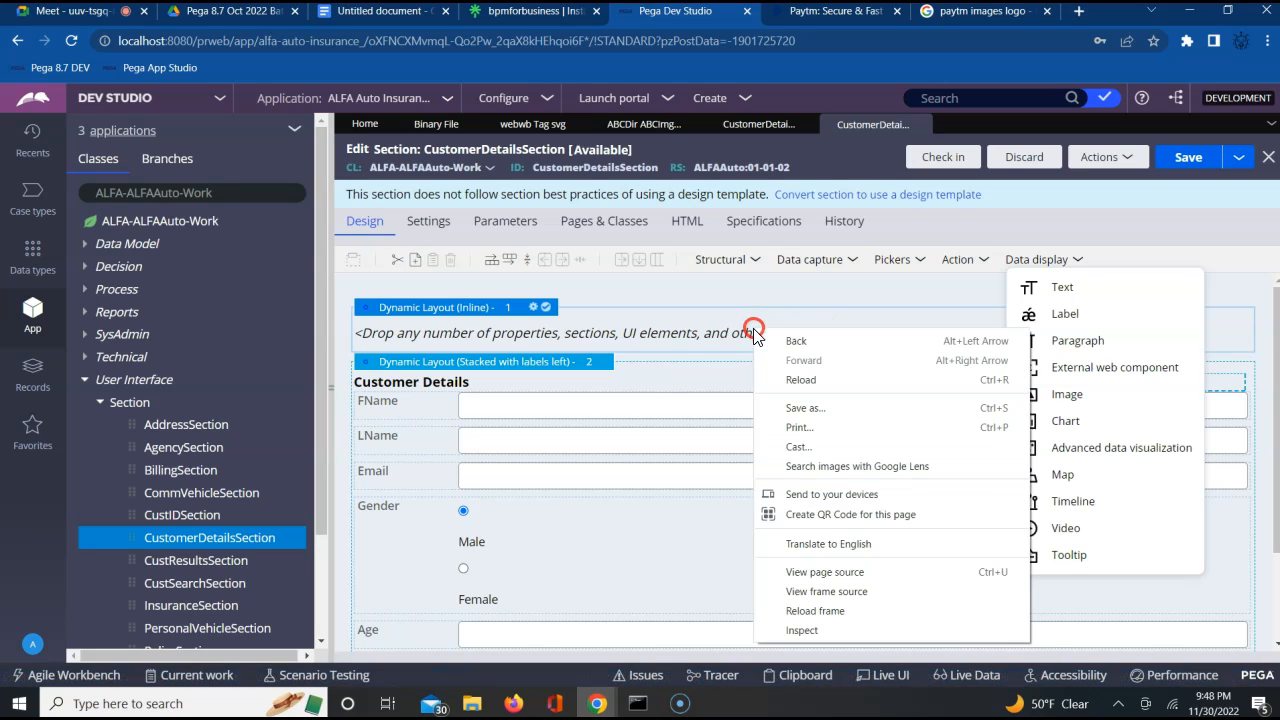
click(716, 330)
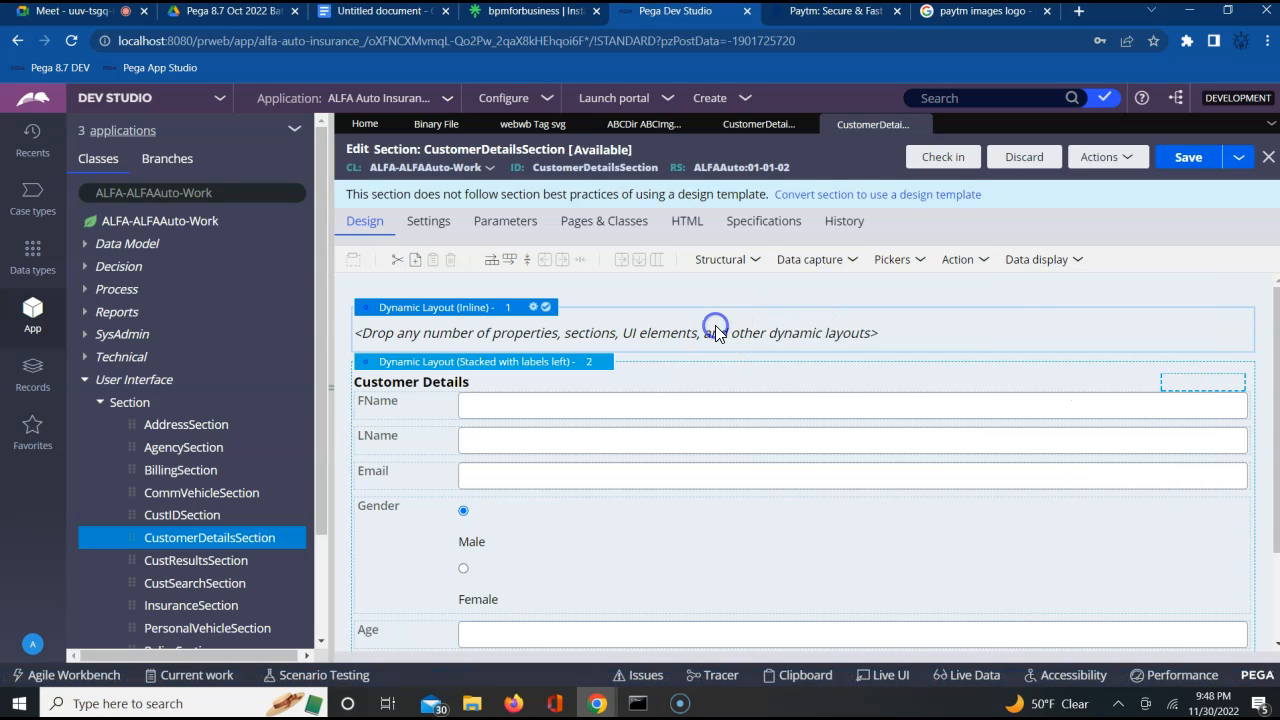
click(1037, 260)
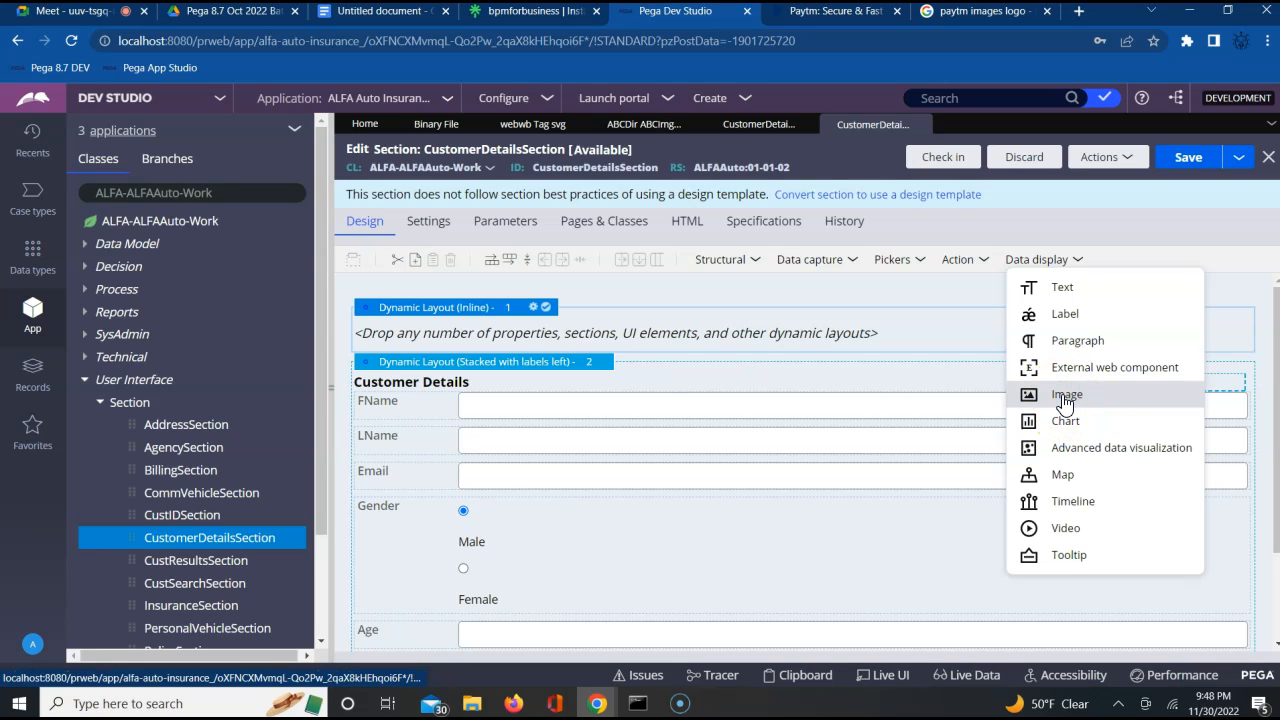
drag(969, 377, 890, 334)
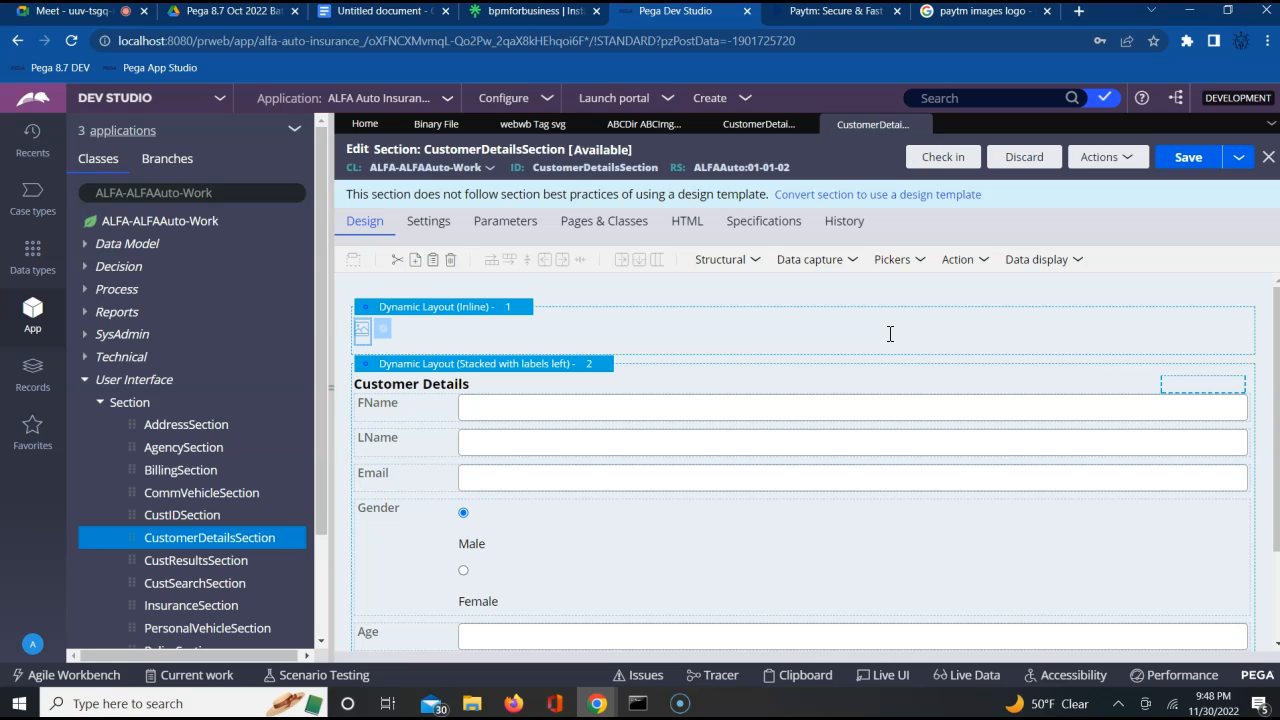
Open the new image control's cell properties and set its icon source to Image
click(380, 331)
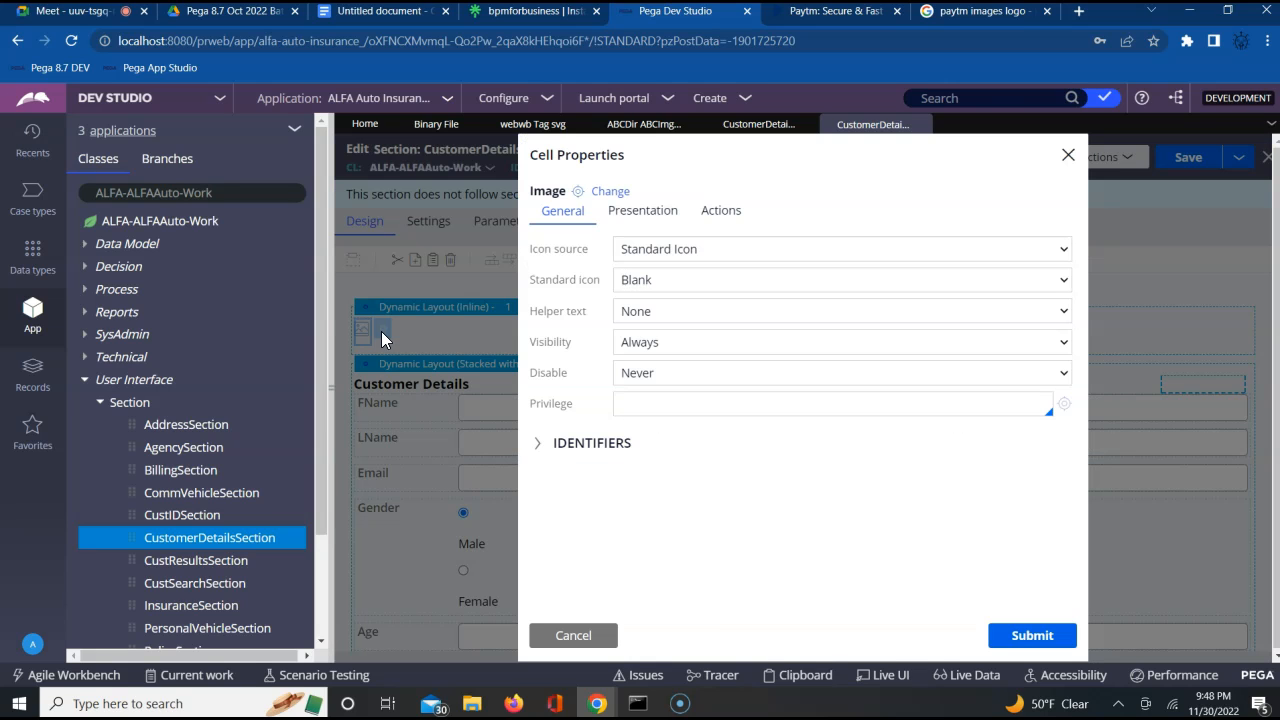
click(541, 369)
click(557, 249)
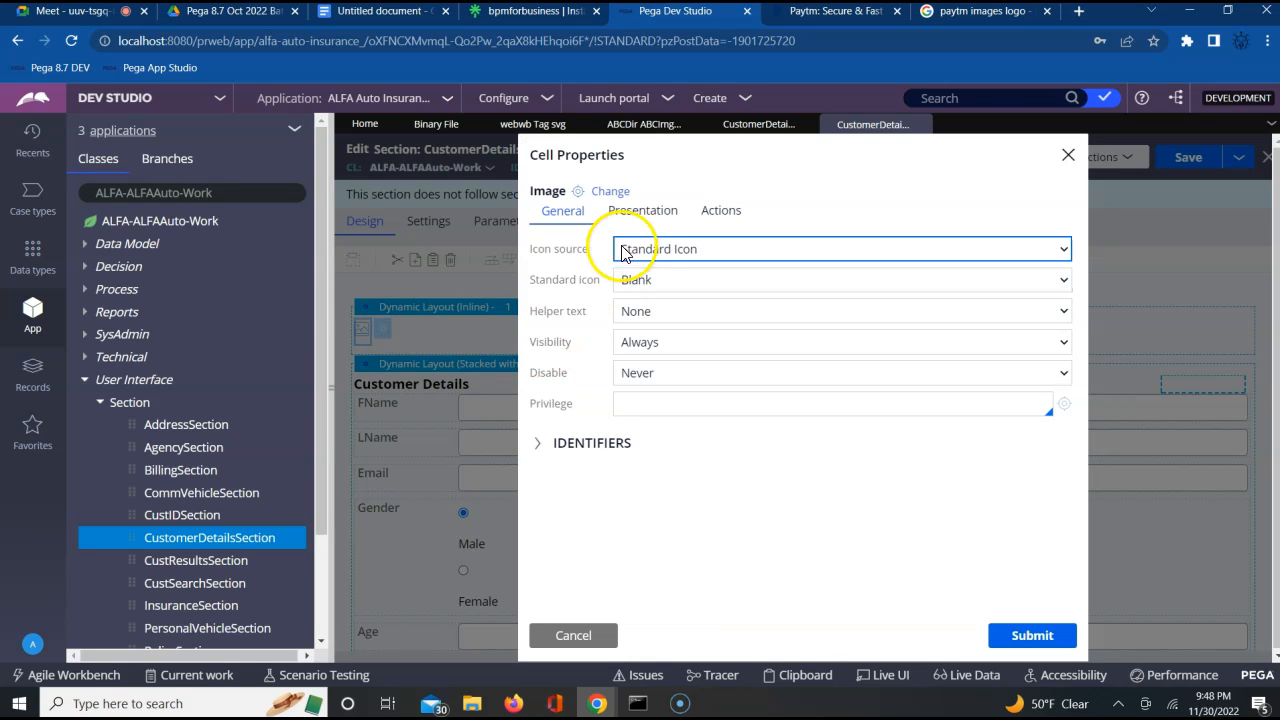
click(692, 253)
click(697, 255)
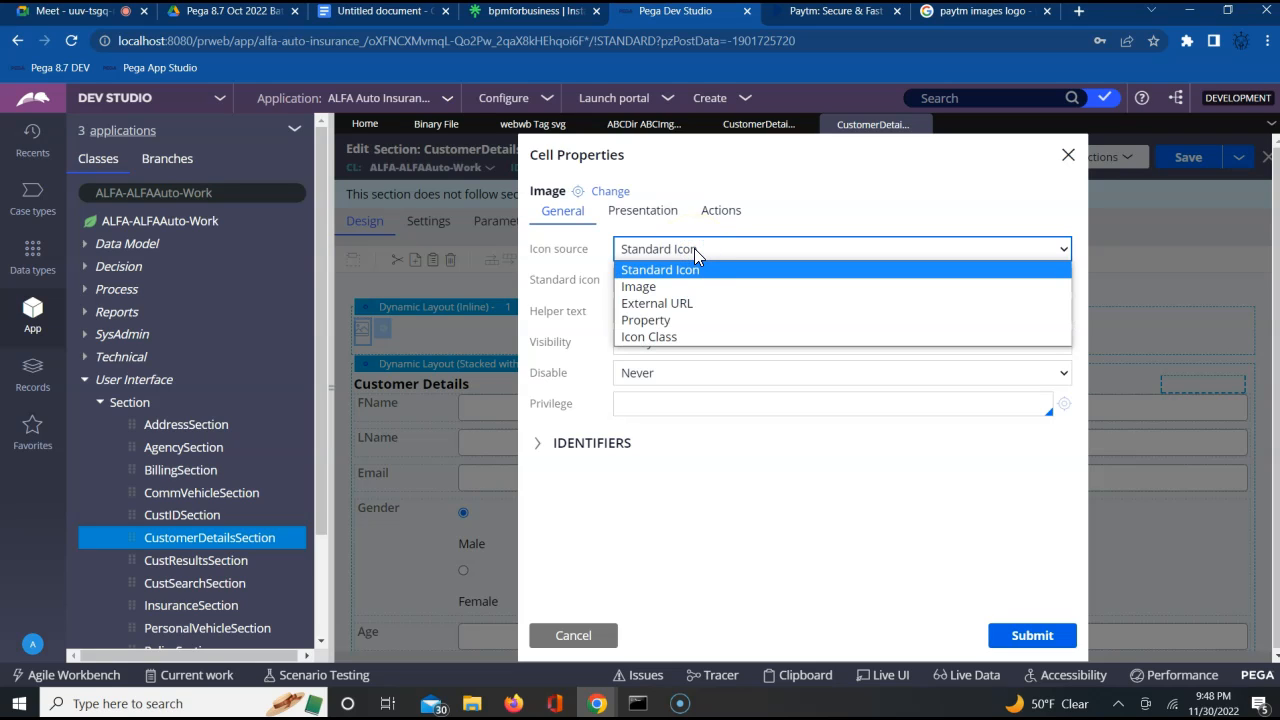
click(636, 289)
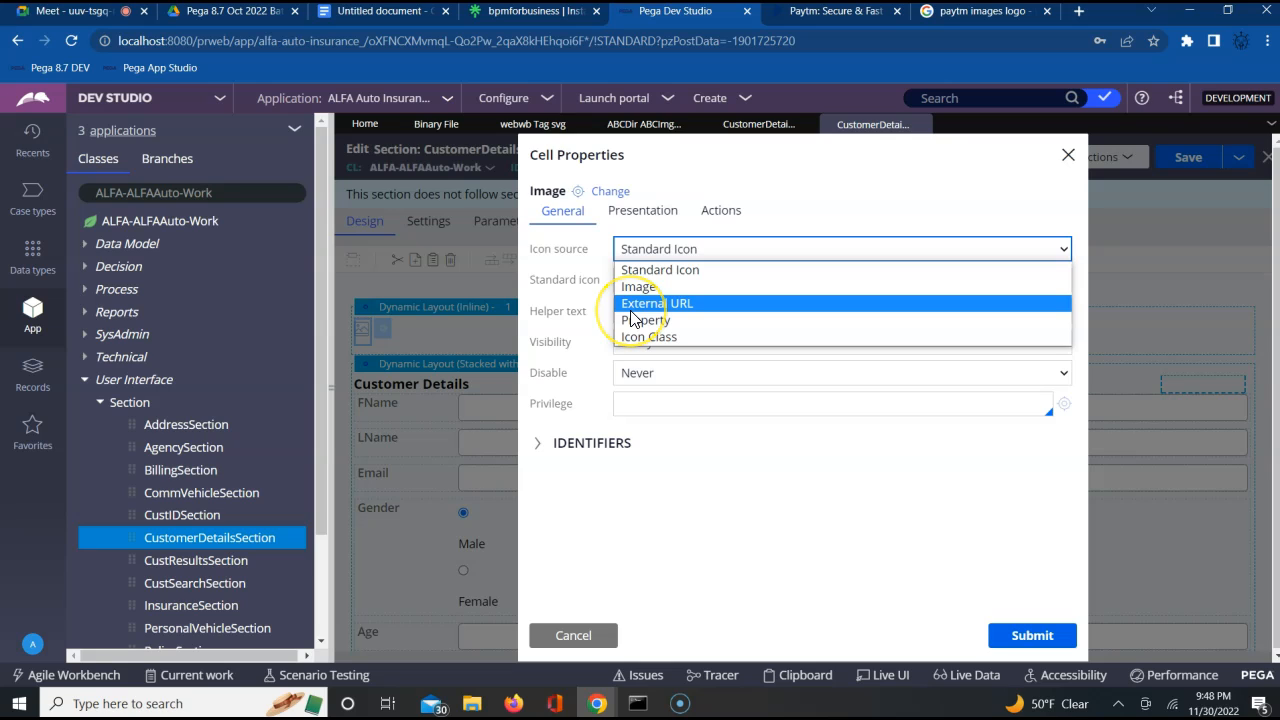
click(636, 345)
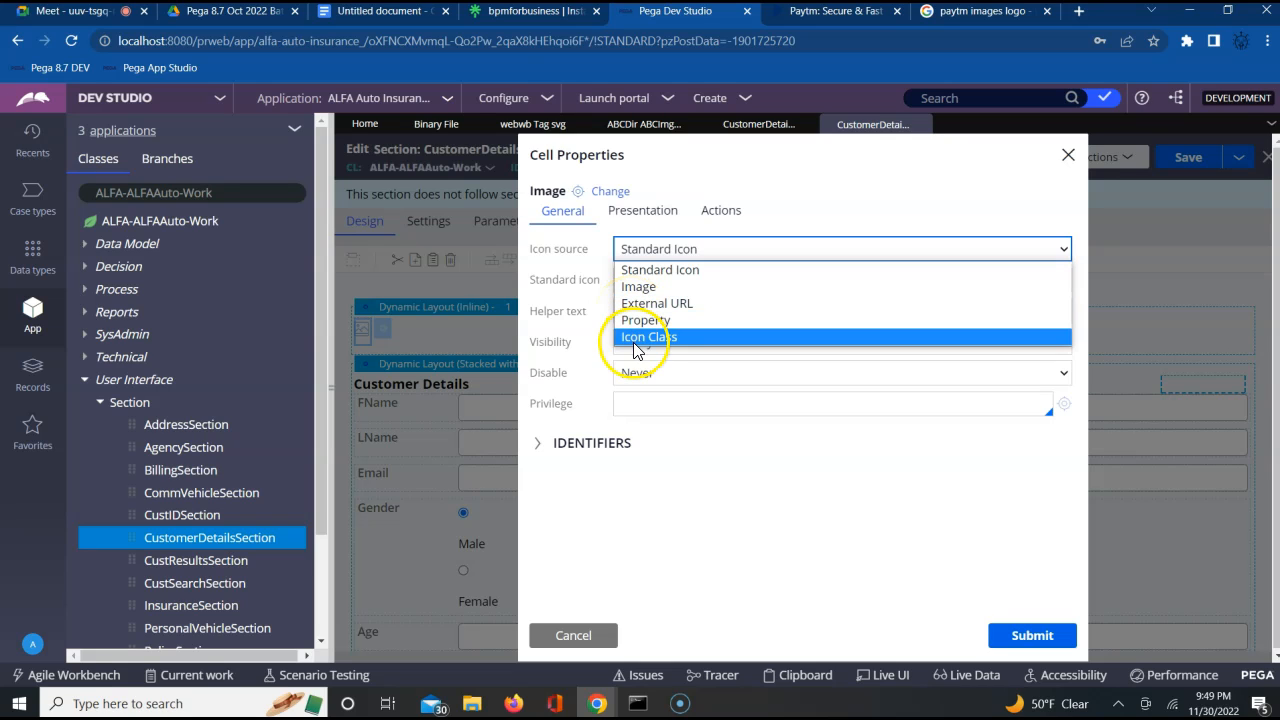
click(643, 289)
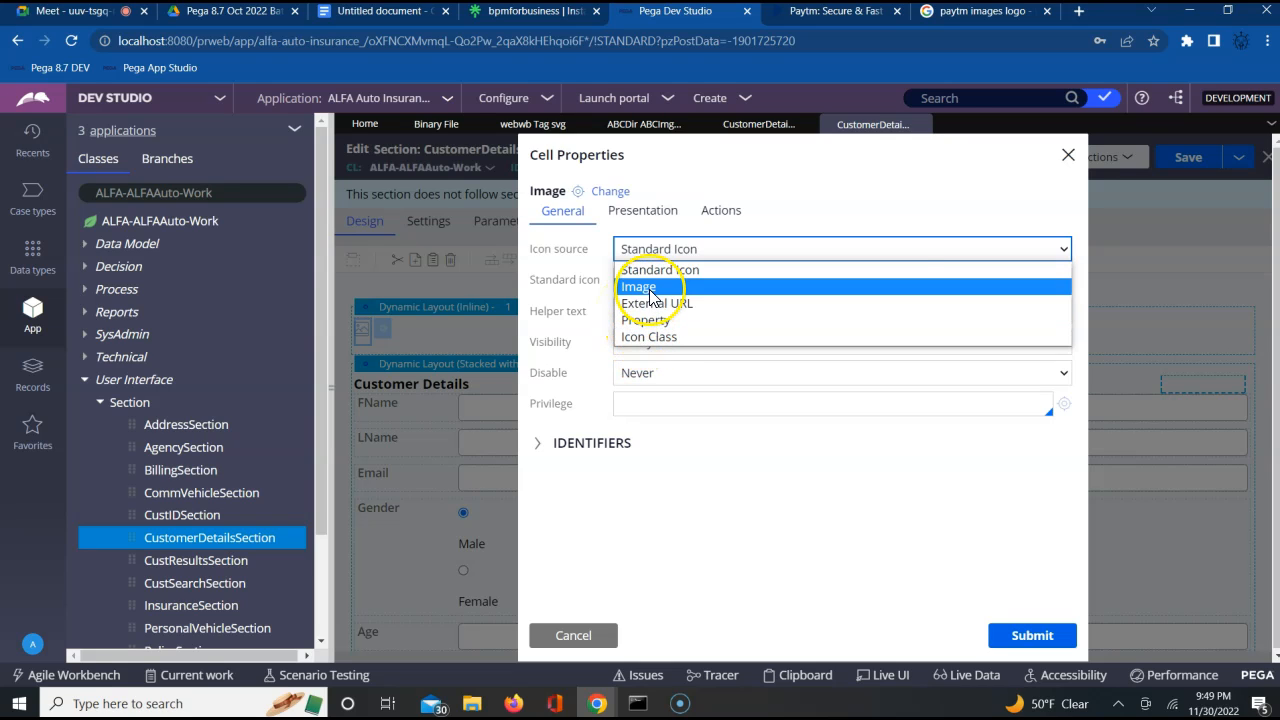
click(650, 288)
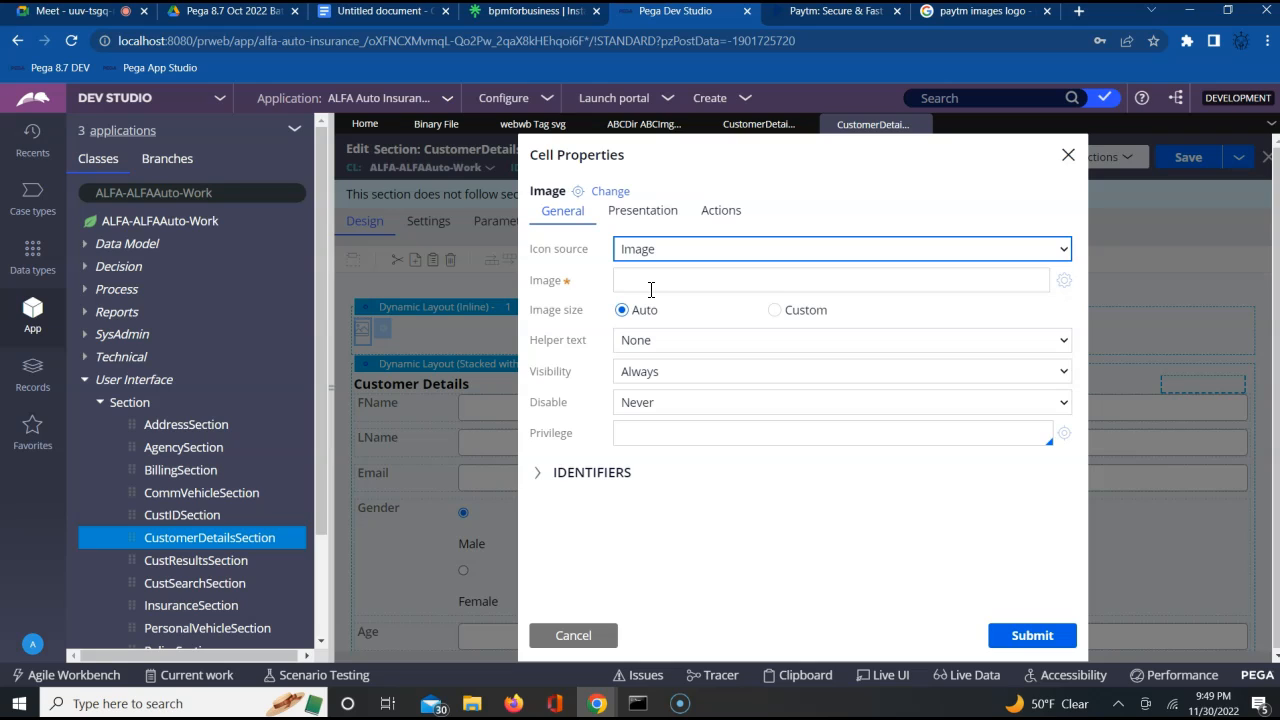
click(692, 286)
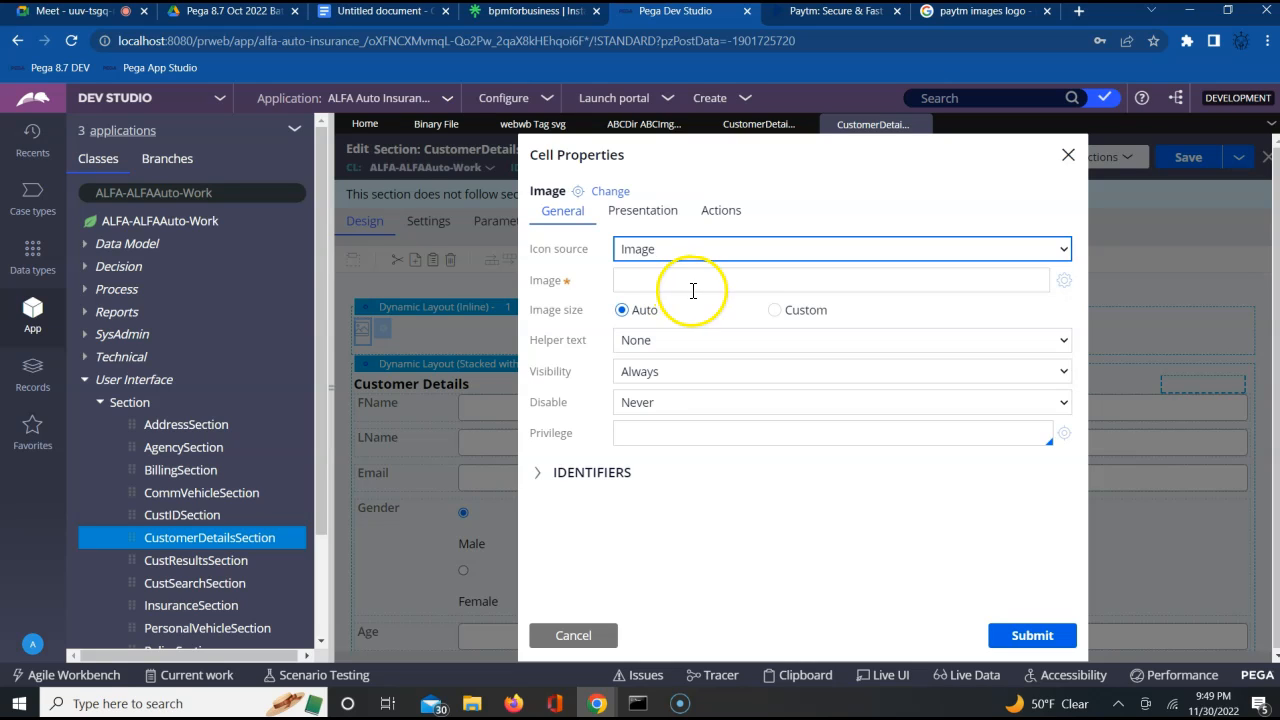
click(684, 254)
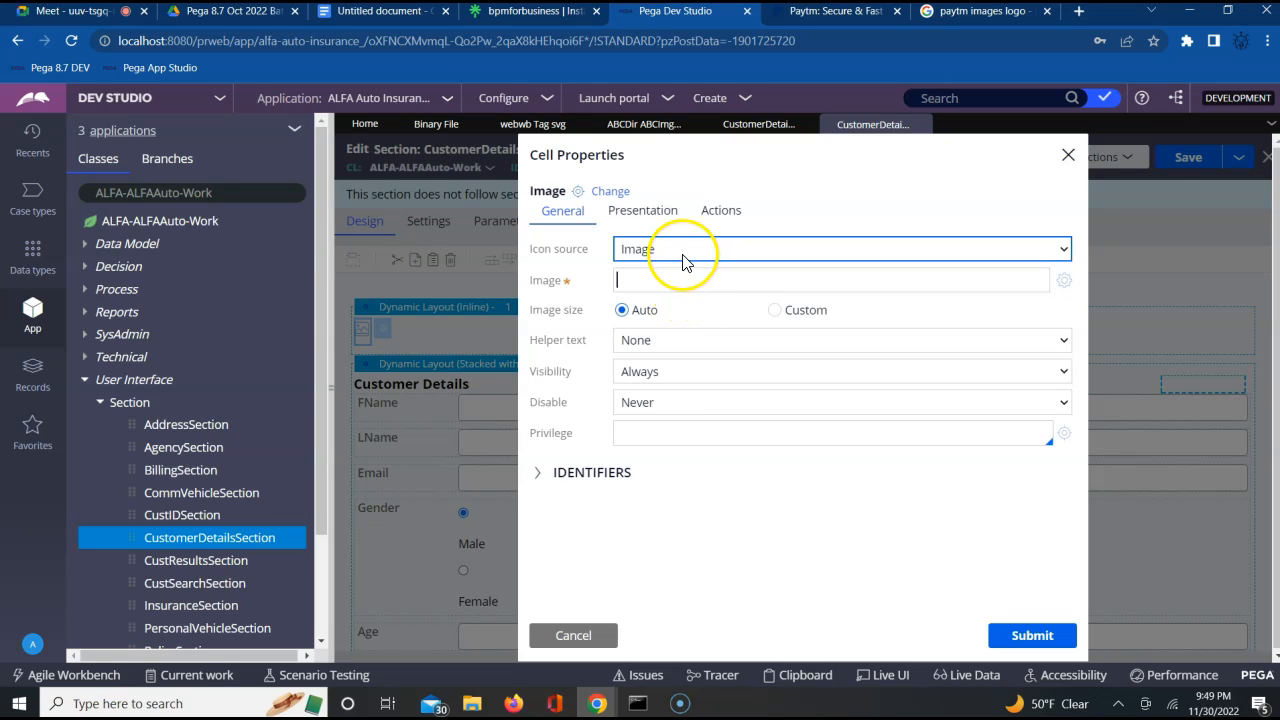
click(674, 285)
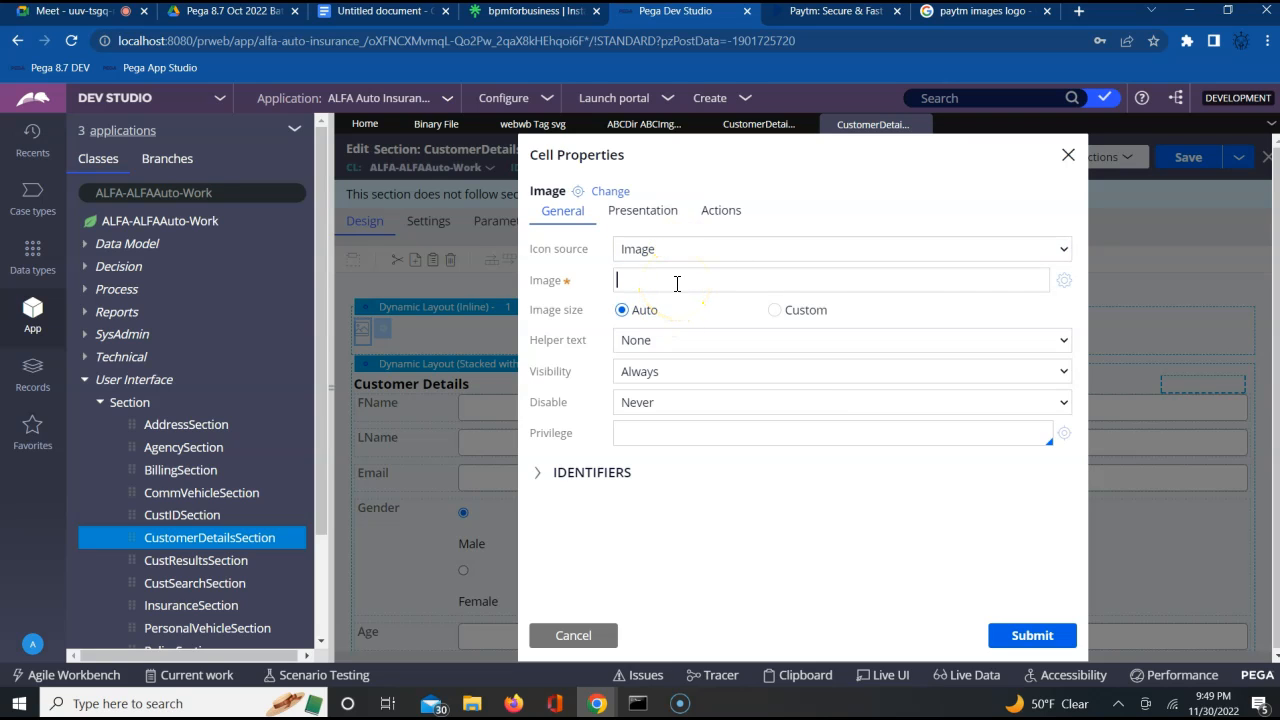
click(576, 635)
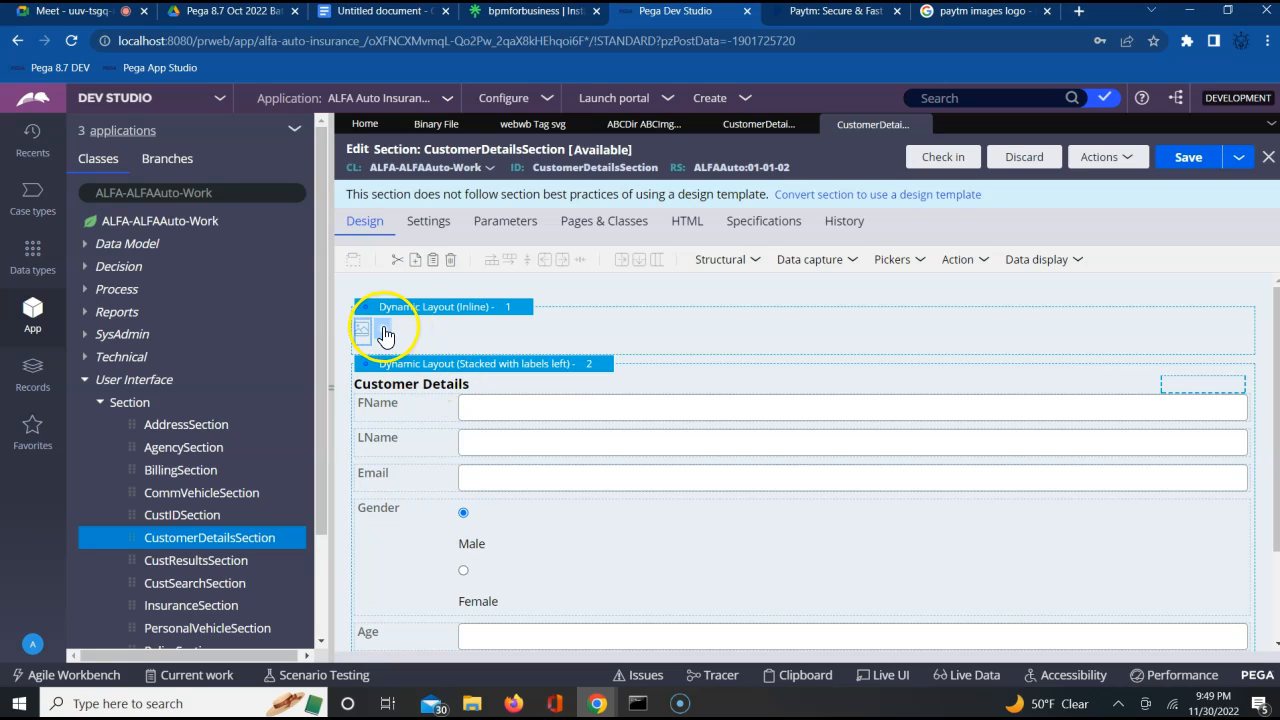
click(1048, 262)
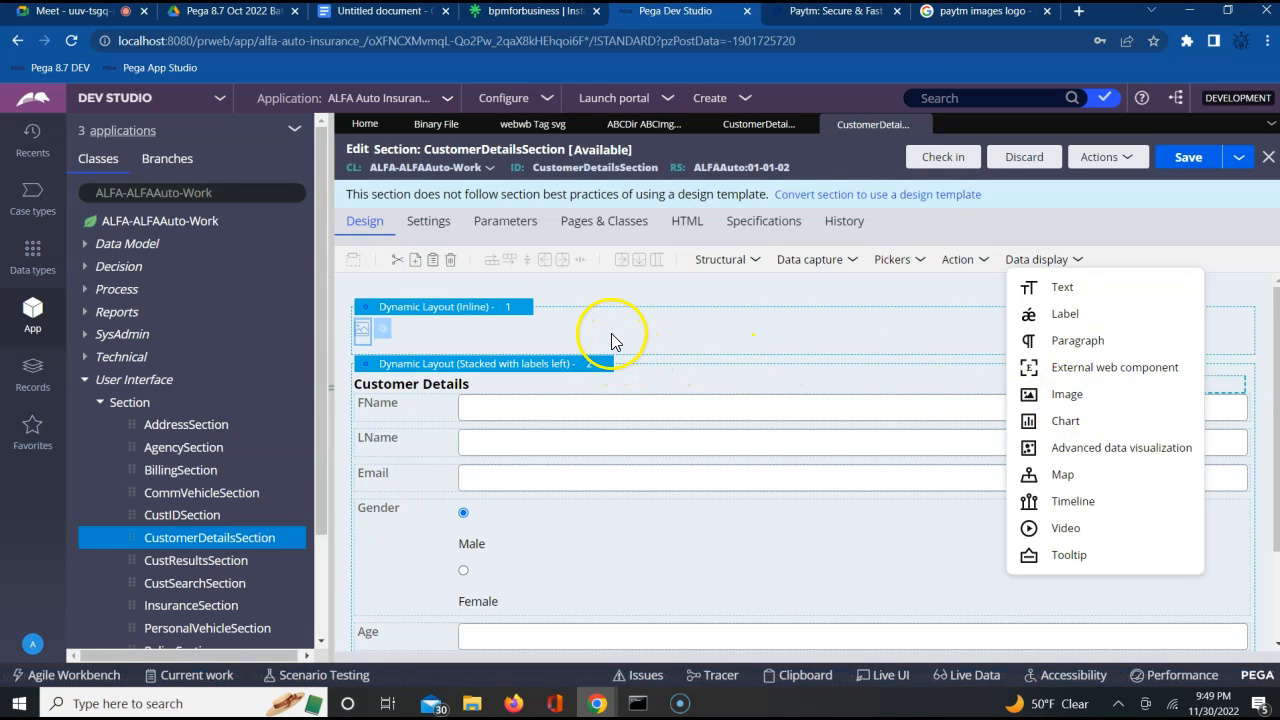
Reopen the cell properties of the image control in the inline layout and set its icon source to Image
click(384, 333)
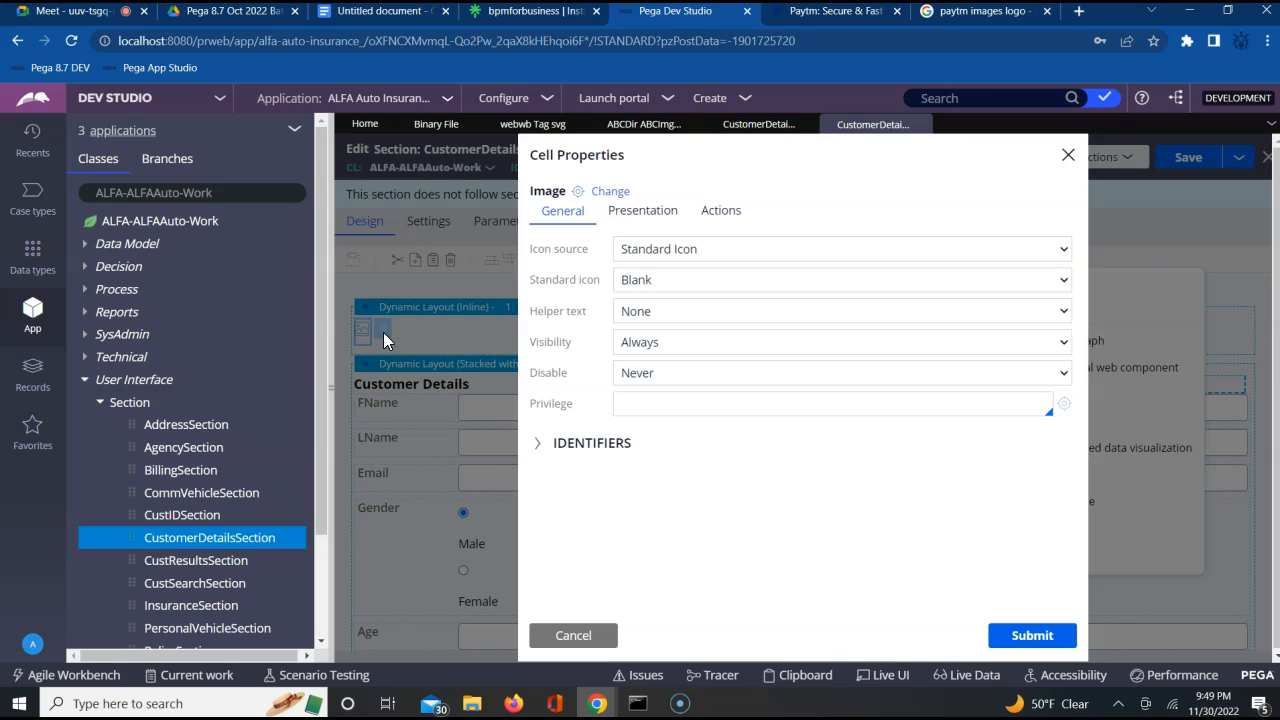
click(654, 256)
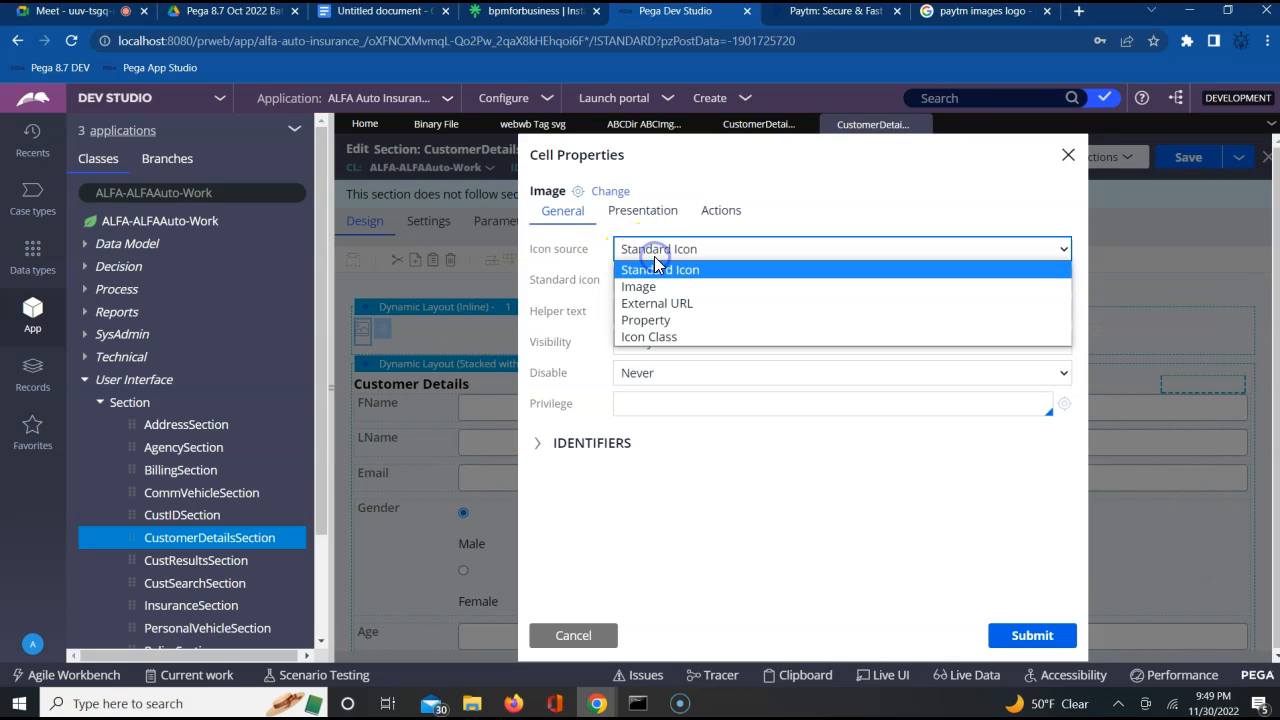
click(655, 288)
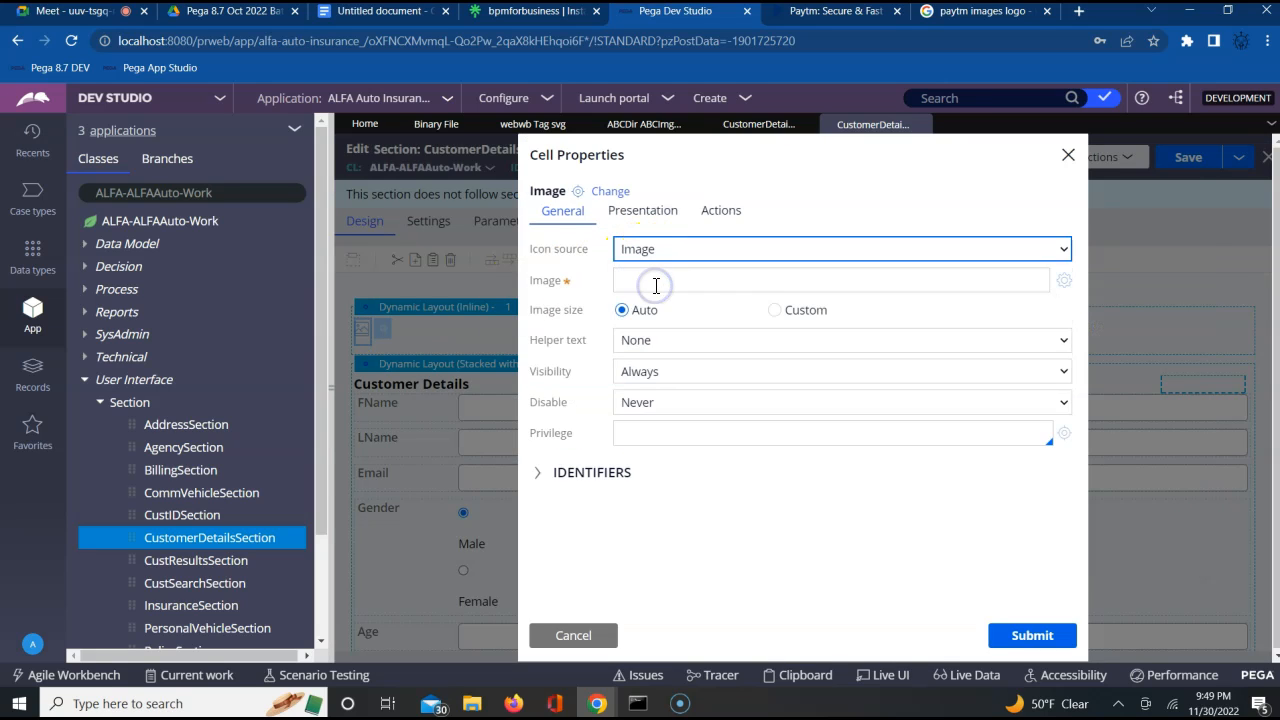
click(656, 285)
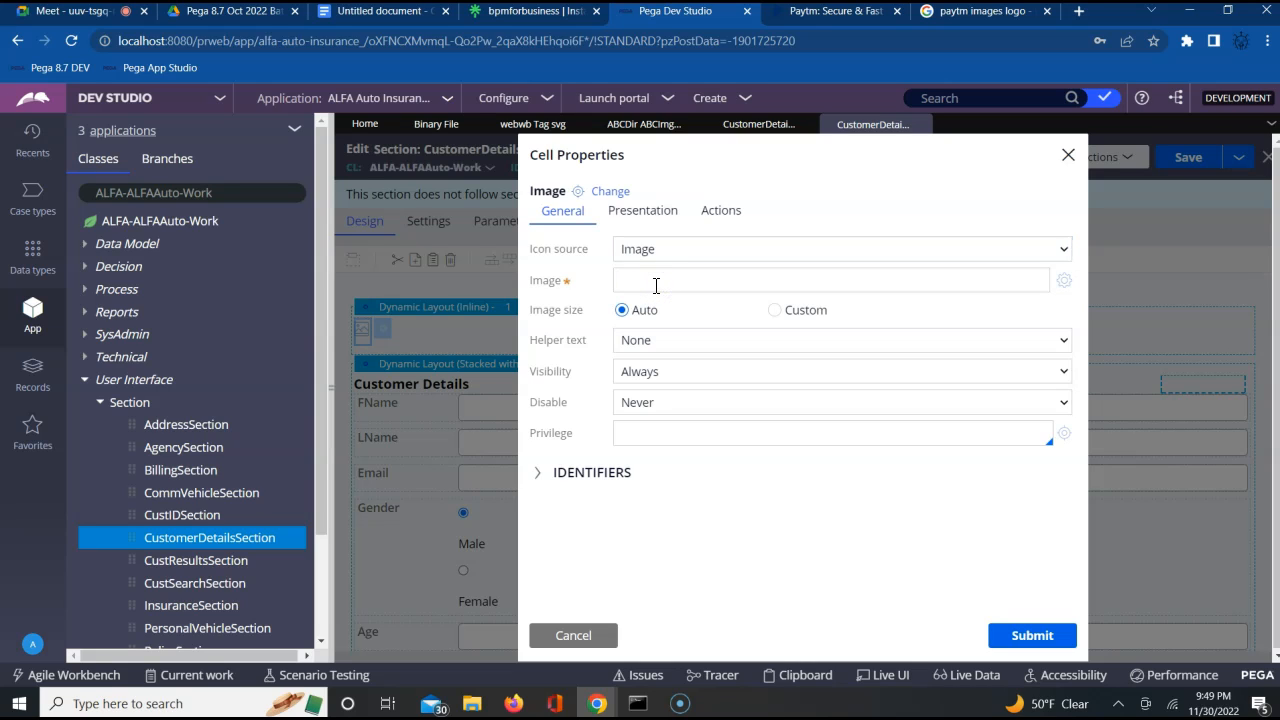
Search the image catalog for "ABC" and choose the Paytm logo ABCDir/ABCImg.png as the control's image
click(1065, 283)
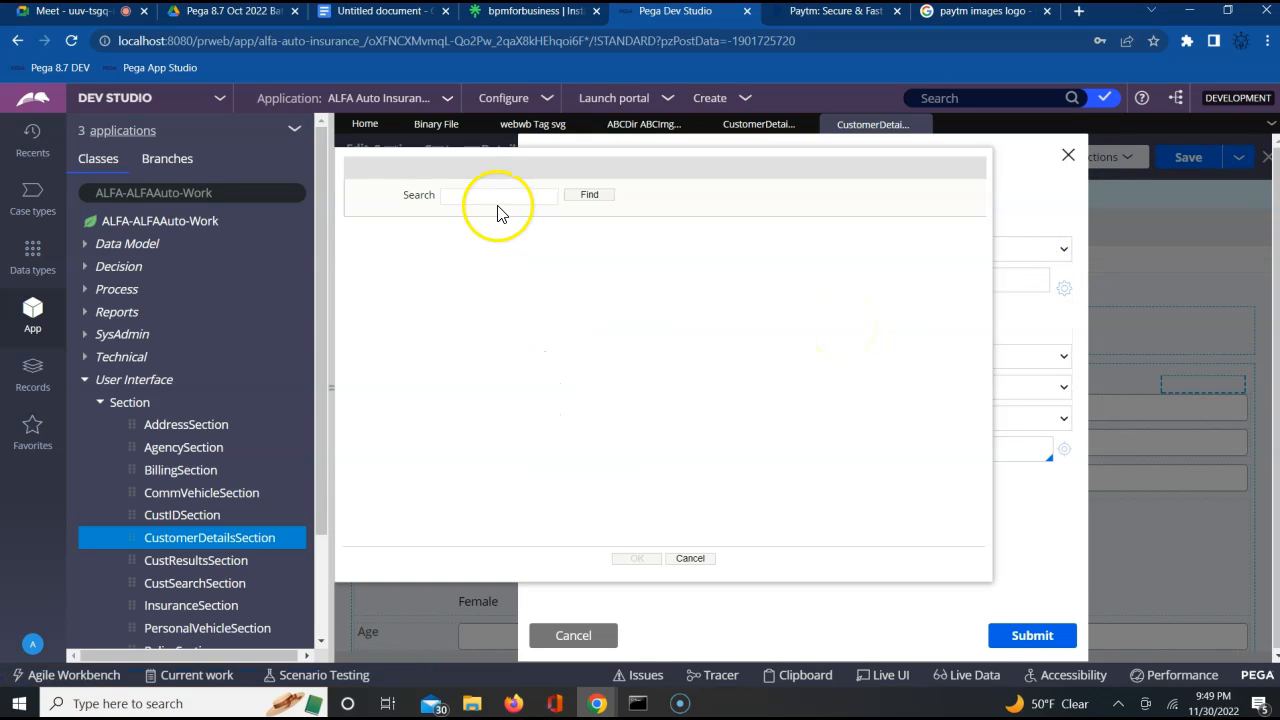
click(489, 197)
text(pa)
key(BackSpace)
key(BackSpace)
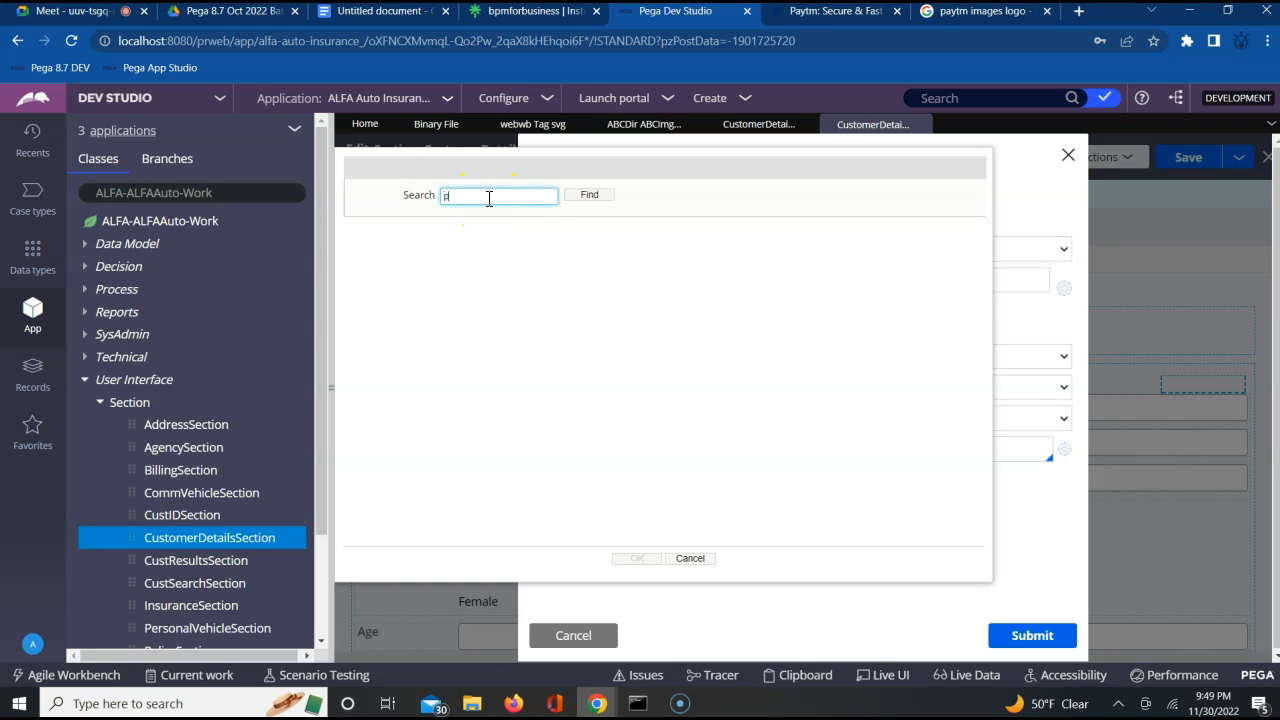
text(ABC)
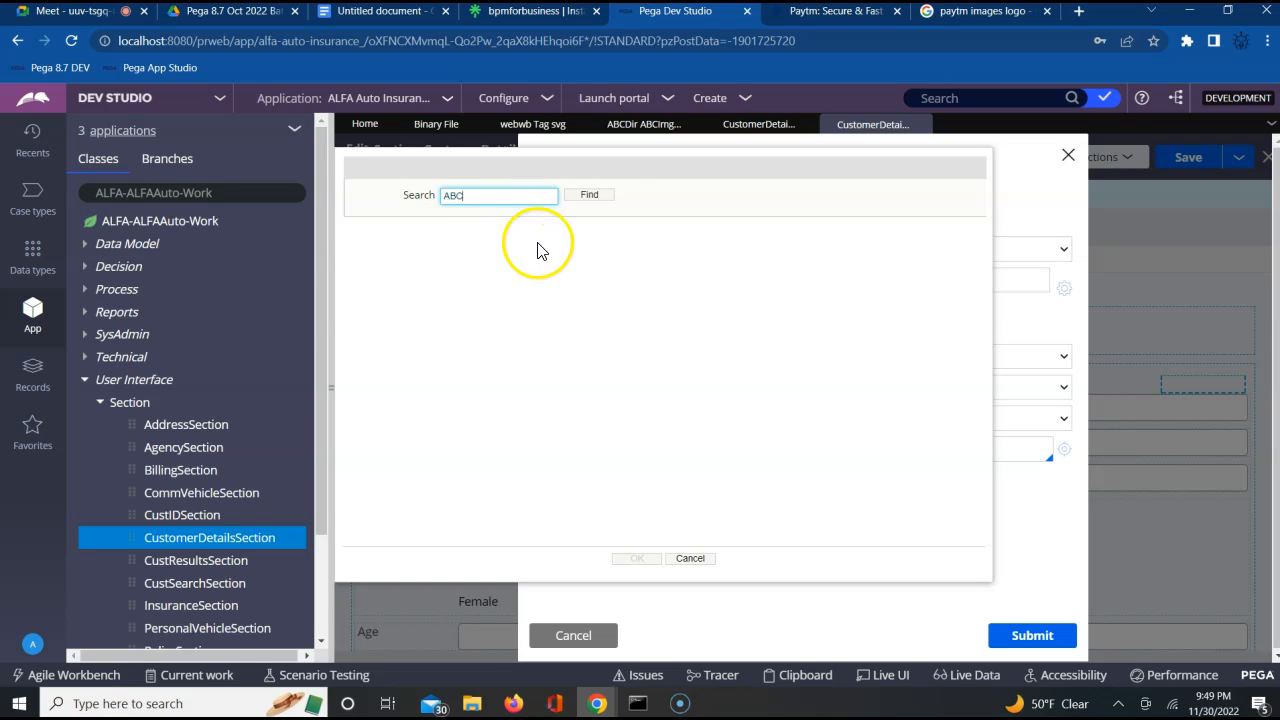
click(598, 200)
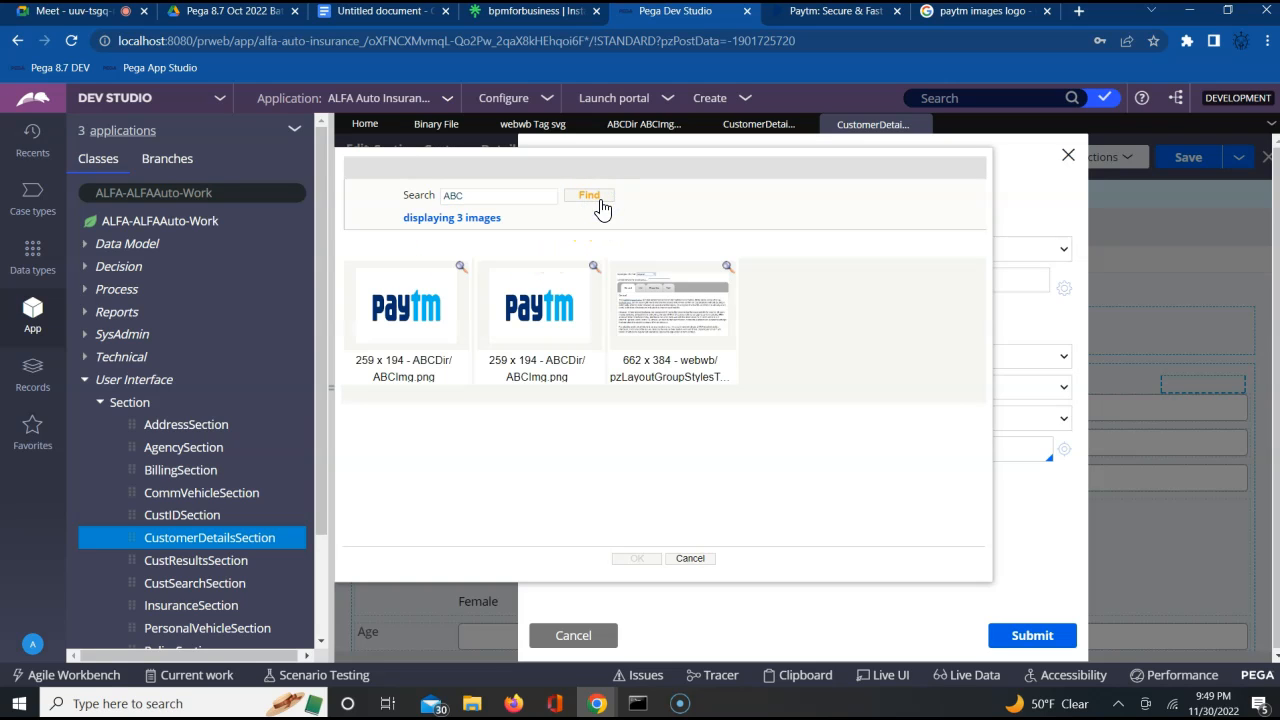
click(405, 305)
double_click(410, 331)
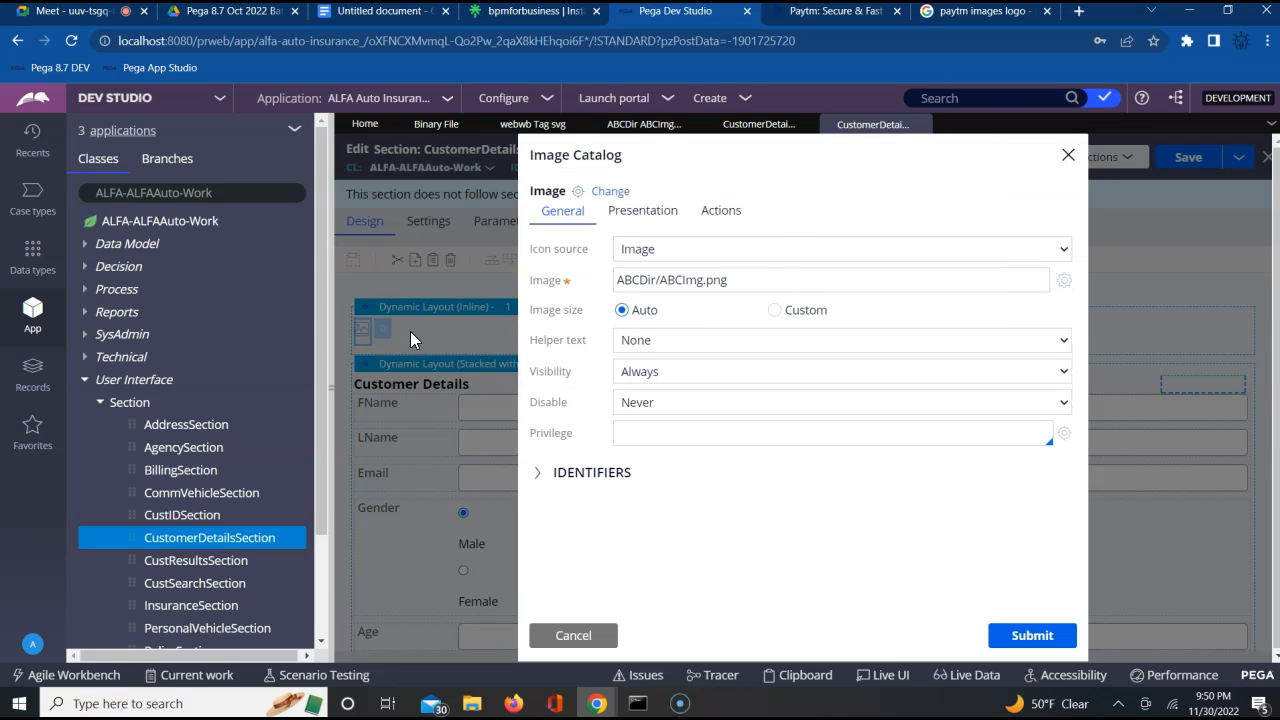
Submit the image control's cell properties and save CustomerDetailsSection
click(636, 254)
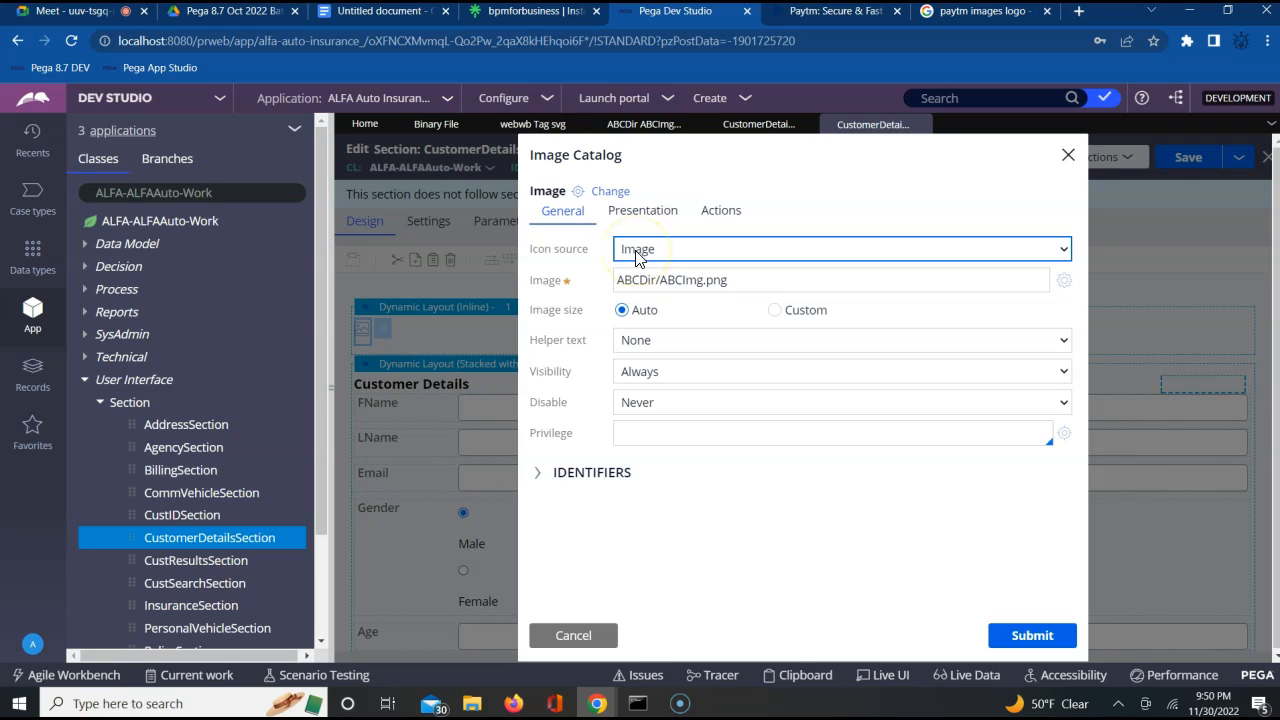
click(636, 281)
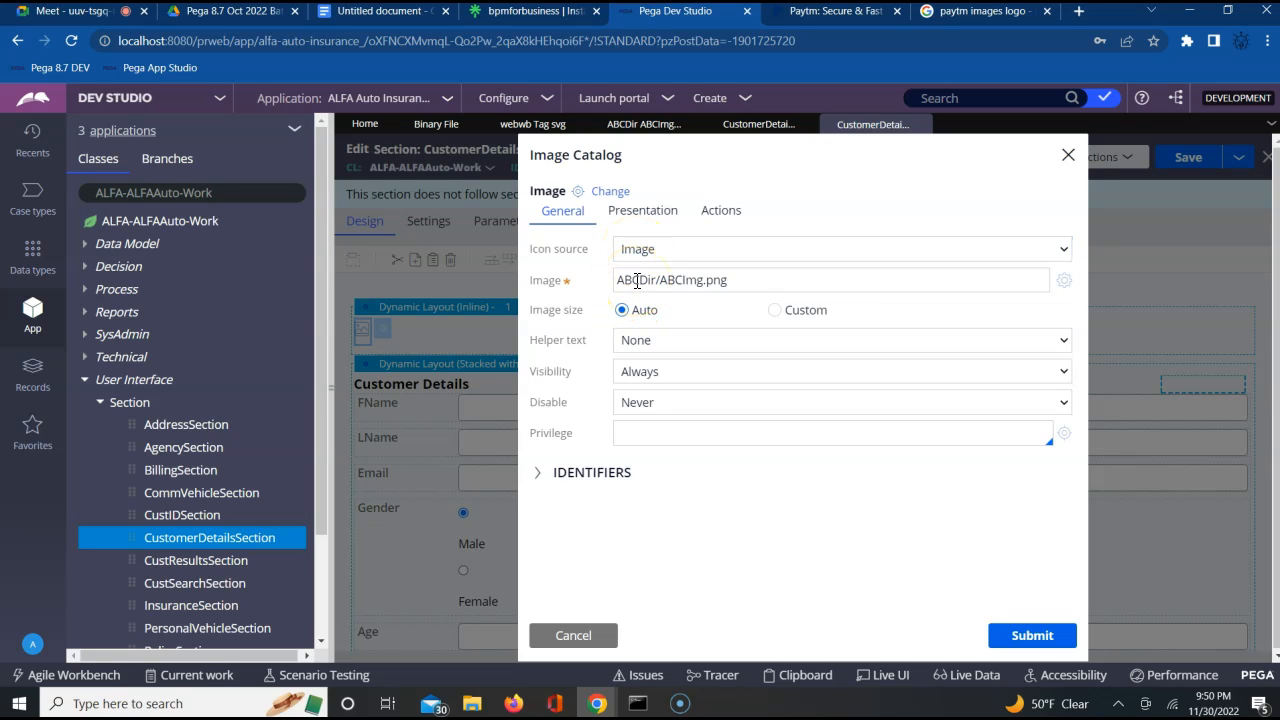
click(675, 281)
click(853, 370)
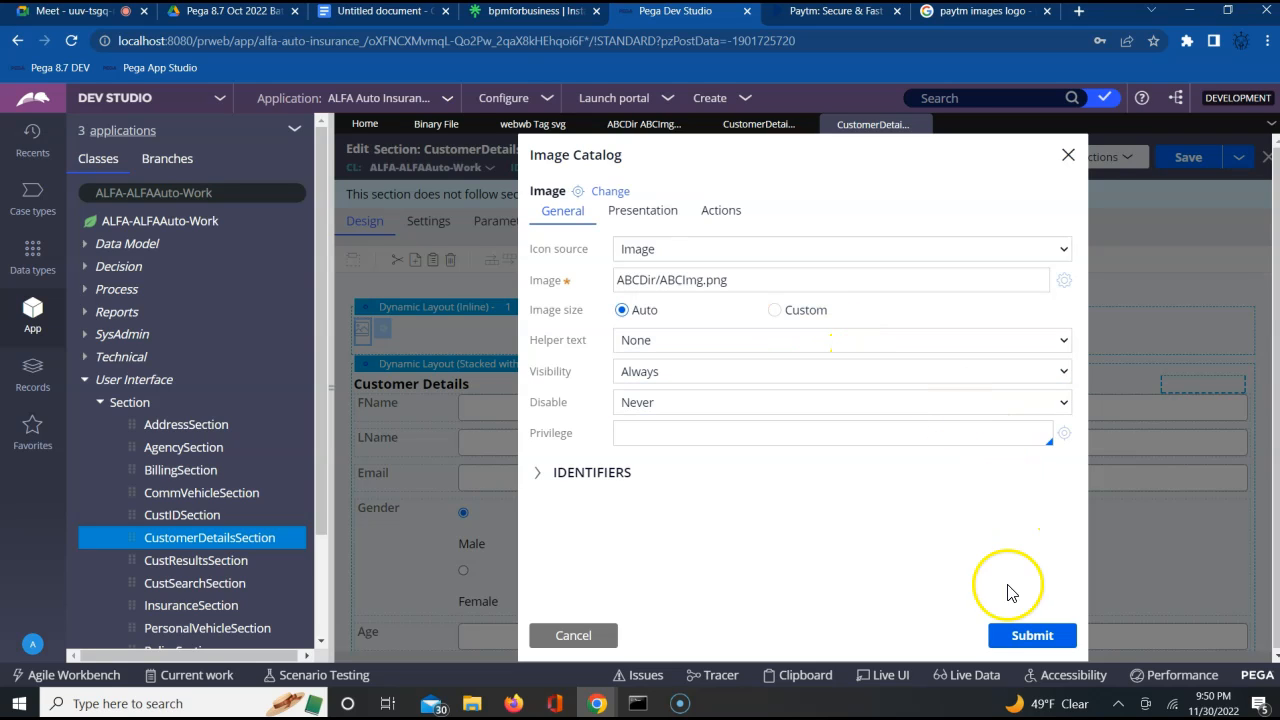
click(1024, 645)
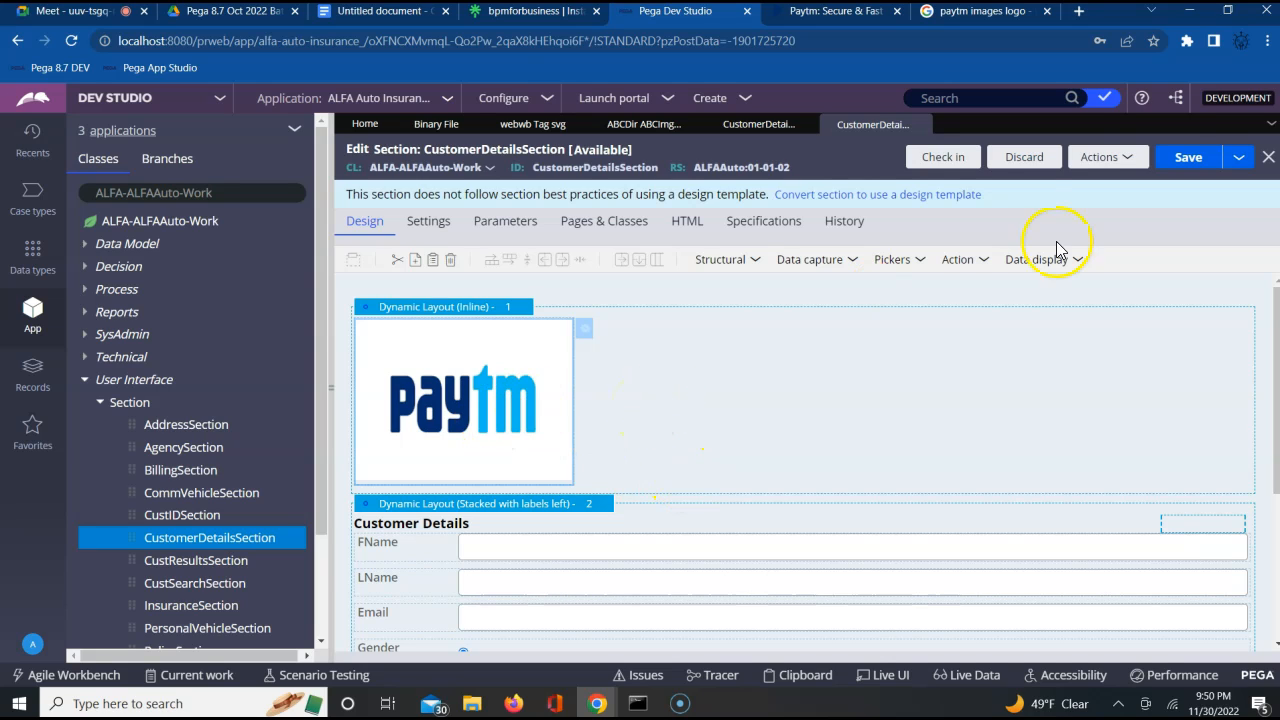
click(1182, 163)
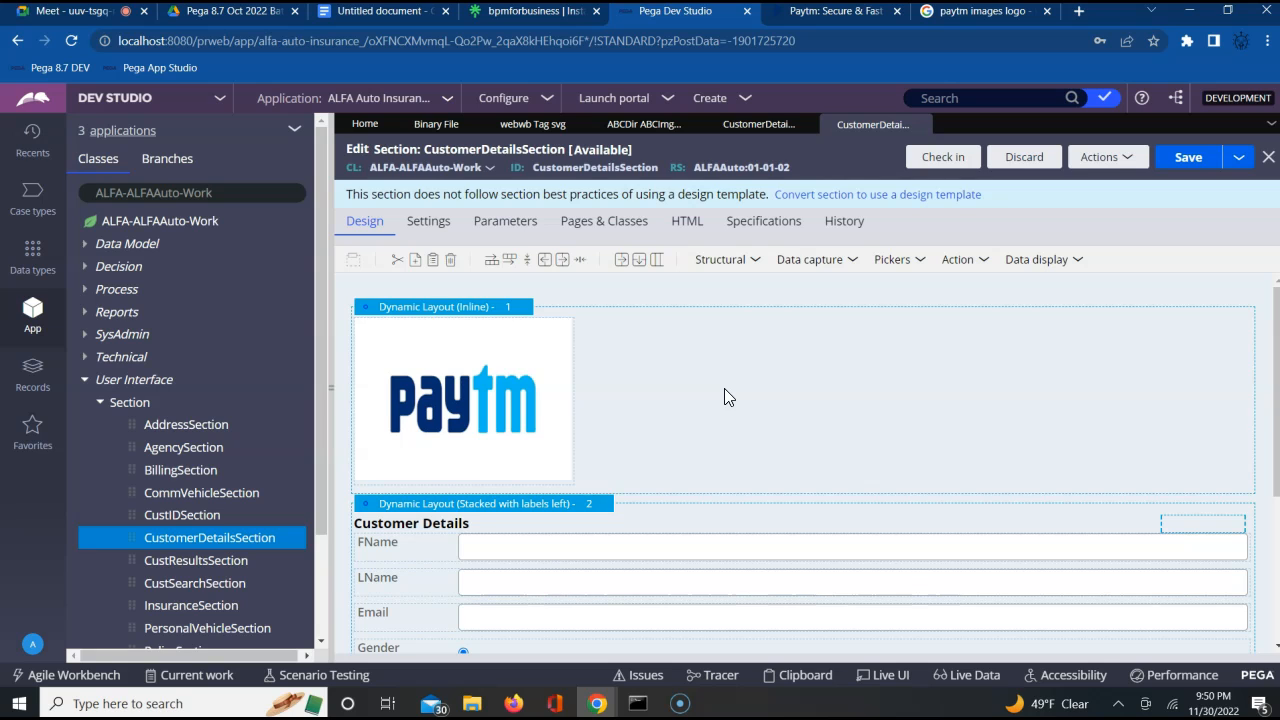
Look at the Paytm homepage for reference, return to Dev Studio and add a Link control beside the logo in the inline layout
click(830, 12)
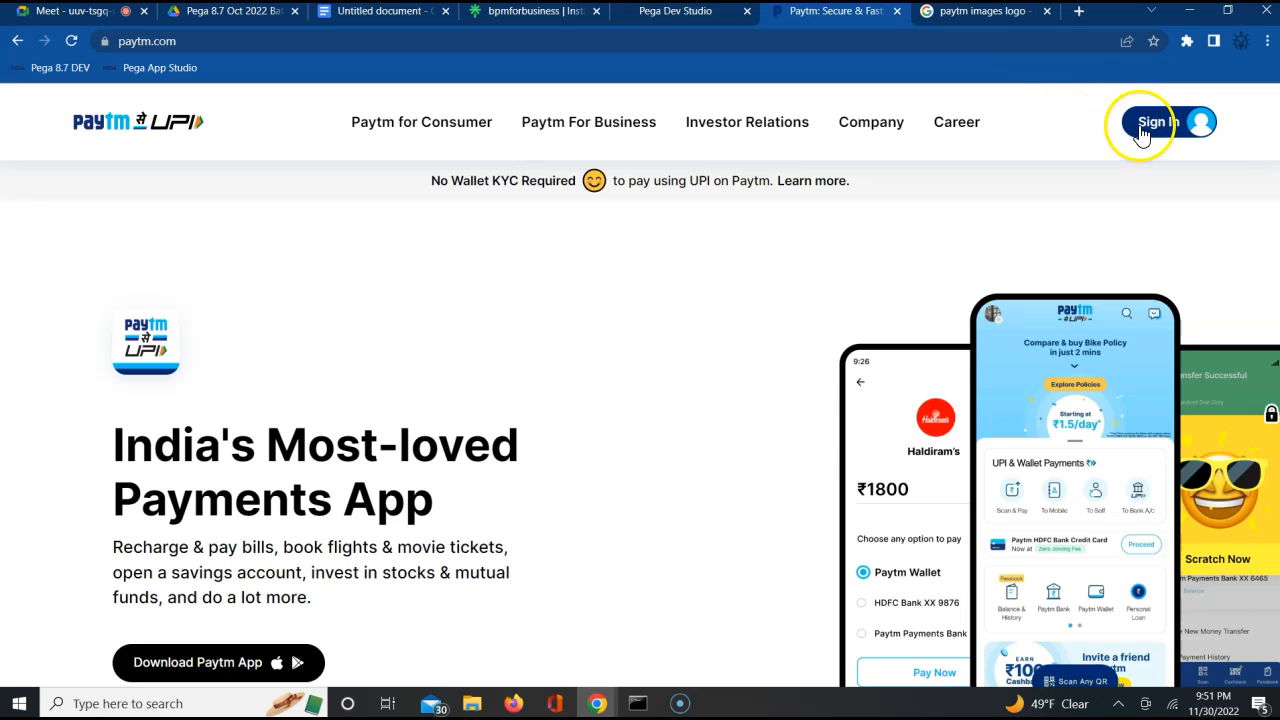
click(680, 18)
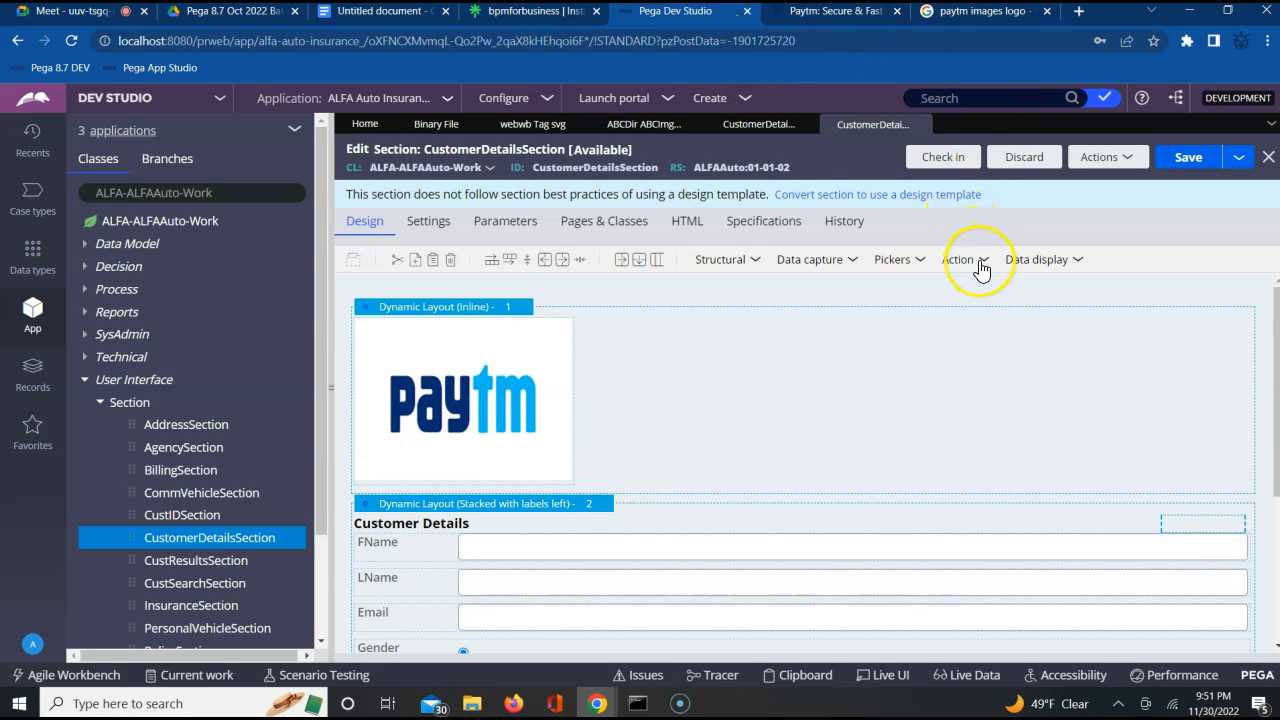
click(900, 262)
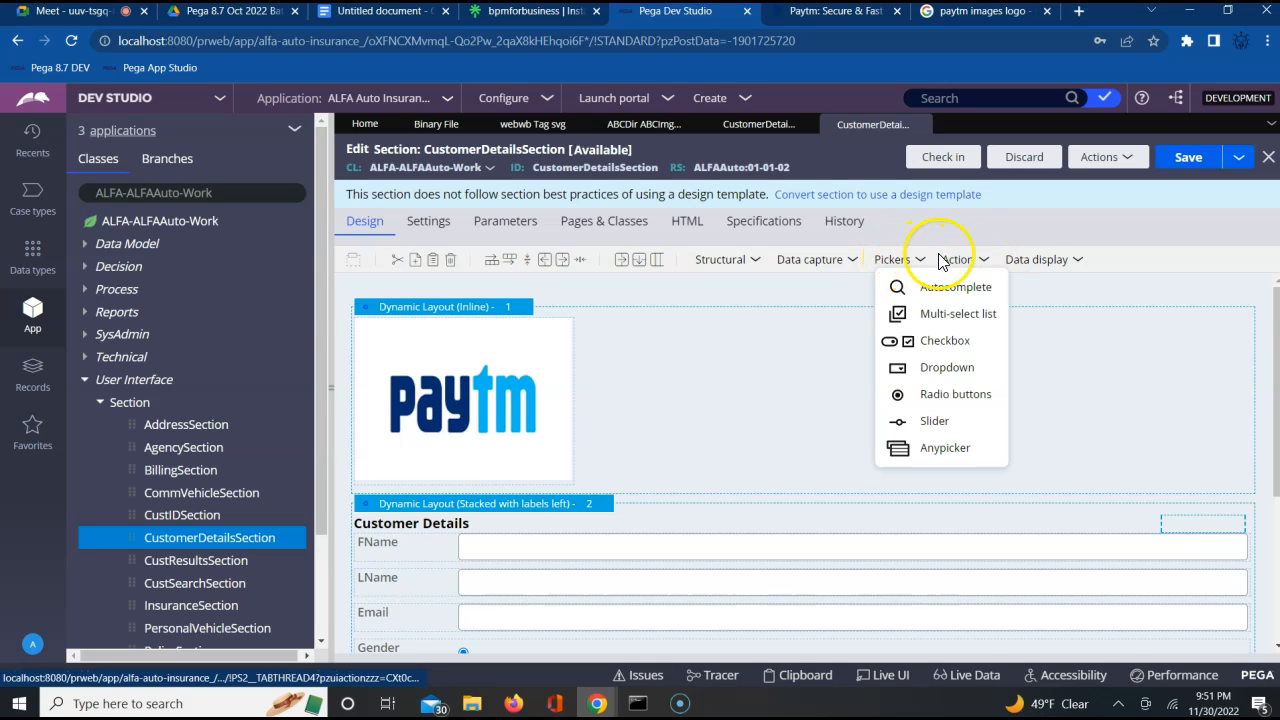
click(978, 260)
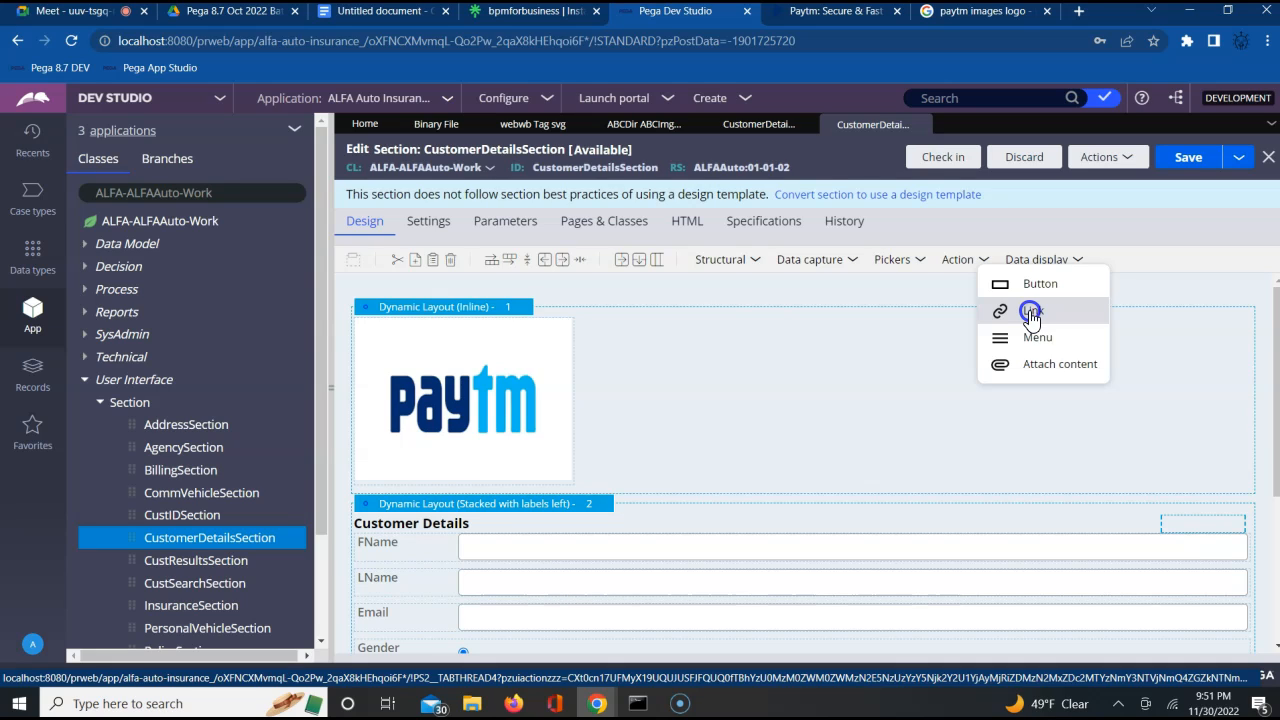
click(1033, 317)
drag(782, 335, 715, 332)
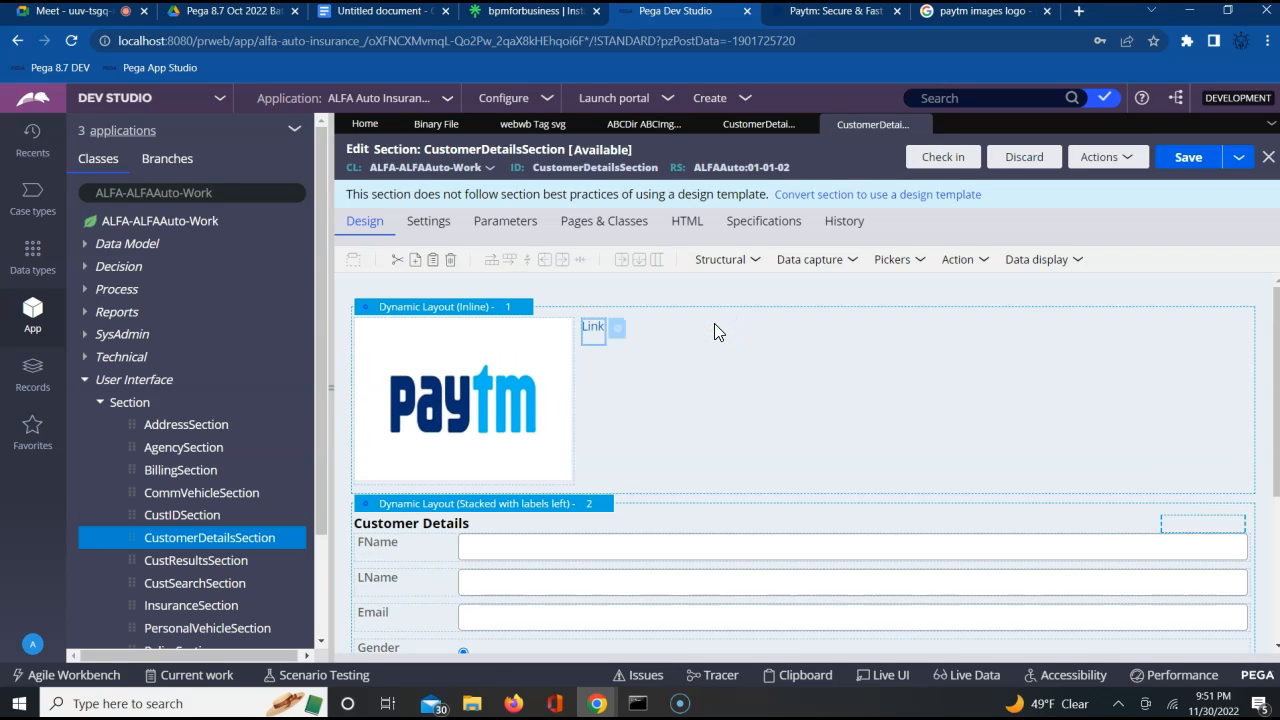
Set the new link's text to "Register here", submit its properties and save the section
click(618, 331)
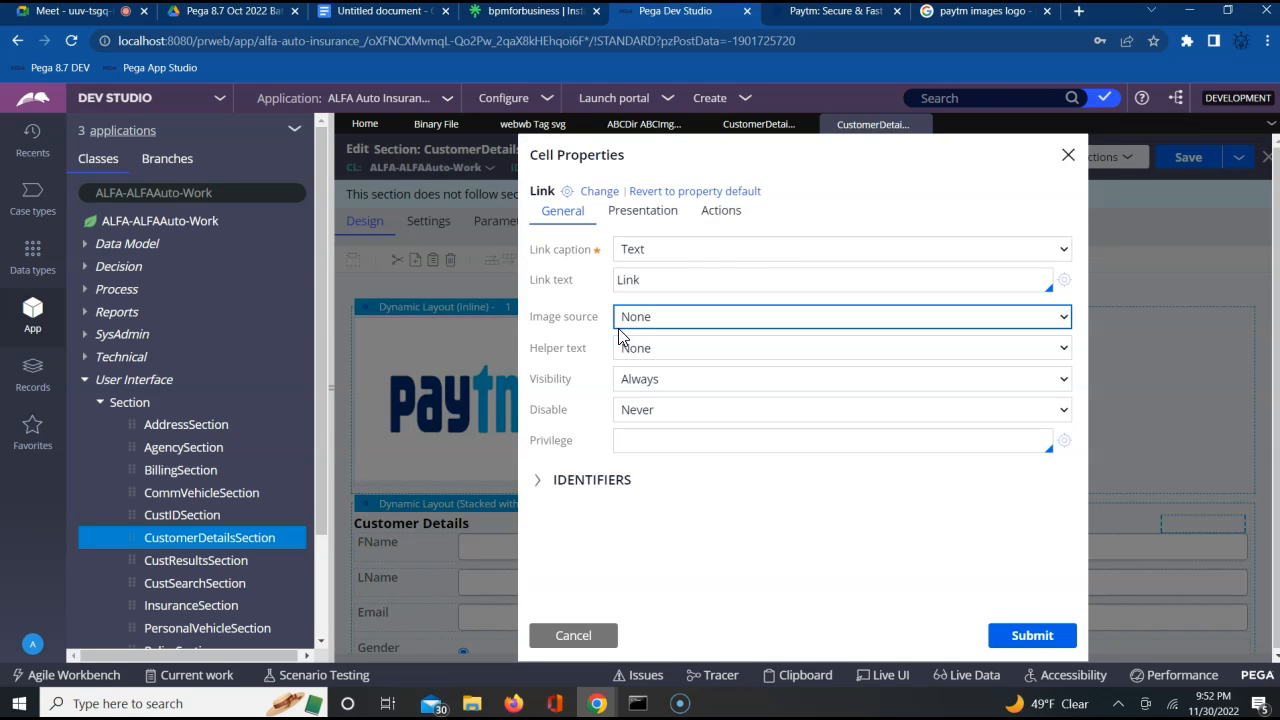
click(658, 284)
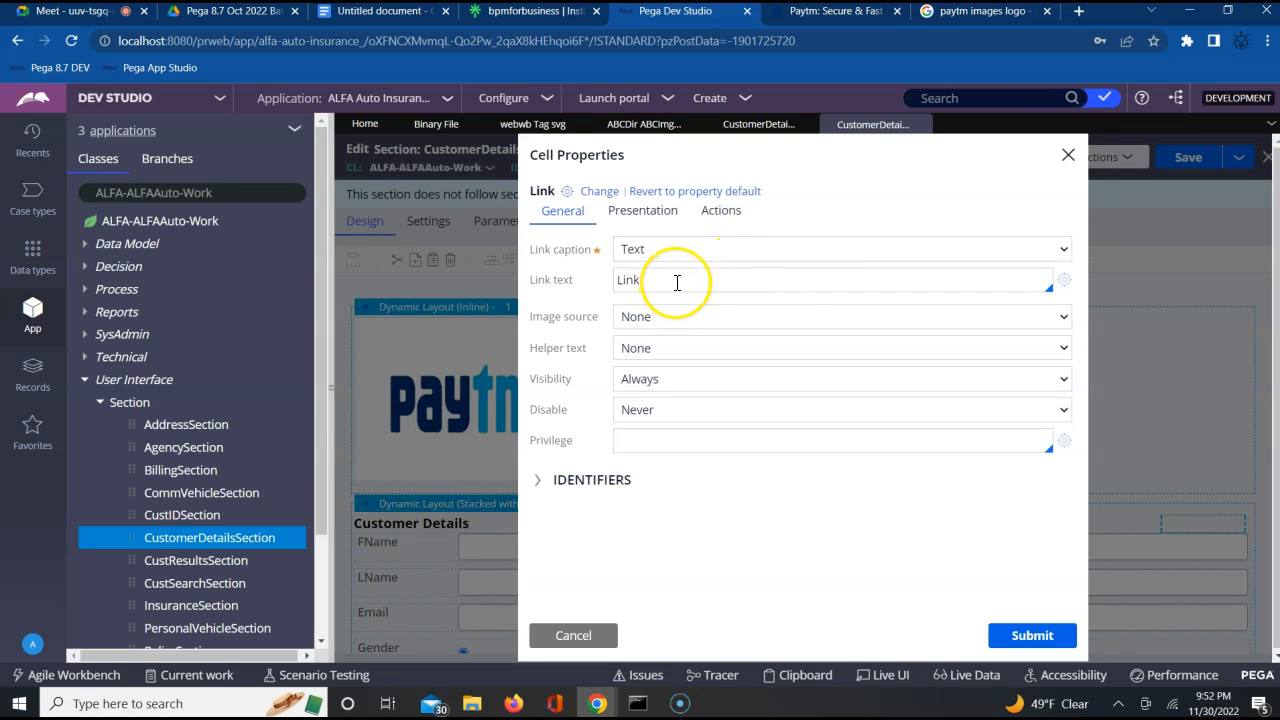
click(677, 283)
key(BackSpace)
key(BackSpace)
key(BackSpace)
key(BackSpace)
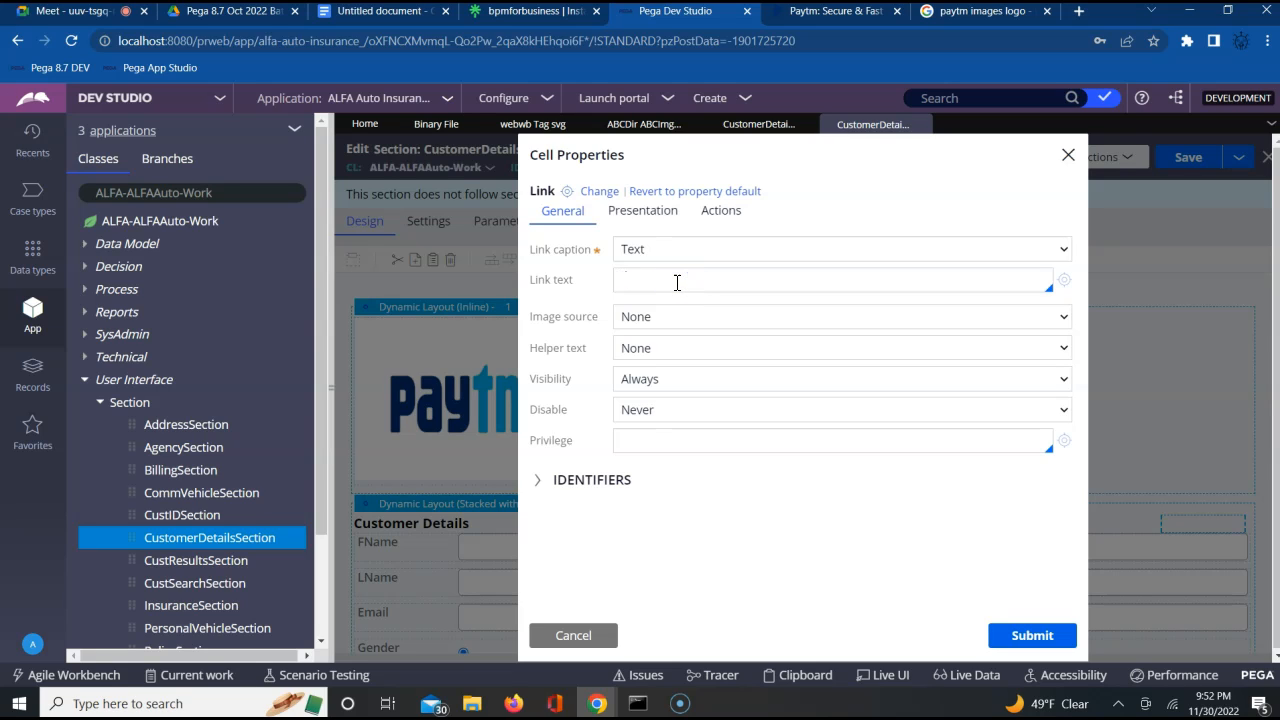
text(Register here)
click(1032, 643)
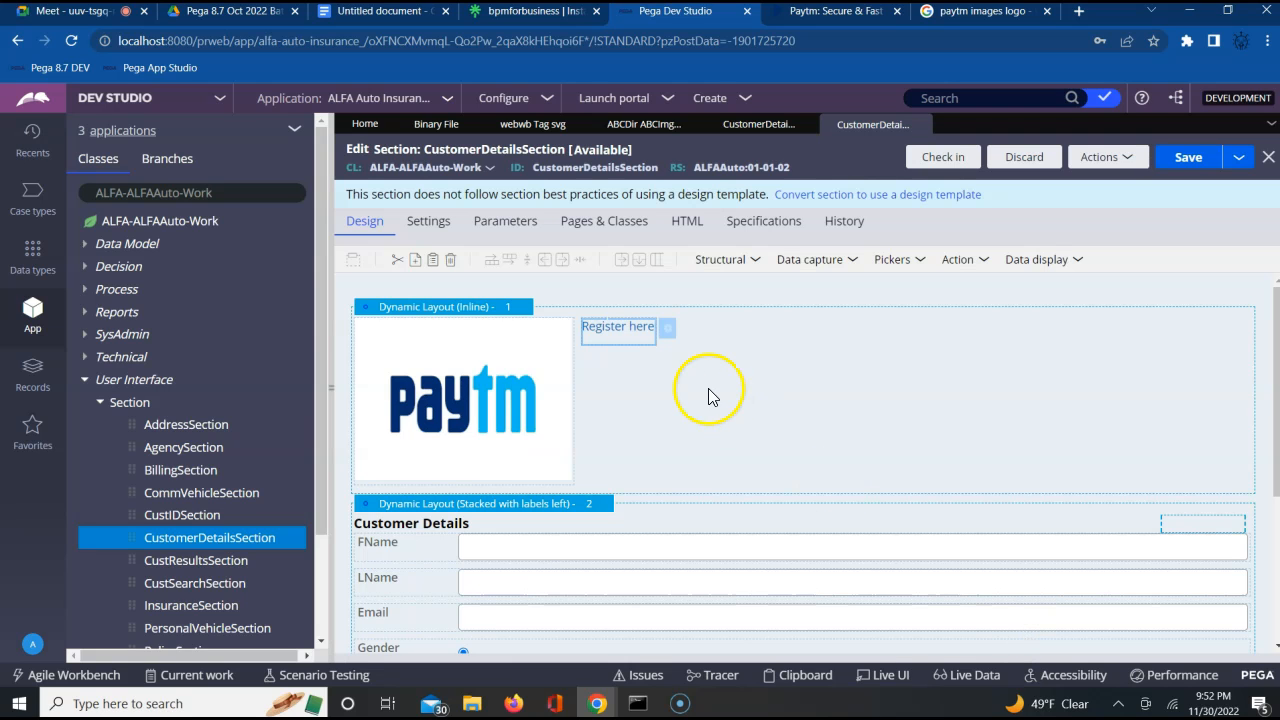
click(1192, 158)
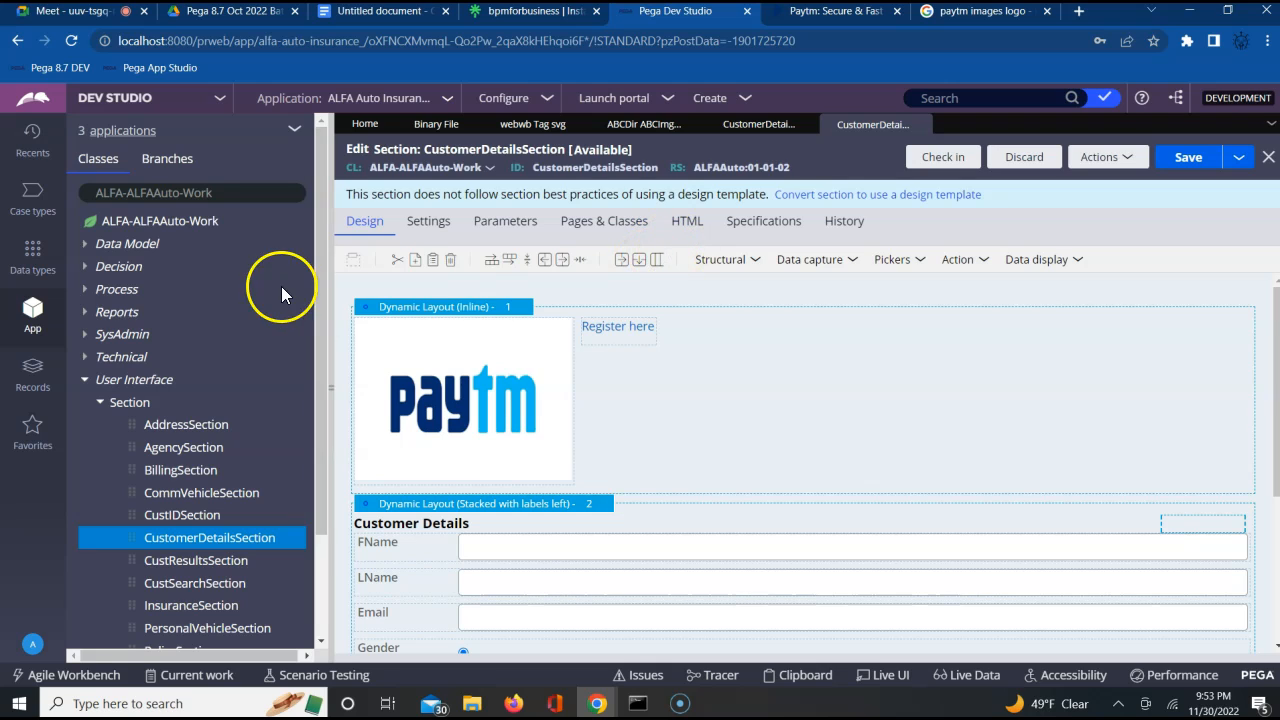
Open the ALFA-ALFAAuto-Work class in the data designer and look through its data model fields
click(163, 224)
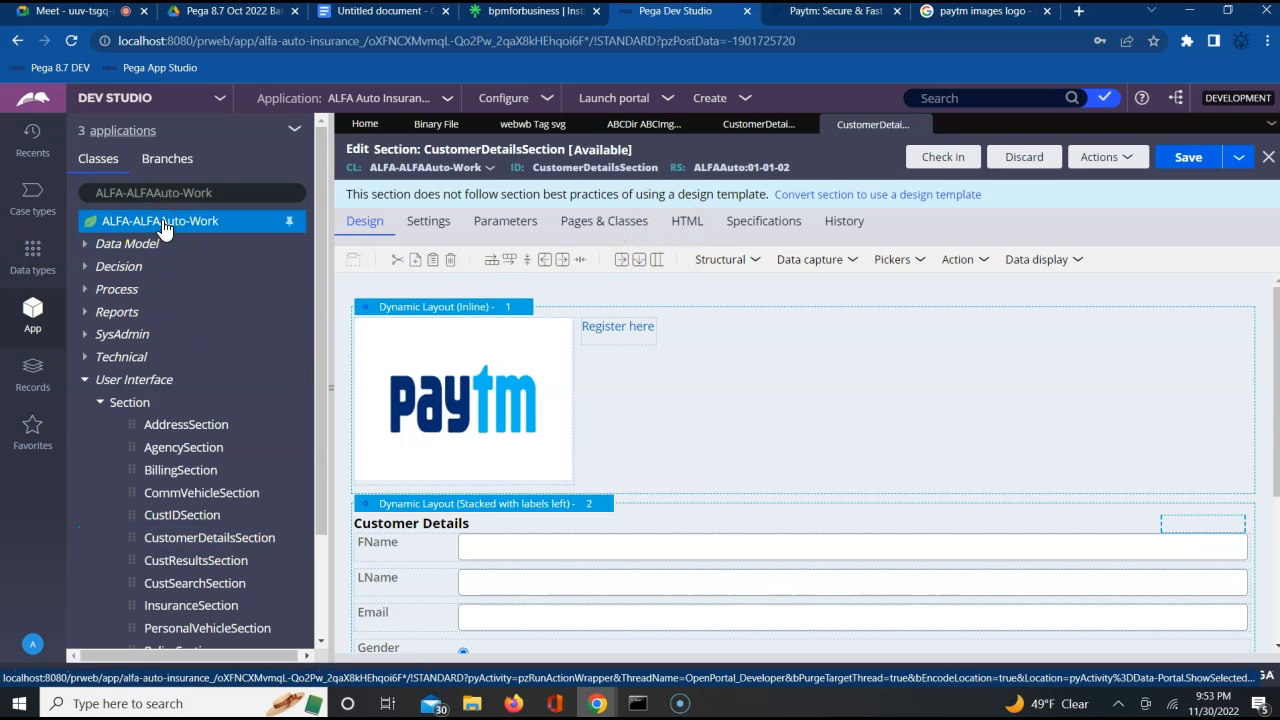
right_click(162, 227)
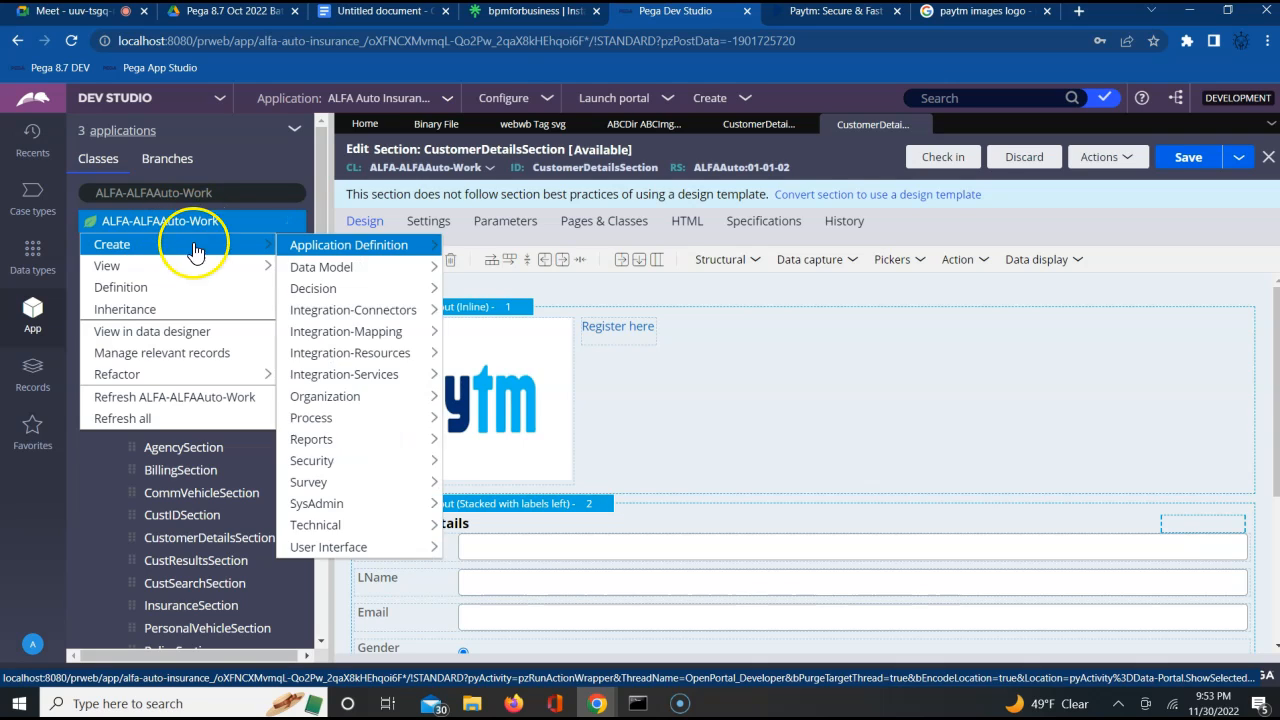
click(172, 343)
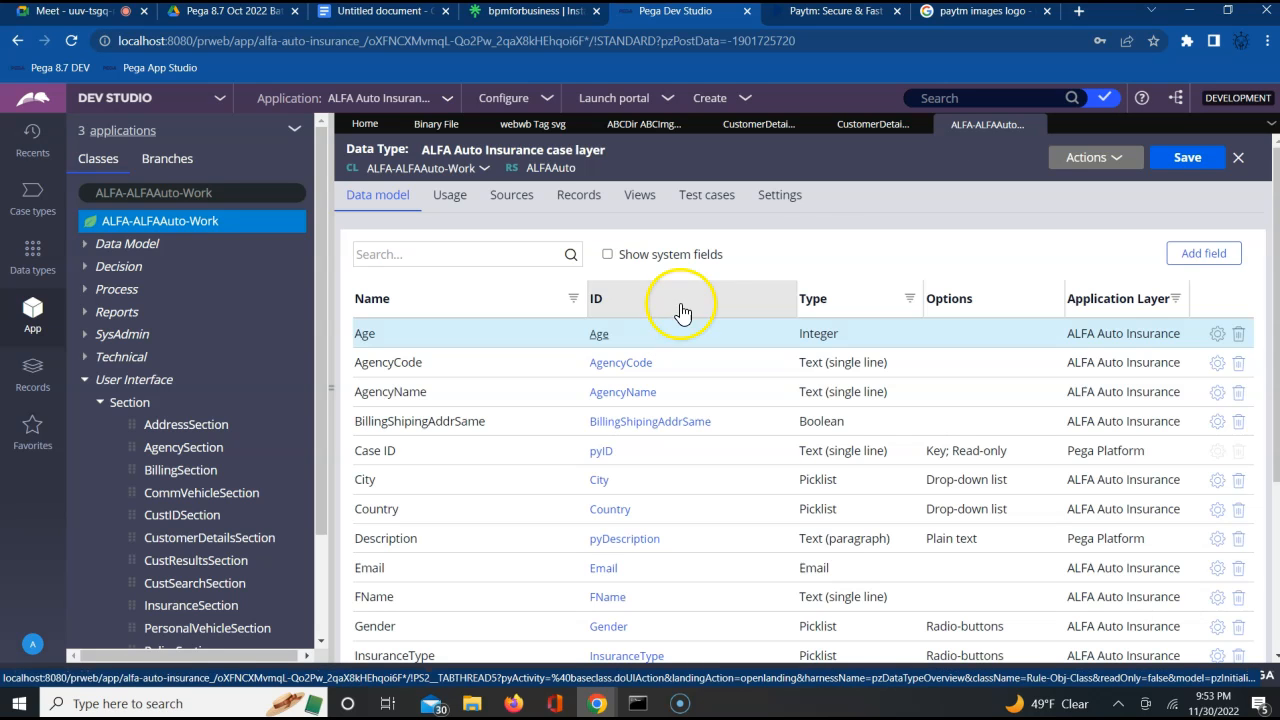
scroll(818, 255, down, 1)
scroll(818, 255, down, 3)
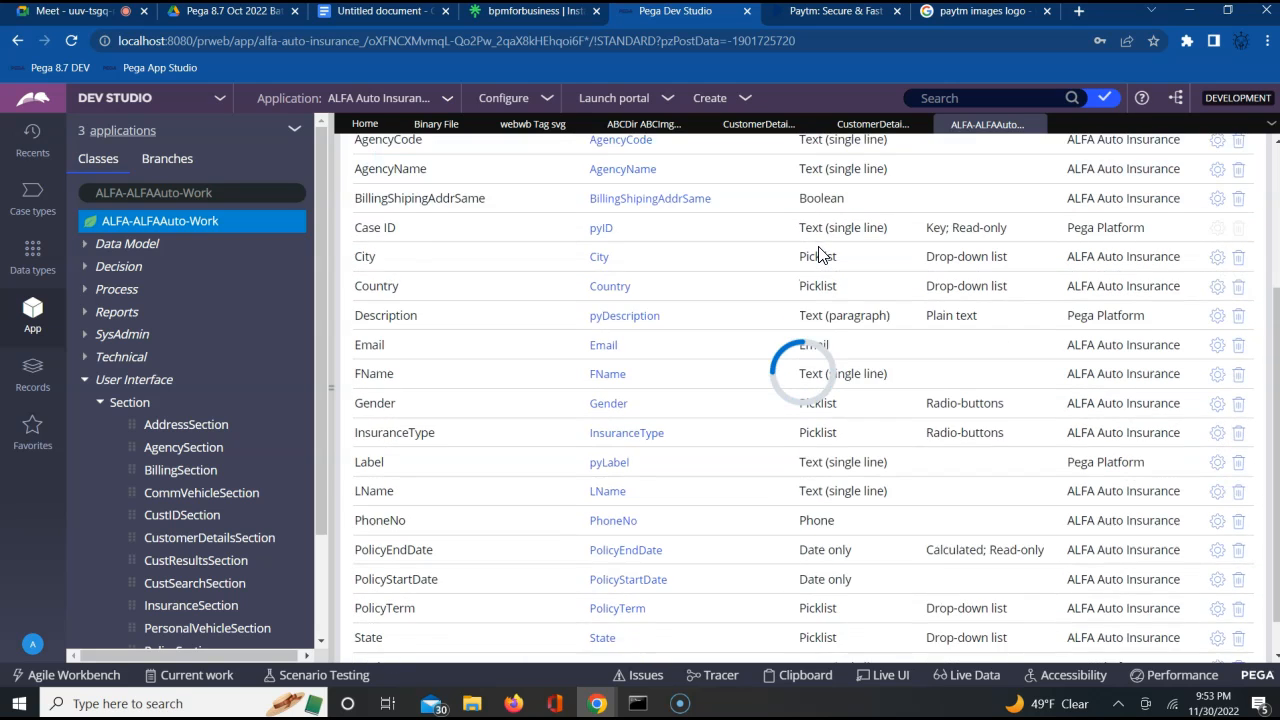
scroll(818, 255, up, 1)
scroll(818, 255, up, 2)
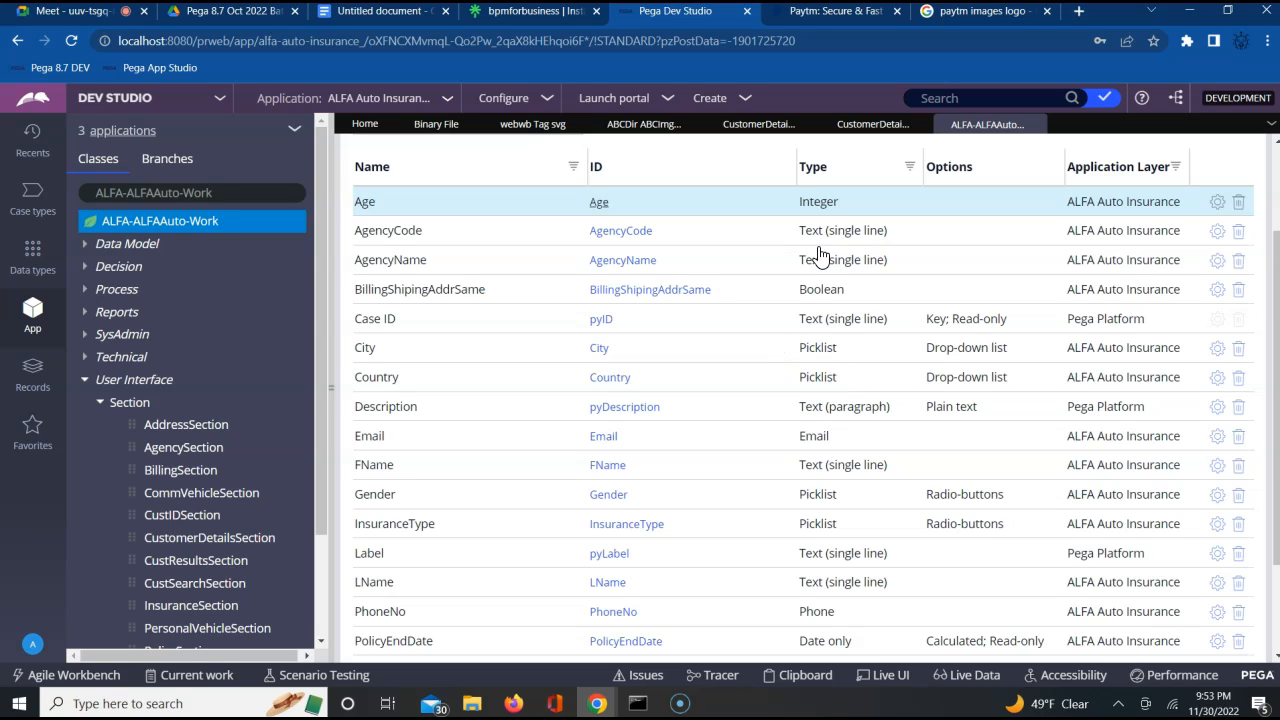
Add a single-line text field named UserName to the ALFA-ALFAAuto-Work data model and continue with another field
scroll(818, 256, down, 3)
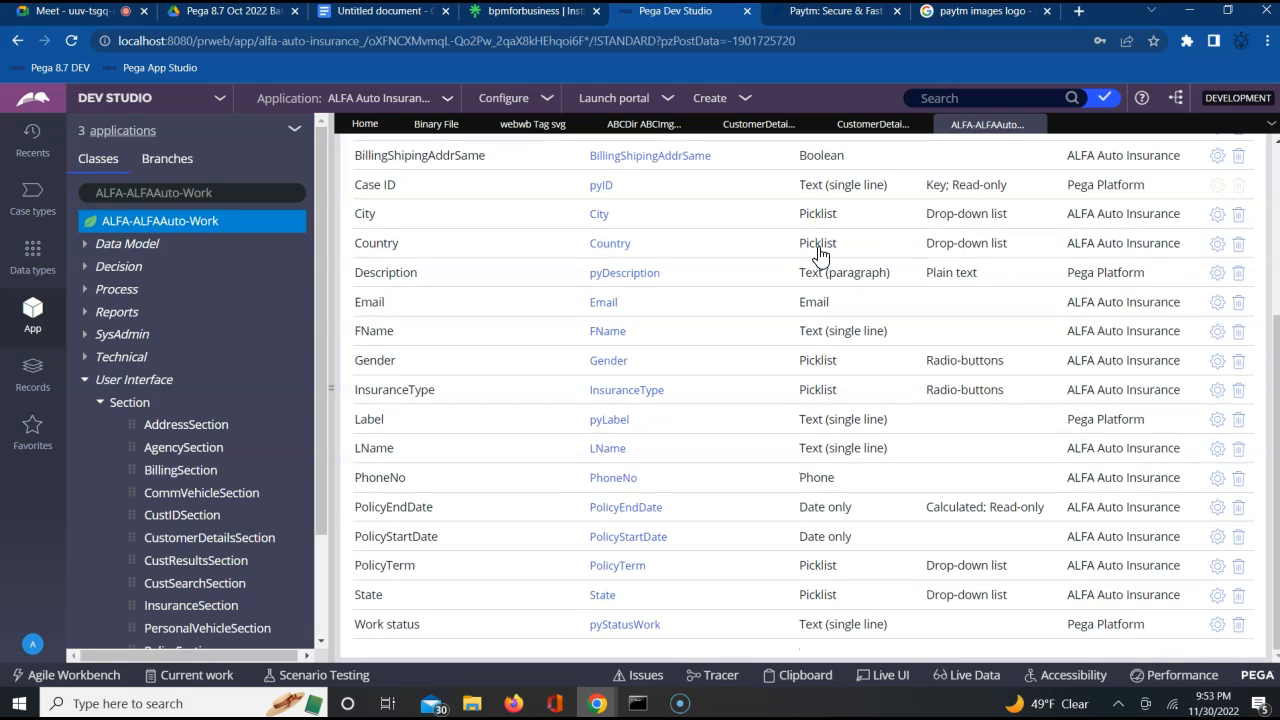
scroll(818, 255, up, 6)
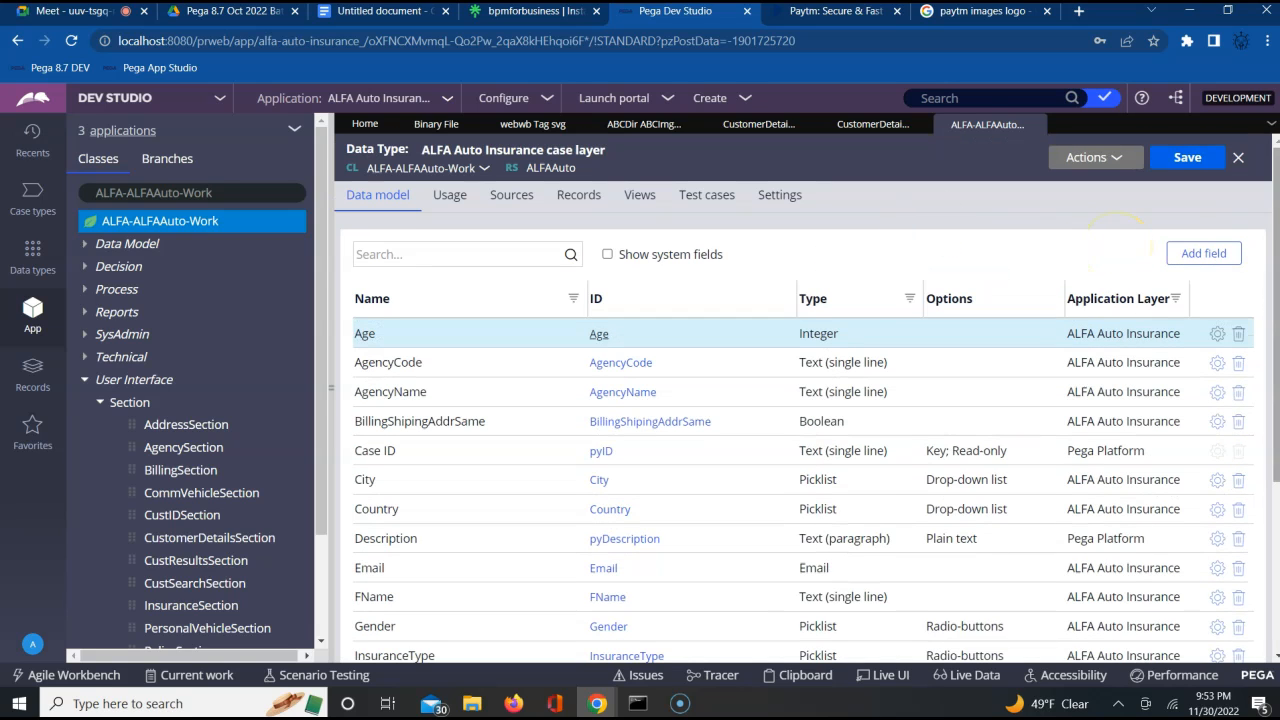
click(1201, 256)
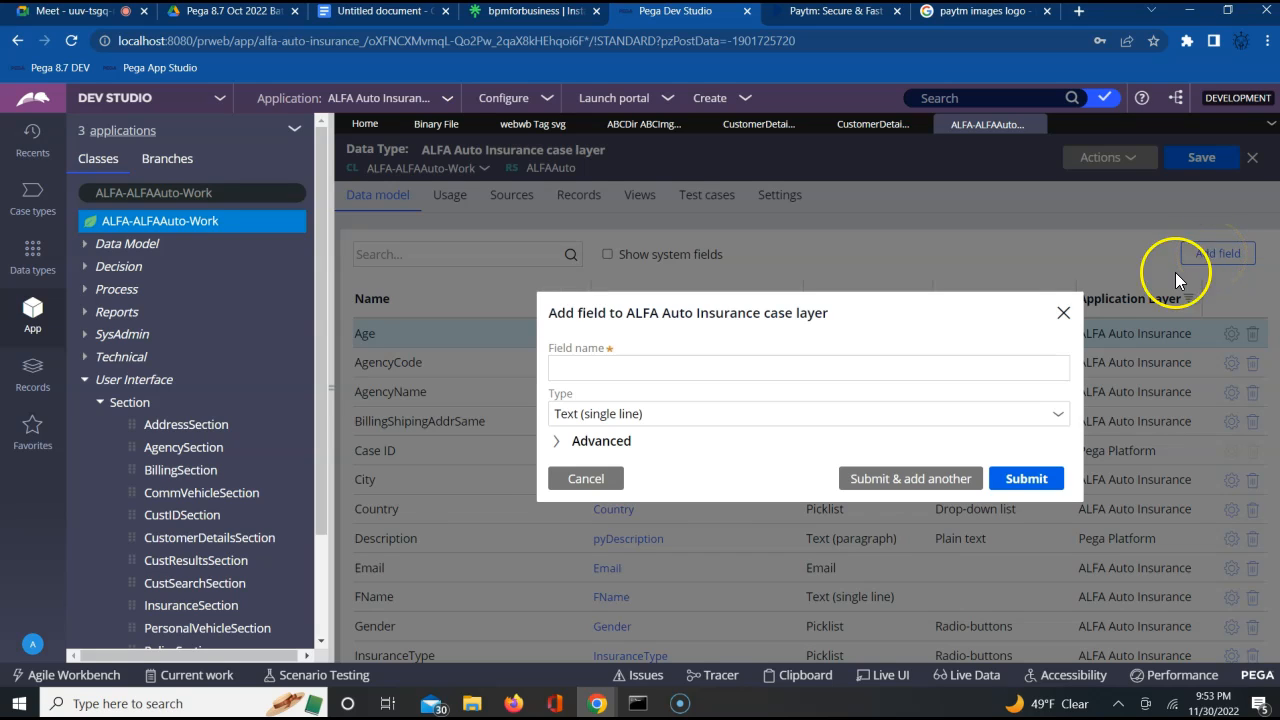
click(865, 380)
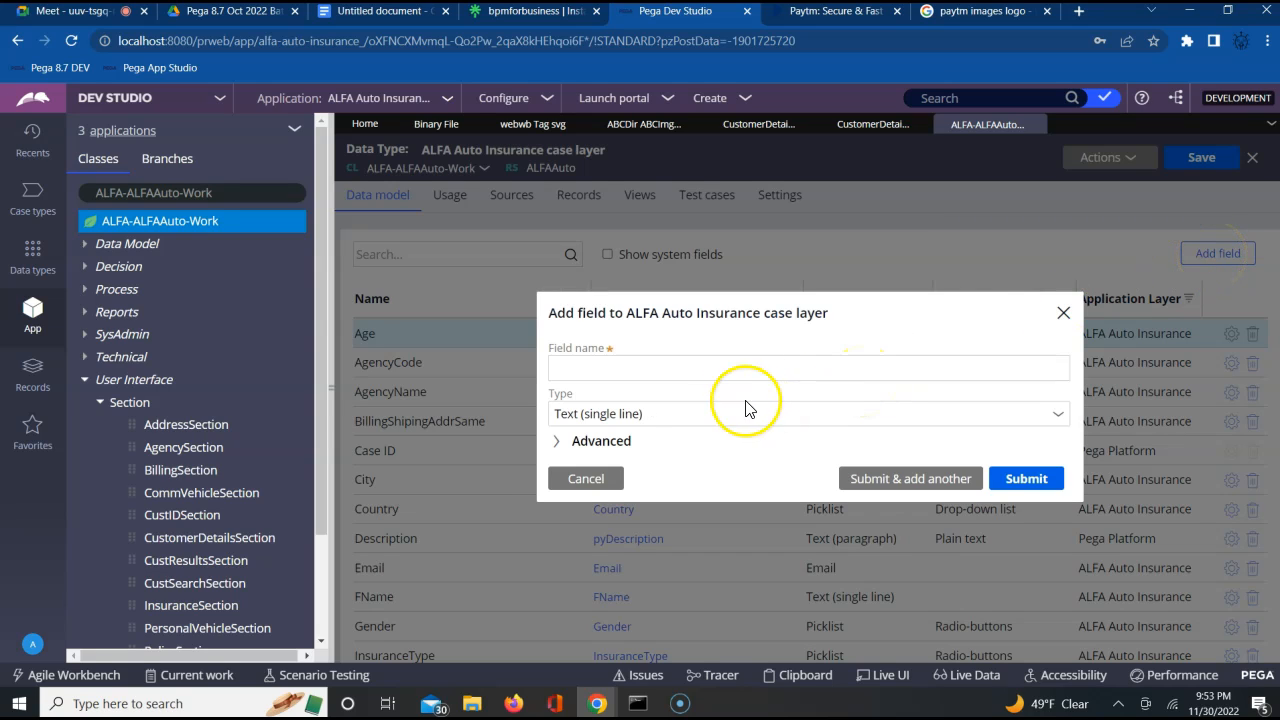
click(757, 366)
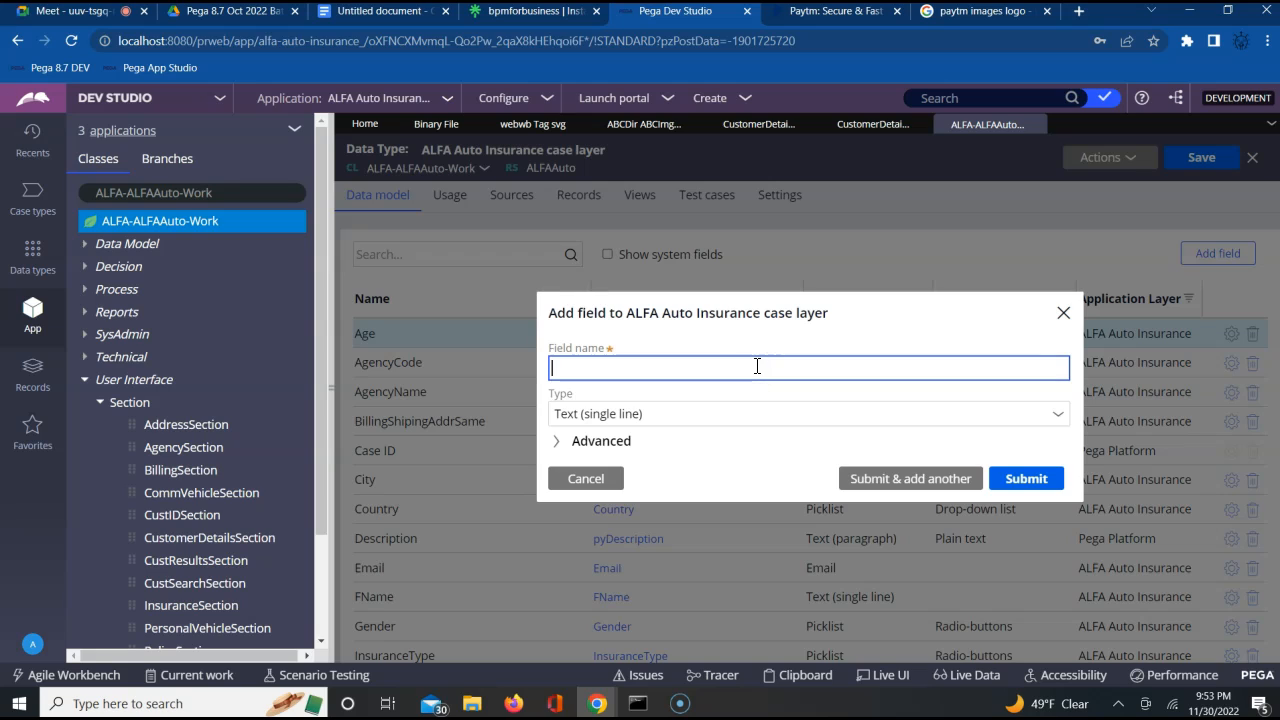
text(UserName)
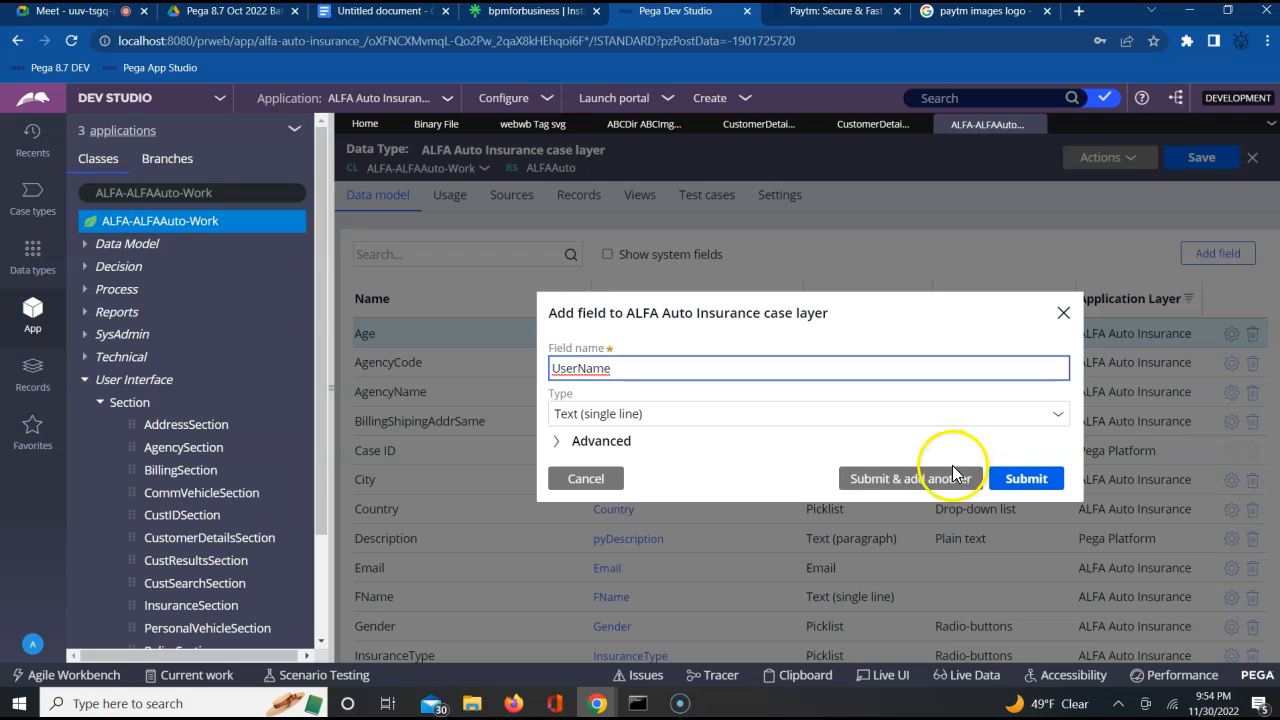
click(893, 490)
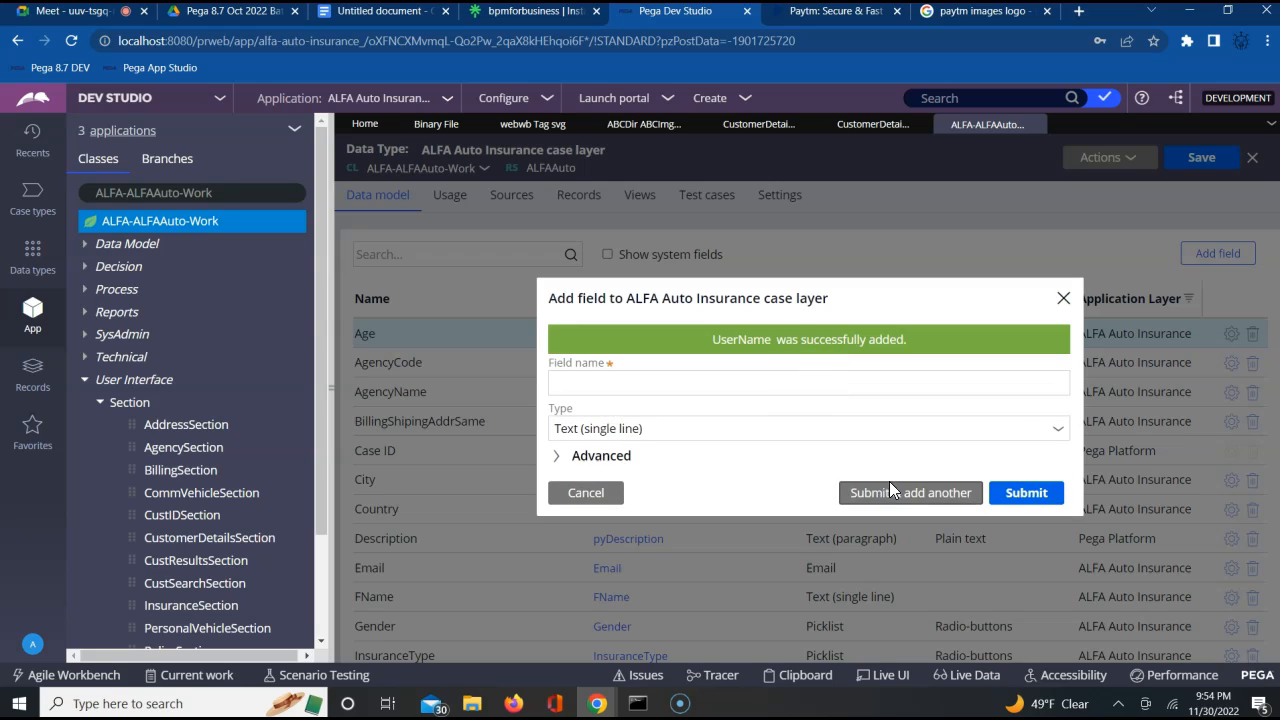
Add a single-line text field named Password, check the end of the field list and save the data type
text(Pa)
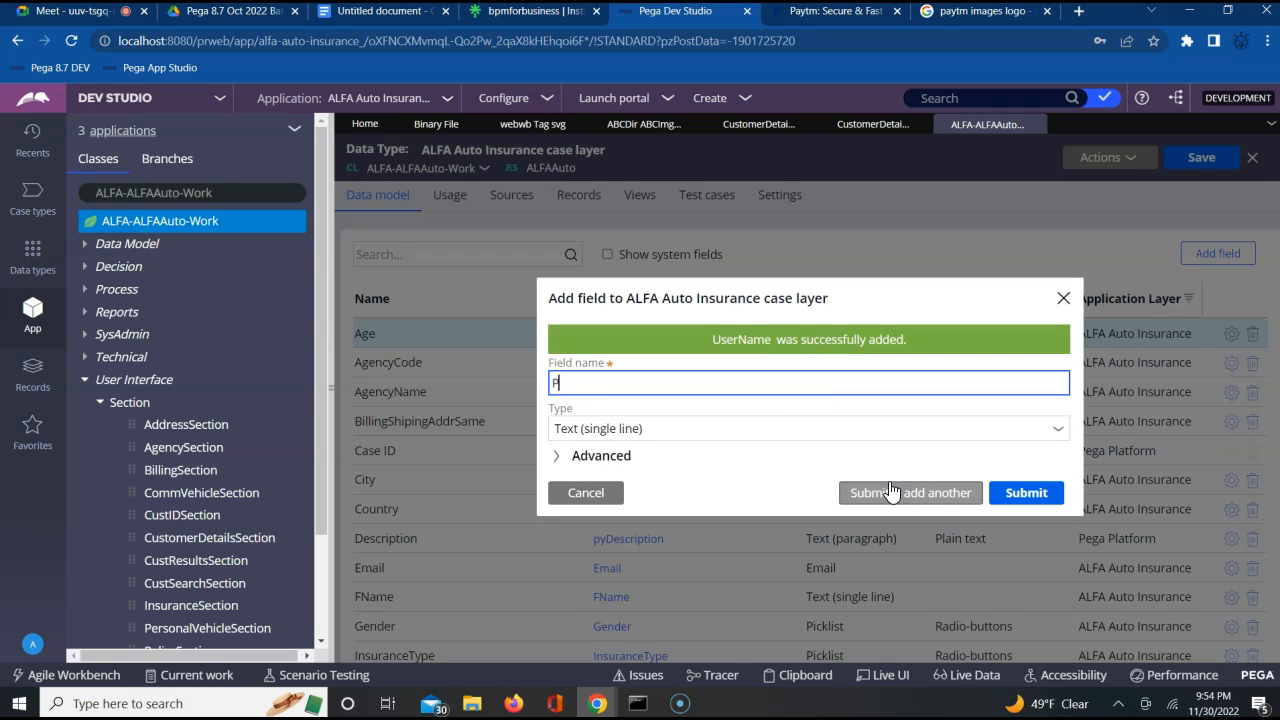
text(ssword)
click(1034, 494)
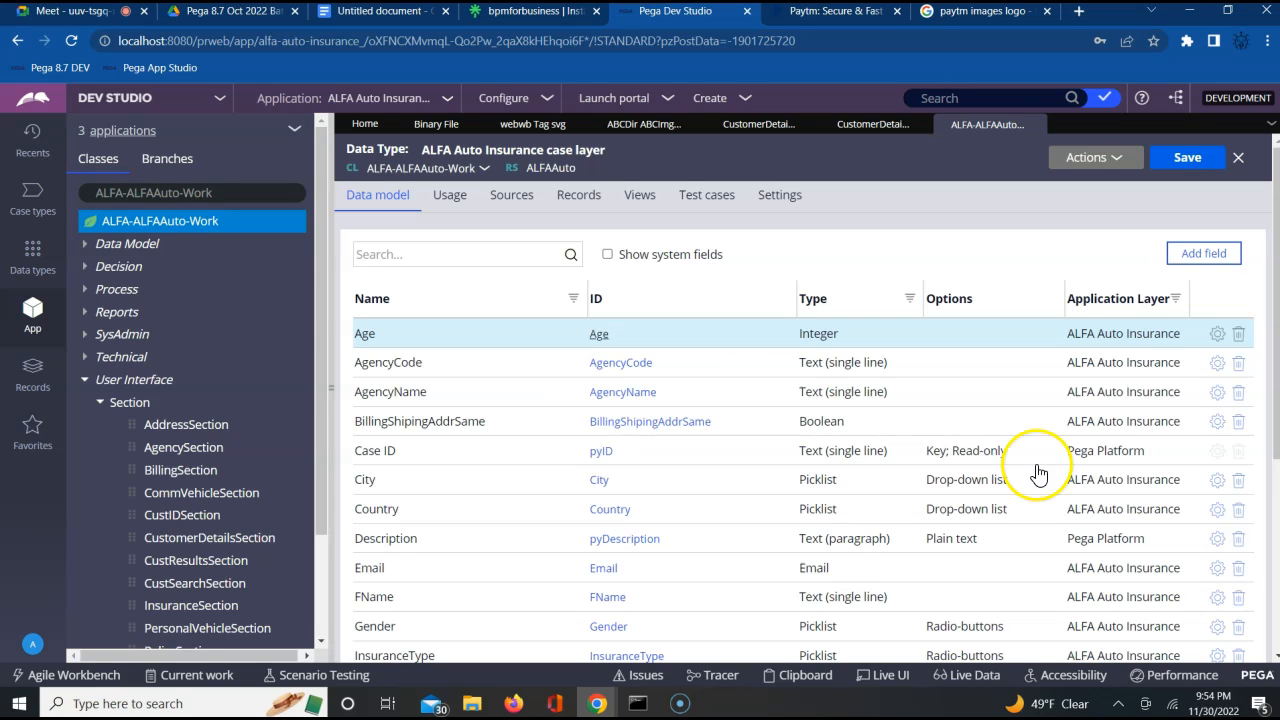
scroll(1043, 252, down, 3)
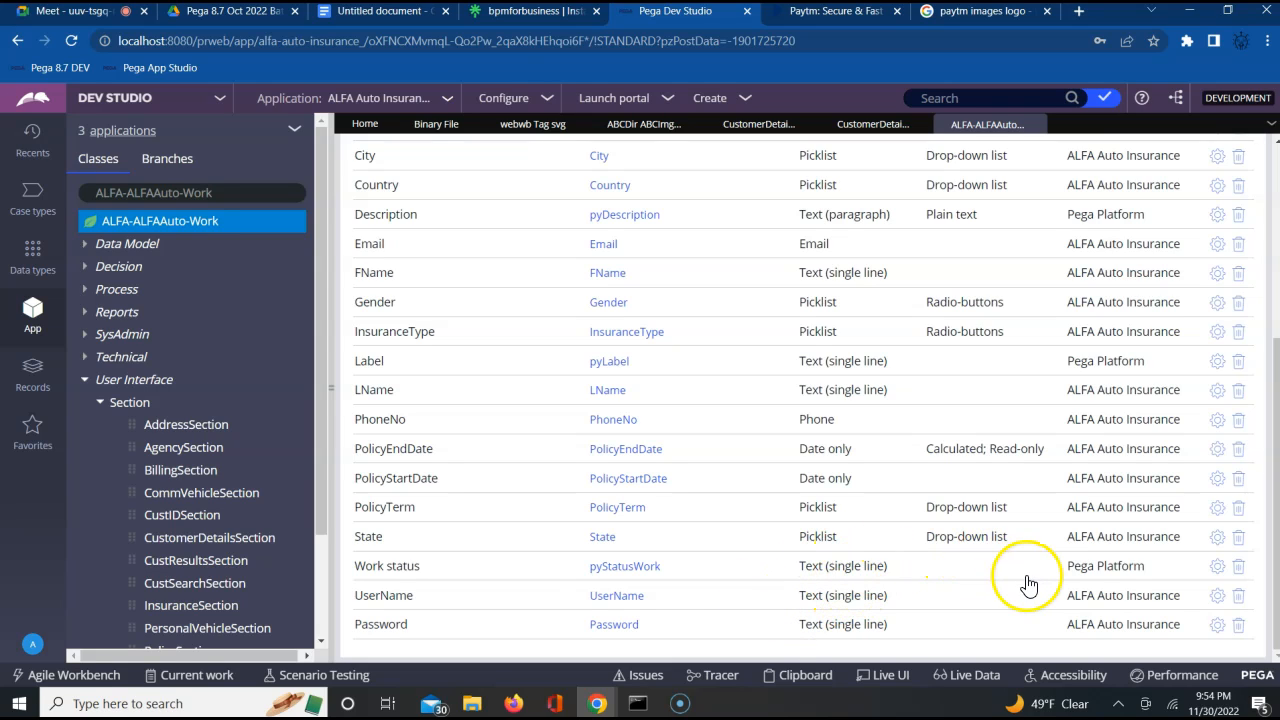
click(1273, 195)
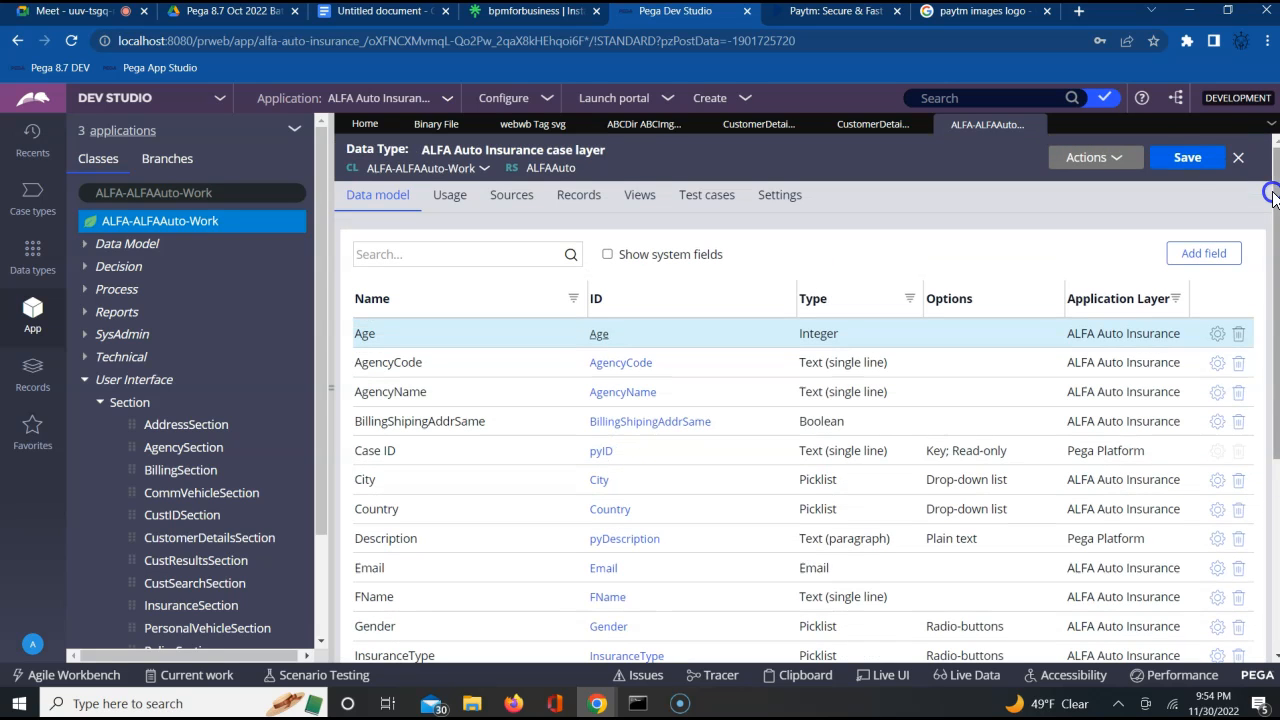
click(1205, 165)
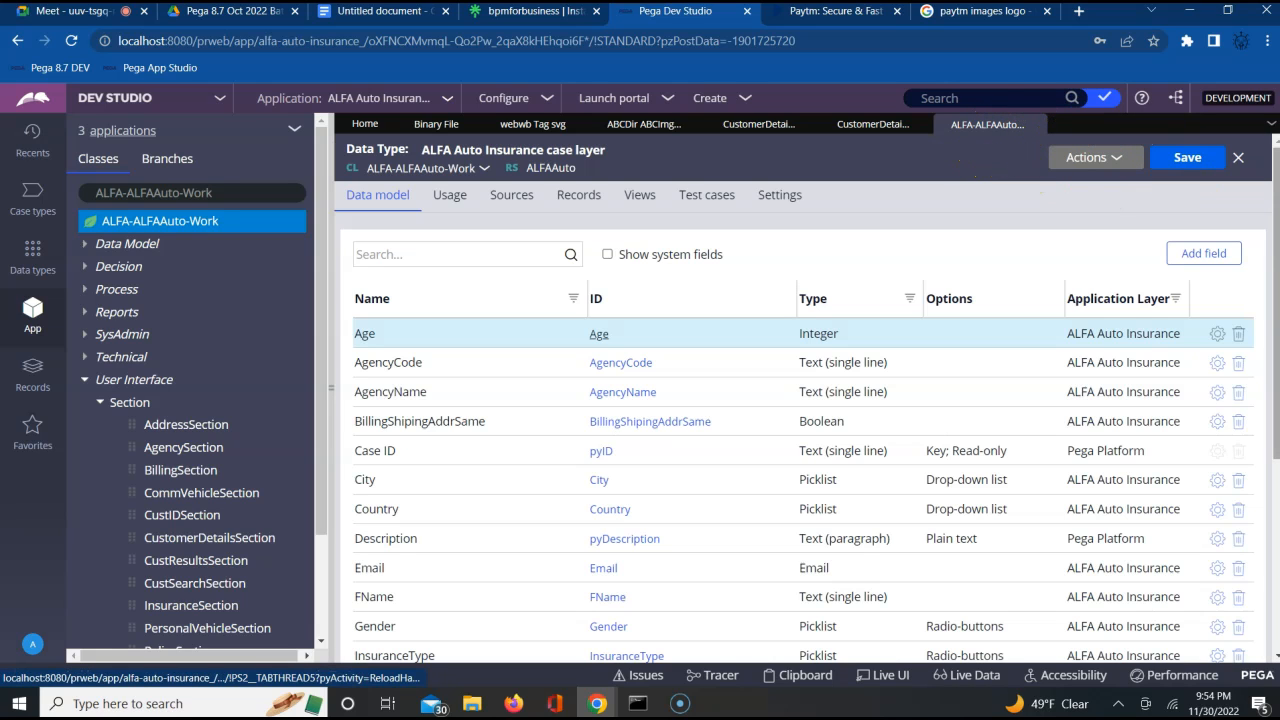
click(1037, 128)
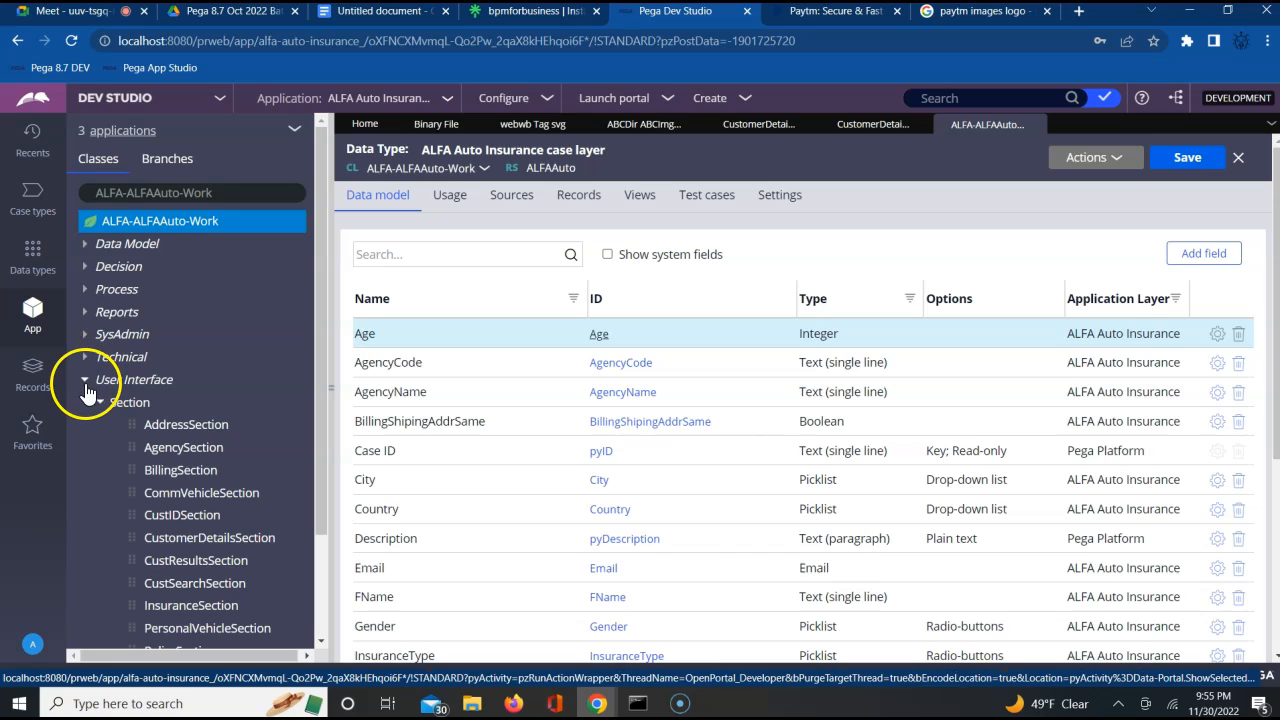
Create a section labelled RegisterSection in ALFA-ALFAAuto-Work and convert it to the full section editor
right_click(135, 407)
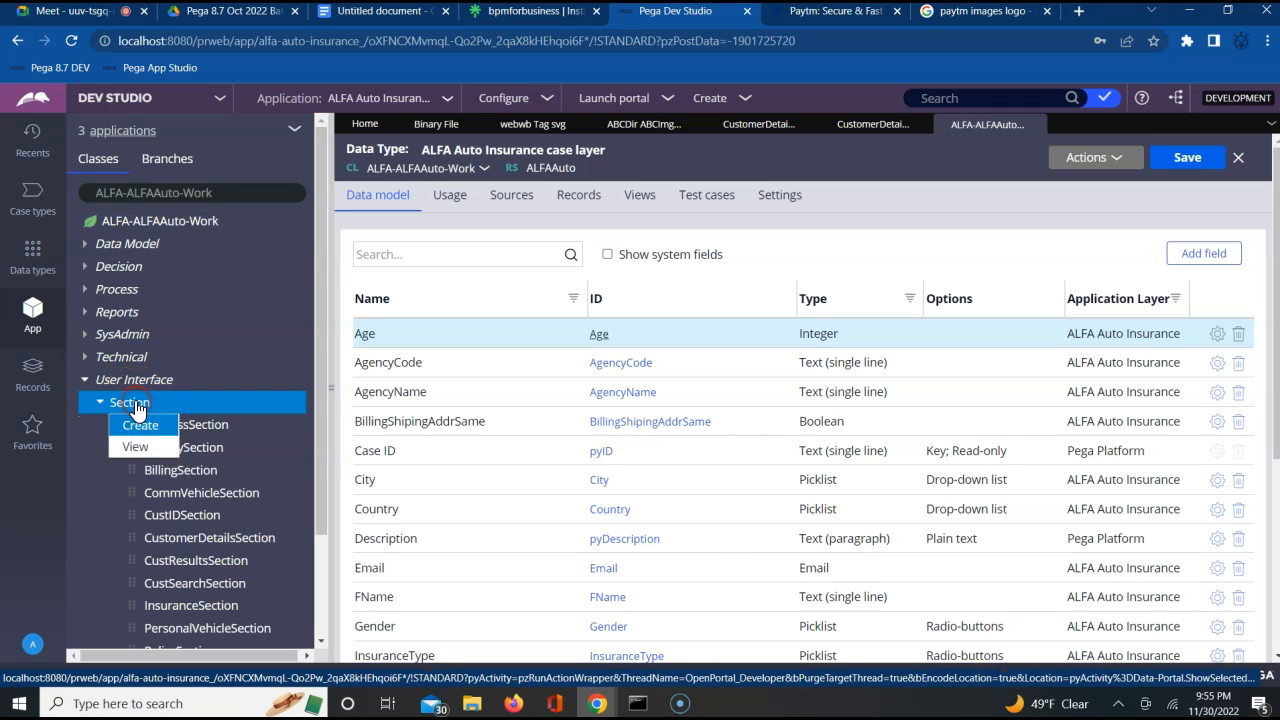
click(139, 423)
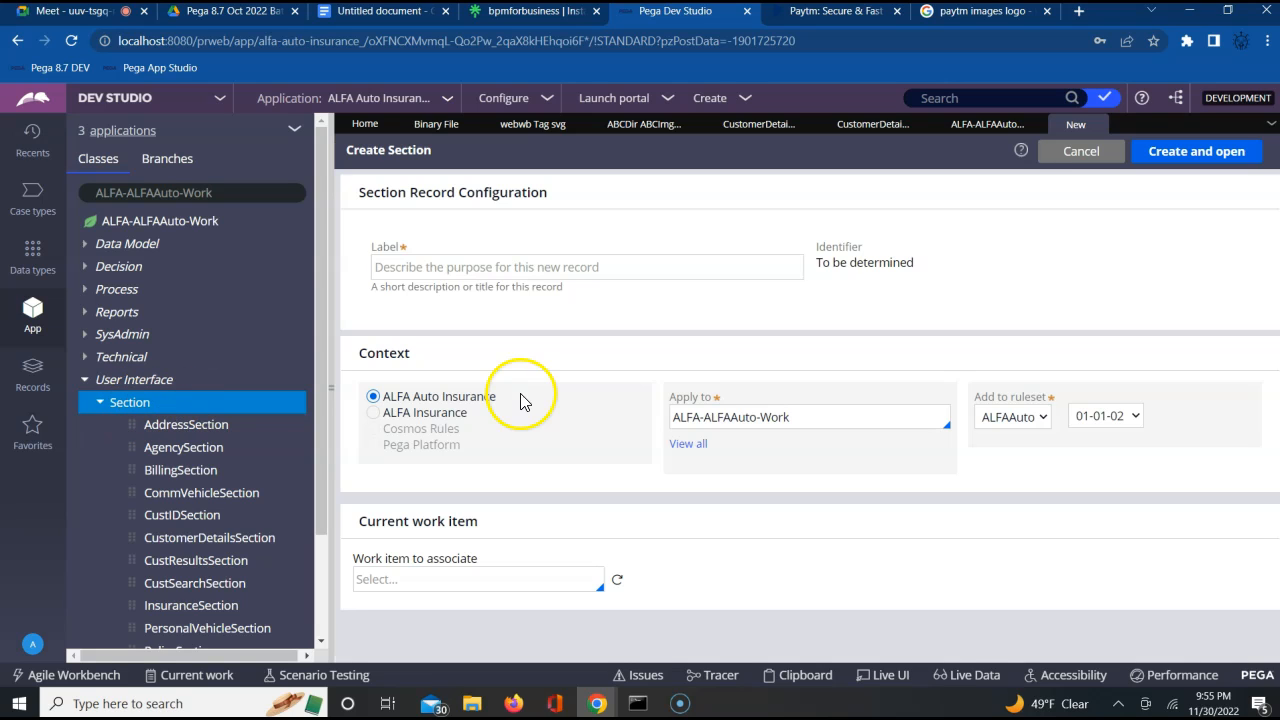
click(633, 272)
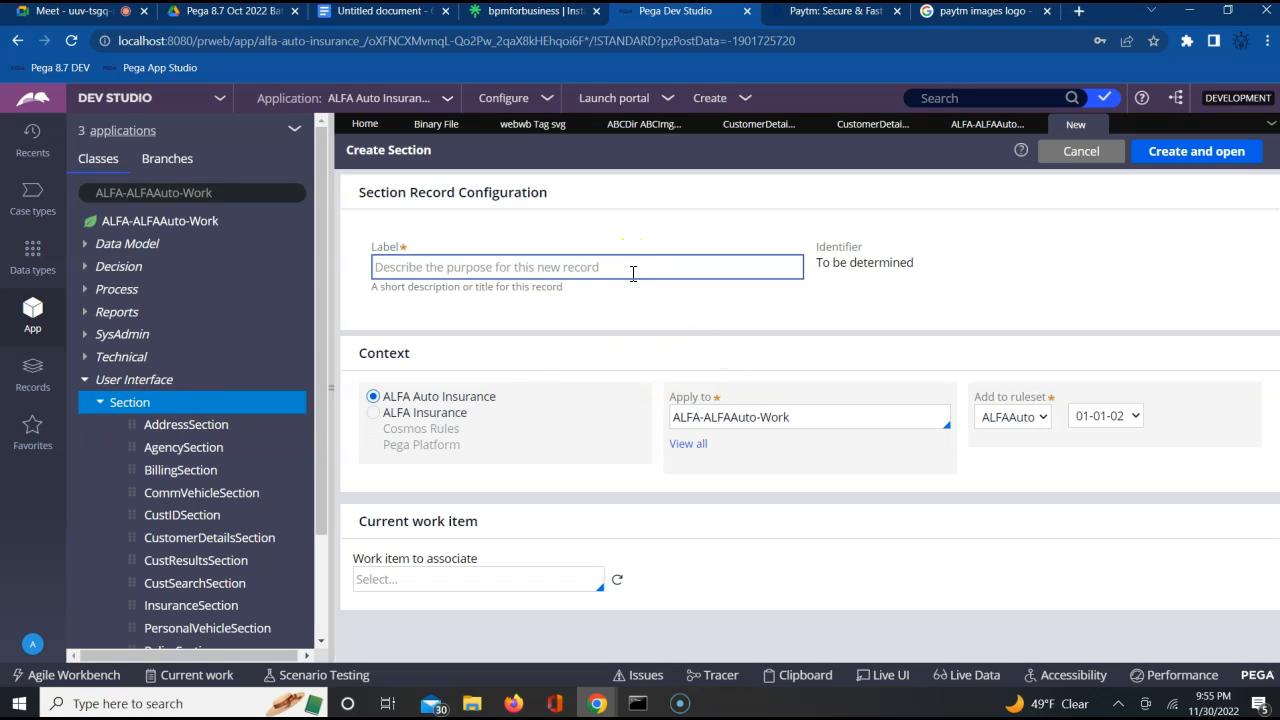
text(RegisterSection)
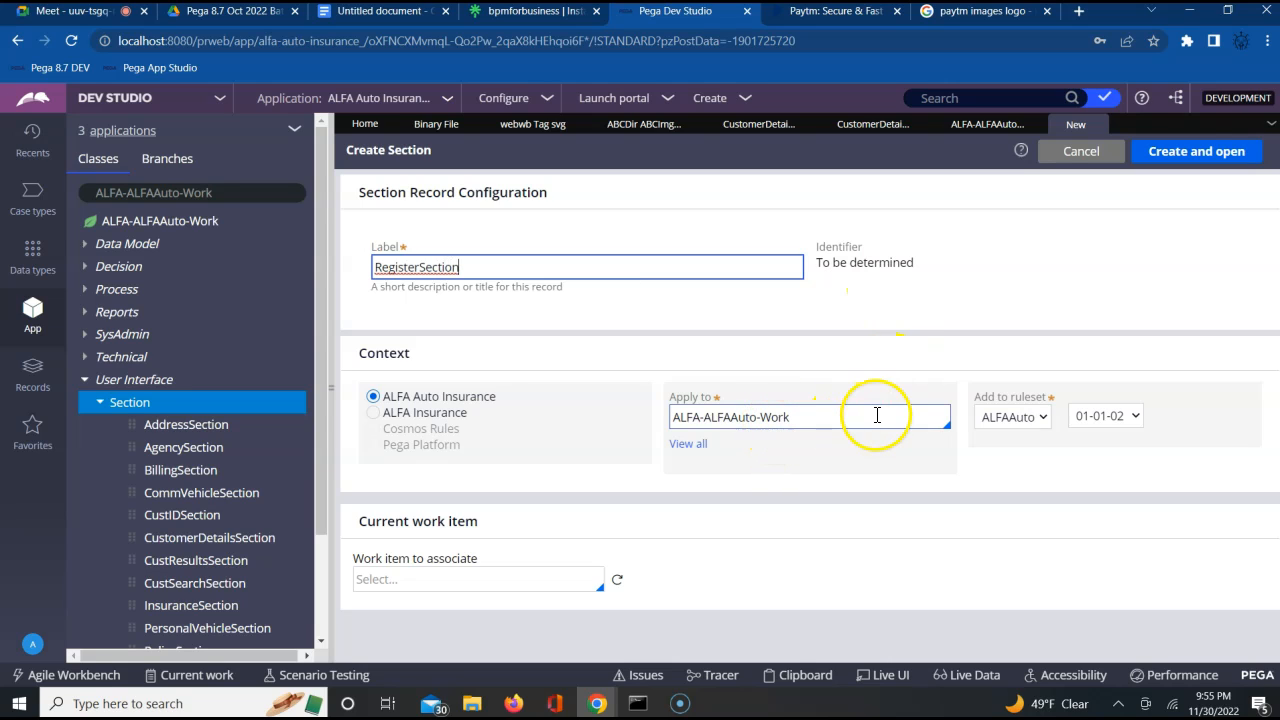
click(1174, 153)
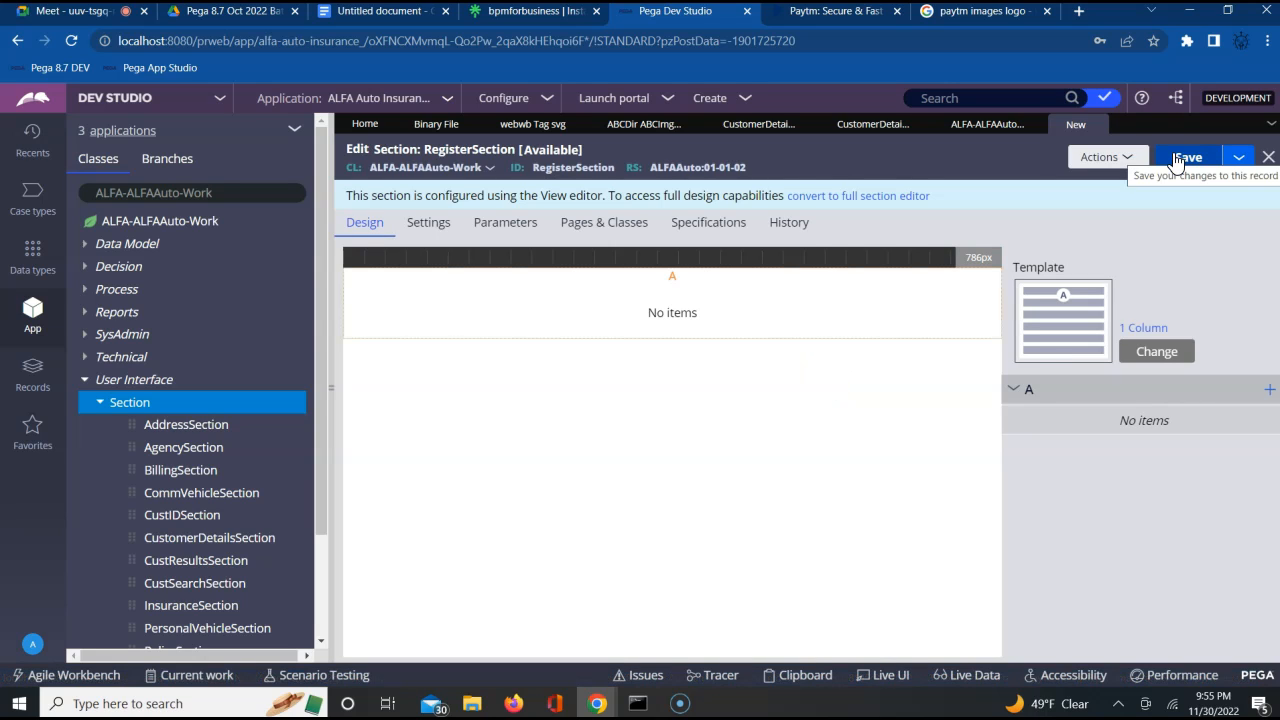
click(846, 200)
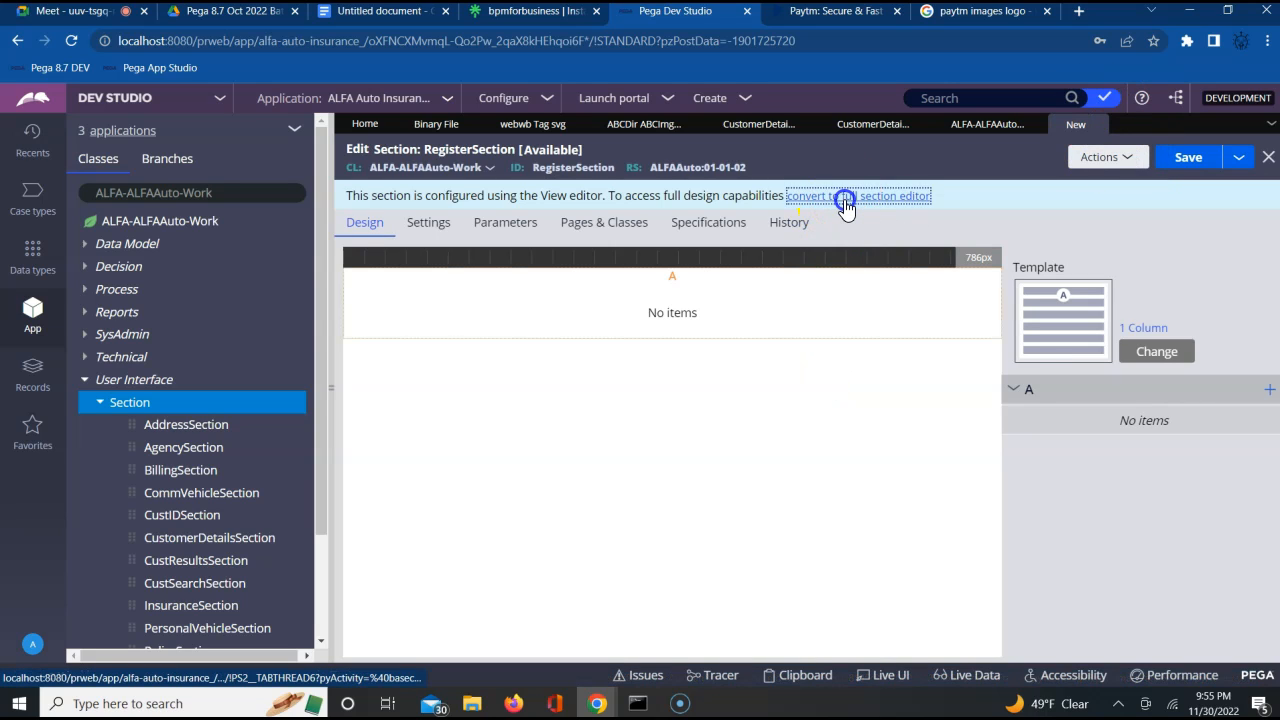
click(1019, 470)
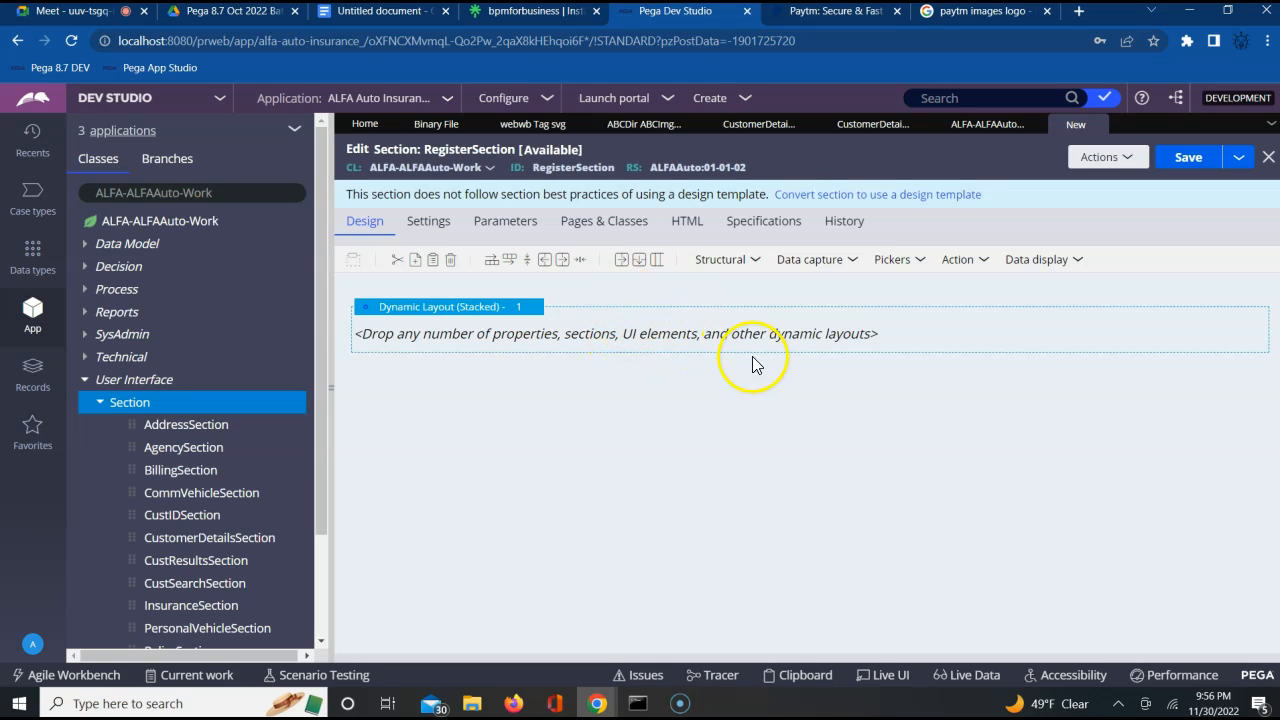
Set RegisterSection's dynamic layout format to Inline grid double and display a header with the title "Registration Form"
click(509, 310)
click(543, 307)
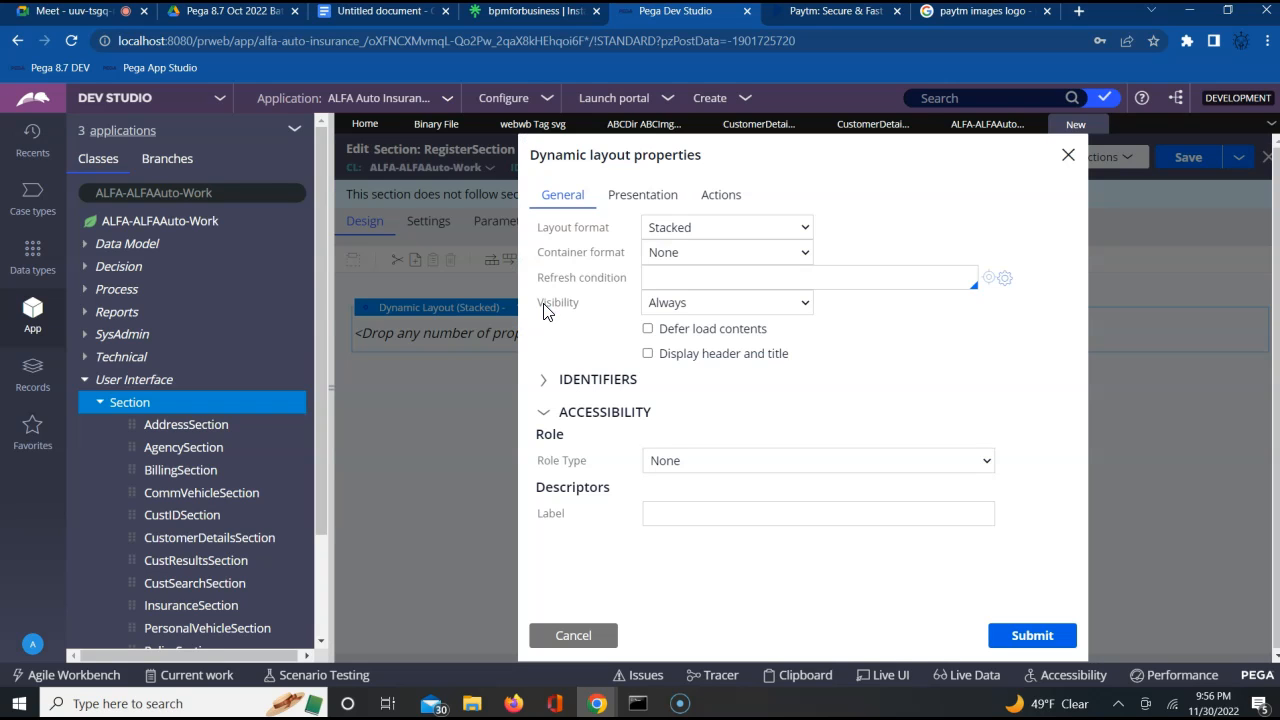
click(710, 232)
click(700, 300)
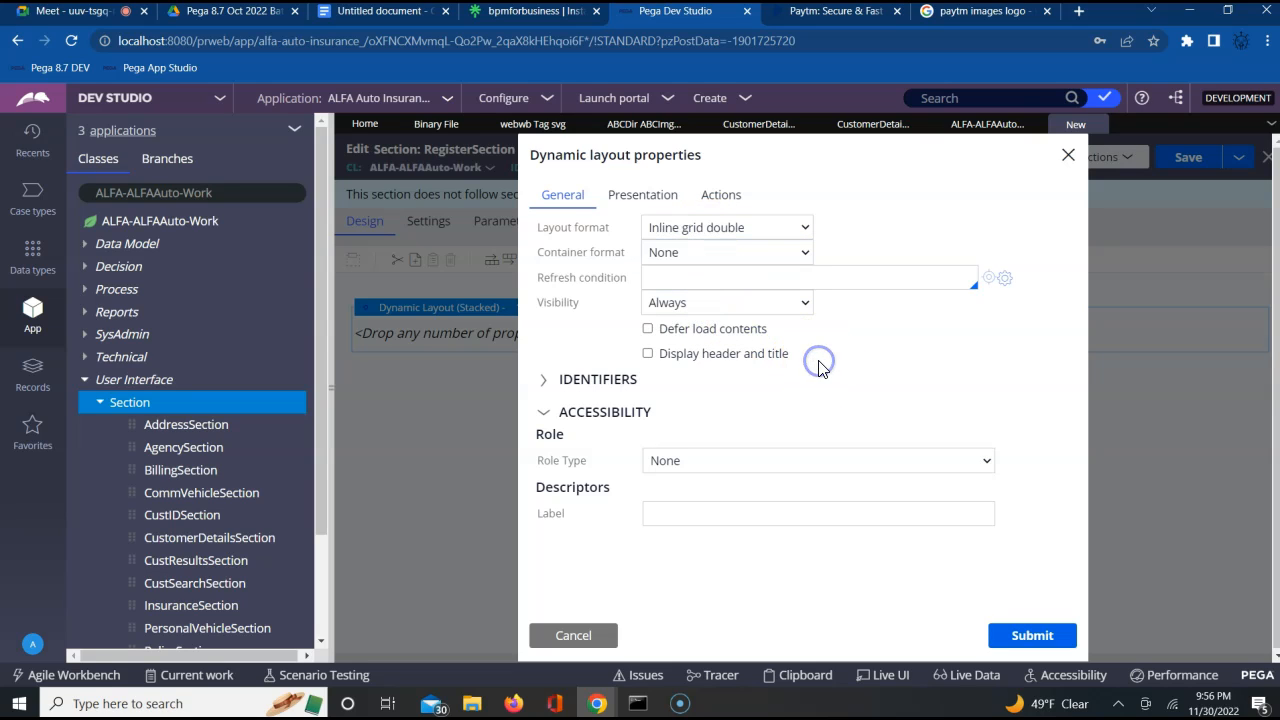
click(648, 355)
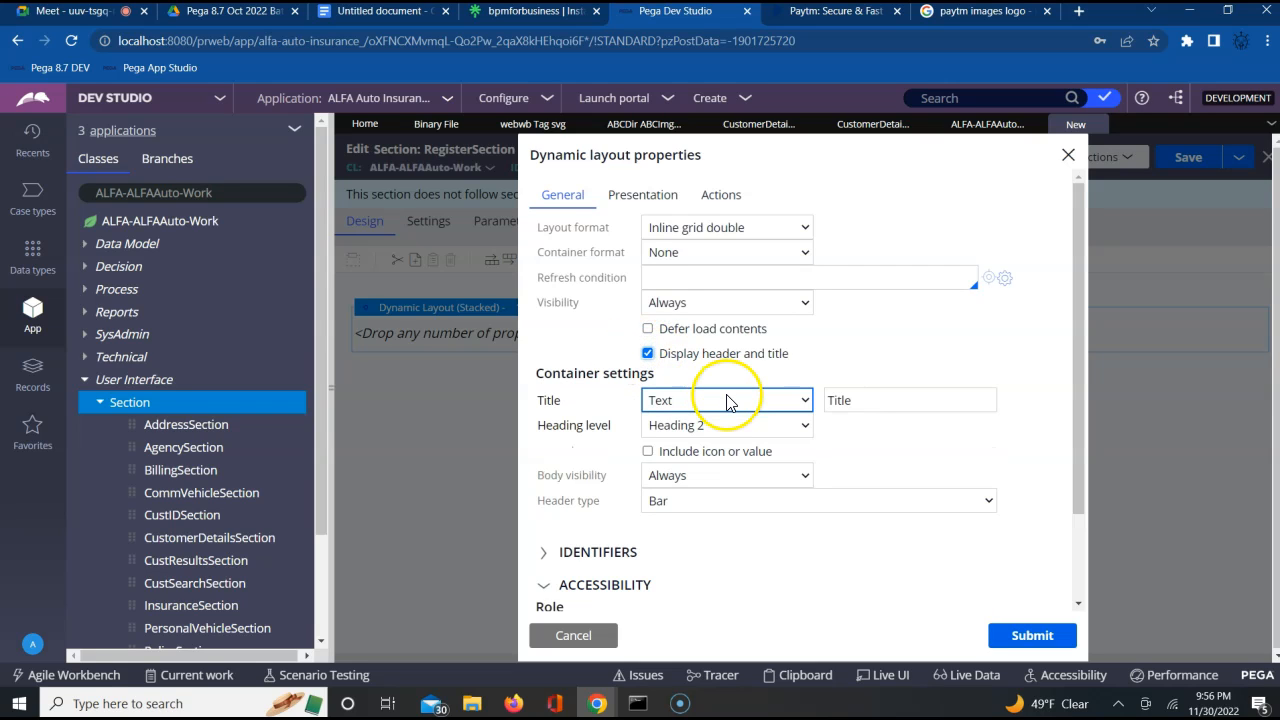
click(830, 400)
double_click(838, 400)
text(Registration Form)
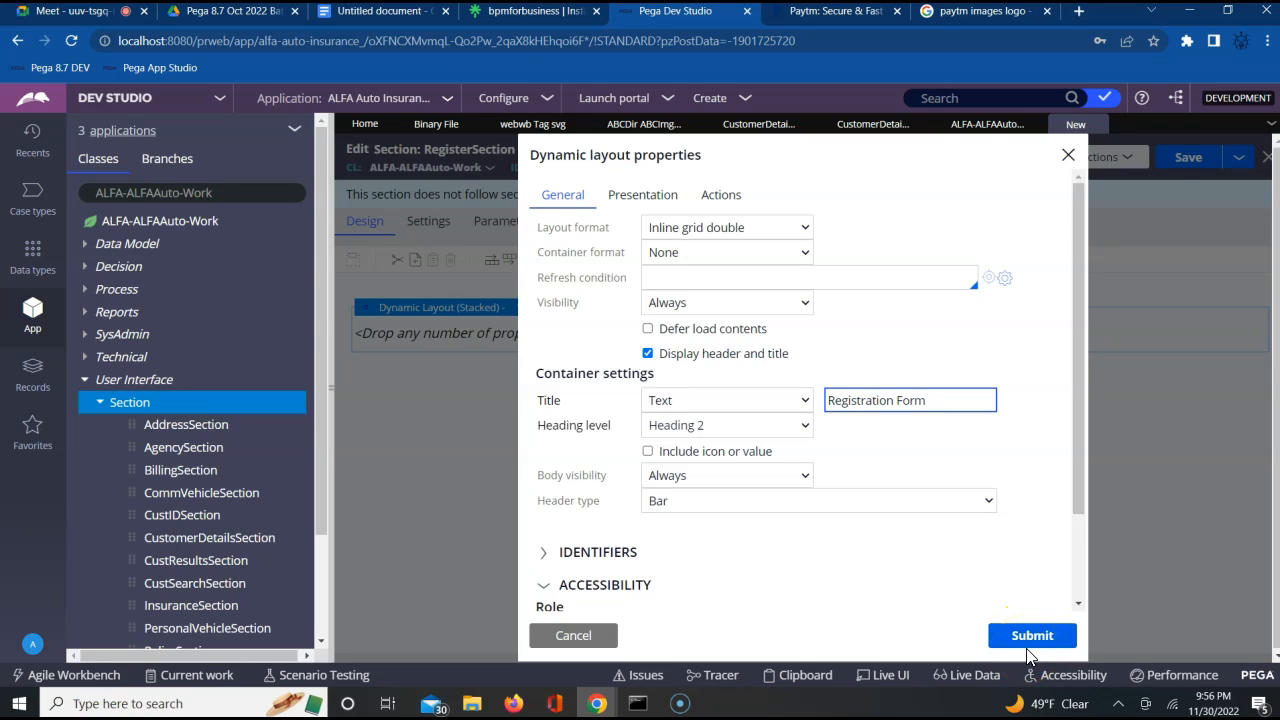
click(1028, 638)
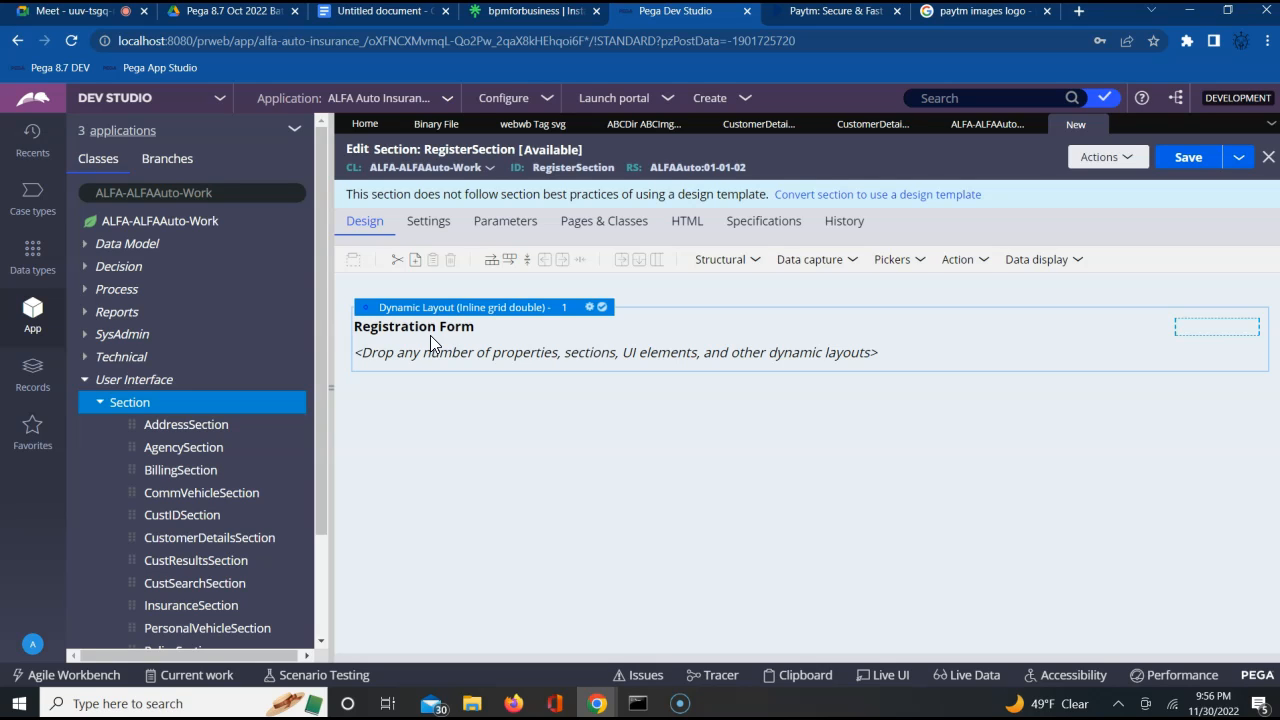
Nest a new dynamic layout inside the Registration Form layout and open its properties
click(486, 332)
click(753, 261)
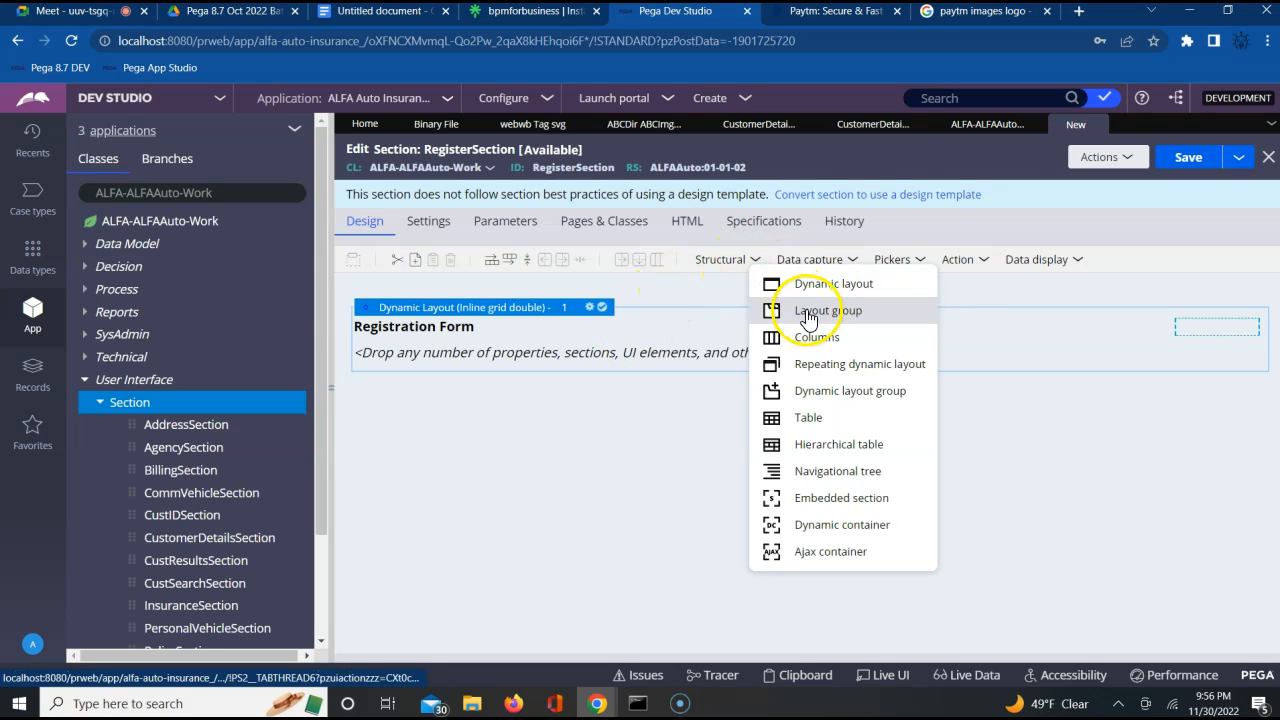
click(829, 288)
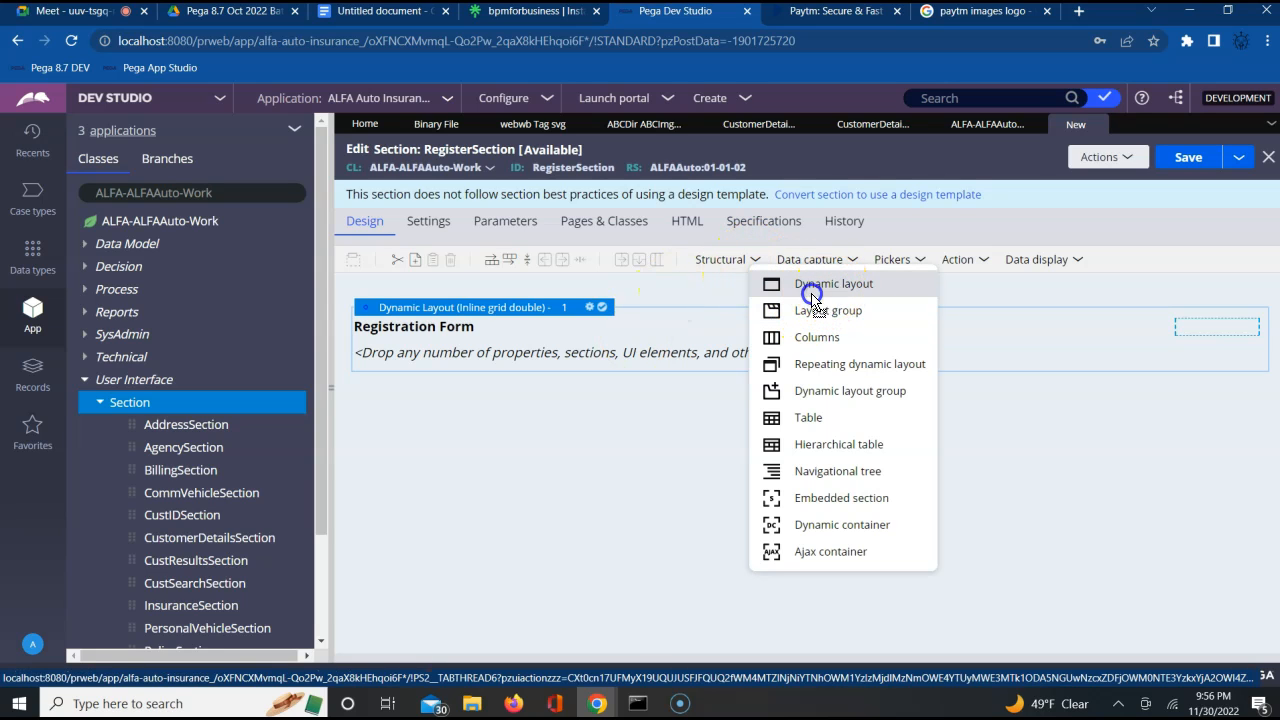
click(678, 352)
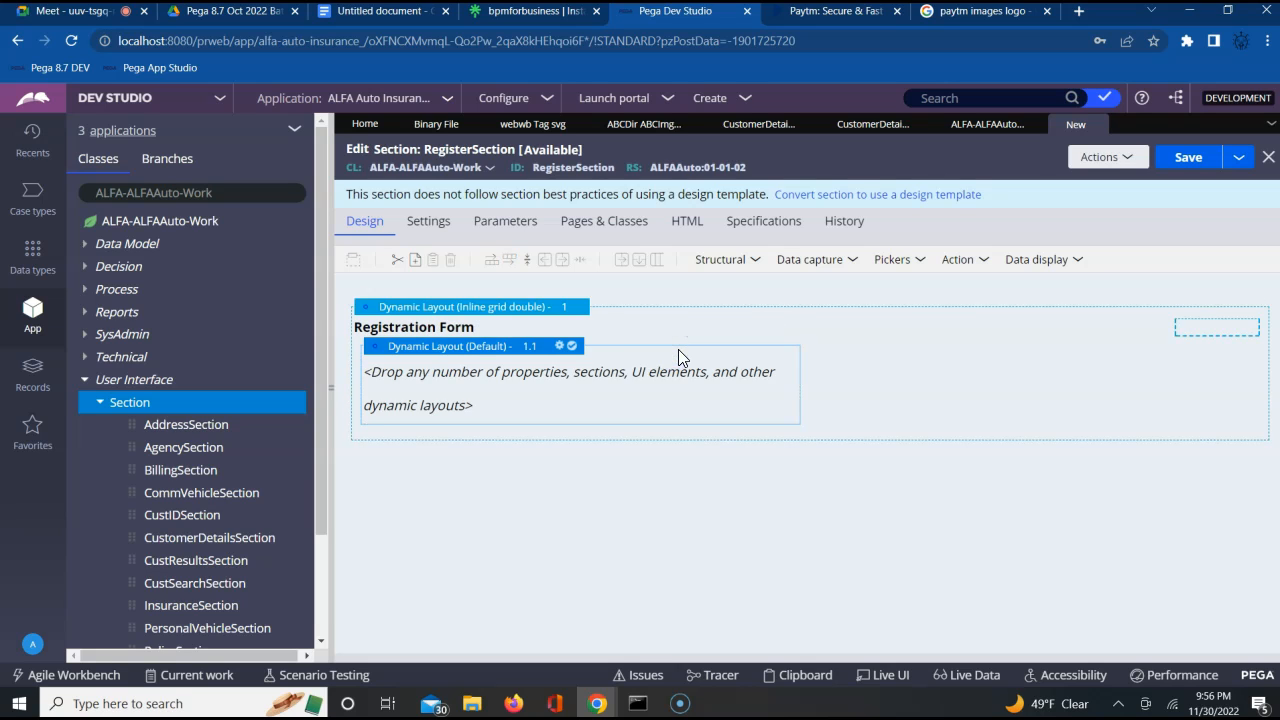
click(561, 346)
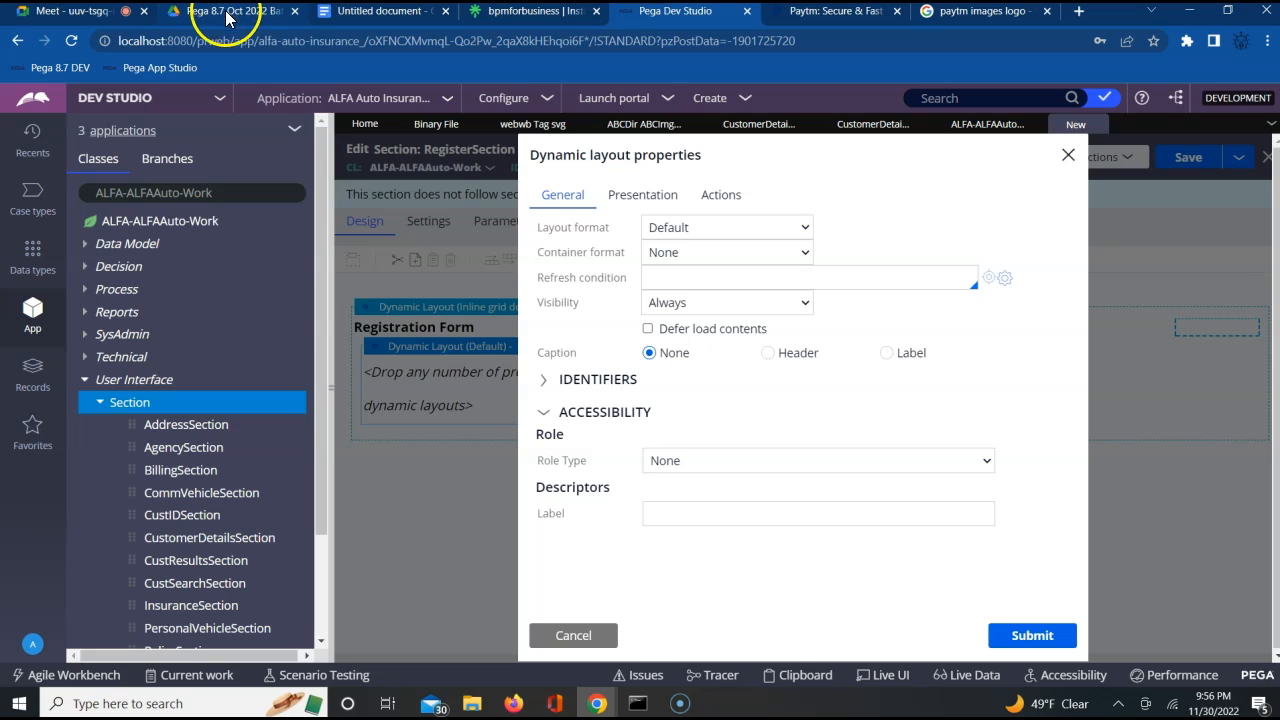
Switch to the Google Meet call, admit the waiting participant and return to Dev Studio
click(107, 21)
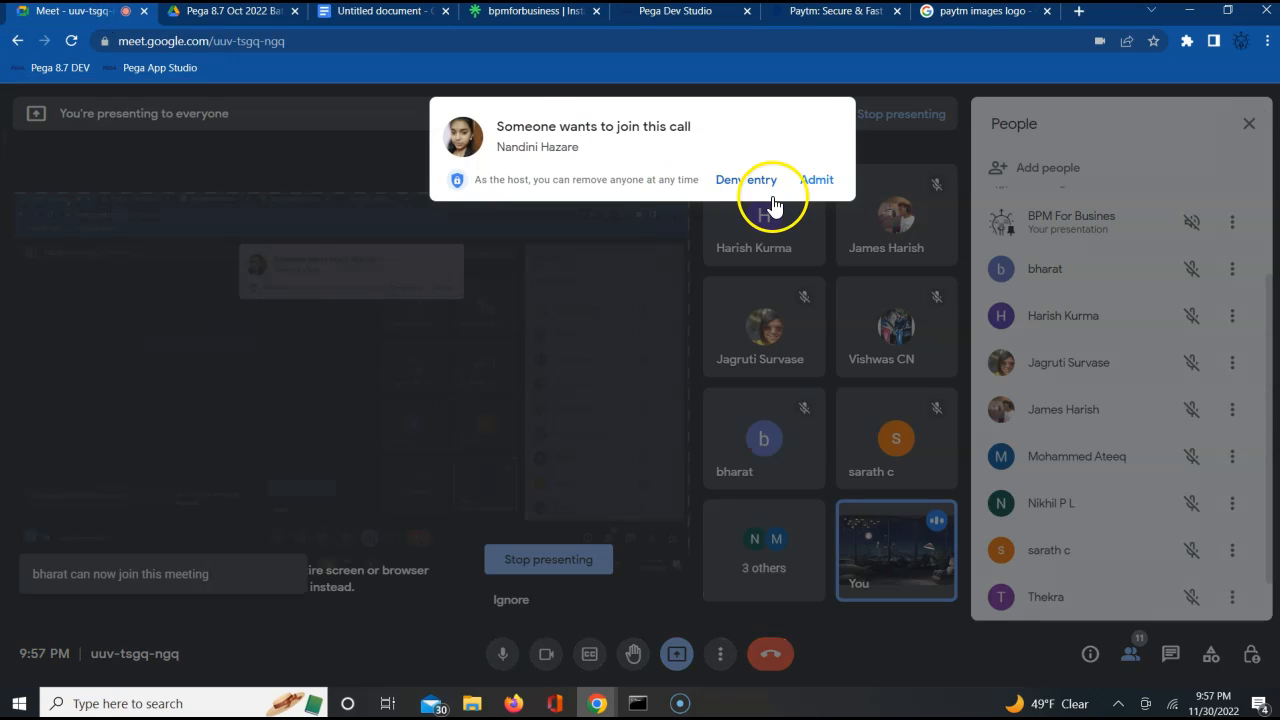
click(814, 180)
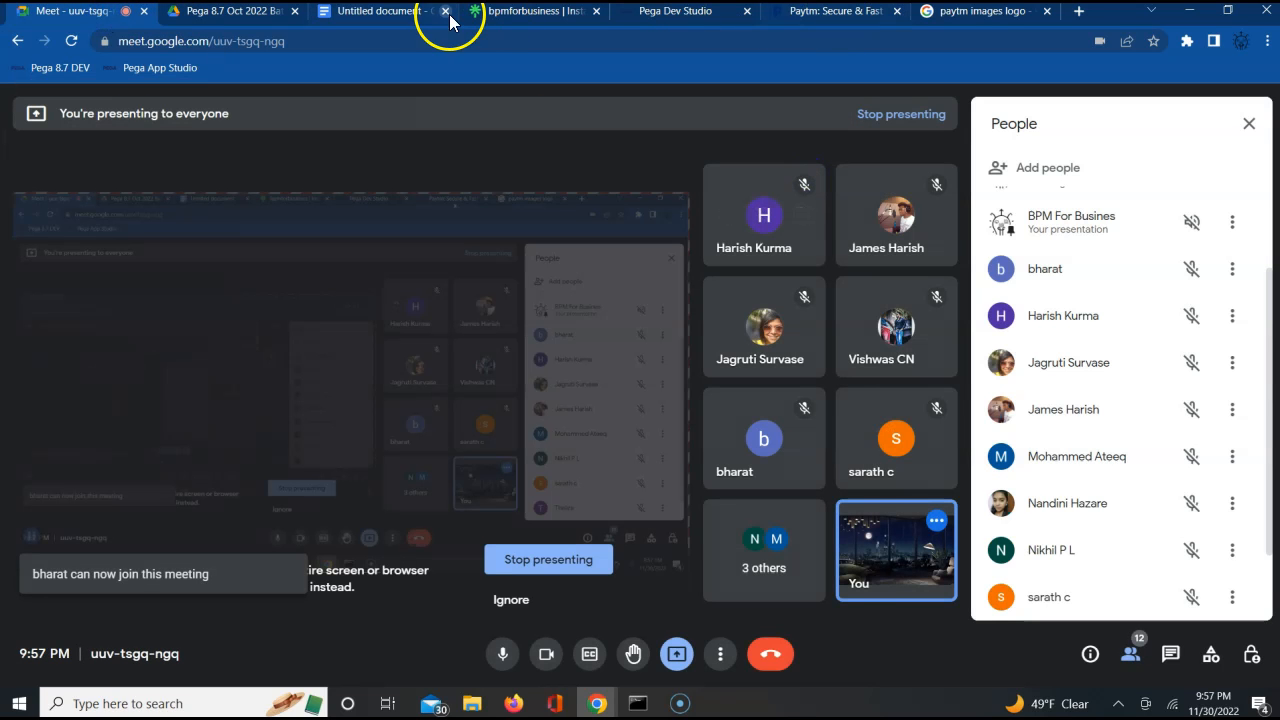
click(720, 20)
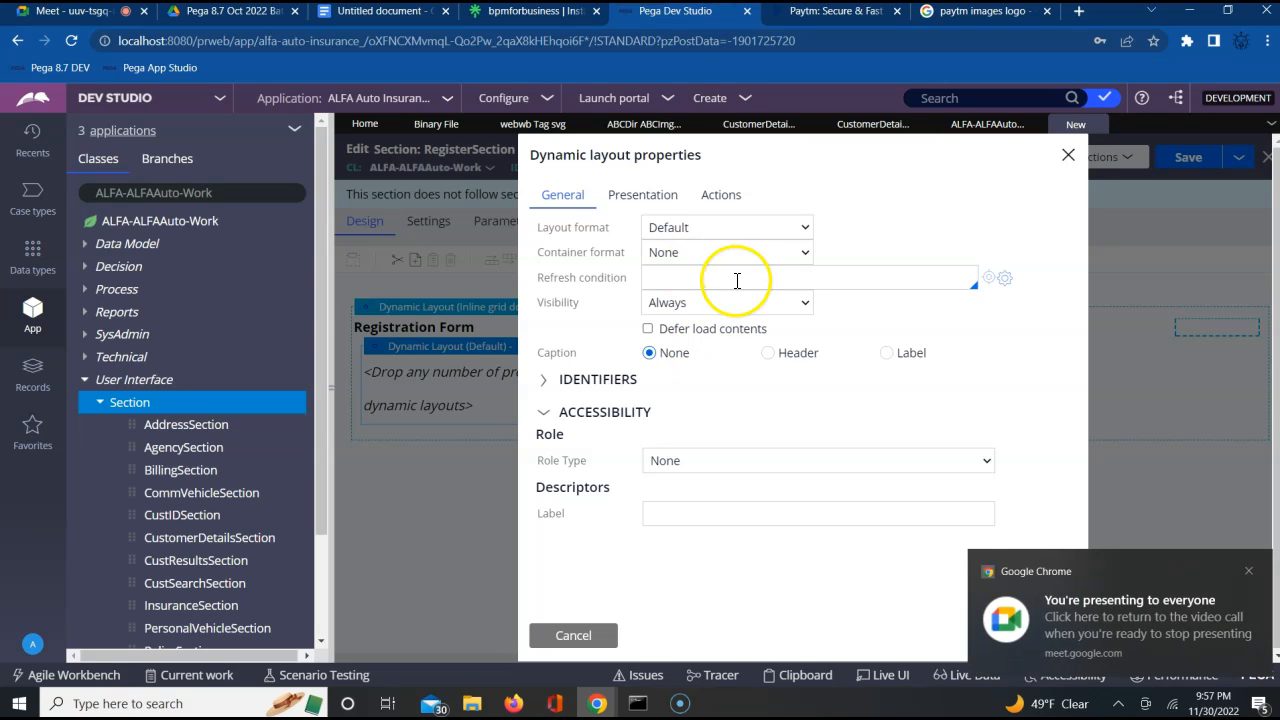
Set the nested dynamic layout's format to Other with the option Stacked with labels left and submit the properties
click(739, 229)
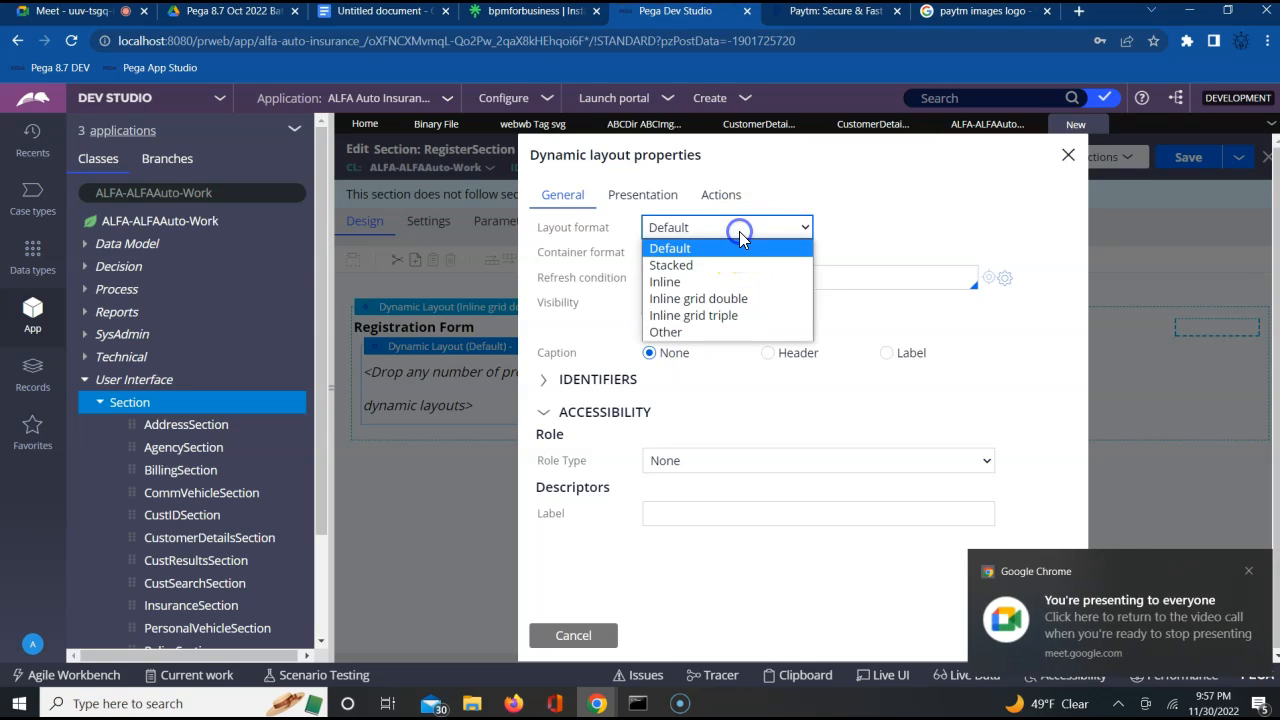
click(666, 331)
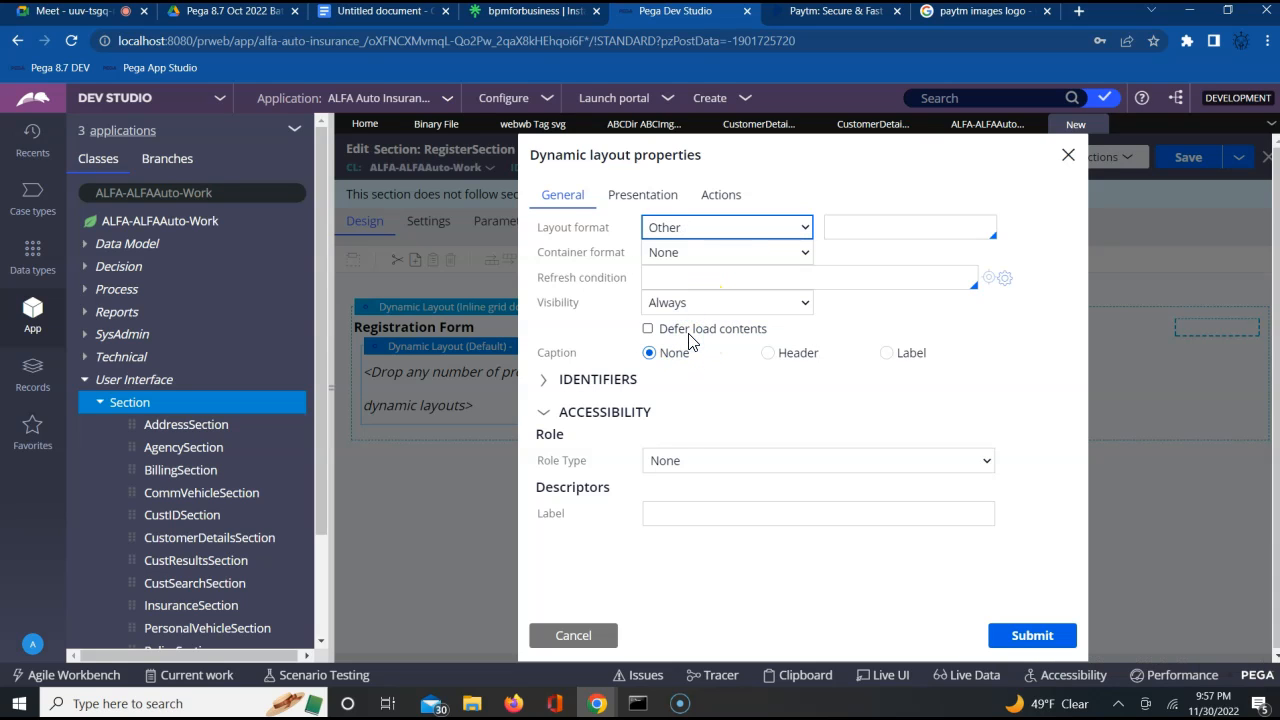
click(947, 229)
key(Down)
key(Down)
key(Down)
key(Down)
key(Down)
key(Down)
key(Down)
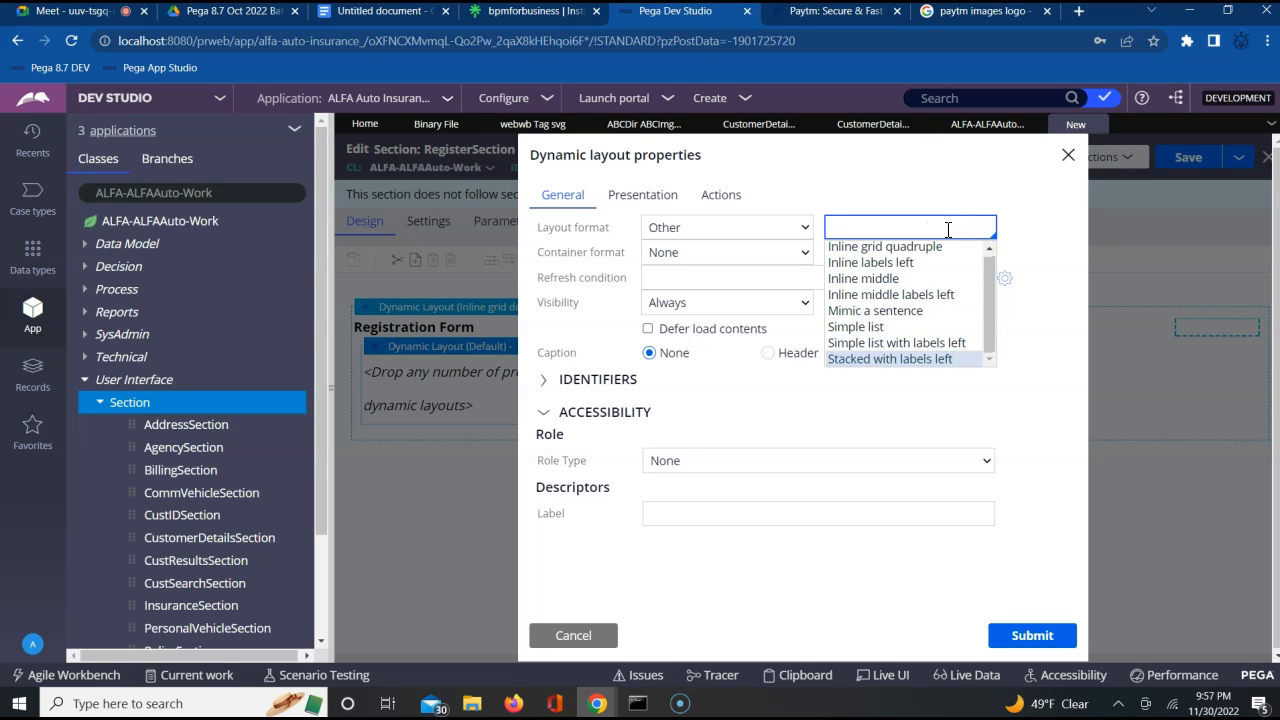
key(Return)
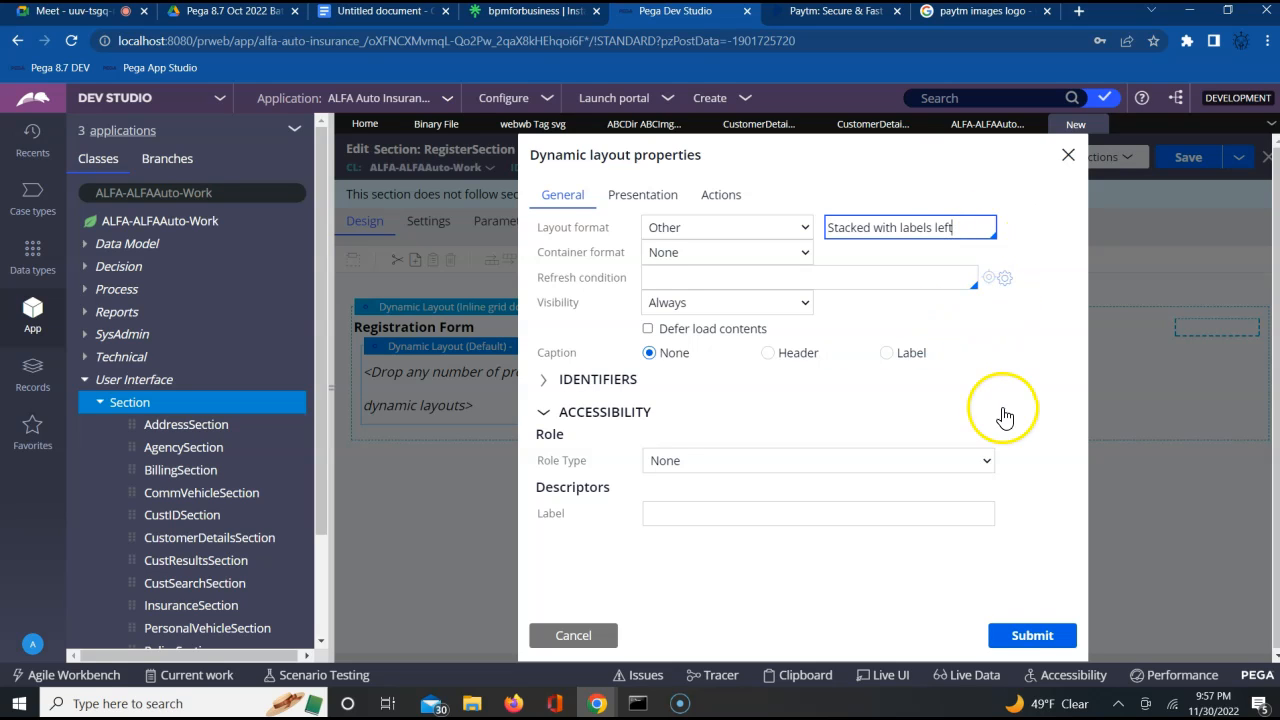
click(1023, 640)
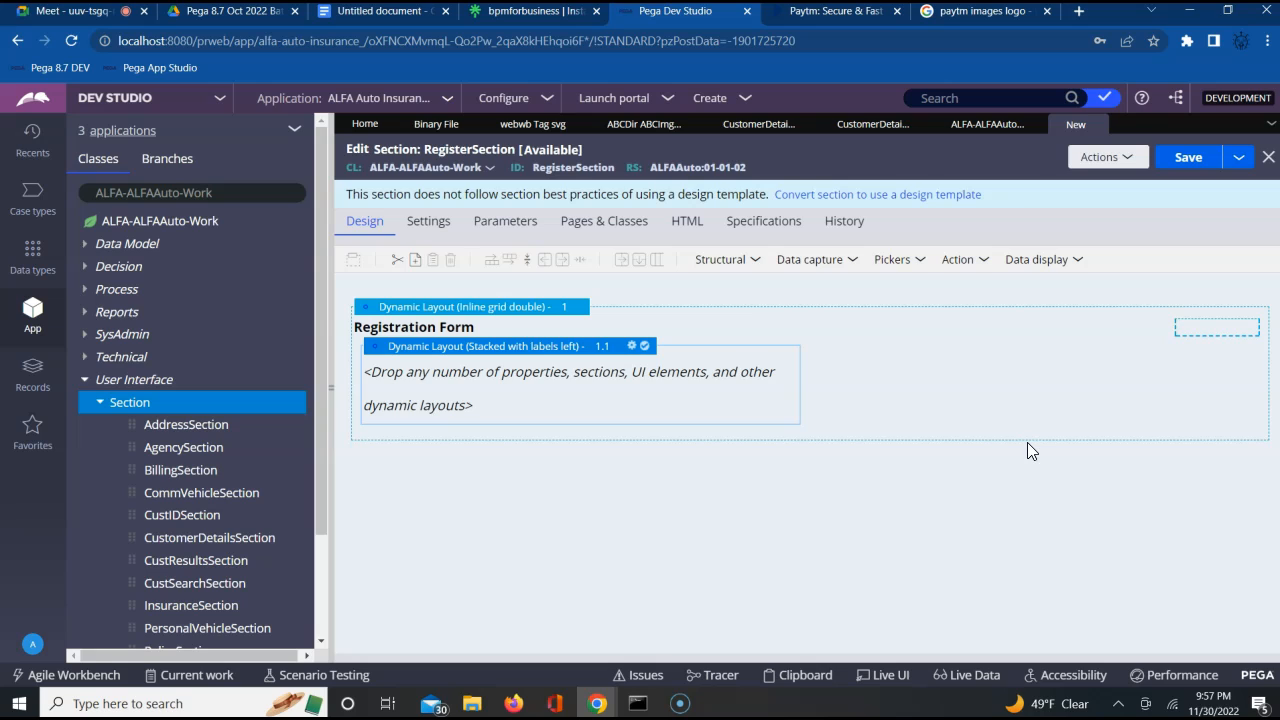
Save the RegisterSection record and check it out for further editing
click(1074, 372)
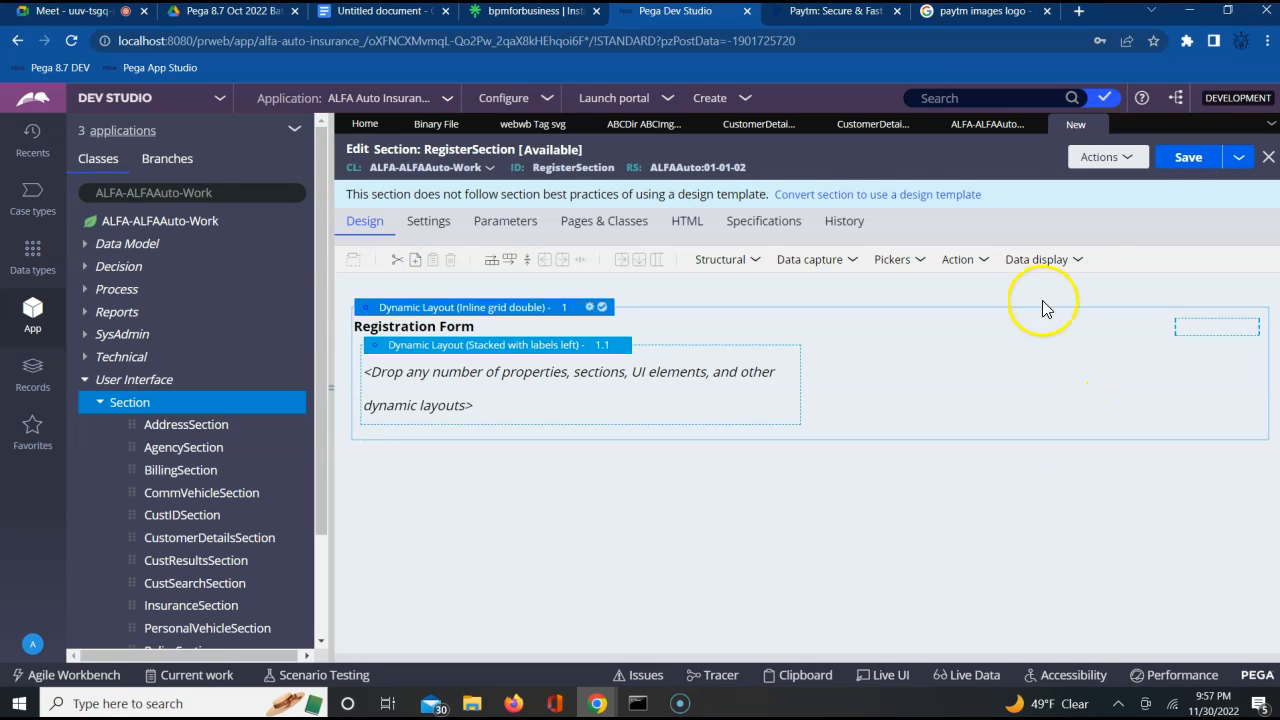
click(1188, 158)
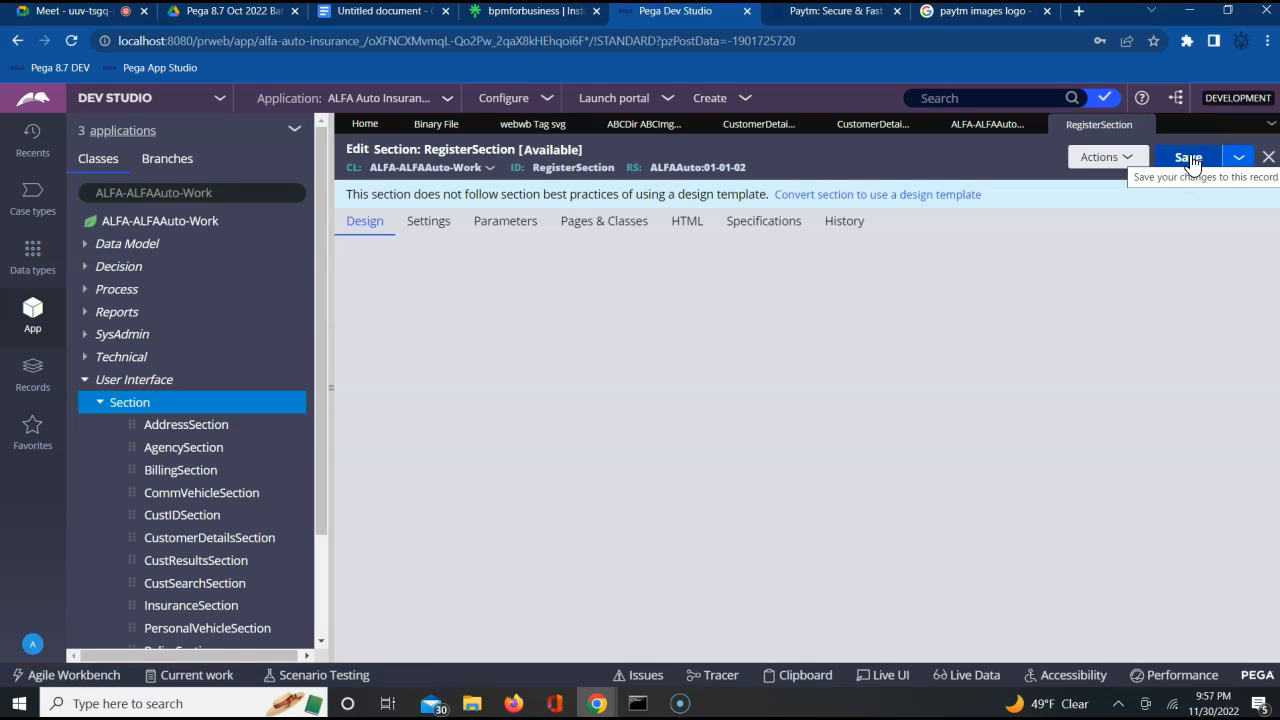
click(1188, 159)
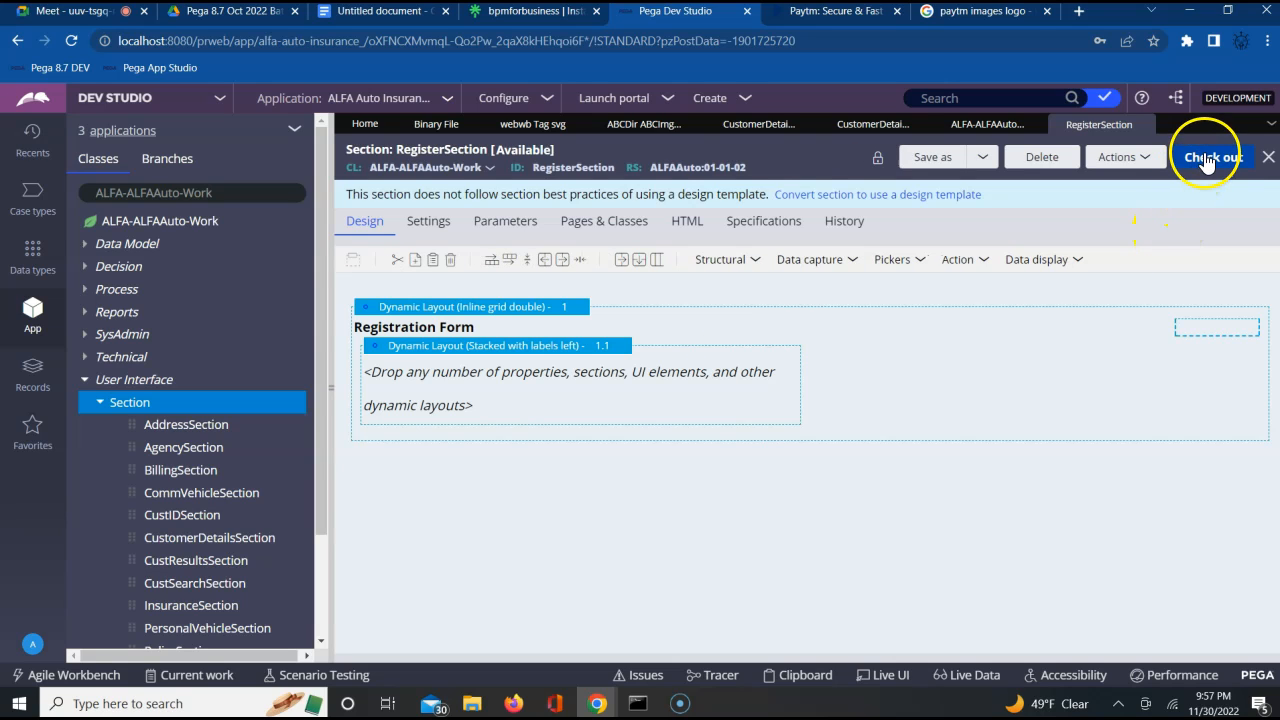
click(1206, 157)
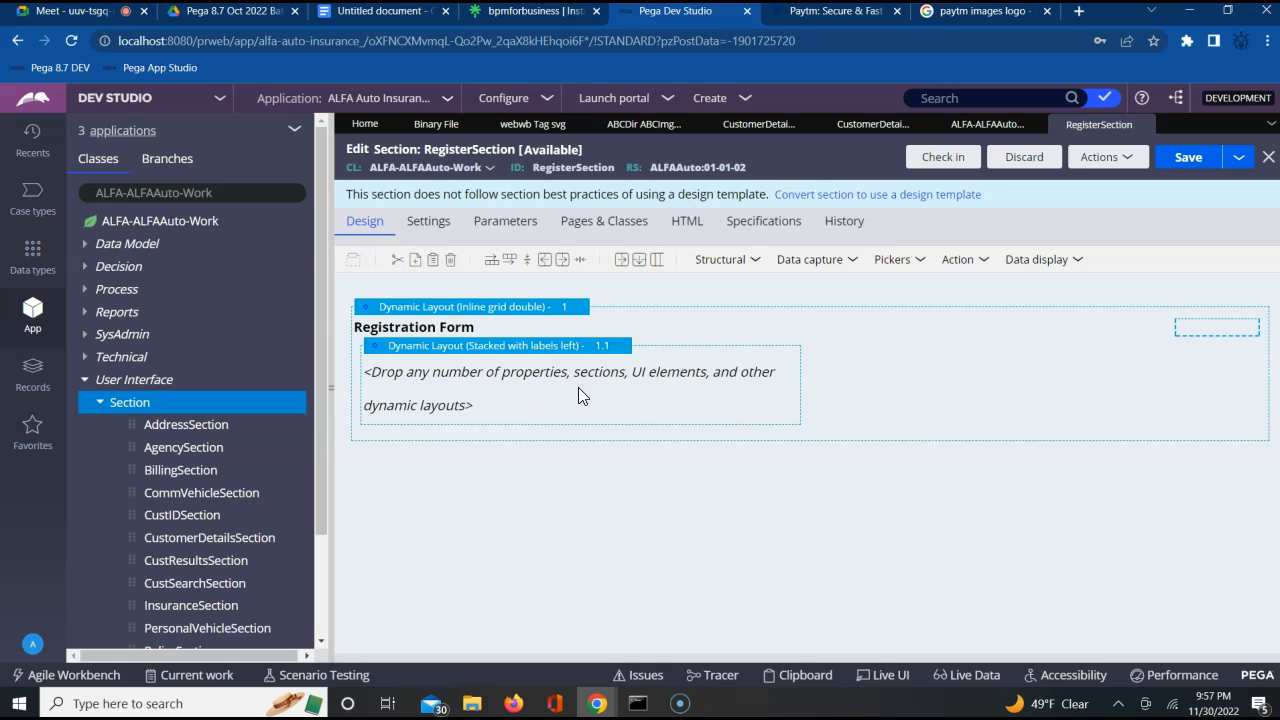
Place a Text input control inside the nested Stacked with labels left layout
click(750, 268)
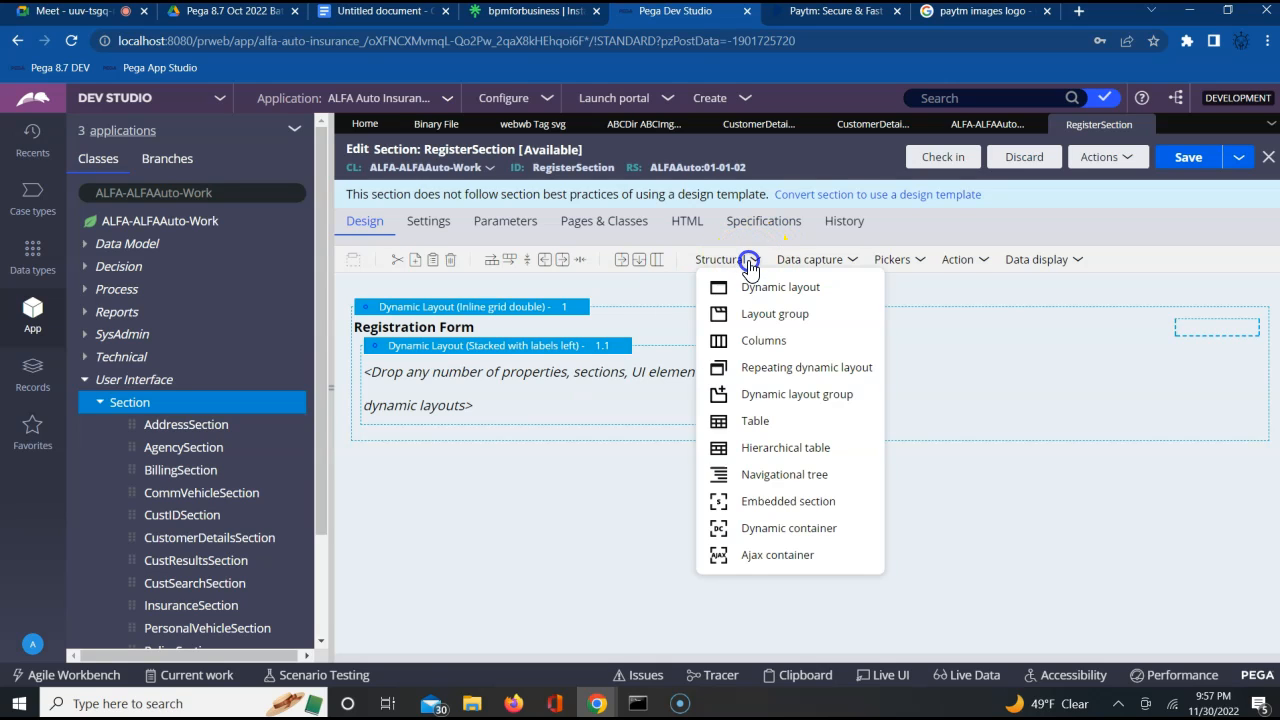
click(815, 261)
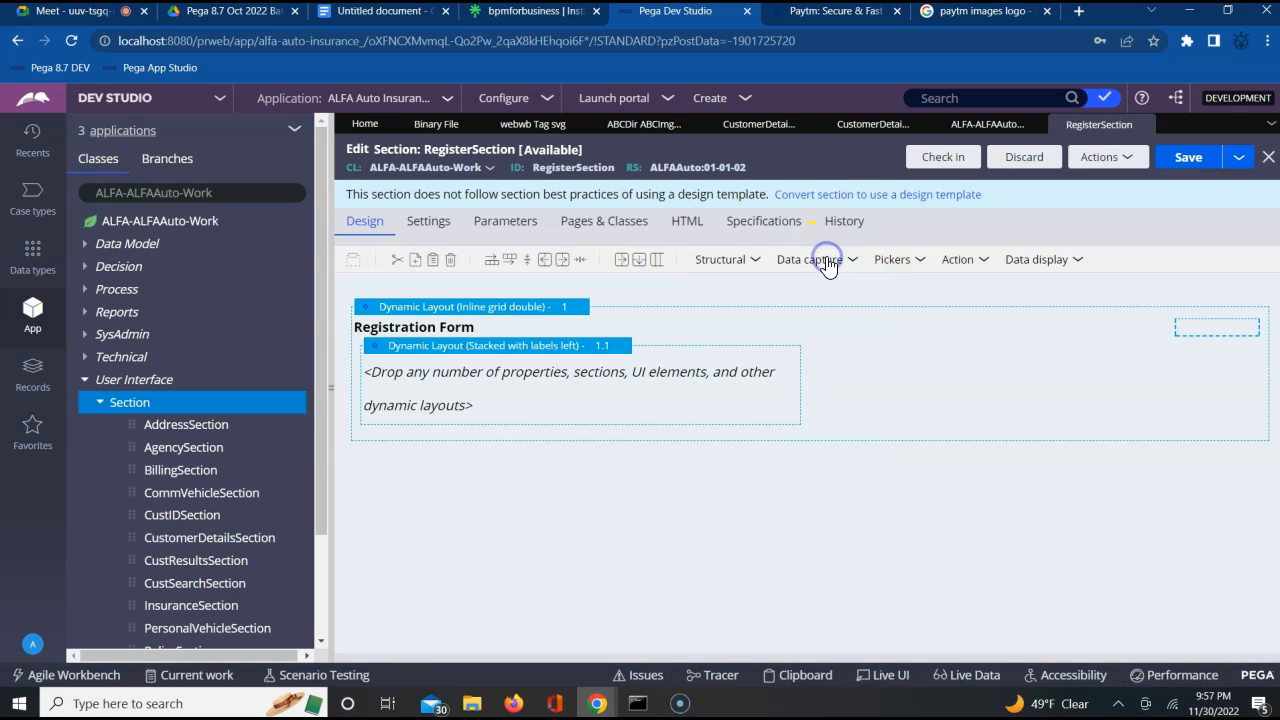
drag(836, 288, 638, 377)
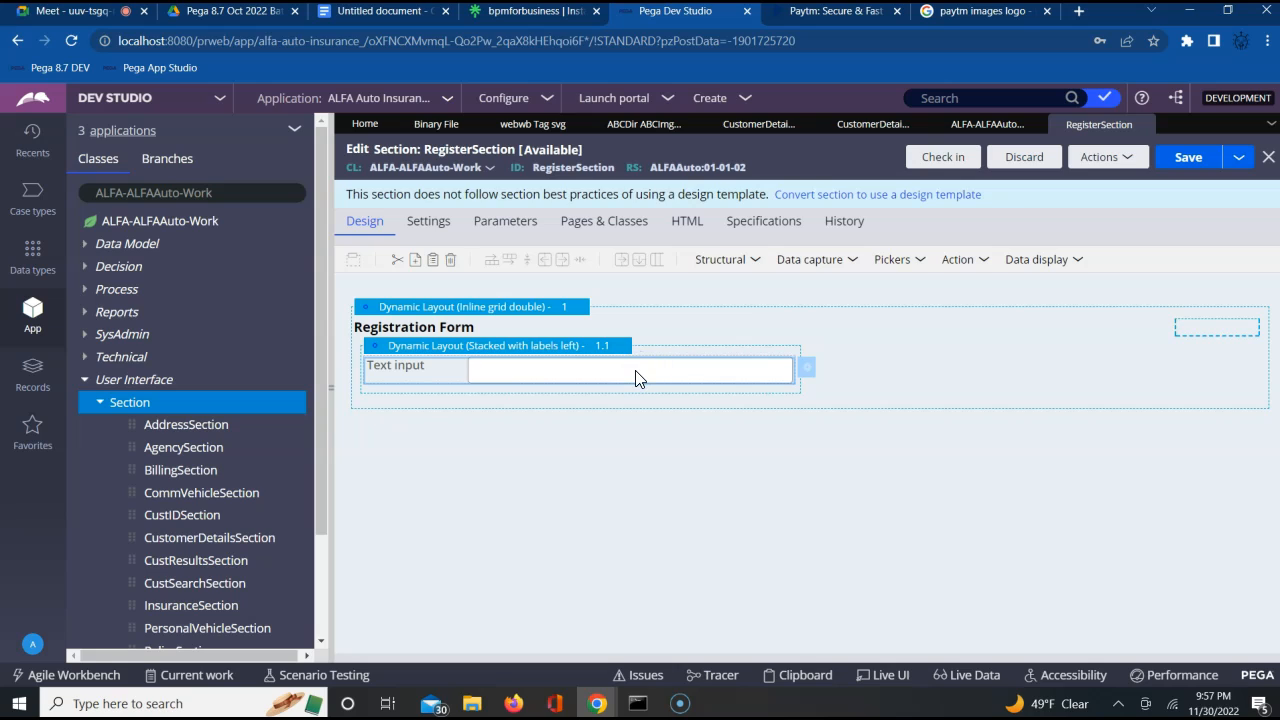
Copy the text input and paste three duplicates below it in the nested layout
right_click(636, 378)
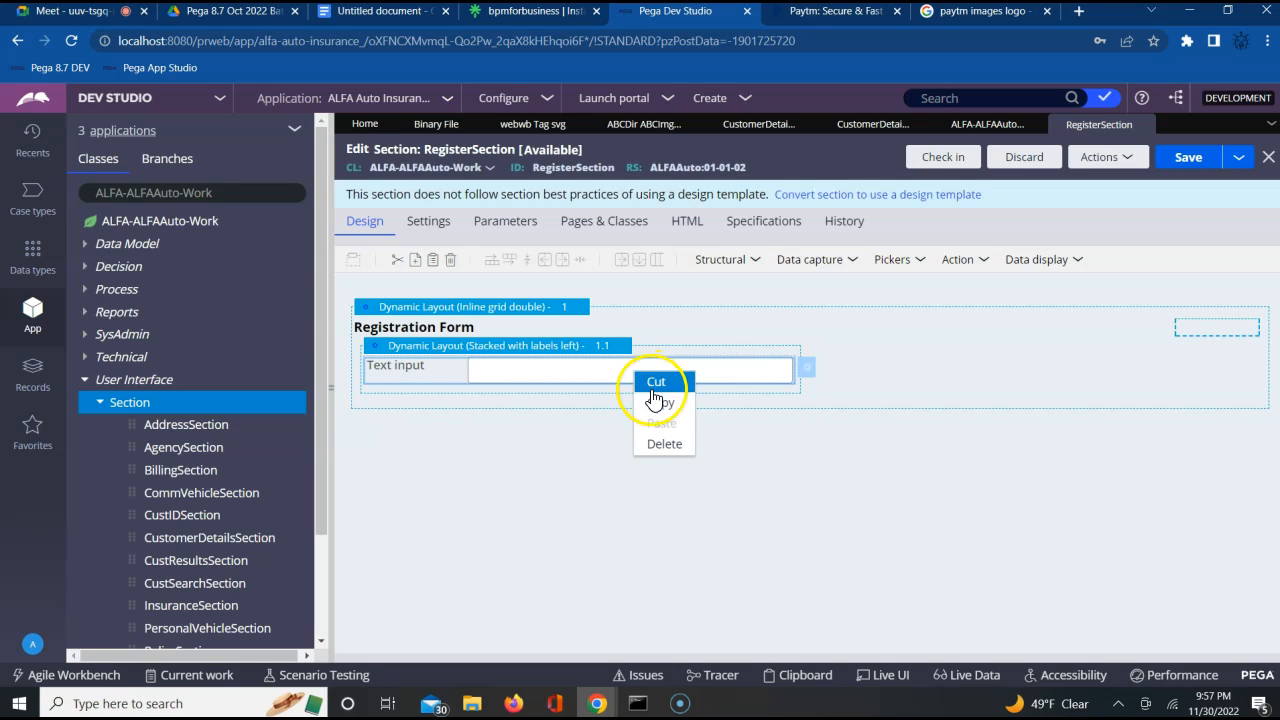
click(652, 403)
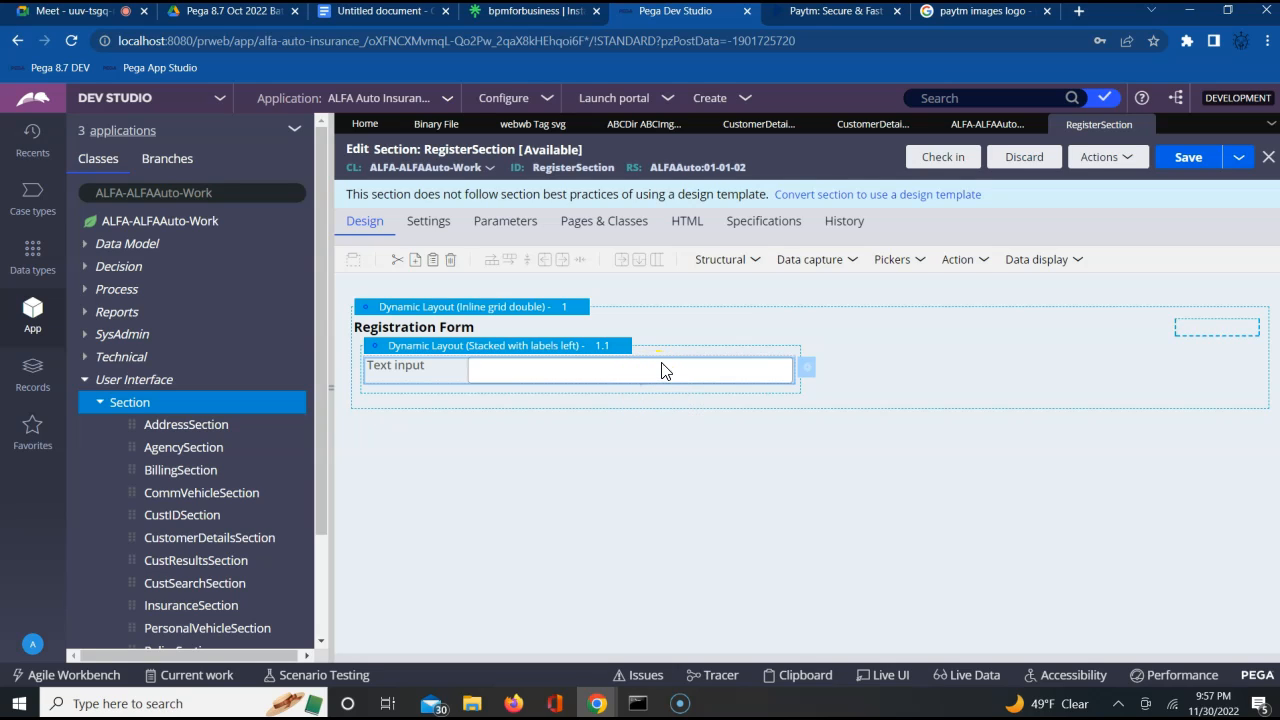
right_click(663, 367)
click(684, 416)
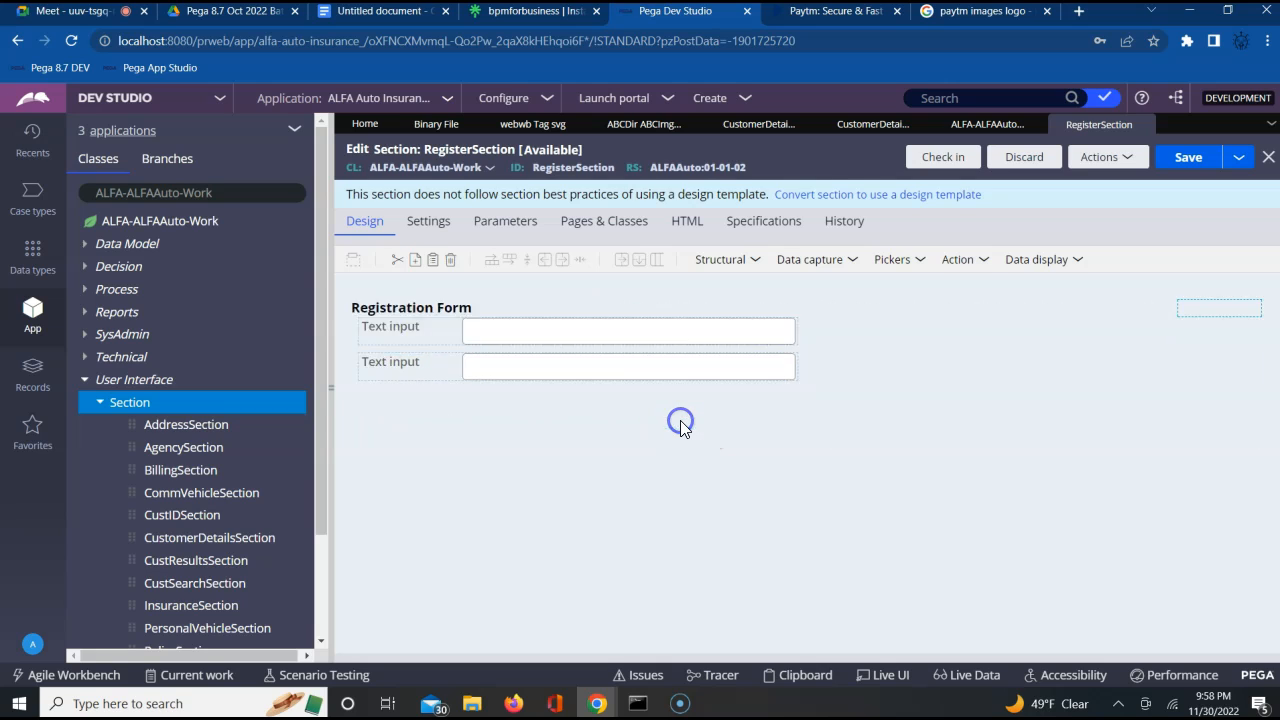
right_click(659, 405)
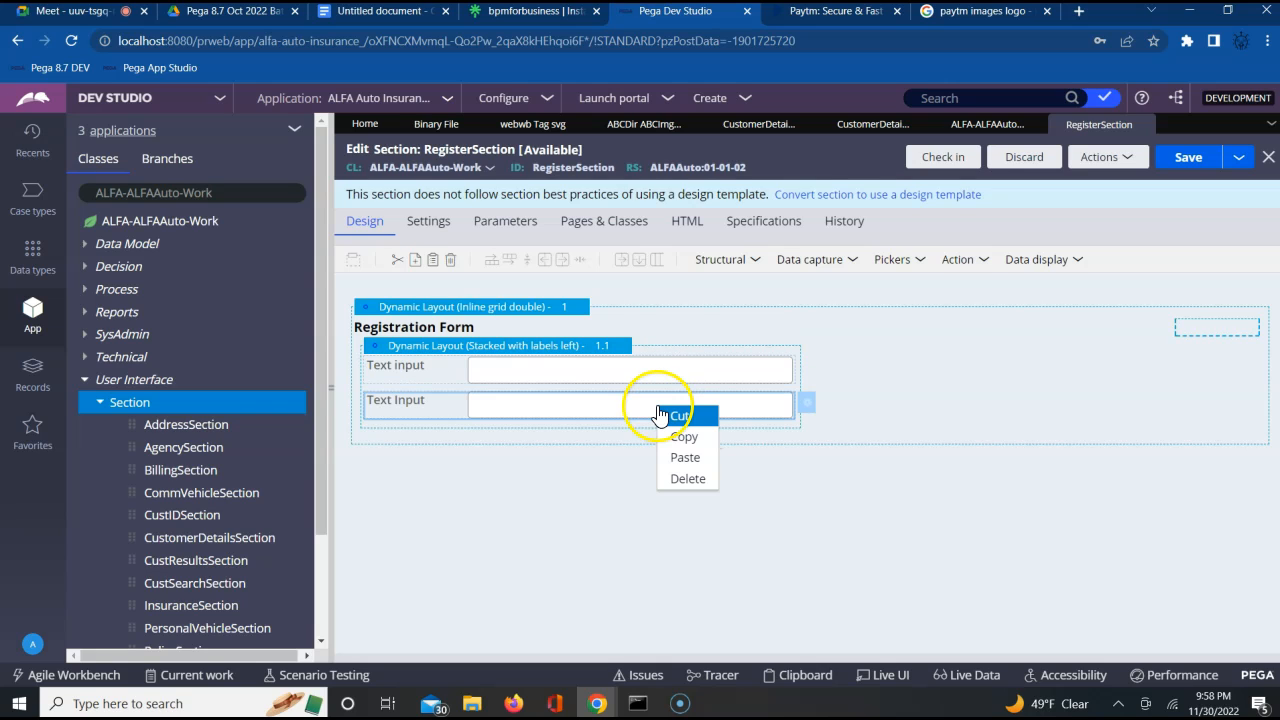
click(677, 456)
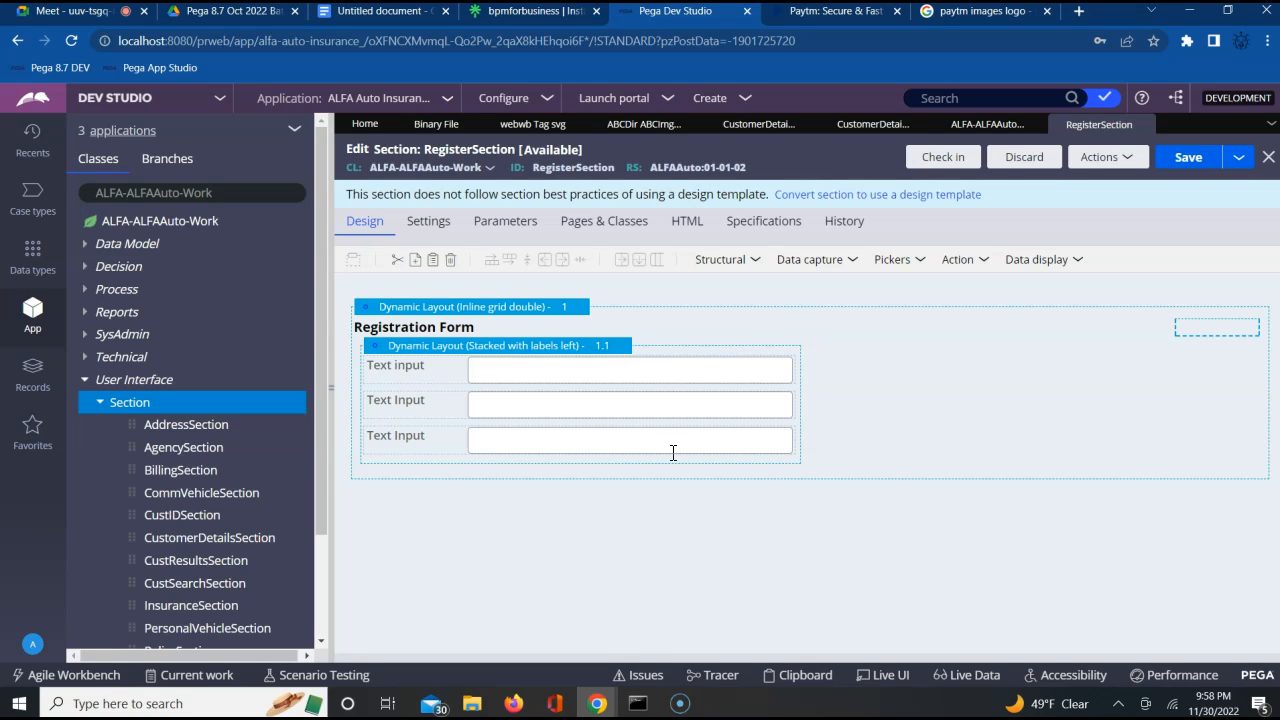
click(673, 453)
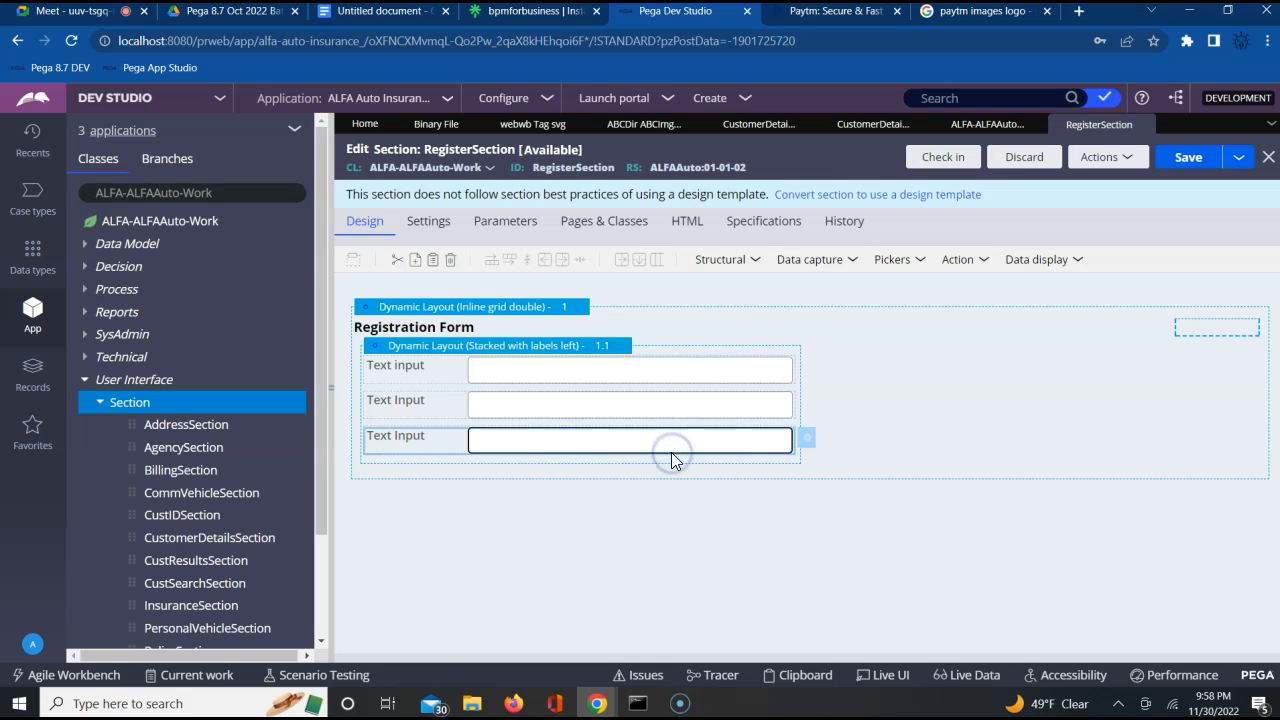
right_click(671, 452)
click(699, 505)
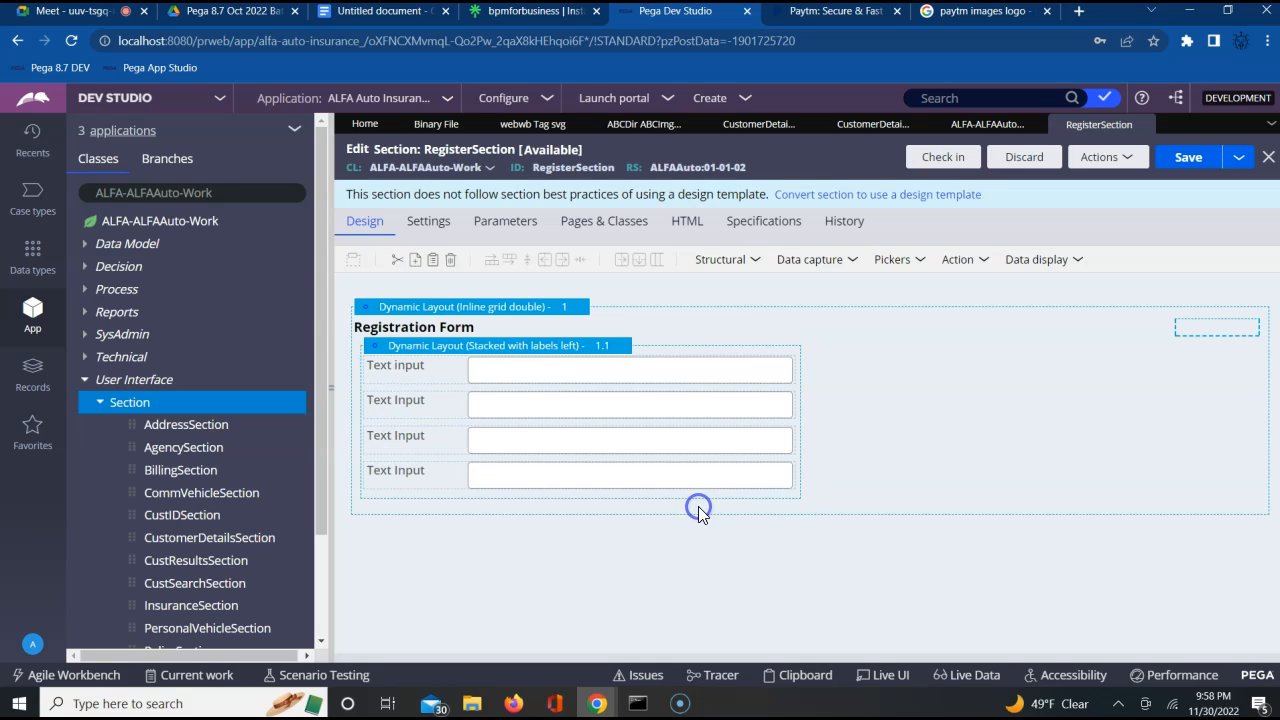
Paste two more copies of the text input so the nested layout has six text inputs
click(692, 474)
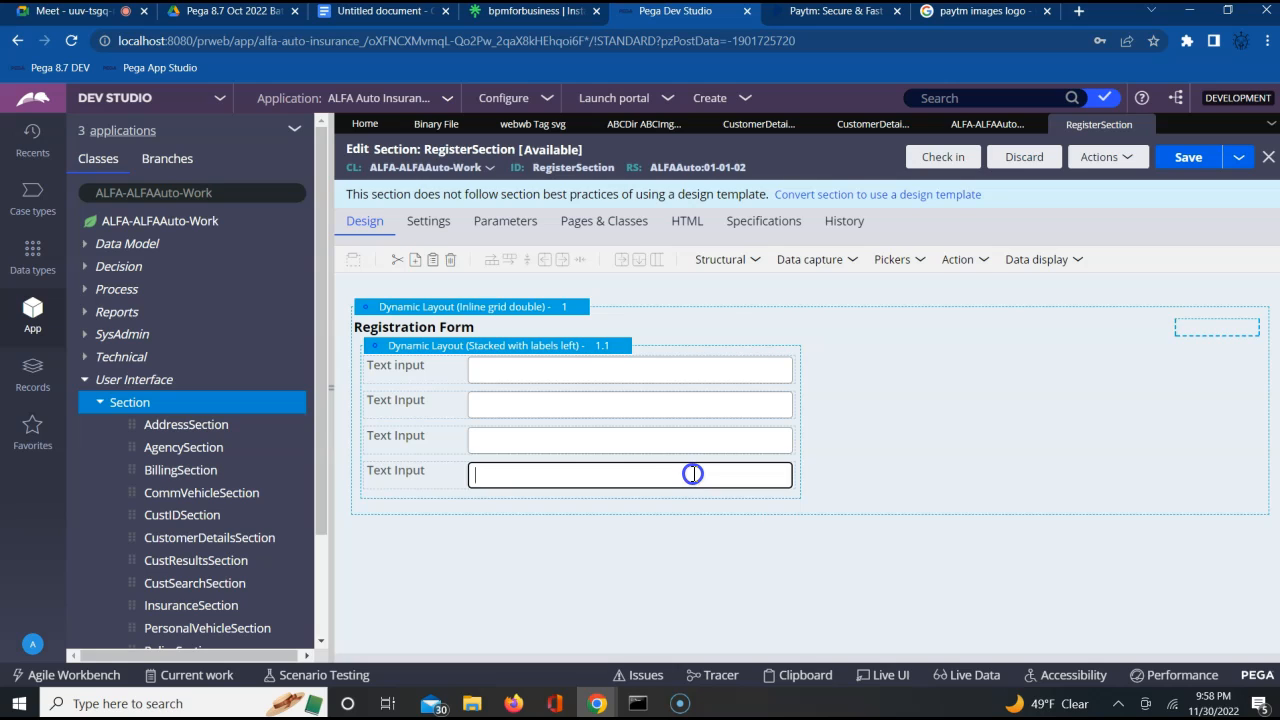
right_click(692, 473)
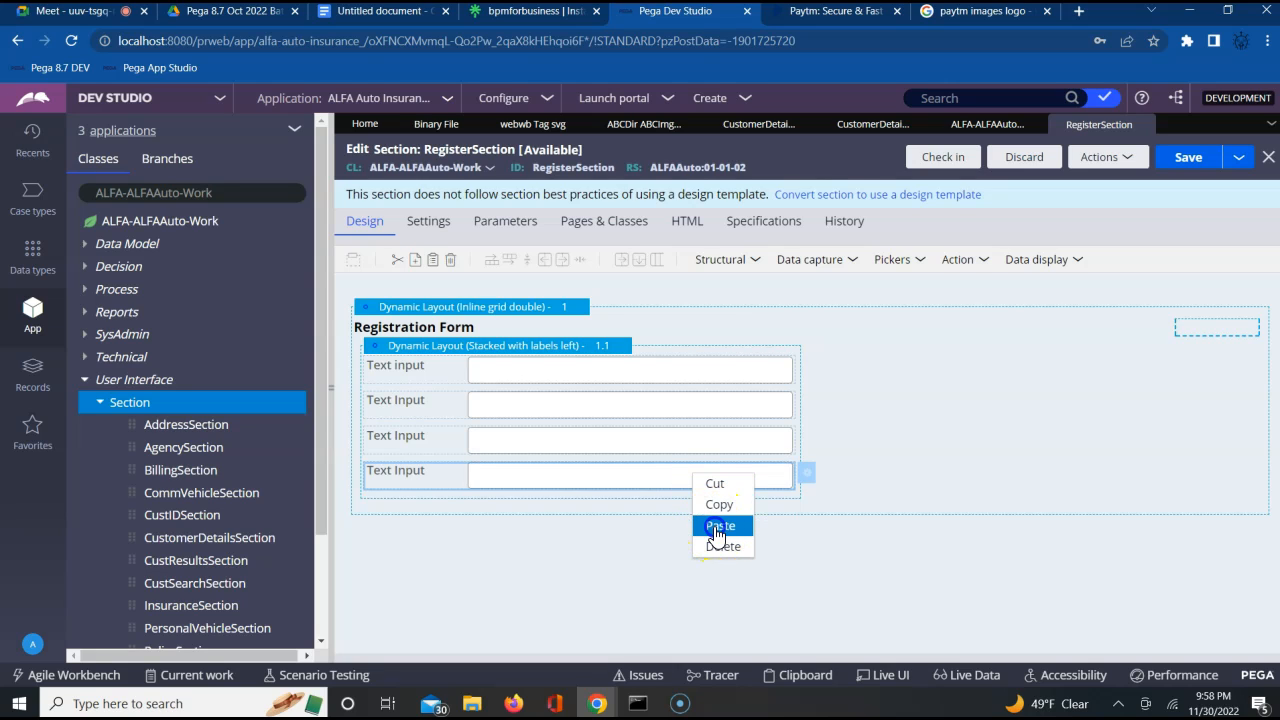
click(716, 528)
click(674, 513)
right_click(675, 514)
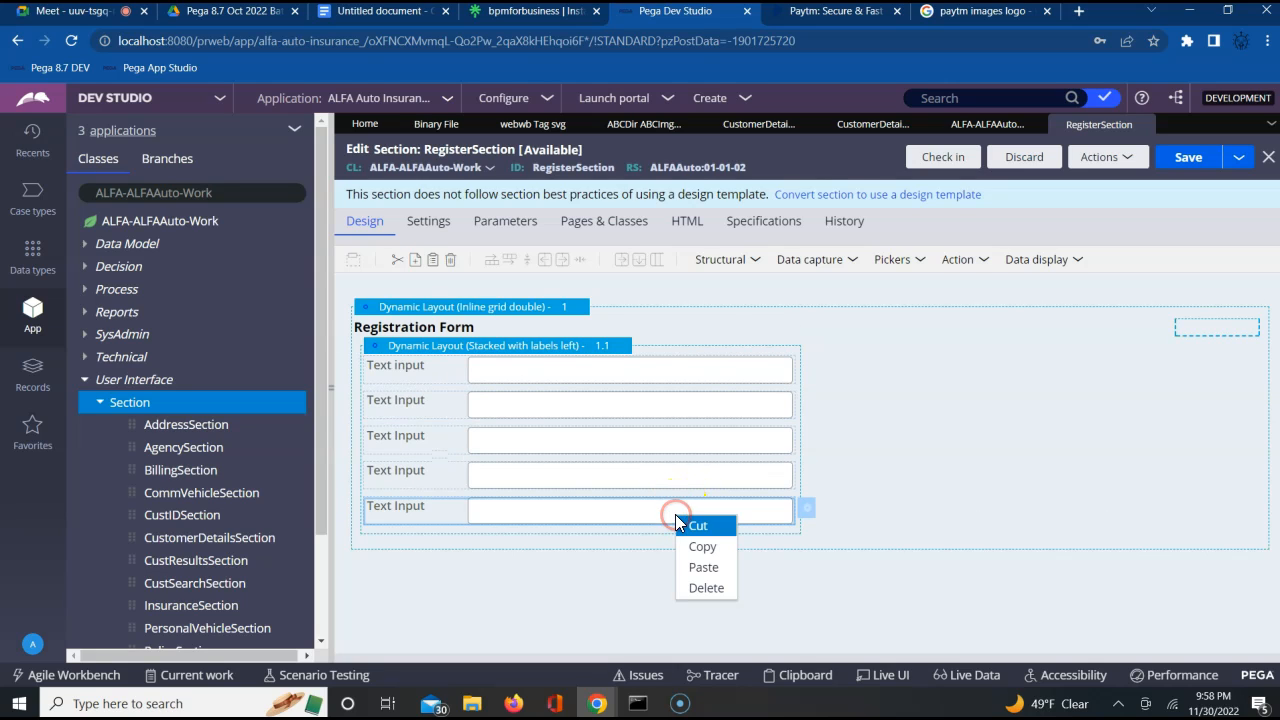
click(690, 549)
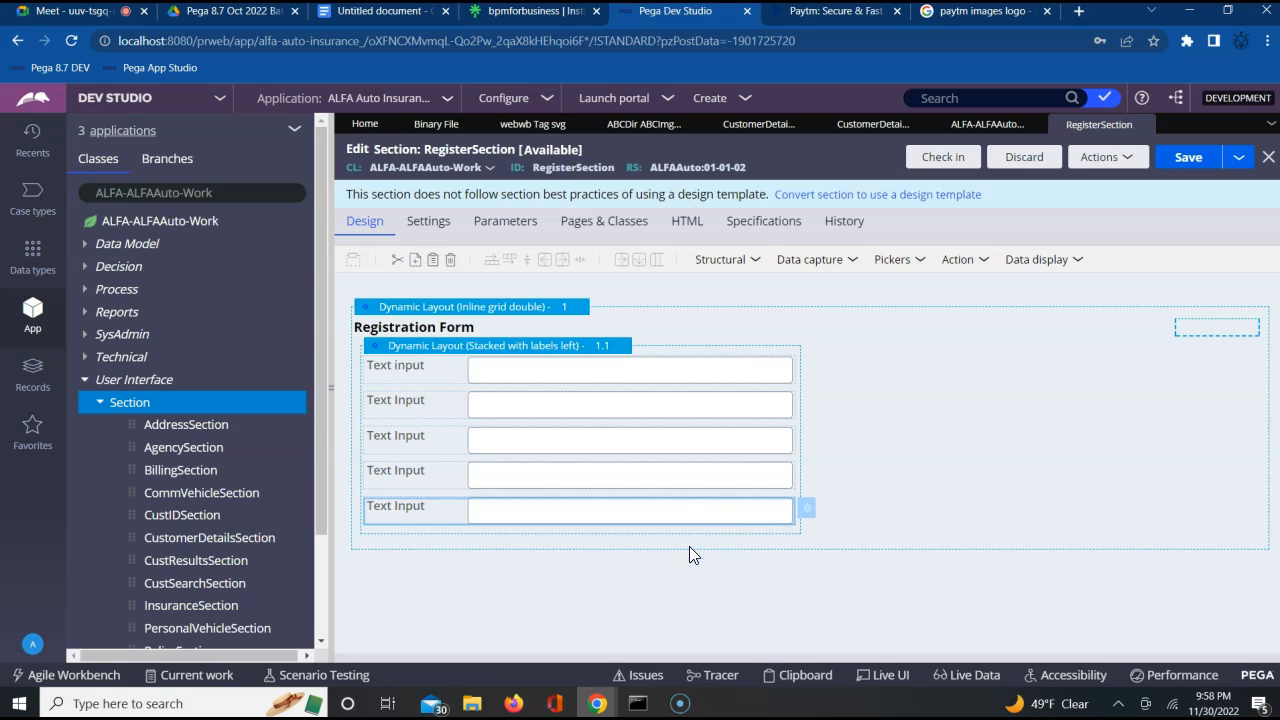
right_click(695, 514)
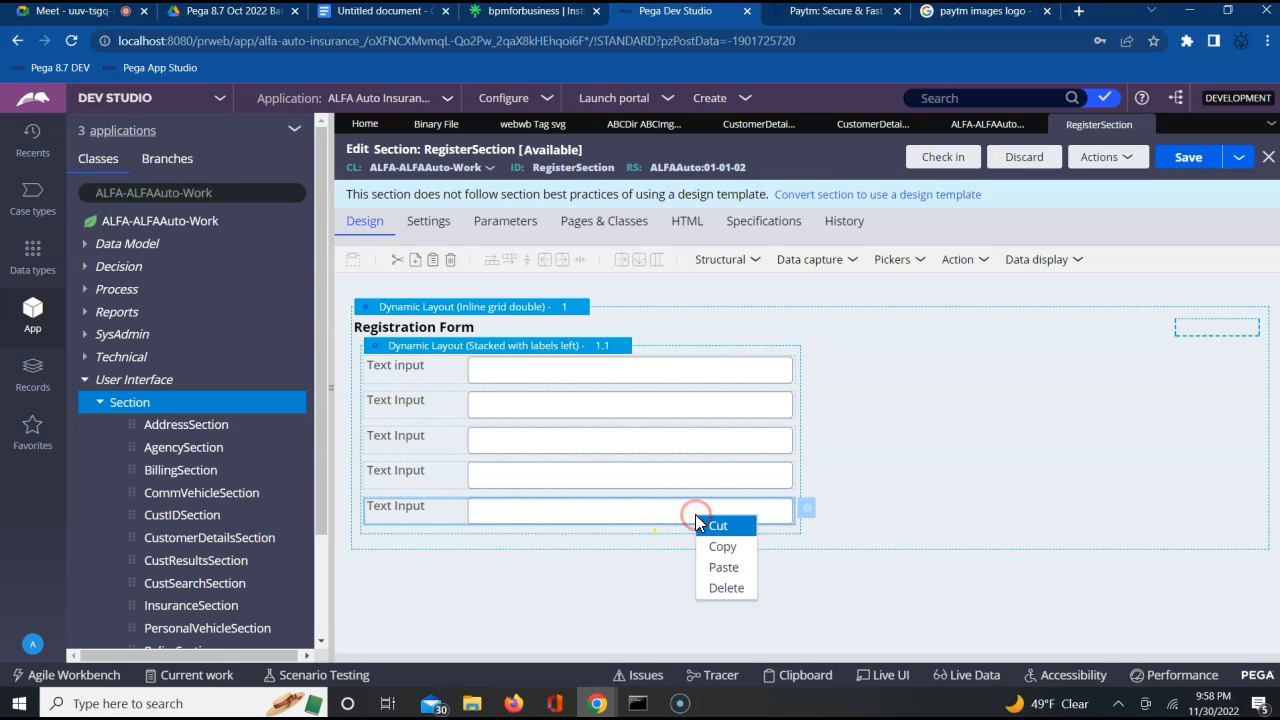
click(714, 568)
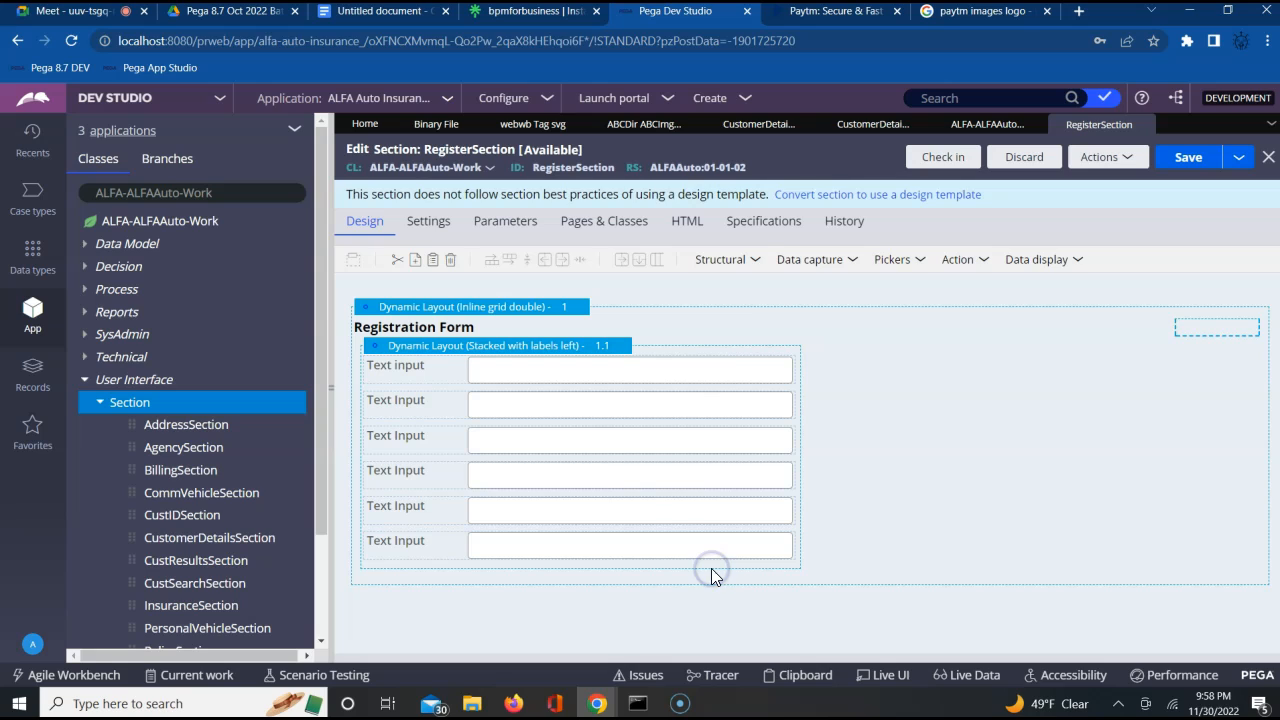
Bind the first text input to the property .FName and submit its cell properties
click(683, 375)
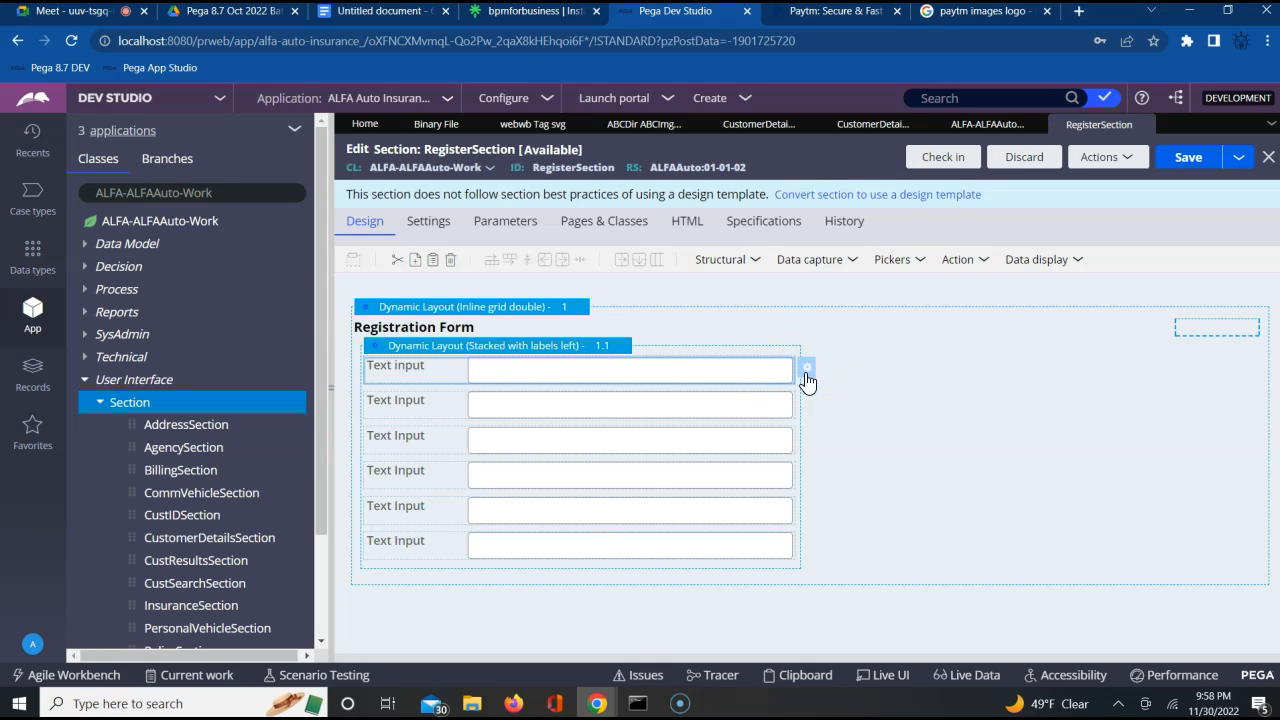
click(808, 372)
click(718, 247)
text(.)
key(Down)
key(Down)
key(Down)
key(Down)
key(Down)
key(Down)
key(Down)
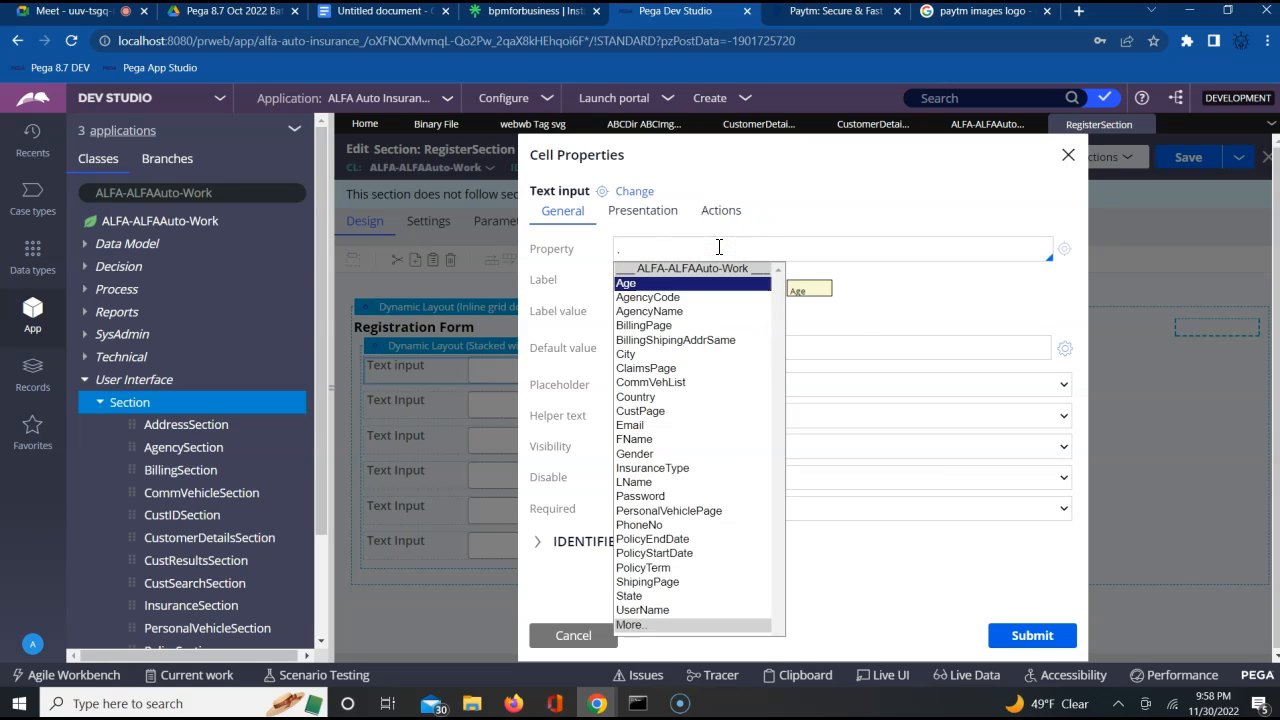
key(Down)
key(Down)
key(Down)
key(Down)
key(Down)
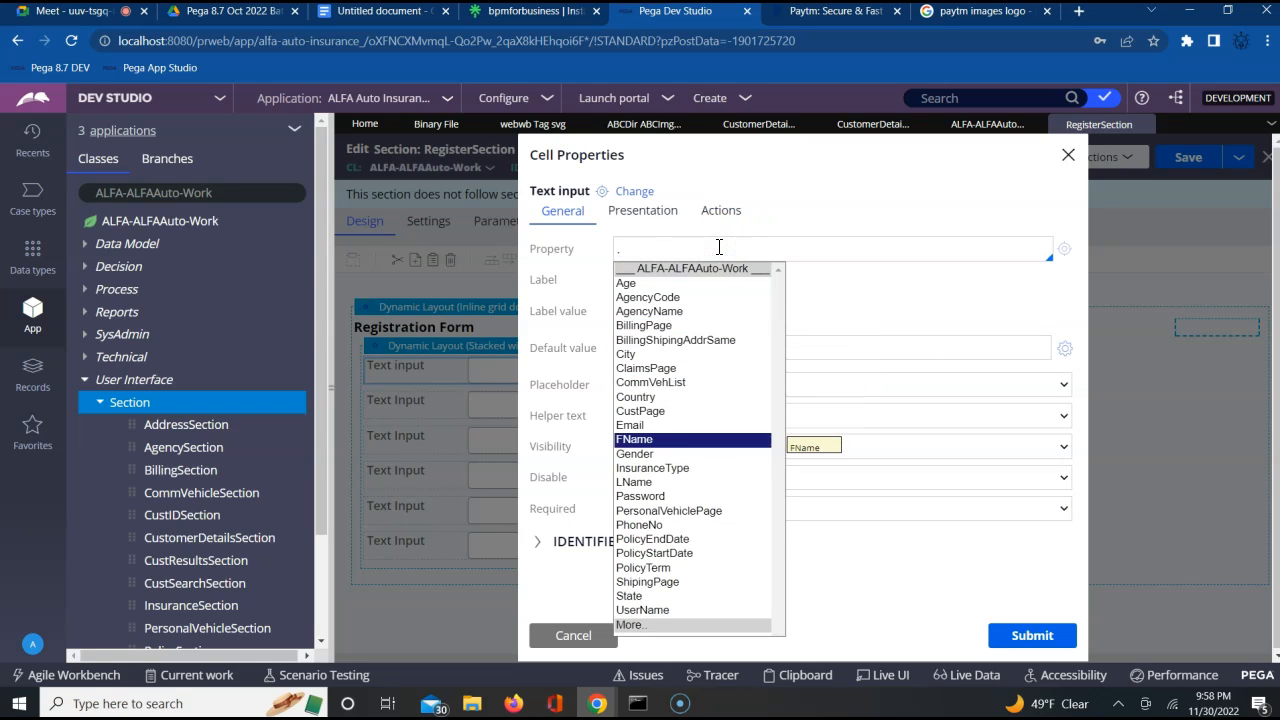
key(Return)
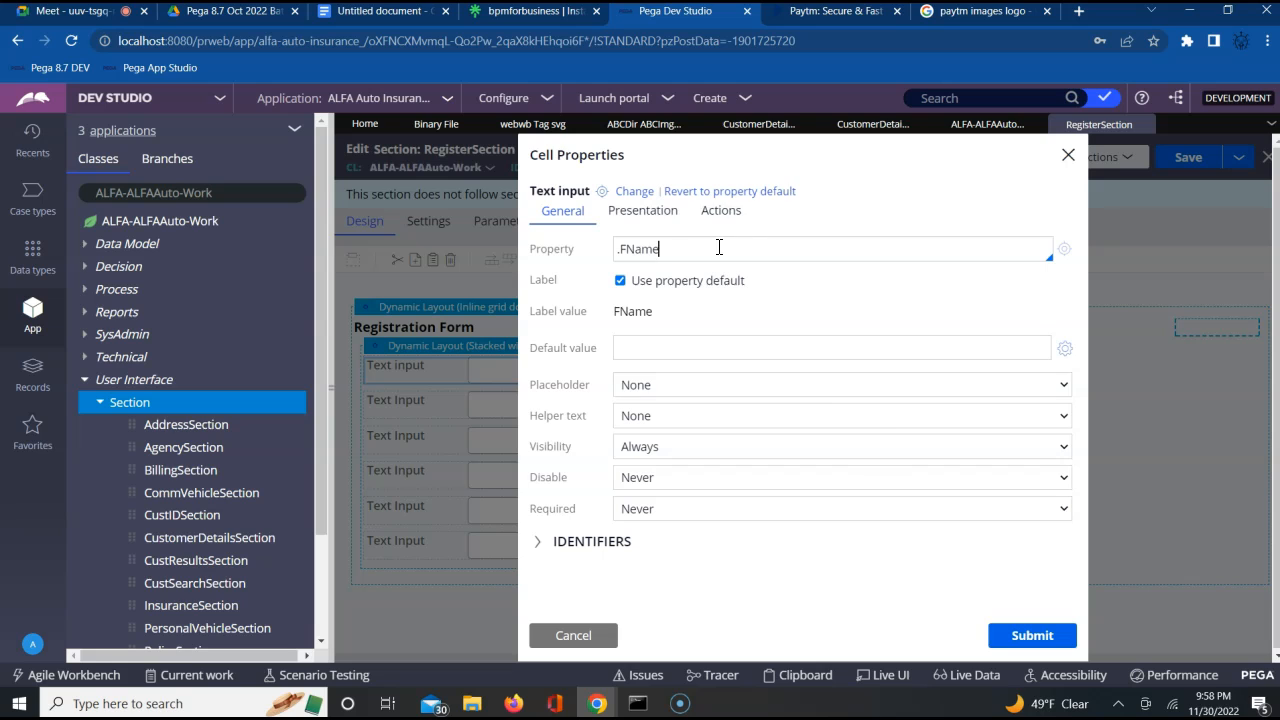
click(1036, 636)
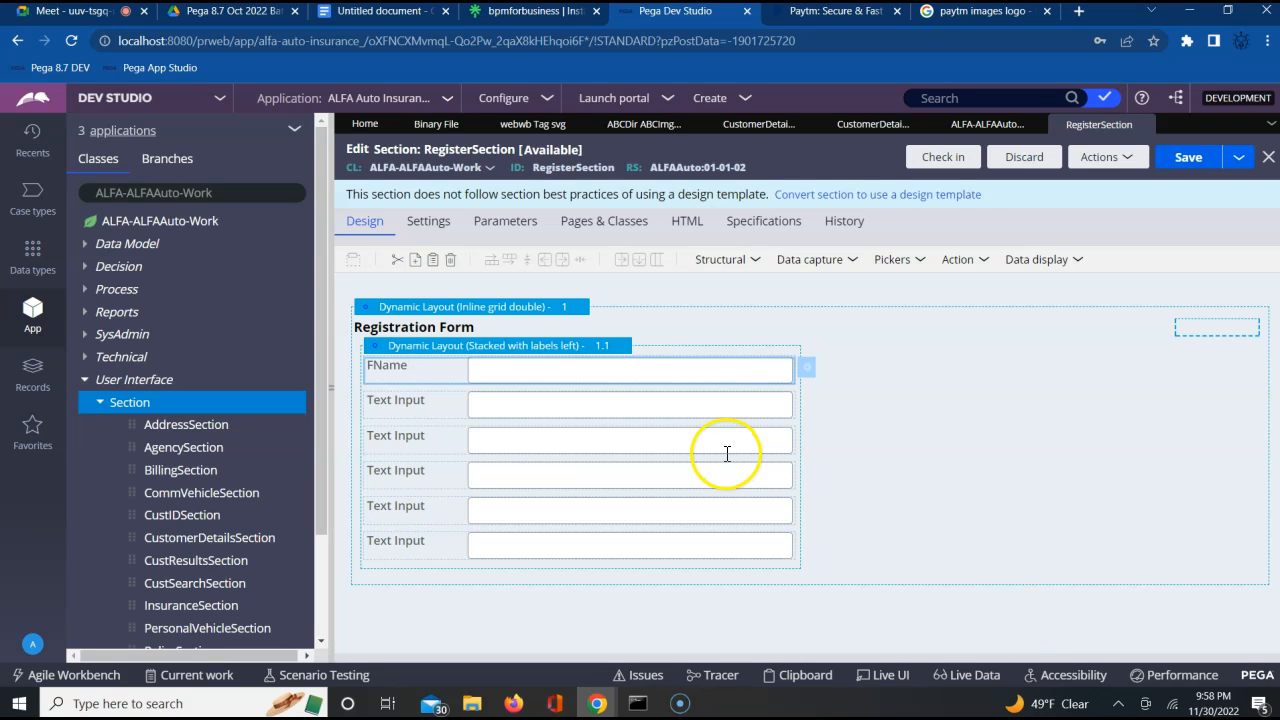
Bind the second text input of the registration form to the property .LName and submit its cell properties
click(735, 405)
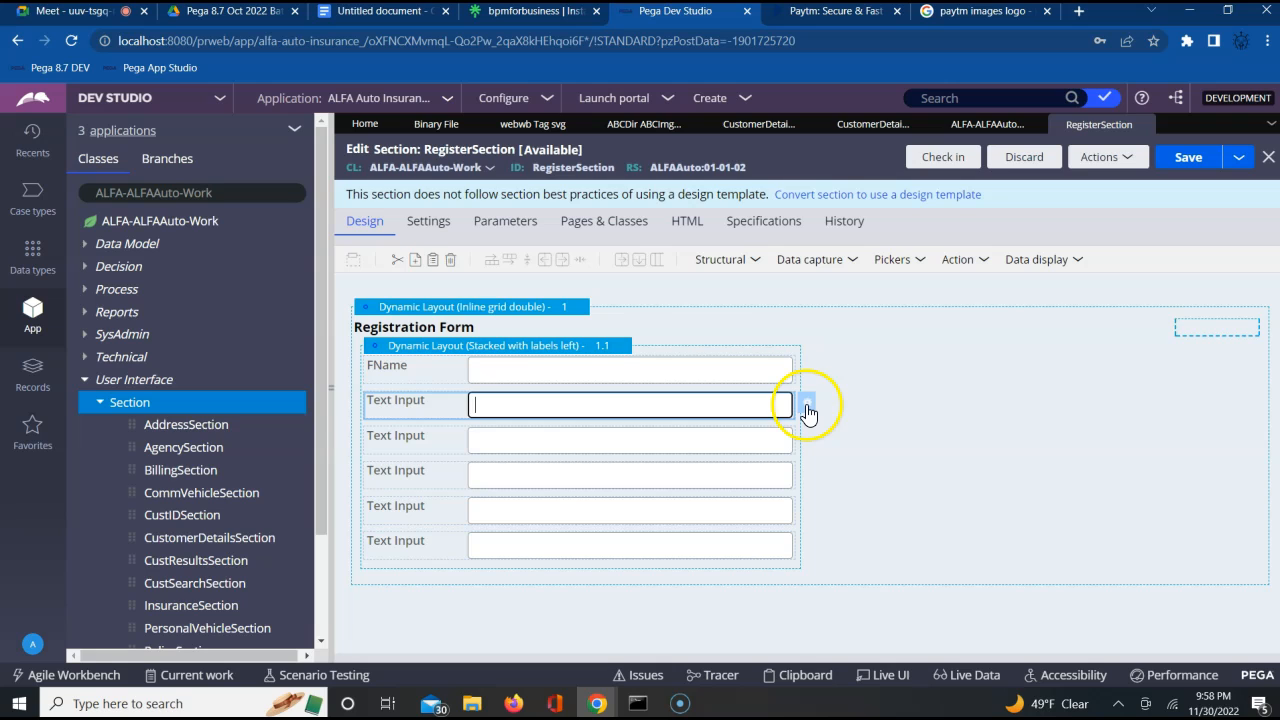
click(807, 409)
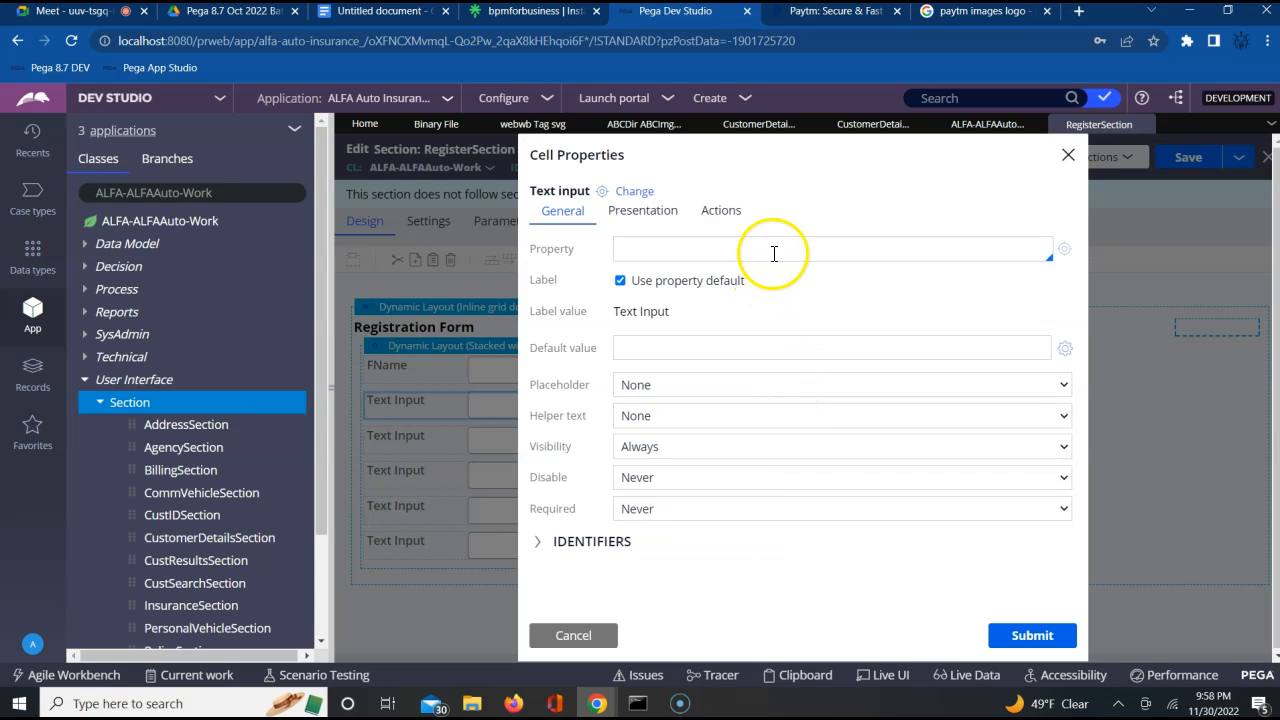
click(775, 249)
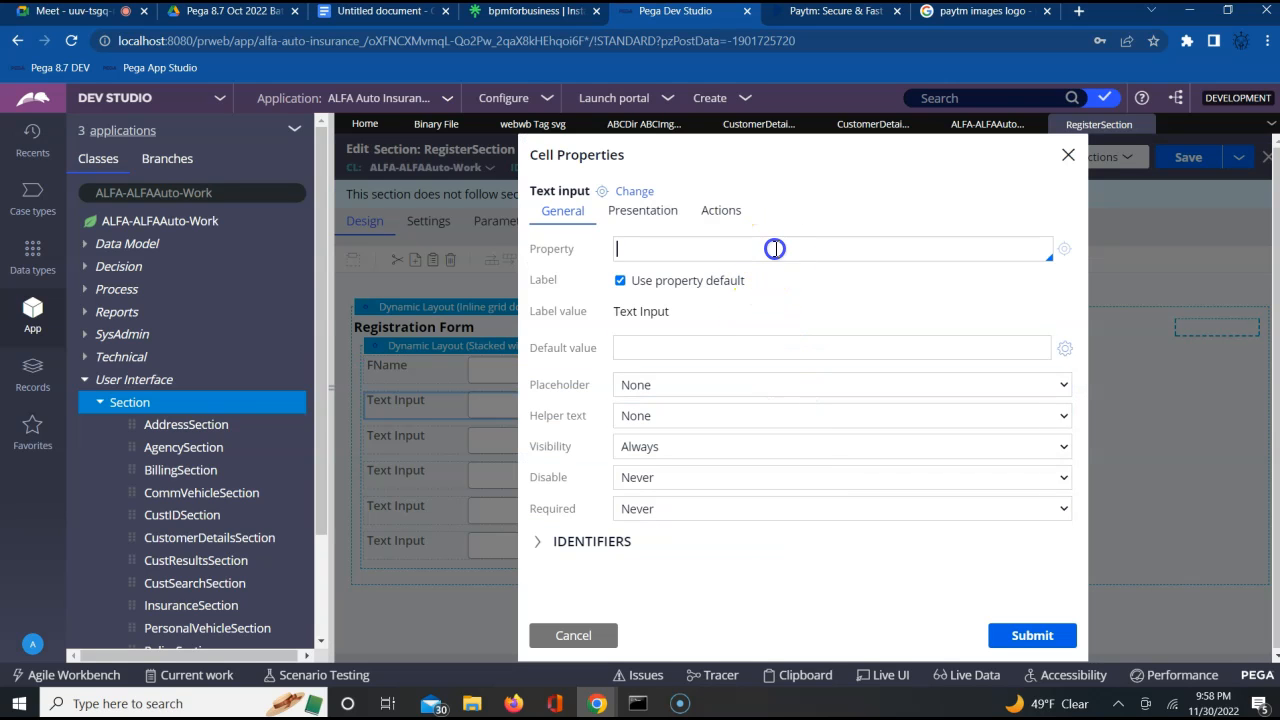
text(.)
key(Down)
key(Down)
key(Down)
key(Down)
key(Down)
key(Down)
key(Down)
key(Down)
key(Down)
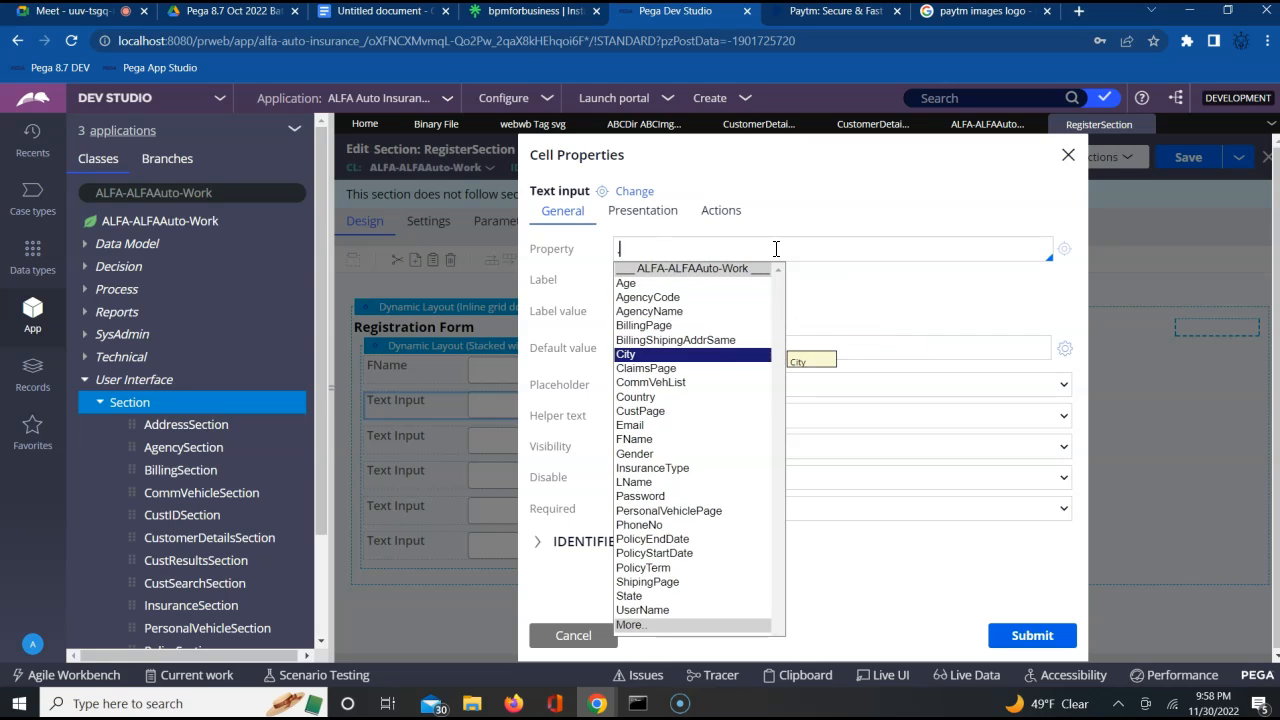
key(Down)
key(Down)
key(Down)
key(Down)
key(Down)
key(Down)
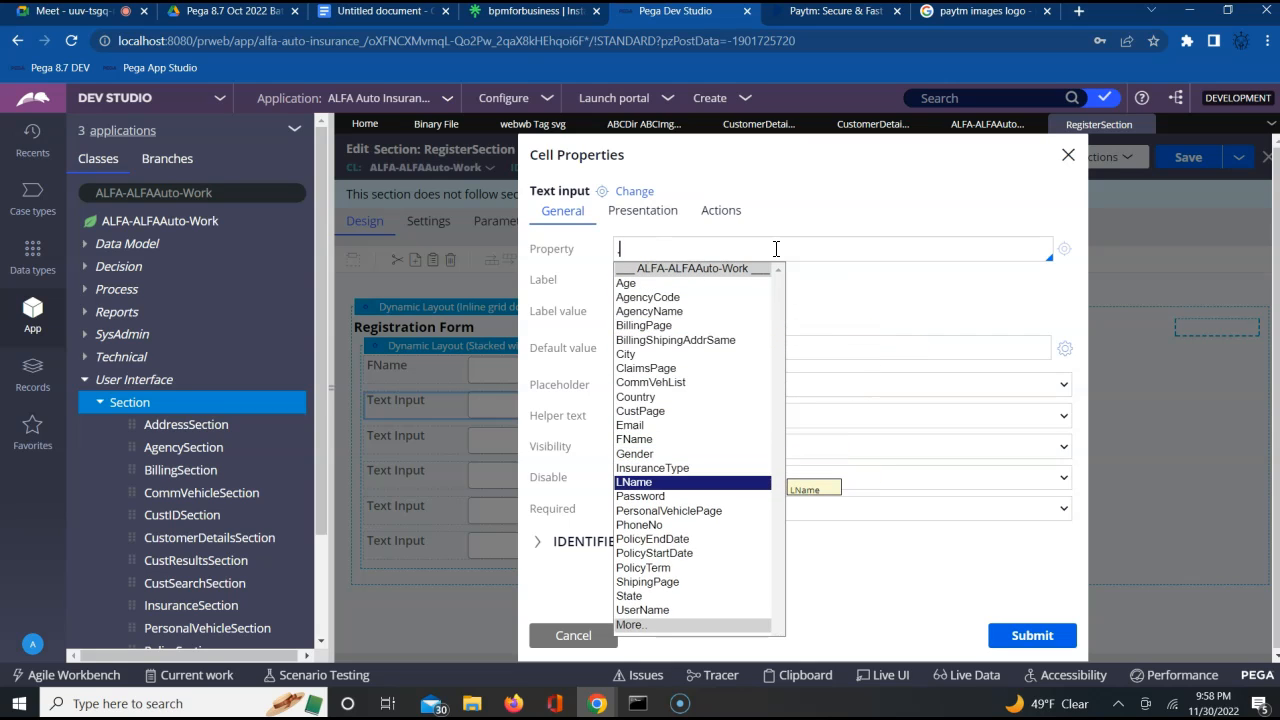
key(Return)
click(1030, 635)
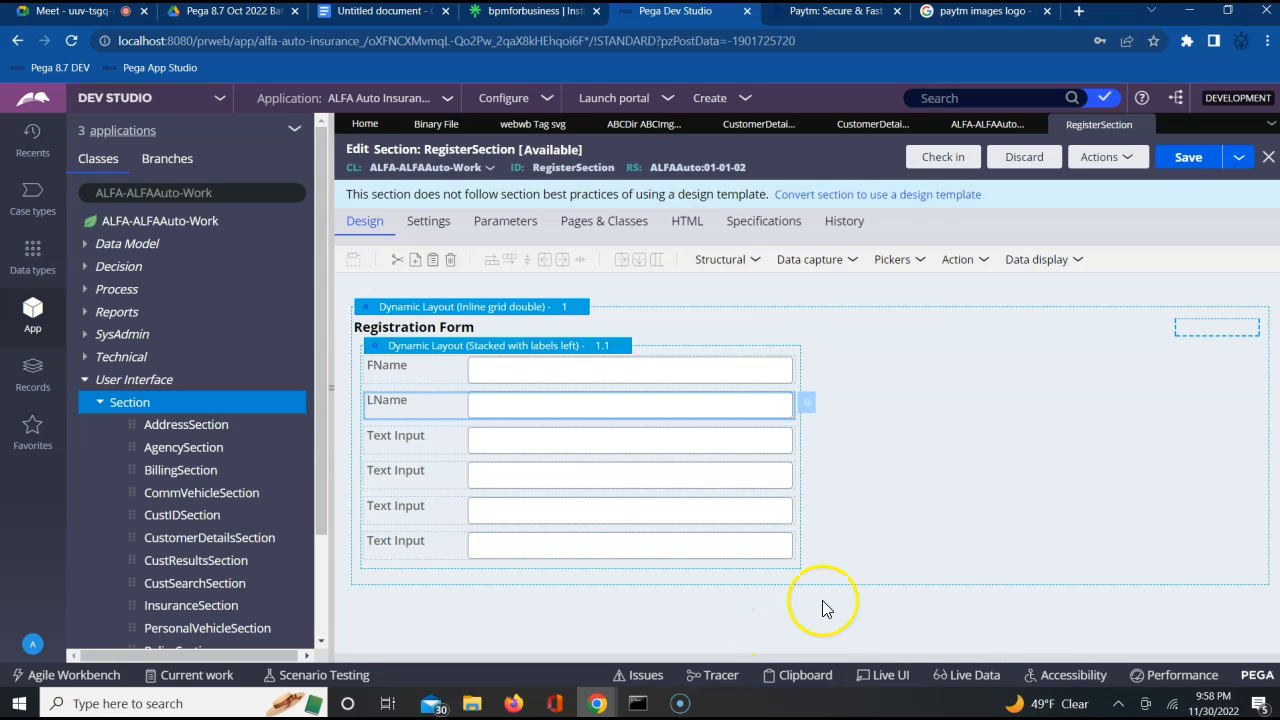
Bind the third text input to the property .Email and submit its cell properties
click(771, 444)
click(808, 444)
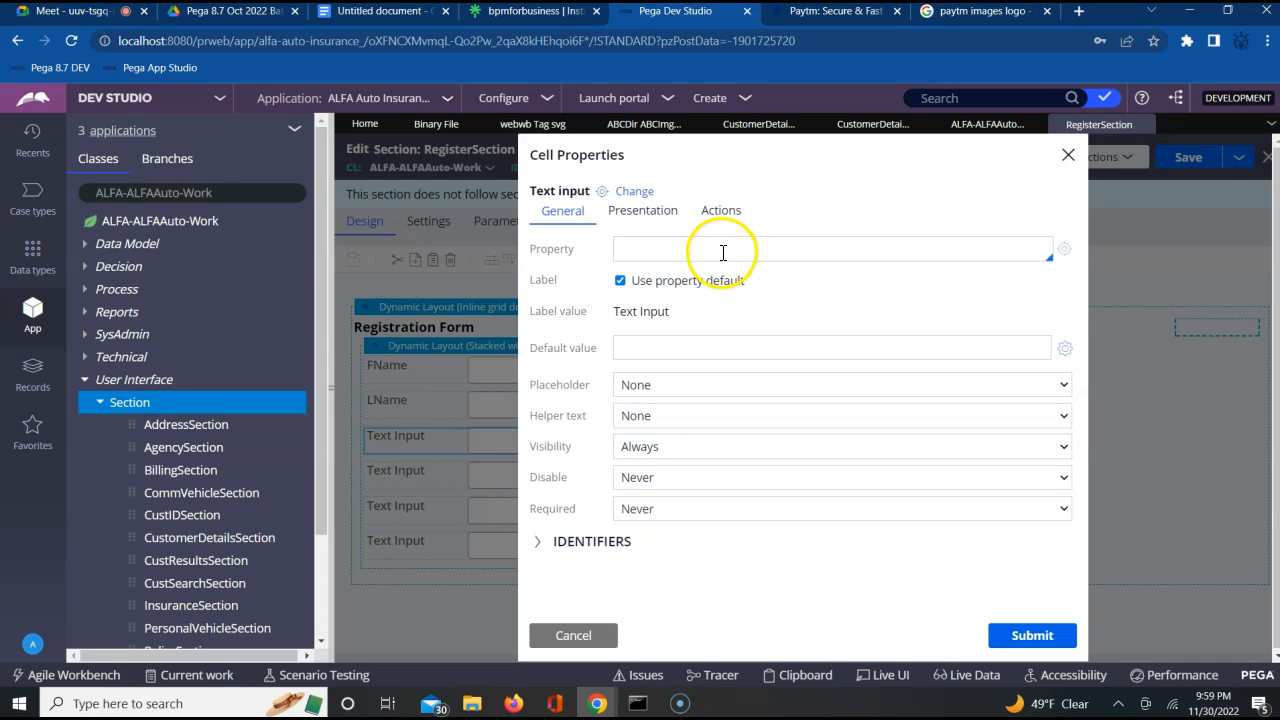
click(722, 252)
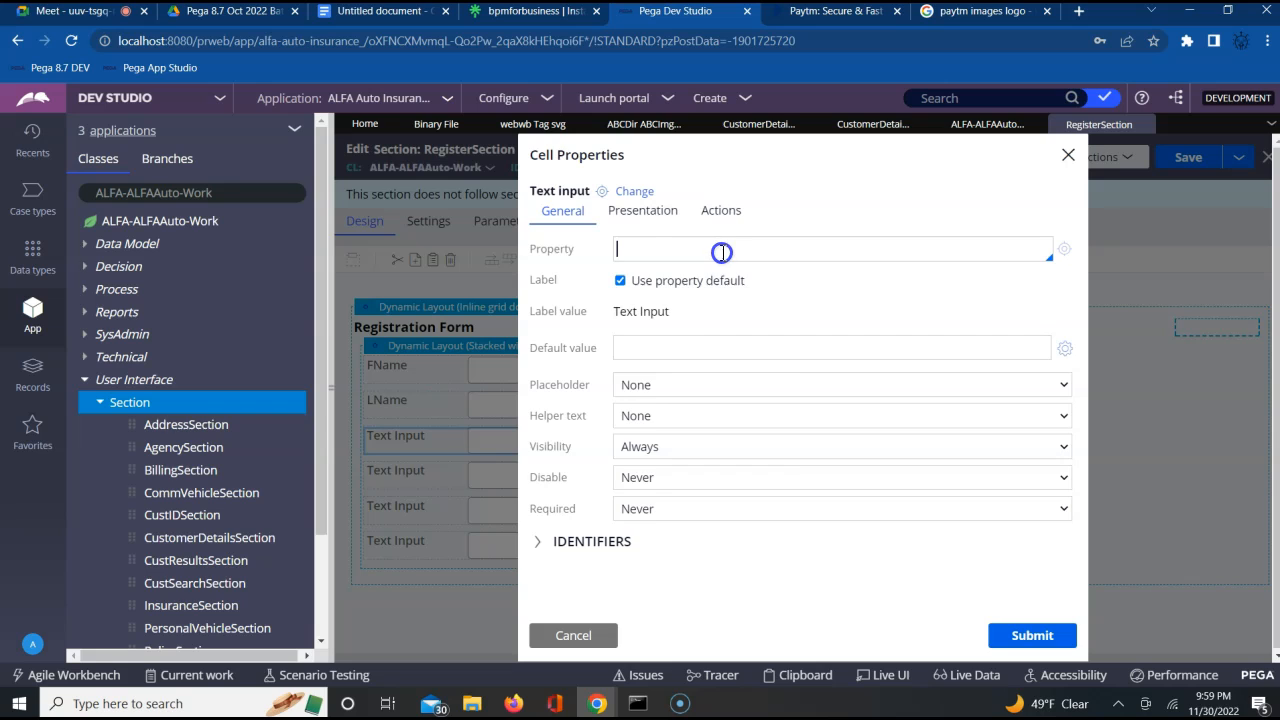
text(.)
key(Down)
key(Down)
key(Down)
key(Down)
key(Down)
key(Down)
key(Down)
key(Down)
key(Down)
key(Down)
key(Down)
key(Down)
key(Return)
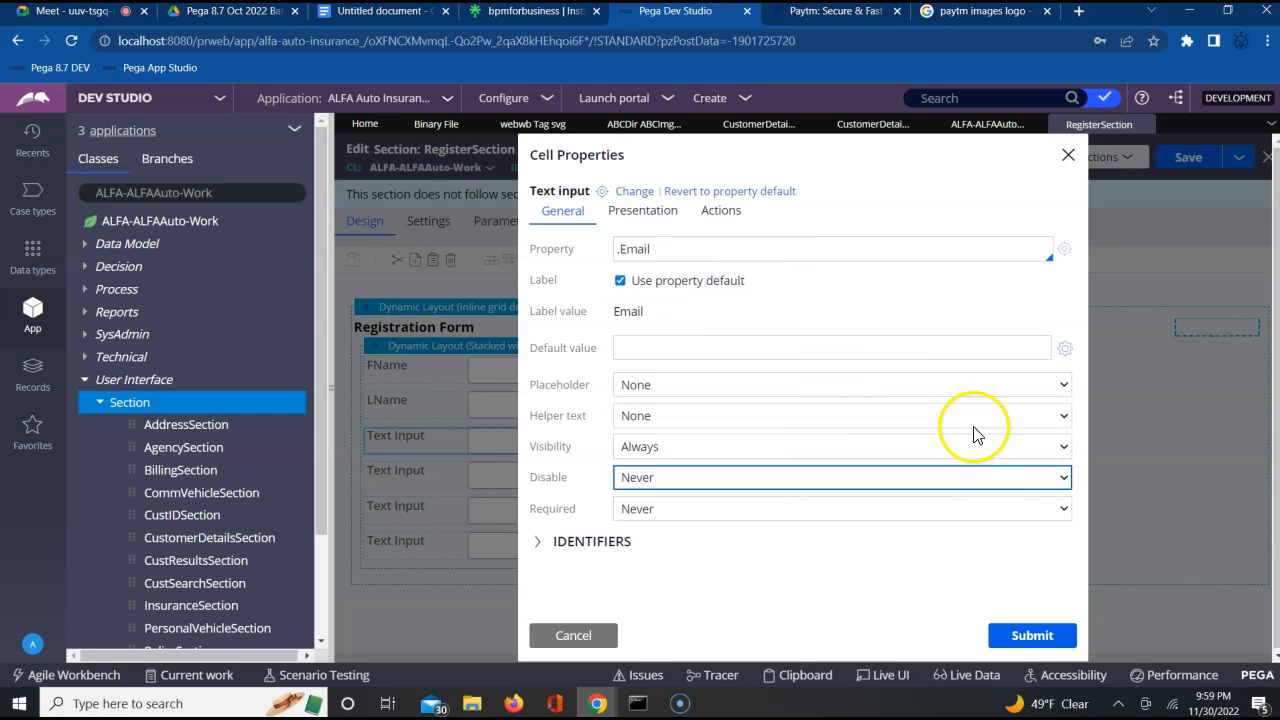
click(1043, 634)
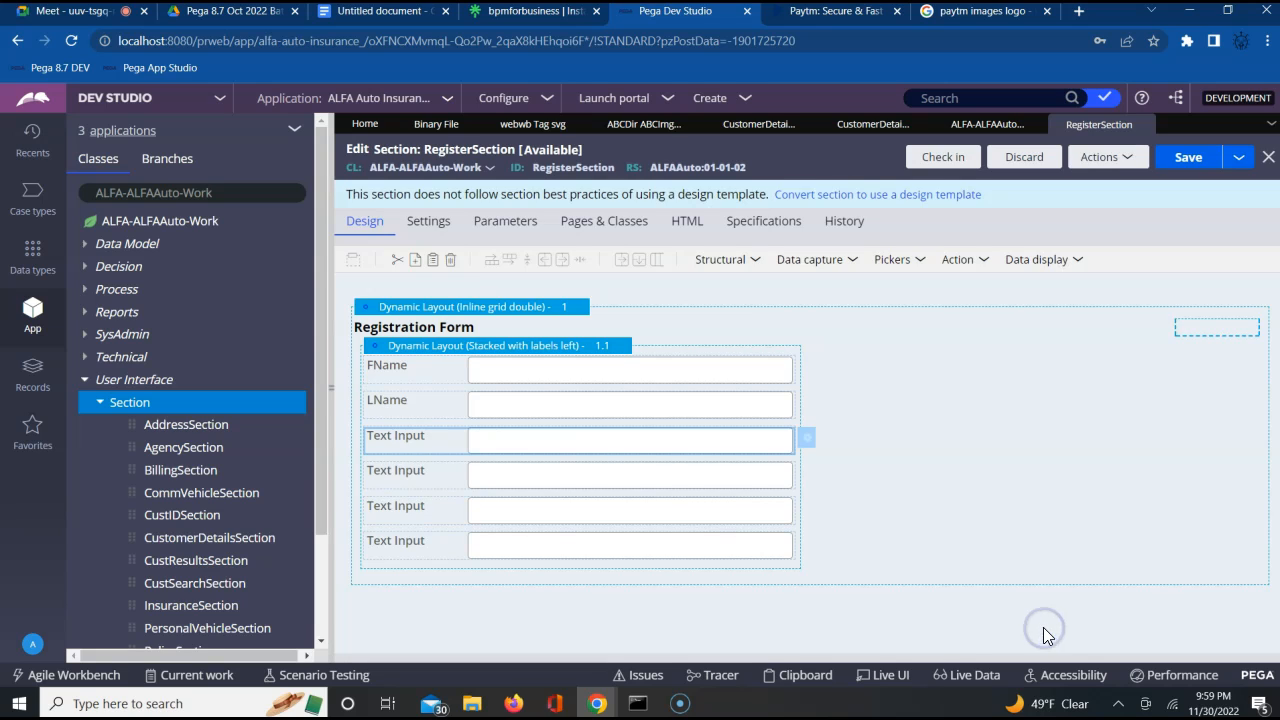
Bind the fourth text input to the property .PhoneNo and submit its cell properties
click(686, 478)
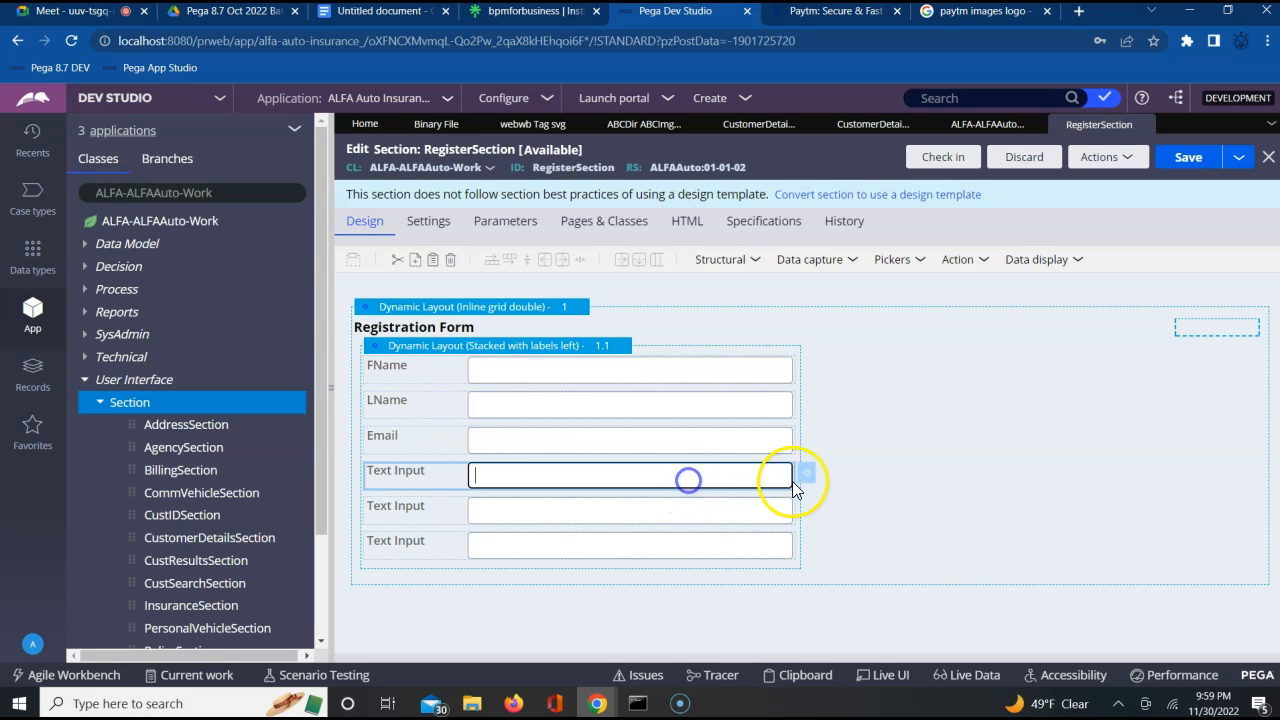
click(810, 473)
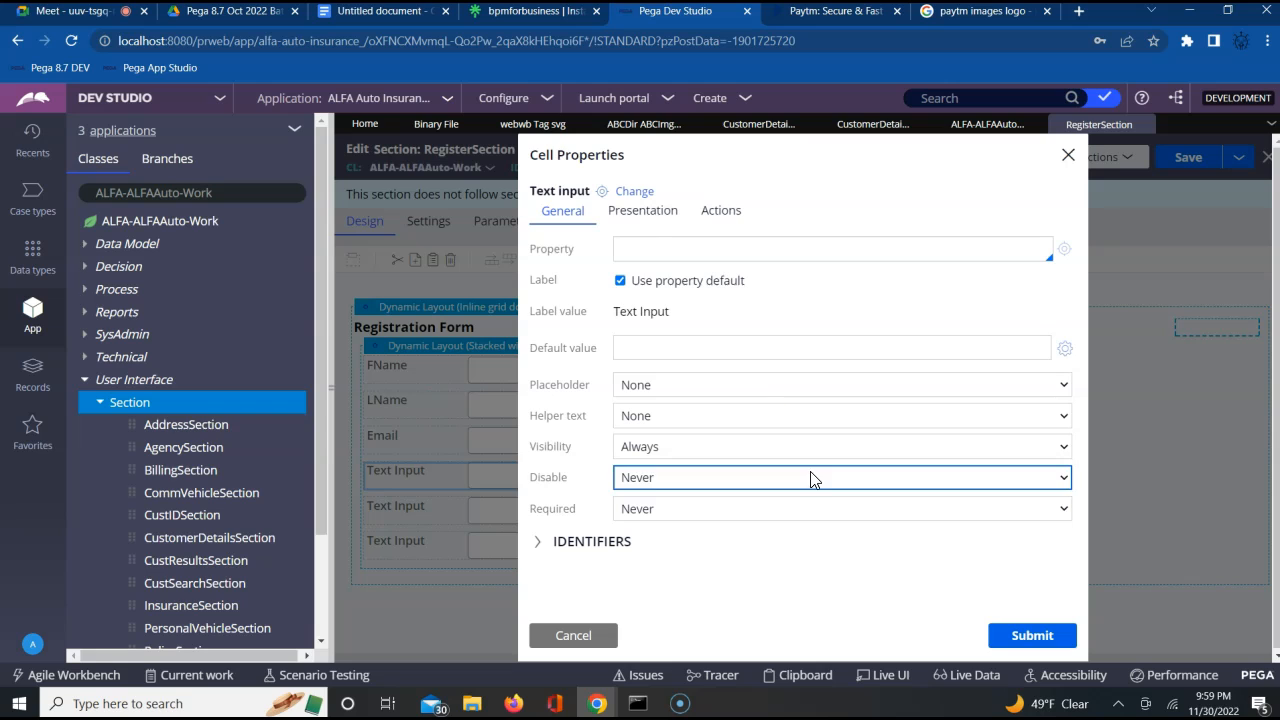
click(831, 246)
text(.)
key(Down)
key(Down)
key(Down)
key(Down)
key(Down)
key(Down)
key(Down)
key(Down)
key(Down)
key(Down)
key(Down)
key(Down)
key(Down)
key(Down)
key(Down)
key(Down)
key(Down)
key(Down)
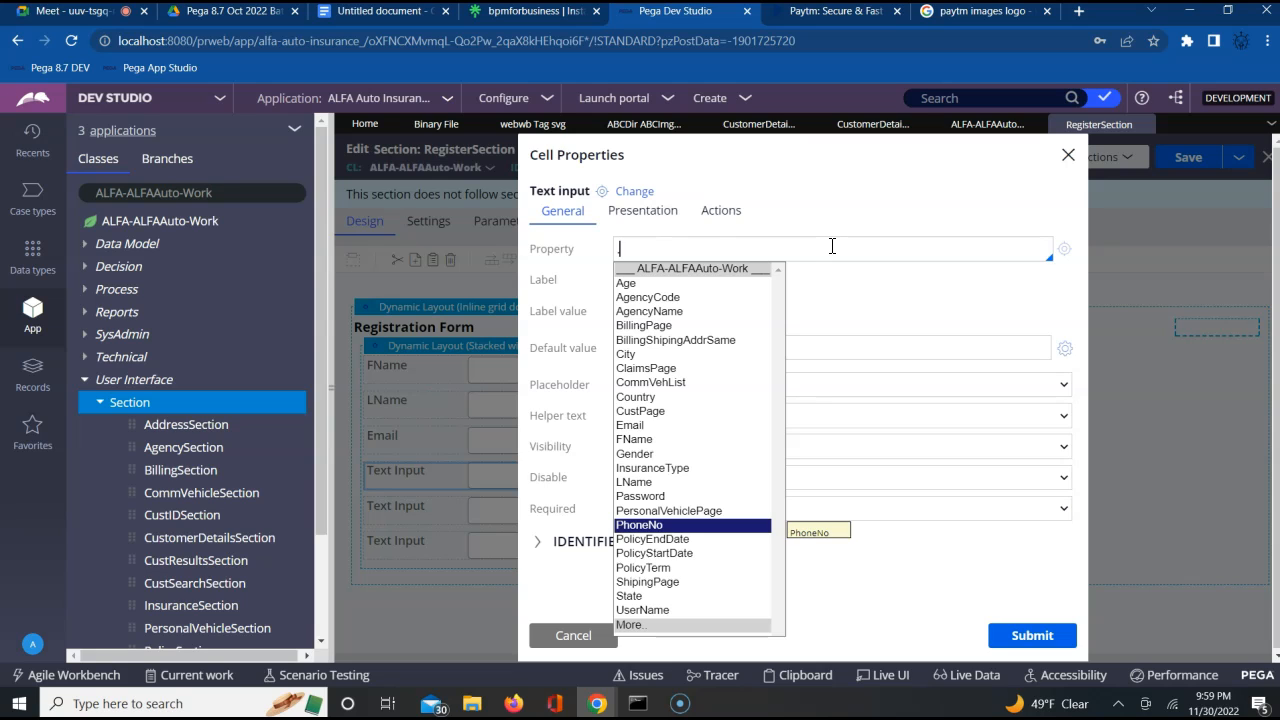
key(Return)
click(1026, 645)
Bind the fifth text input to the property .UserName and submit its cell properties
click(733, 522)
click(807, 507)
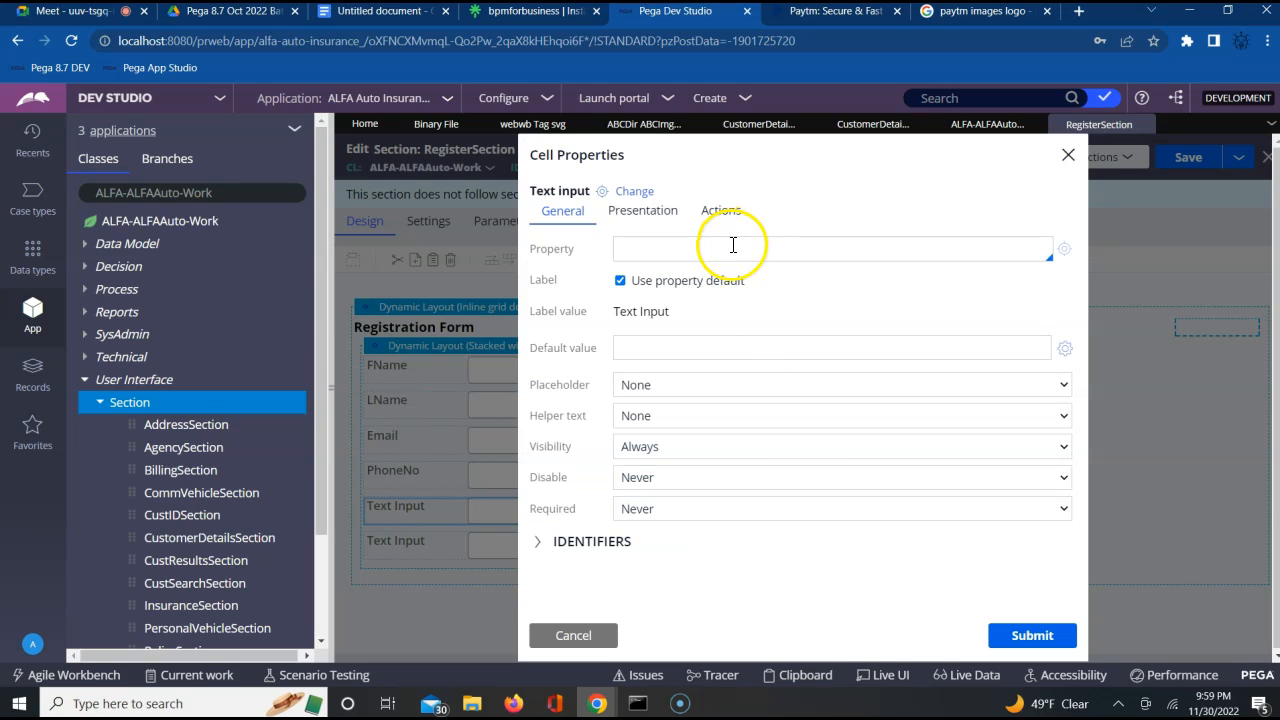
click(733, 245)
key(Down)
key(Down)
key(Down)
text(.u)
key(Return)
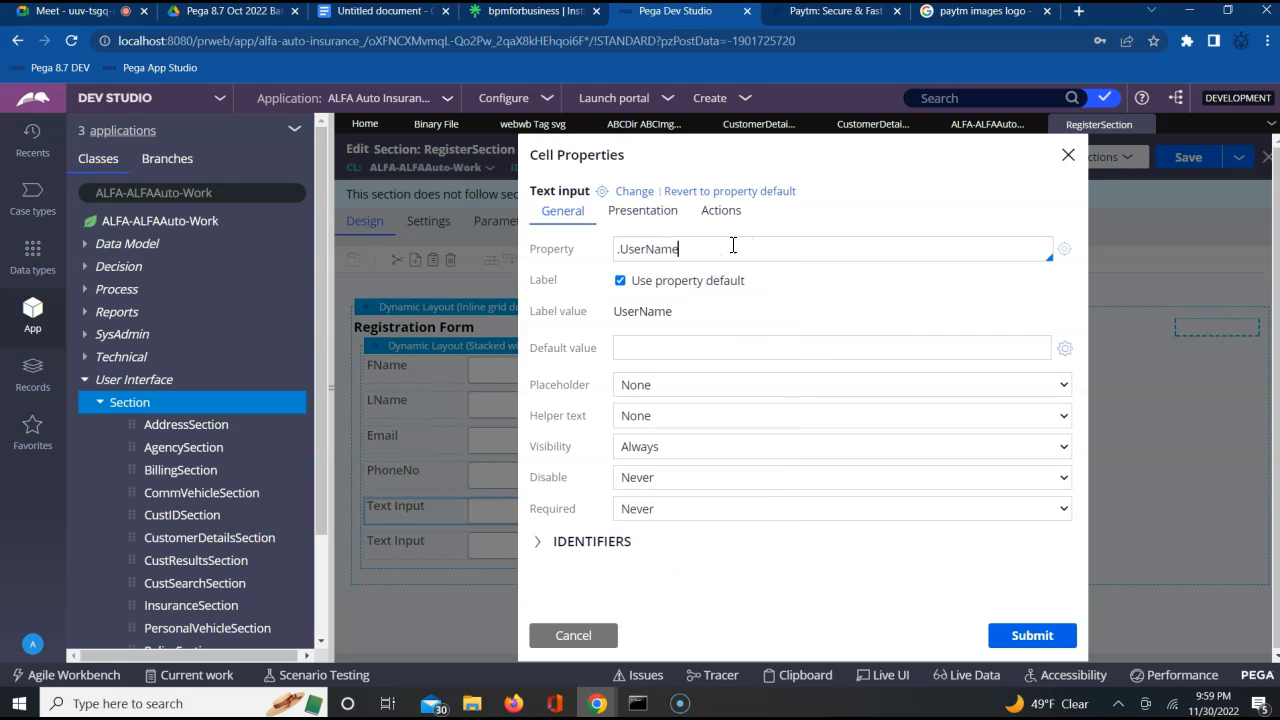
click(1031, 640)
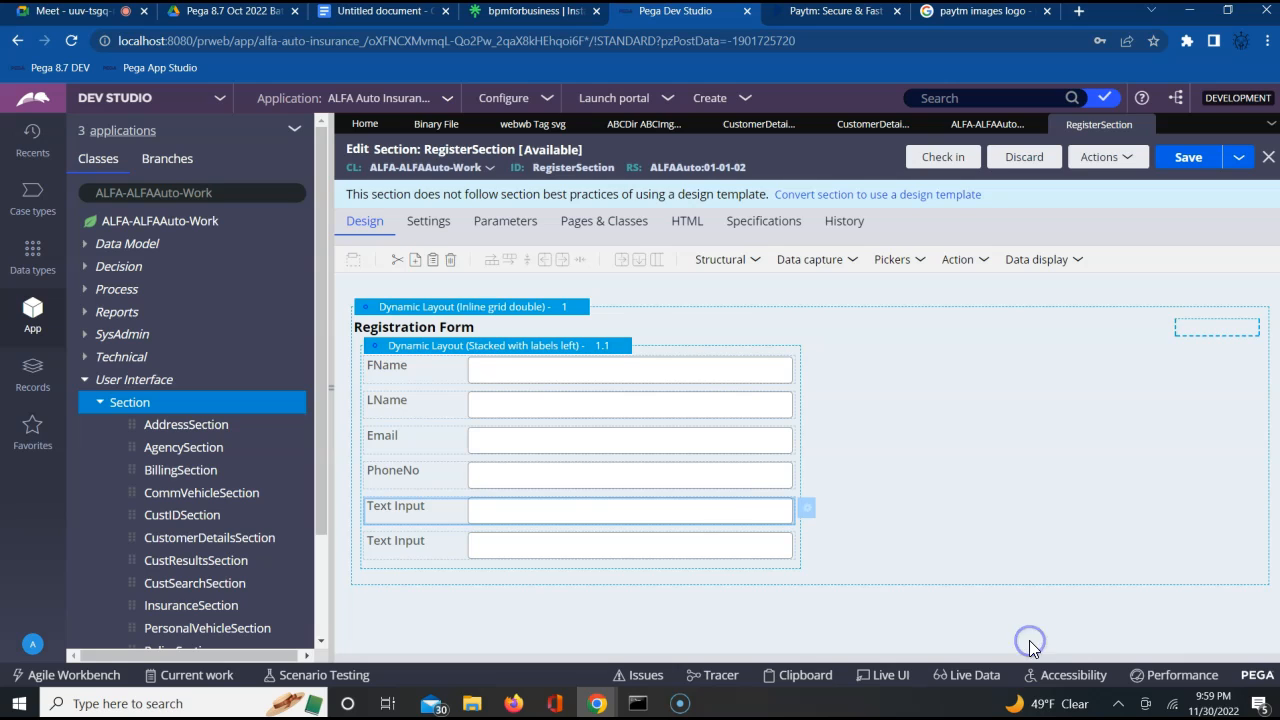
Bind the last text input to the property .Password, submit its cell properties, and save RegisterSection
click(731, 541)
click(806, 550)
click(807, 550)
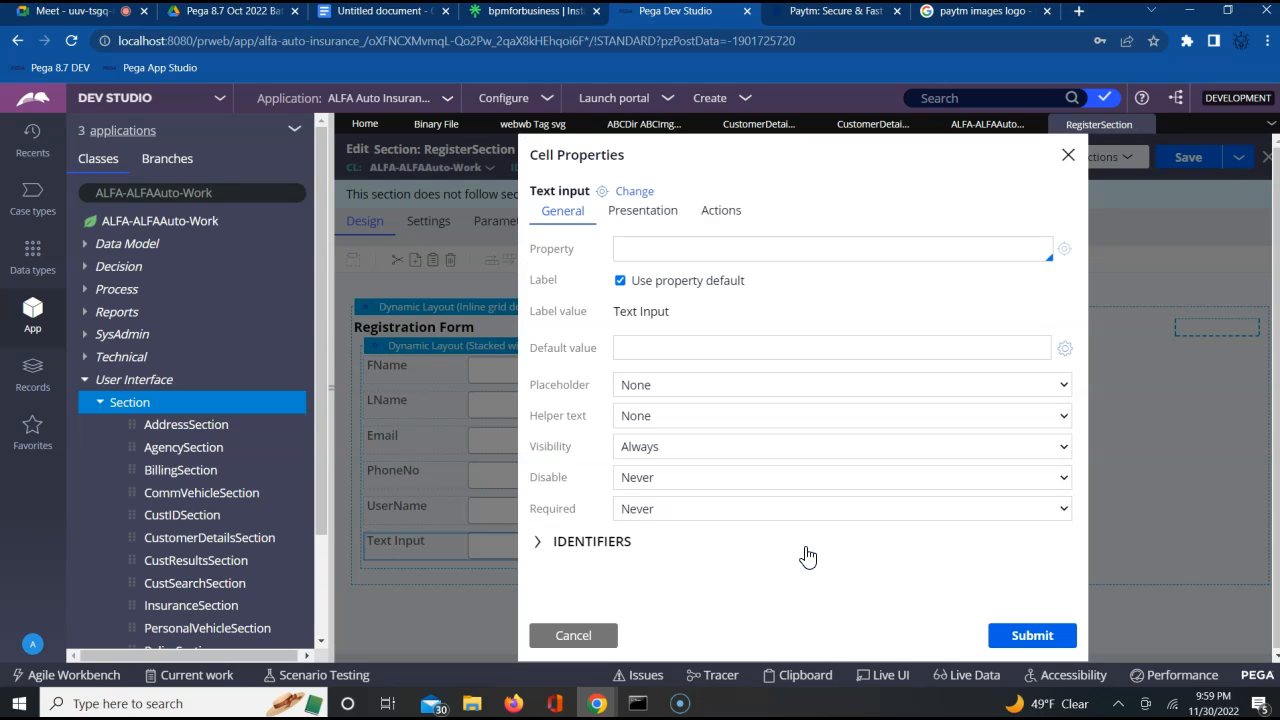
click(816, 247)
text(.p)
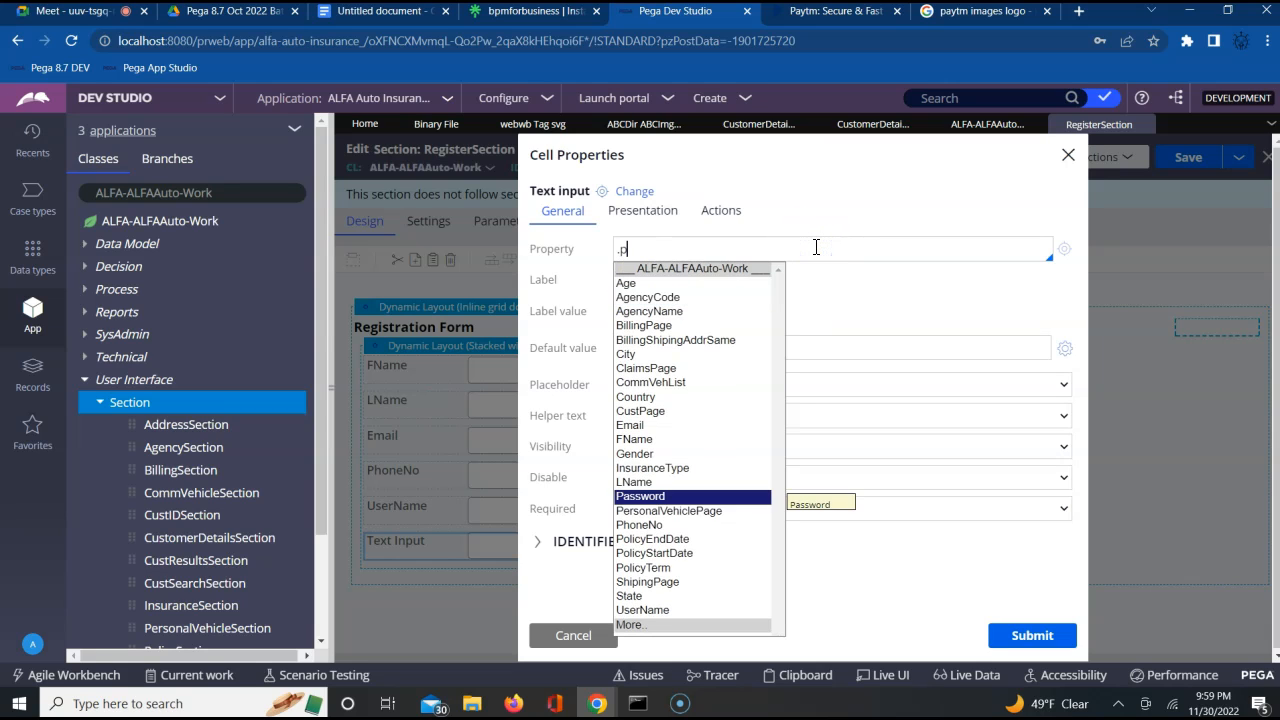
key(Return)
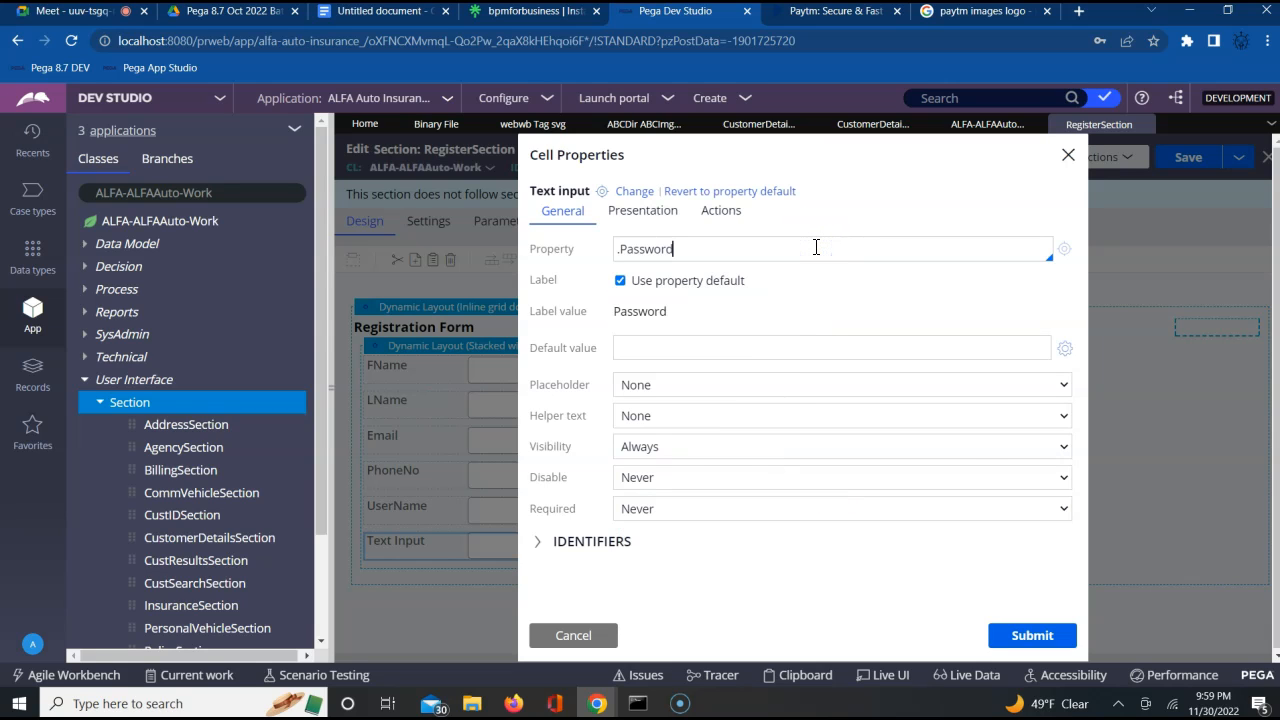
click(1030, 636)
click(1180, 160)
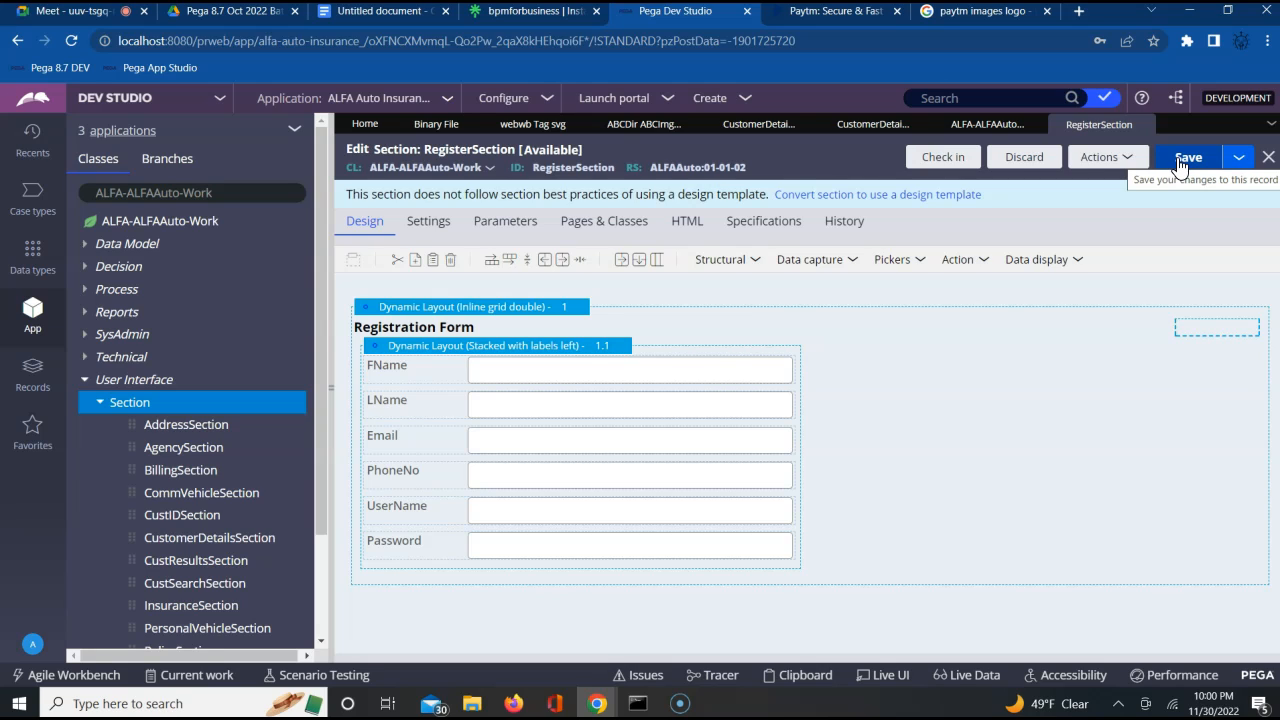
click(1180, 166)
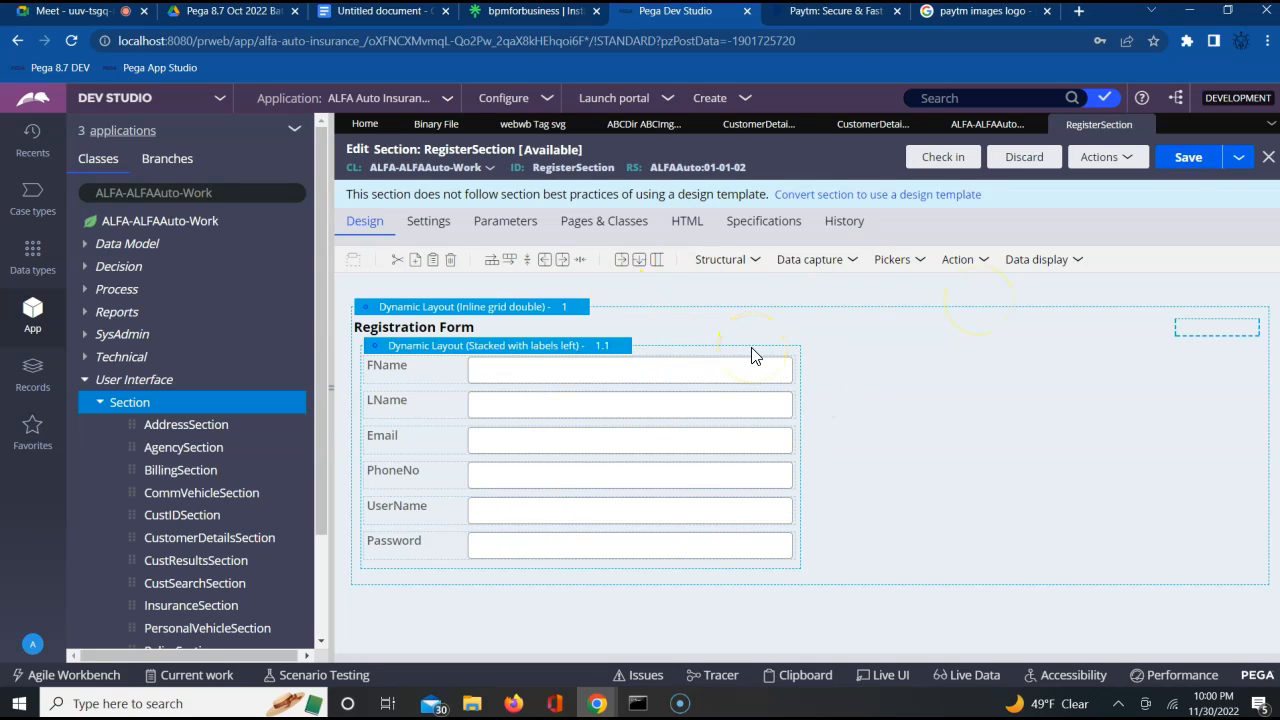
Review the "Register here" link in CustomerDetailsSection and return to RegisterSection
click(864, 128)
click(620, 333)
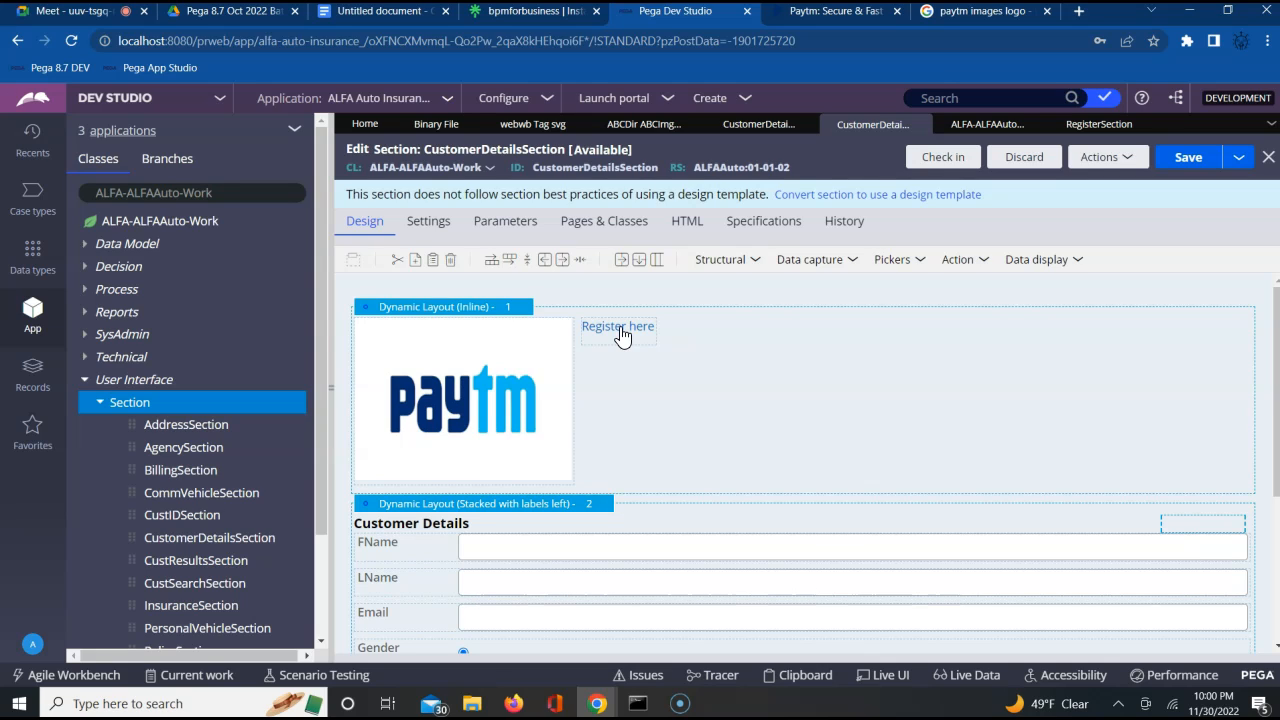
click(735, 400)
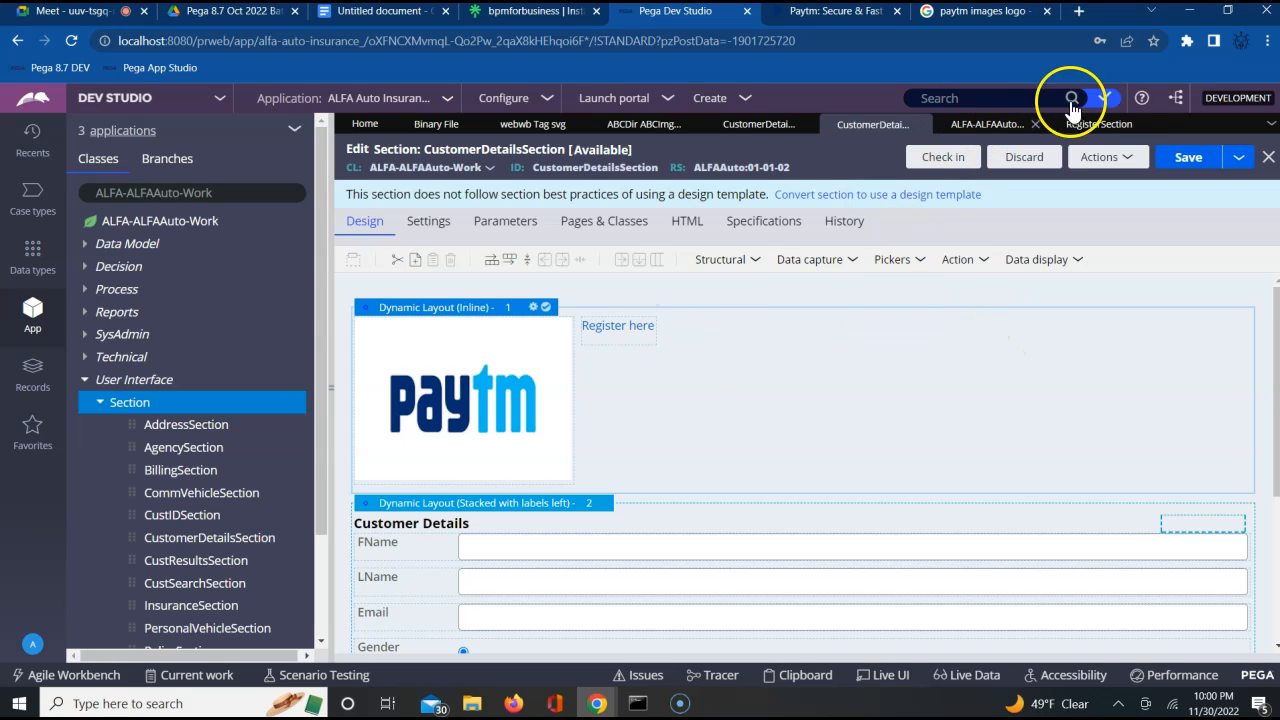
click(1096, 127)
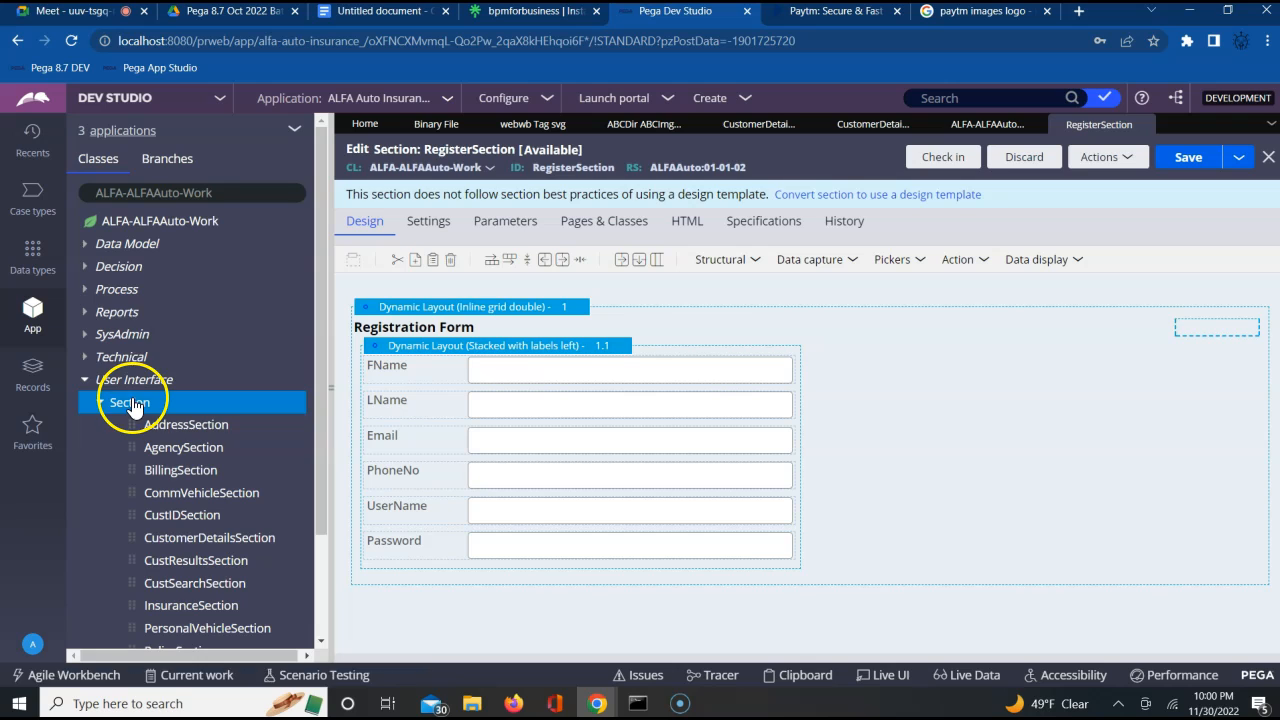
Start creating a Flow Action record from the Process category of ALFA-ALFAAuto-Work, ready for entering its label
click(120, 289)
right_click(120, 289)
mouse_move(127, 310)
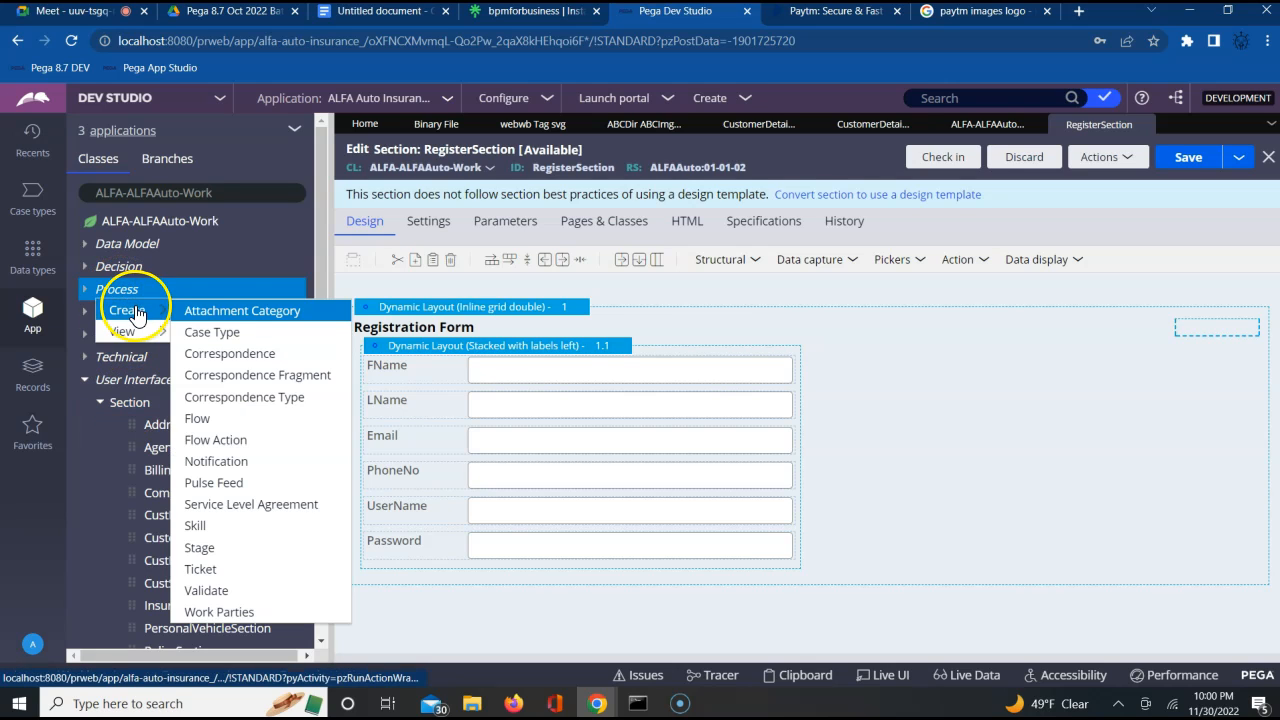
click(240, 438)
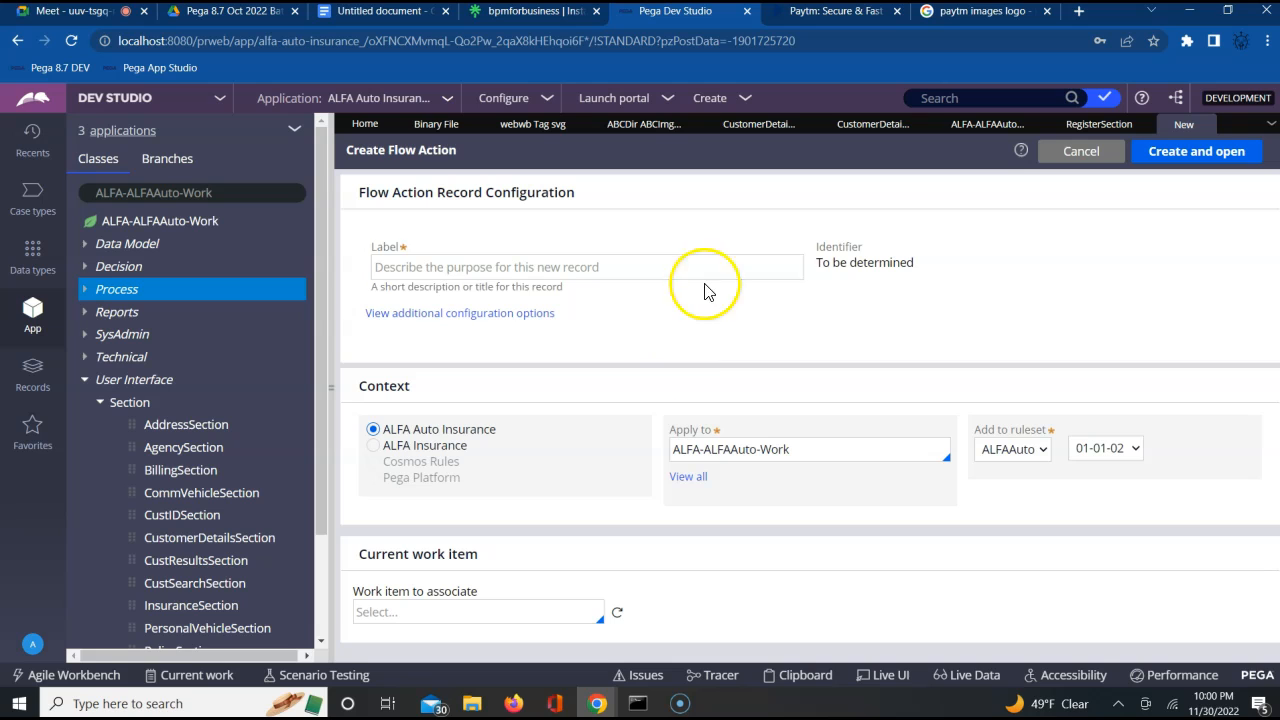
click(630, 262)
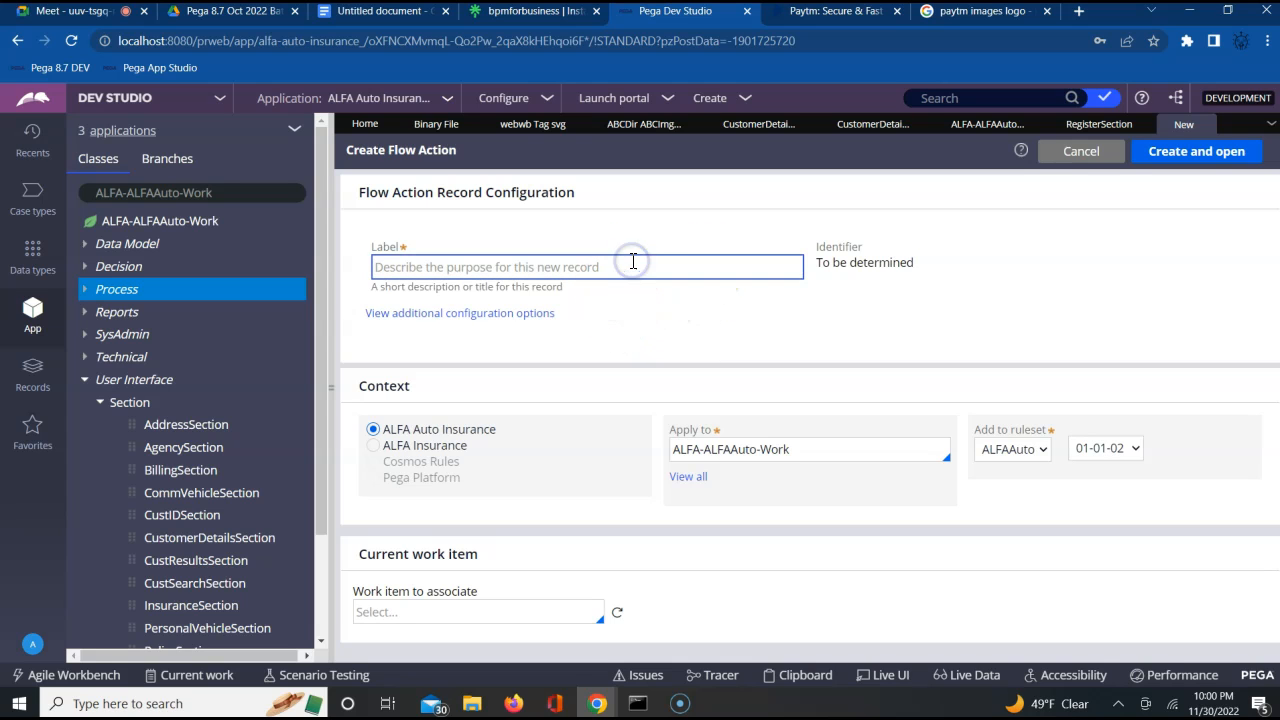
Switch to the Paytm website and open its sign-in dialog as a reference
click(815, 14)
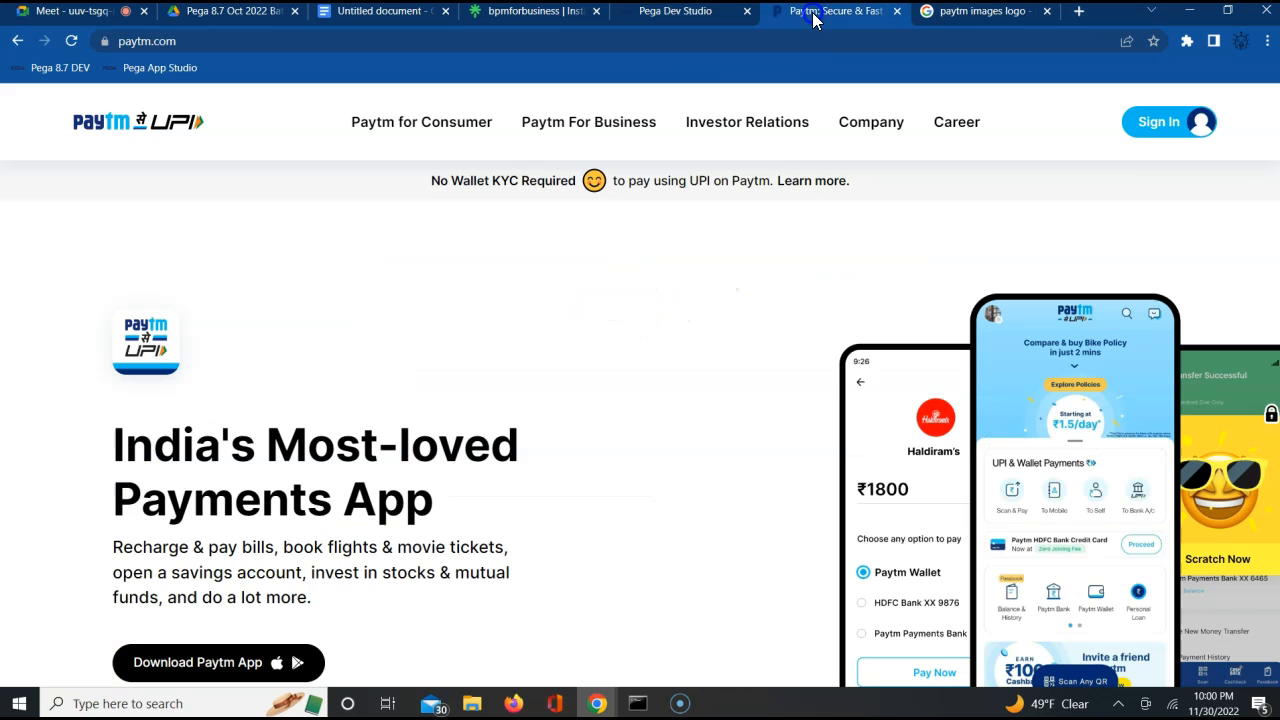
click(1134, 131)
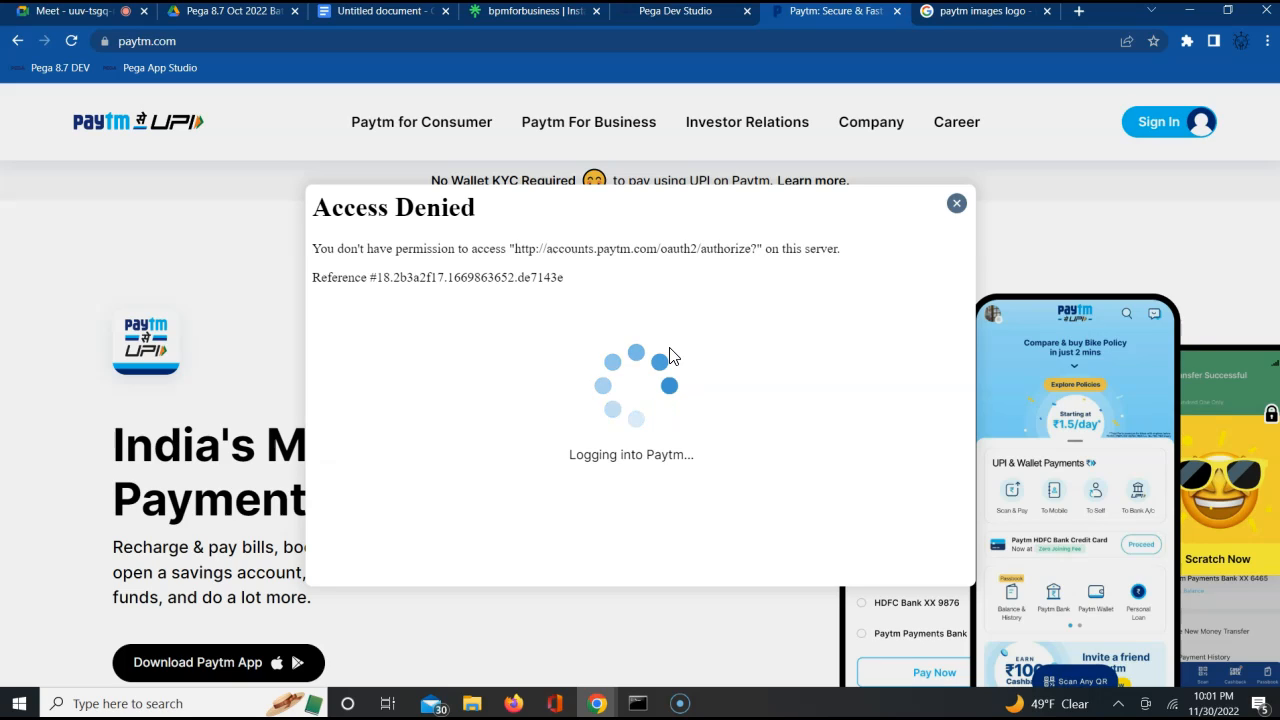
click(706, 320)
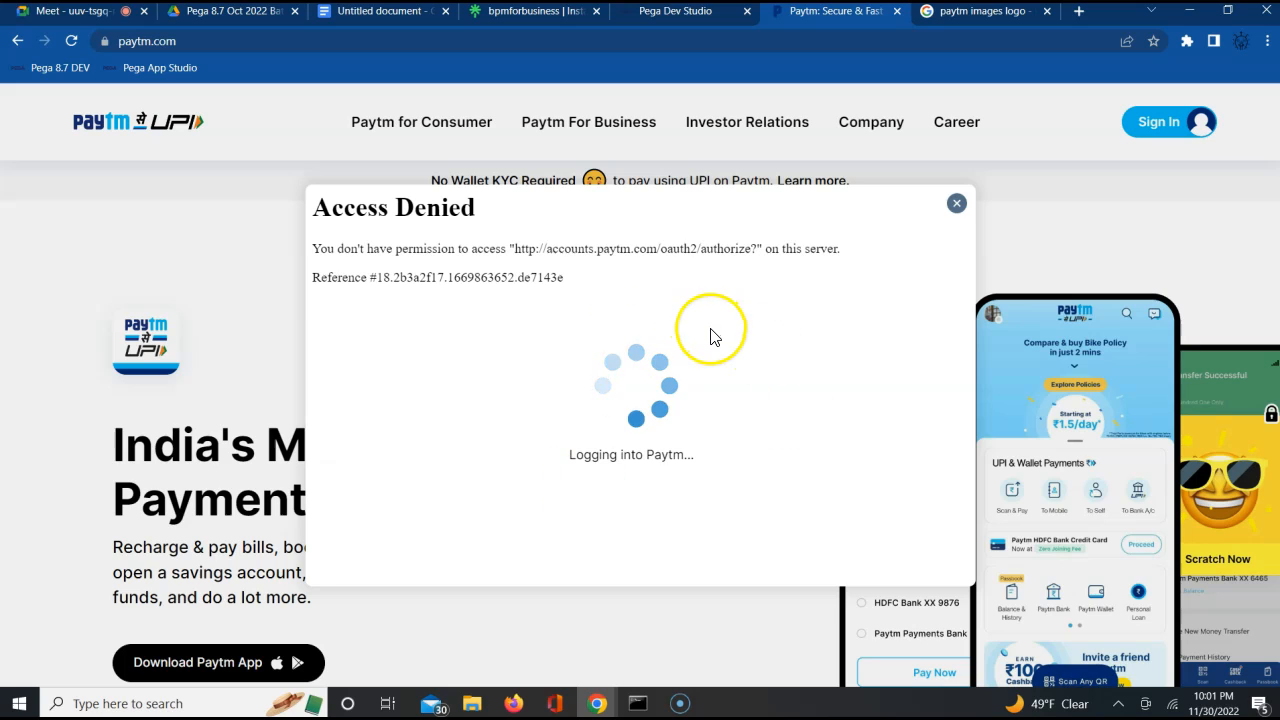
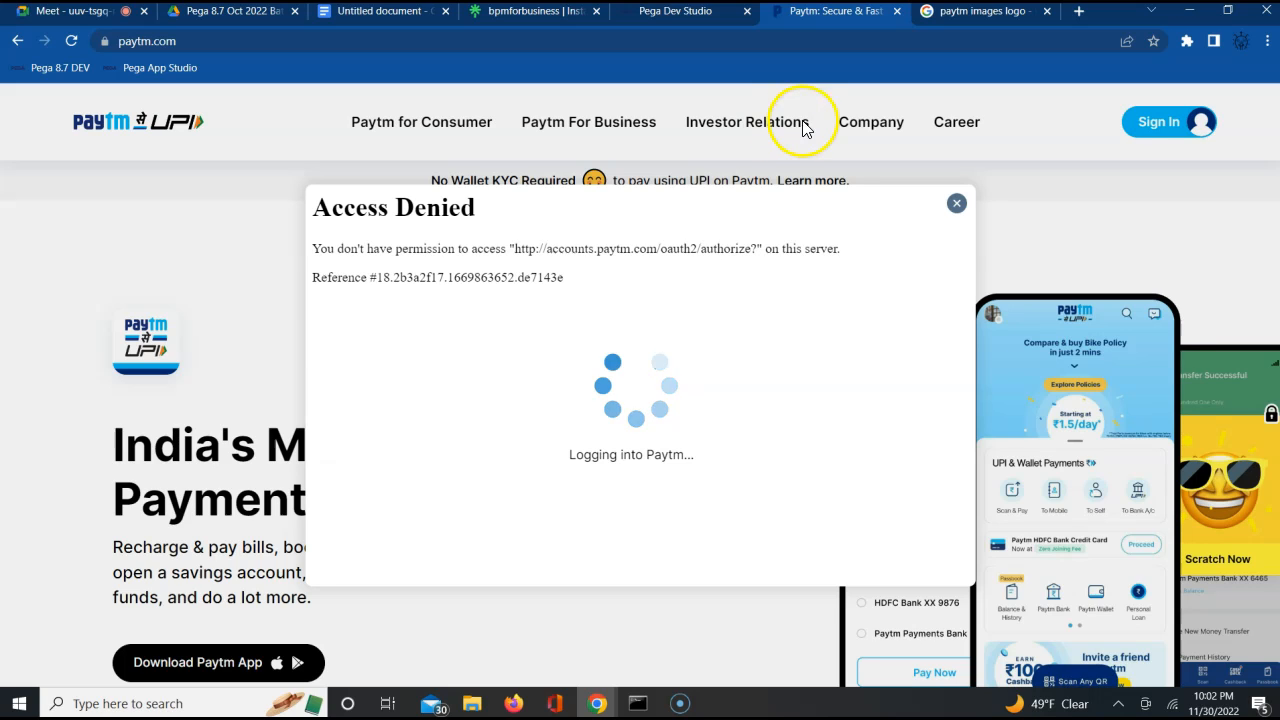
Return to Pega Dev Studio, label the new flow action RegisterLA, and create and open the record
mouse_move(700, 21)
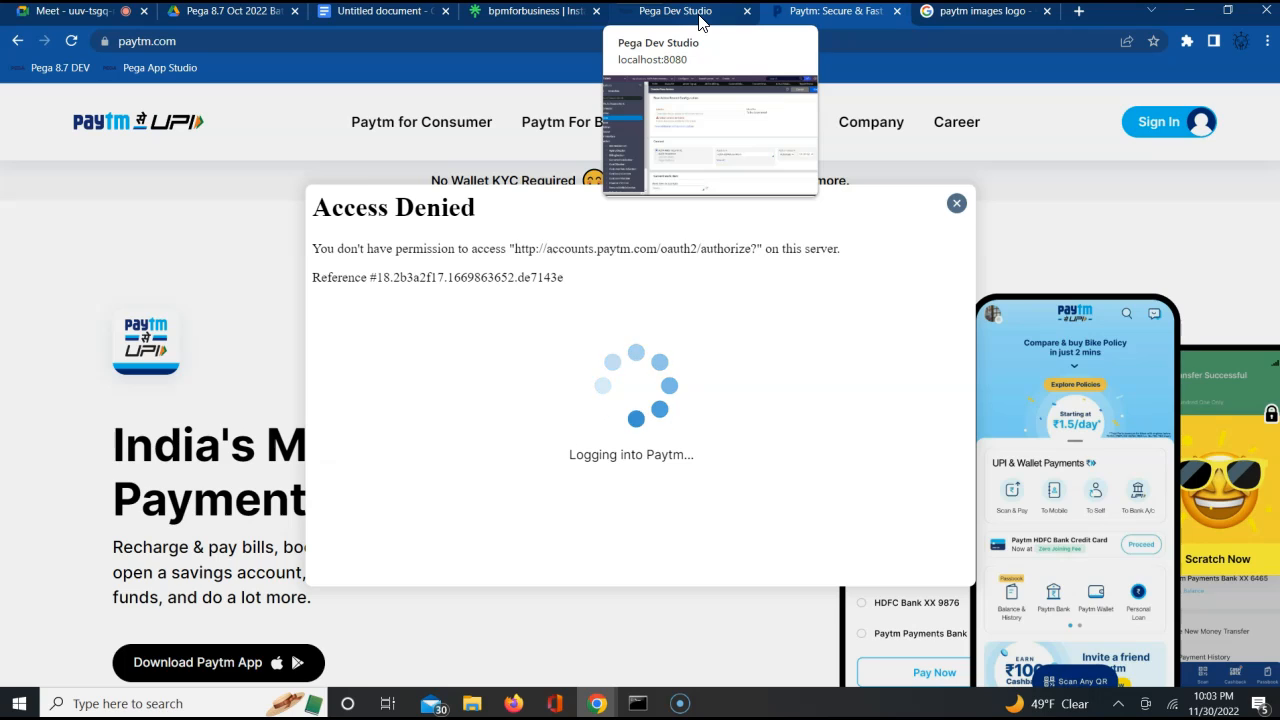
click(700, 21)
click(549, 262)
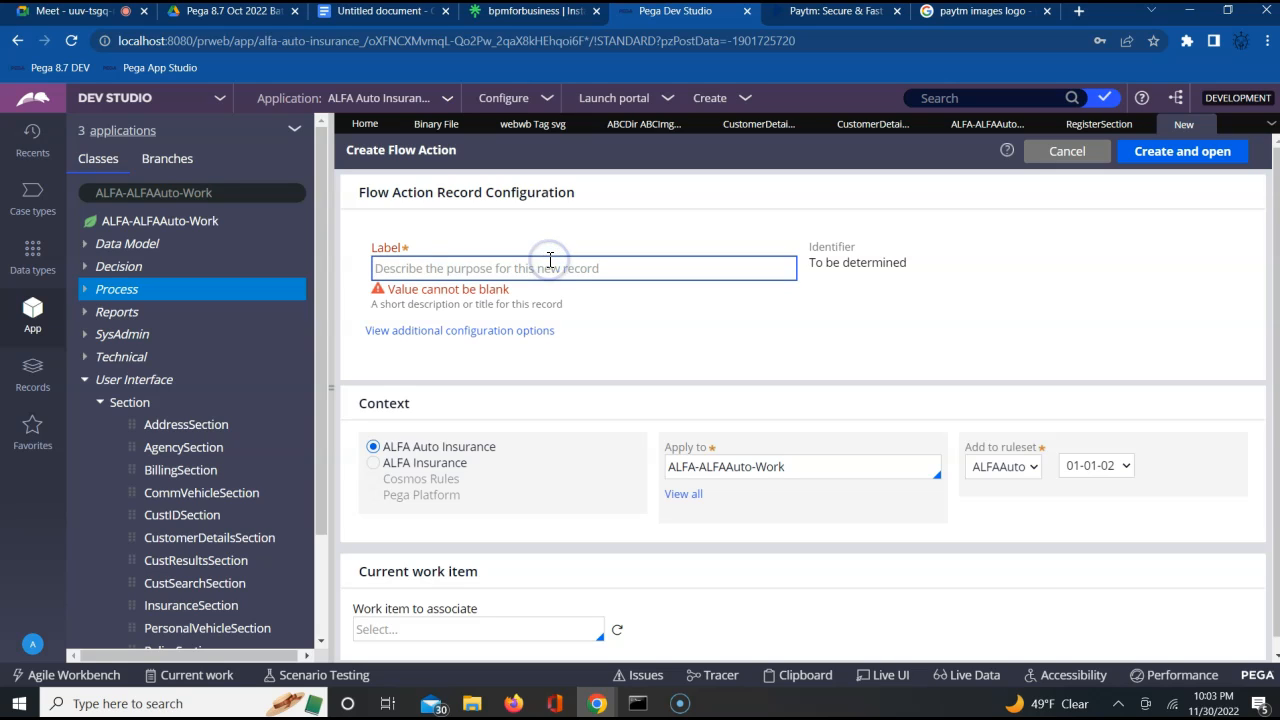
text(Register)
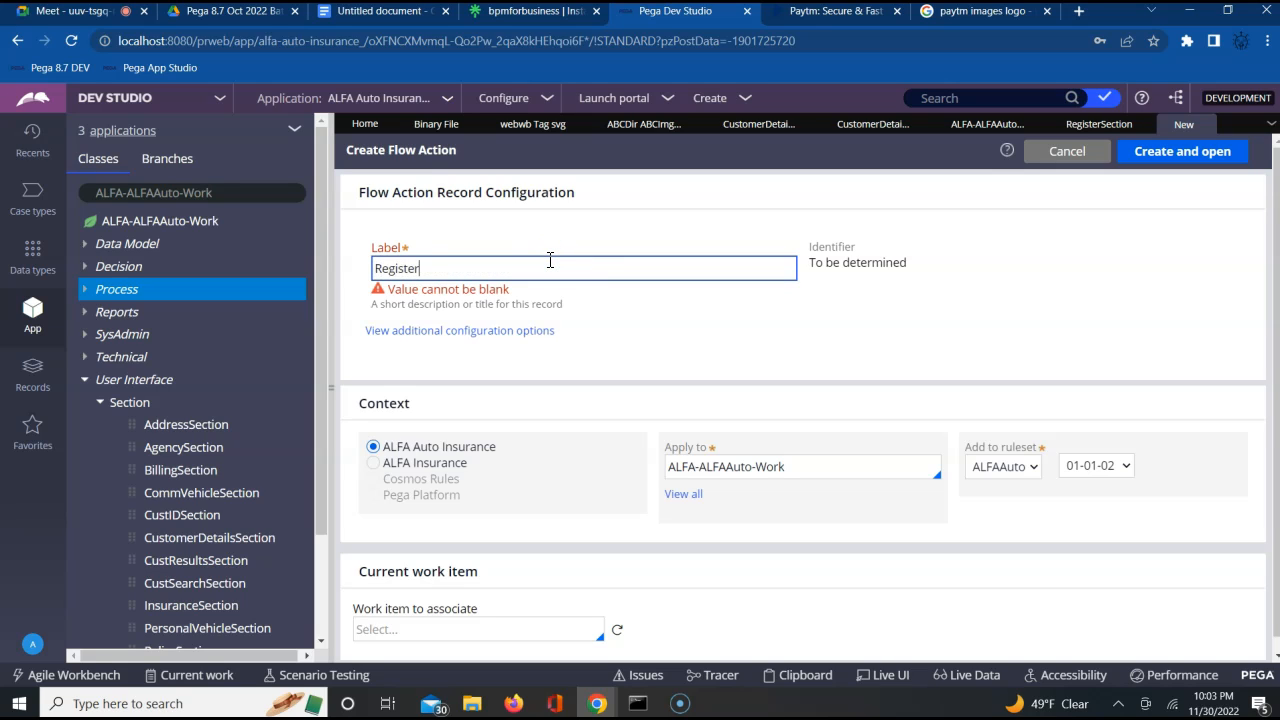
text(LA)
key(Tab)
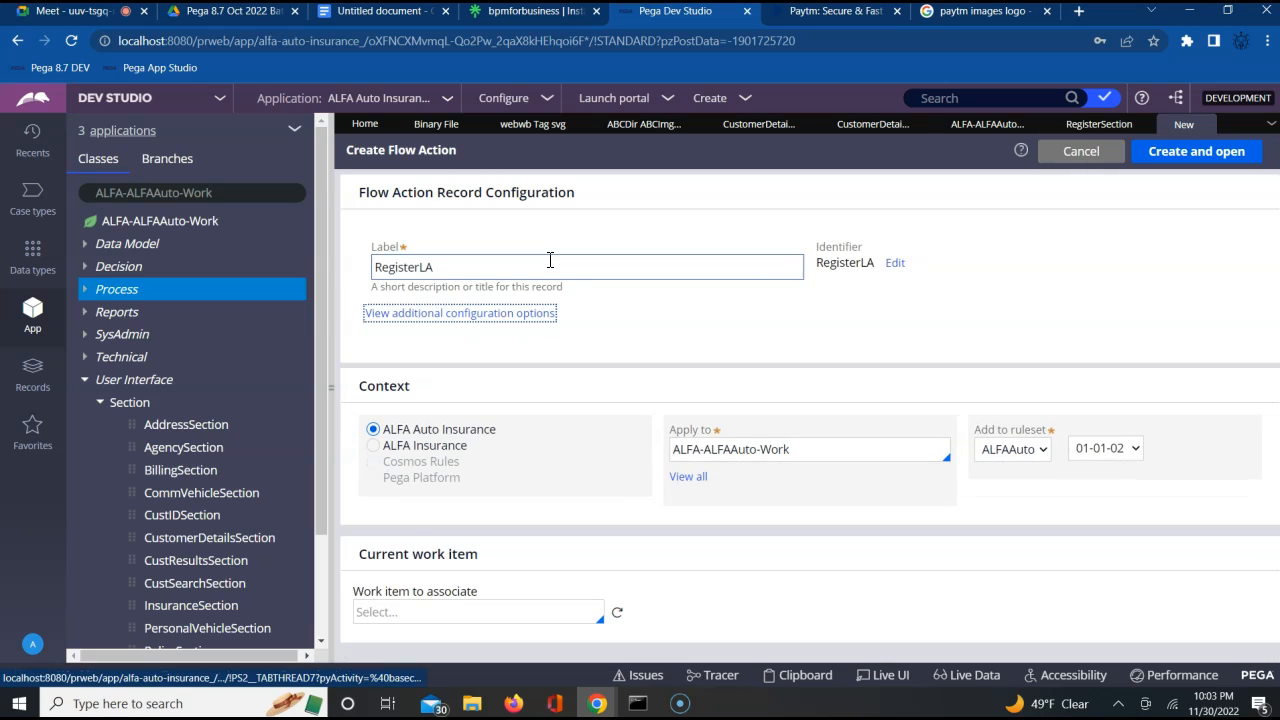
click(1195, 153)
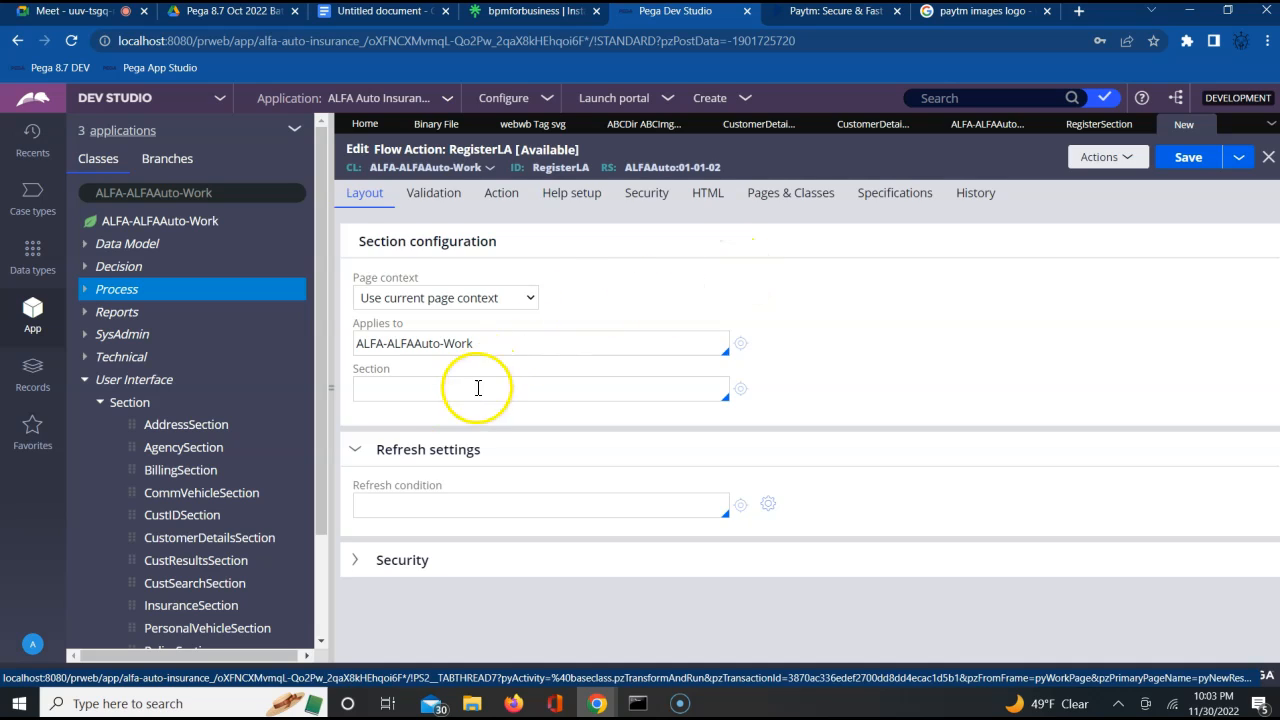
Set the section of the RegisterLA flow action to RegisterSection
click(478, 388)
key(Down)
key(Down)
key(Down)
key(Down)
key(Down)
key(Down)
key(Down)
key(Down)
key(Down)
key(Down)
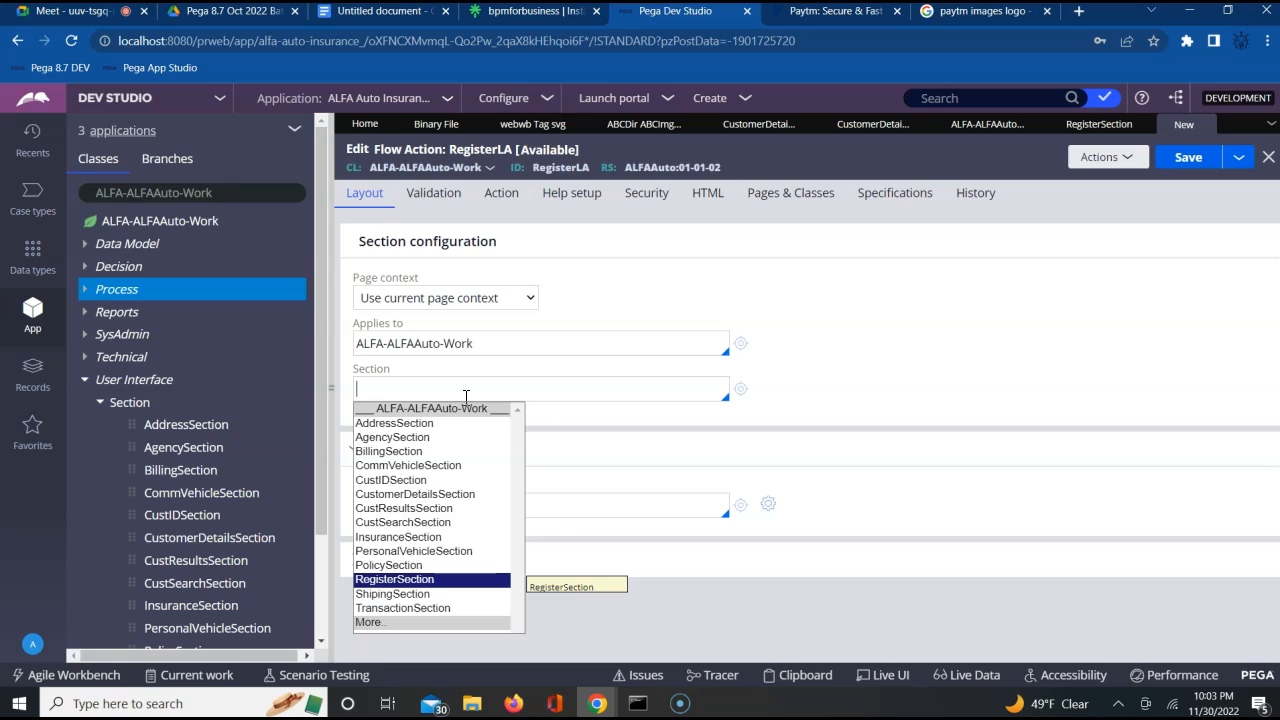
key(Return)
click(1188, 157)
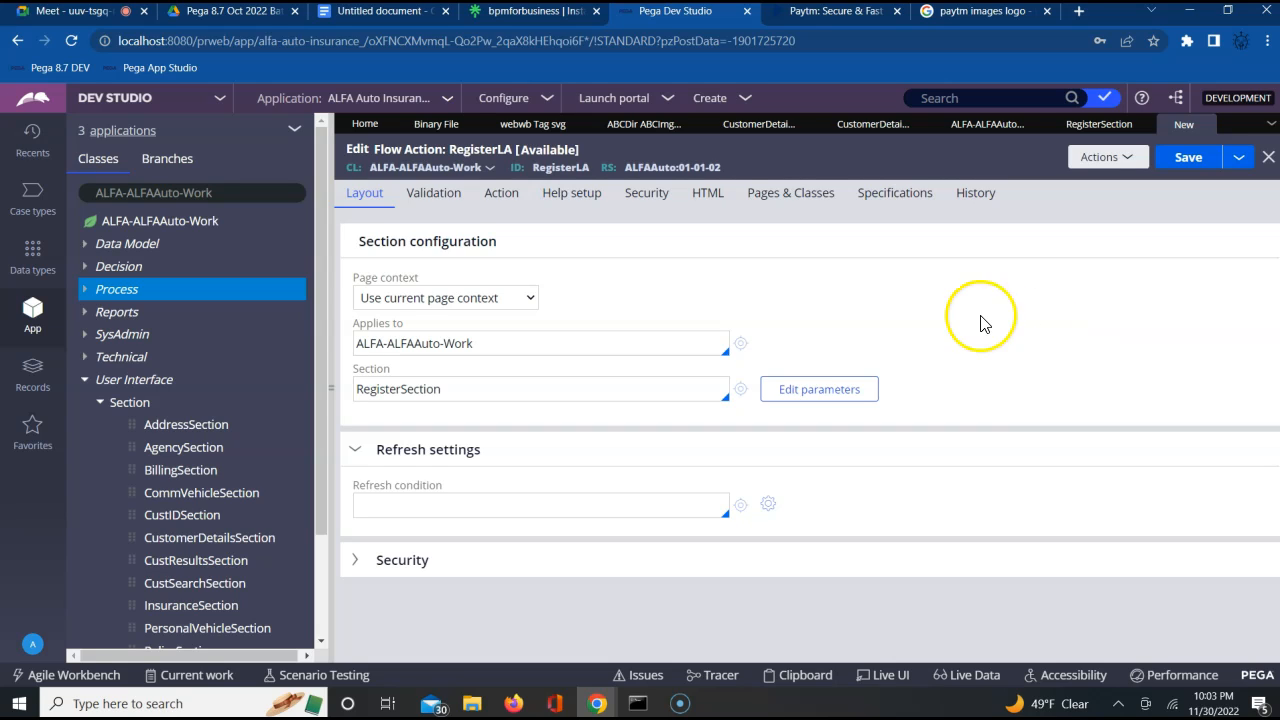
click(1058, 347)
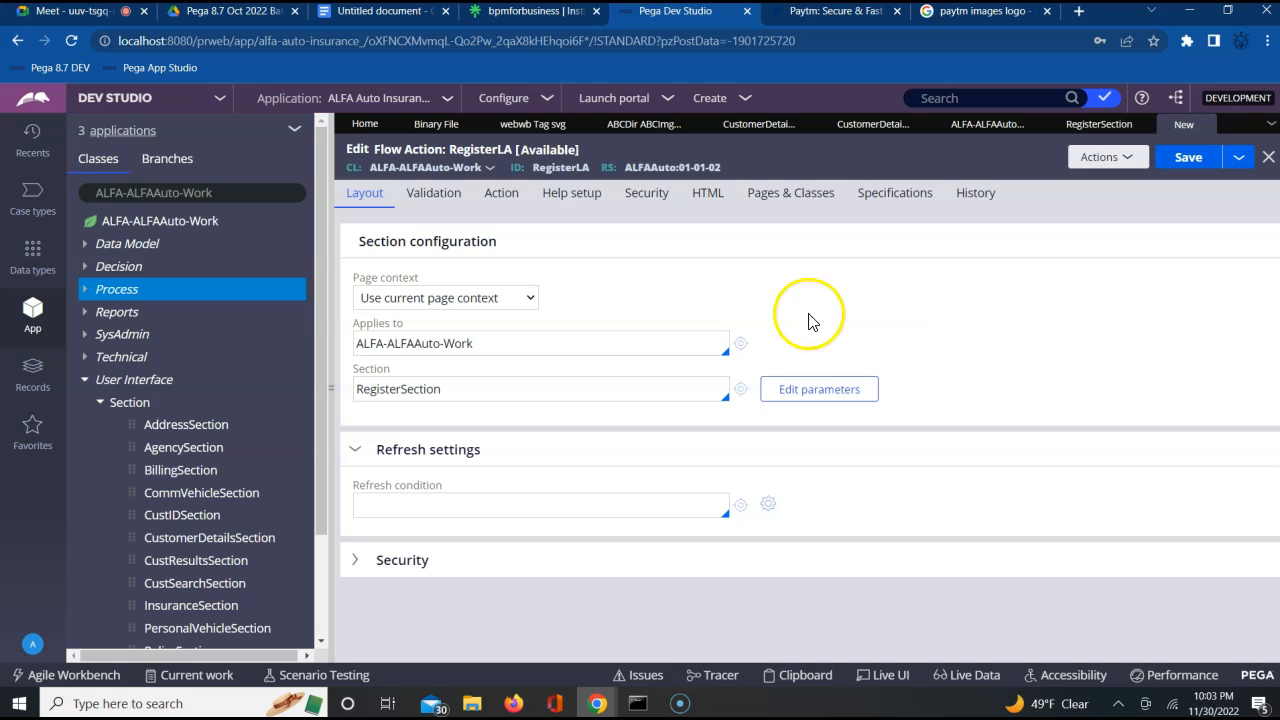
Set RegisterLA's indicator so it is used as Local Action, and save the flow action
click(502, 197)
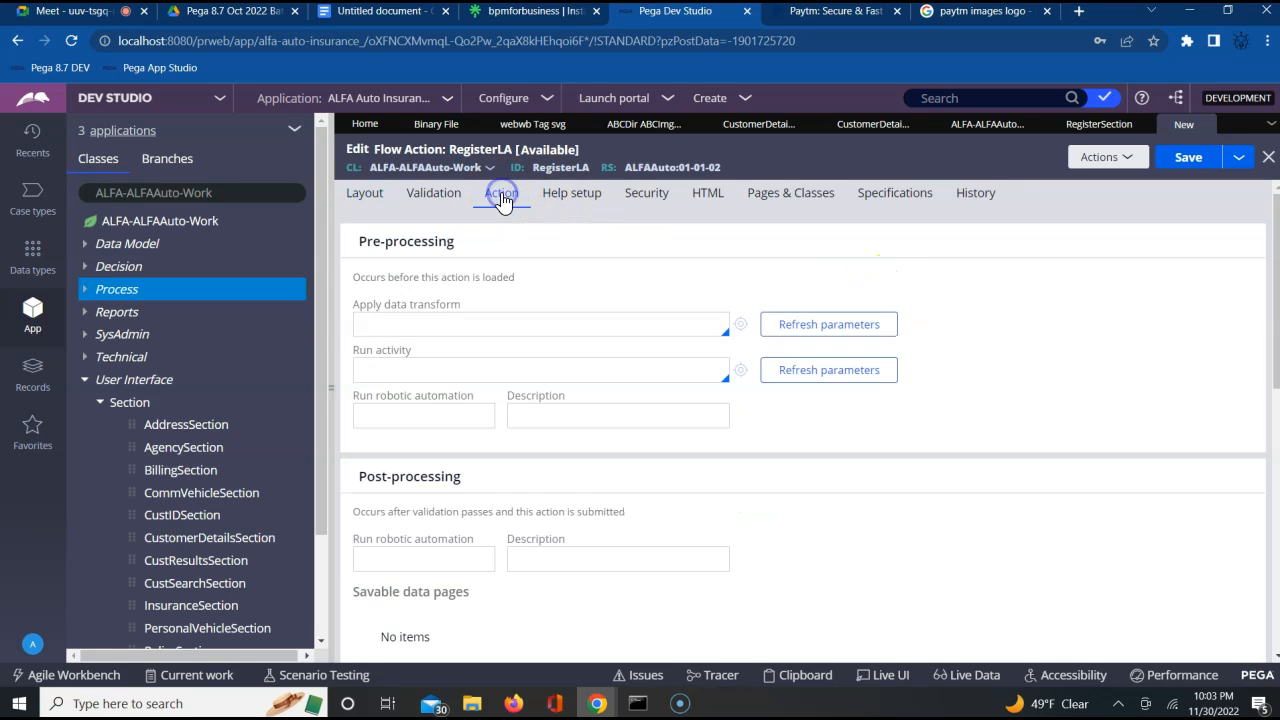
click(1080, 350)
scroll(1080, 355, down, 6)
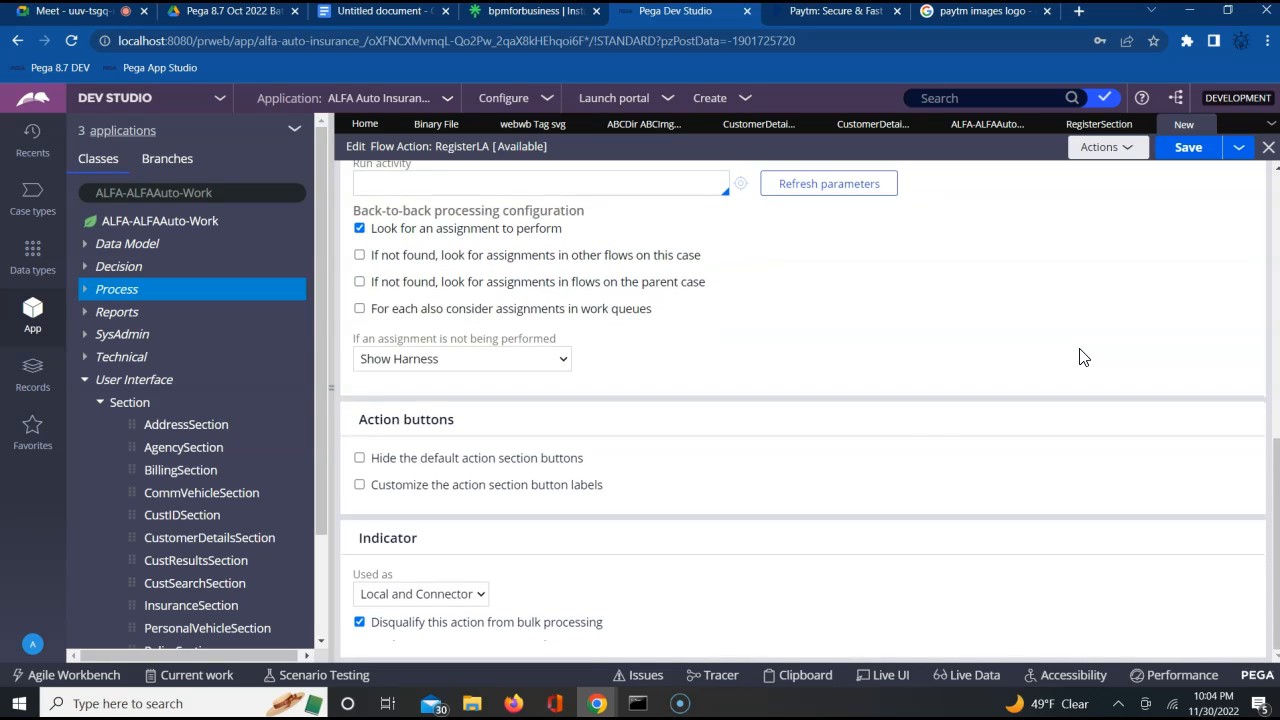
click(445, 595)
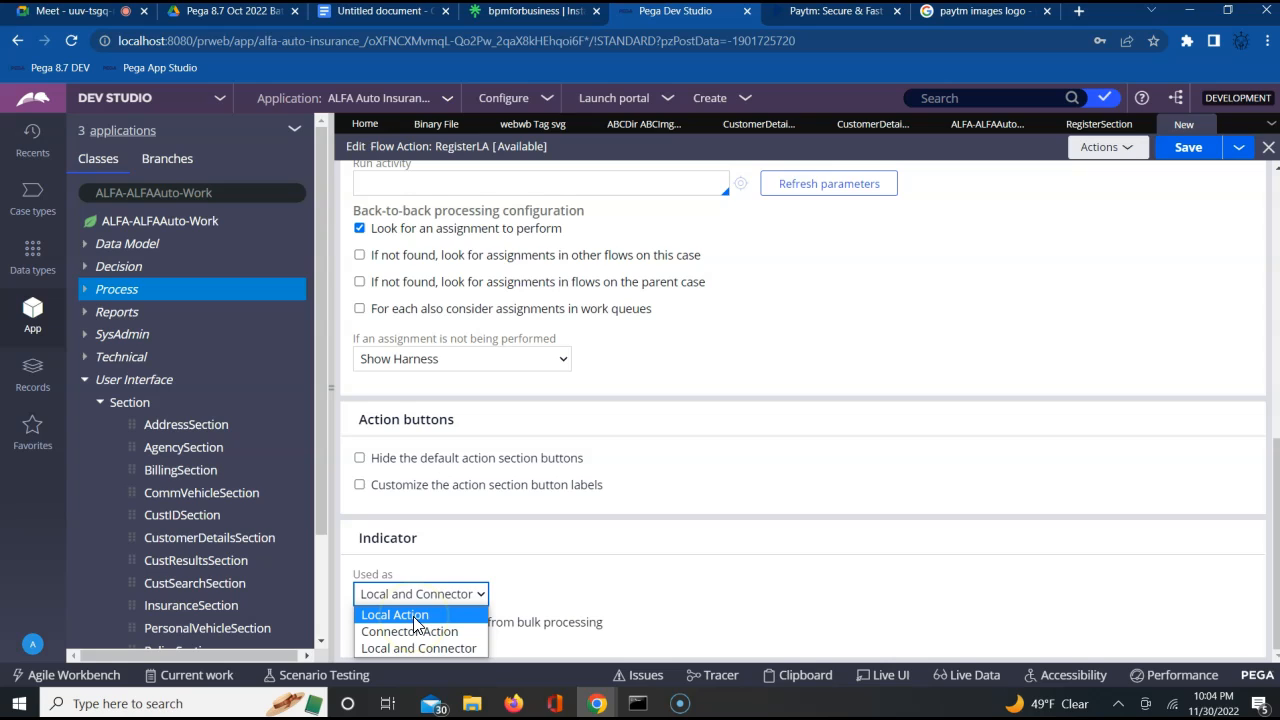
click(416, 615)
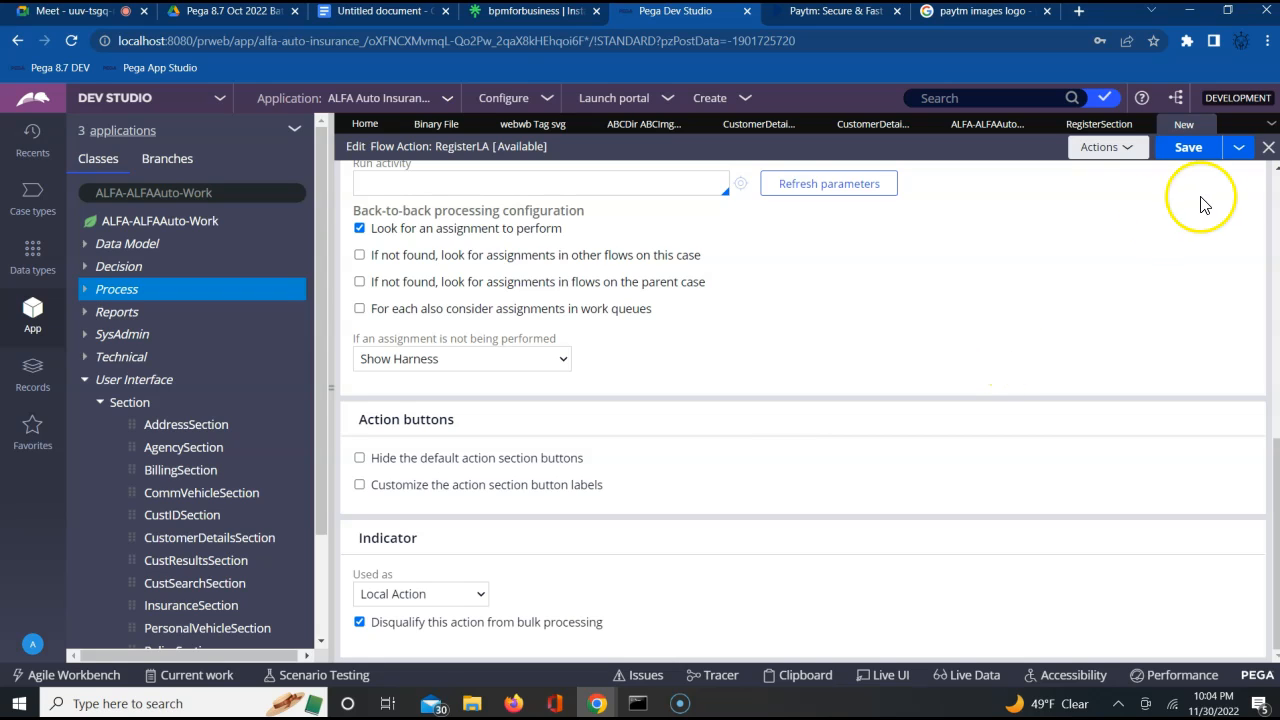
click(1189, 150)
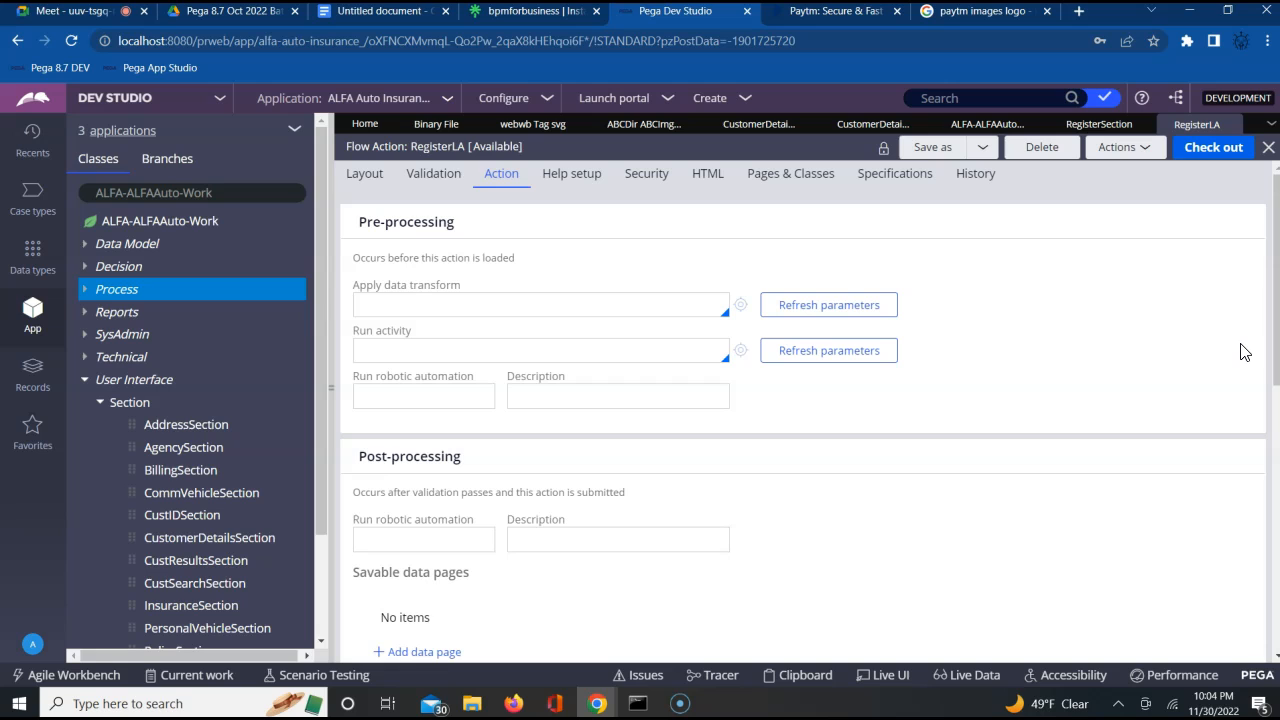
Check RegisterLA's section configuration, and open the cell properties of the "Register here" link in CustomerDetailsSection
click(364, 178)
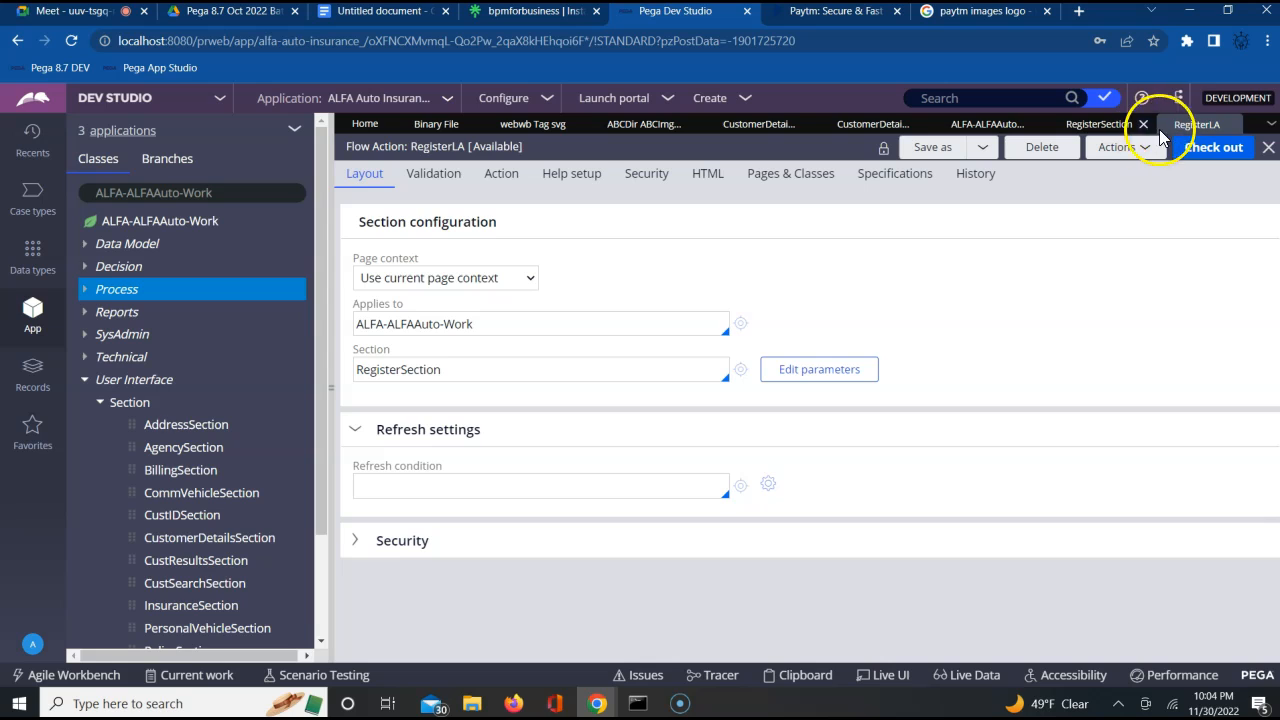
click(852, 130)
click(786, 406)
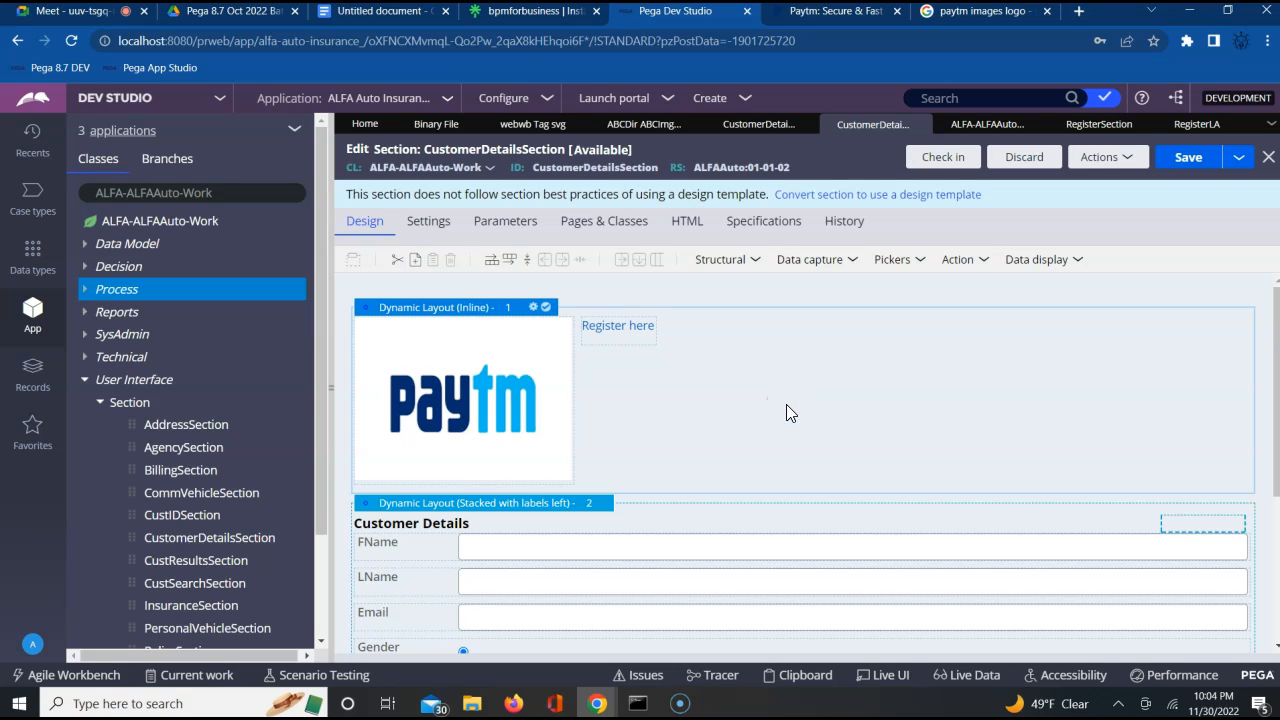
click(612, 331)
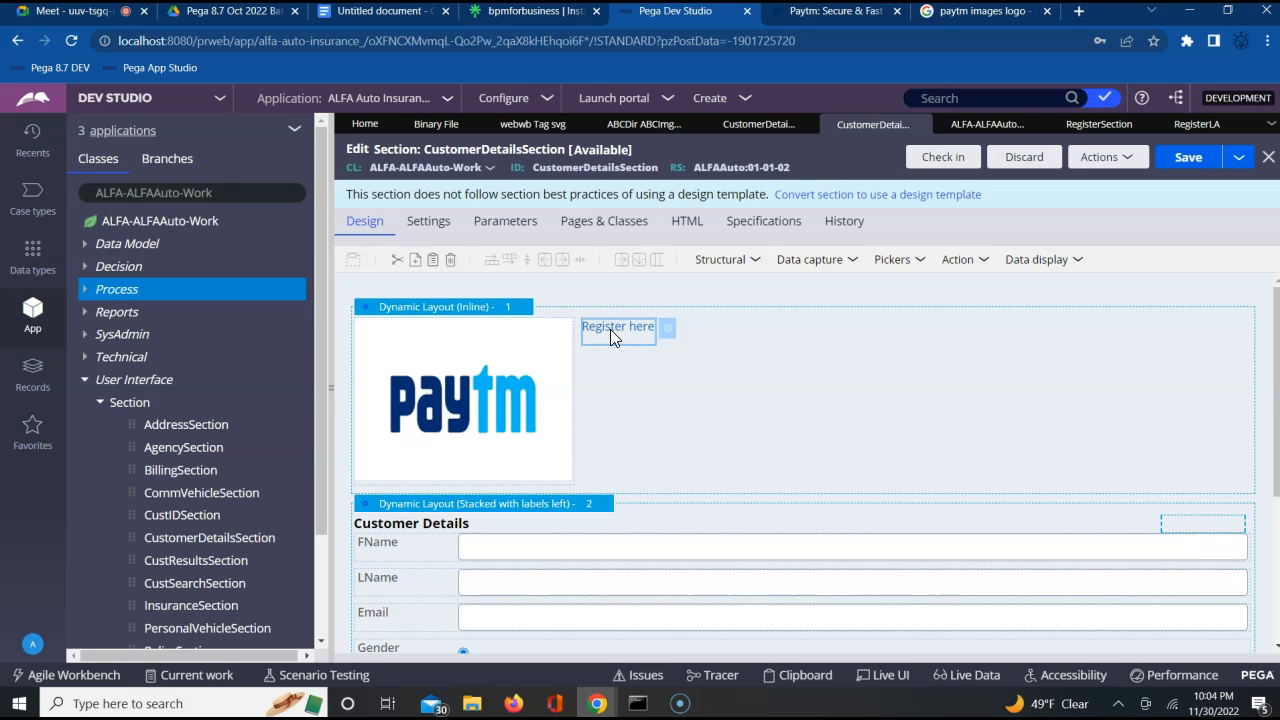
click(667, 331)
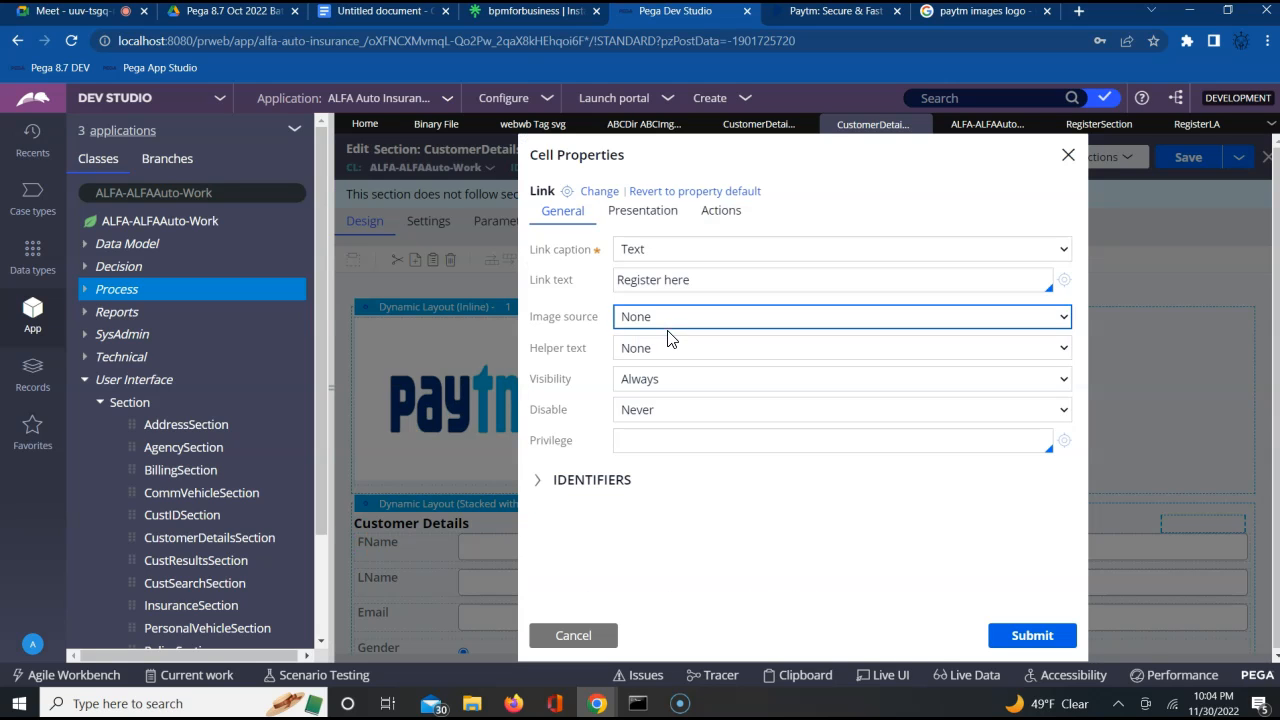
click(688, 510)
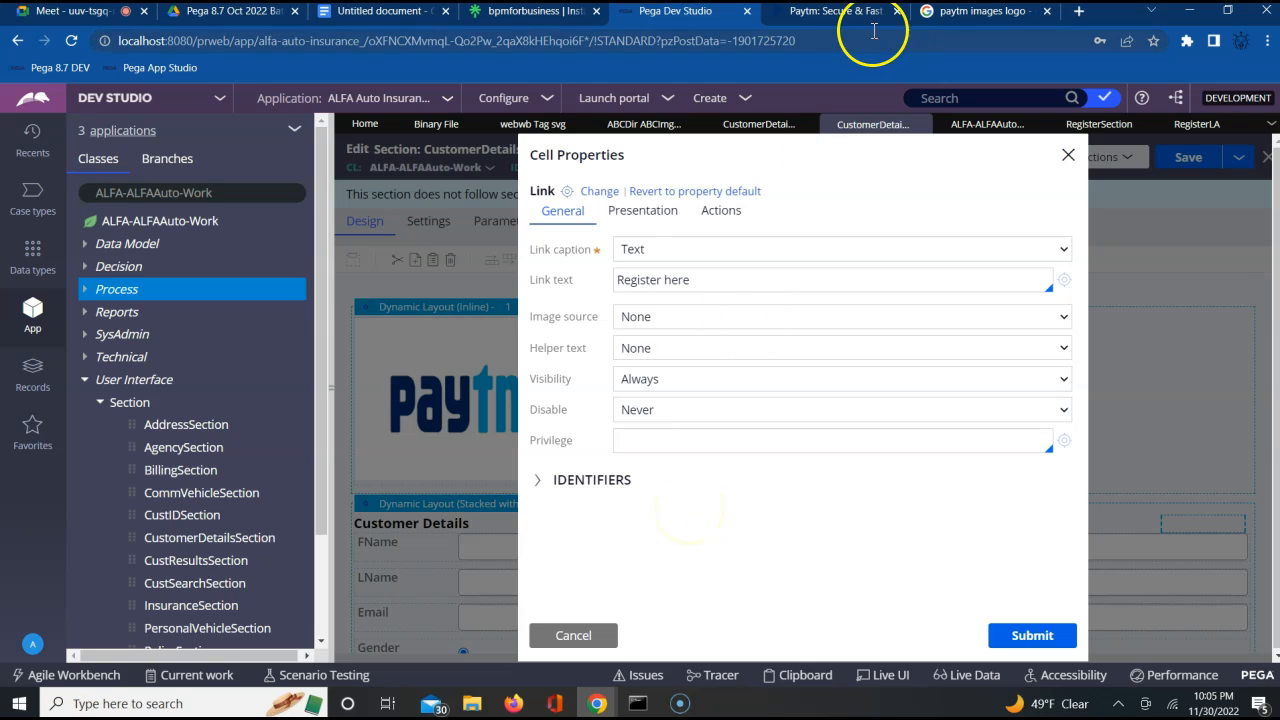
Switch to the Paytm website to dismiss its sign-in dialog, and return to Dev Studio, closing the link's cell properties
click(840, 18)
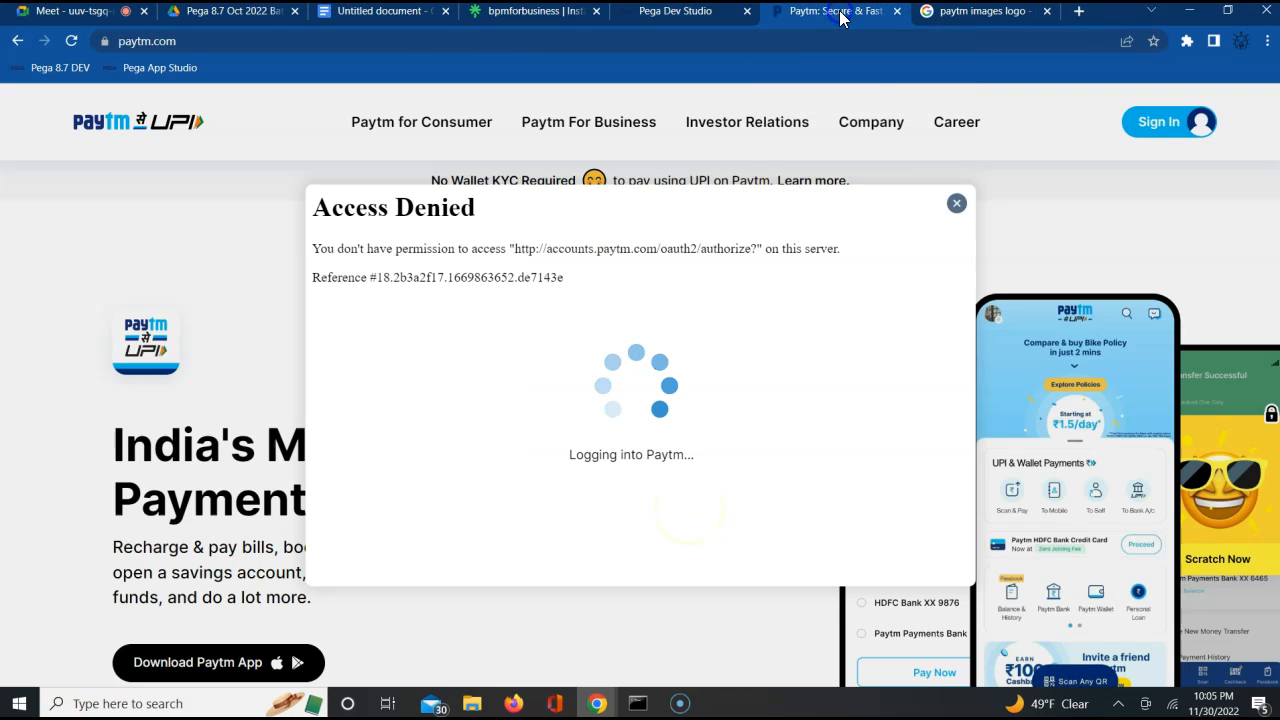
click(957, 207)
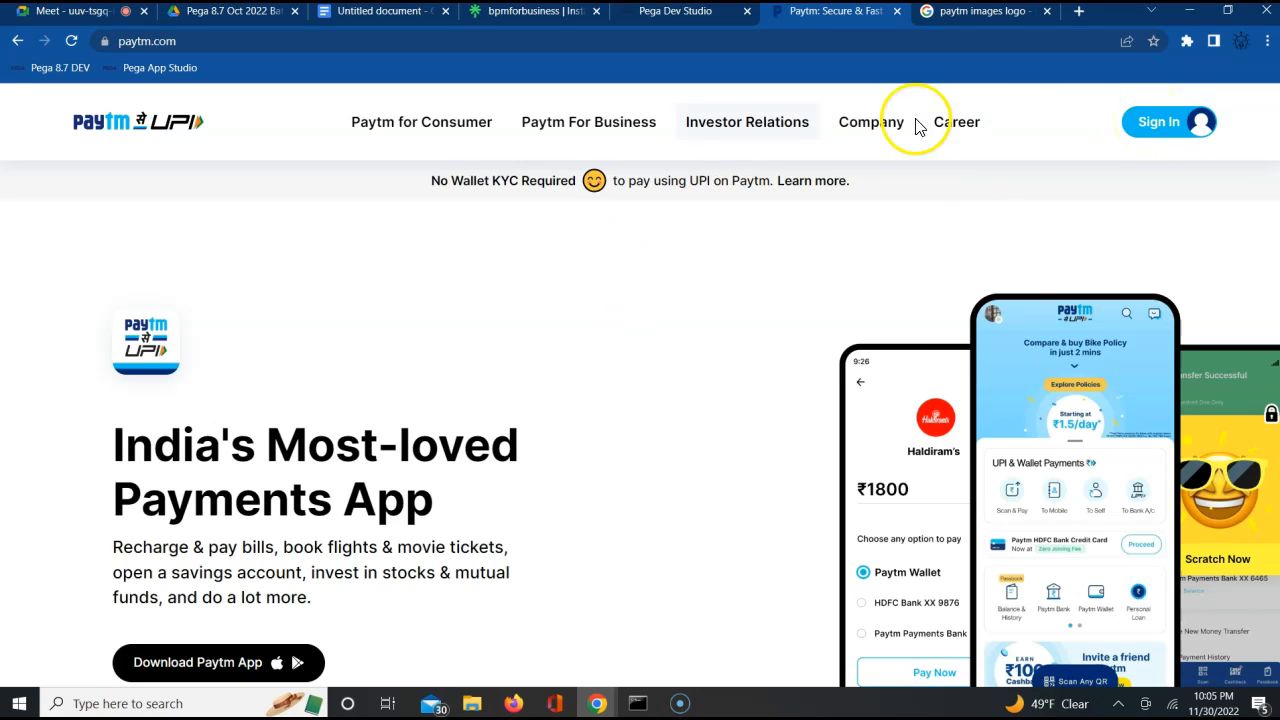
click(688, 18)
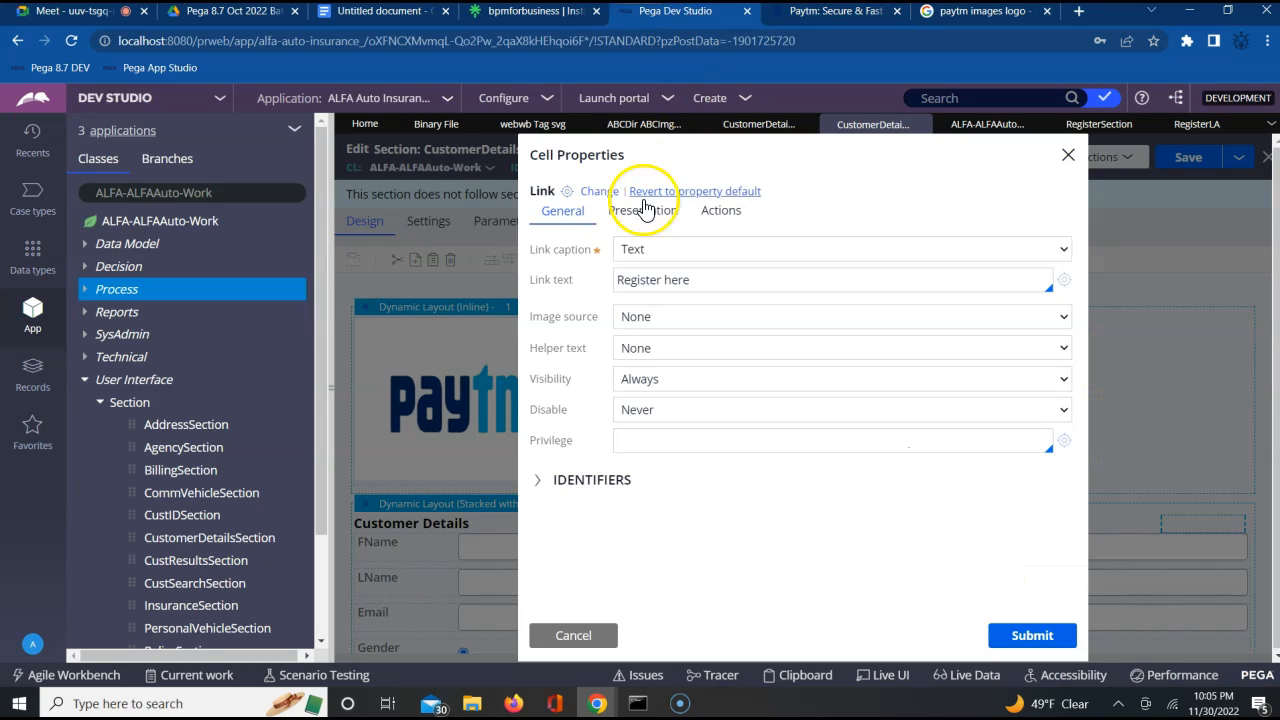
click(1067, 156)
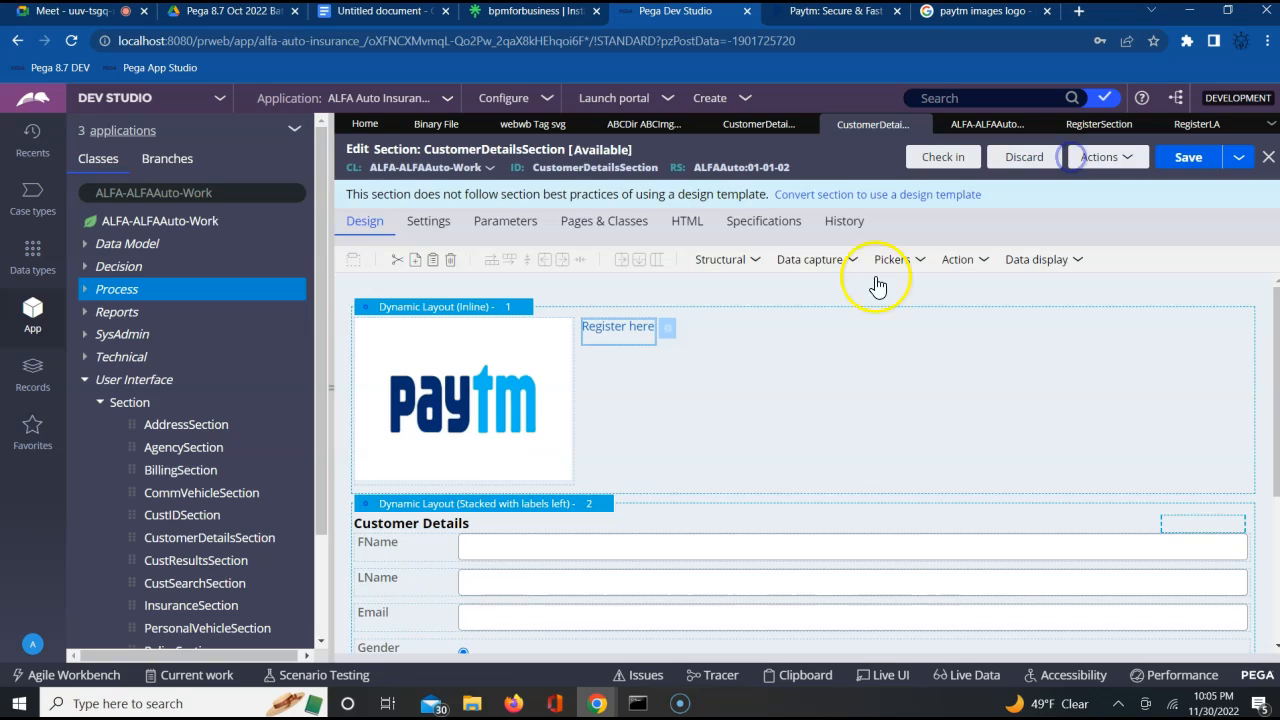
Reopen the "Register here" link's cell properties and create an action set with a Click event
click(668, 333)
click(724, 219)
click(724, 219)
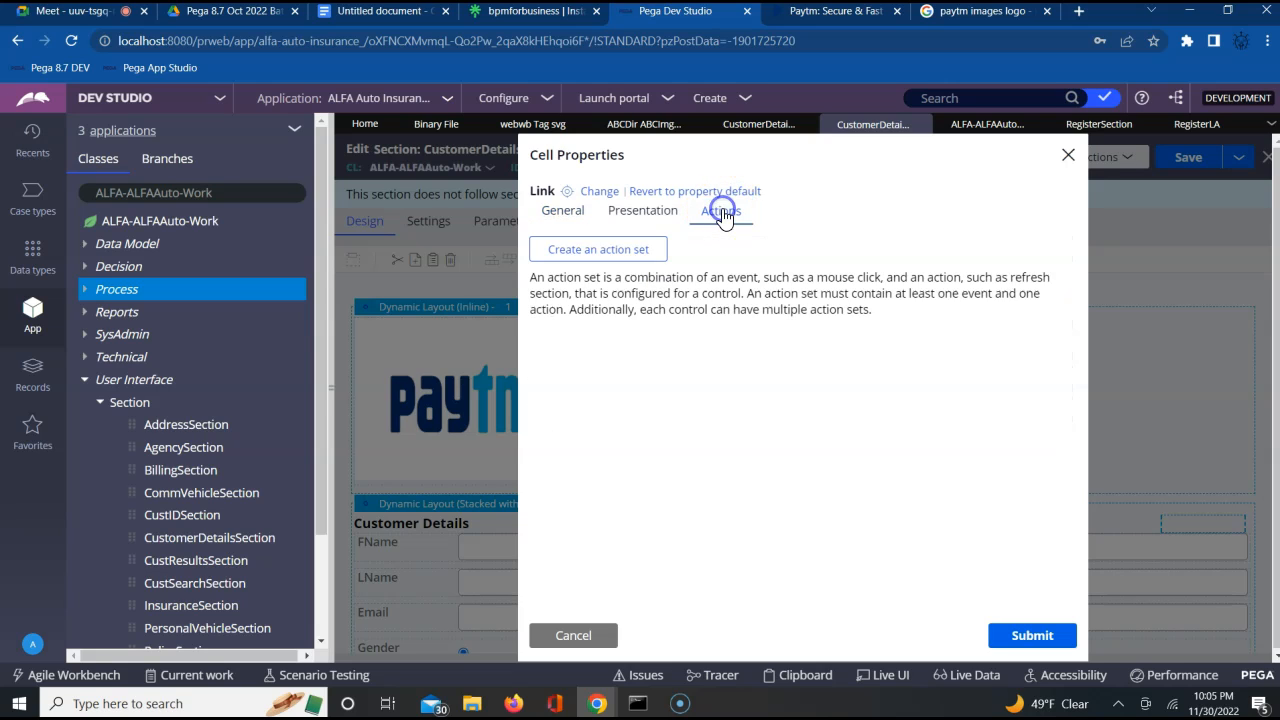
click(608, 255)
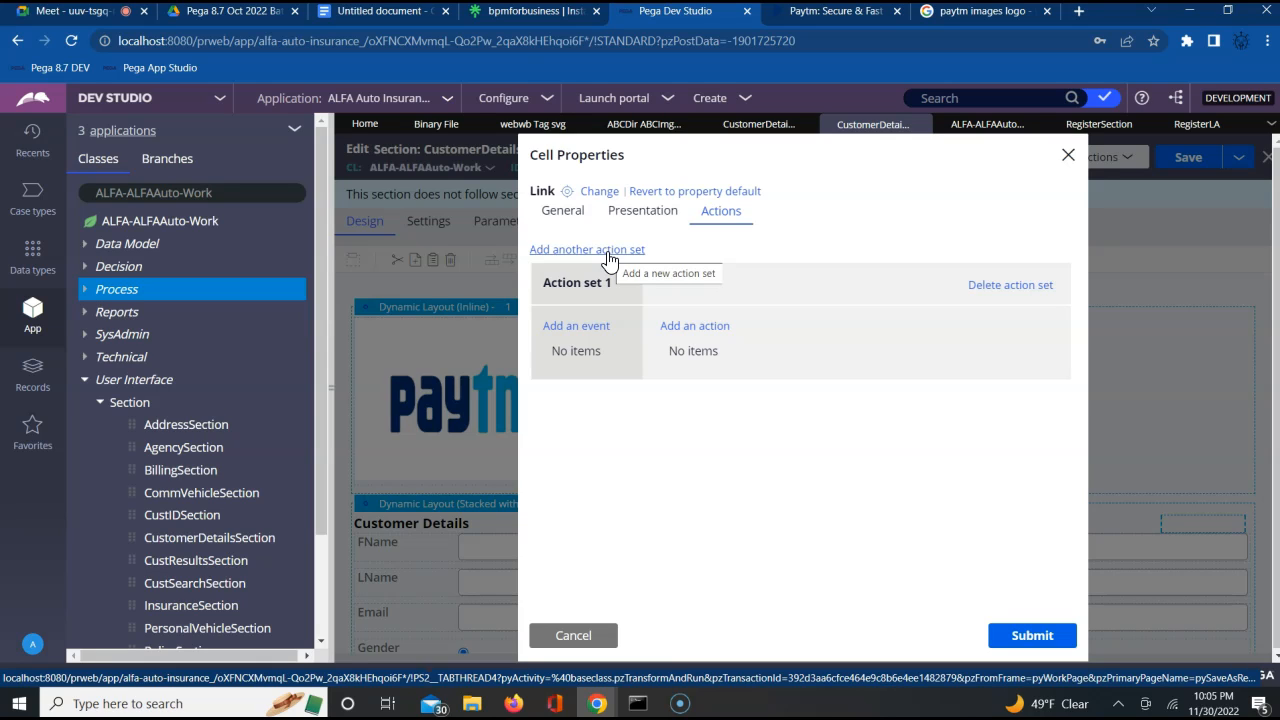
click(565, 330)
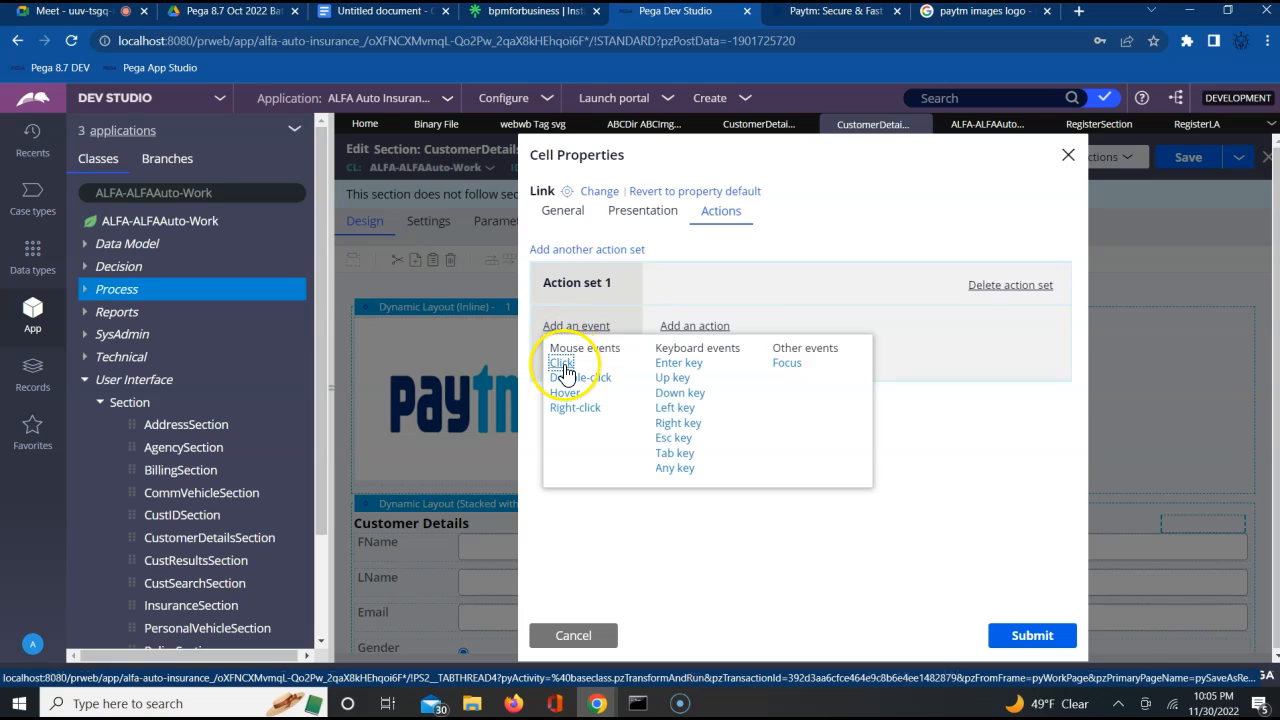
click(565, 370)
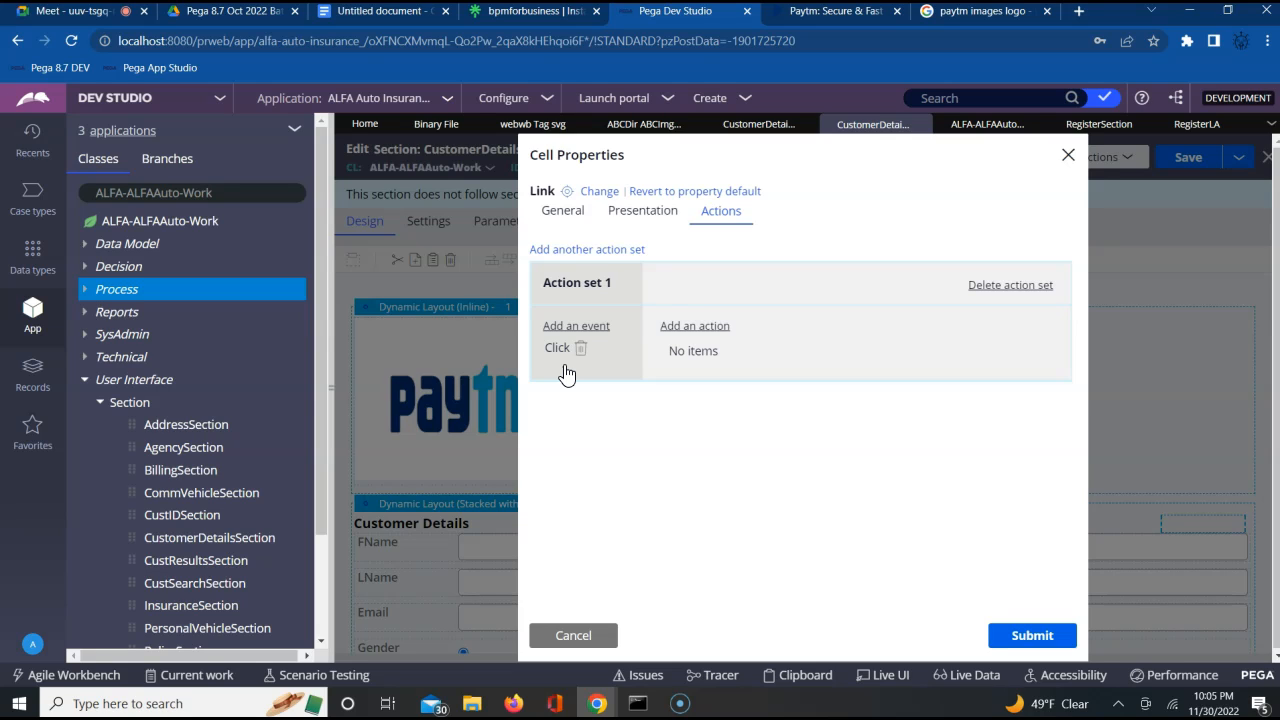
Add a Launch: Local action to the link's action set and choose RegisterLA as the local action
click(668, 327)
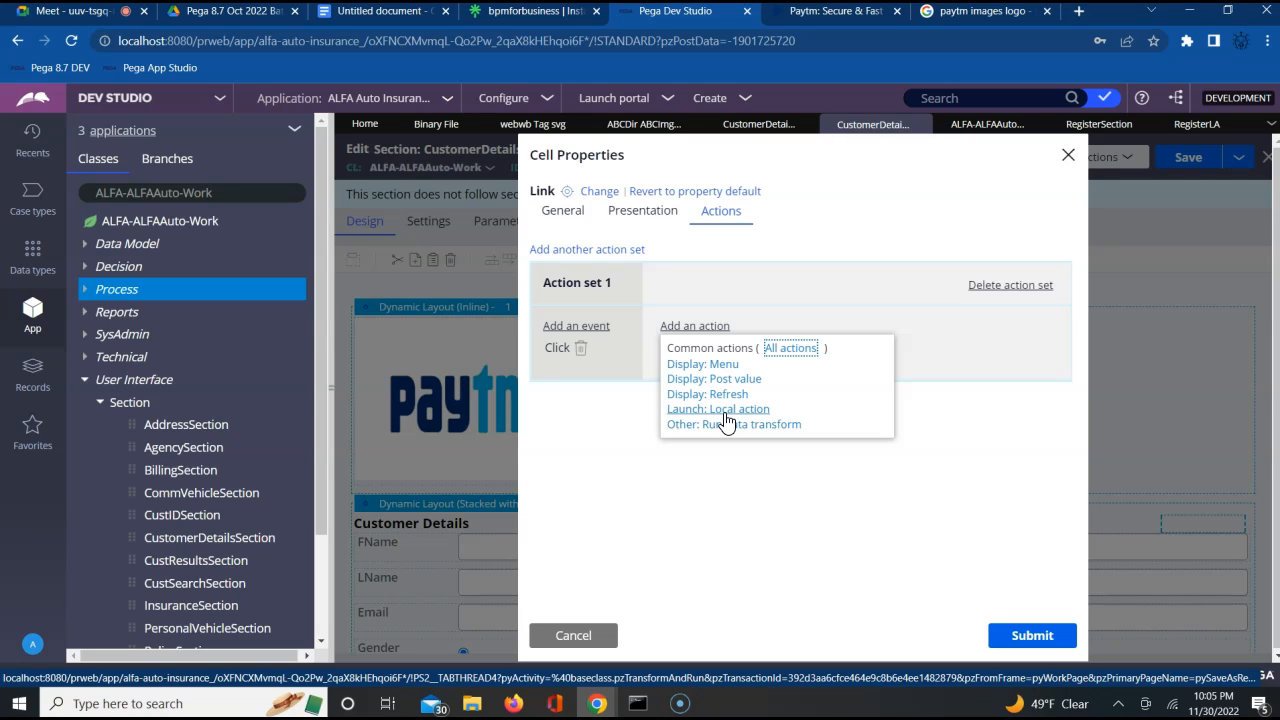
click(737, 414)
click(737, 414)
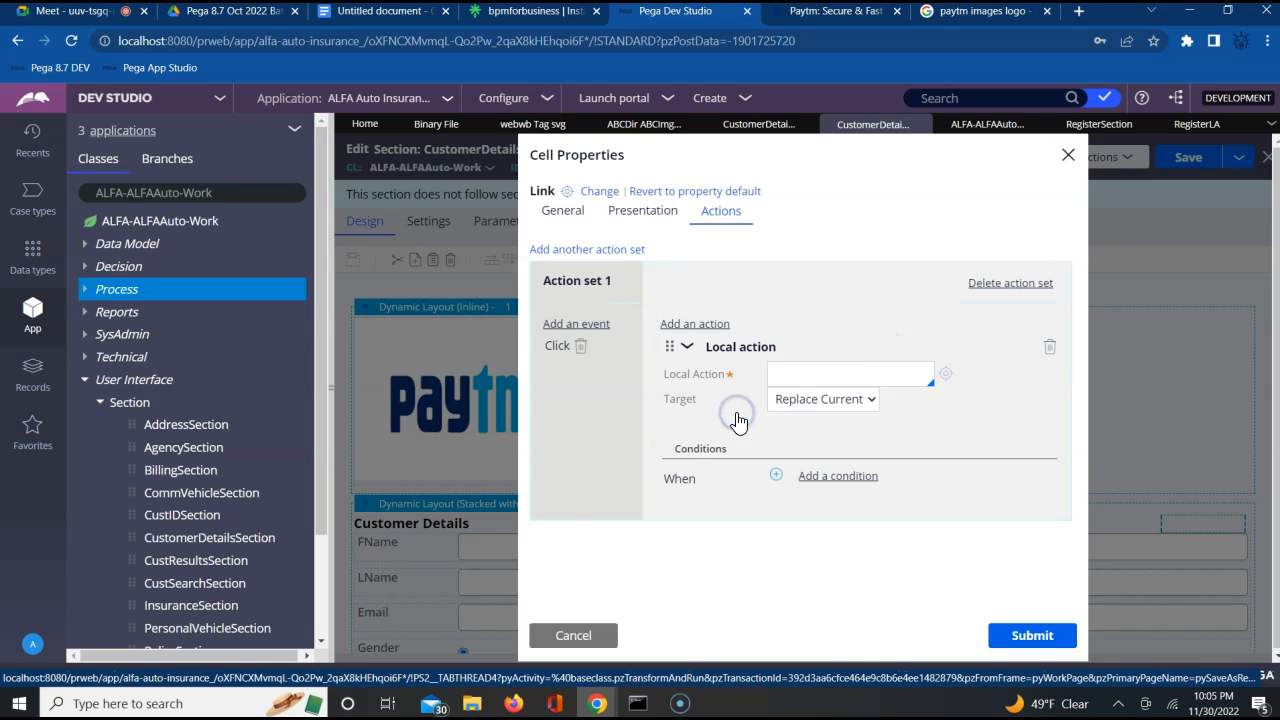
click(810, 373)
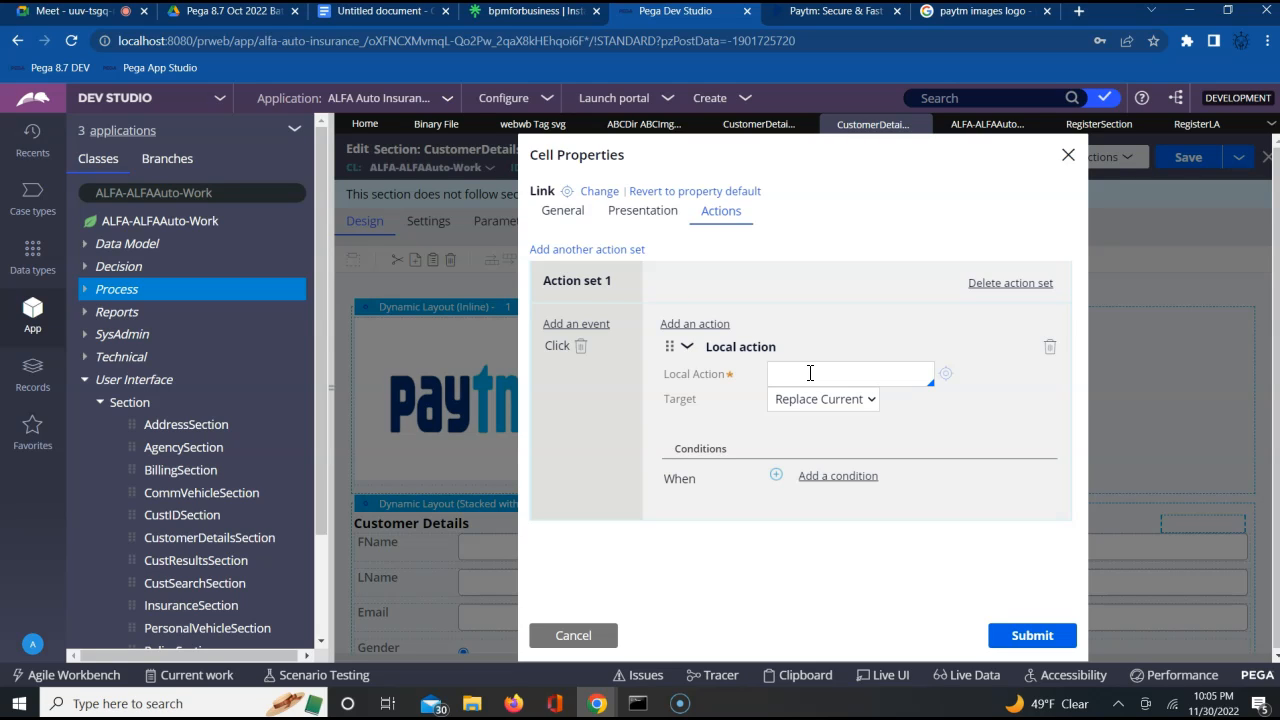
click(807, 373)
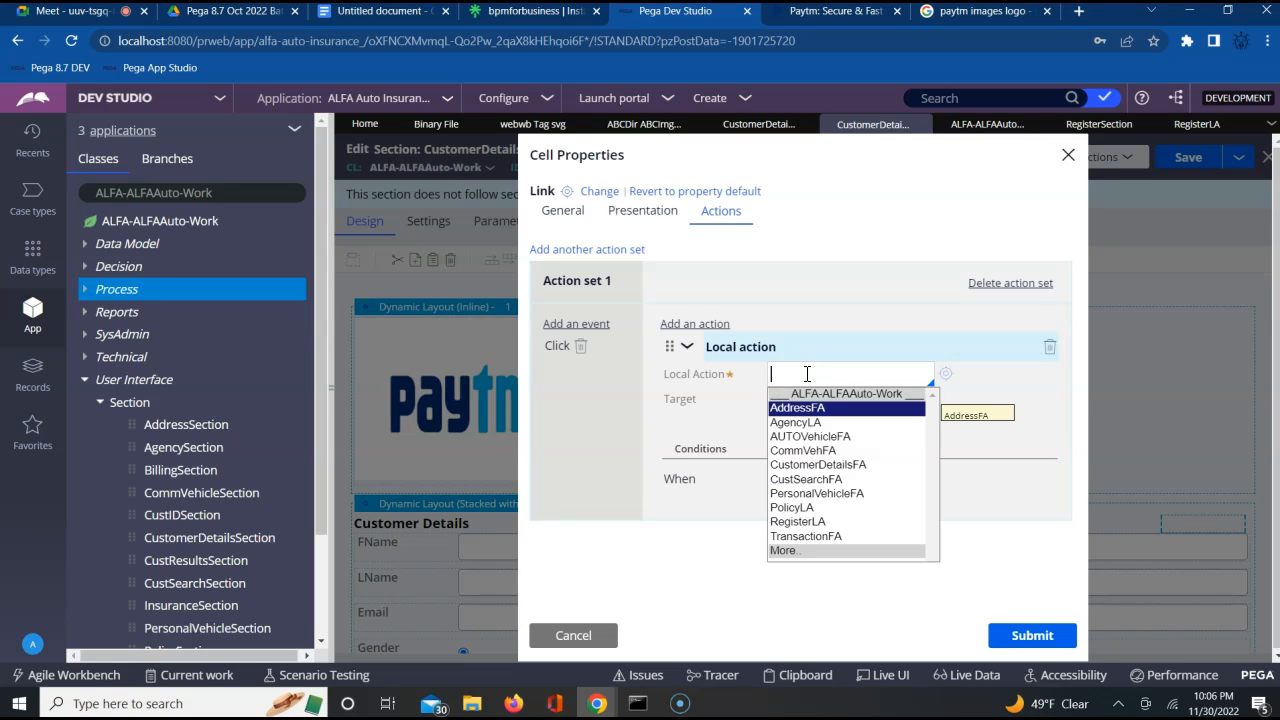
key(Down)
key(Down)
key(Down)
key(Down)
key(Down)
key(Down)
key(Down)
key(Down)
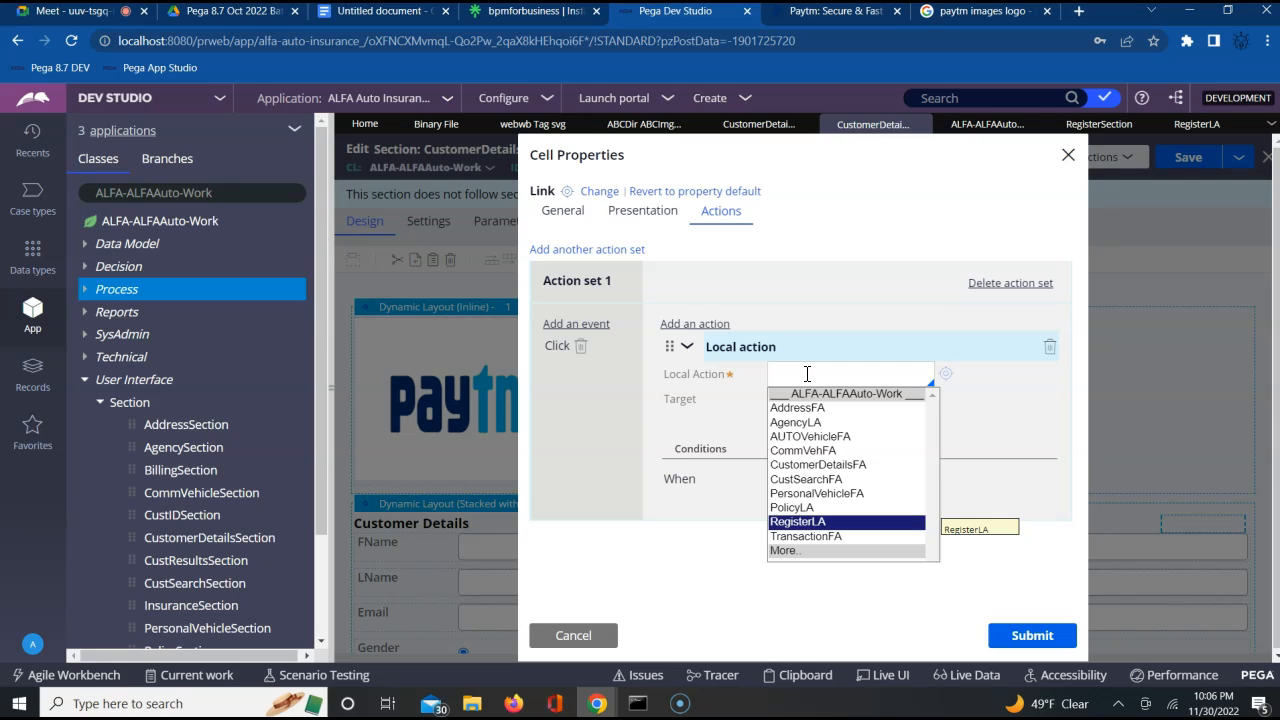
key(Return)
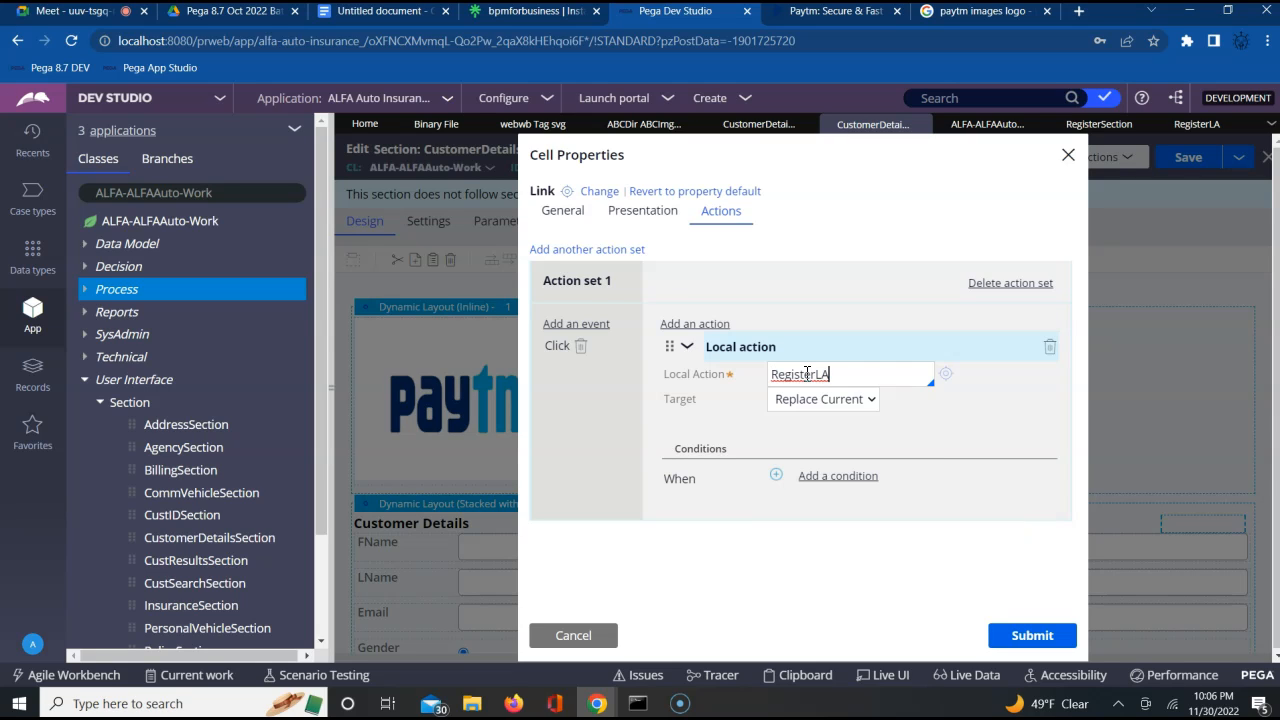
Review the target options for the RegisterLA local action, and open the sign-in dialog on the Paytm website for comparison
click(820, 415)
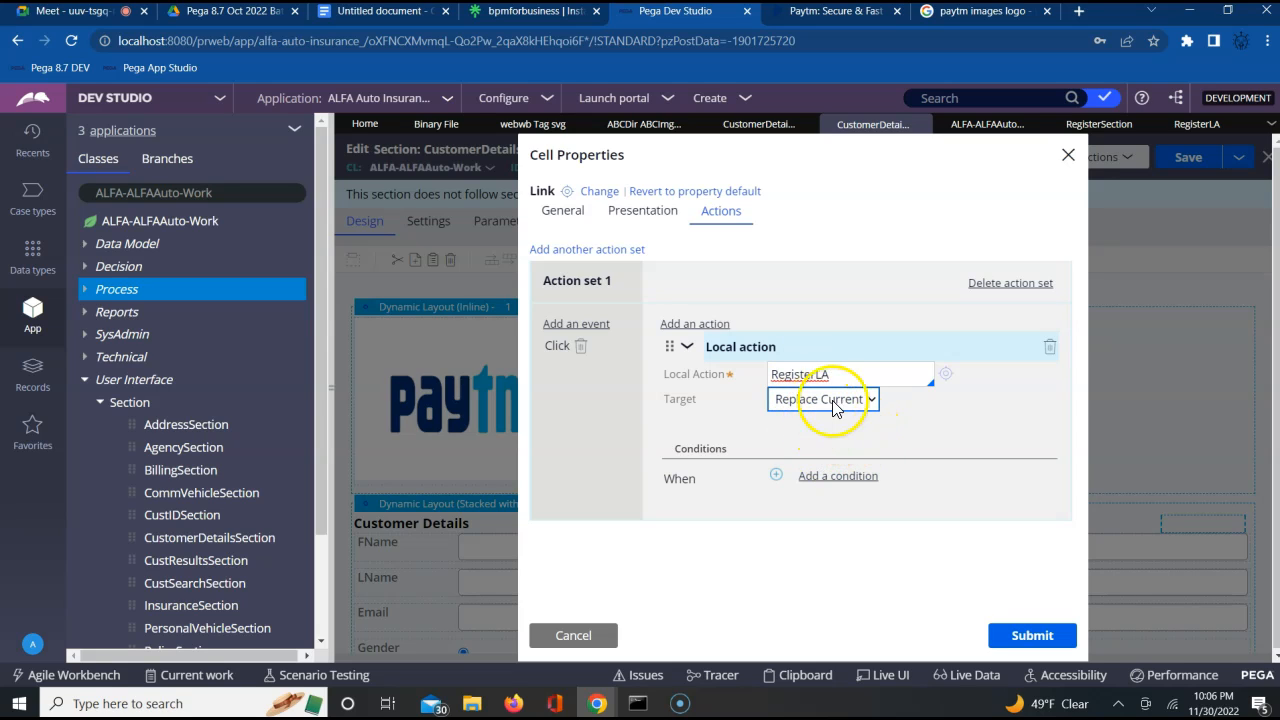
click(845, 405)
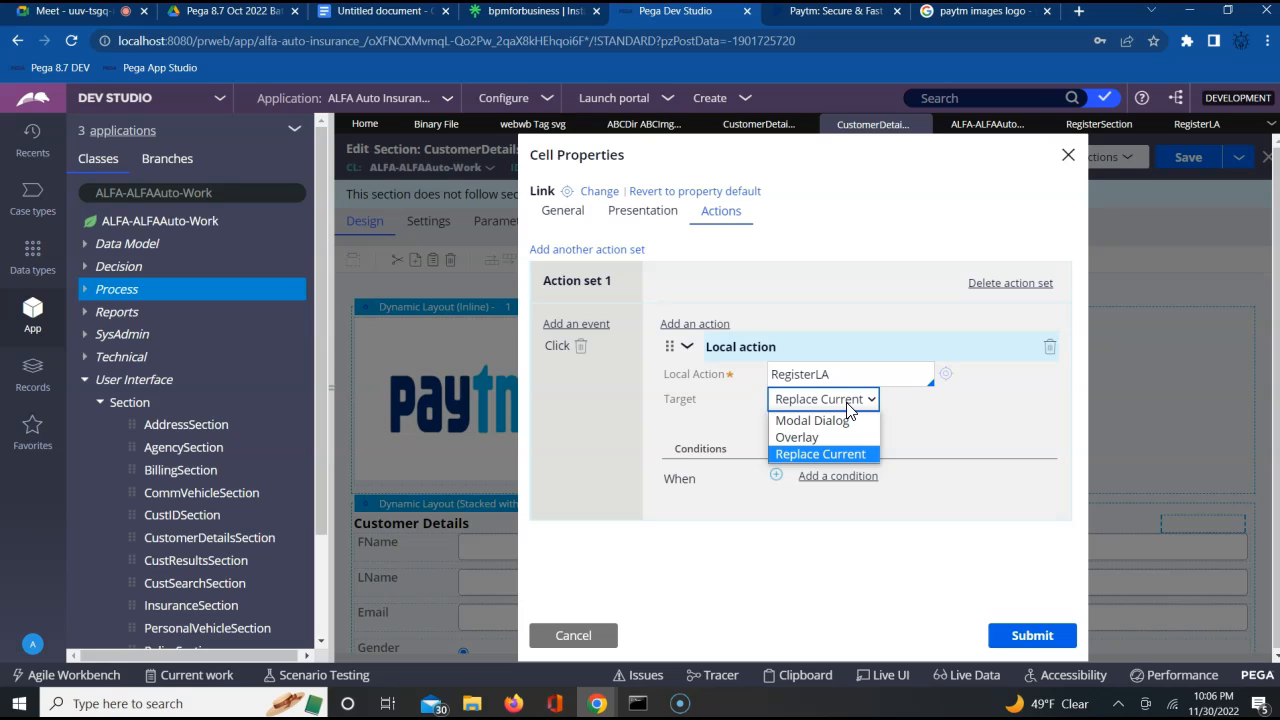
click(830, 456)
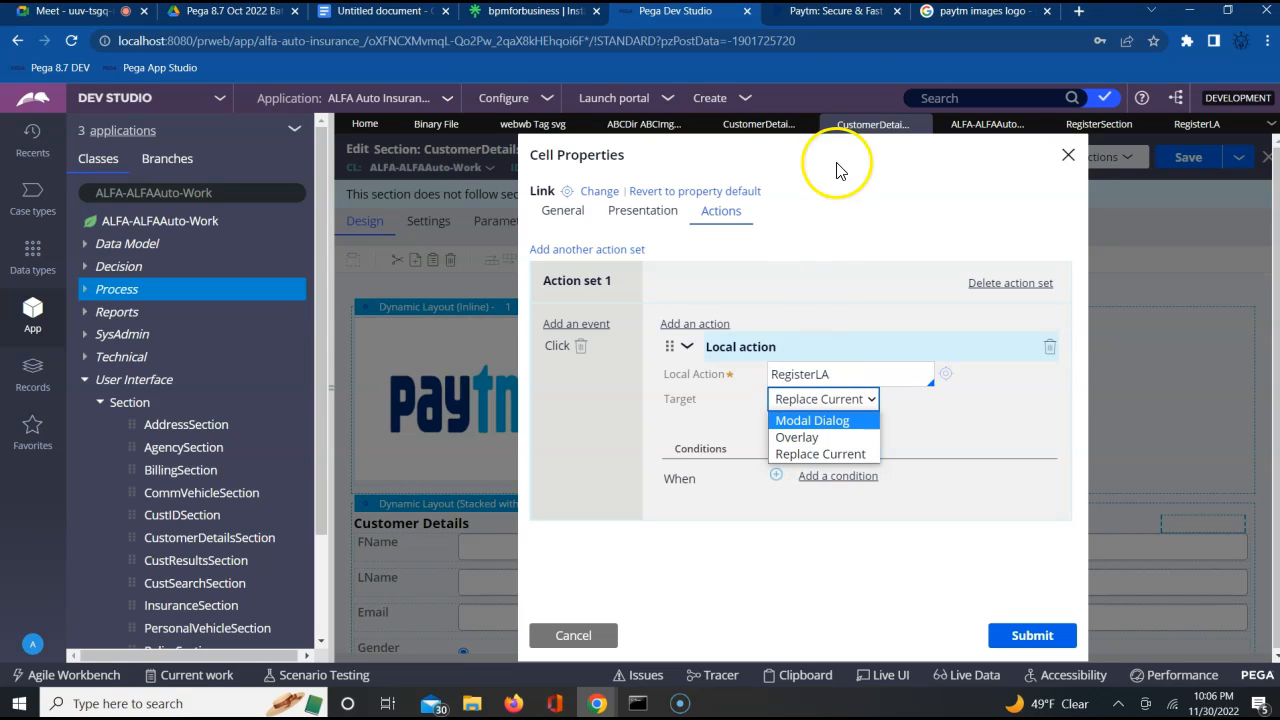
click(835, 20)
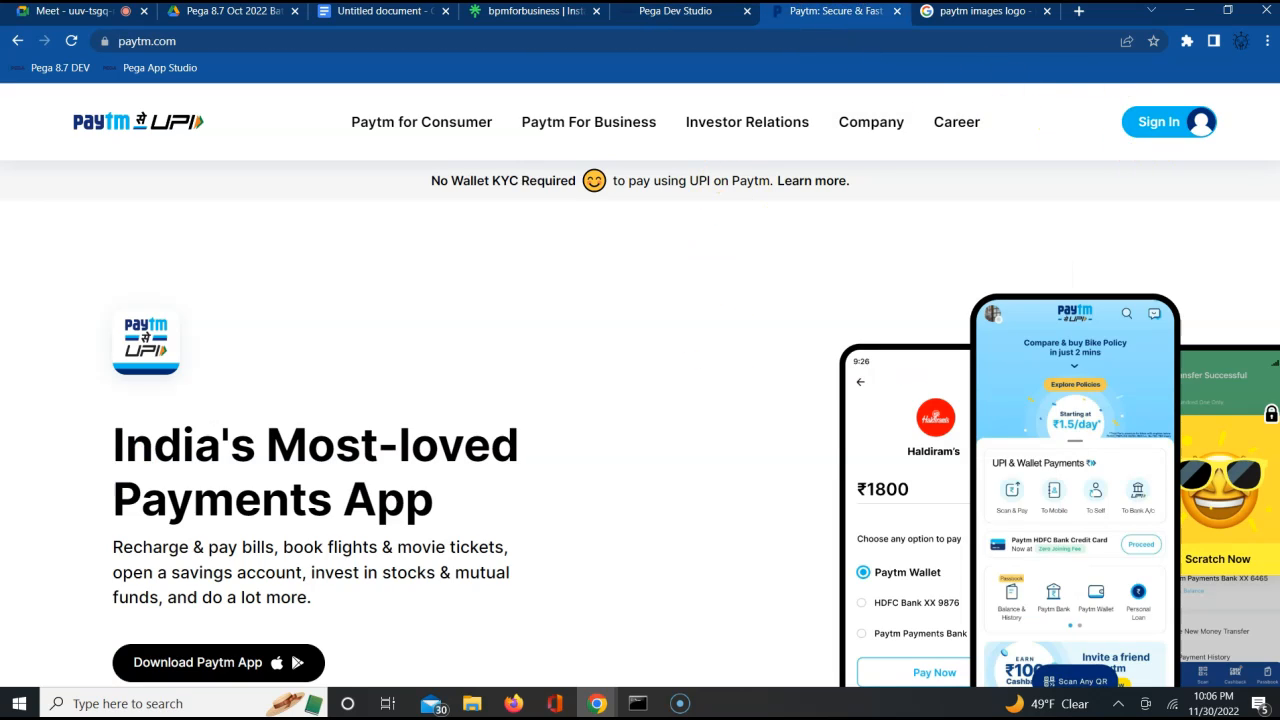
click(1186, 131)
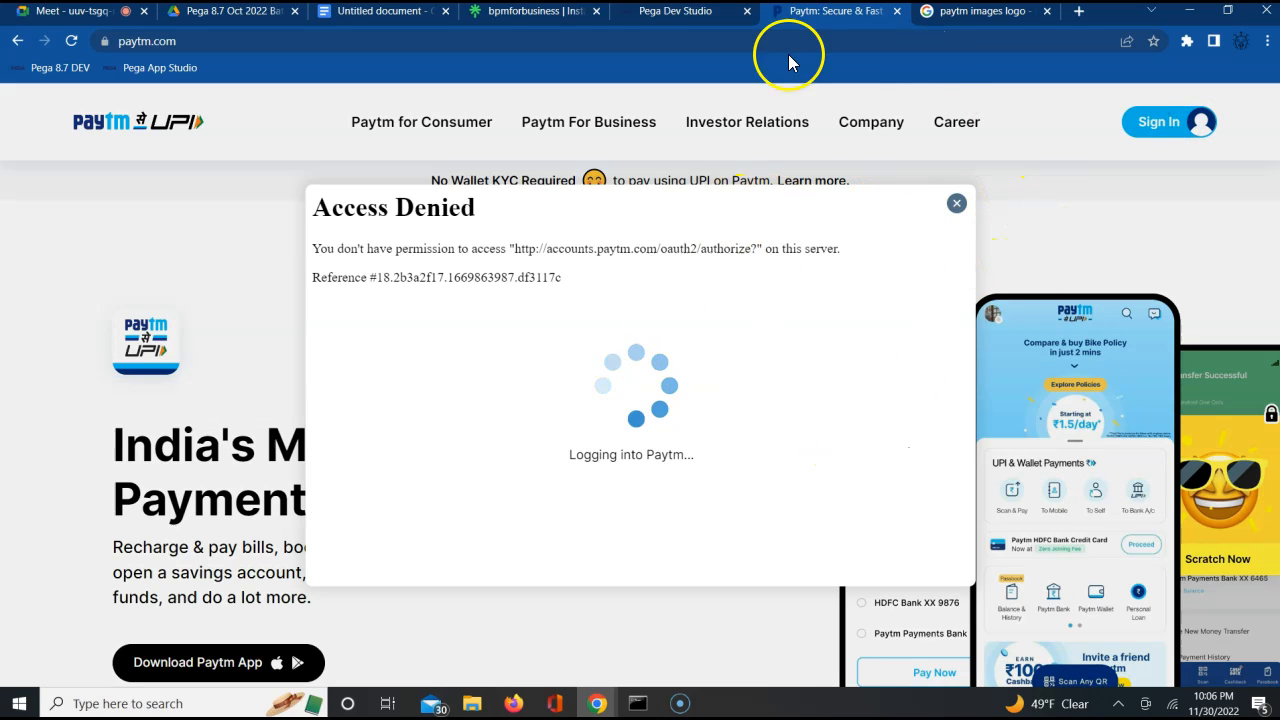
Return to Dev Studio and try Modal Dialog as the RegisterLA local action's target, then cancel the link's cell properties
click(672, 11)
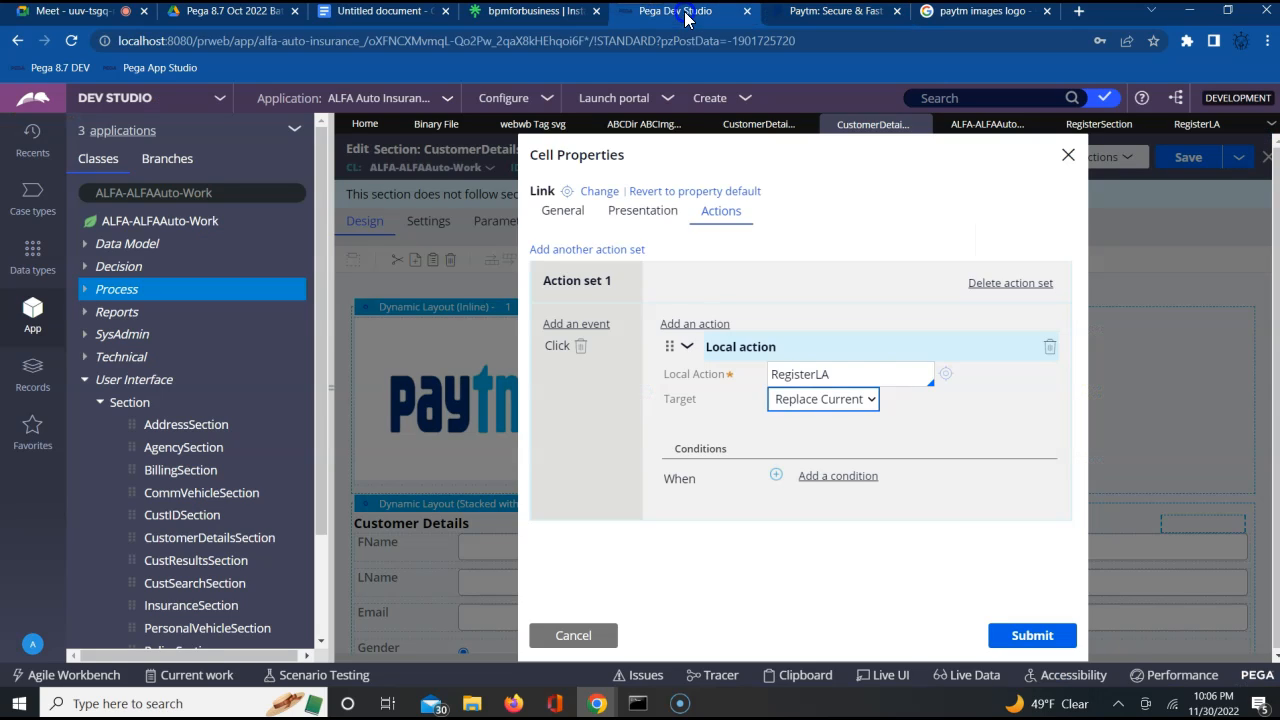
click(826, 408)
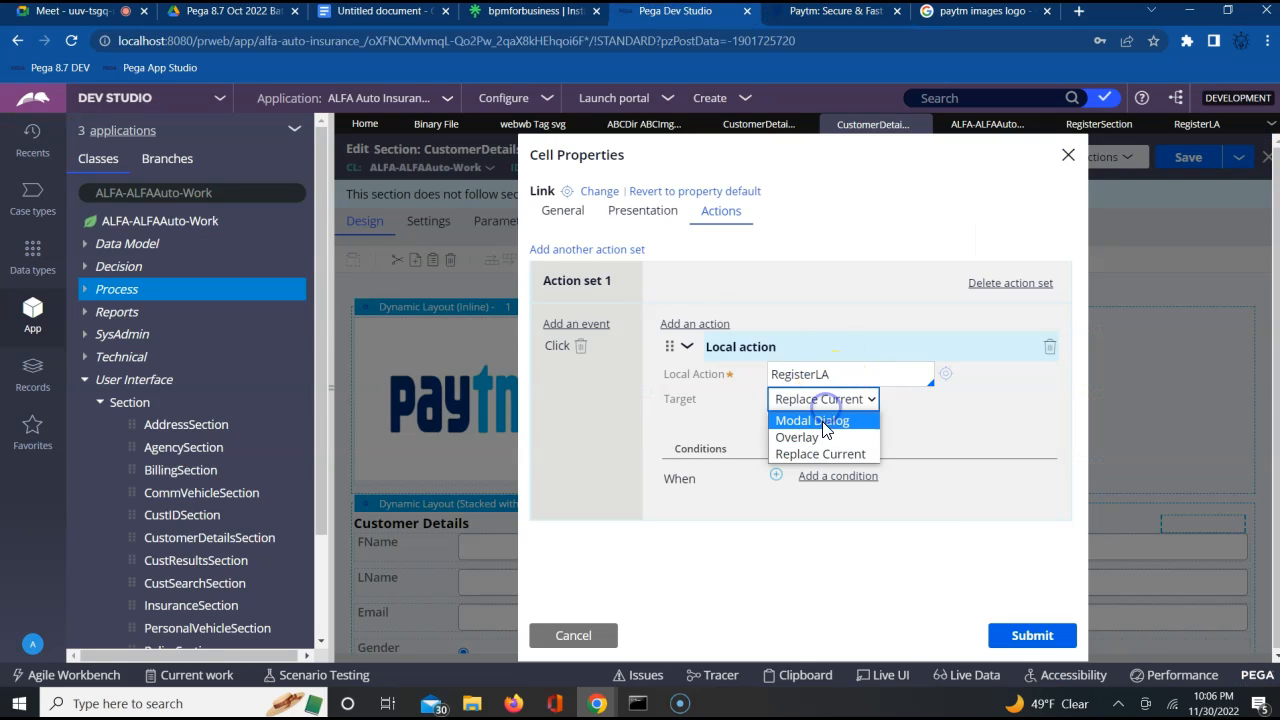
click(821, 424)
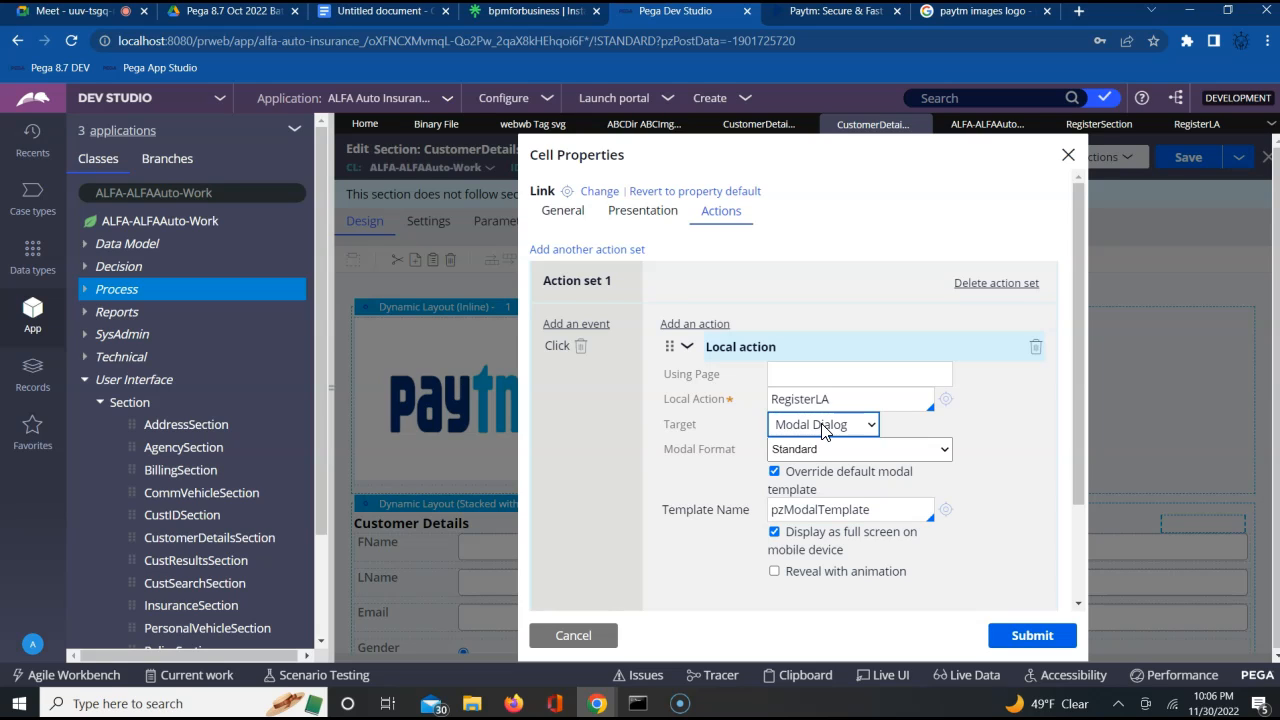
click(573, 635)
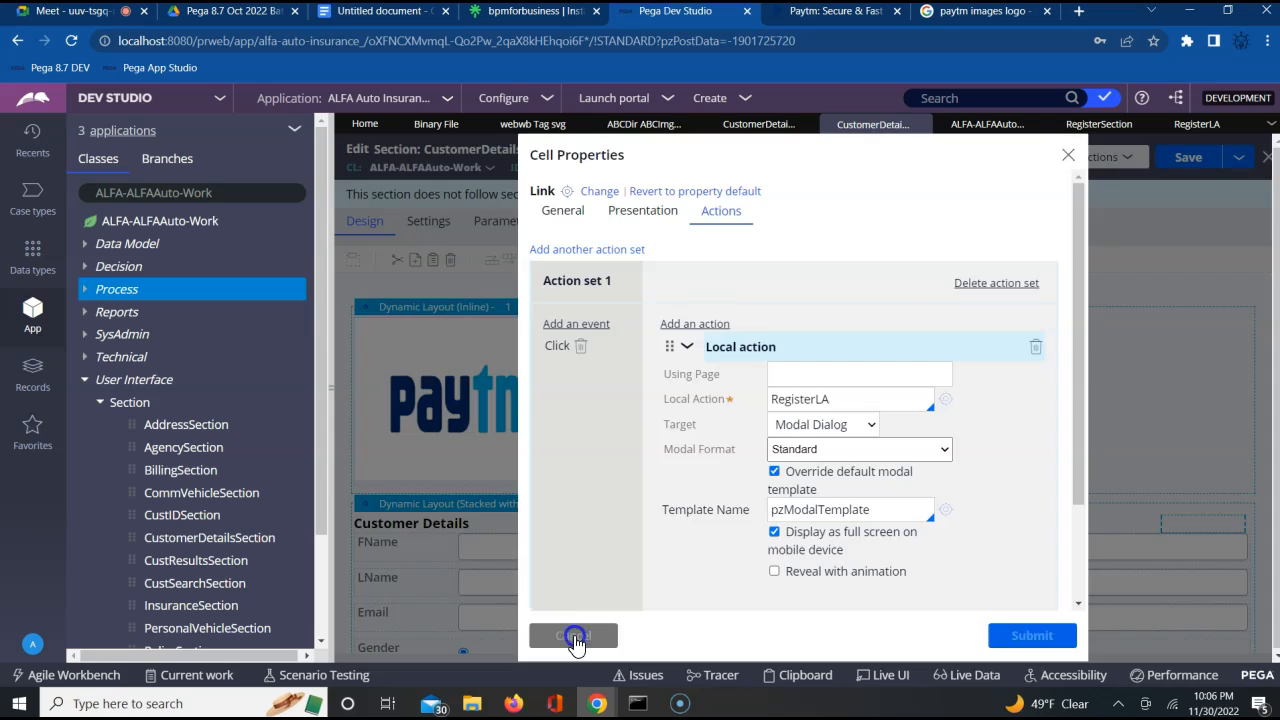
click(1024, 398)
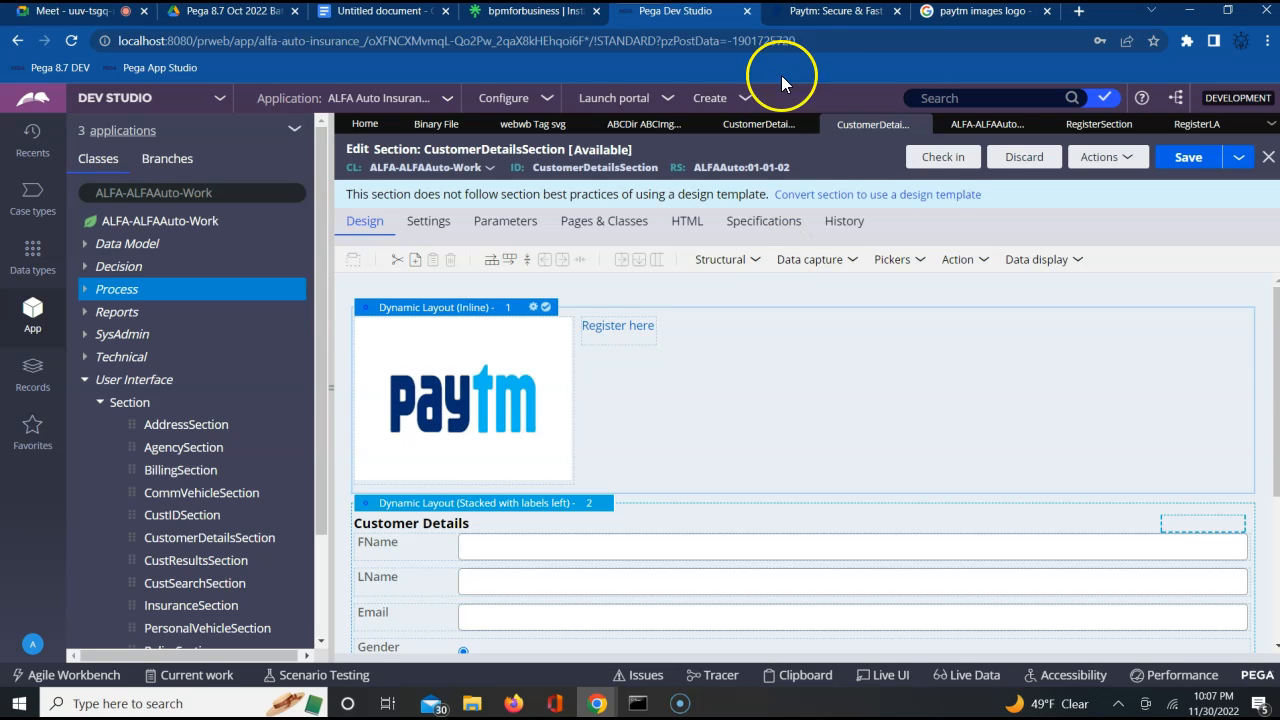
Switch to the Paytm website, dismiss its sign-in dialog, and open and dismiss it once more
click(828, 14)
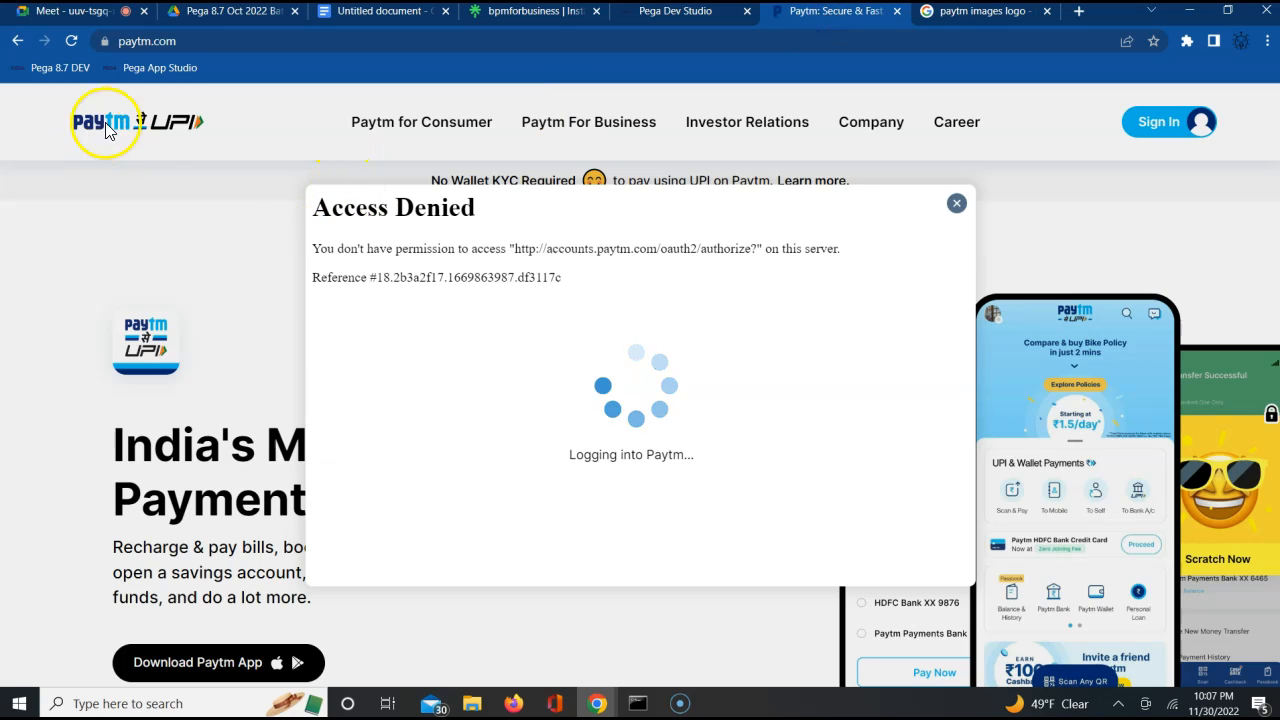
click(956, 203)
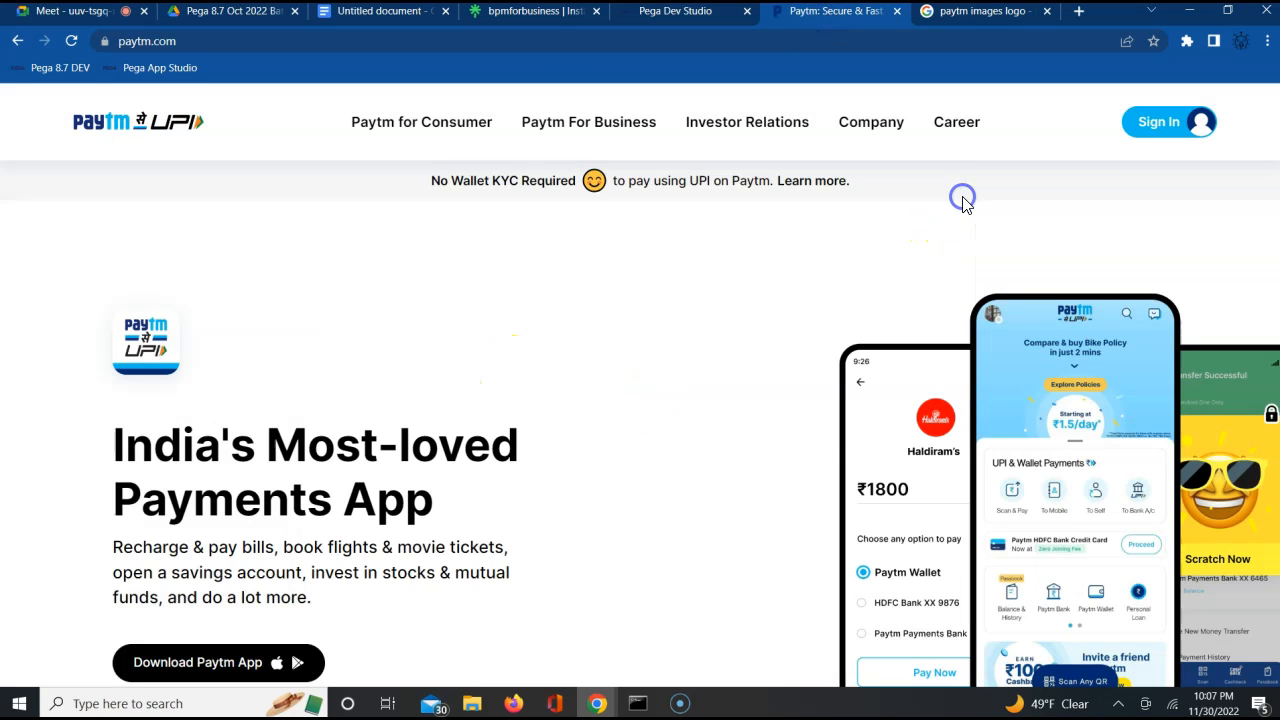
click(1177, 130)
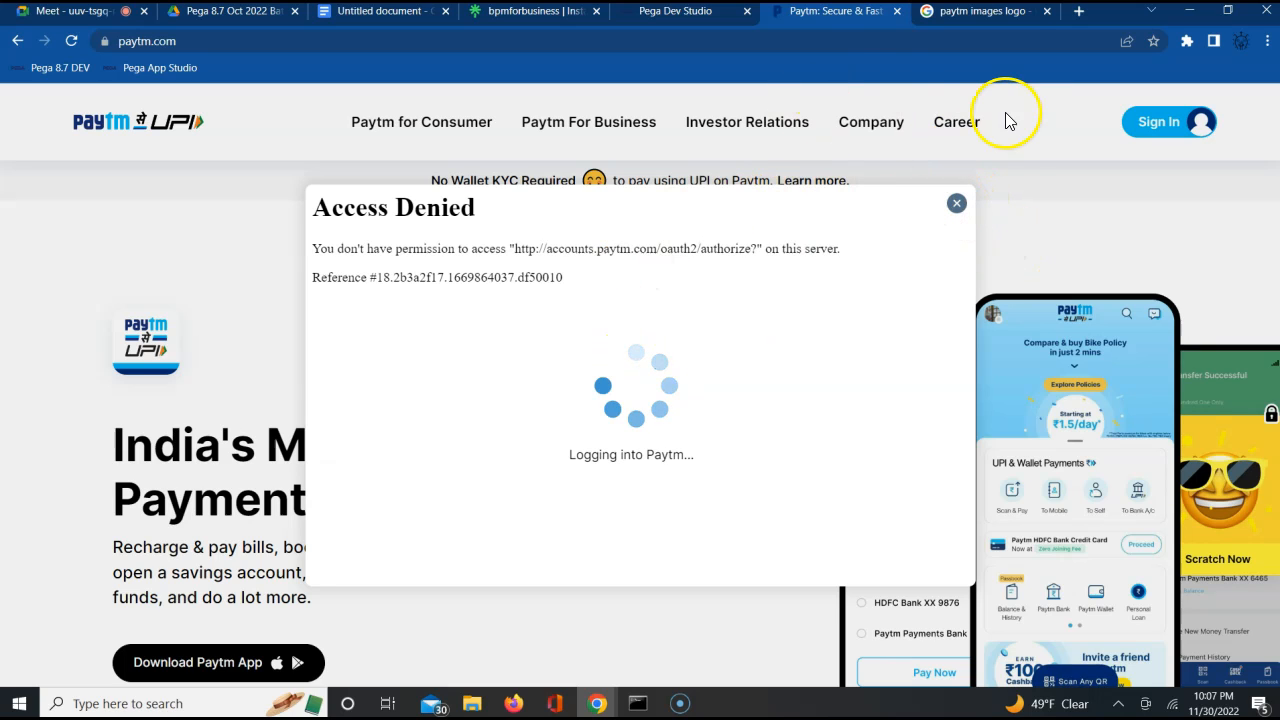
click(962, 203)
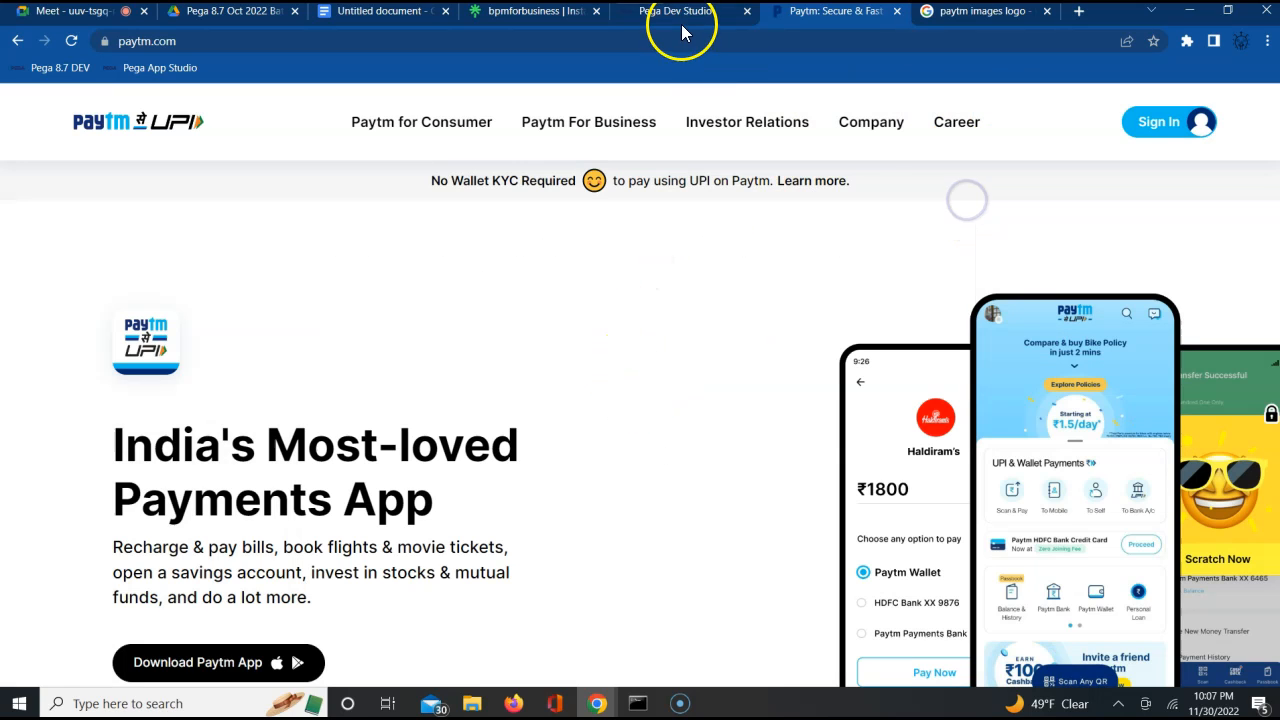
Return to Dev Studio and review the Binary File instances, the ABCImg file and both open versions of CustomerDetailsSection
click(652, 12)
click(438, 127)
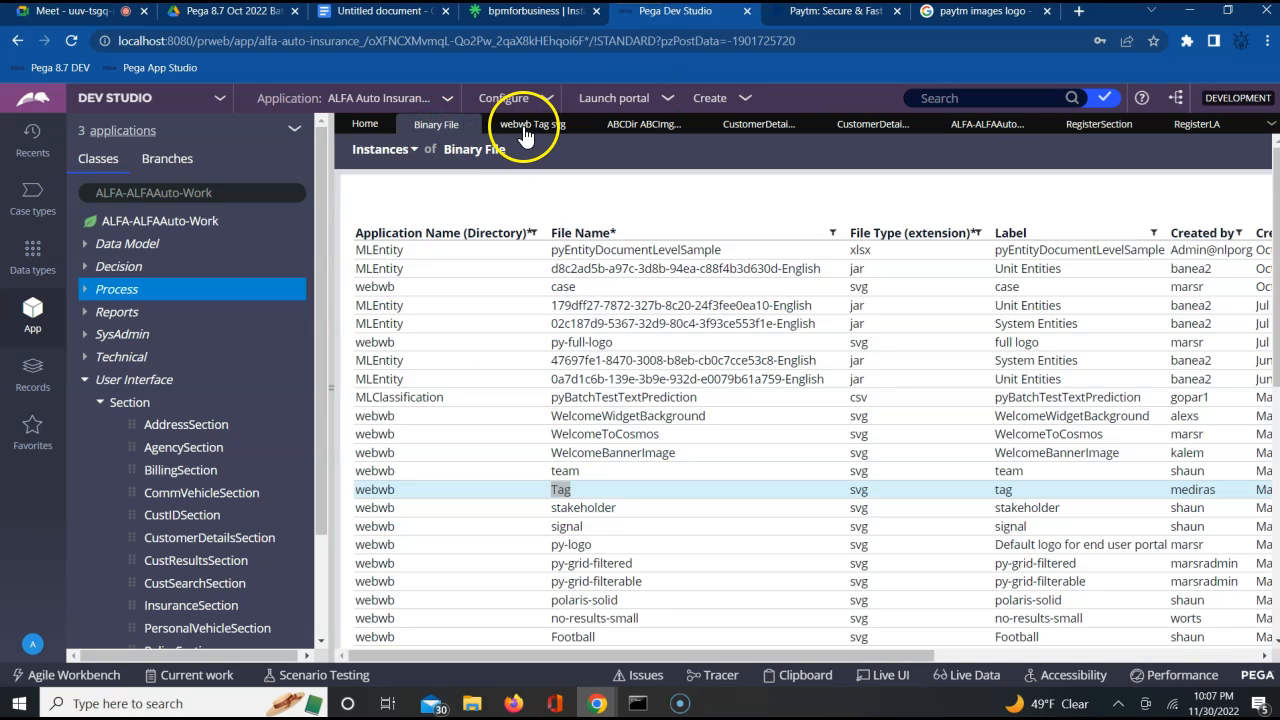
click(617, 127)
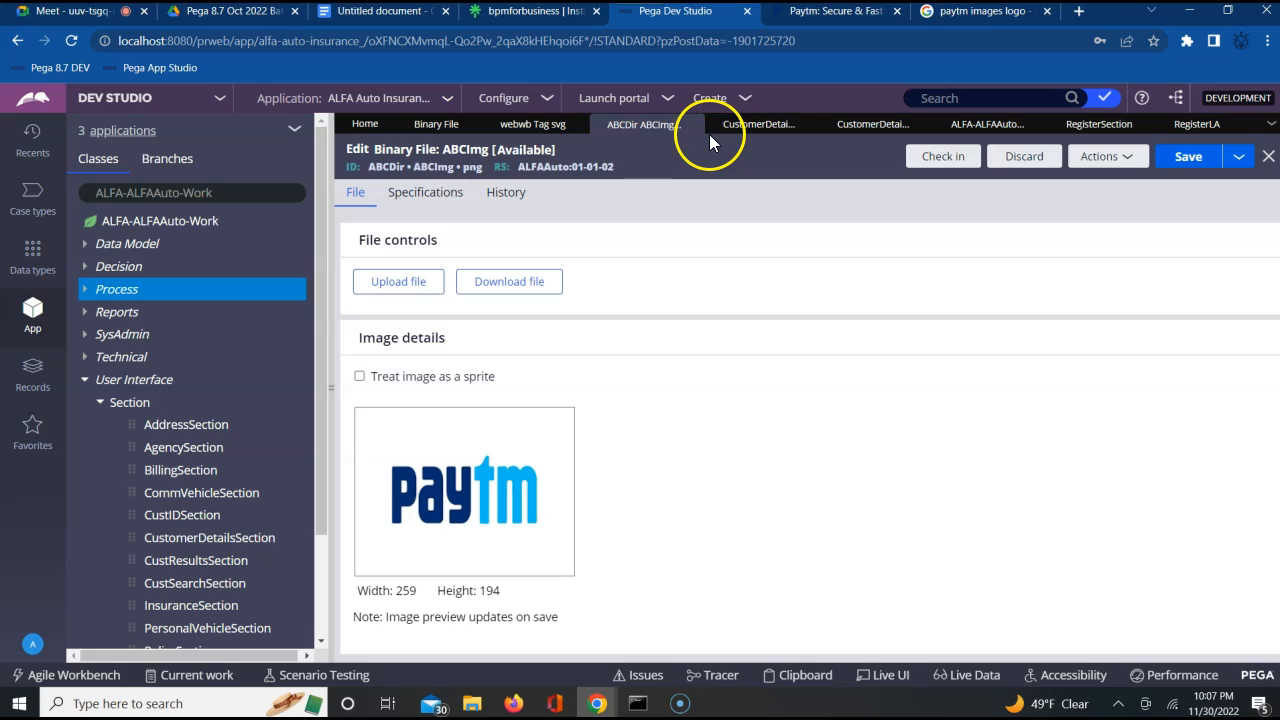
click(740, 128)
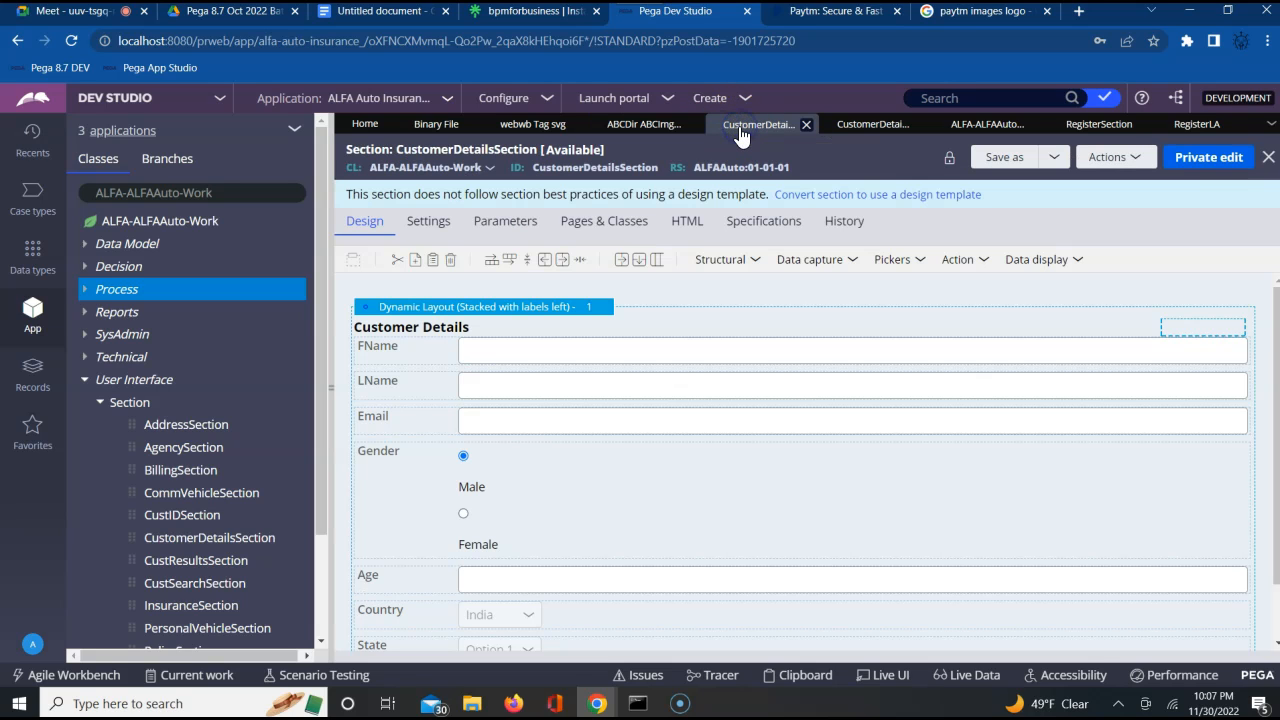
click(850, 124)
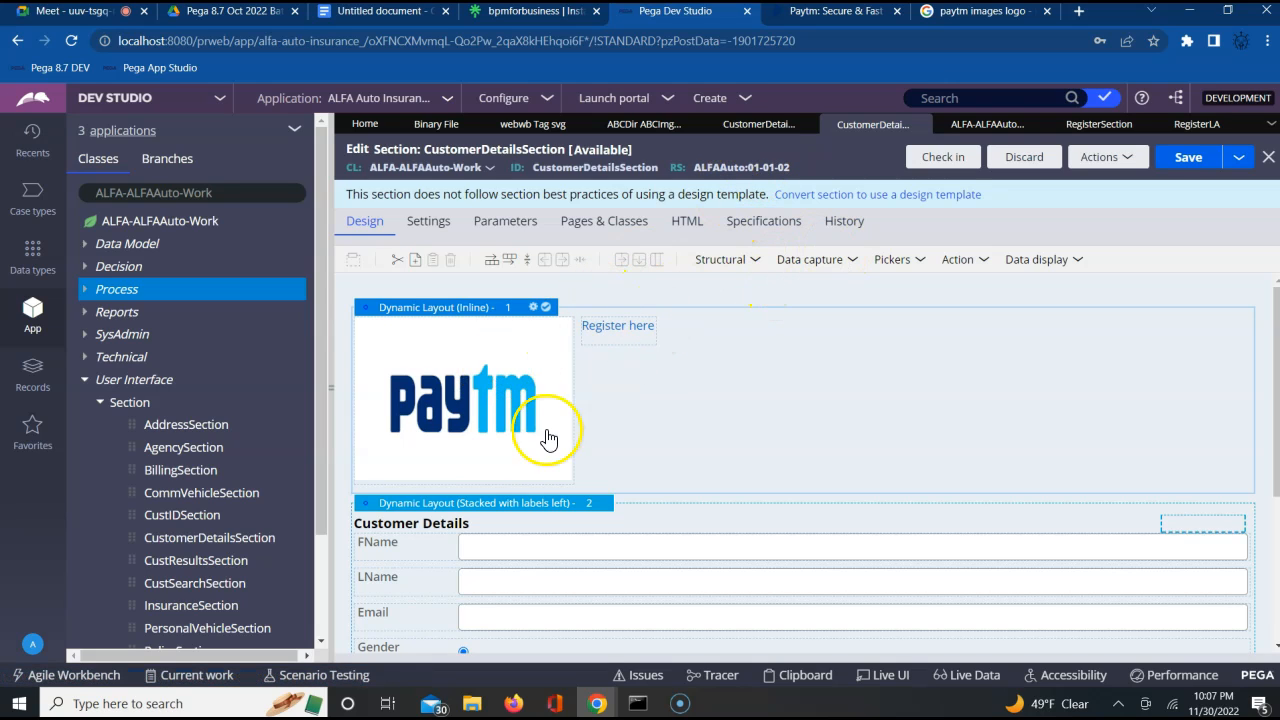
Look through the data display controls and check the general properties of the Inline dynamic layout in CustomerDetailsSection
click(1042, 262)
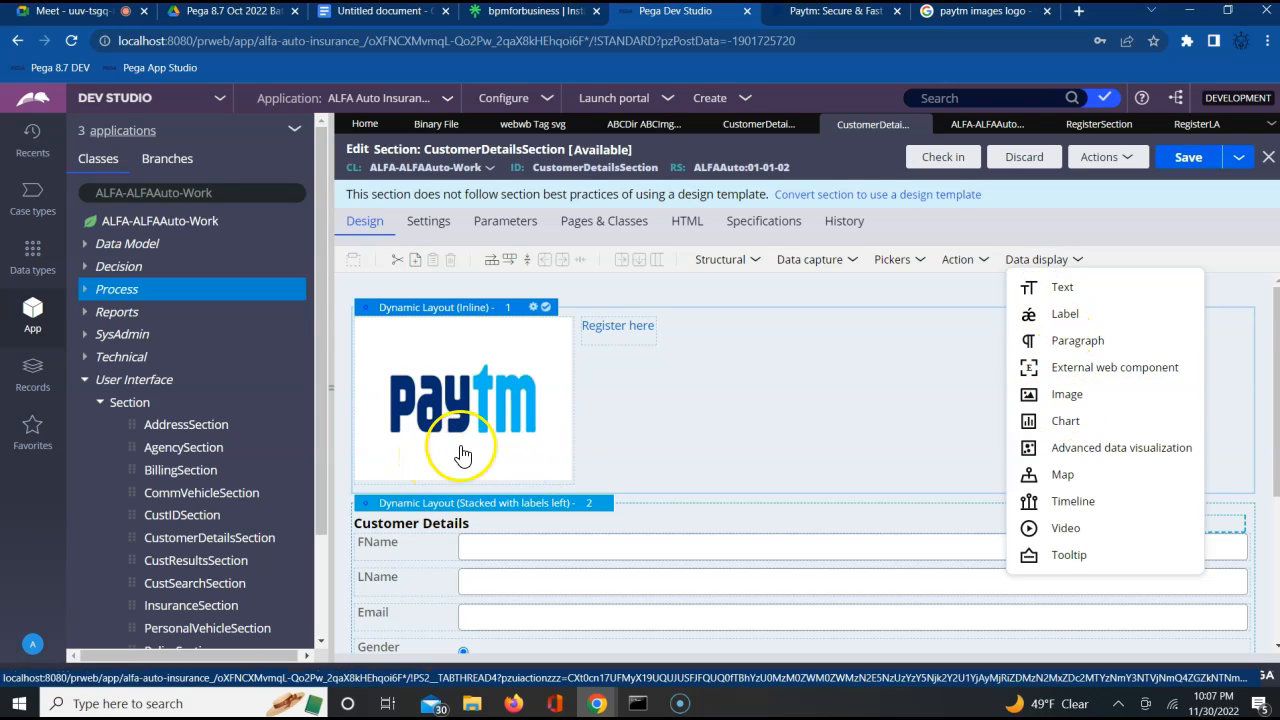
click(680, 417)
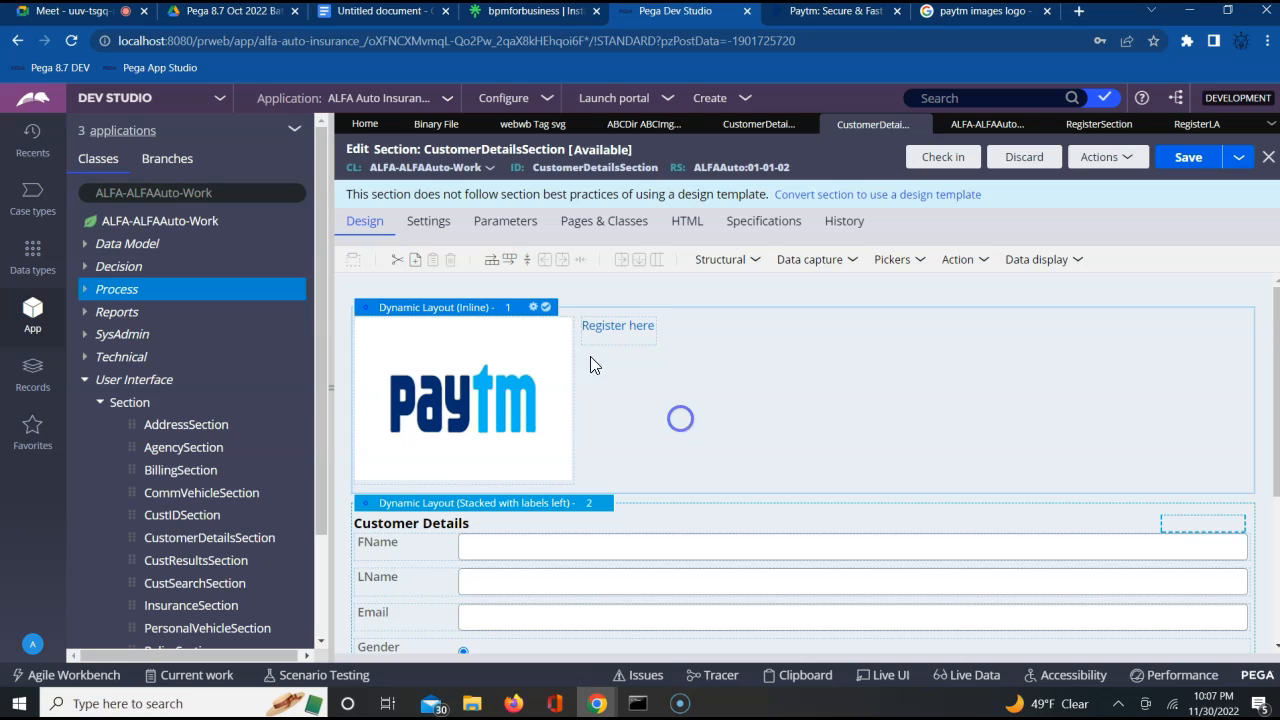
click(535, 312)
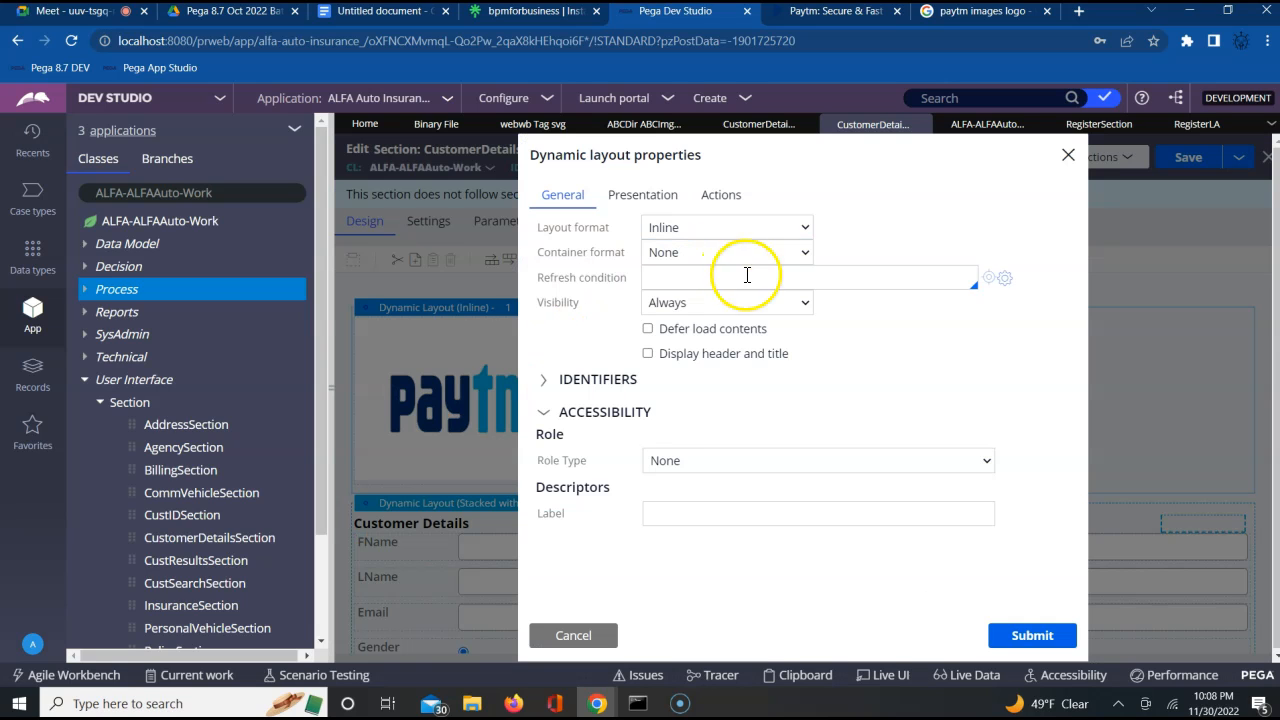
click(1068, 155)
Check the Paytm image's cell properties without changing them, and look through the available action controls
click(498, 440)
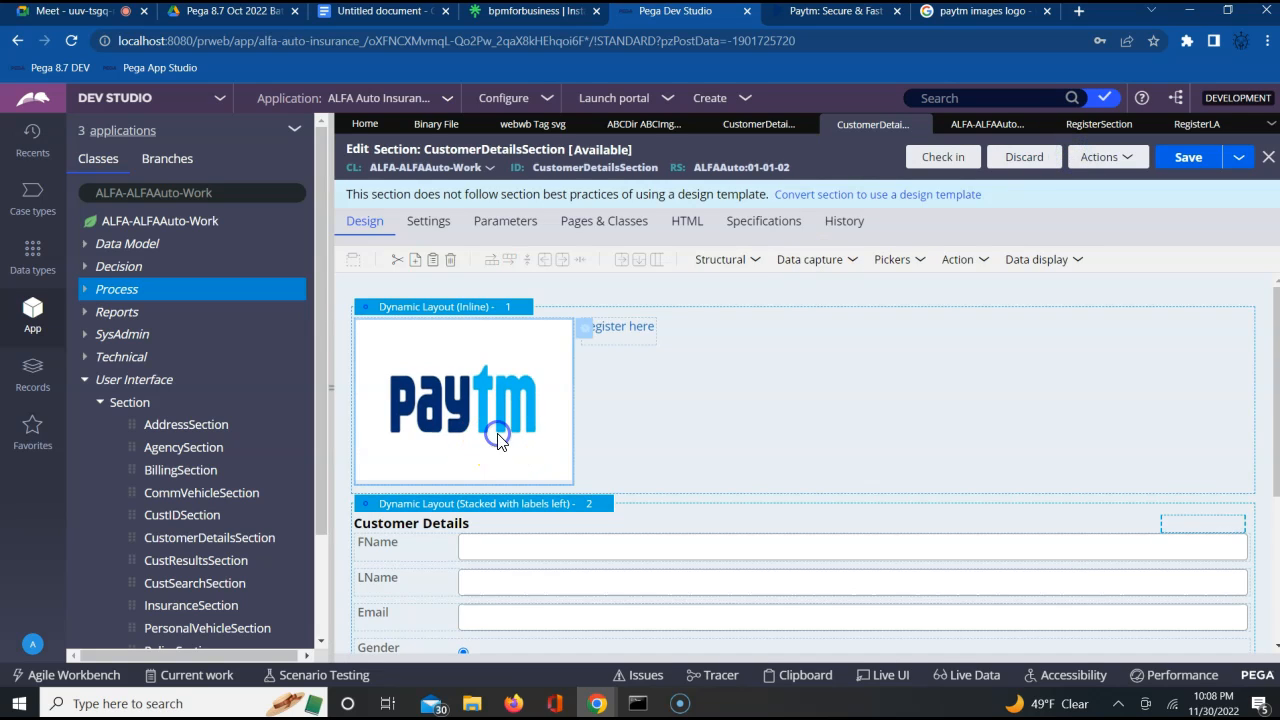
click(584, 330)
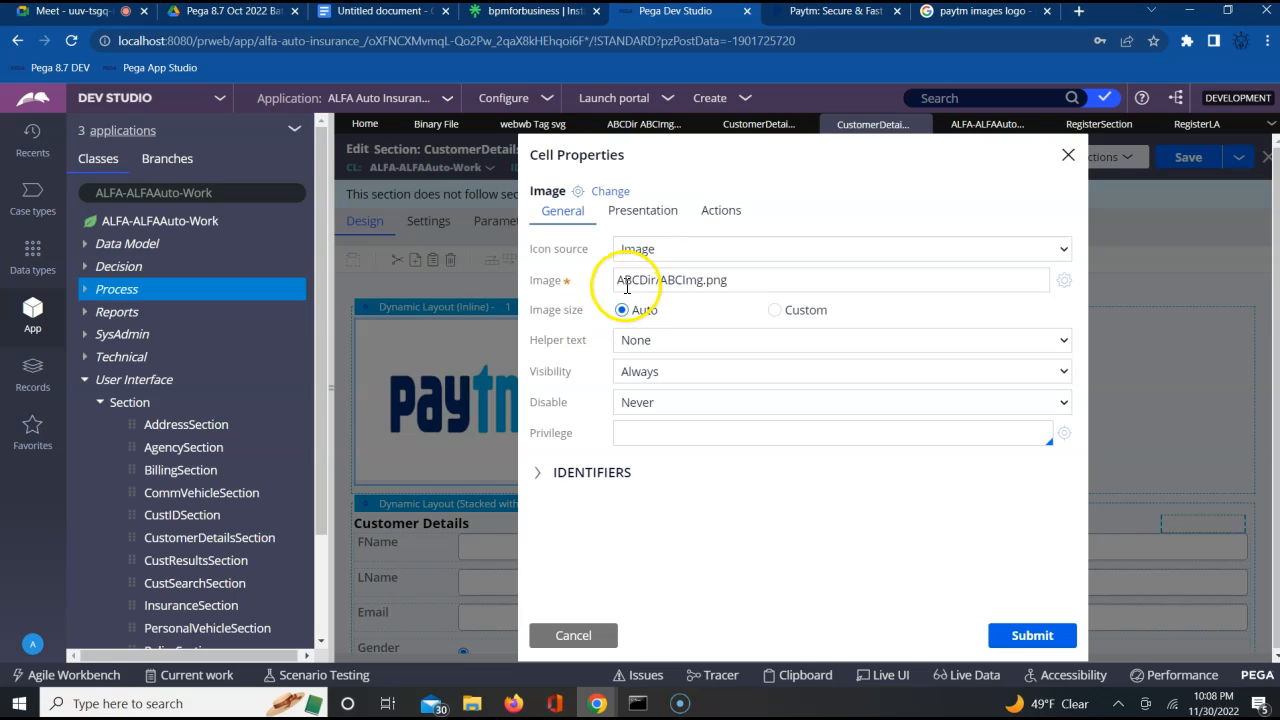
click(586, 637)
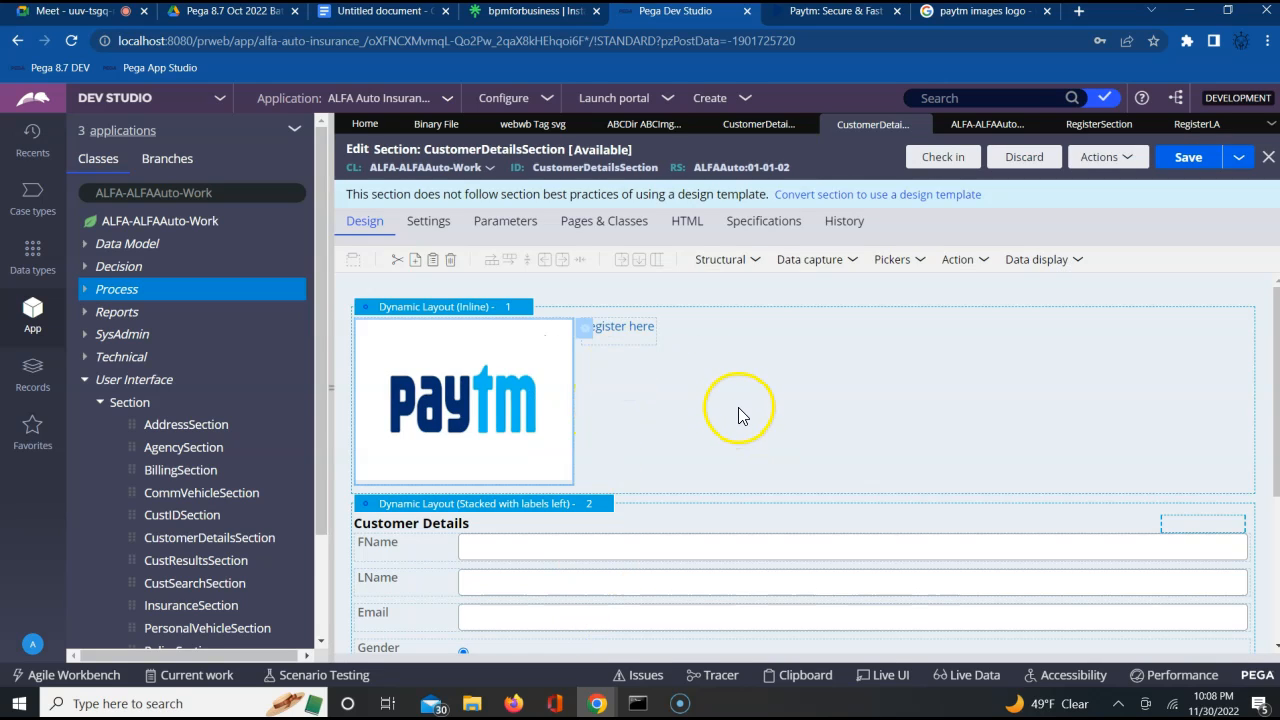
click(960, 262)
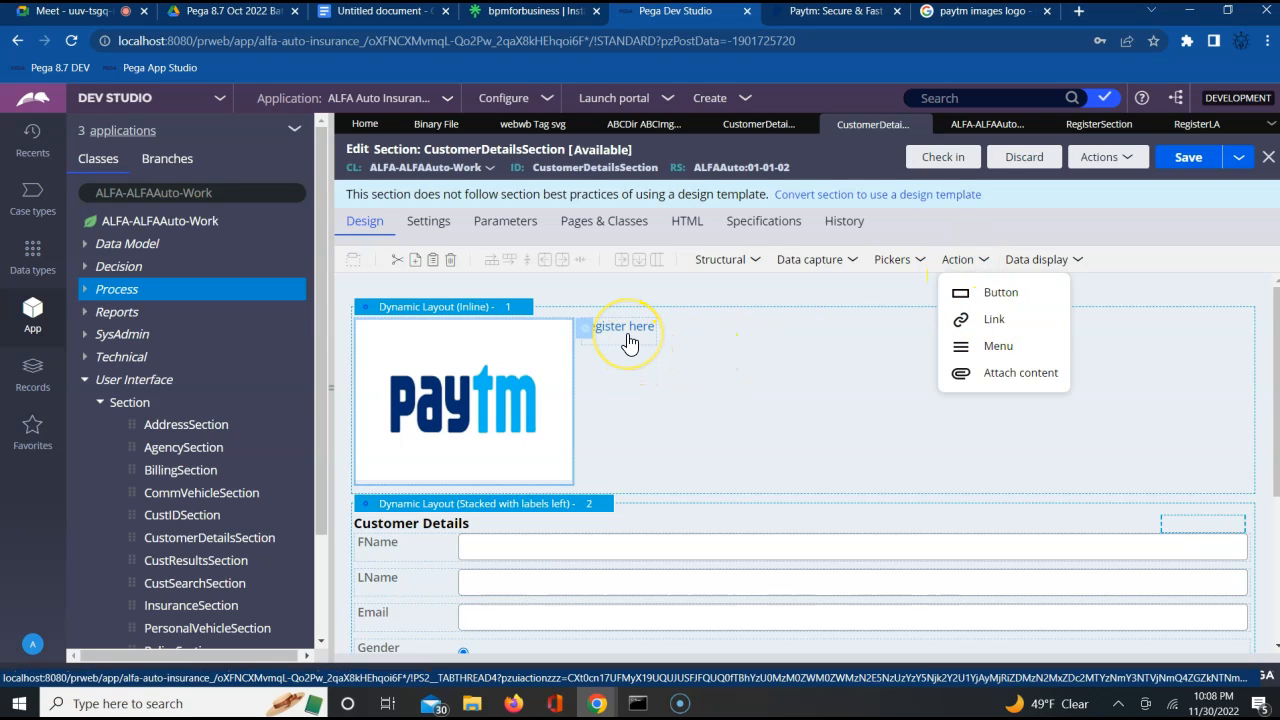
click(711, 354)
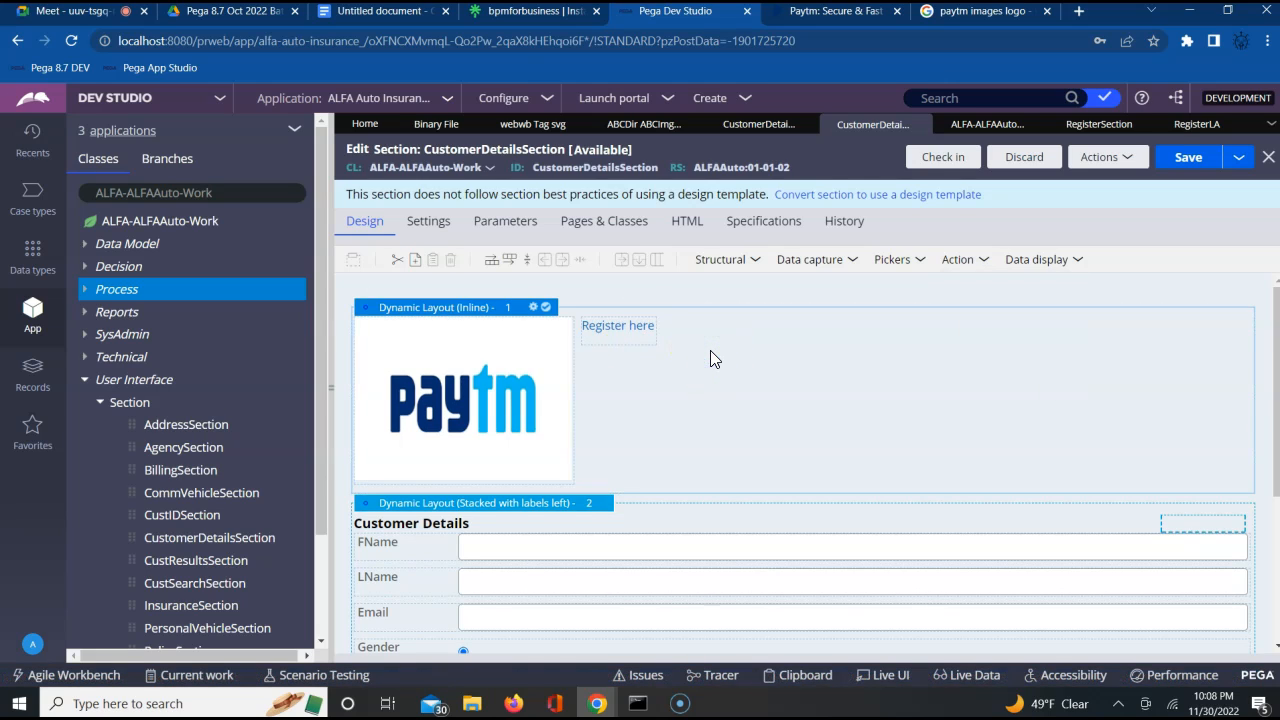
Review the registration form in RegisterSection and the section configuration of the RegisterLA flow action
click(1082, 126)
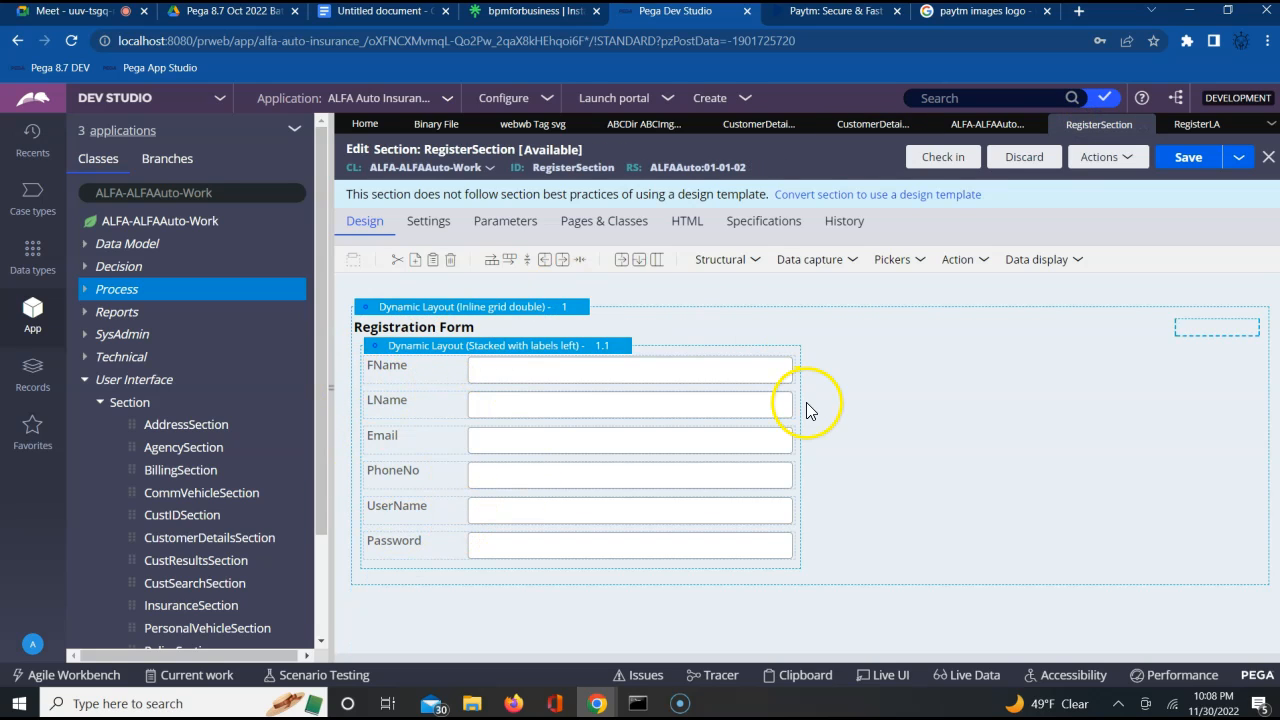
click(1204, 130)
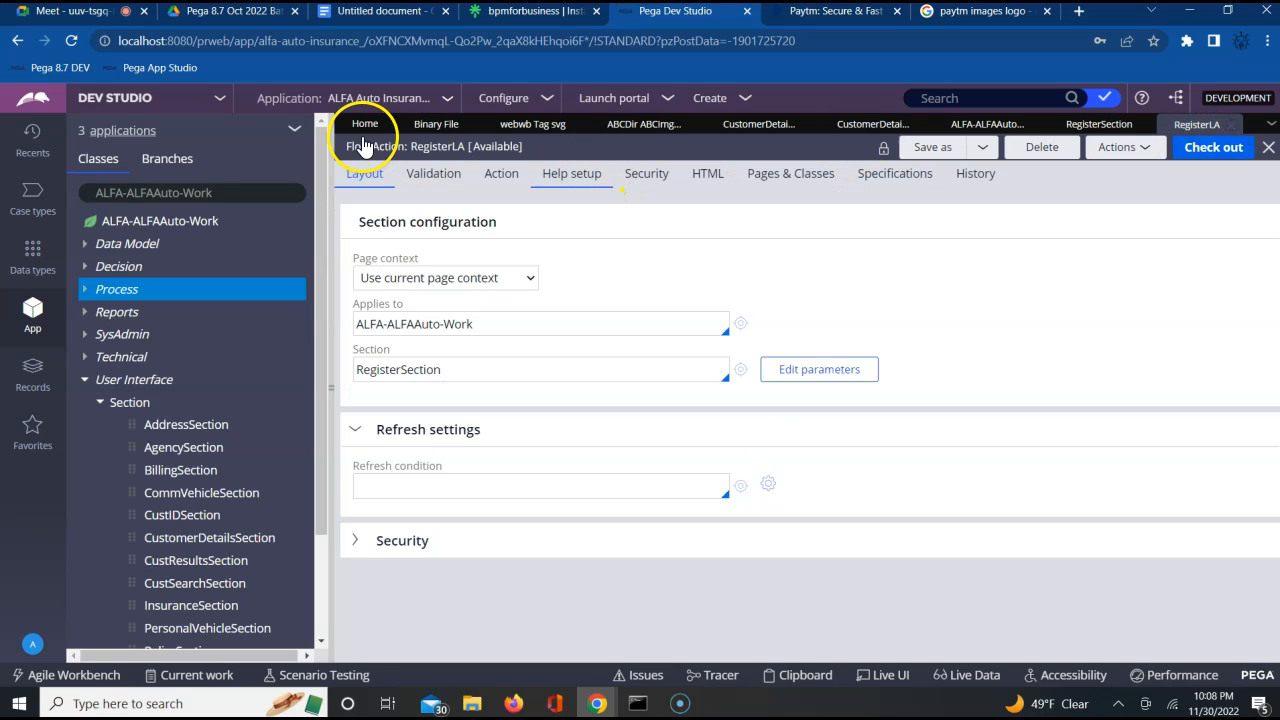
triple_click(364, 146)
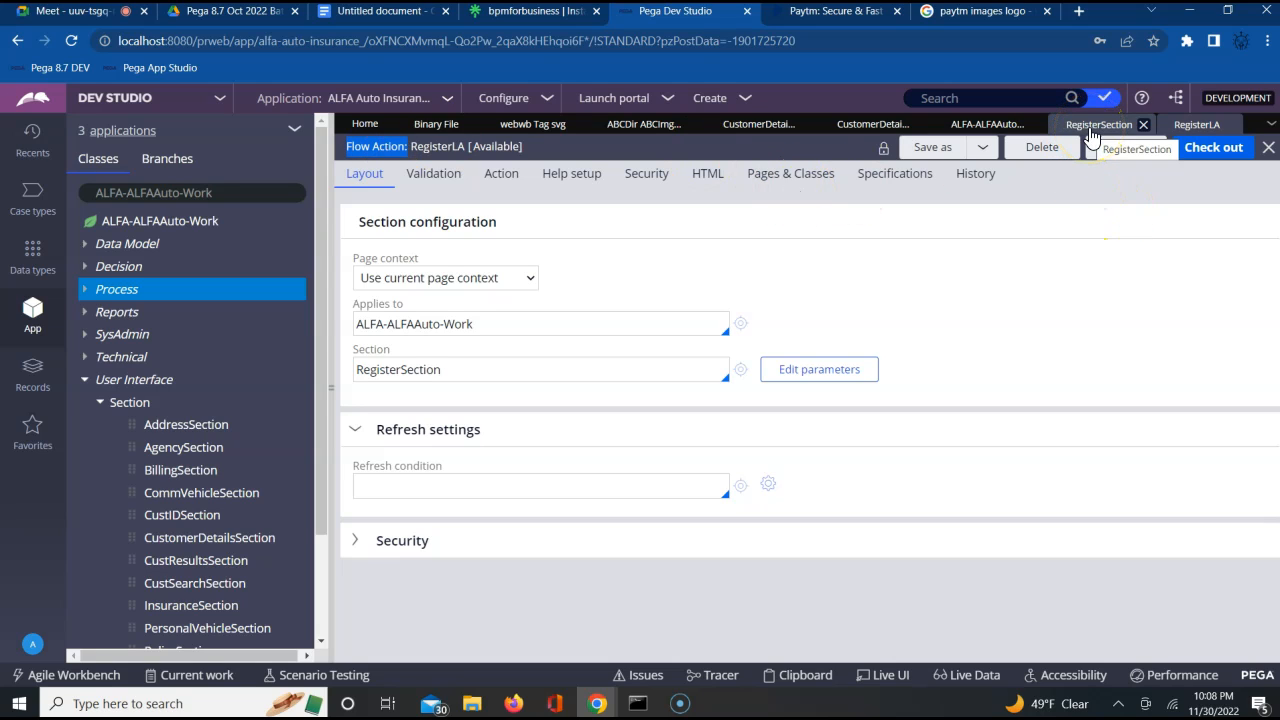
click(395, 369)
double_click(395, 369)
click(372, 344)
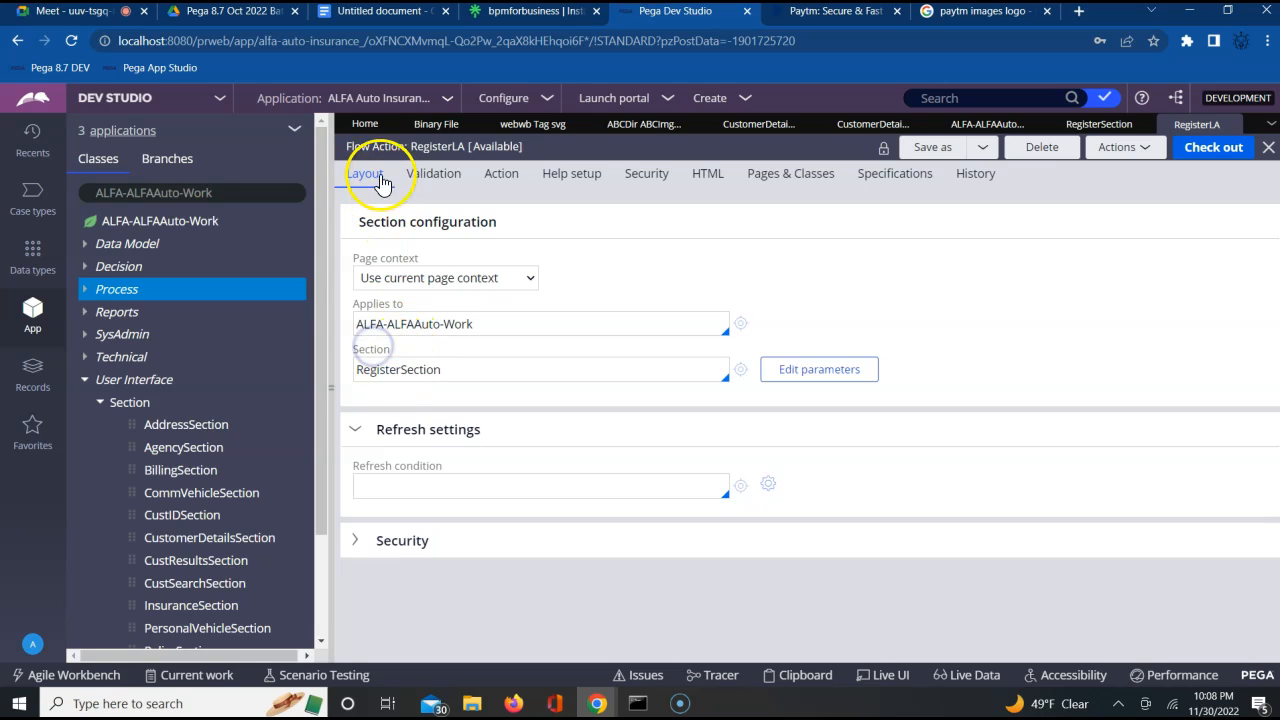
double_click(373, 354)
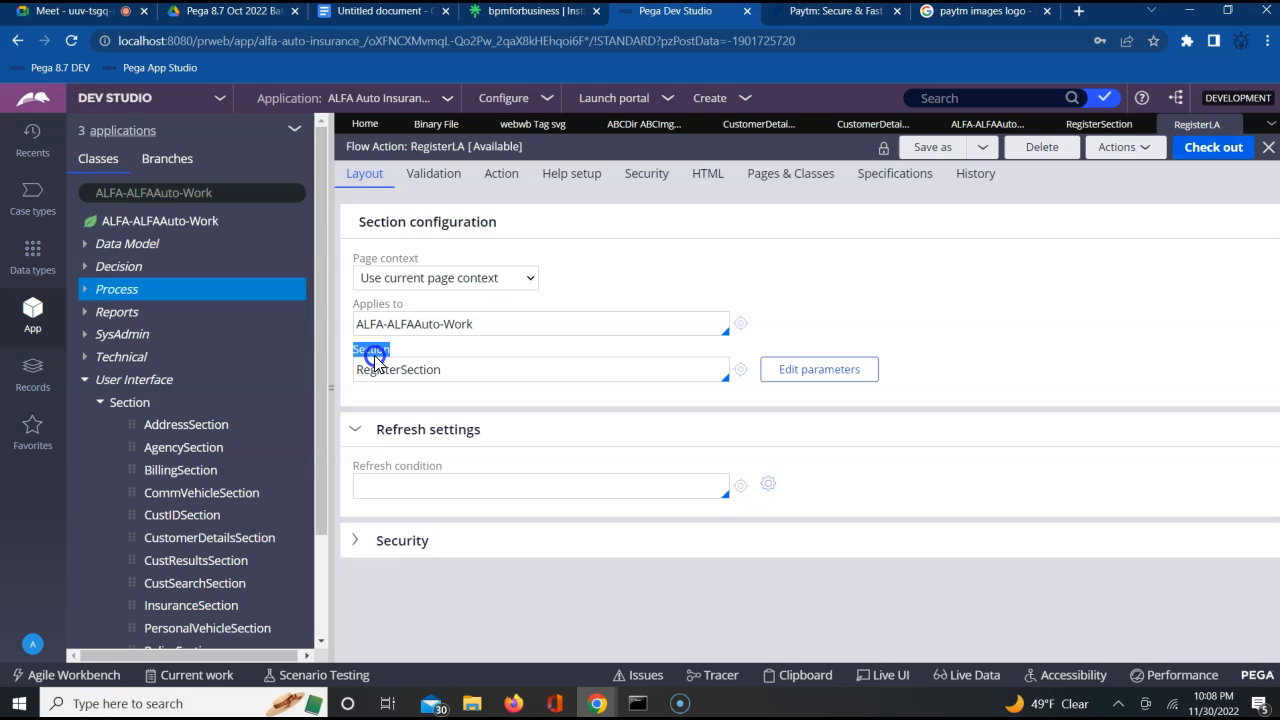
Review RegisterLA's action settings from pre-processing through to the Used as indicator, and return to the editable CustomerDetailsSection
click(502, 180)
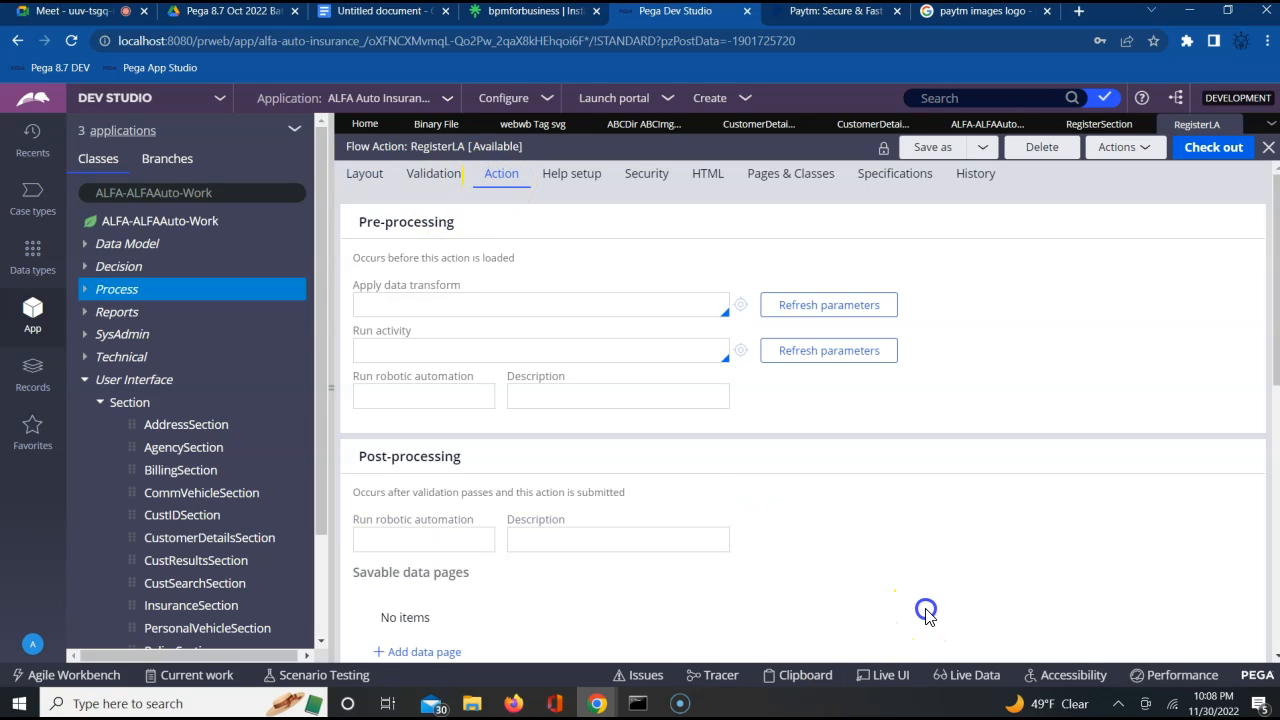
scroll(925, 615, down, 3)
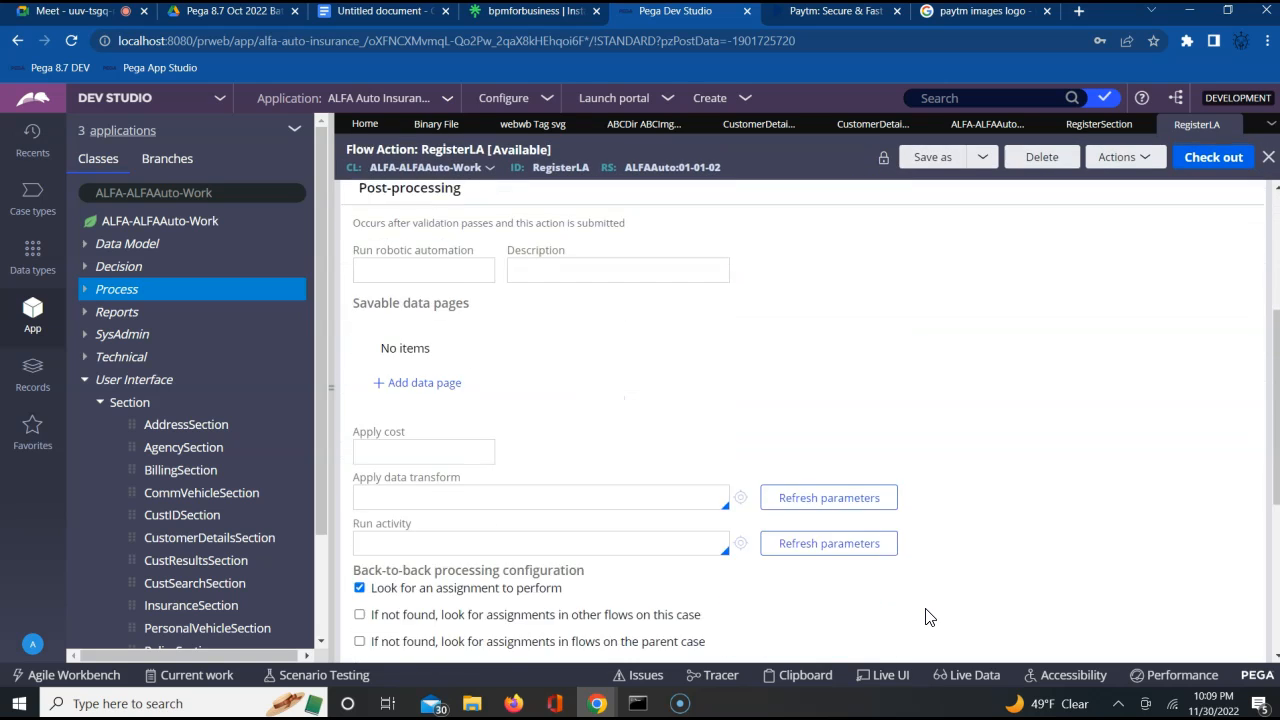
scroll(925, 617, down, 3)
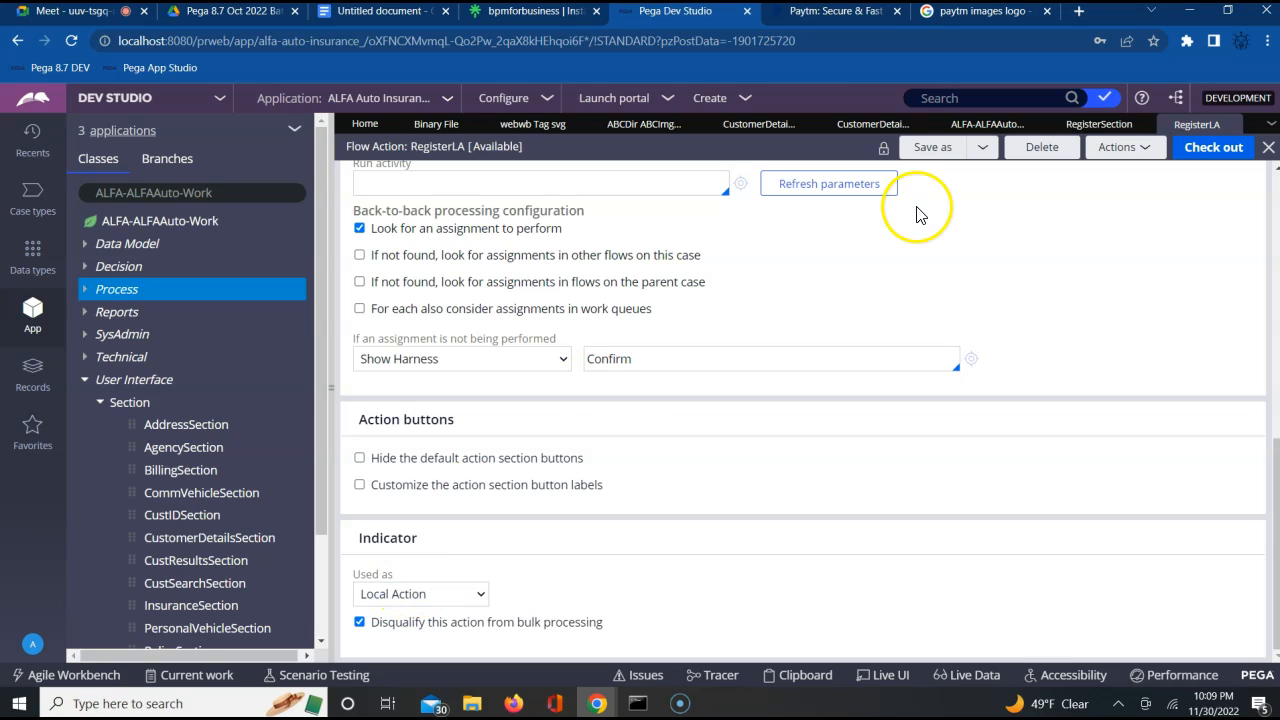
click(865, 125)
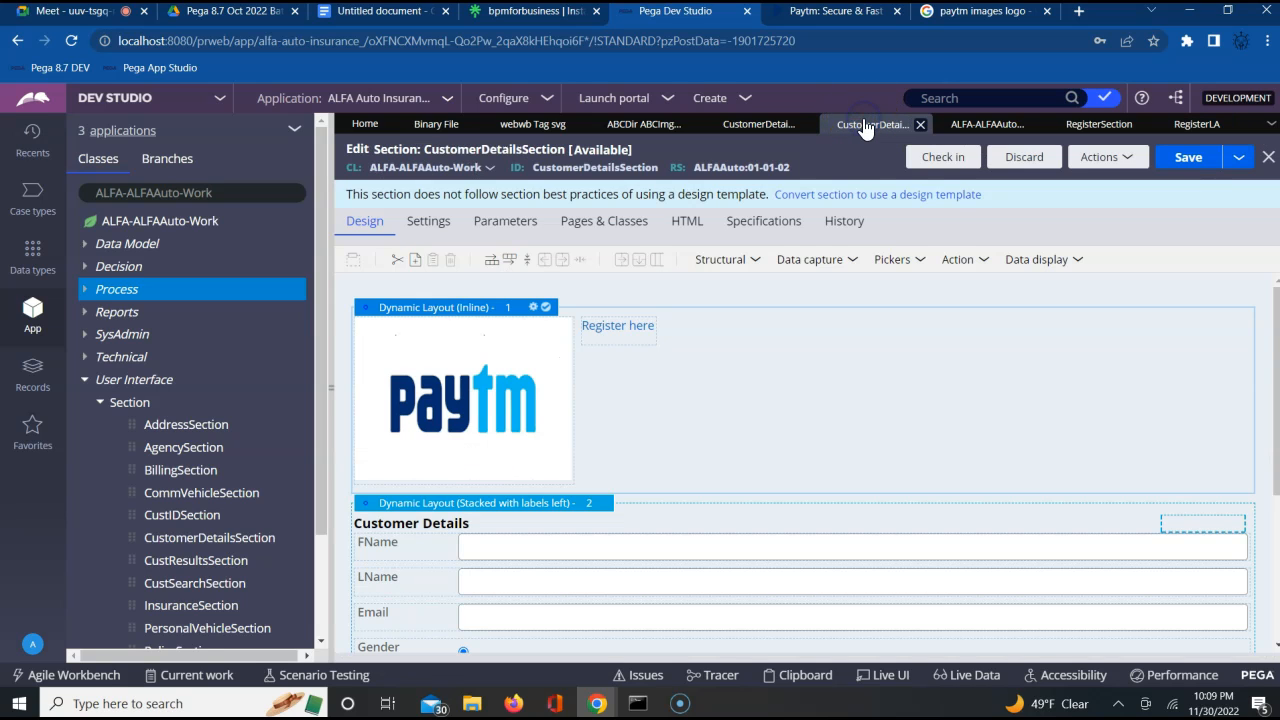
Create an action set on the "Register here" link beside the Paytm logo, using Click as its event
click(644, 333)
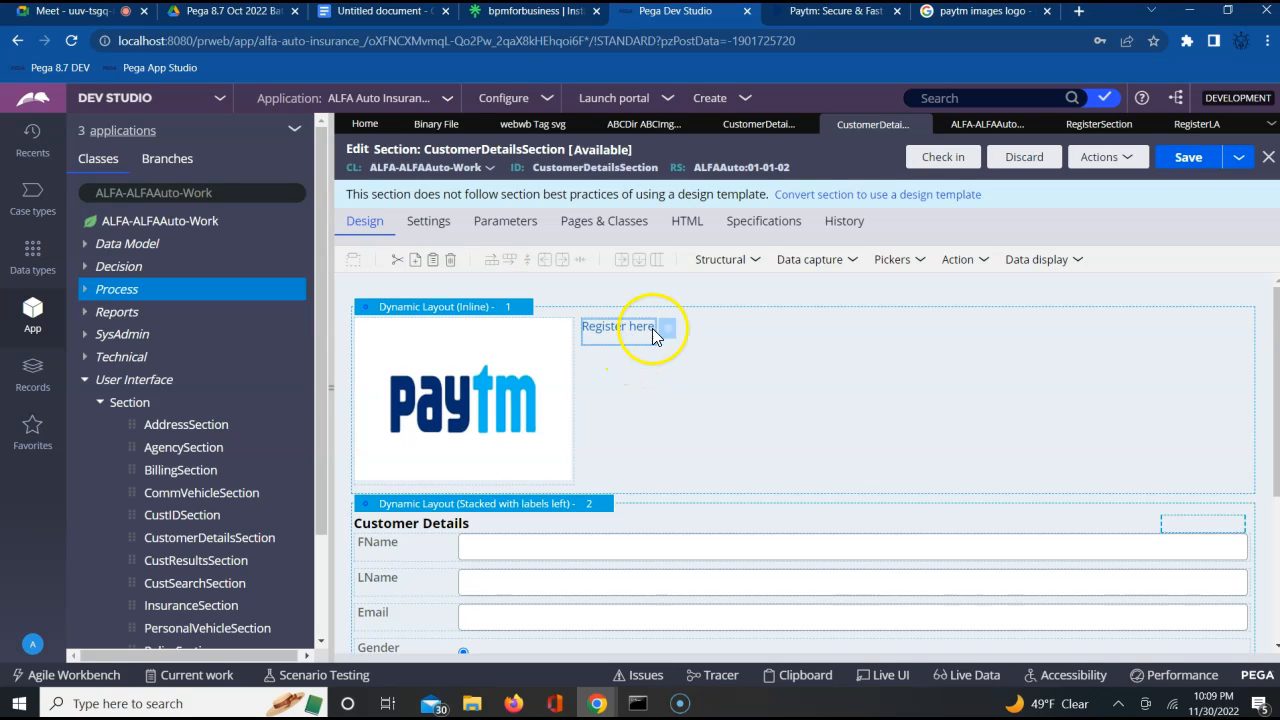
click(667, 328)
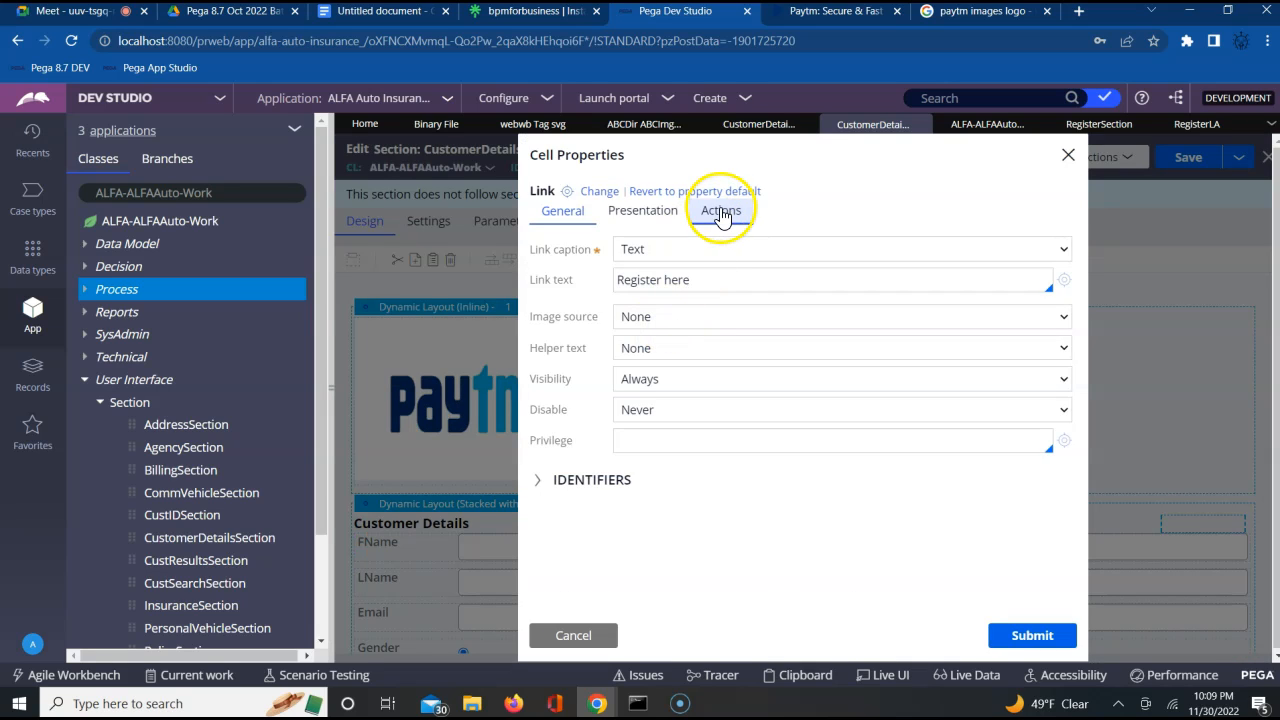
click(711, 224)
click(600, 253)
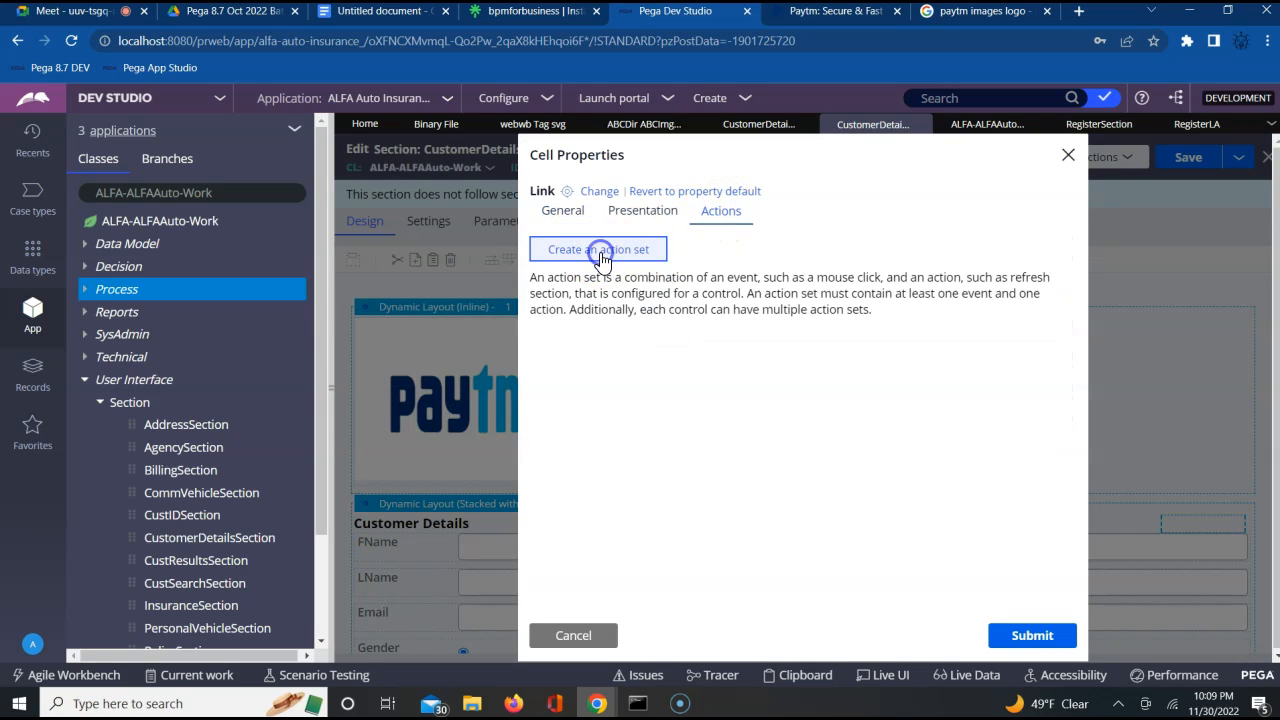
click(565, 333)
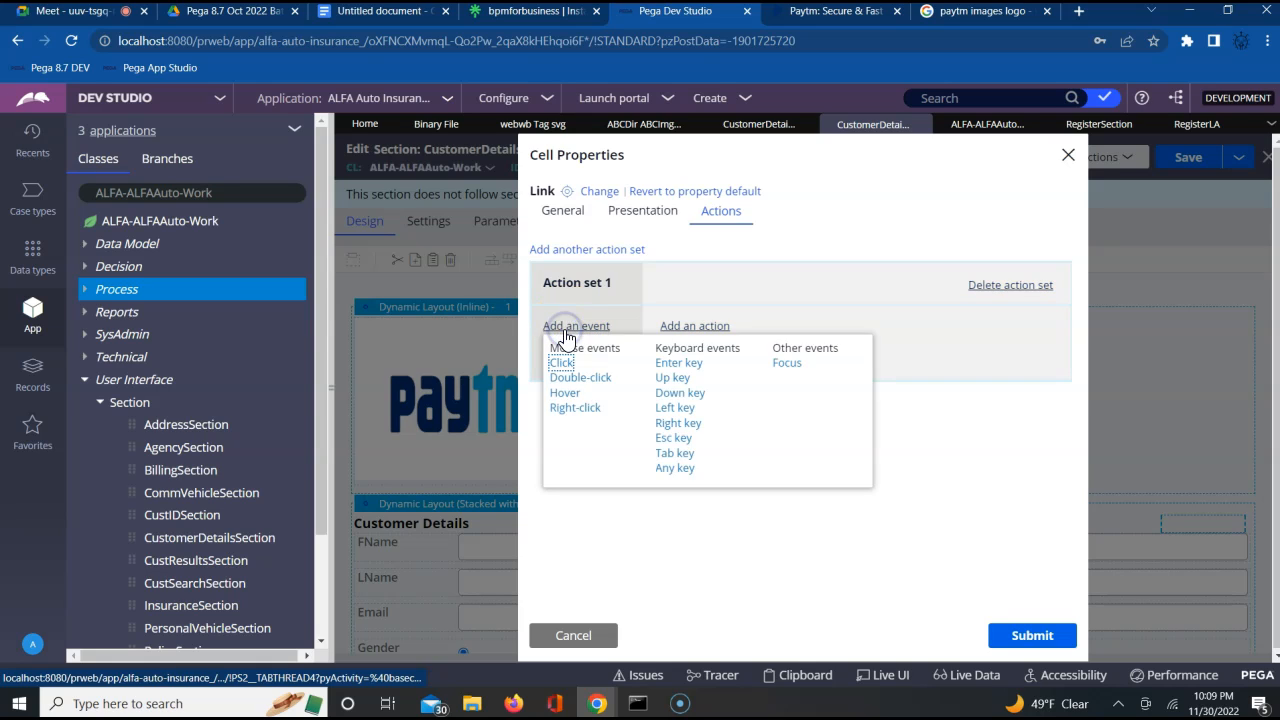
click(563, 369)
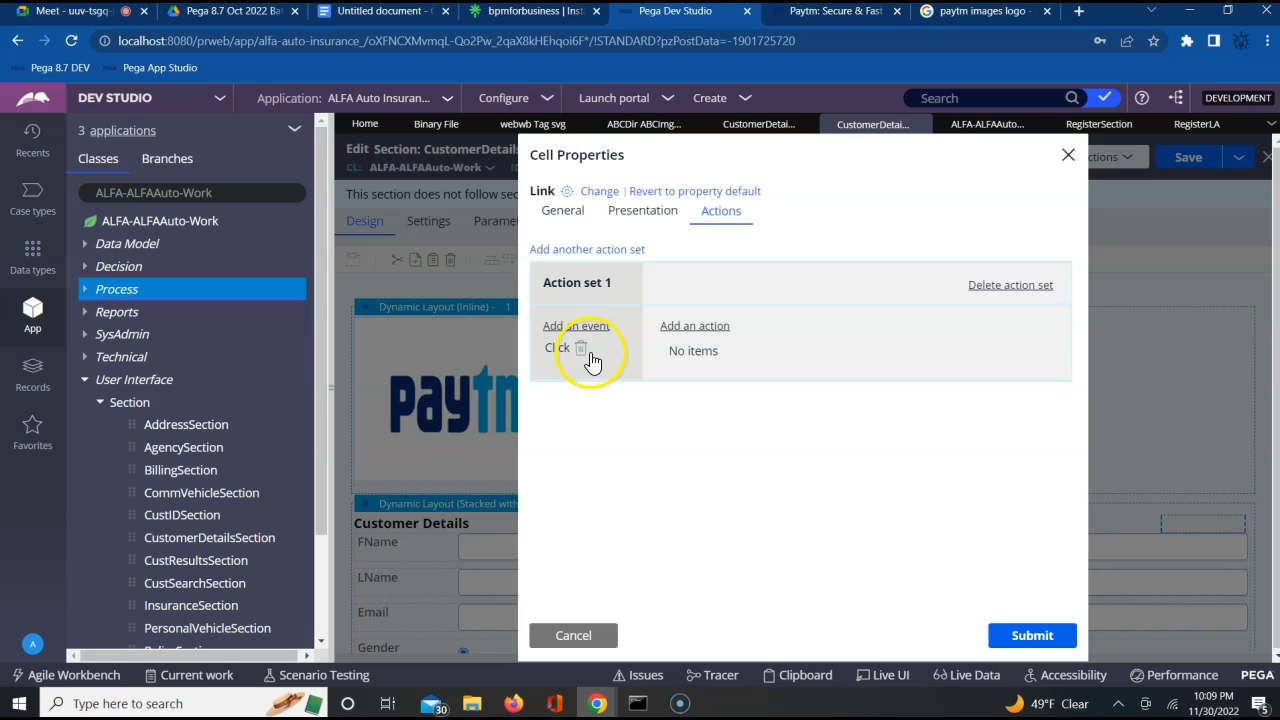
Add a Local action to the link's action set and choose RegisterLA as the local action
click(662, 334)
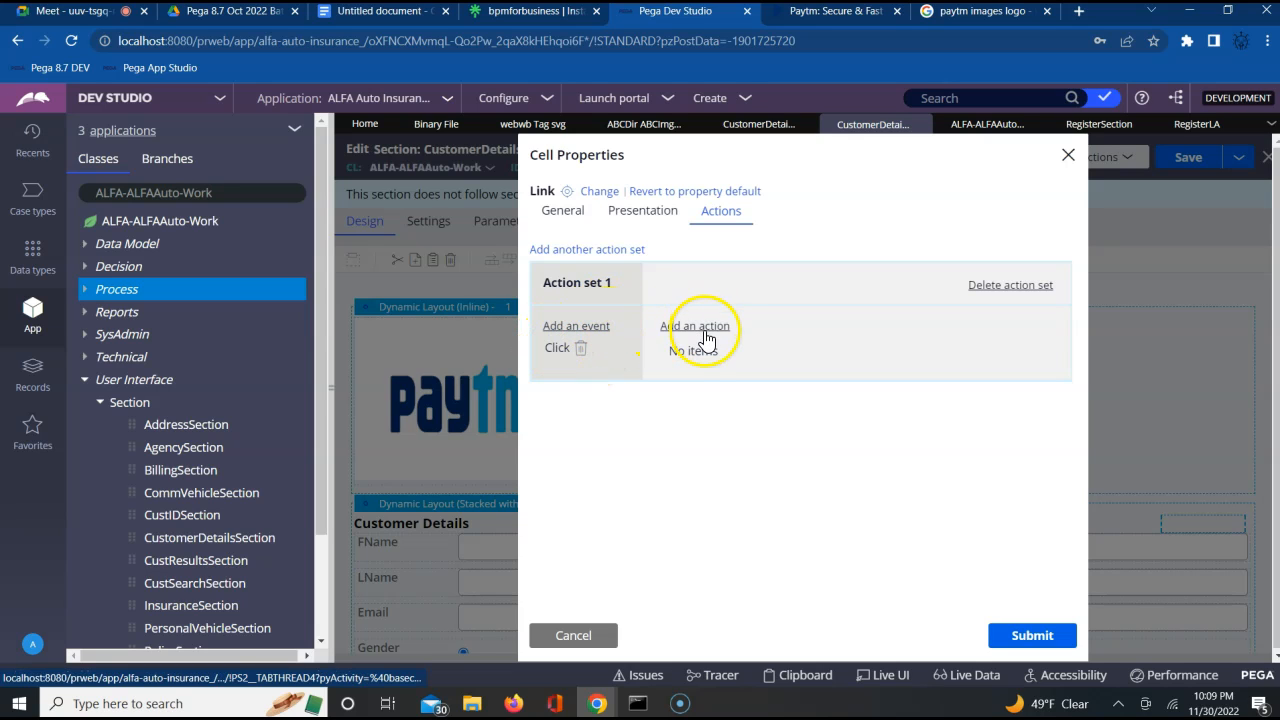
click(720, 409)
click(834, 374)
key(Down)
key(Down)
key(Down)
key(Down)
key(Down)
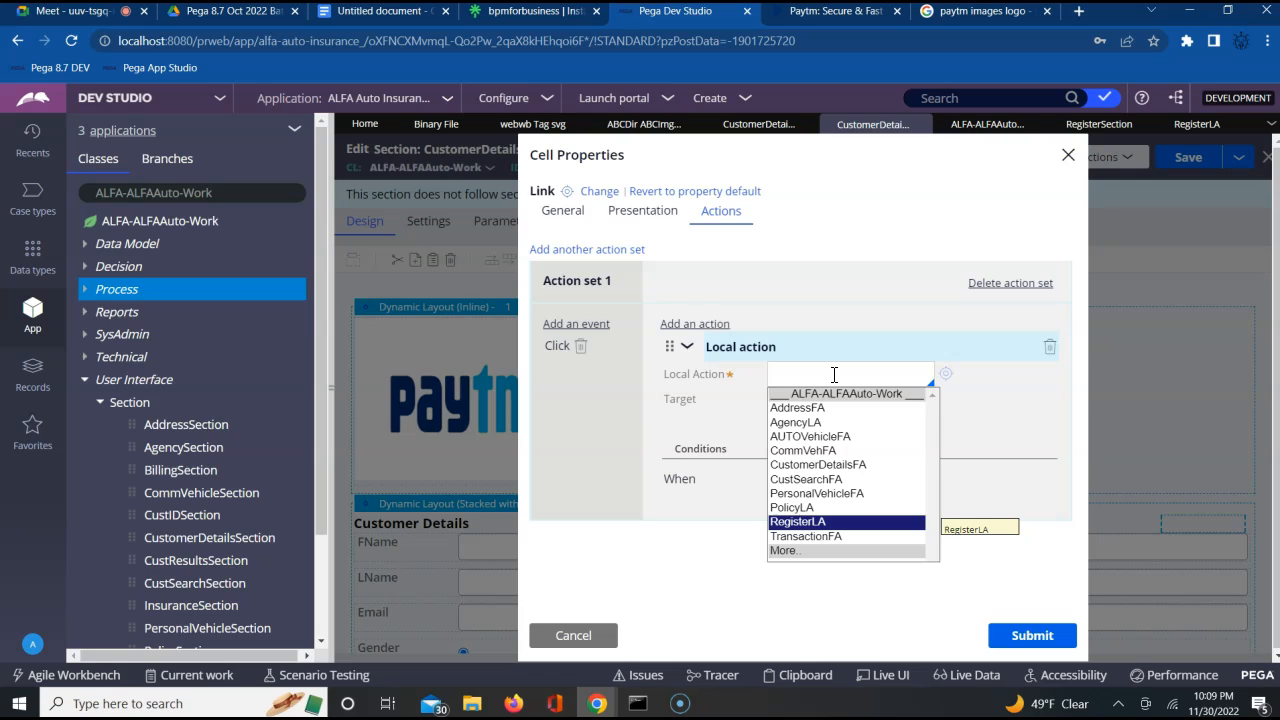
key(Return)
Set the local action's target to Modal Dialog, submit the link's cell properties and save CustomerDetailsSection
click(831, 404)
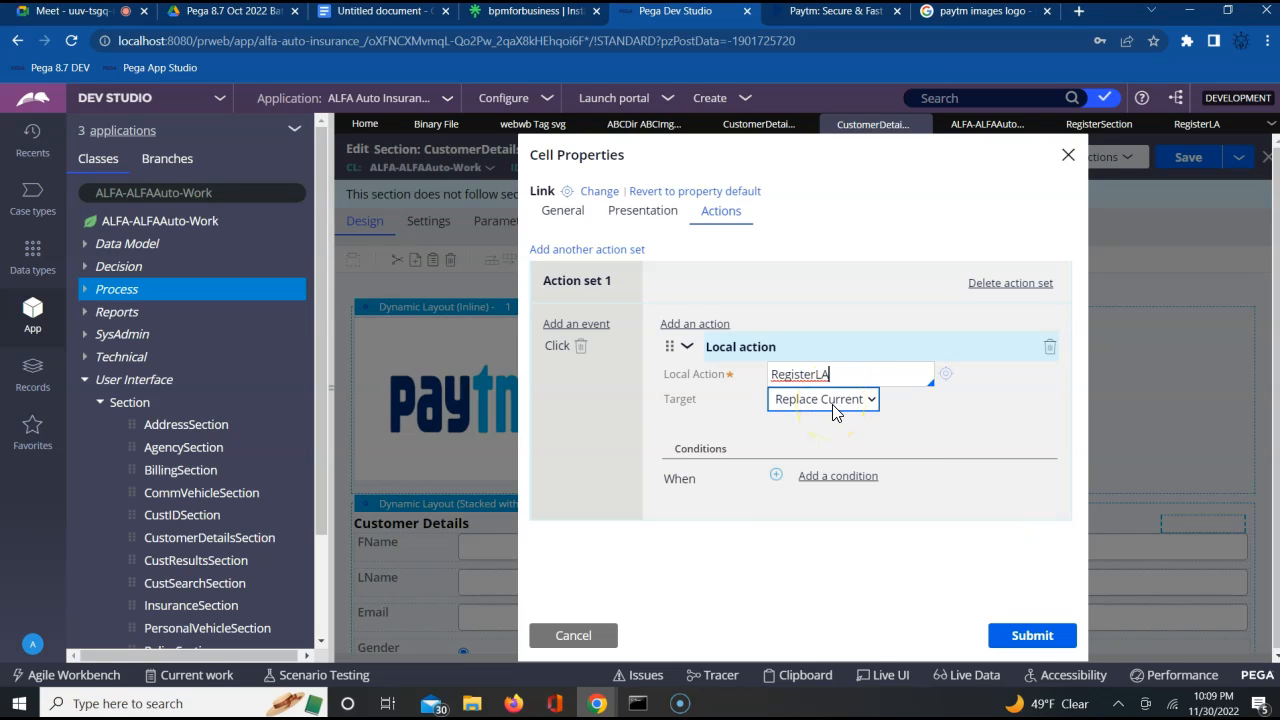
click(813, 405)
click(810, 419)
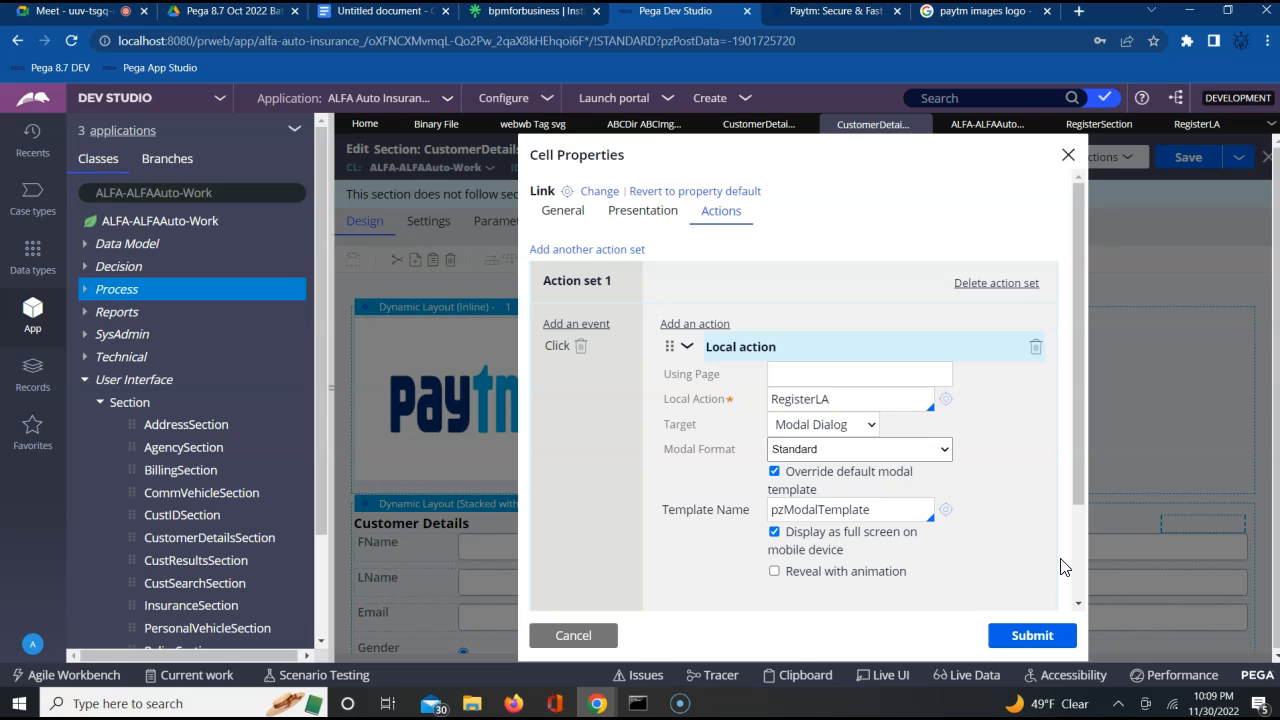
click(1036, 640)
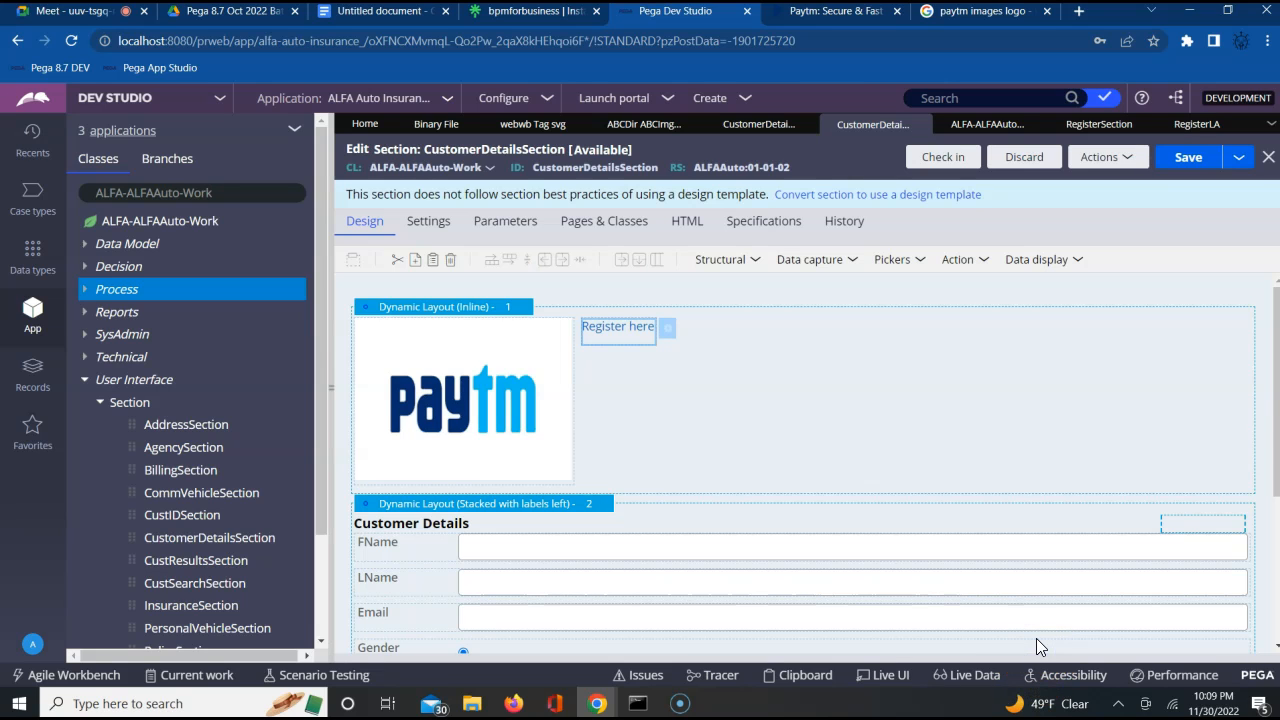
click(1176, 158)
click(1174, 160)
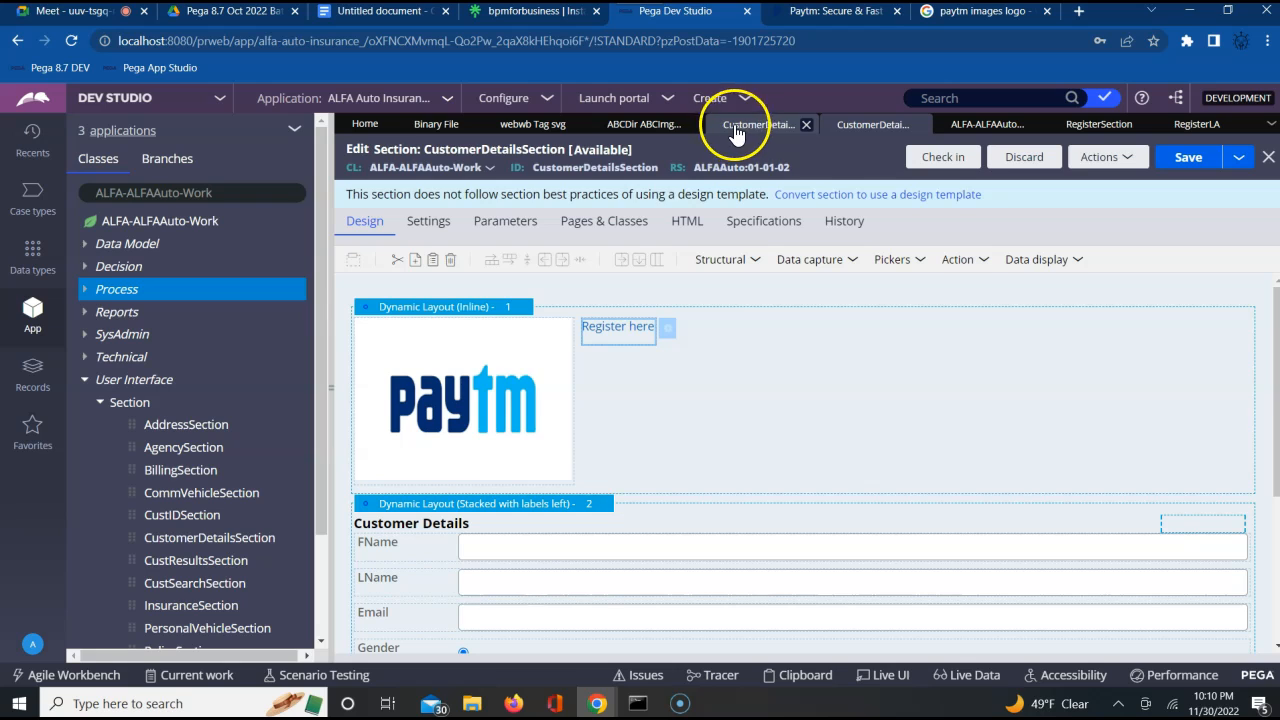
Open CustomerFlow from the Process flows of ALFA-ALFAAuto-Work and run it
click(84, 295)
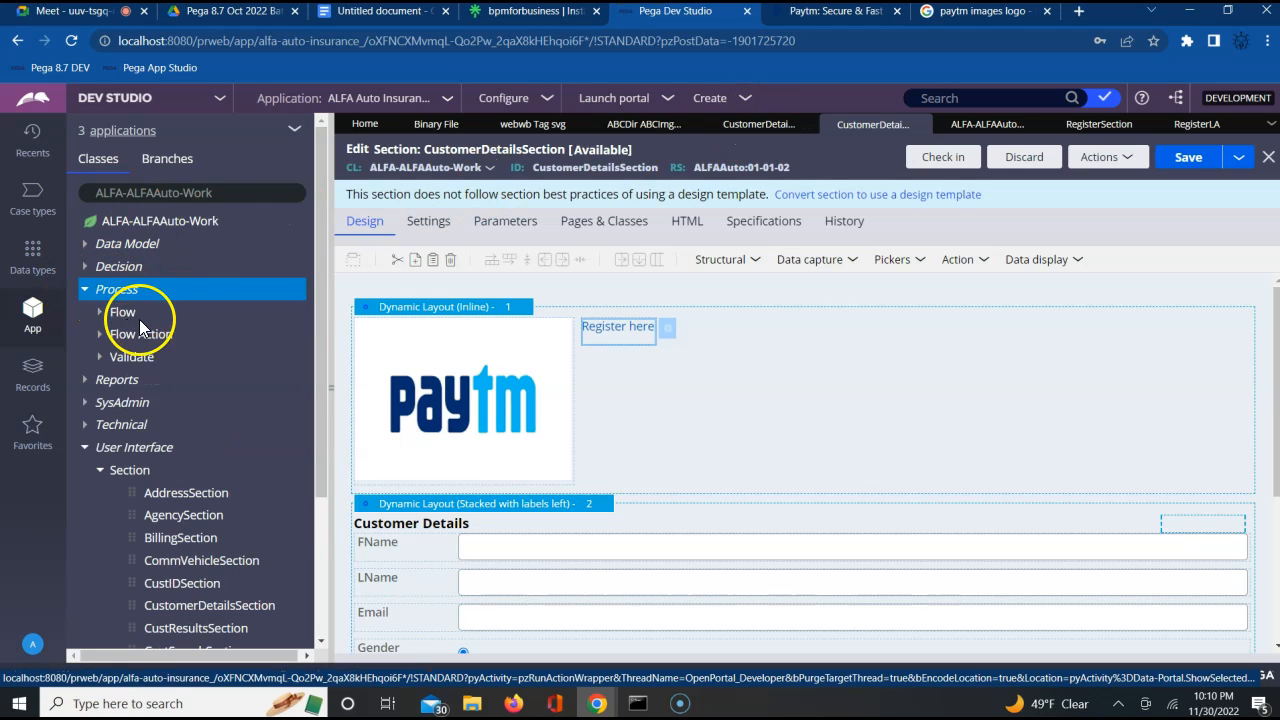
click(100, 314)
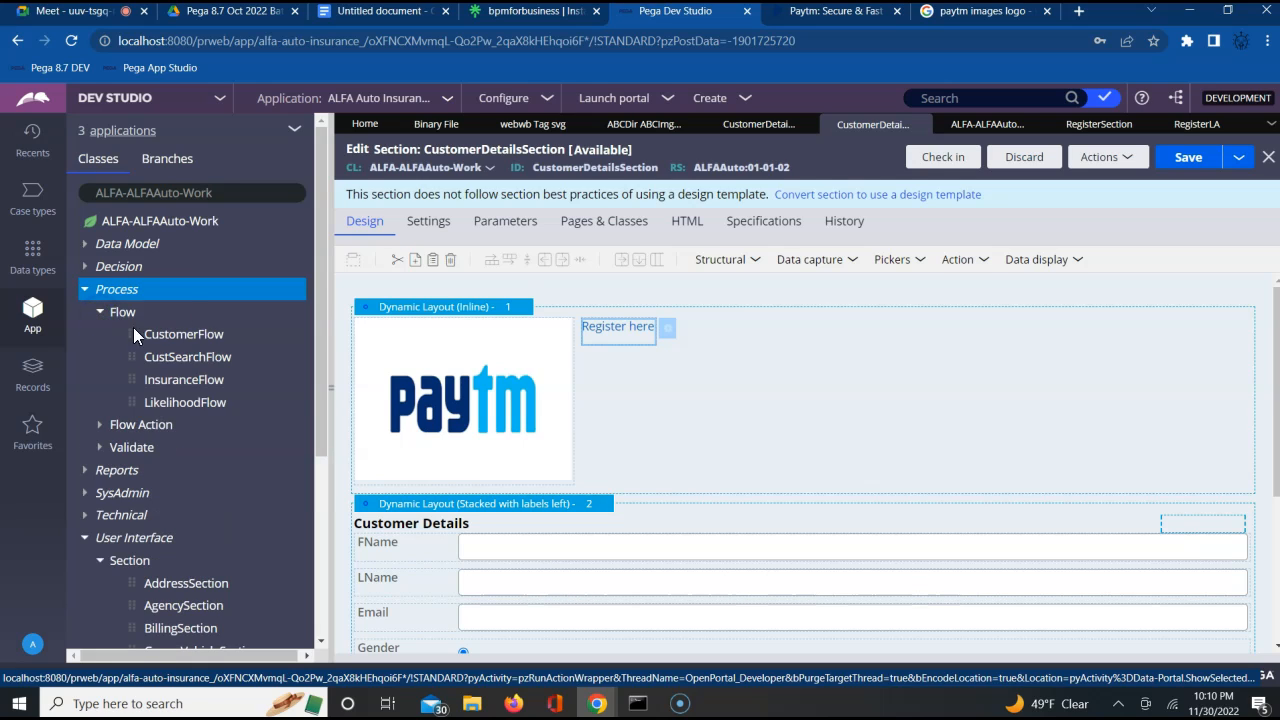
click(195, 341)
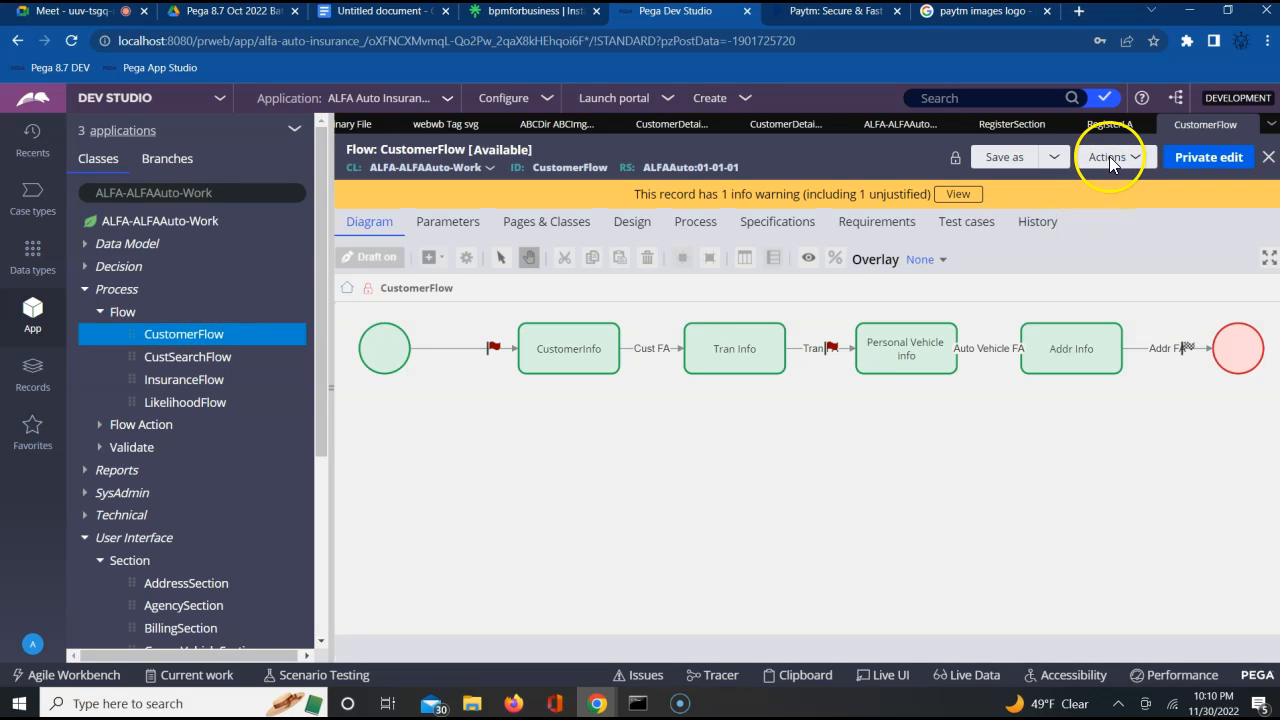
click(1110, 158)
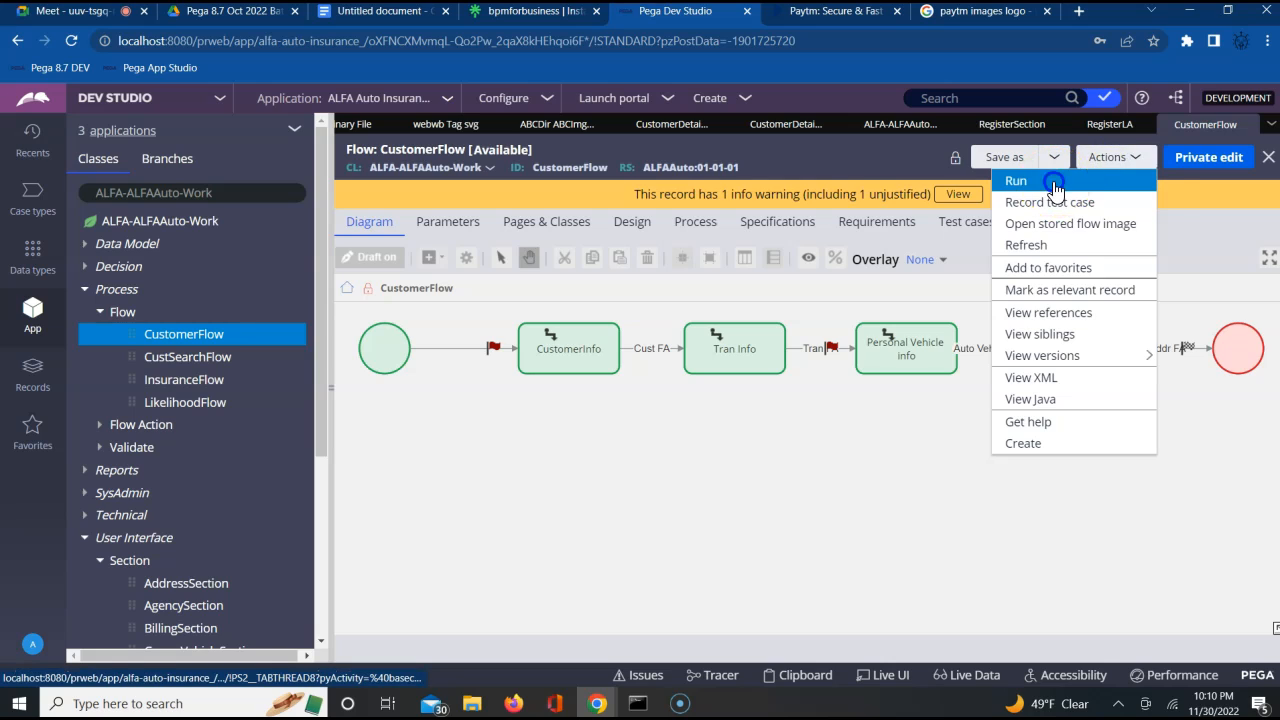
click(1053, 181)
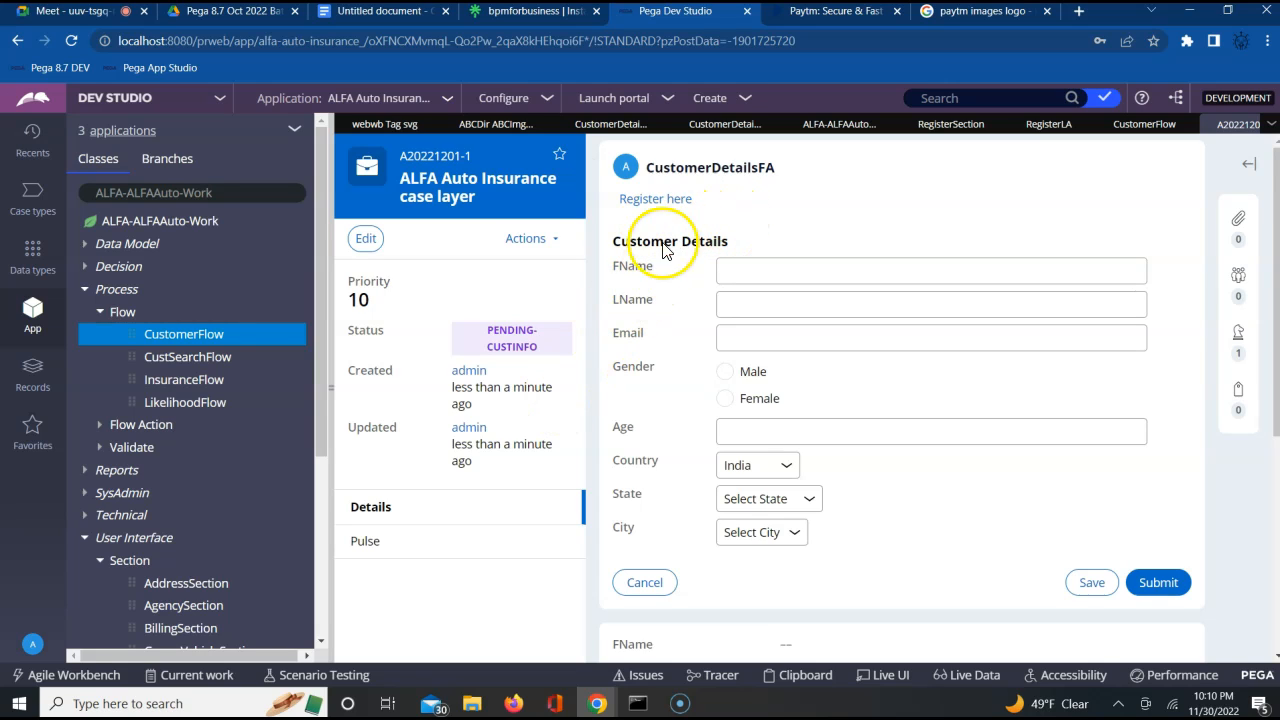
Launch the registration form from the case's "Register here" link and enter the registrant's first and last name
click(659, 200)
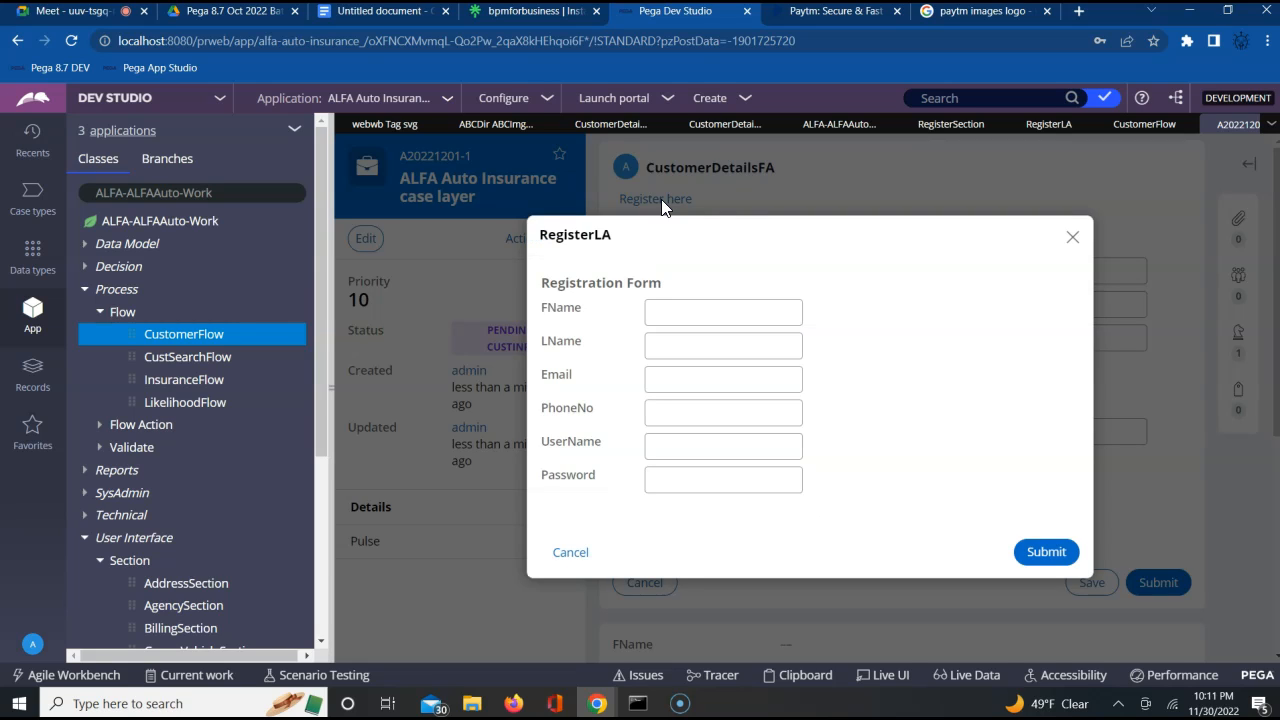
click(857, 309)
click(706, 311)
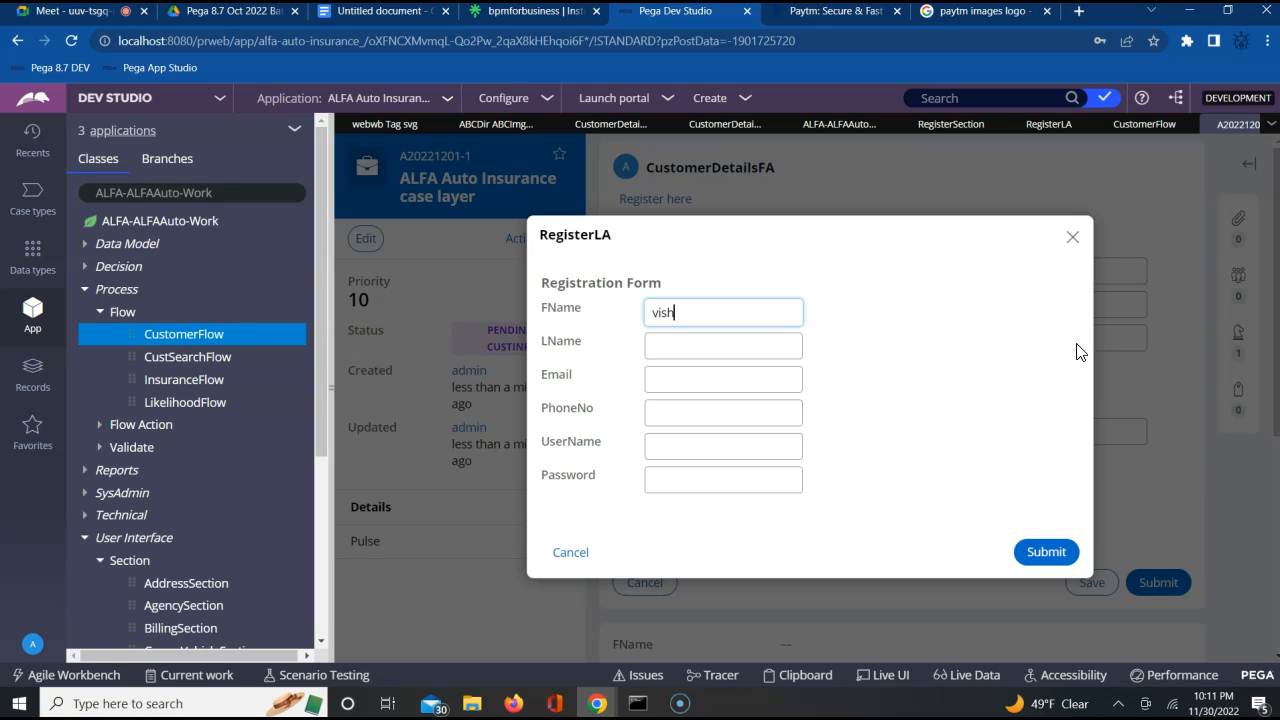
key(Tab)
text(nayak)
key(Tab)
Fill in the registrant's email and phone number in the registration form
key(Tab)
text(2423543543535)
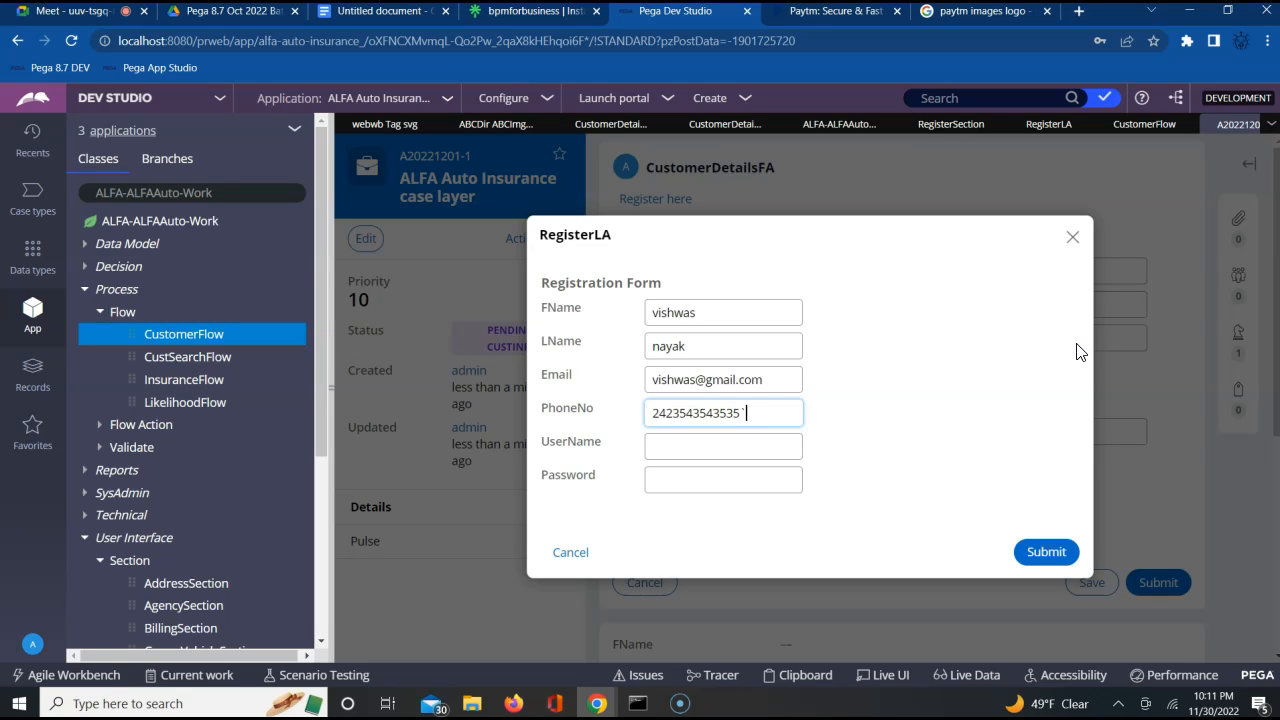
text(`)
key(BackSpace)
key(Tab)
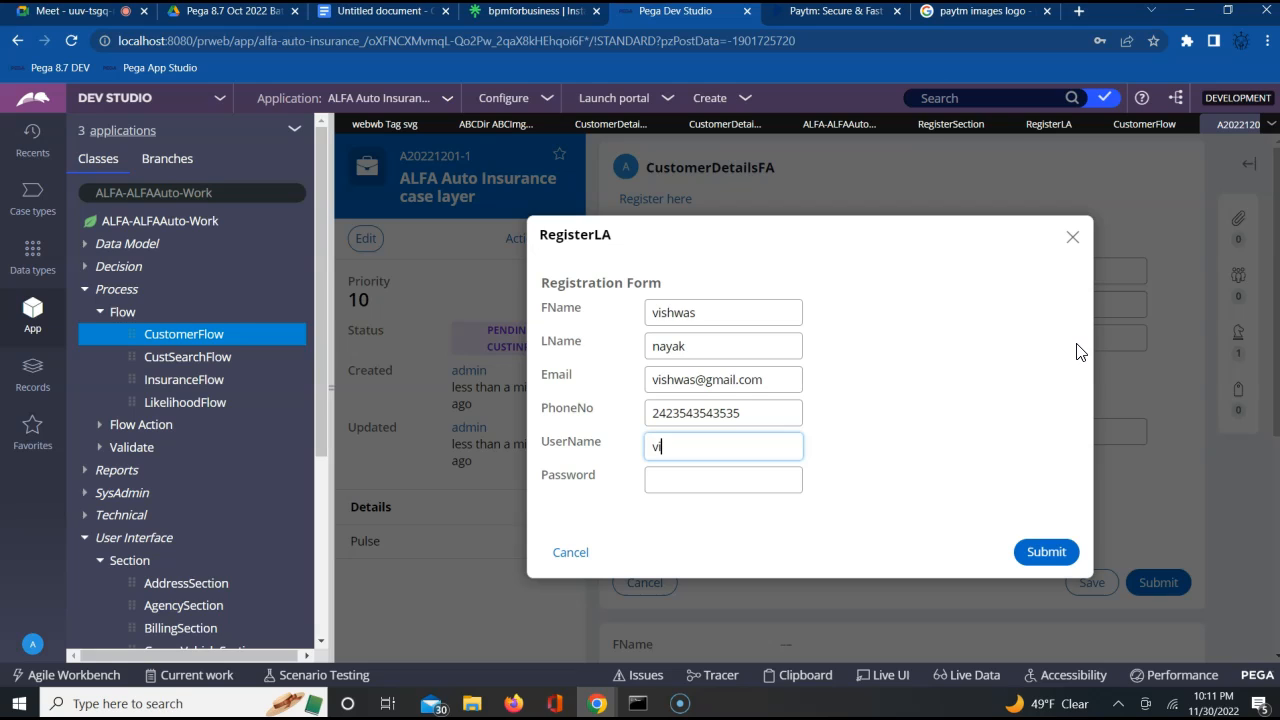
Fill in the username and password in the registration form, and highlight the entered password
text(vishwas)
key(Tab)
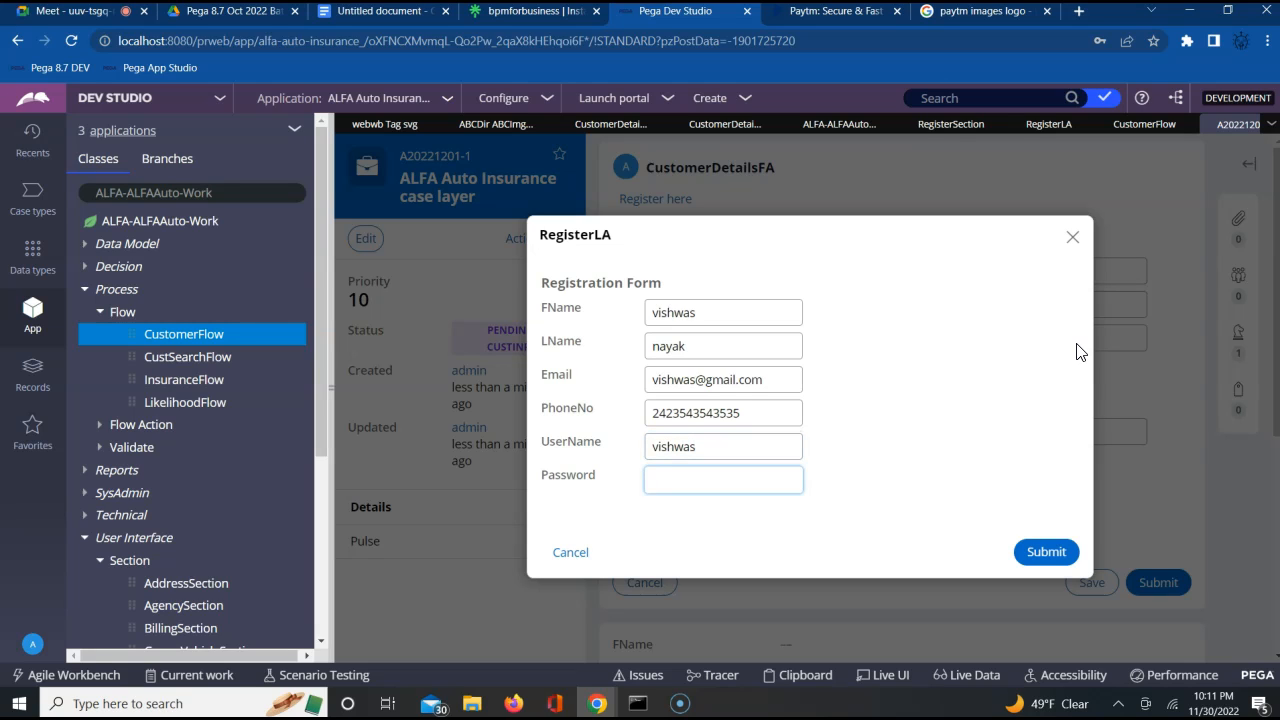
text(rules)
click(967, 438)
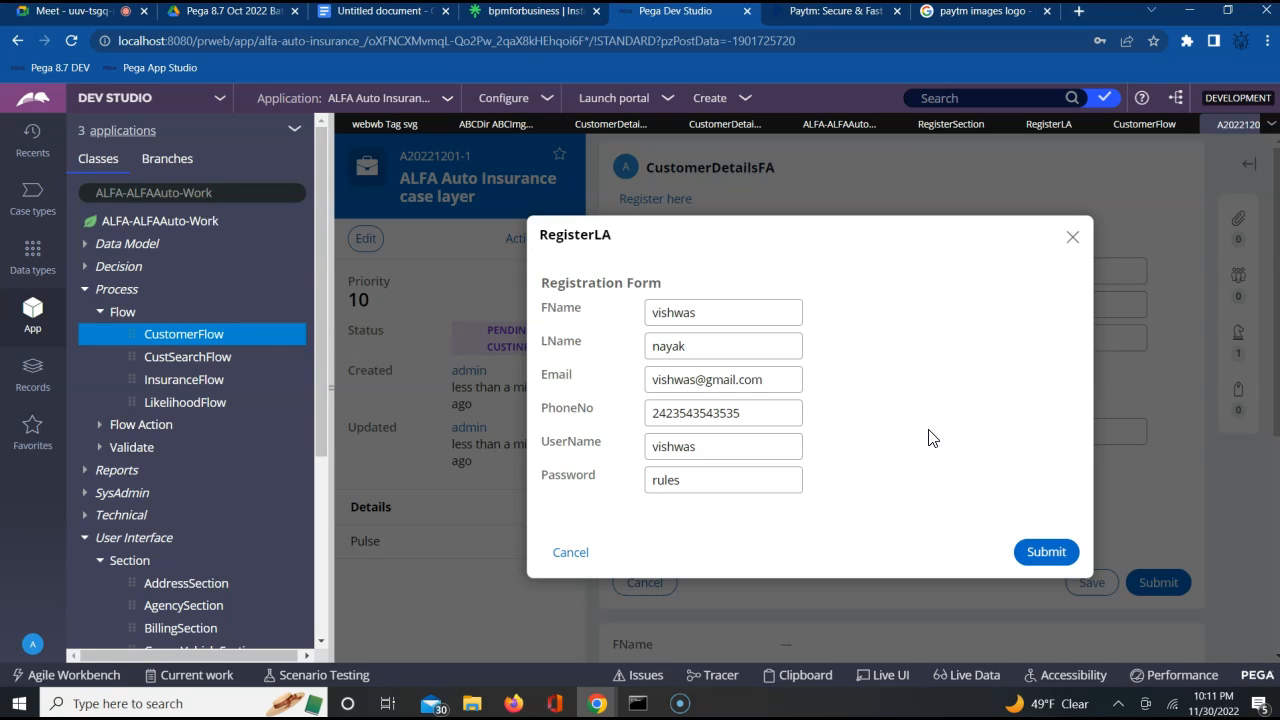
click(577, 479)
double_click(665, 481)
double_click(675, 485)
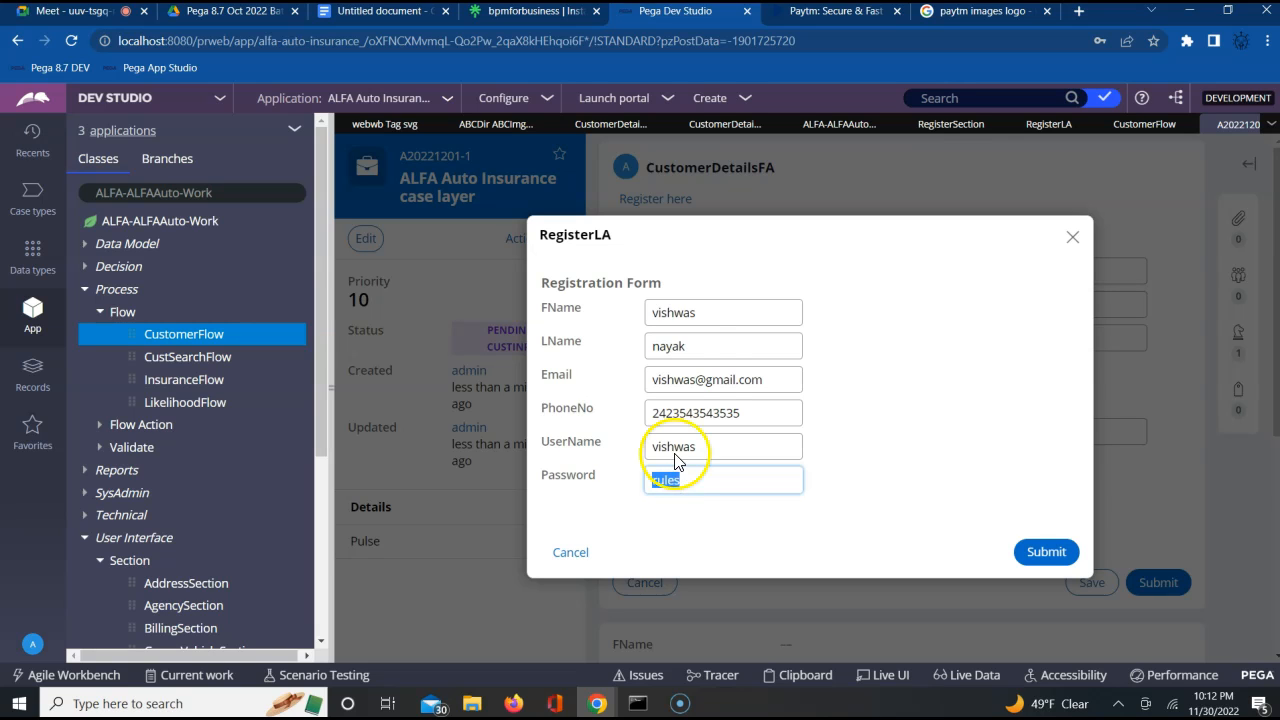
Try to open the Password field's cell properties in RegisterSection, and save the section
click(933, 127)
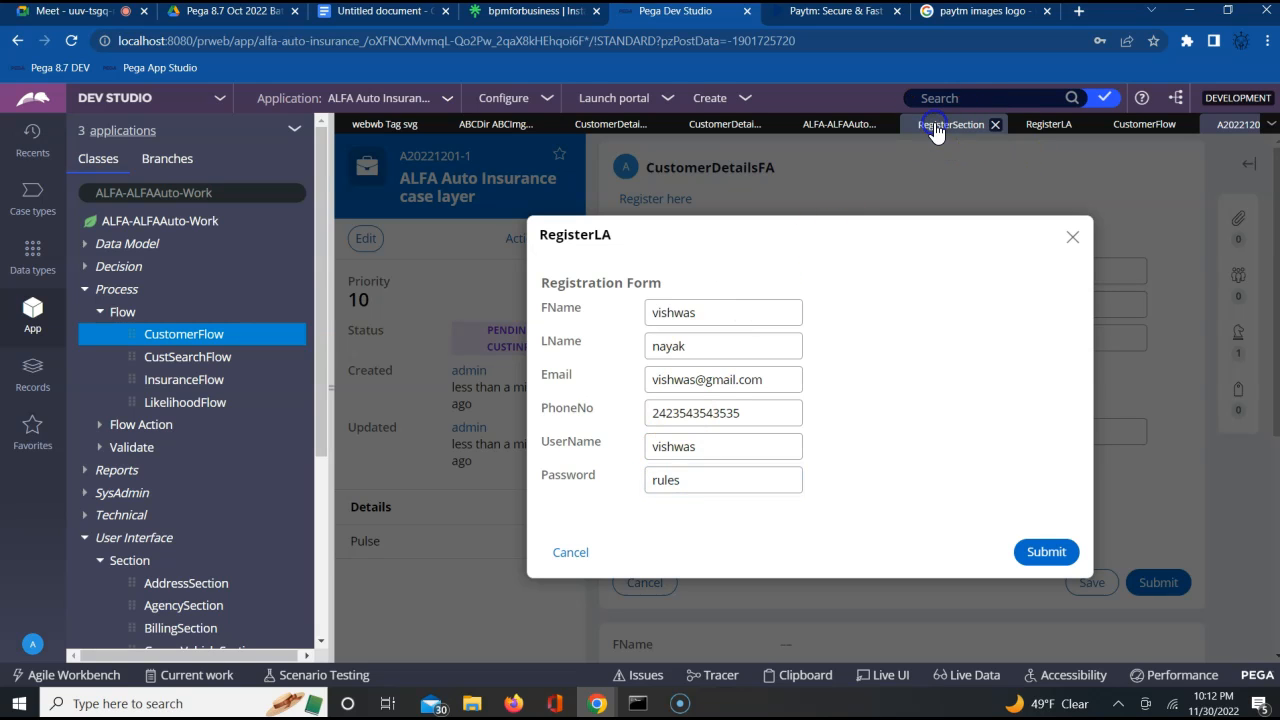
click(676, 548)
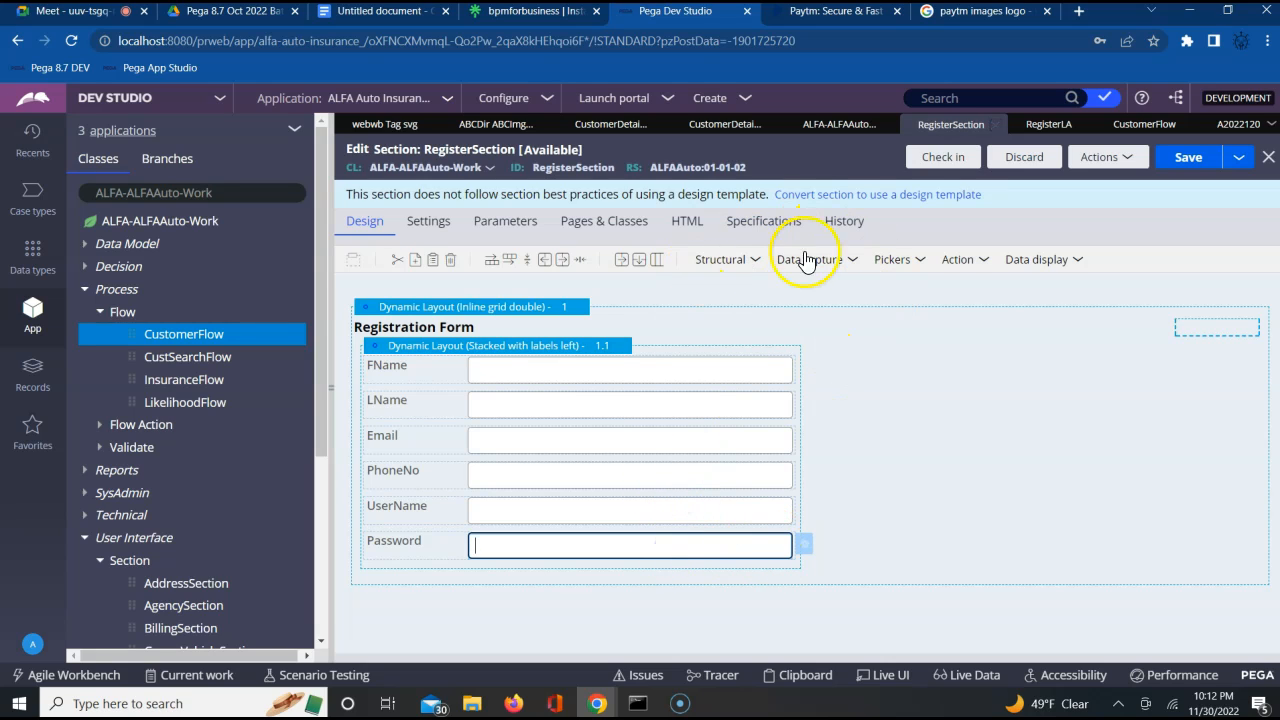
click(806, 548)
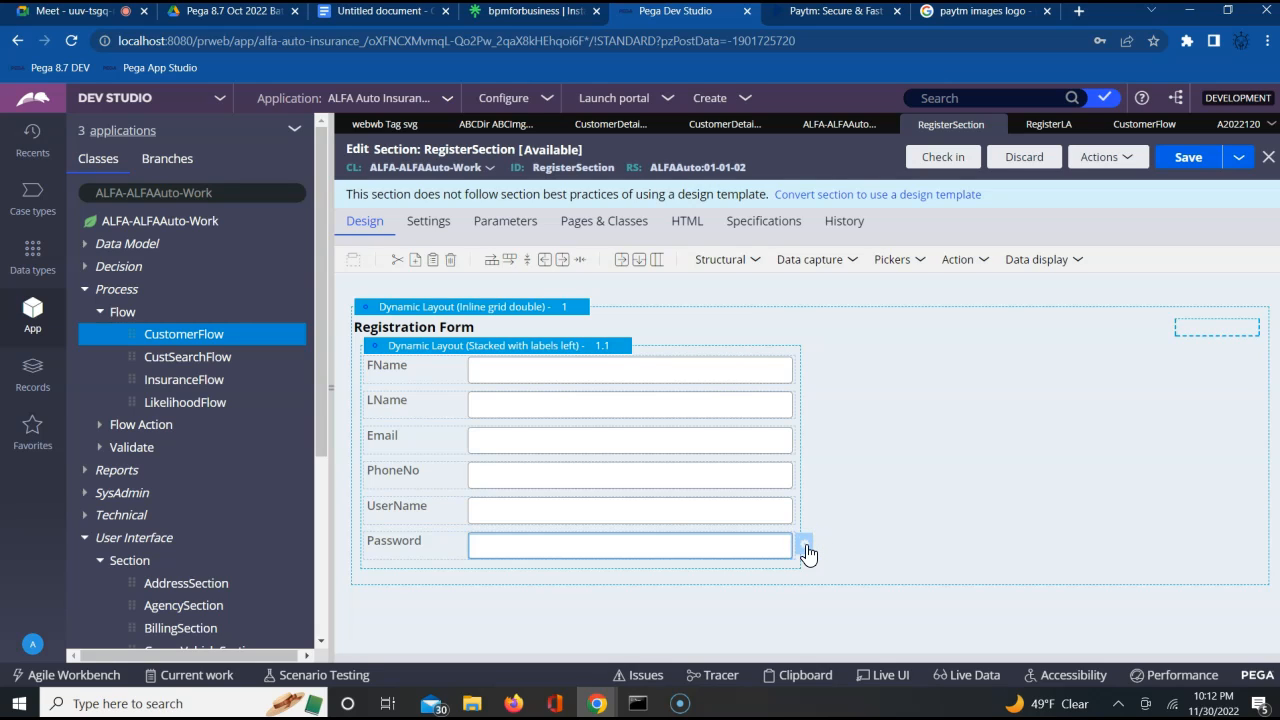
click(711, 555)
click(808, 555)
right_click(805, 557)
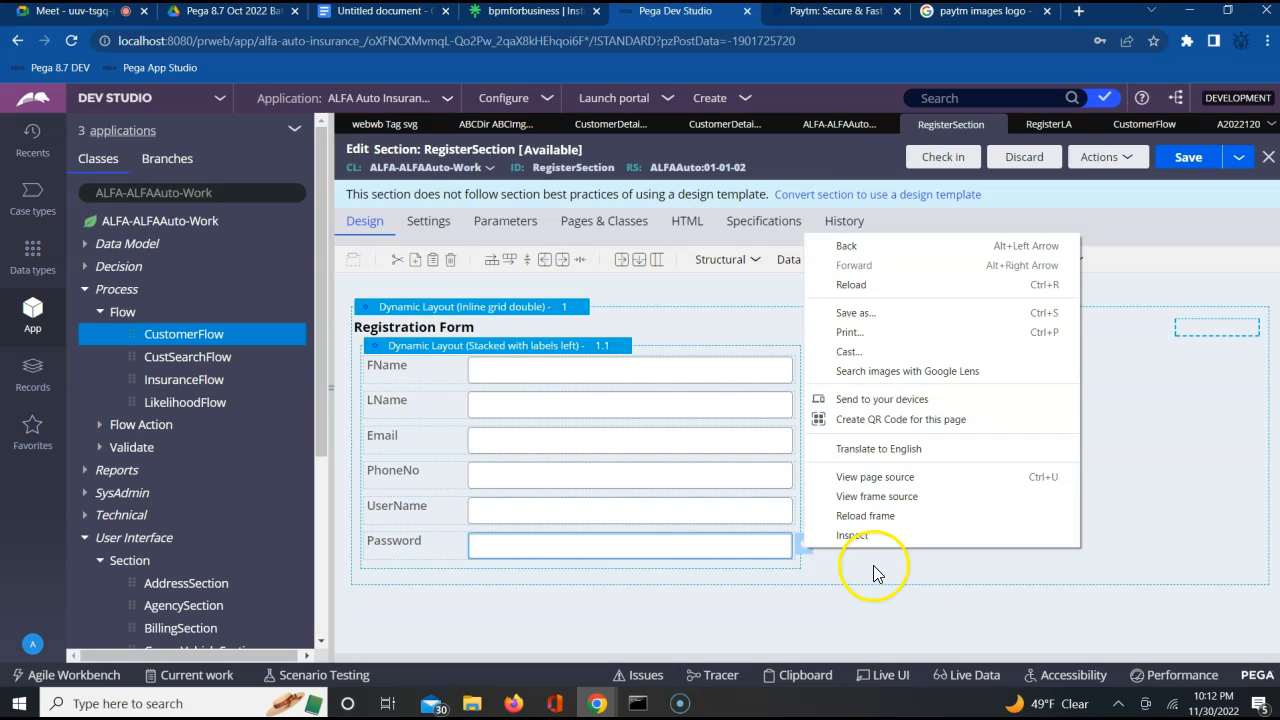
click(873, 565)
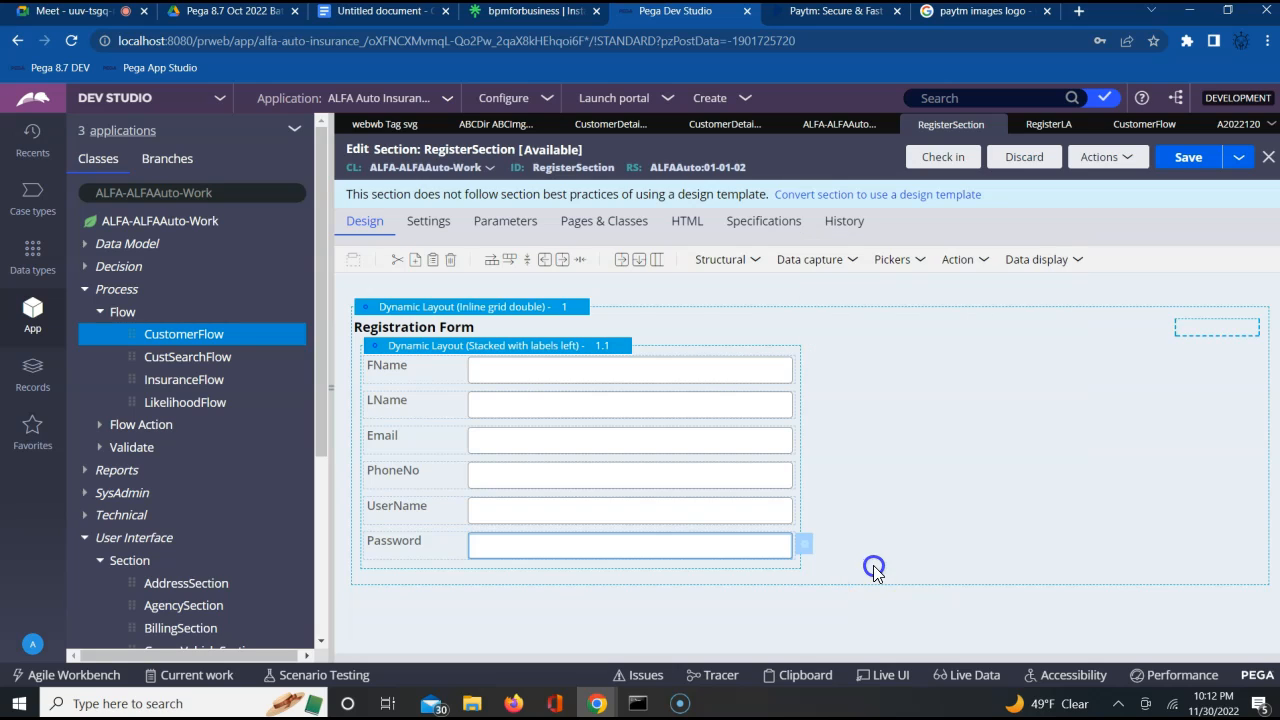
click(1197, 168)
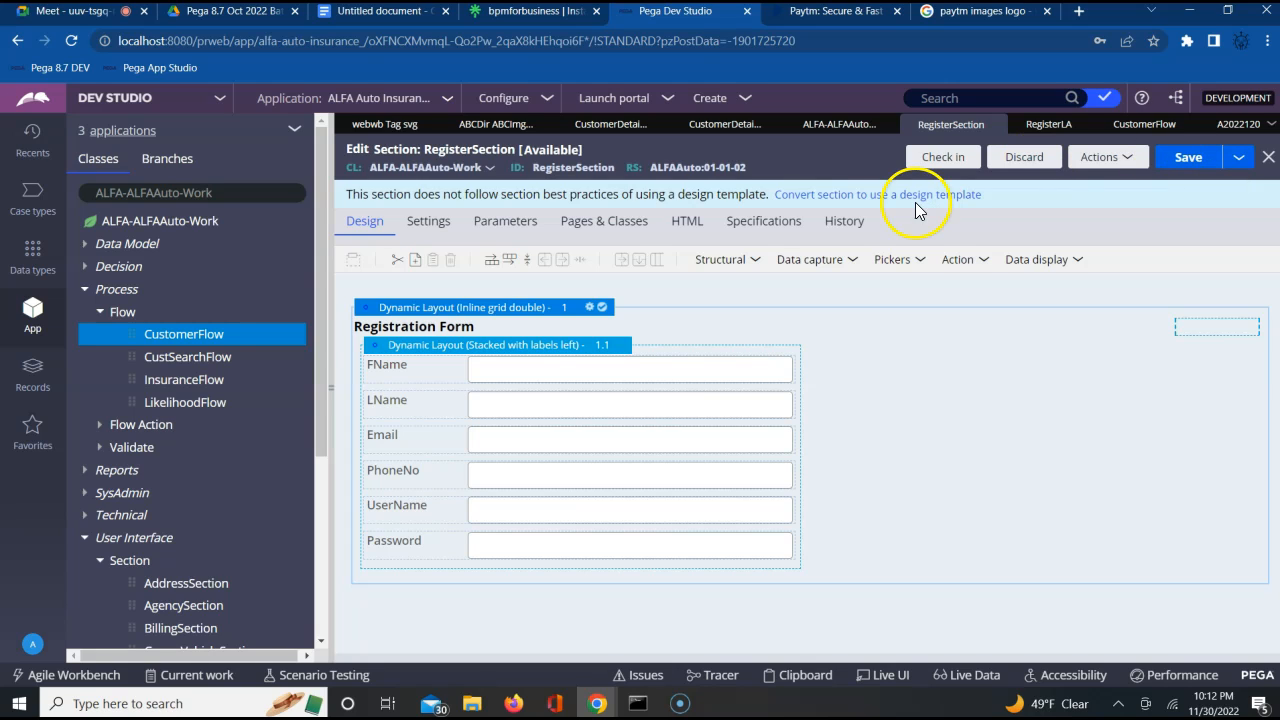
Close RegisterSection and reopen it from the section configuration of the RegisterLA flow action
click(996, 125)
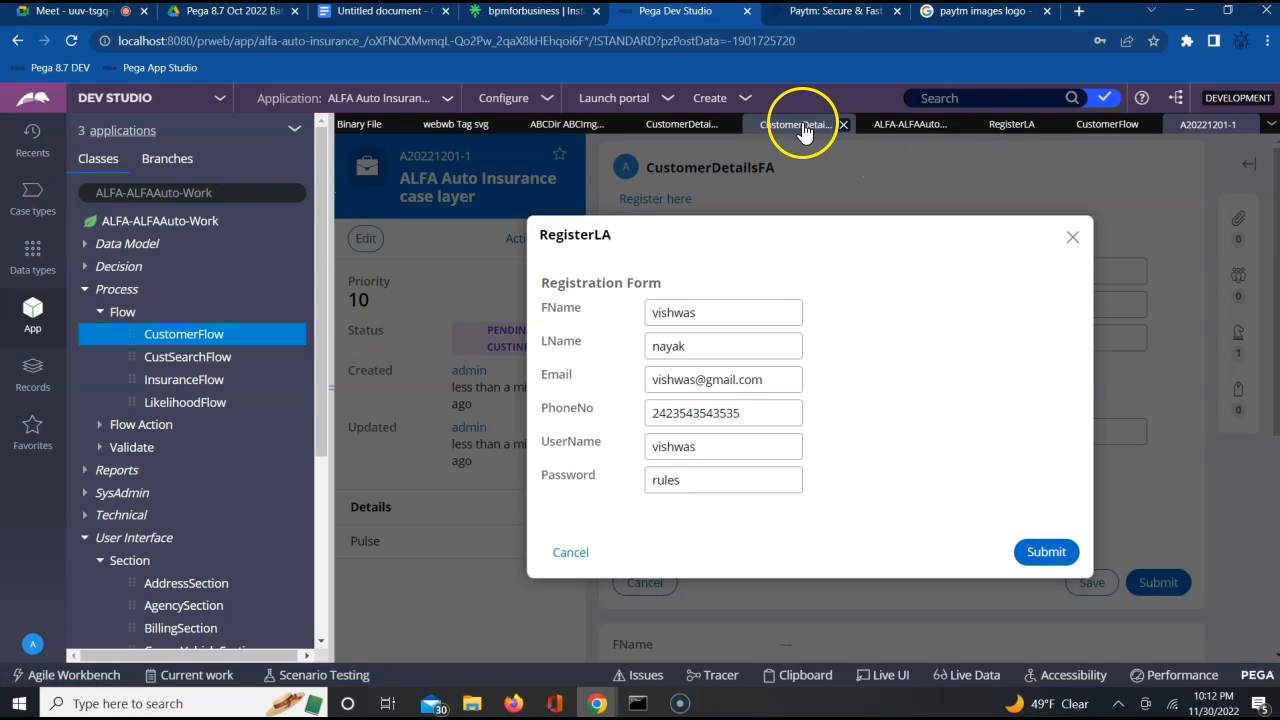
click(1006, 127)
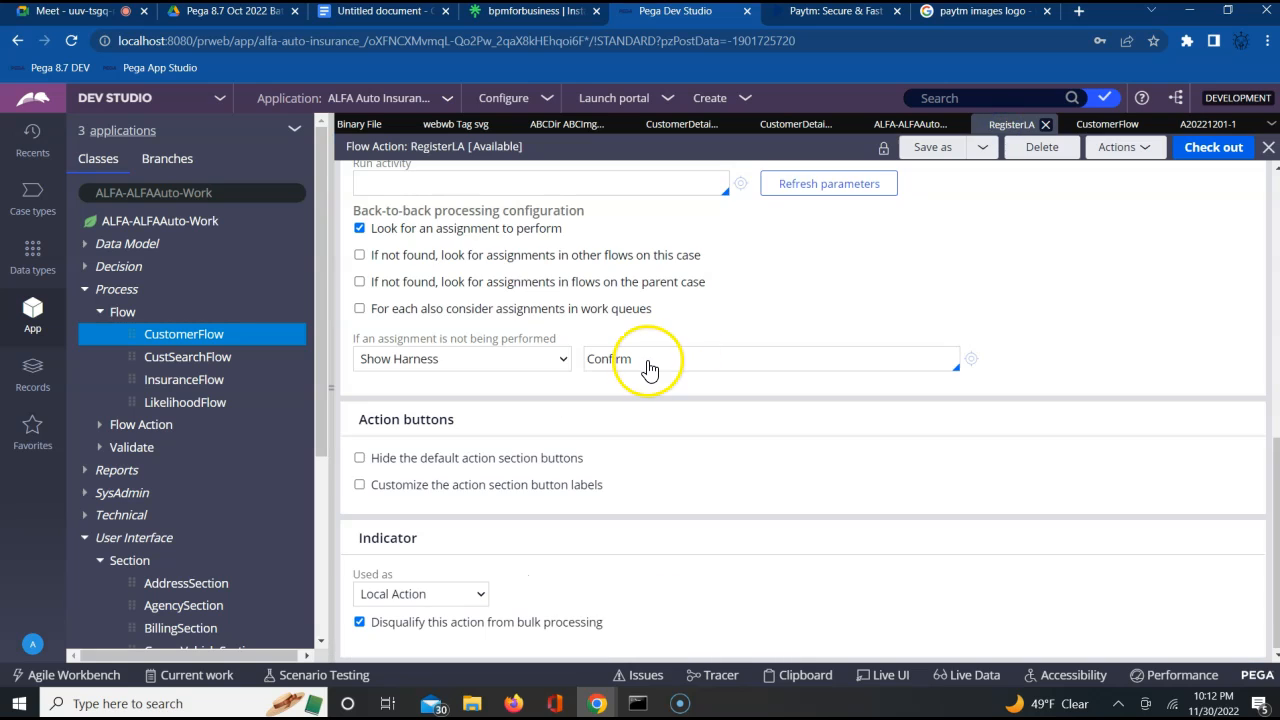
click(756, 593)
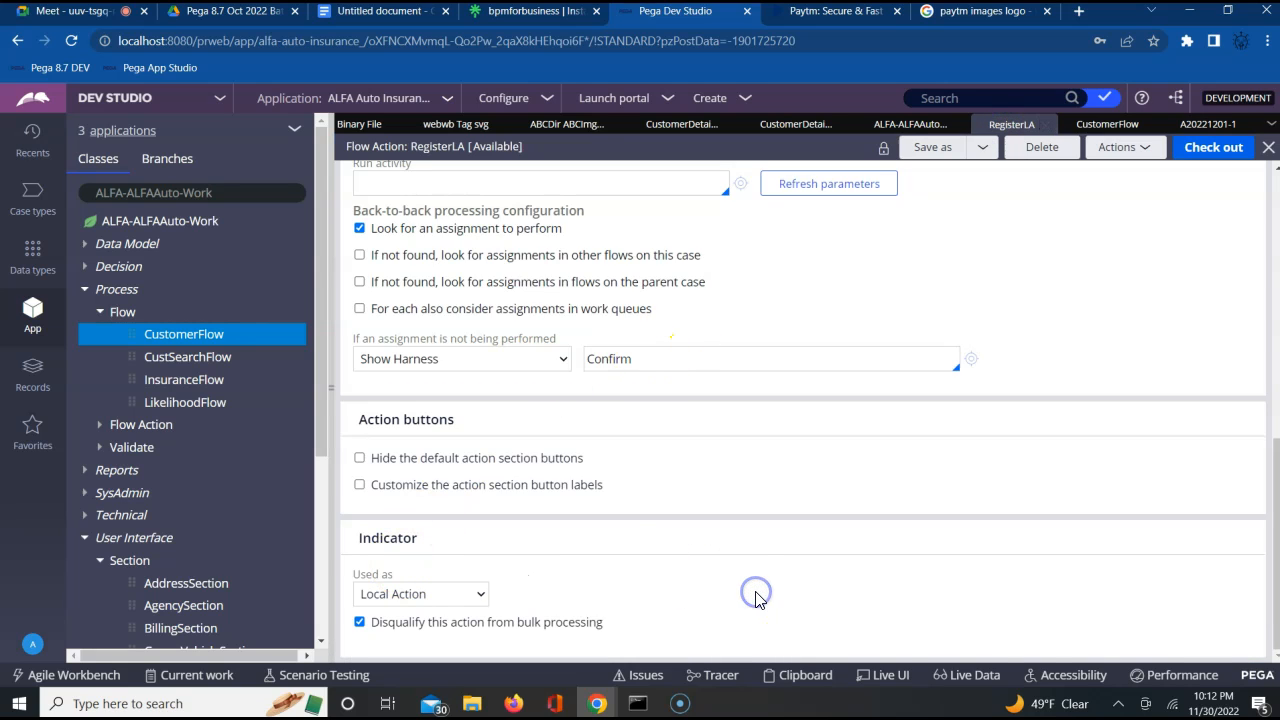
scroll(757, 597, up, 10)
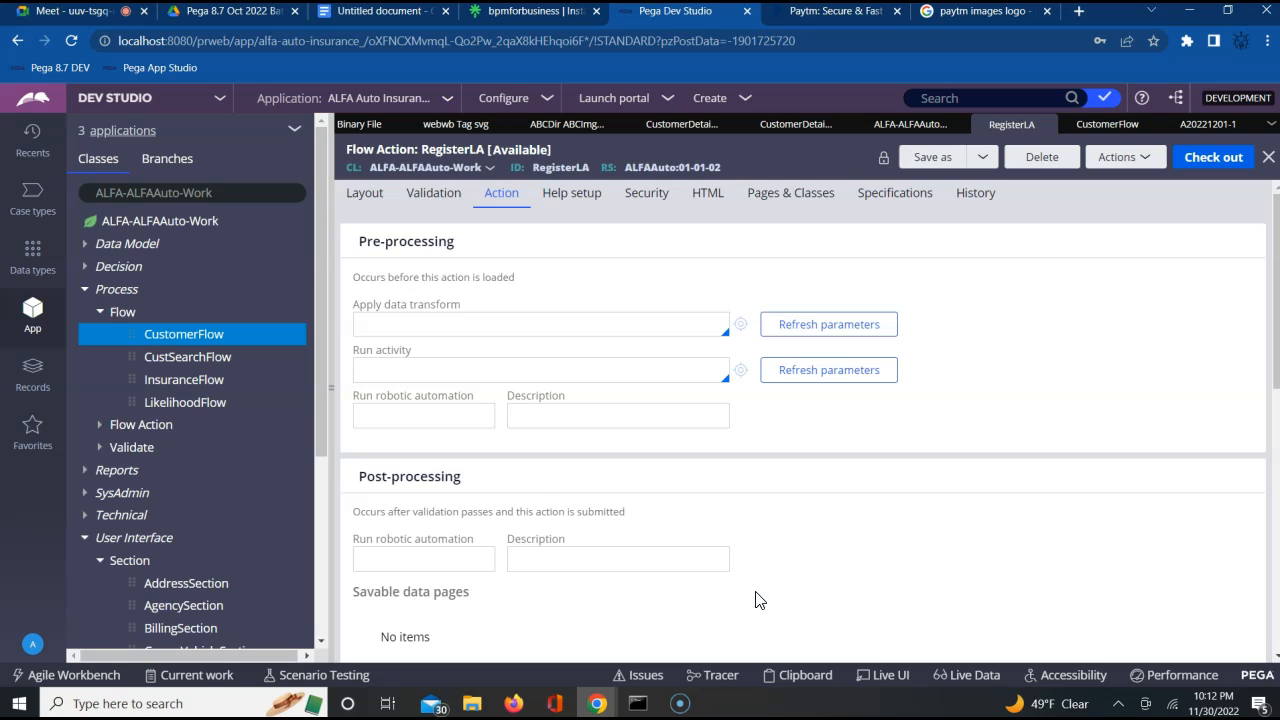
click(365, 195)
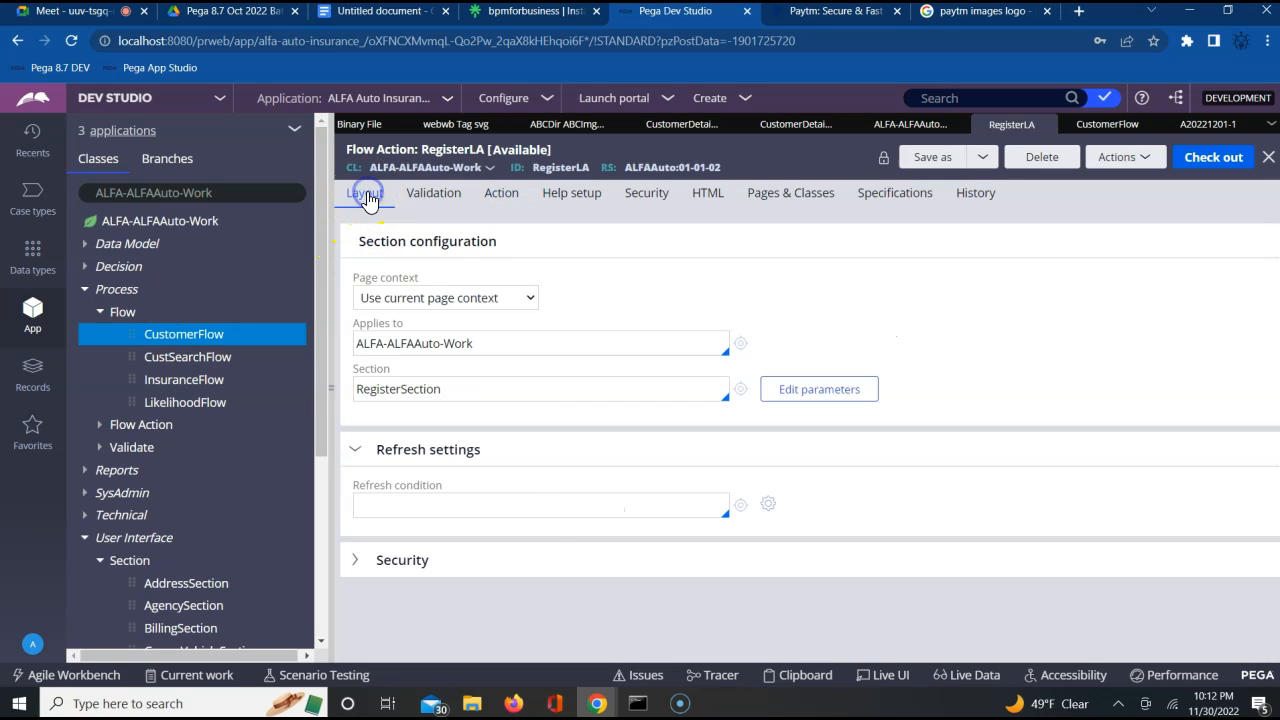
click(741, 391)
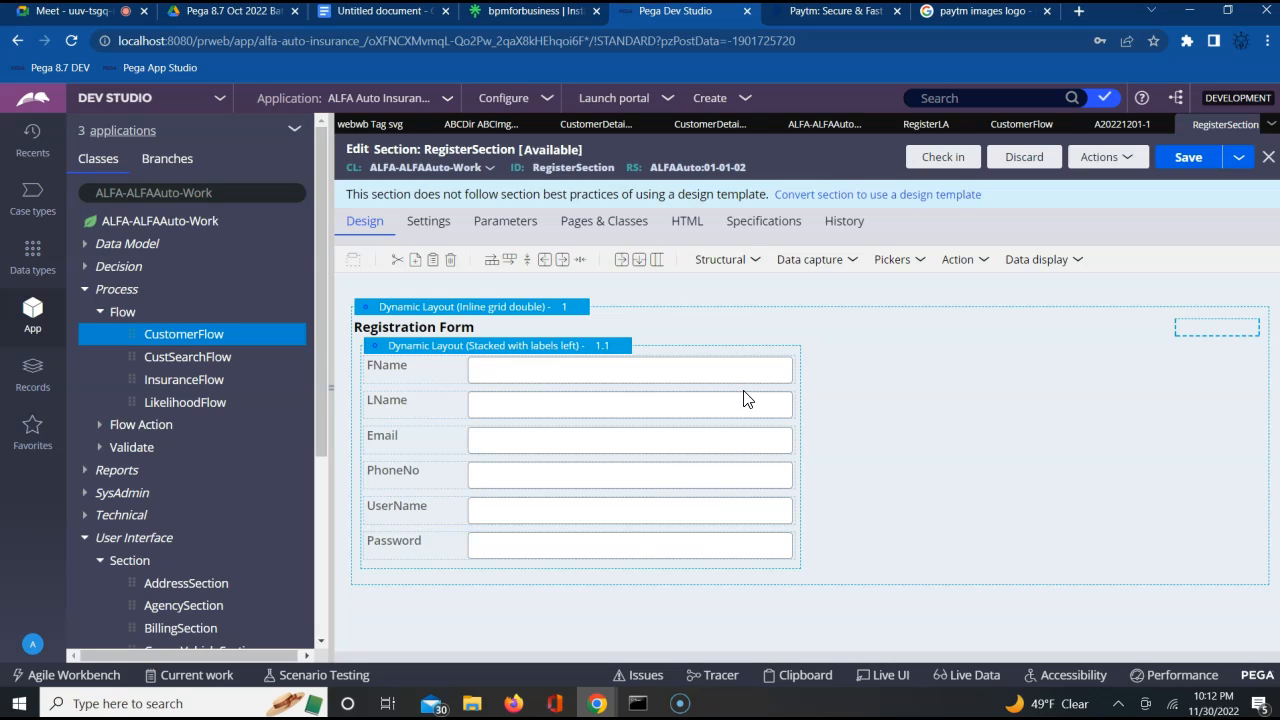
Change the Password field's control in RegisterSection from text input to Password and save the section
click(660, 549)
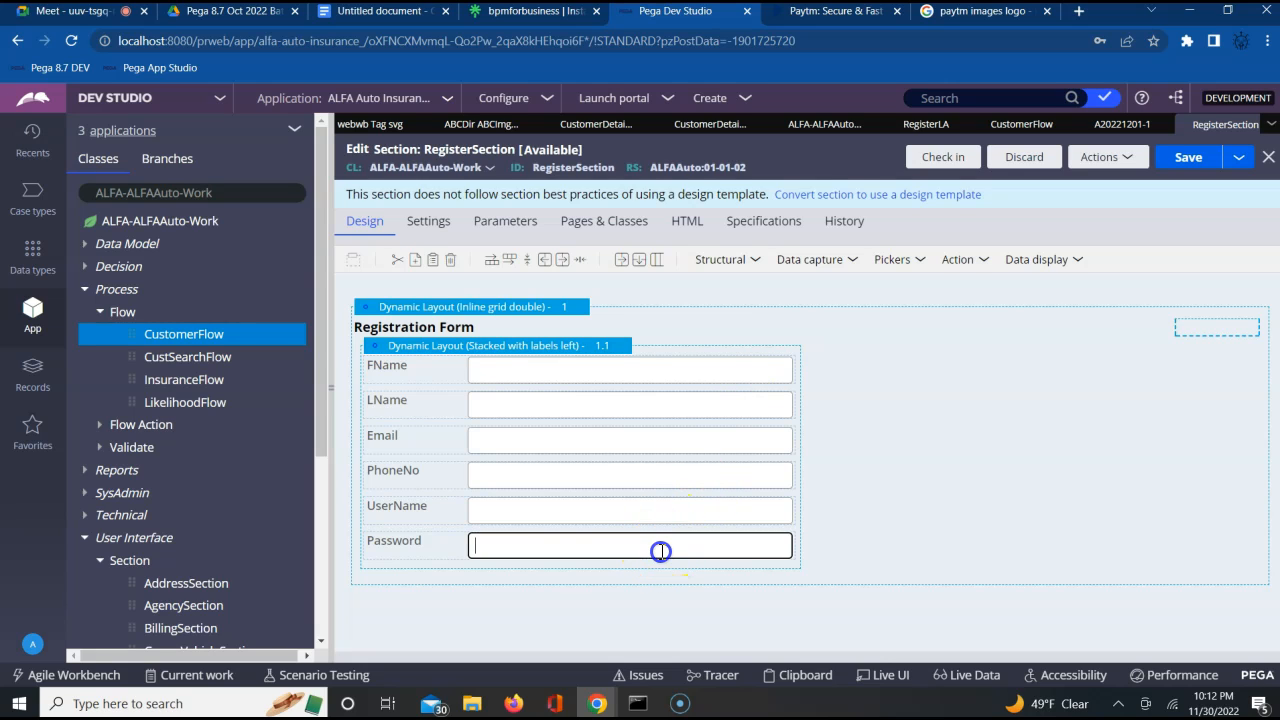
click(807, 548)
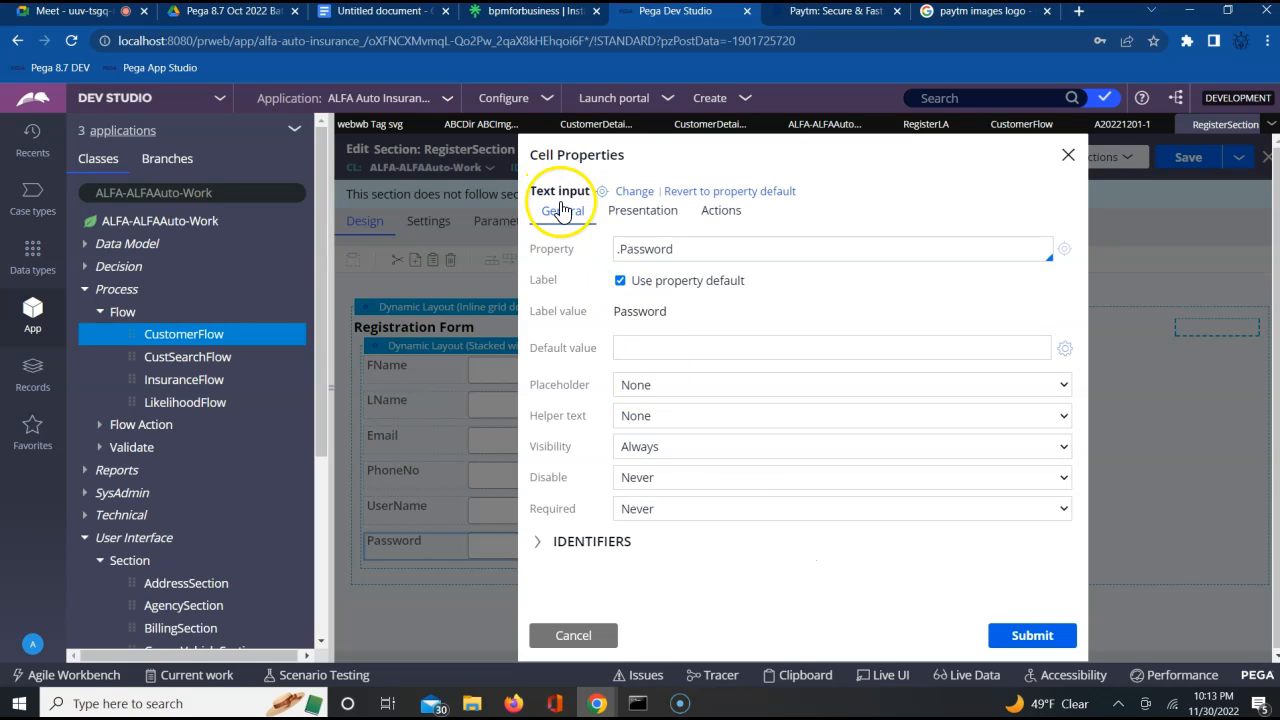
click(632, 199)
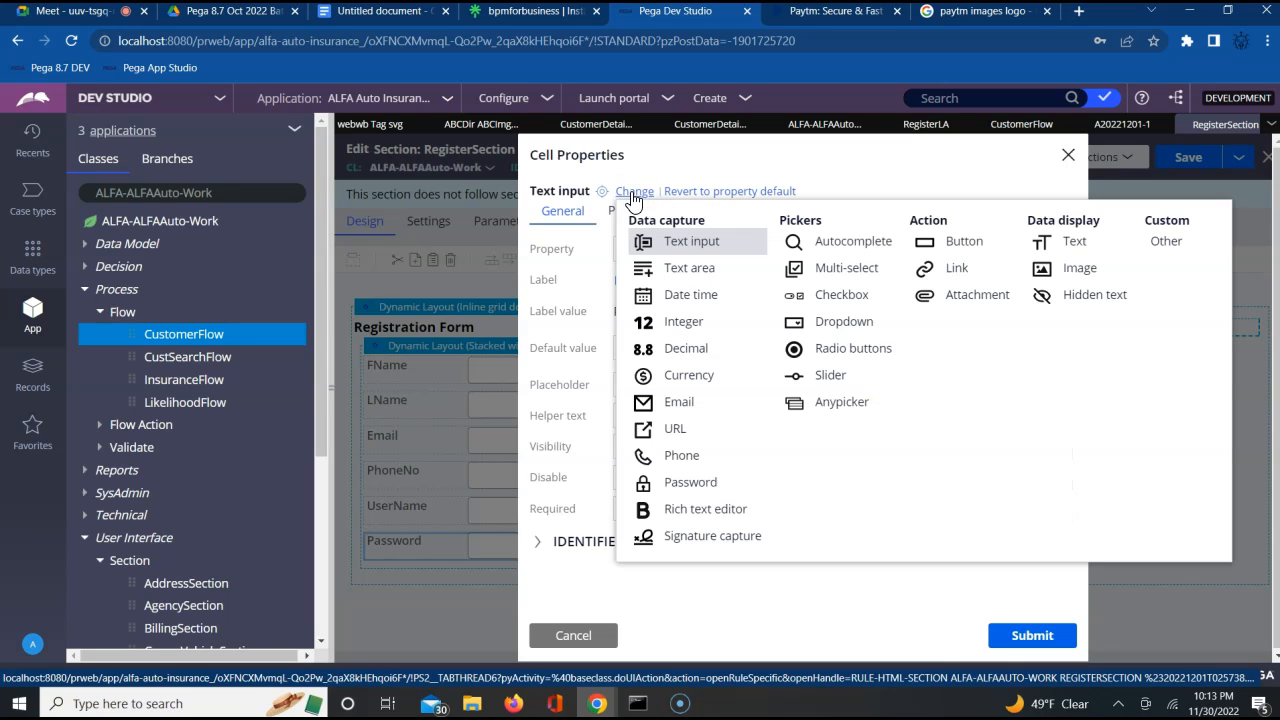
click(690, 488)
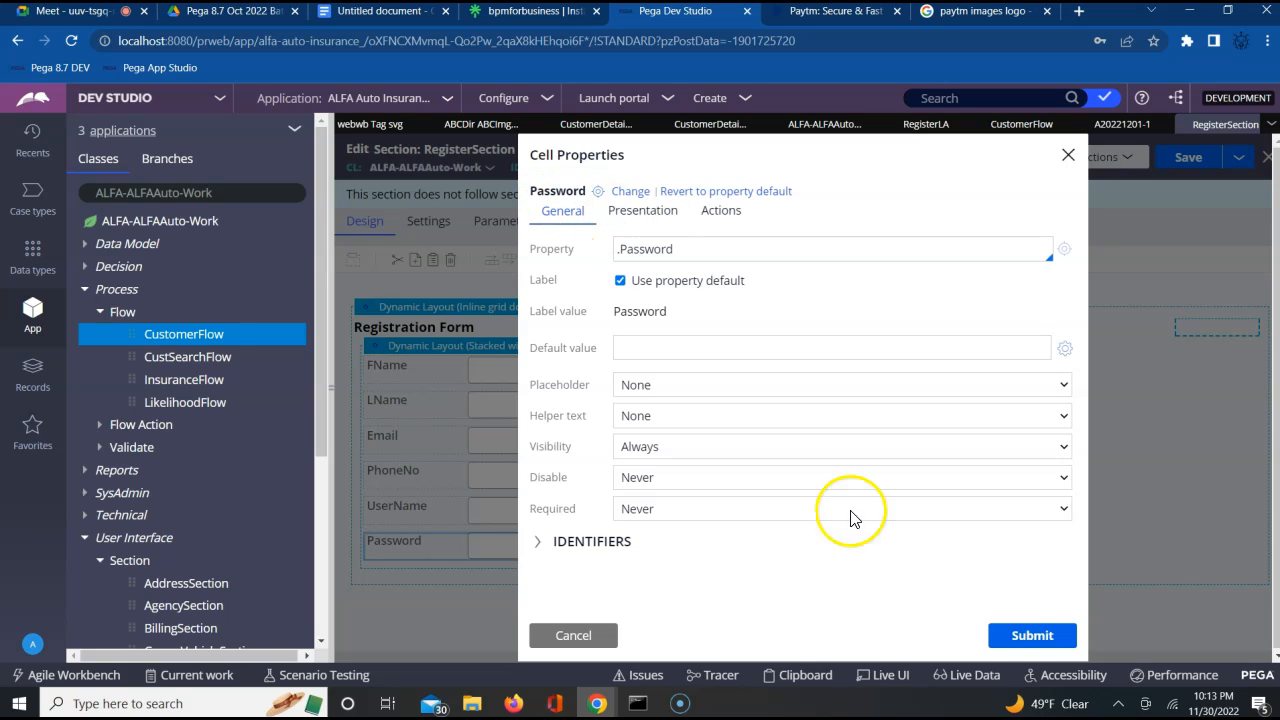
click(1008, 634)
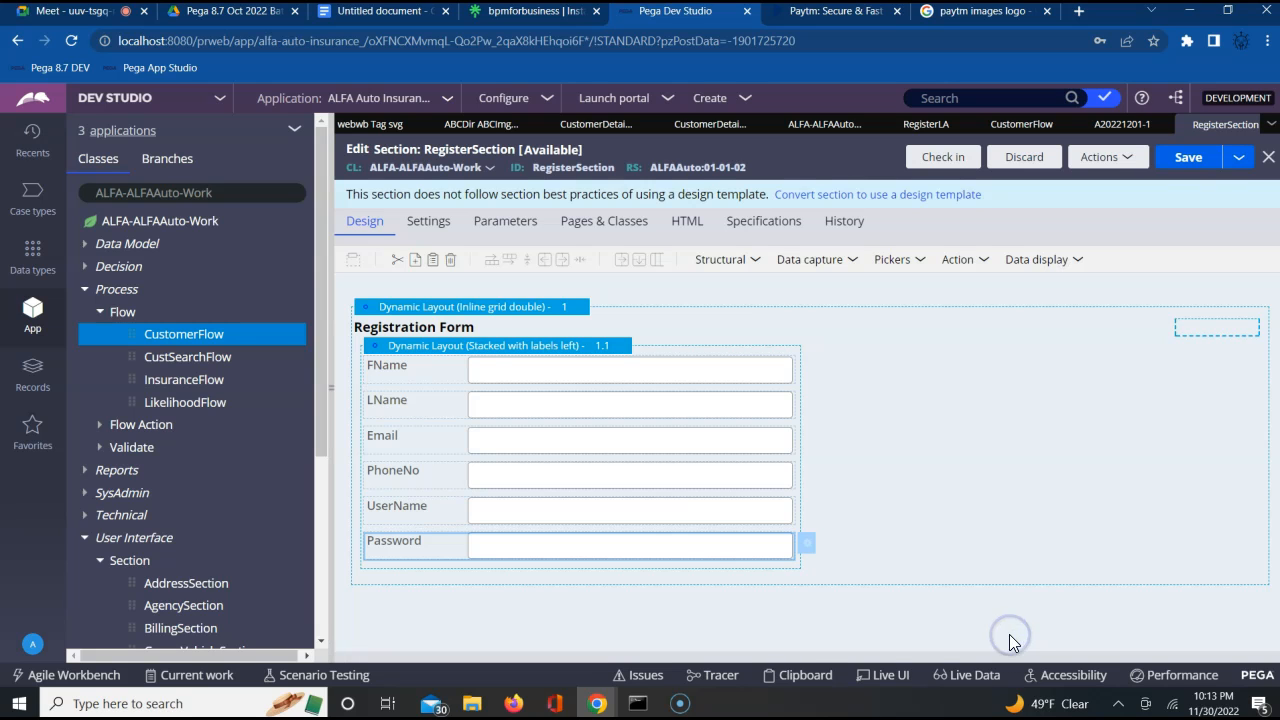
click(1189, 160)
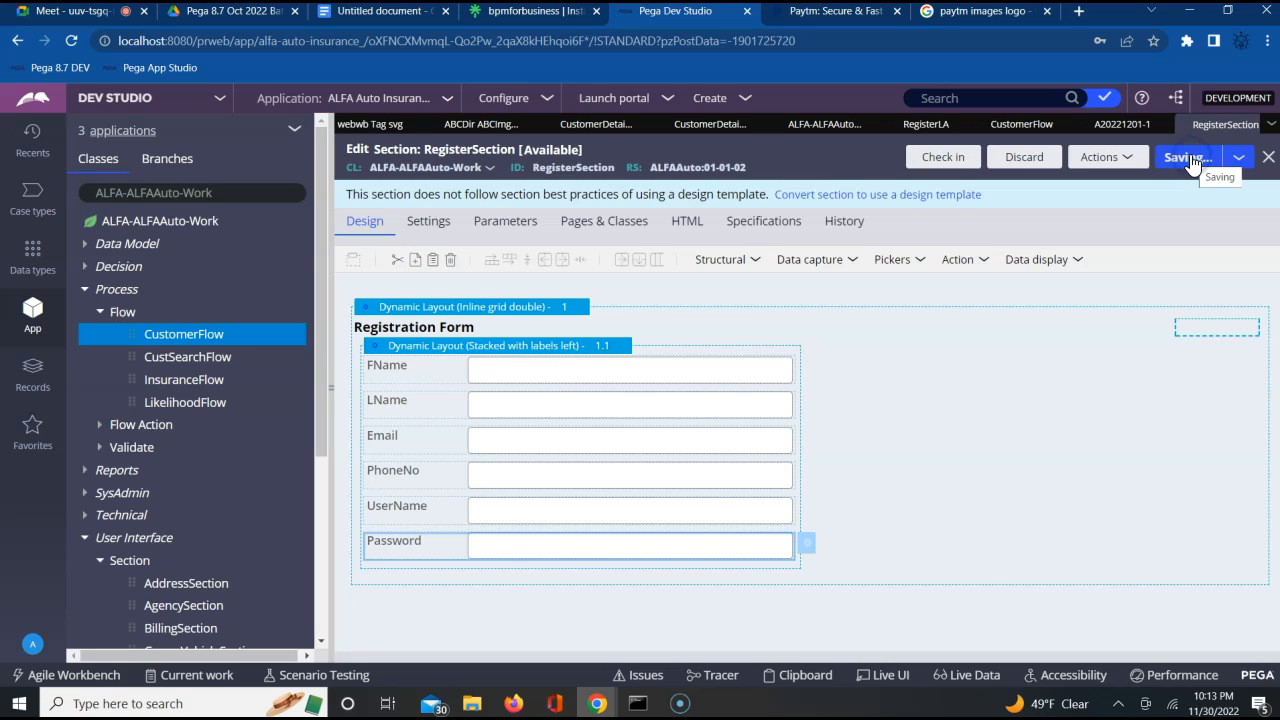
Close the RegisterLA dialog in the open customer case, refresh the case, and collapse the application explorer
click(1122, 125)
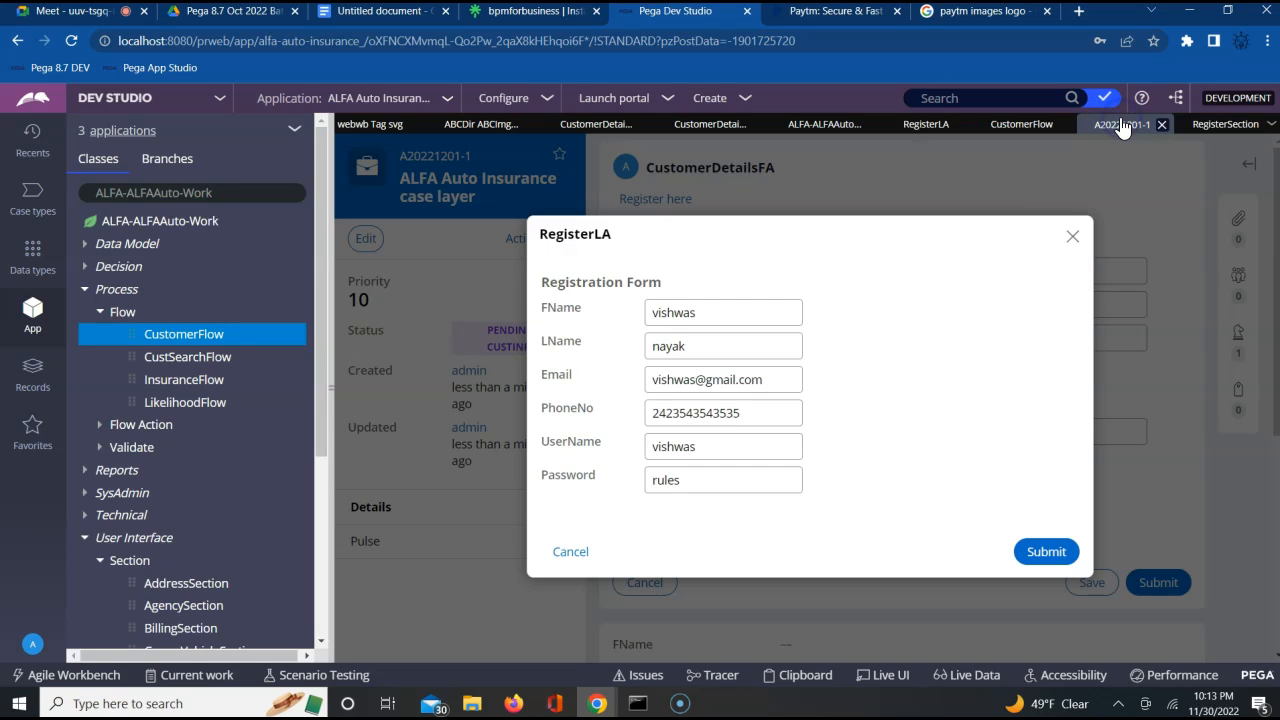
click(1074, 239)
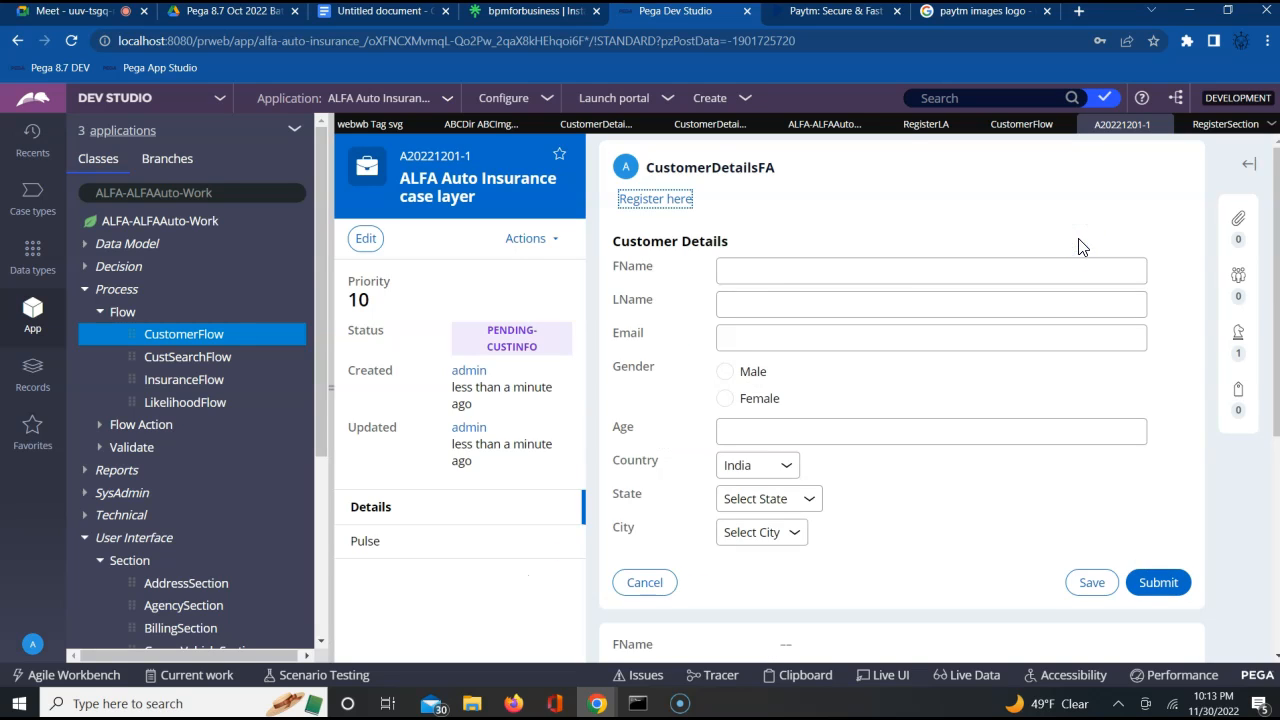
click(531, 239)
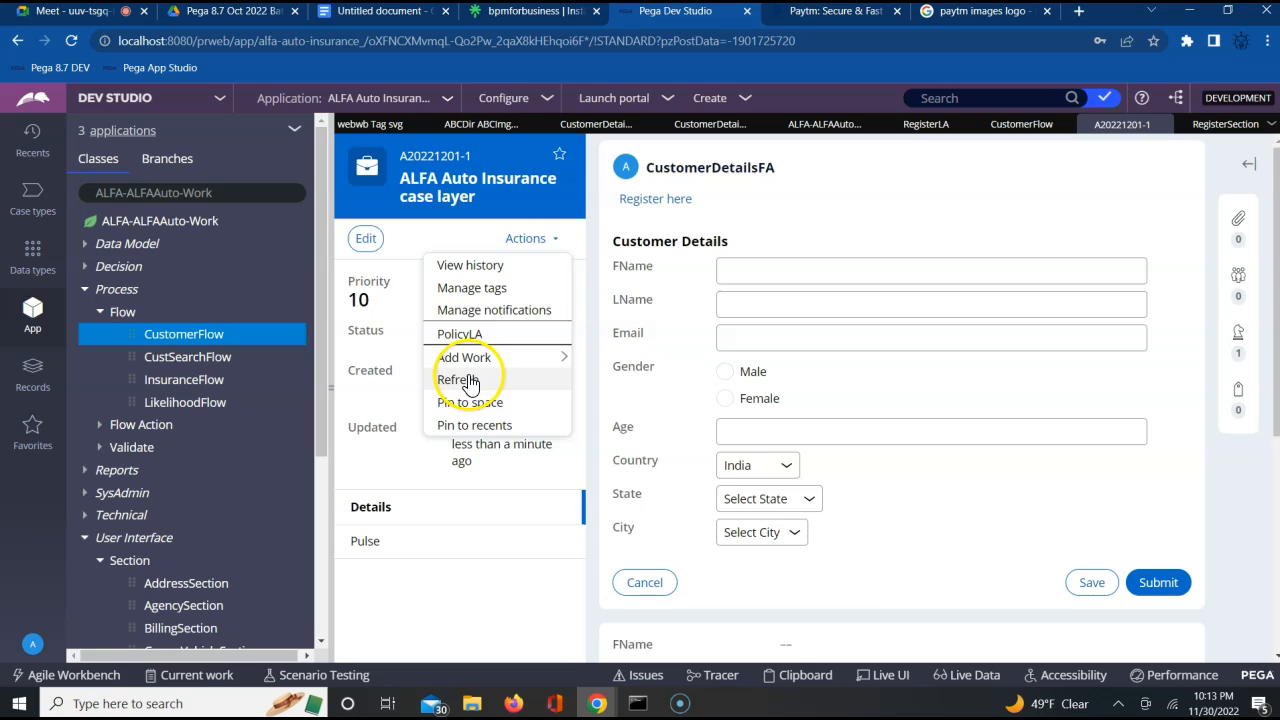
click(462, 380)
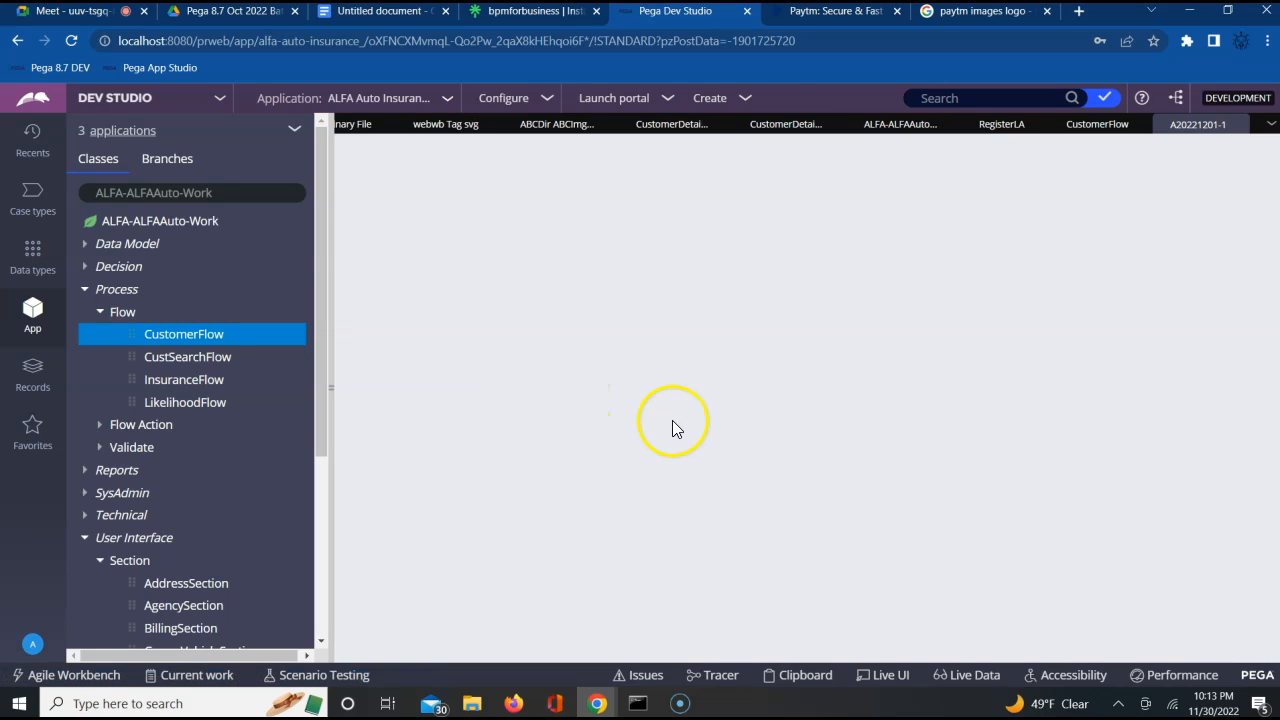
click(330, 388)
click(586, 477)
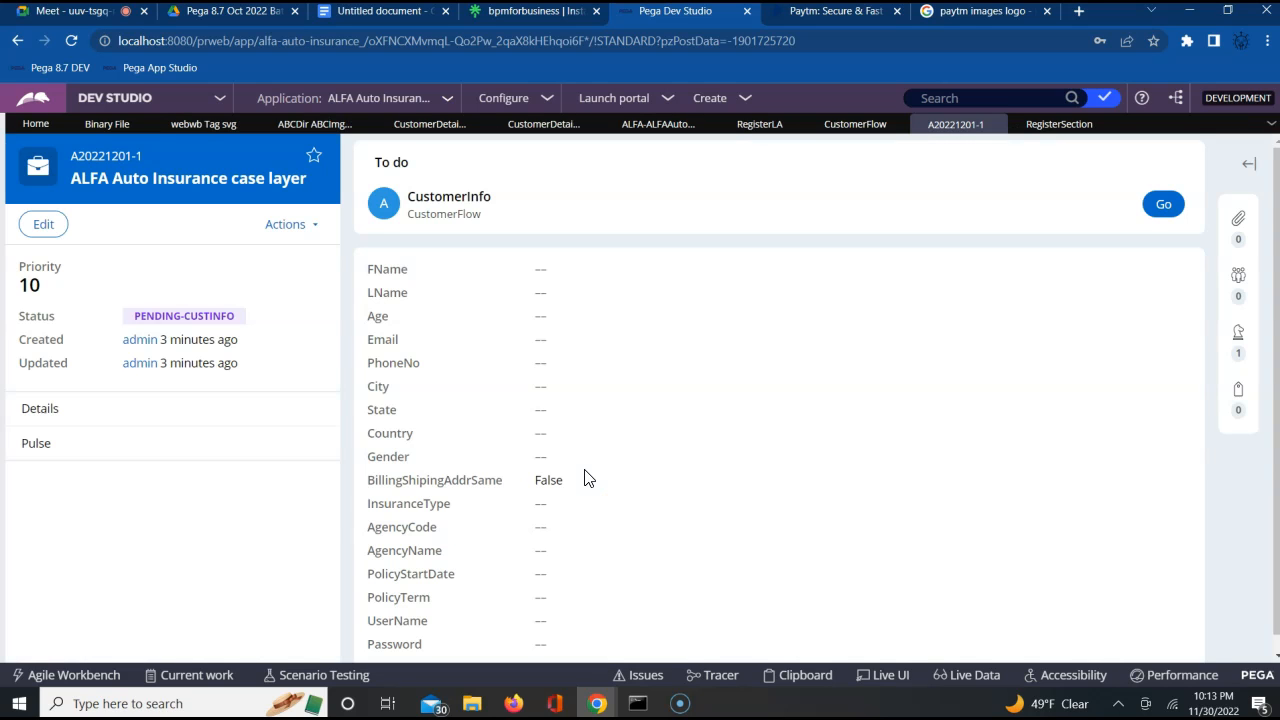
Reopen the registration form from the CustomerInfo assignment and fill in the registrant's first and last name
click(1163, 204)
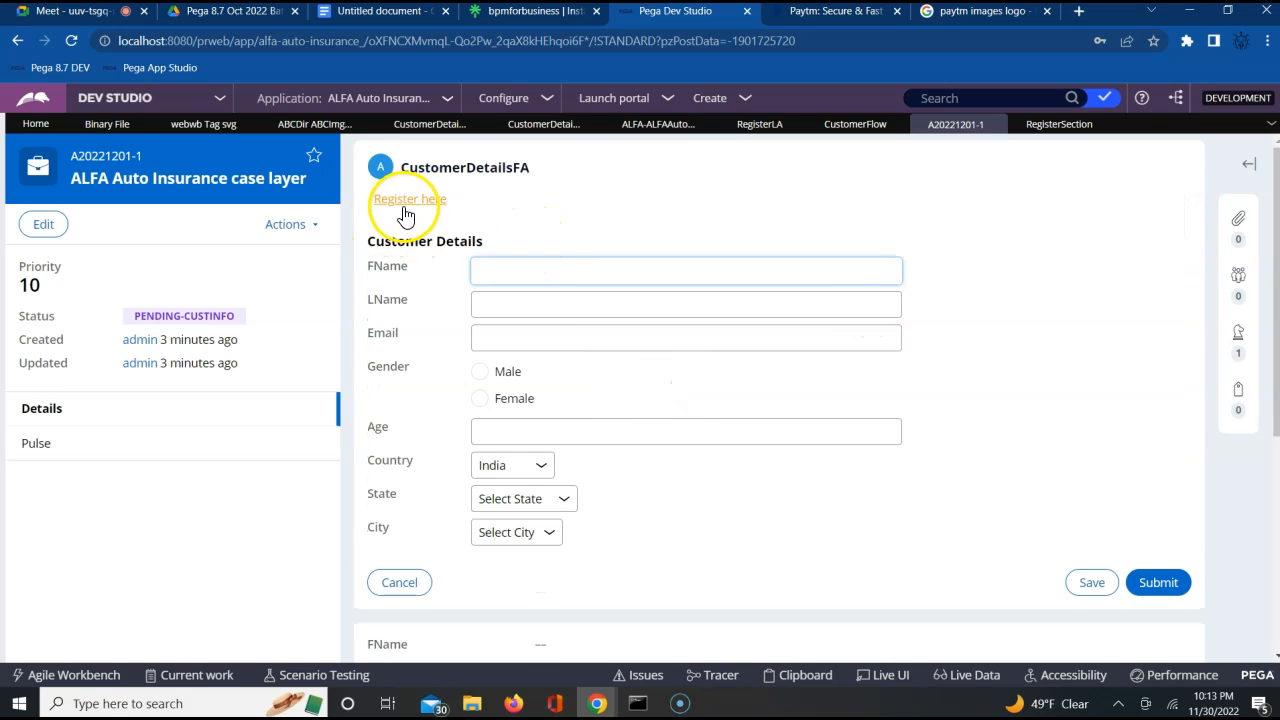
click(407, 204)
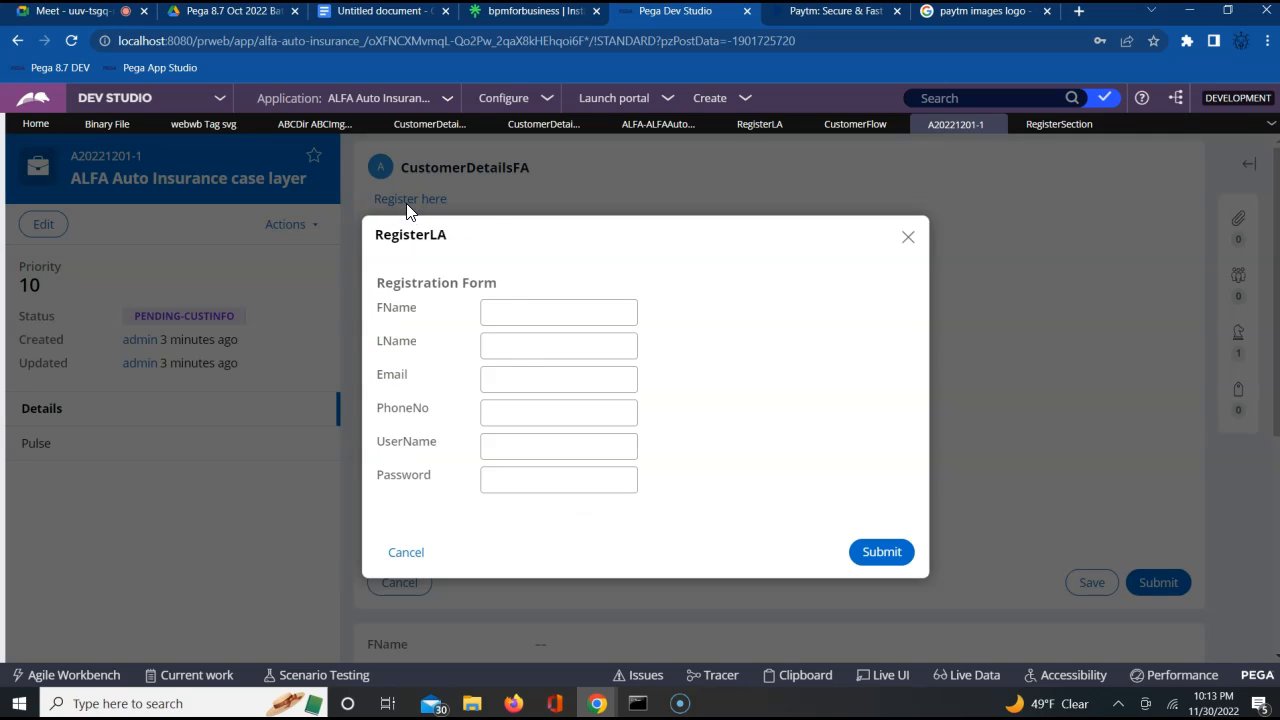
click(497, 338)
click(526, 321)
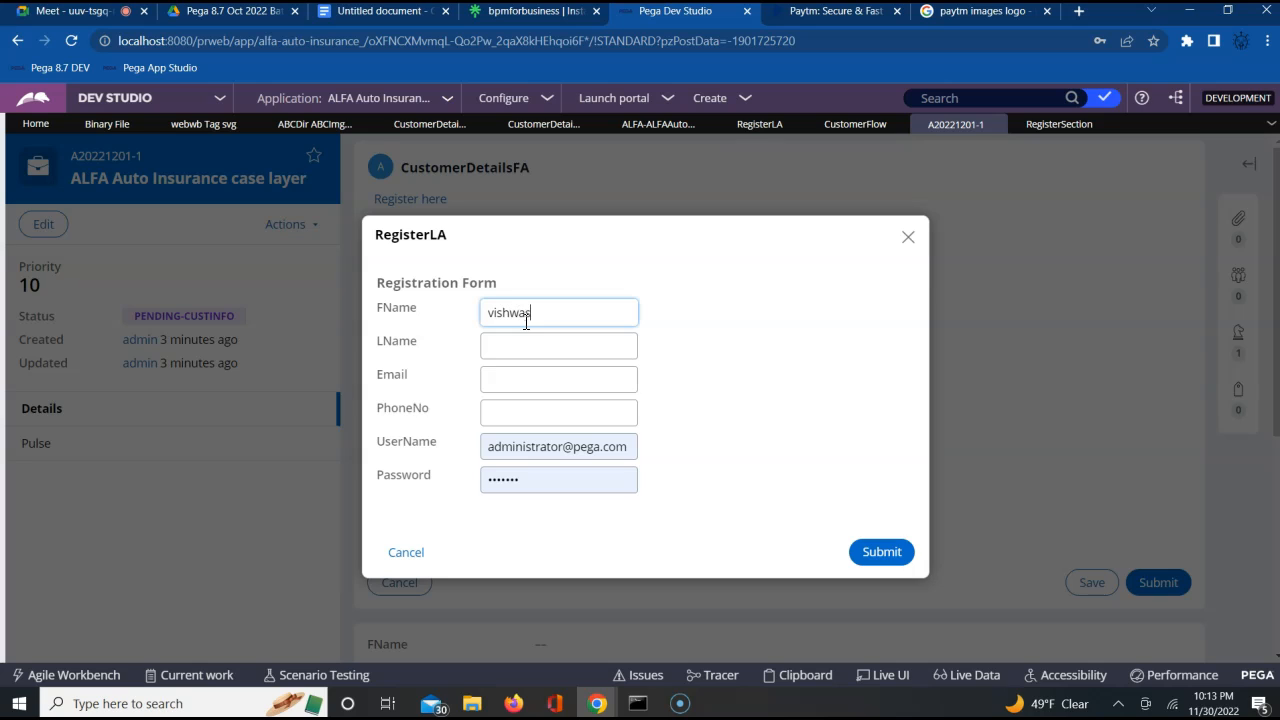
key(Tab)
key(Tab)
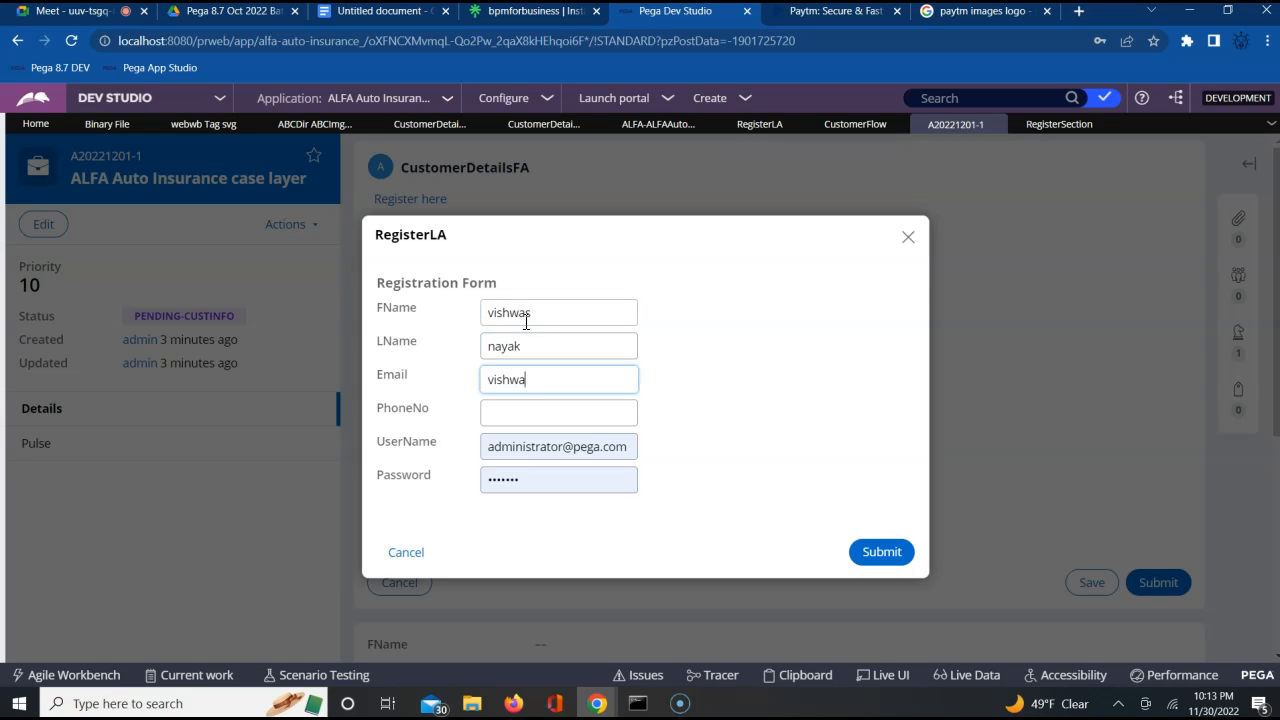
Enter the registrant's email and phone number in the reopened RegisterLA form
key(Tab)
key(Tab)
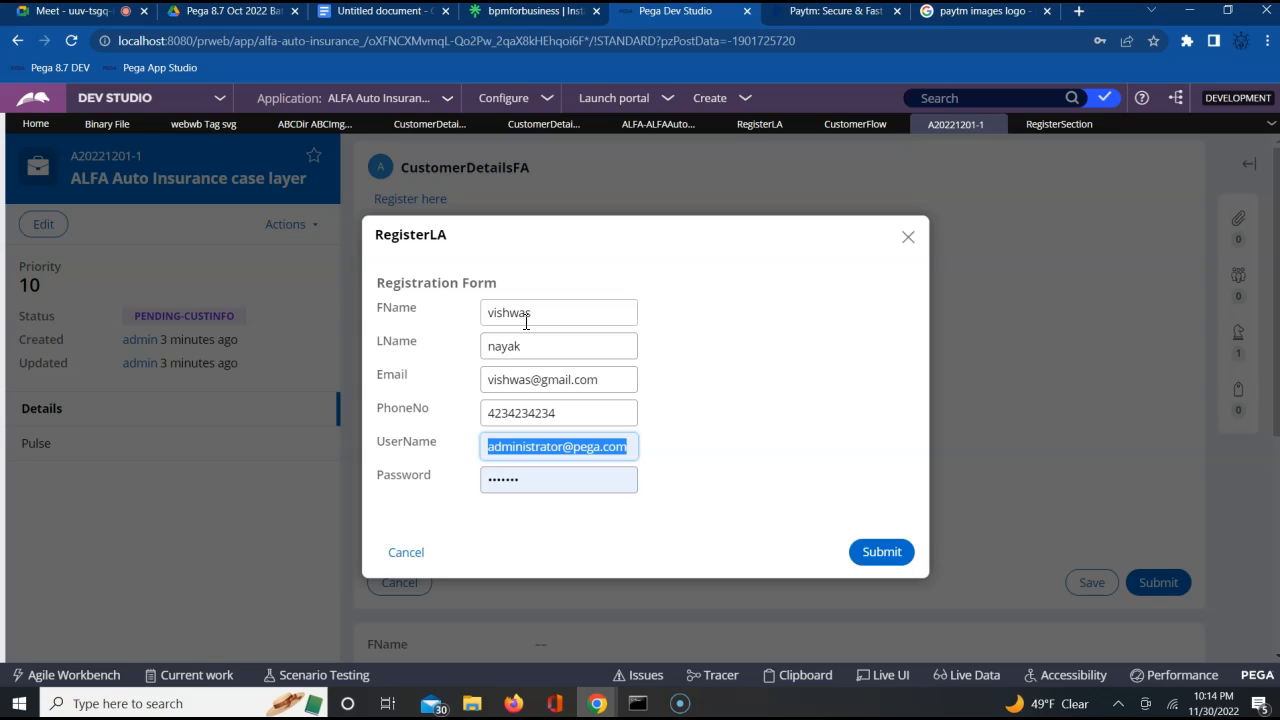
Enter the registrant's username and password in the RegisterLA form and submit the registration
text(vishwas1998)
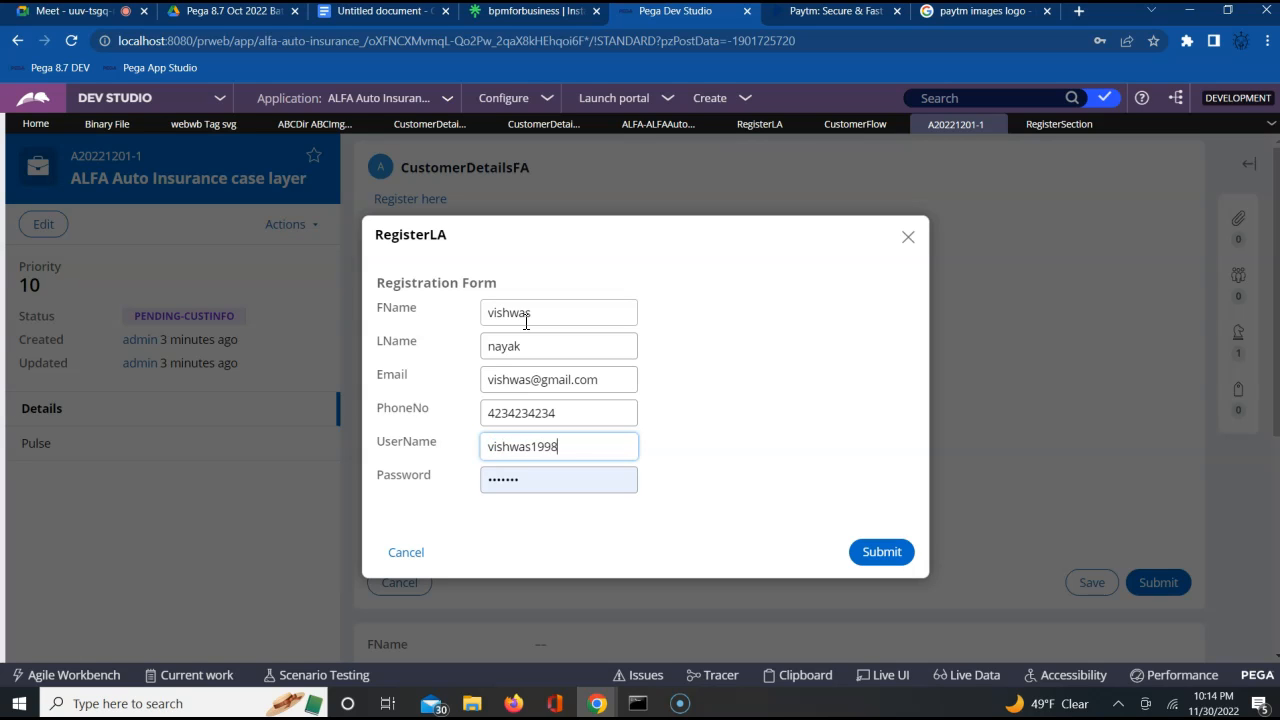
key(Tab)
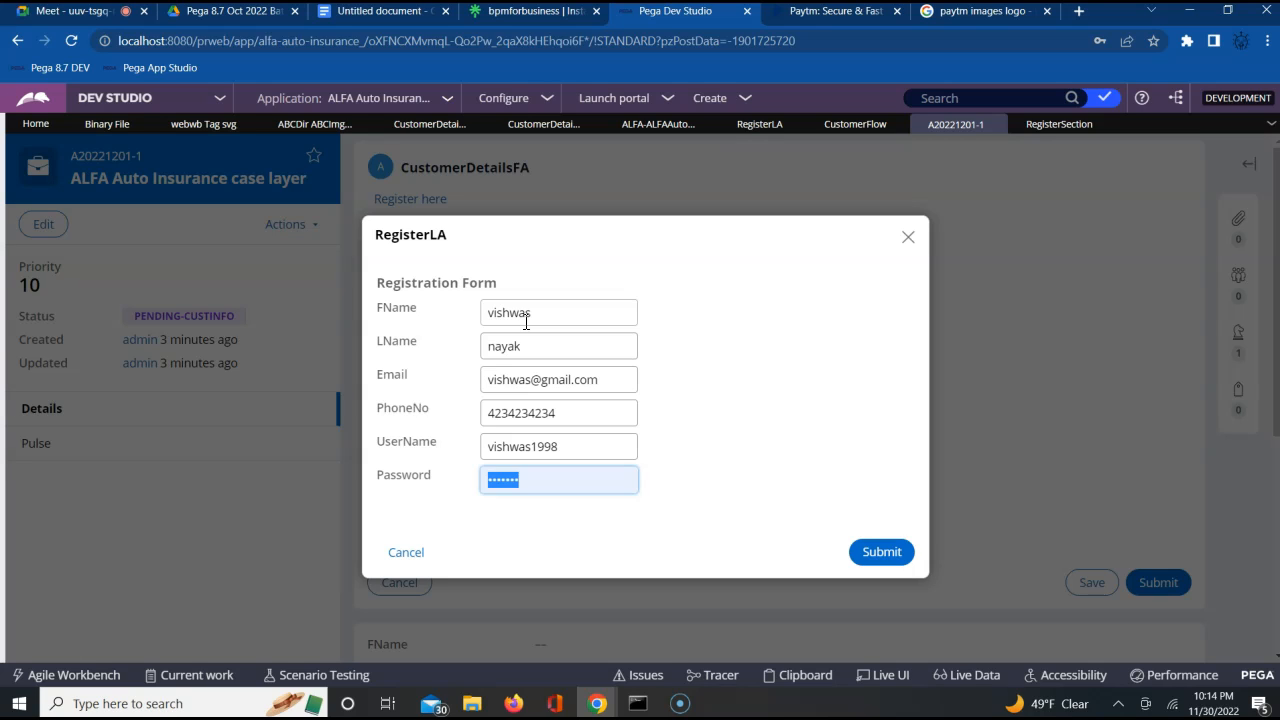
text(•••••••)
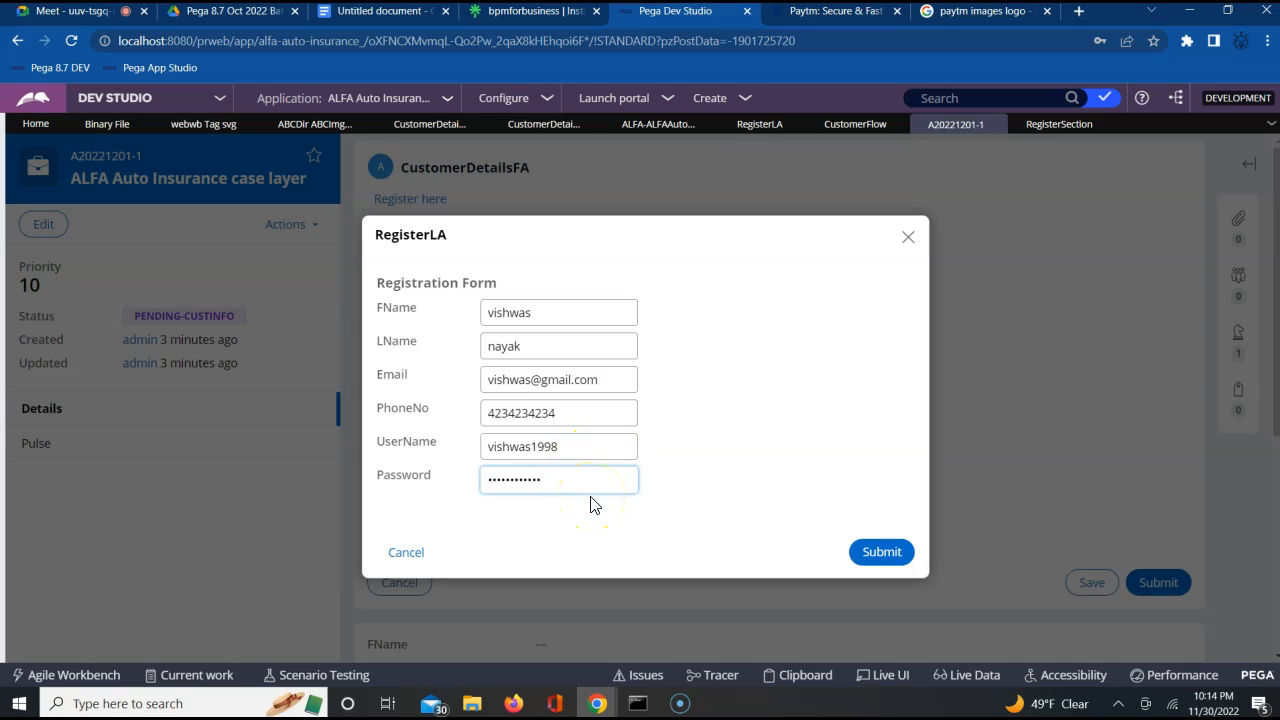
click(887, 556)
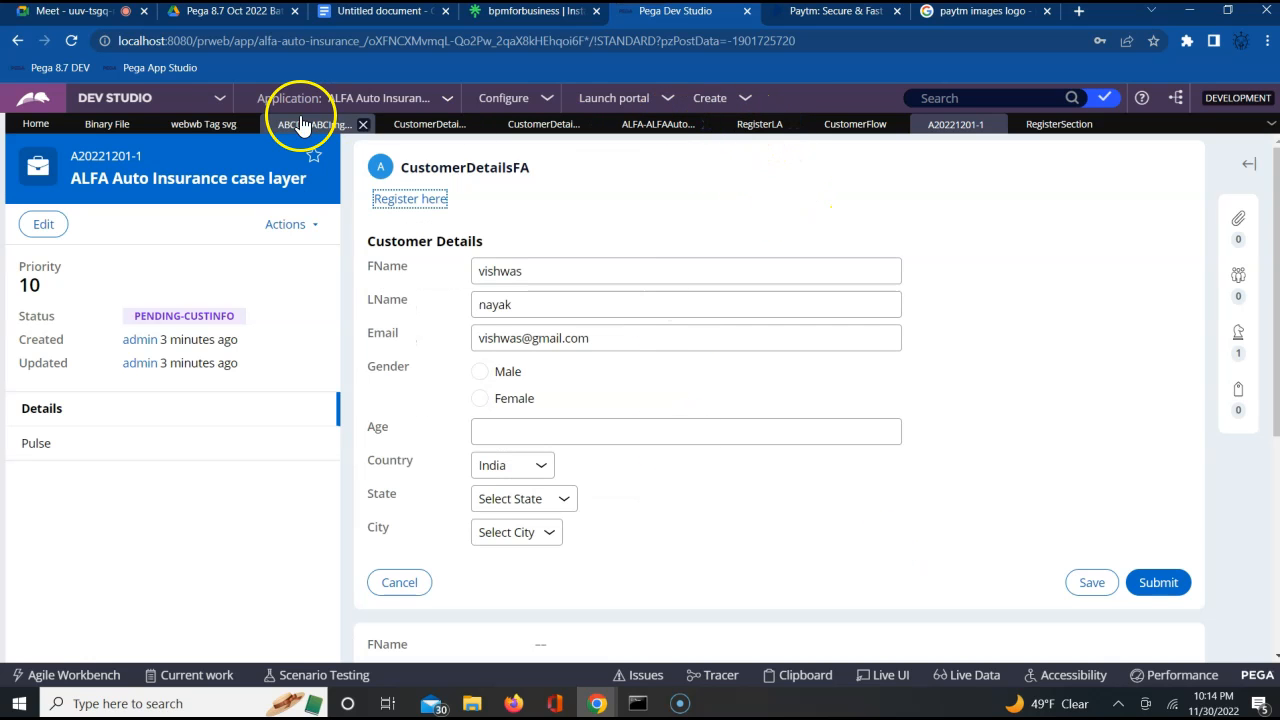
Check in the ABCImg binary file with the comment "update"
click(206, 126)
click(305, 124)
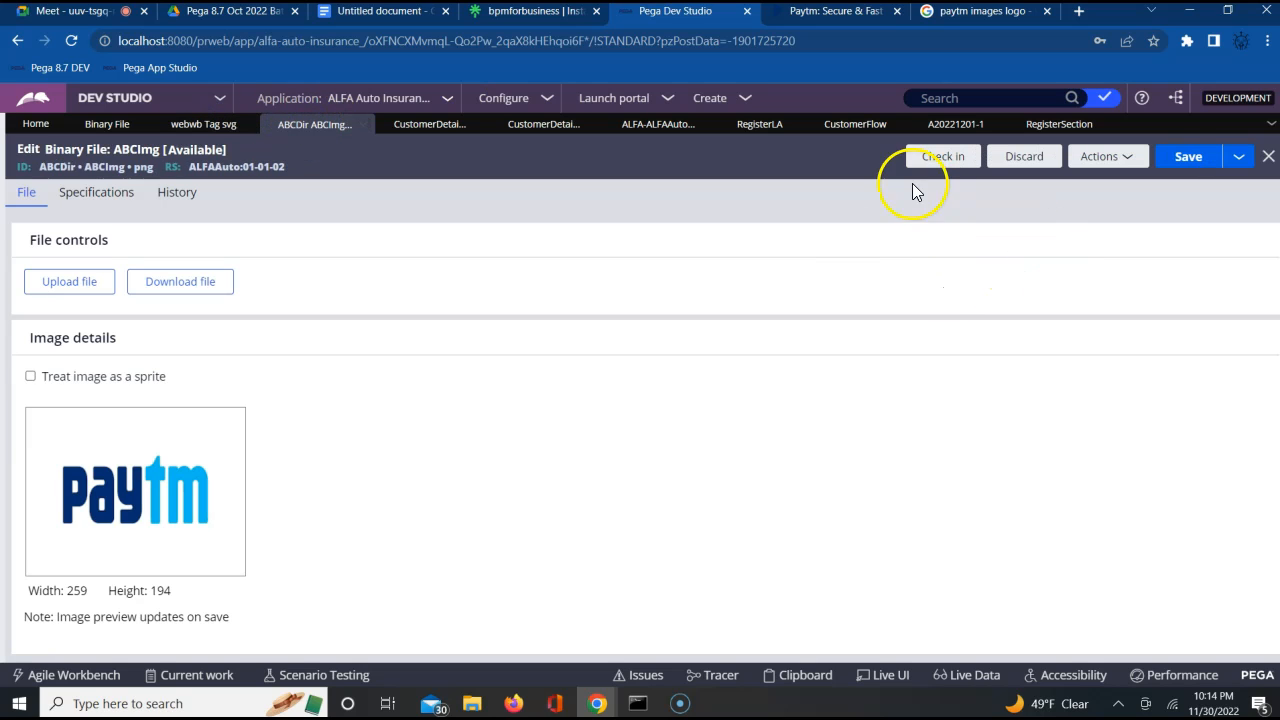
click(938, 157)
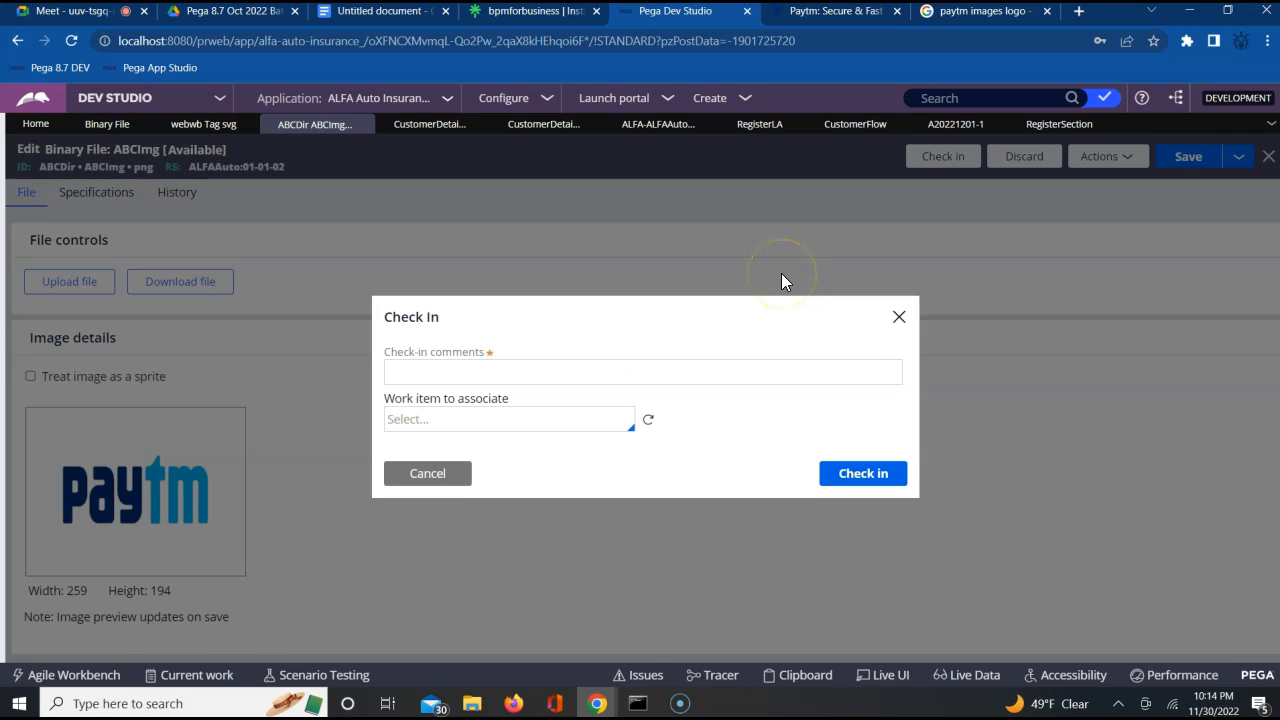
click(585, 372)
text(updated)
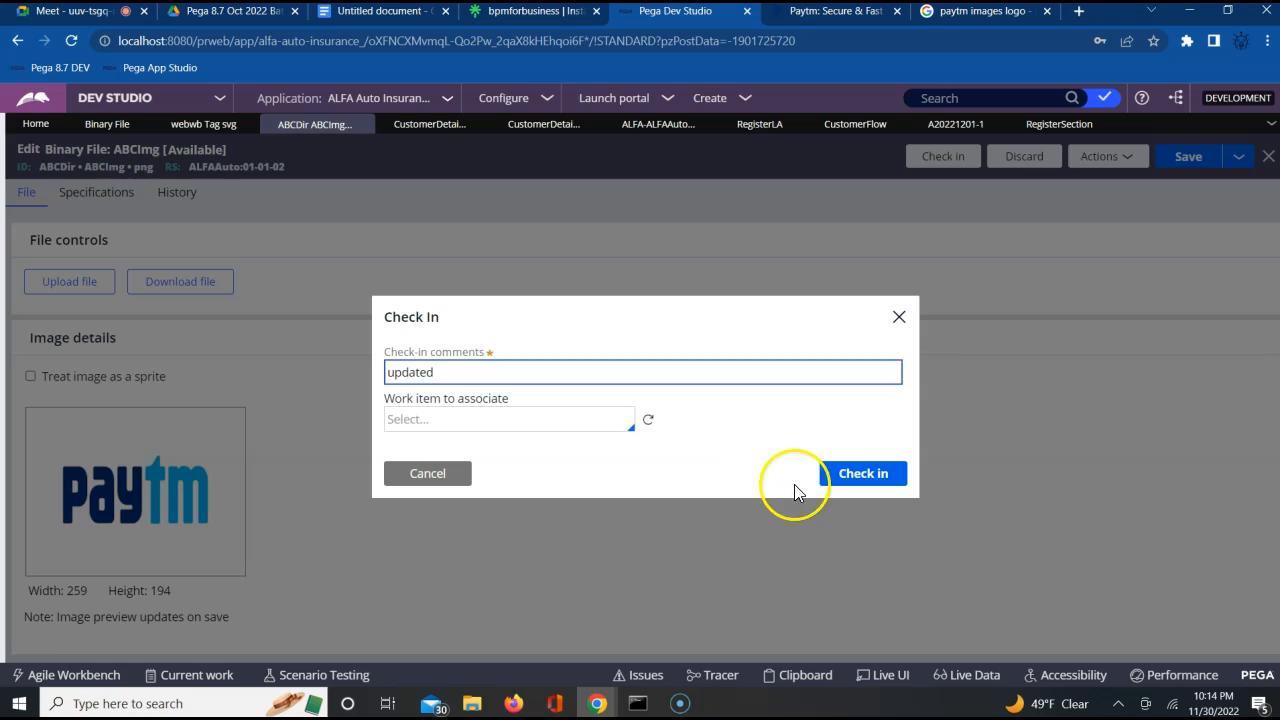
click(860, 476)
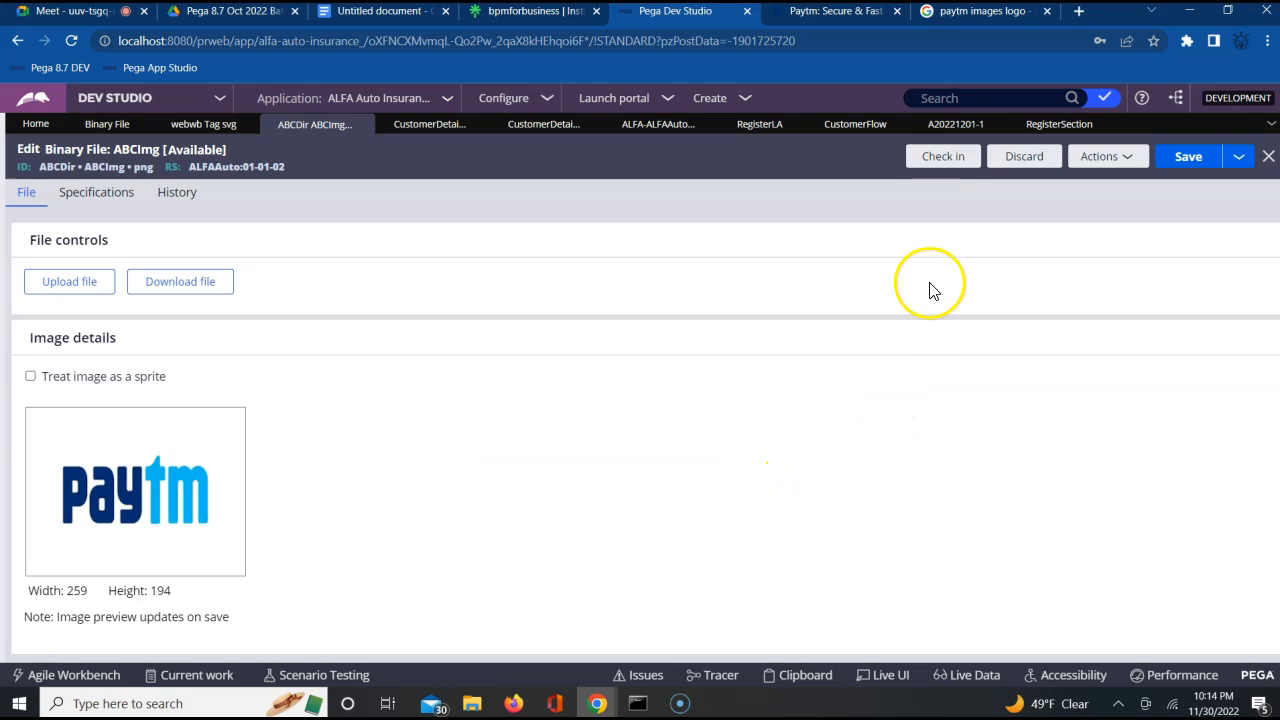
Refresh the customer case and reopen its CustomerInfo assignment
click(950, 130)
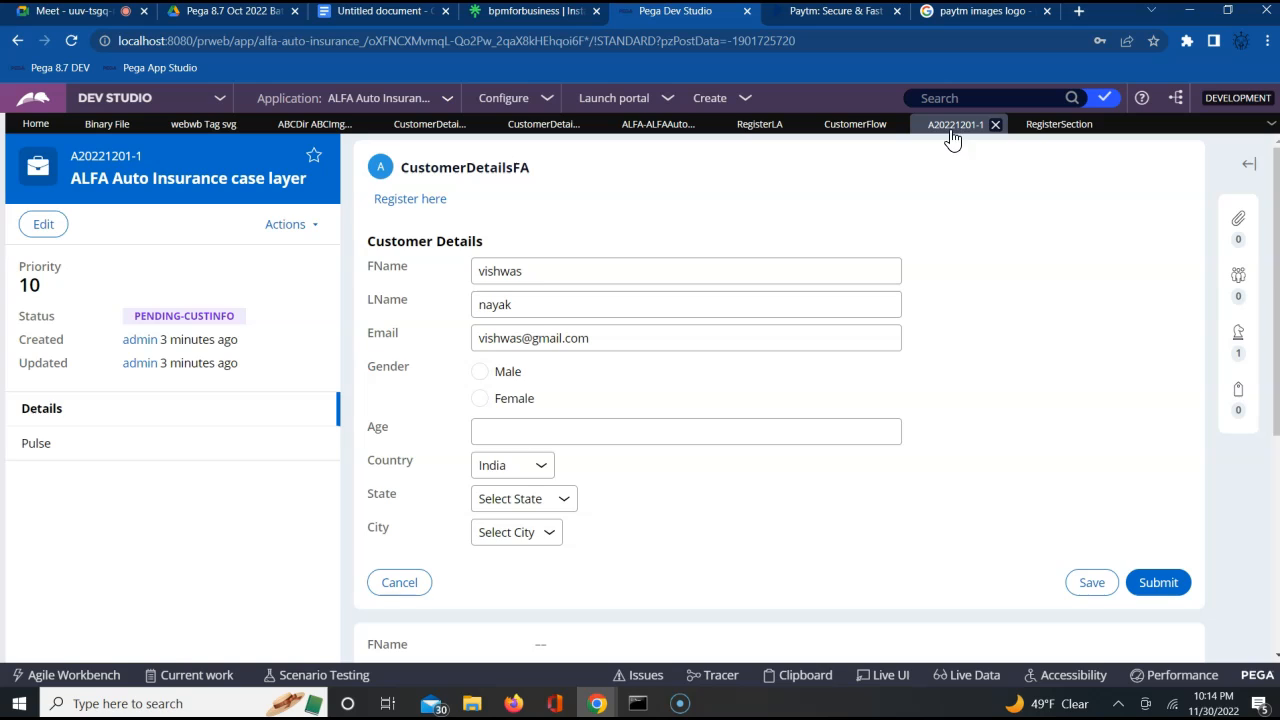
click(300, 225)
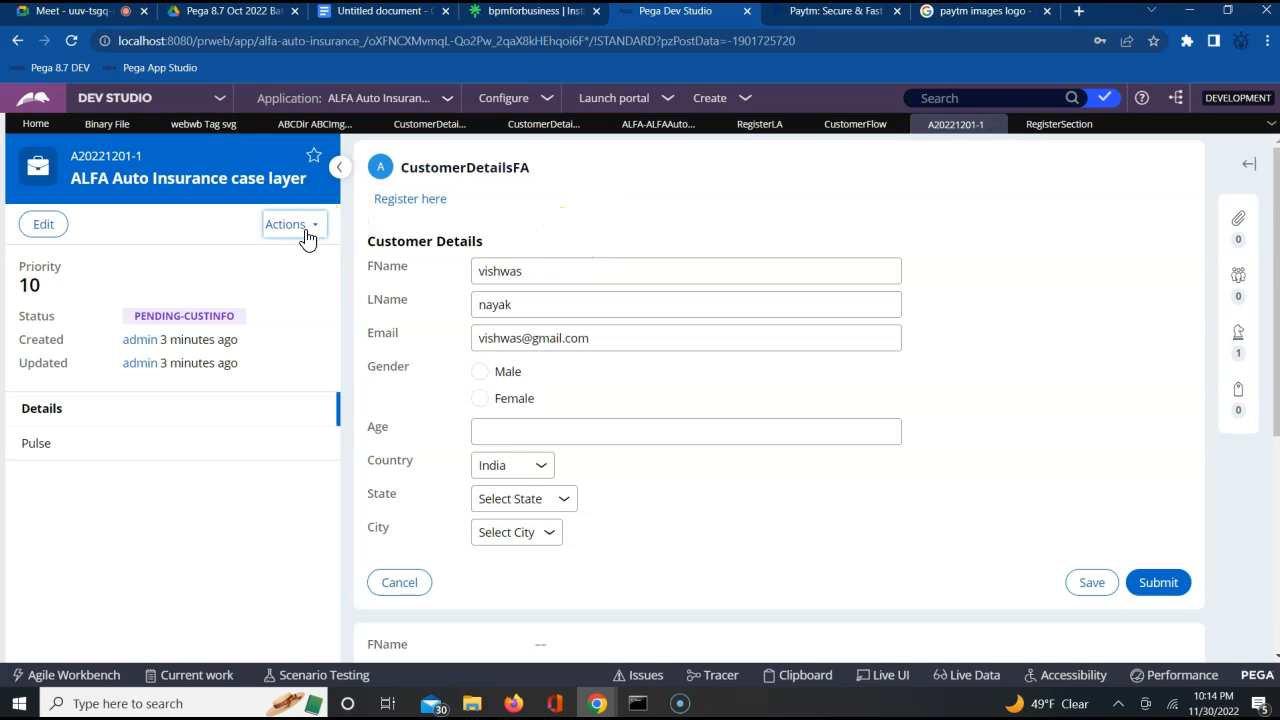
click(296, 230)
click(243, 319)
mouse_move(231, 366)
click(228, 391)
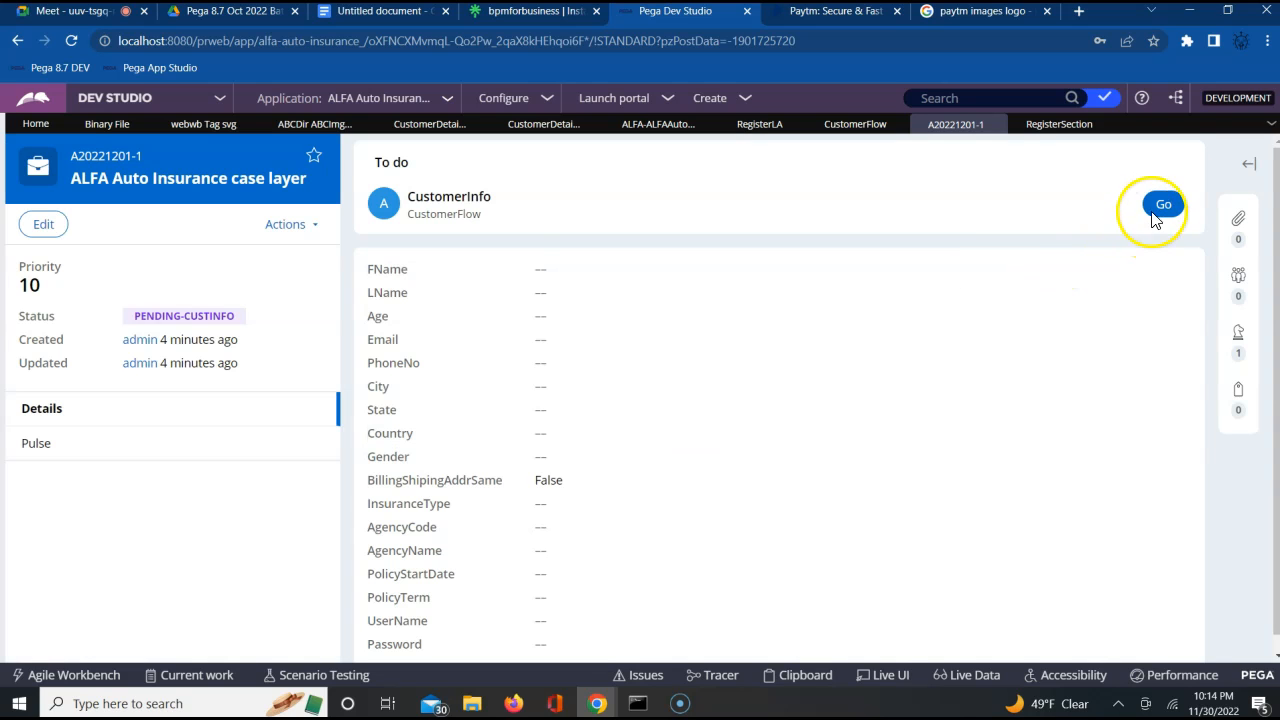
click(1159, 206)
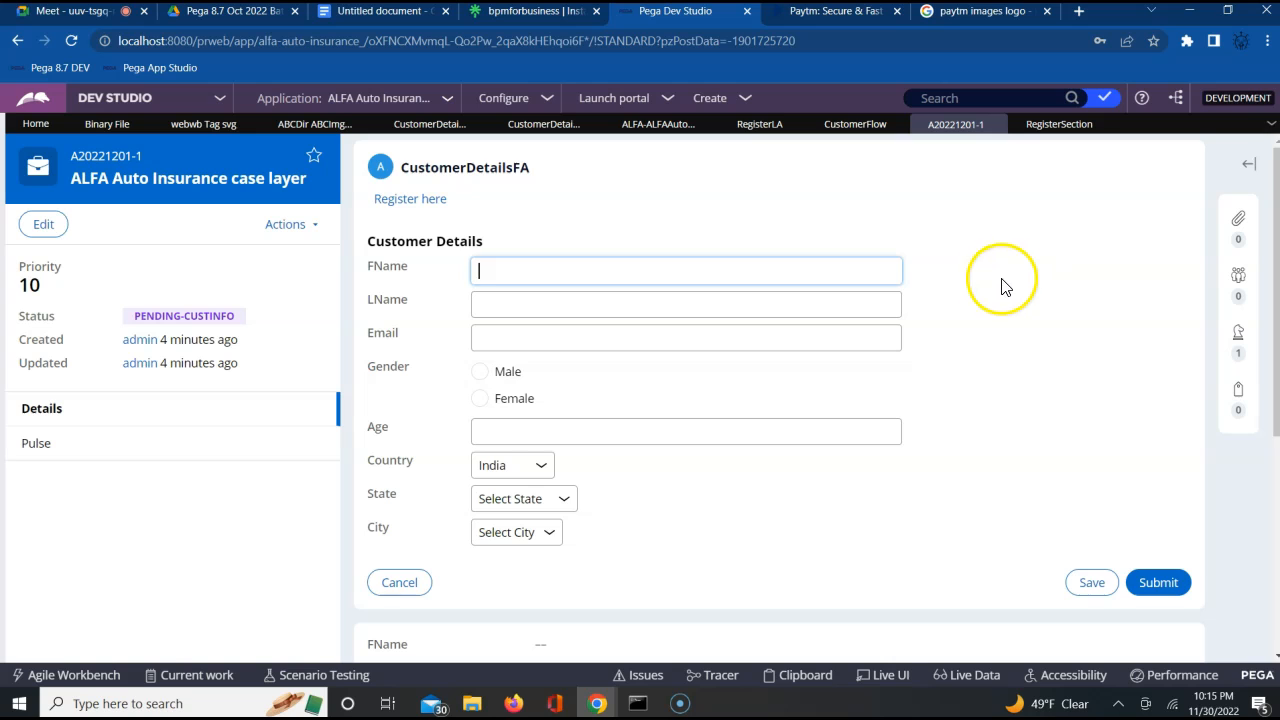
Return to the ABCImg binary file and check it out for editing
click(446, 128)
click(315, 130)
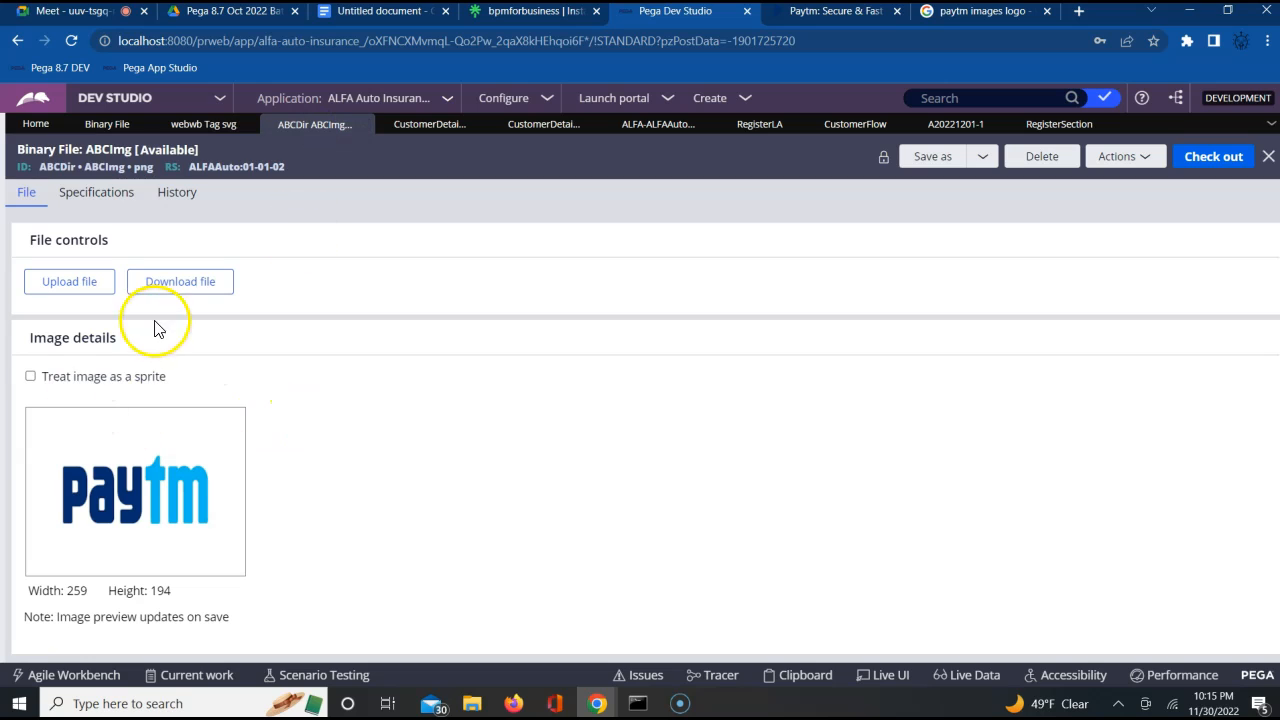
click(1211, 167)
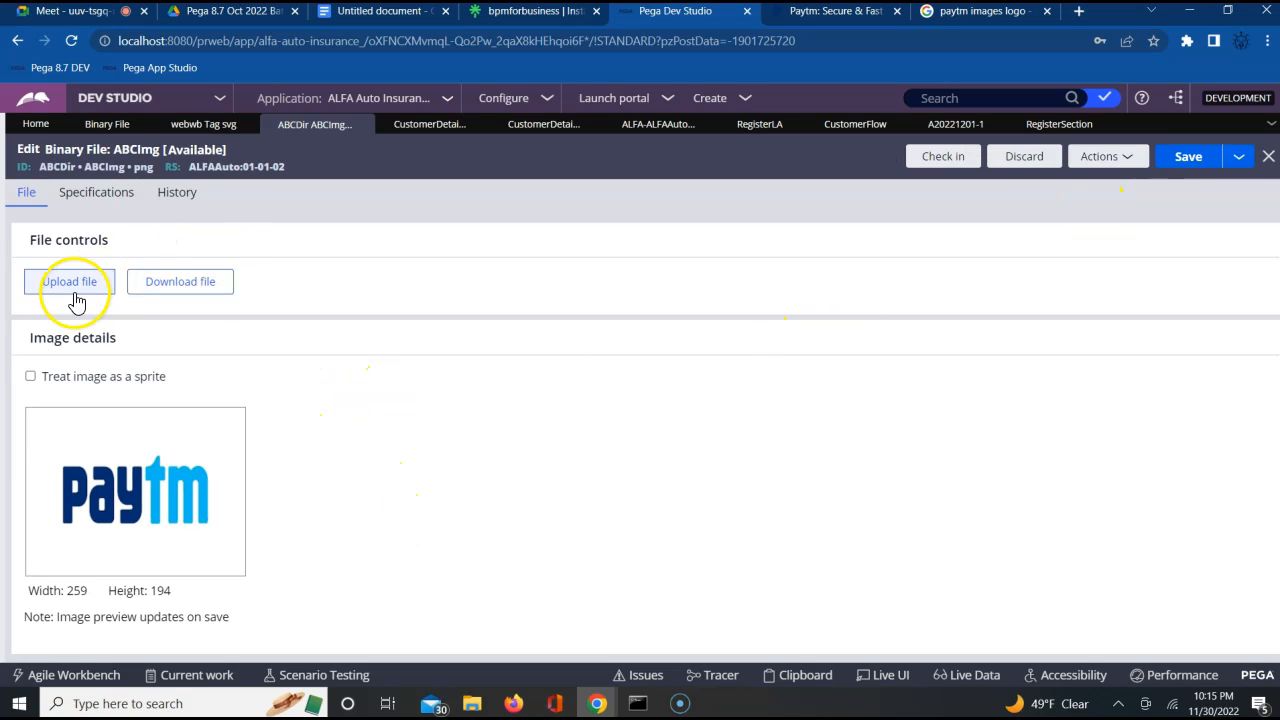
Treat the ABCImg image as a sprite with icon width 100 and icon height 20, and save the file
click(30, 376)
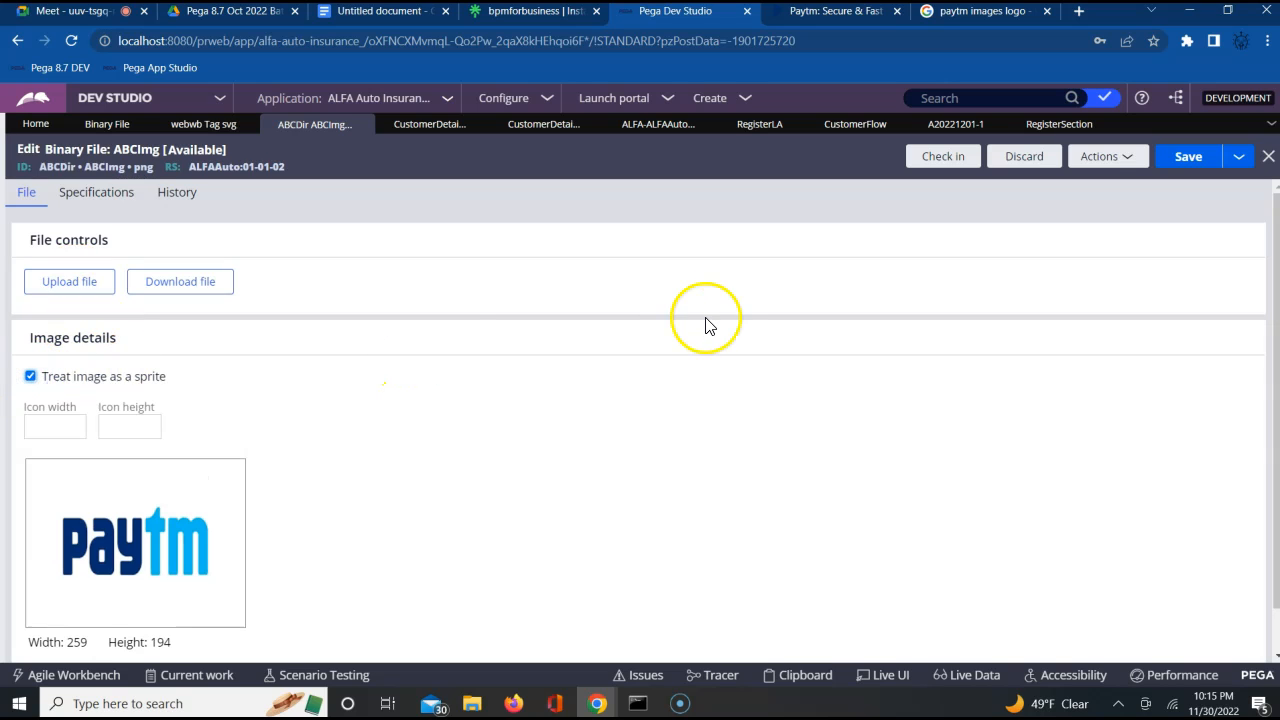
click(67, 430)
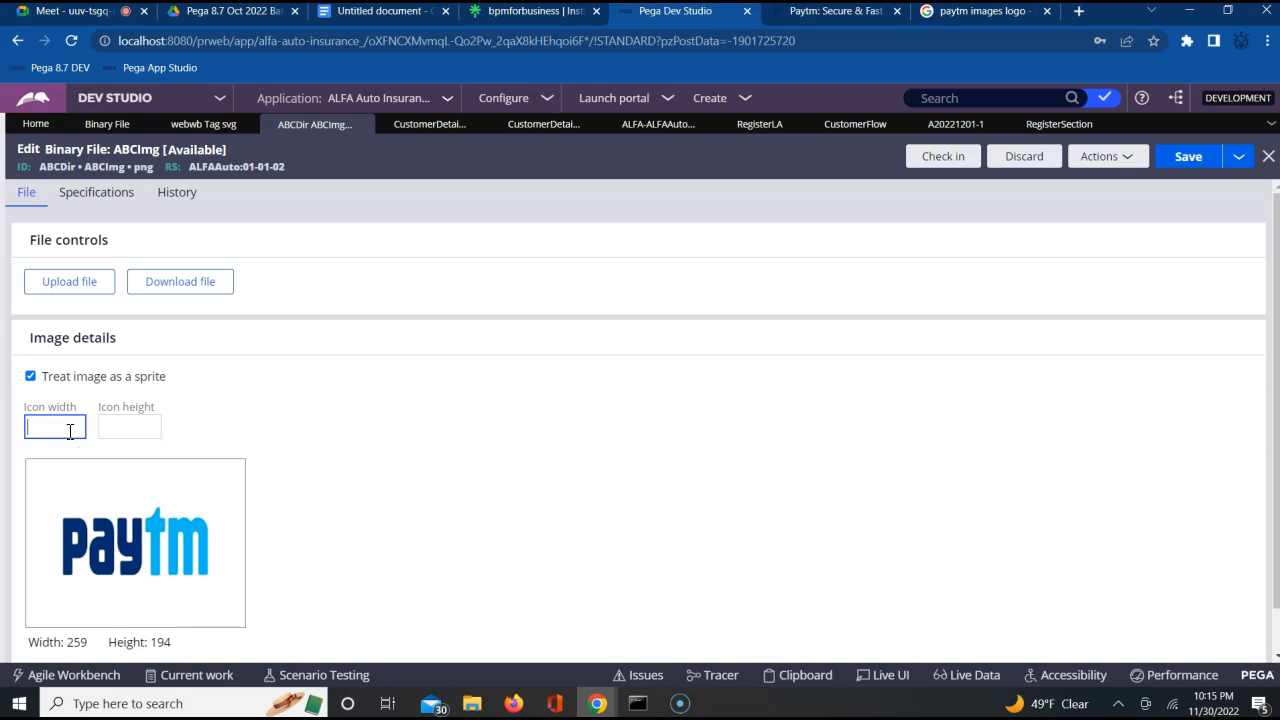
click(129, 432)
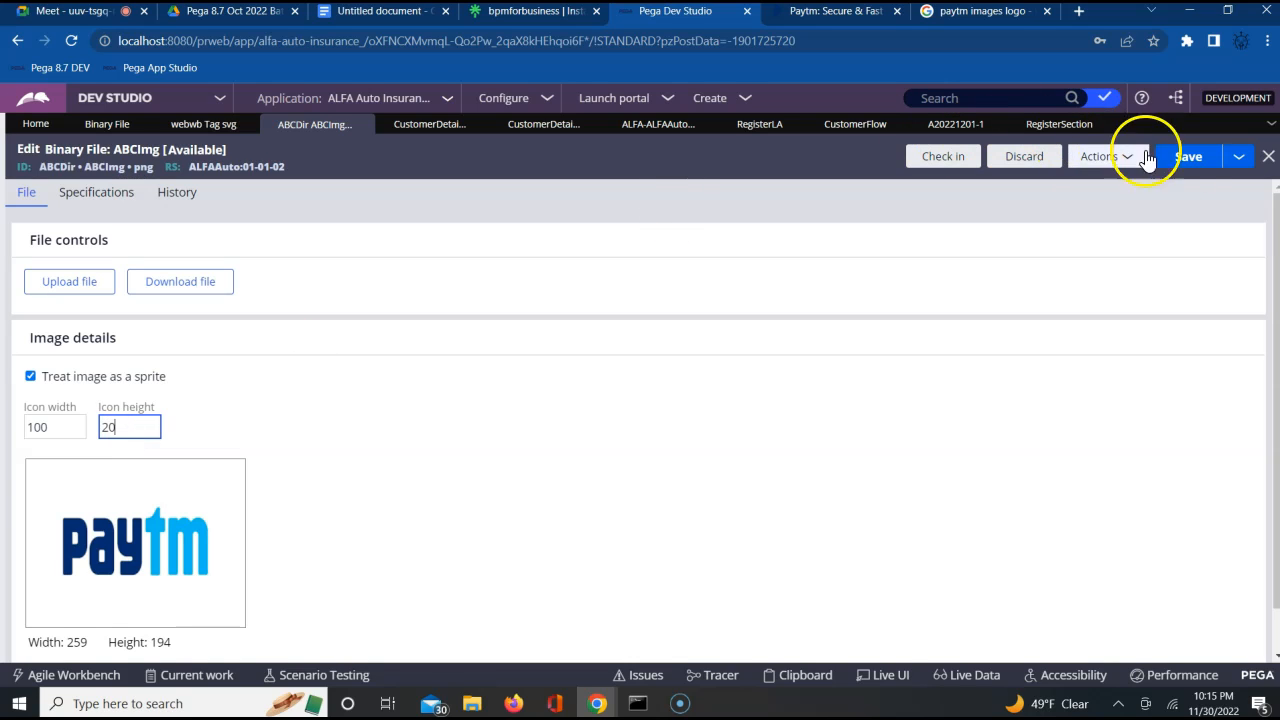
click(1184, 160)
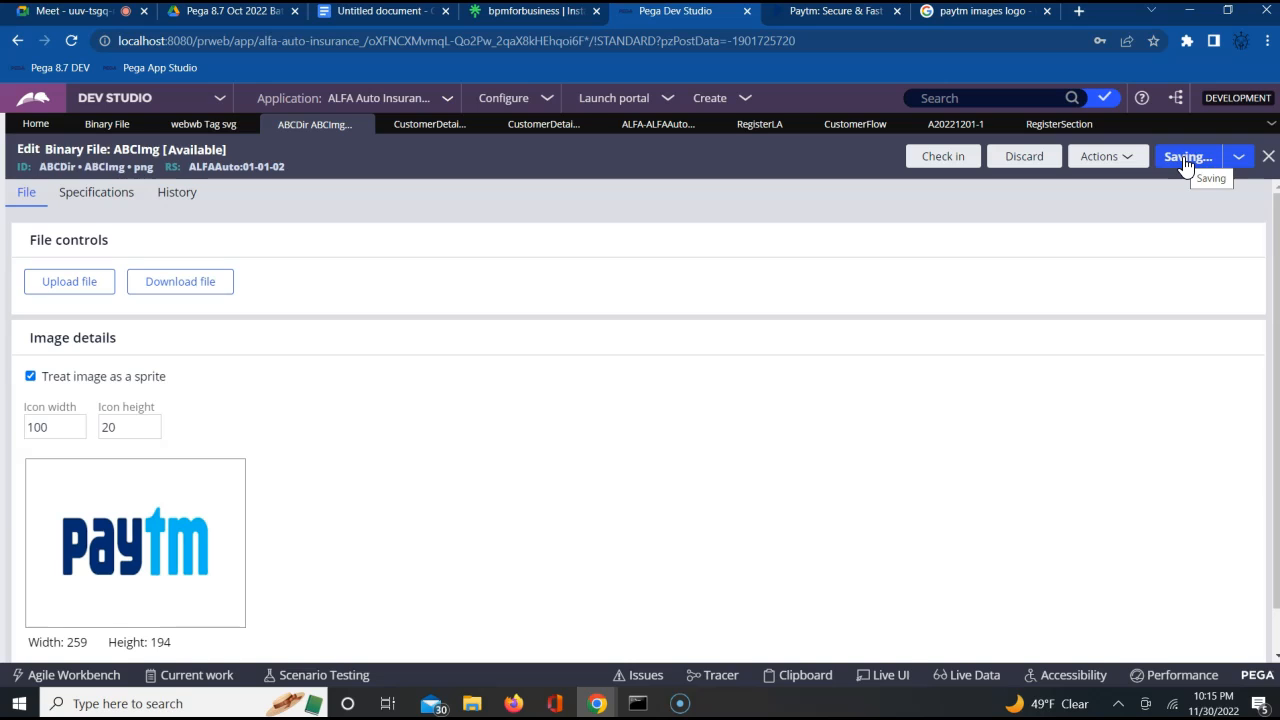
click(1184, 160)
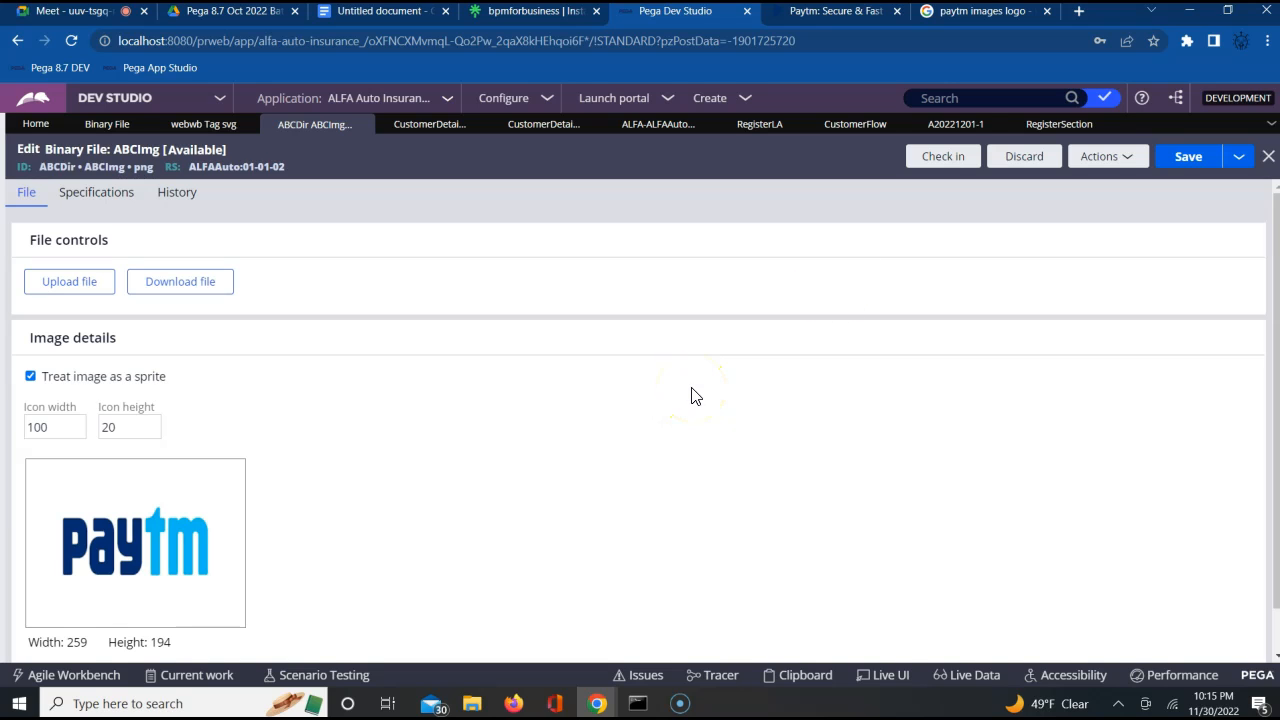
Check in the ABCImg binary file with the comment "updatd"
click(936, 160)
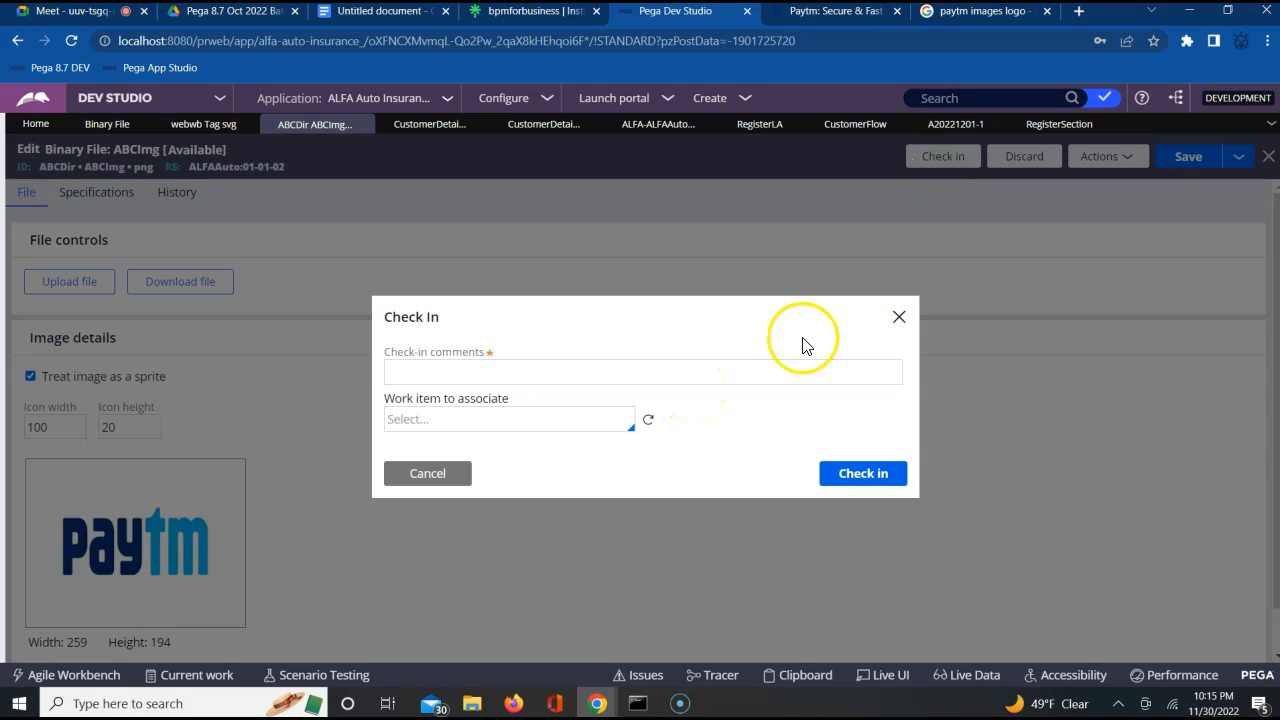
click(754, 371)
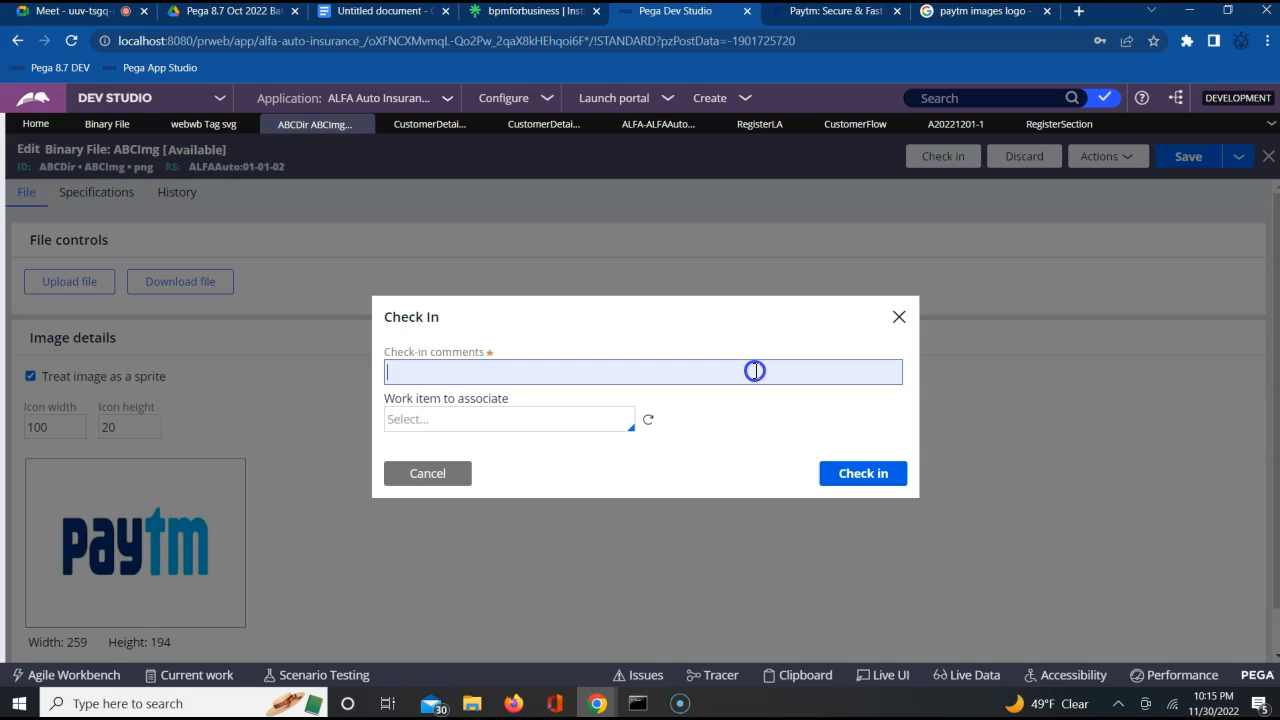
text(updatd)
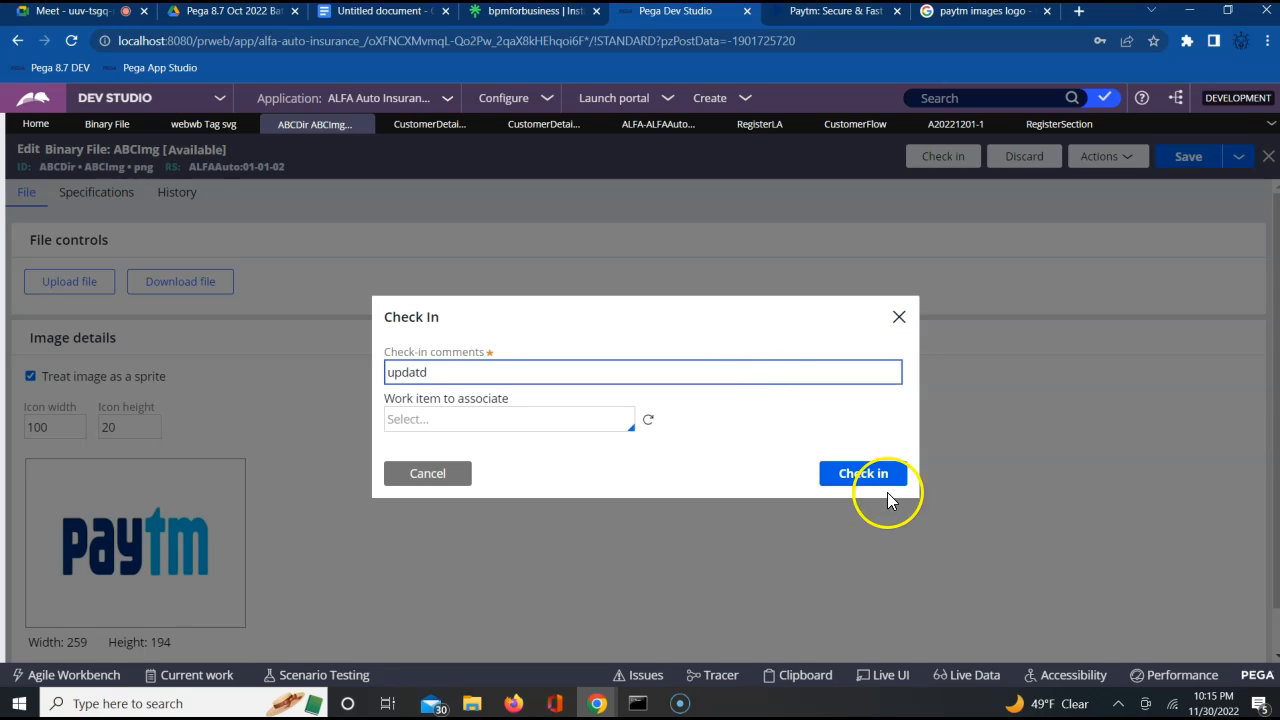
click(884, 484)
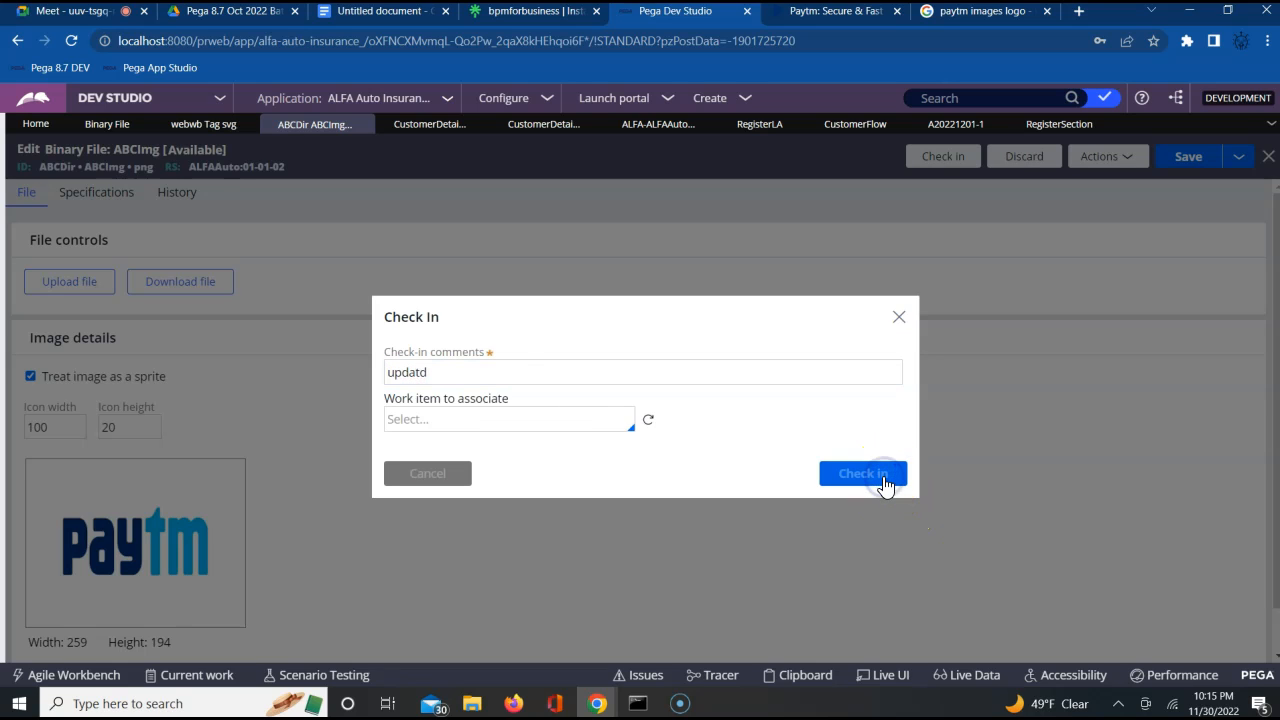
click(1193, 156)
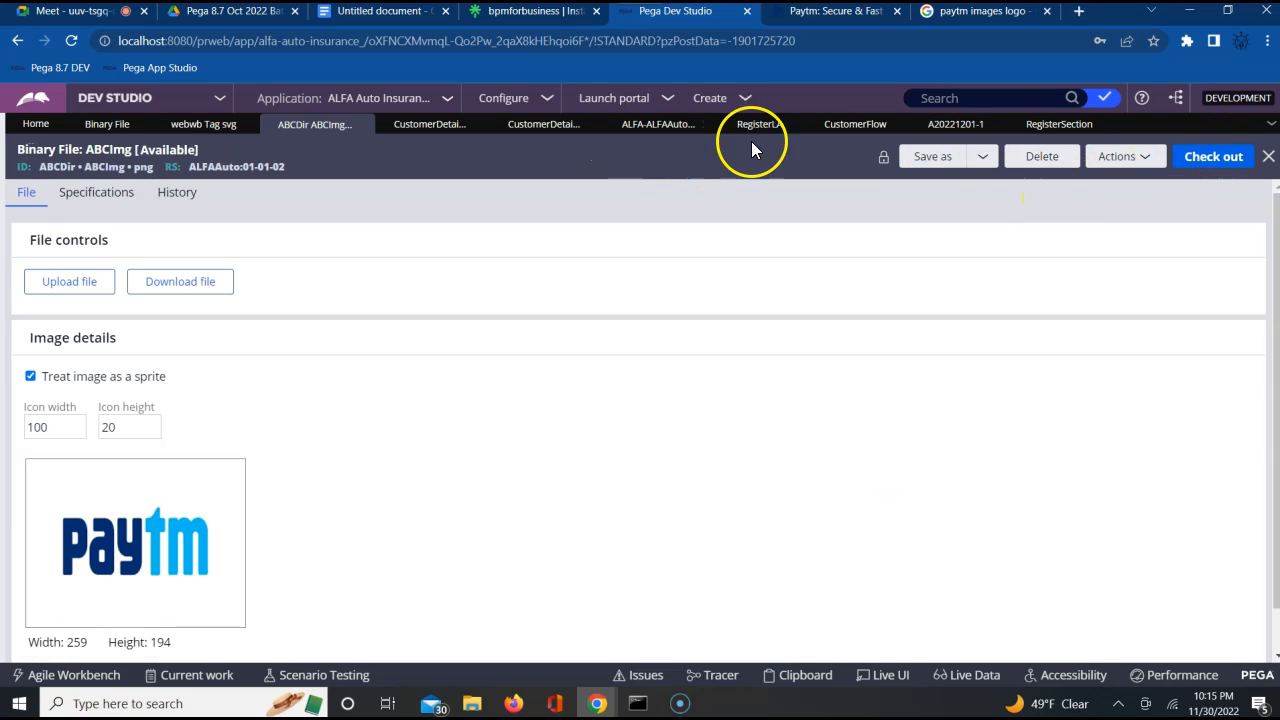
Open the Paytm logo's cell properties in the checked-out CustomerDetailsSection and view its current image in the image catalog
click(523, 130)
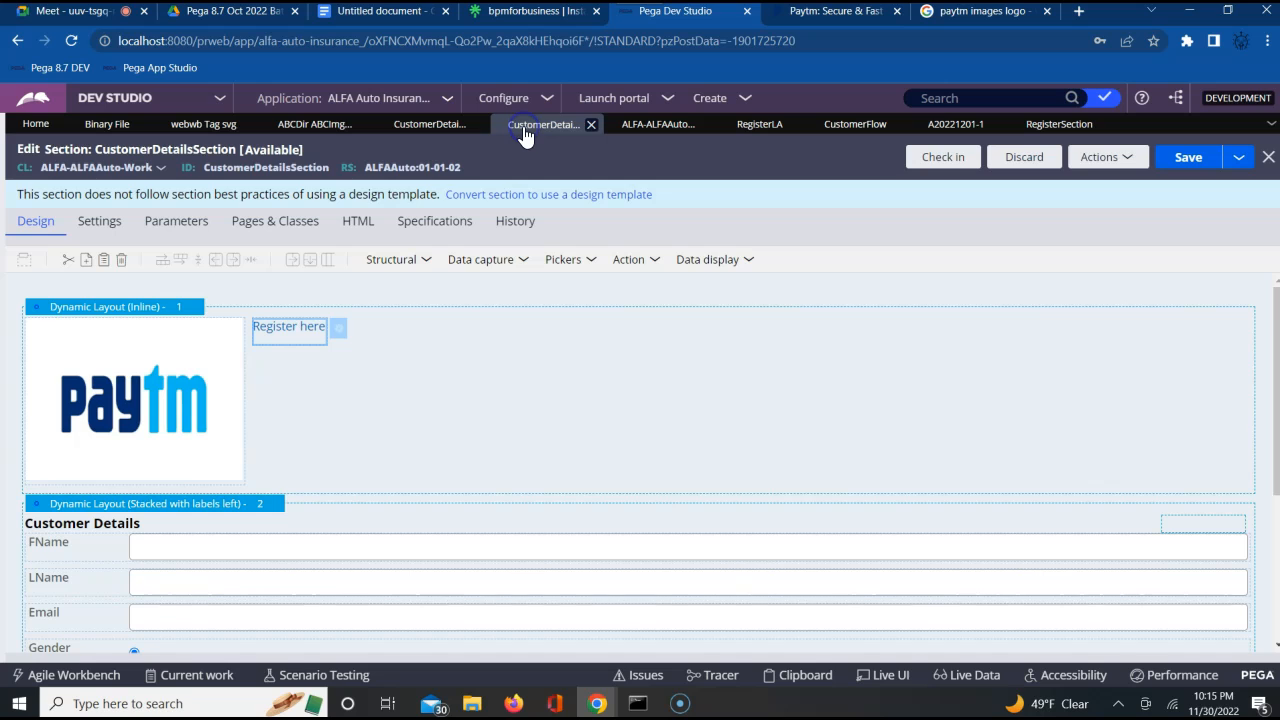
click(395, 427)
click(247, 400)
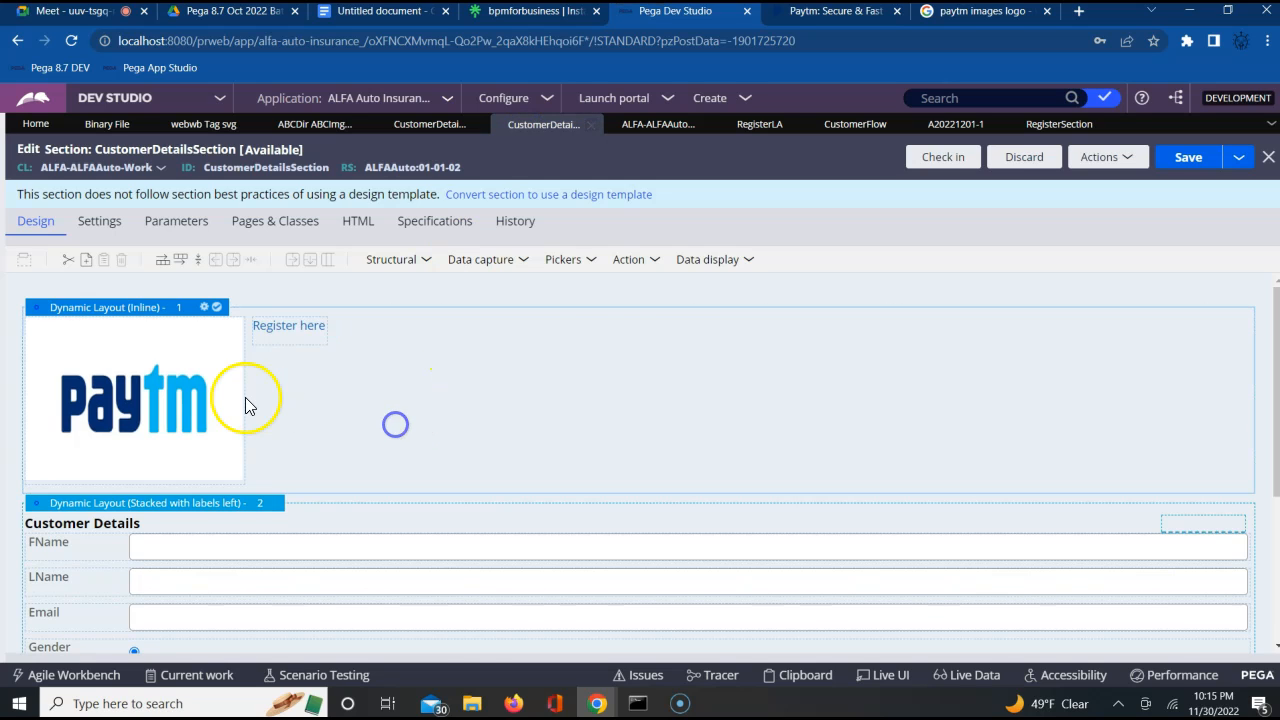
click(242, 397)
click(260, 330)
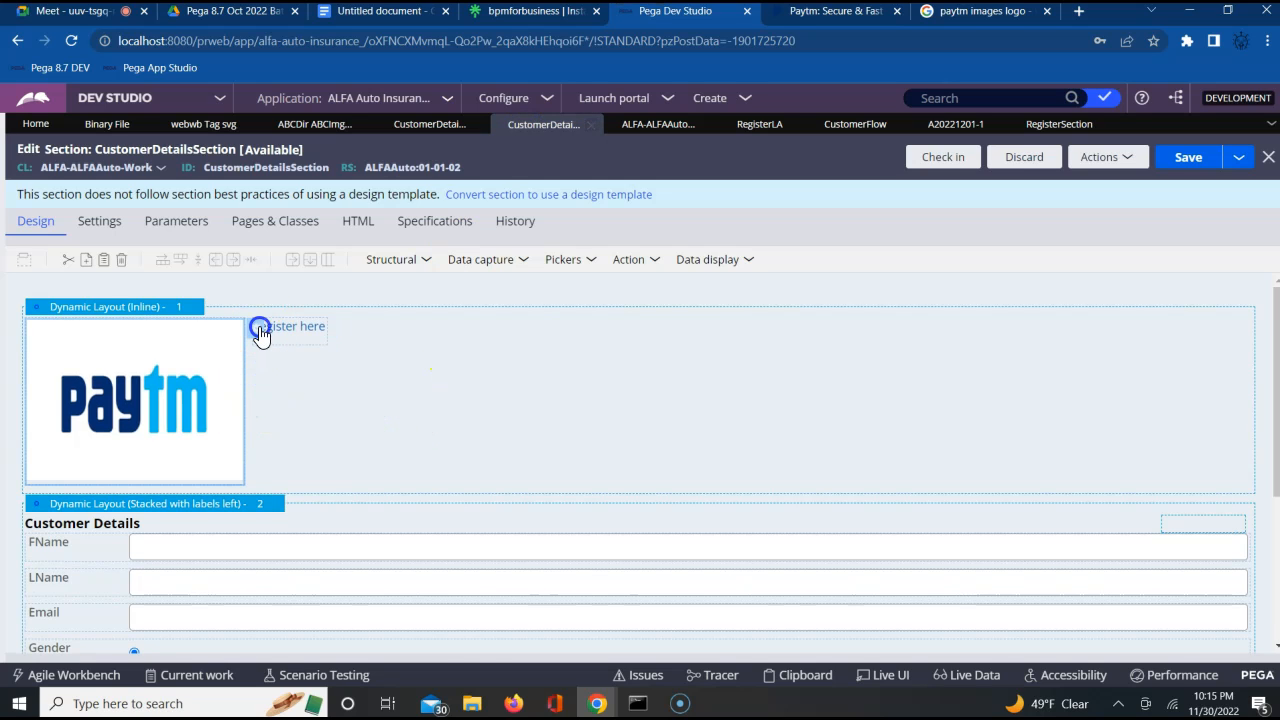
double_click(259, 333)
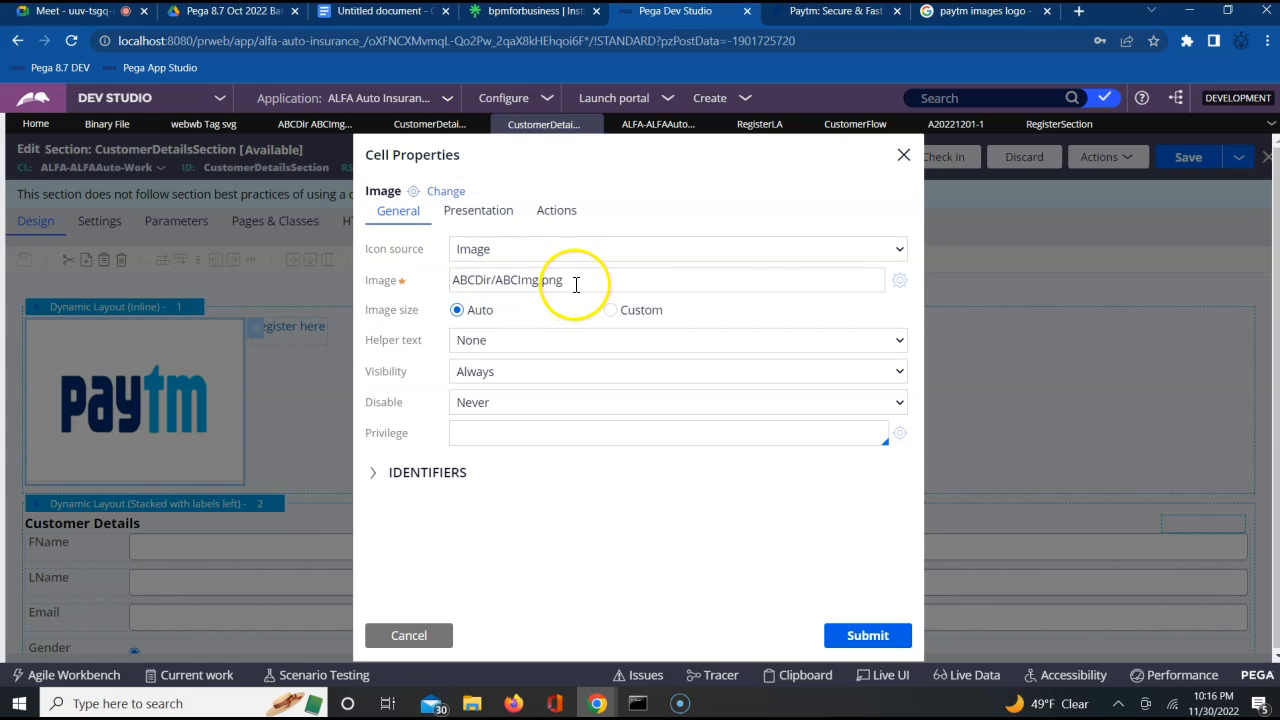
click(903, 285)
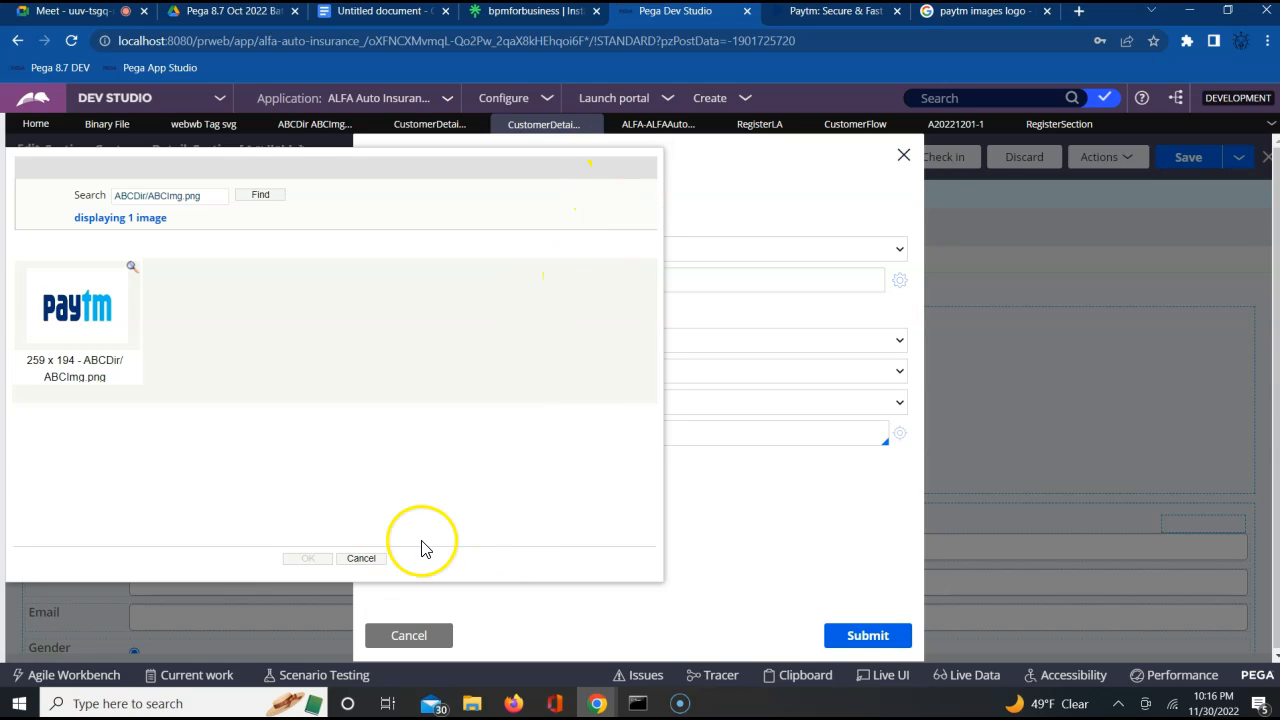
click(361, 559)
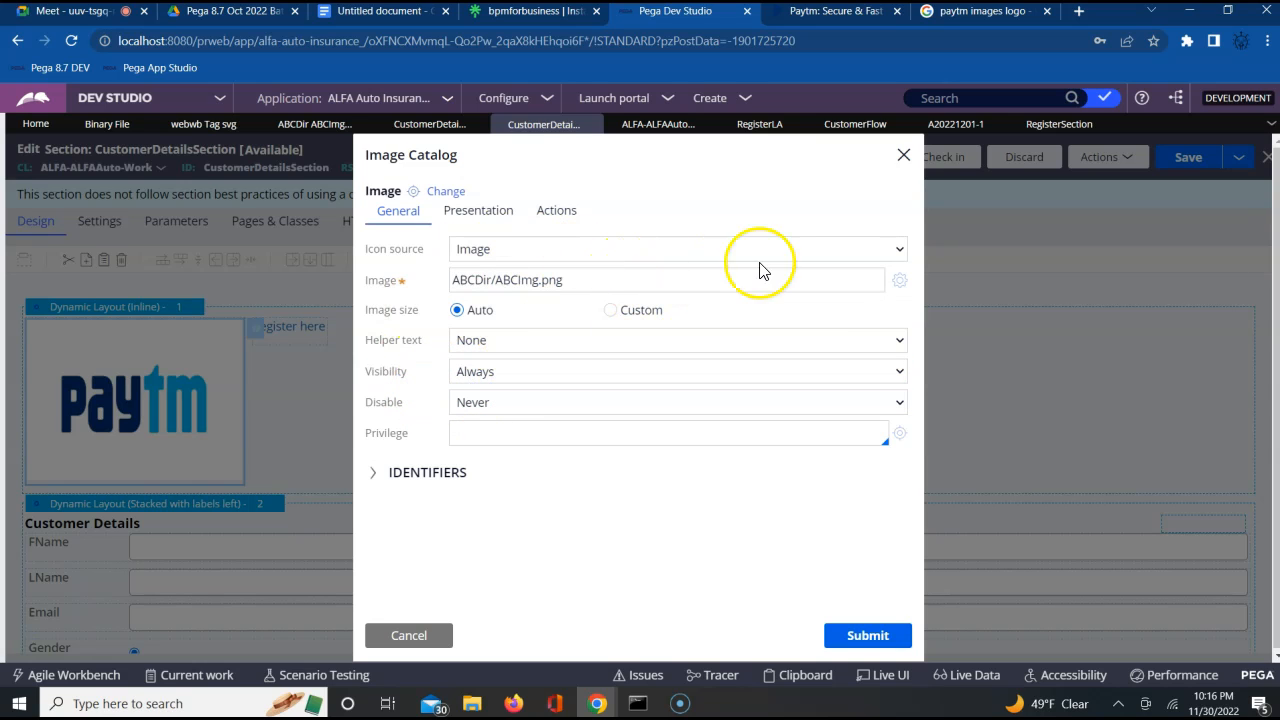
Search the image catalog for "pega", set the logo image to images/pzPegaIcon114.png, and save the section
click(901, 284)
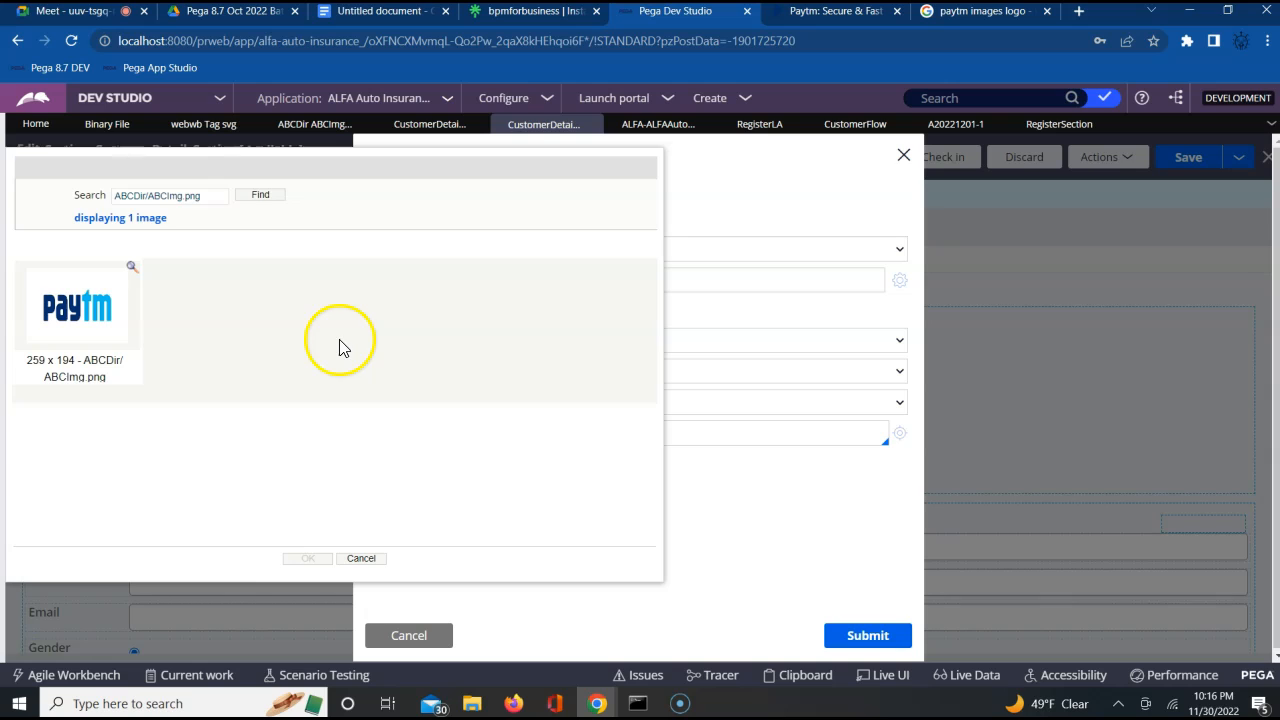
click(227, 196)
key(BackSpace)
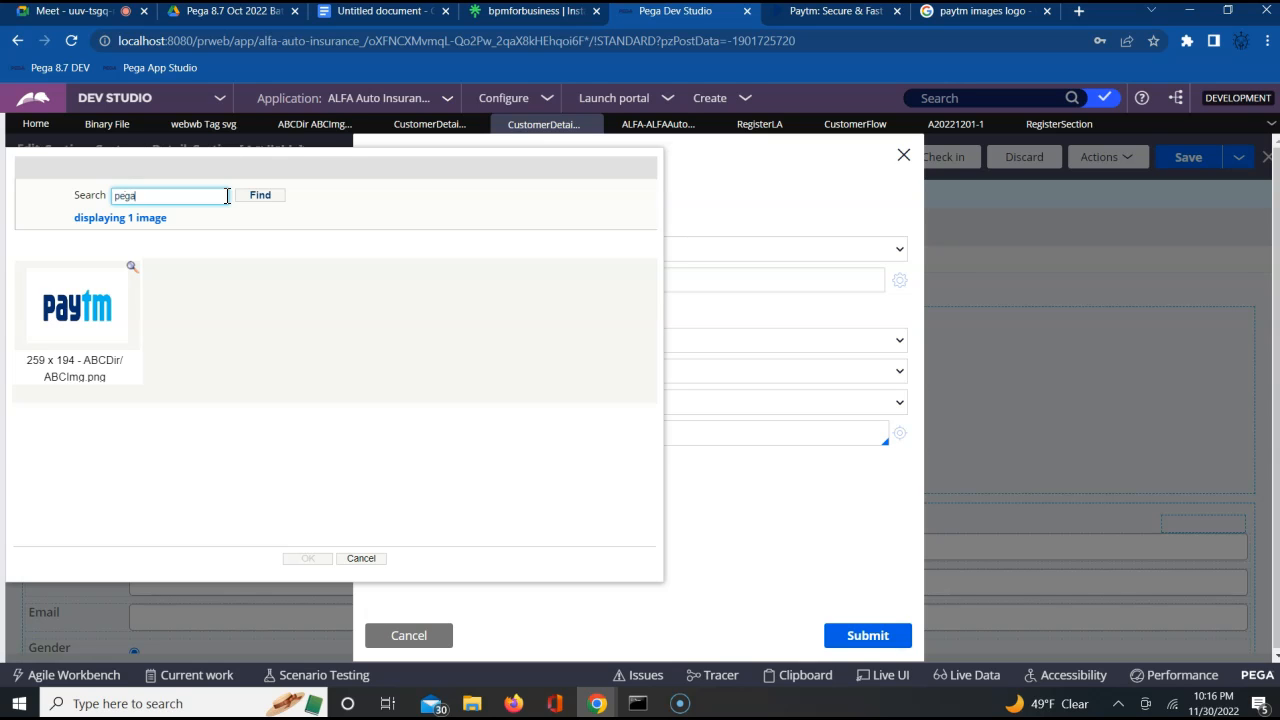
click(256, 195)
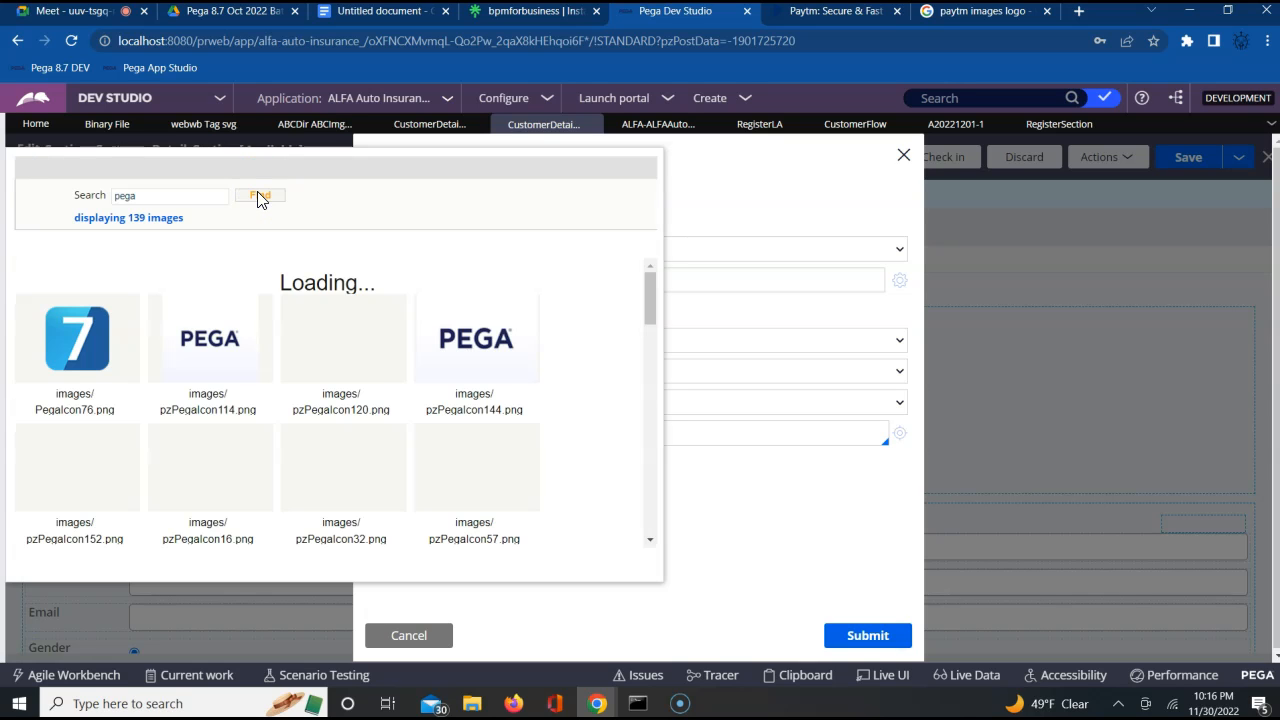
click(193, 346)
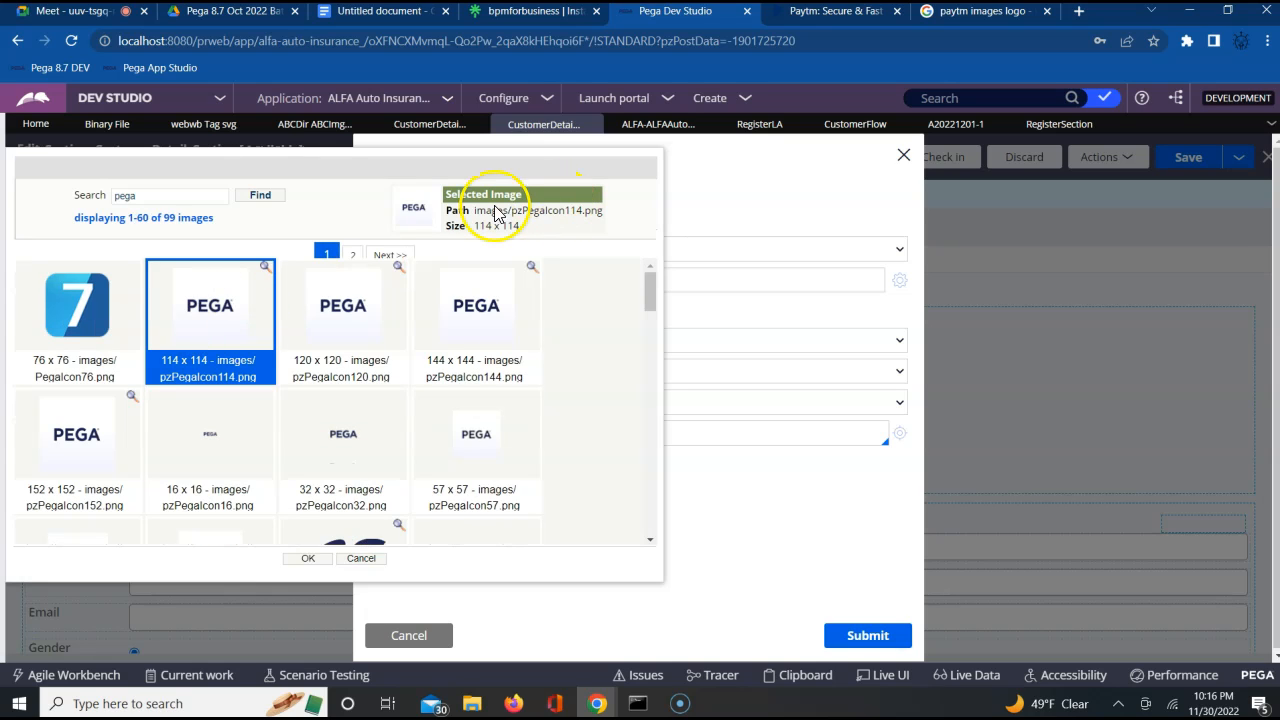
click(246, 314)
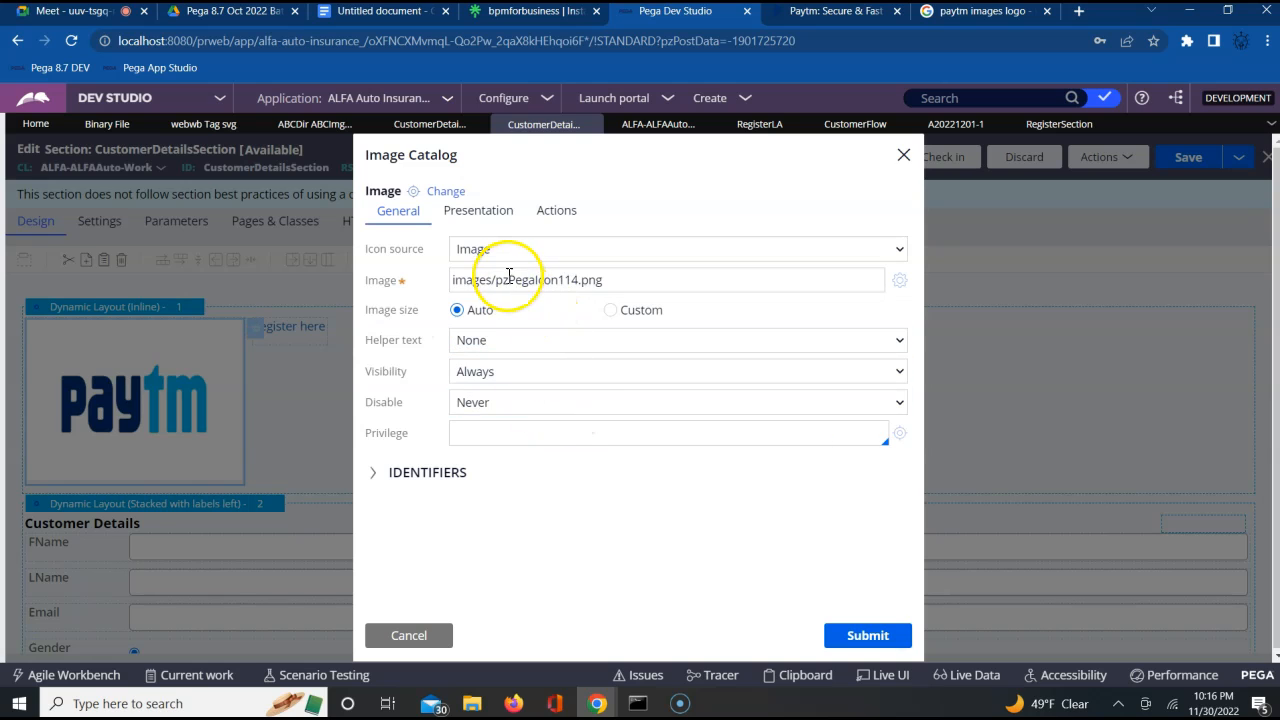
click(864, 640)
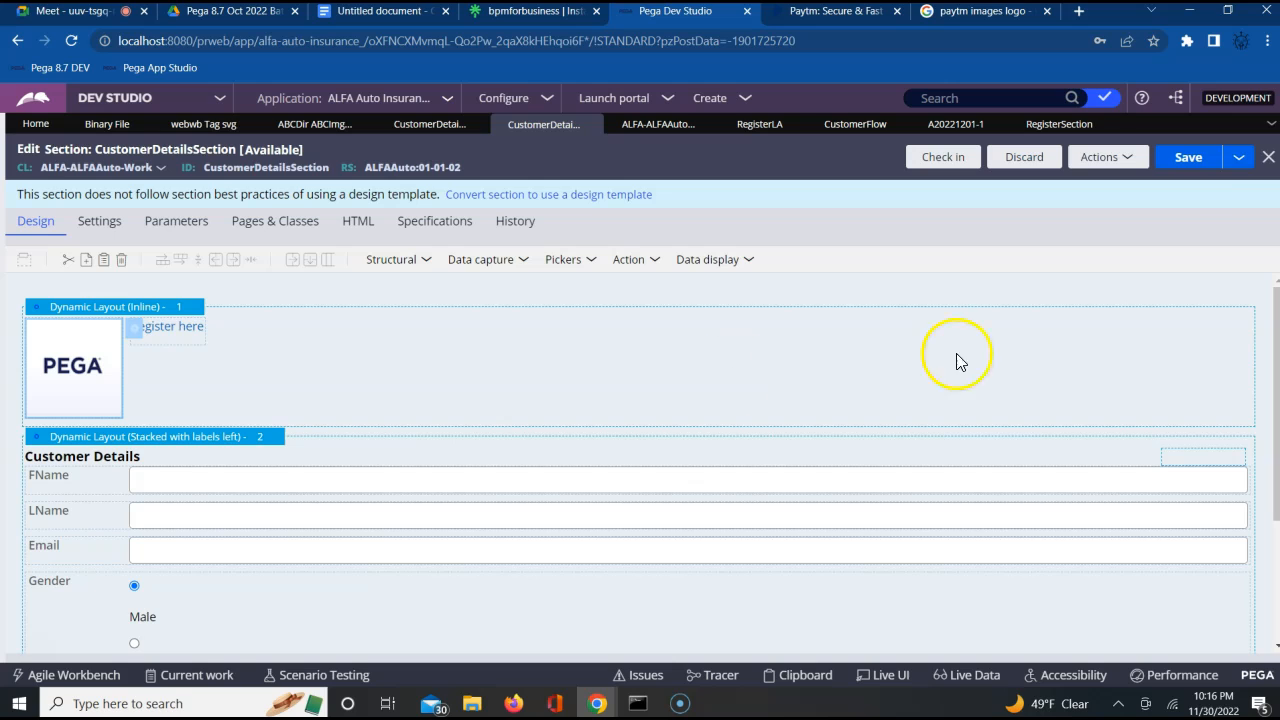
click(1200, 160)
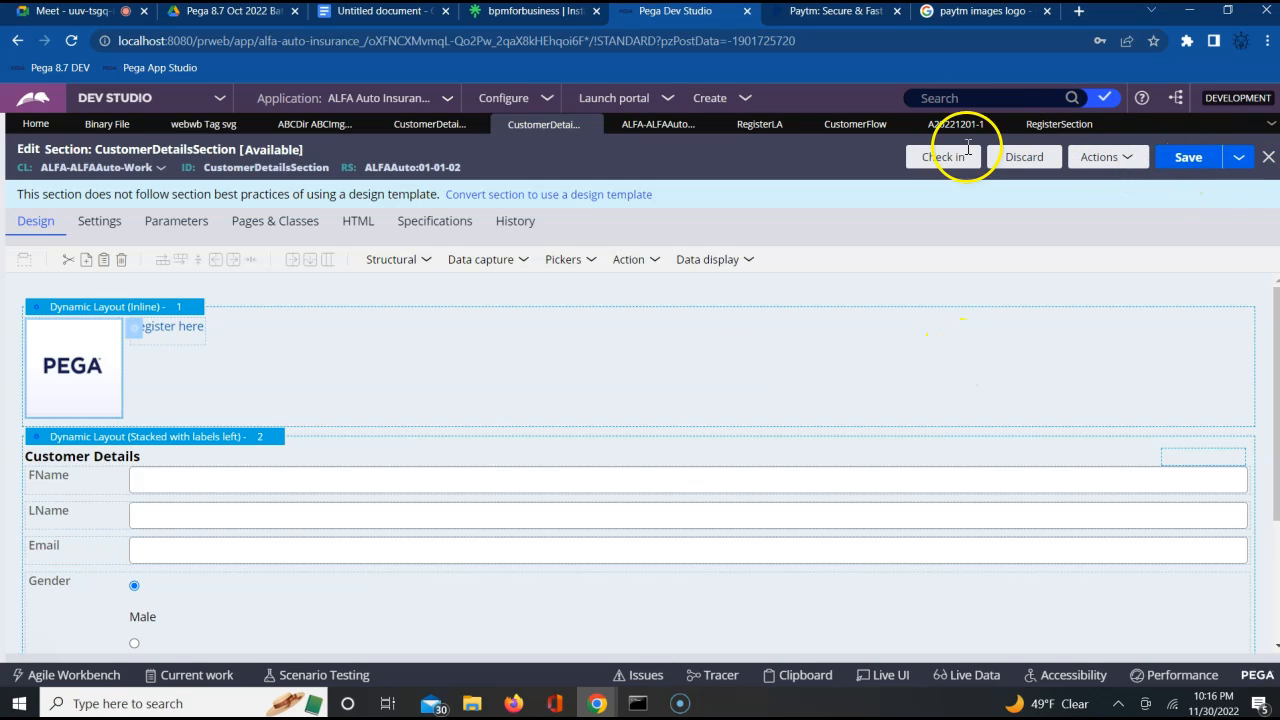
Refresh the customer case and reopen its CustomerInfo assignment to check the logo on the CustomerDetailsFA form
click(955, 124)
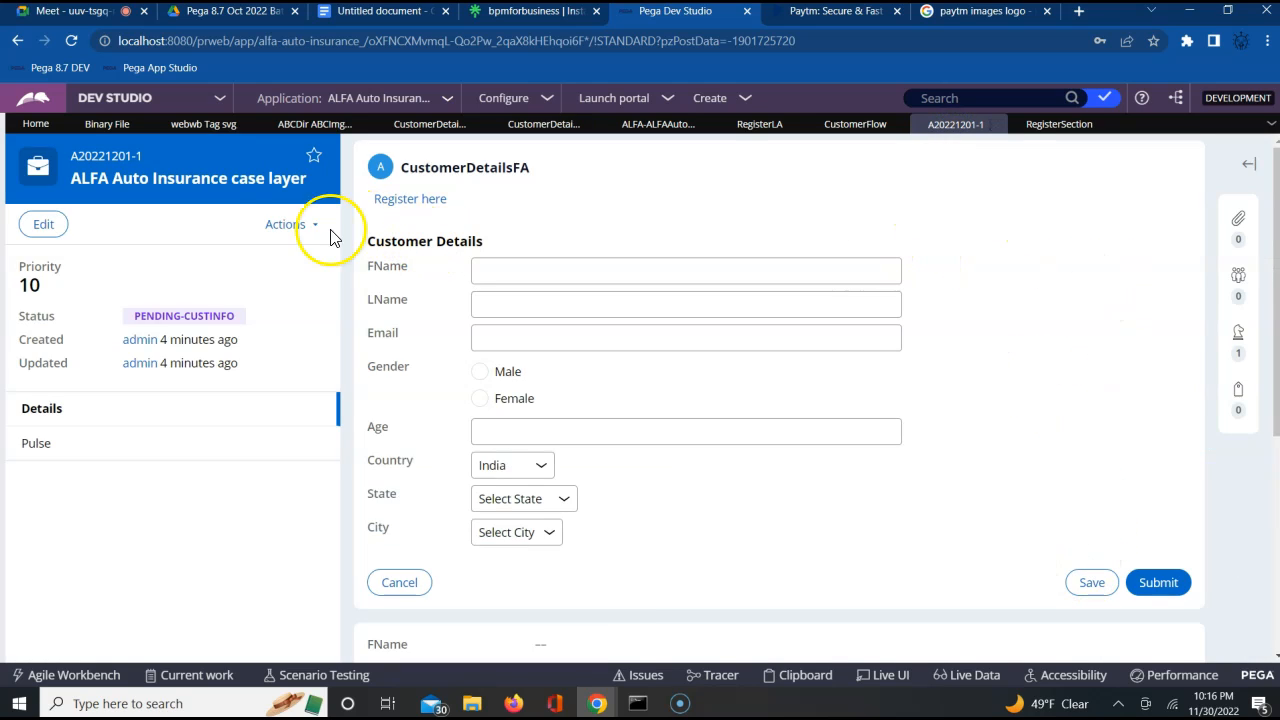
click(287, 224)
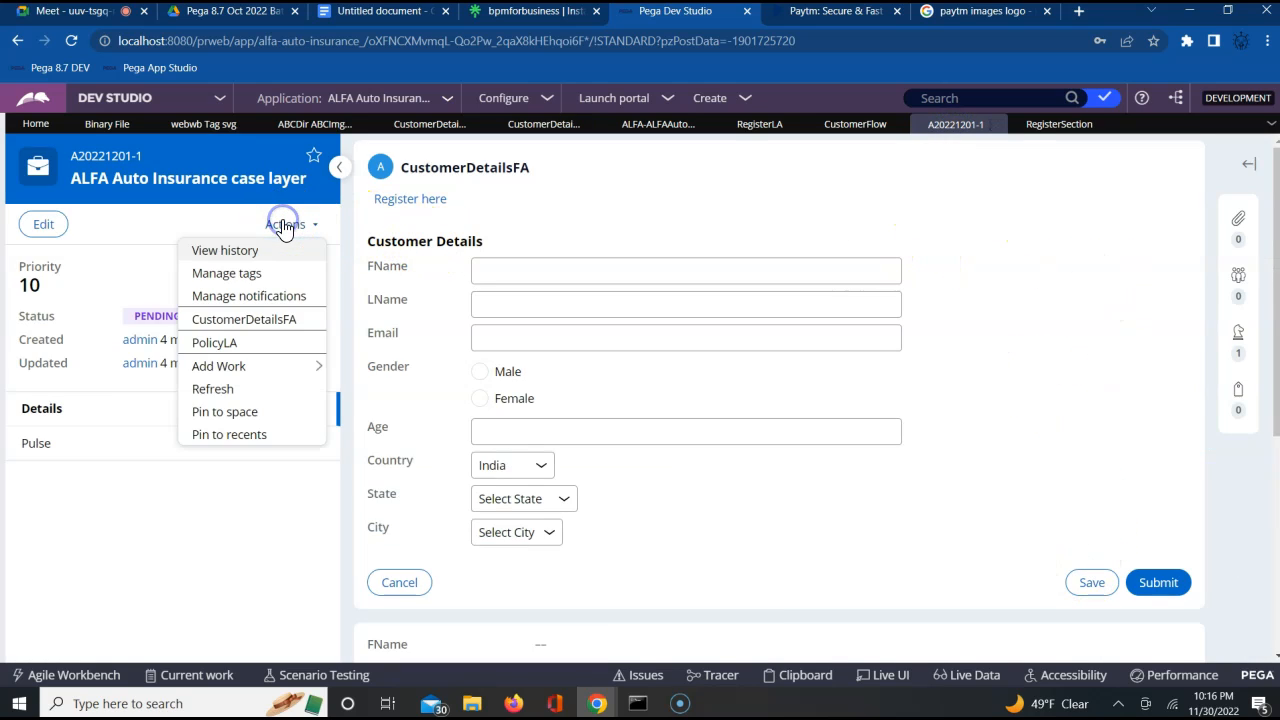
click(230, 388)
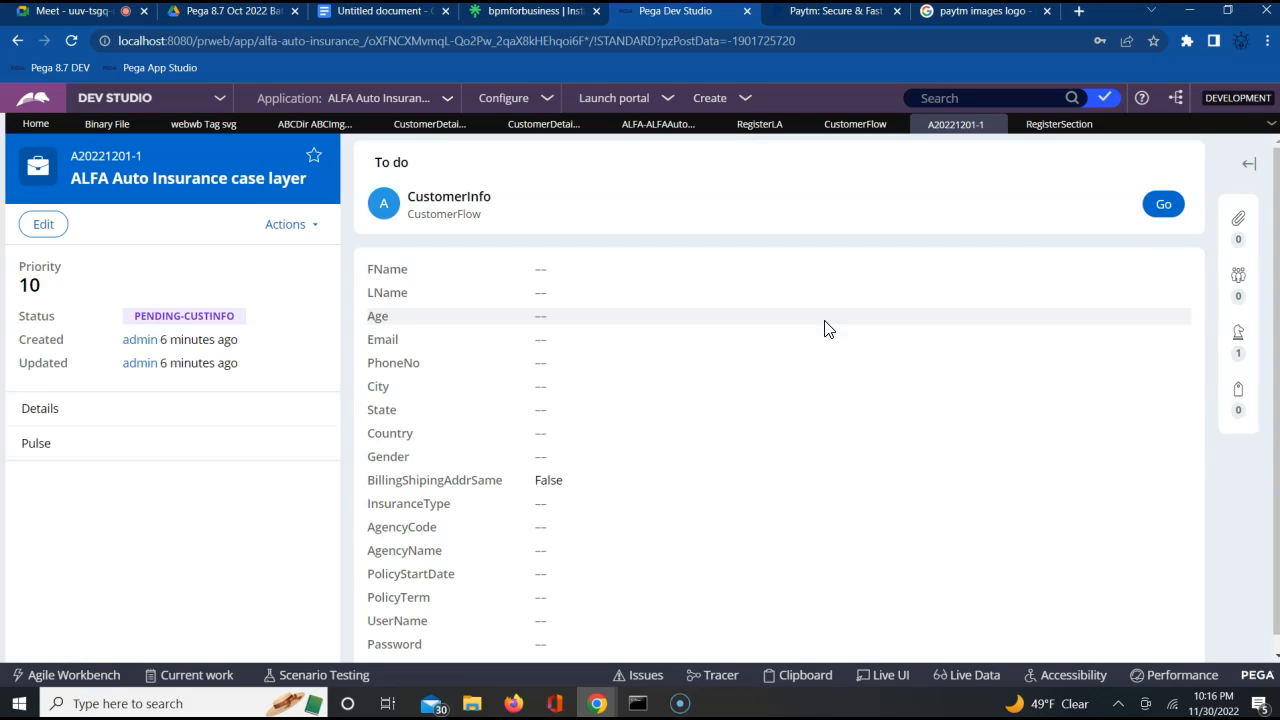
click(1150, 214)
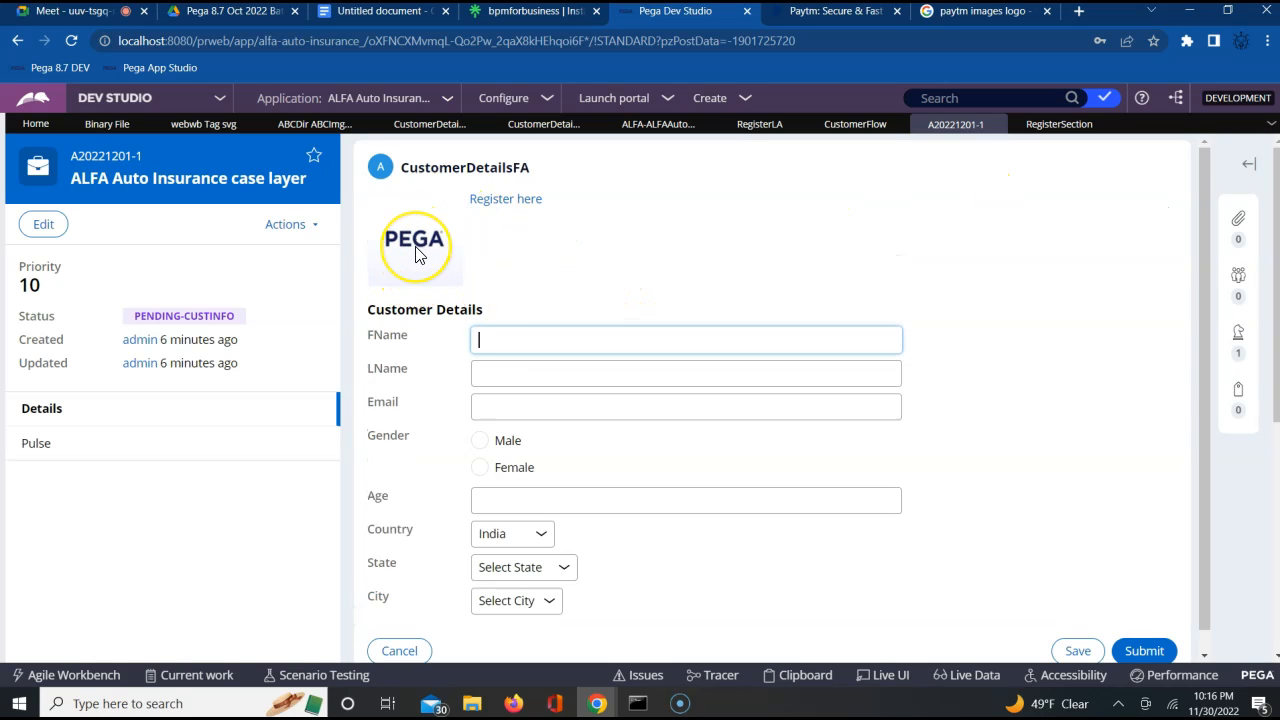
click(417, 254)
click(415, 226)
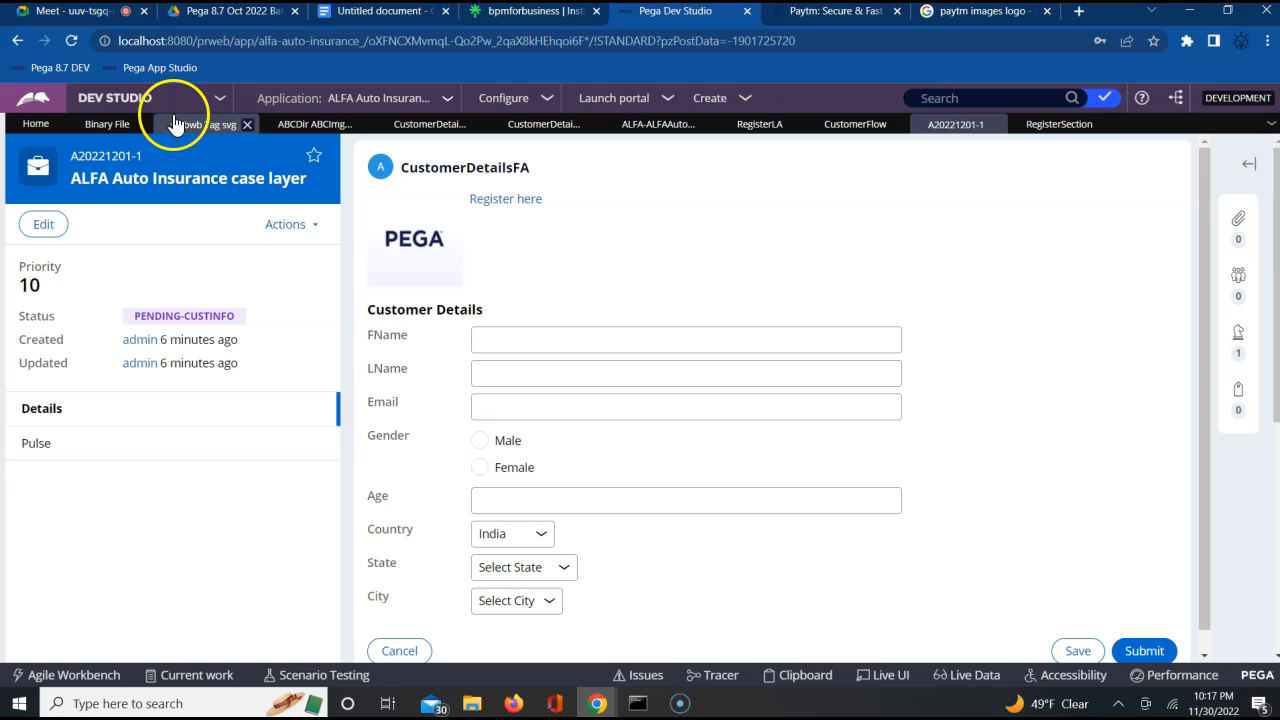
Set the ABCImg sprite's icon width to 160 and icon height to 80 in the binary file, and check it in
click(290, 126)
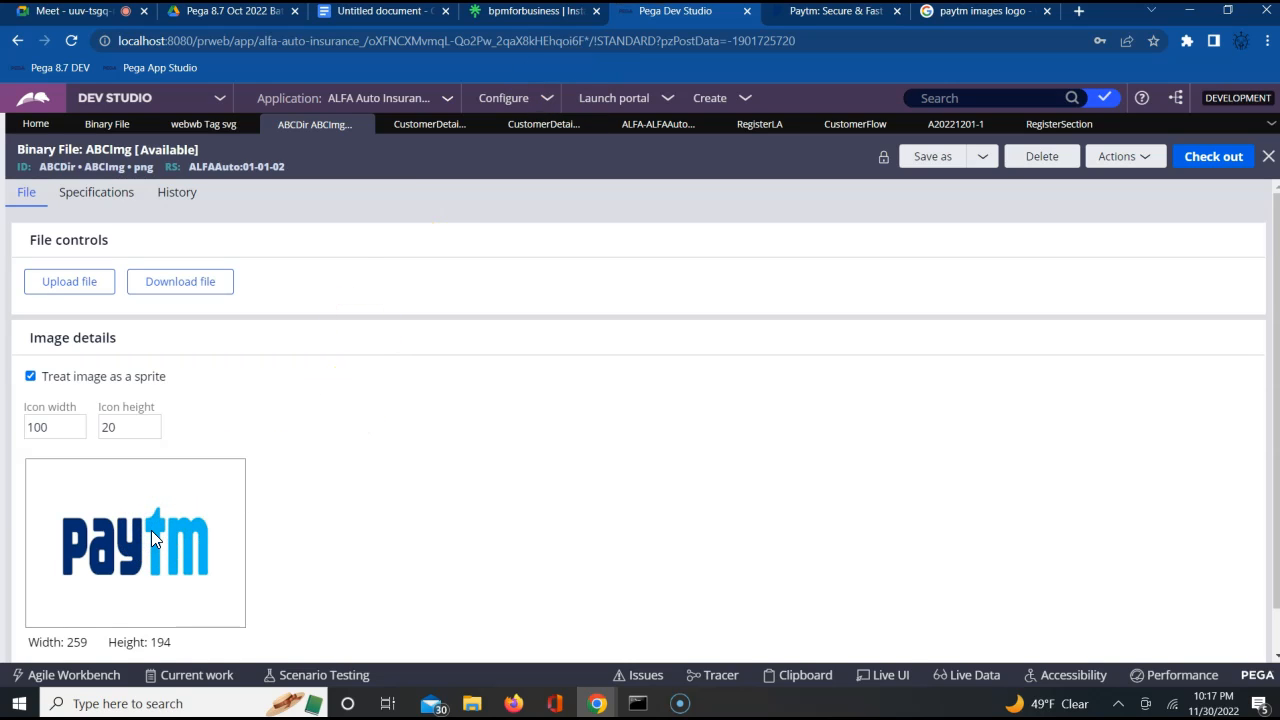
double_click(48, 426)
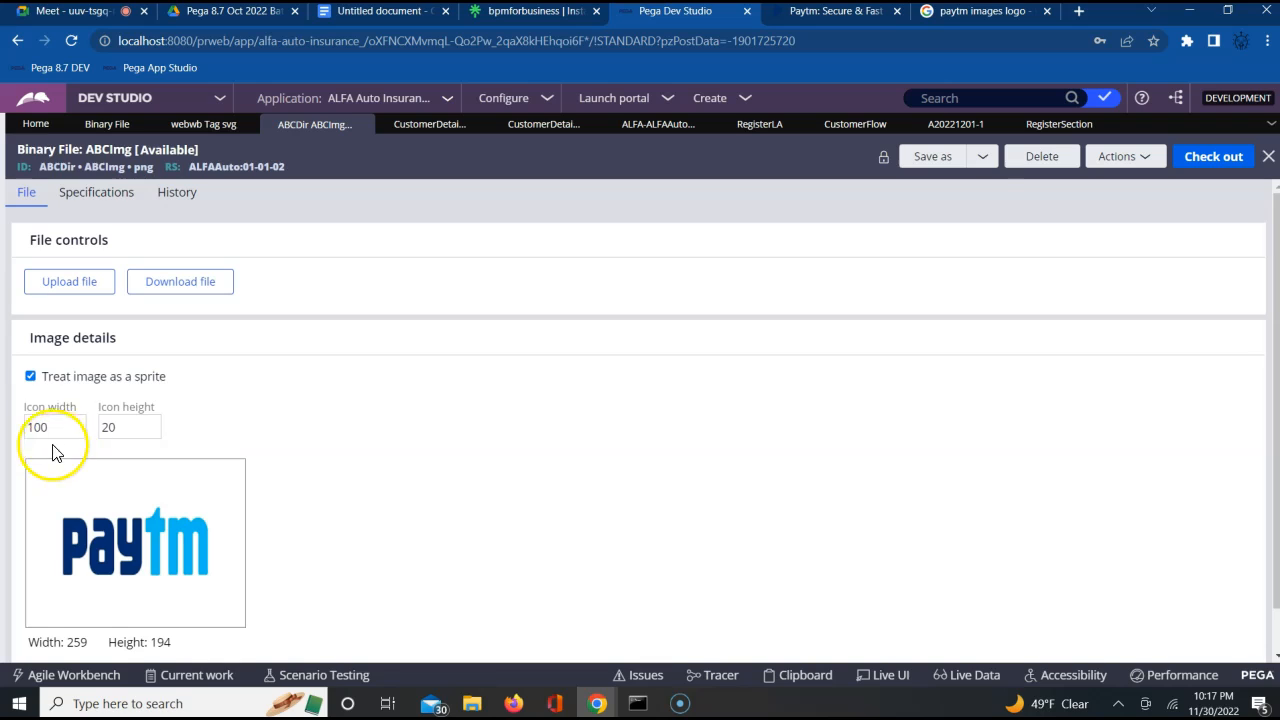
text(1)
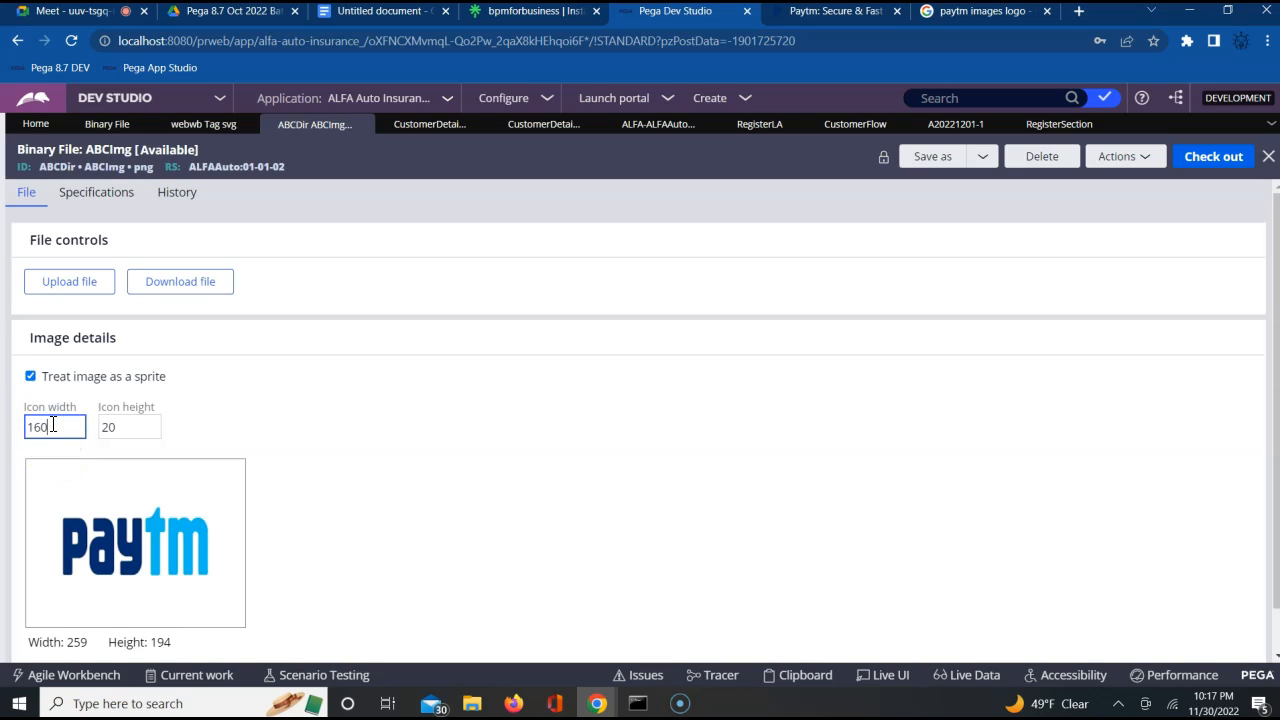
double_click(118, 427)
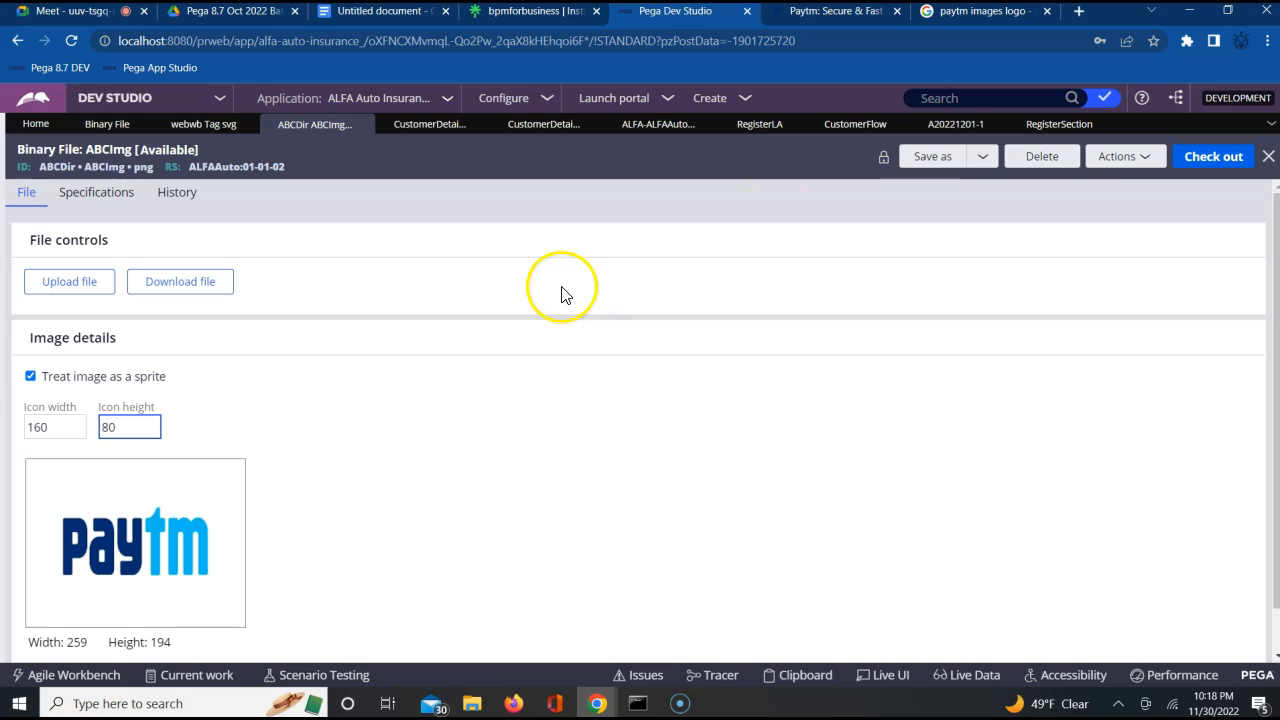
click(1207, 170)
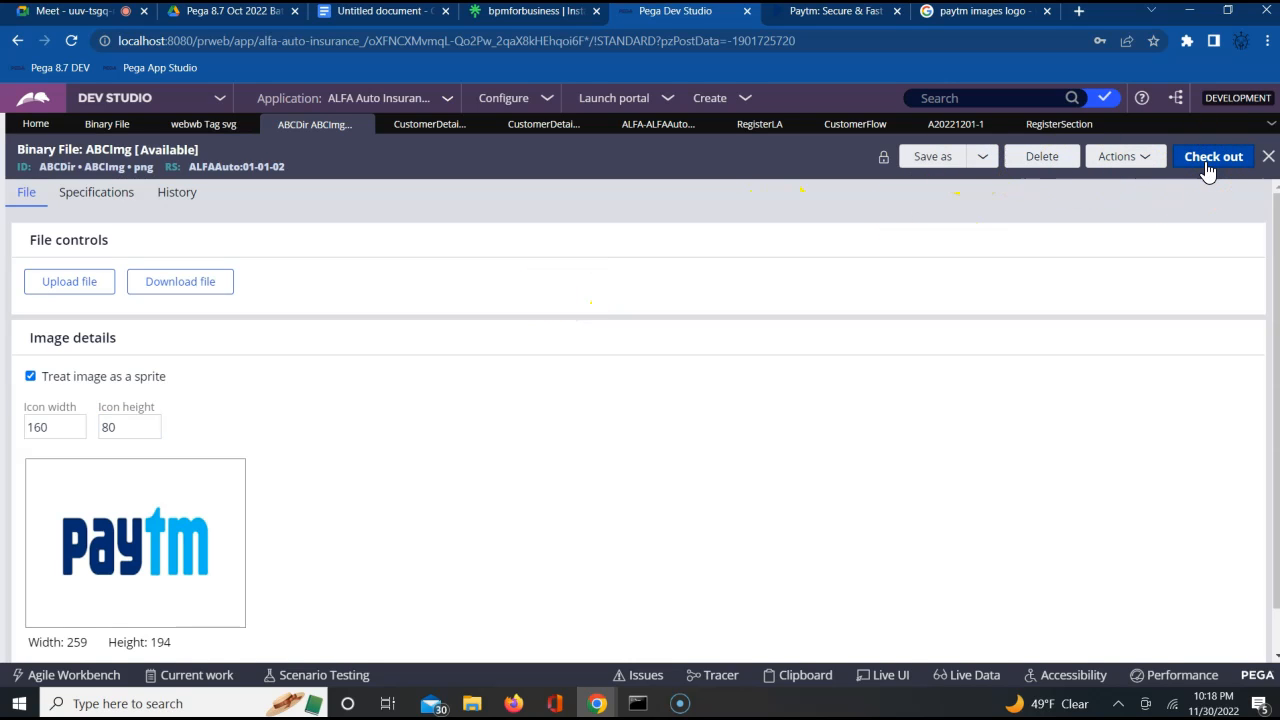
click(1200, 158)
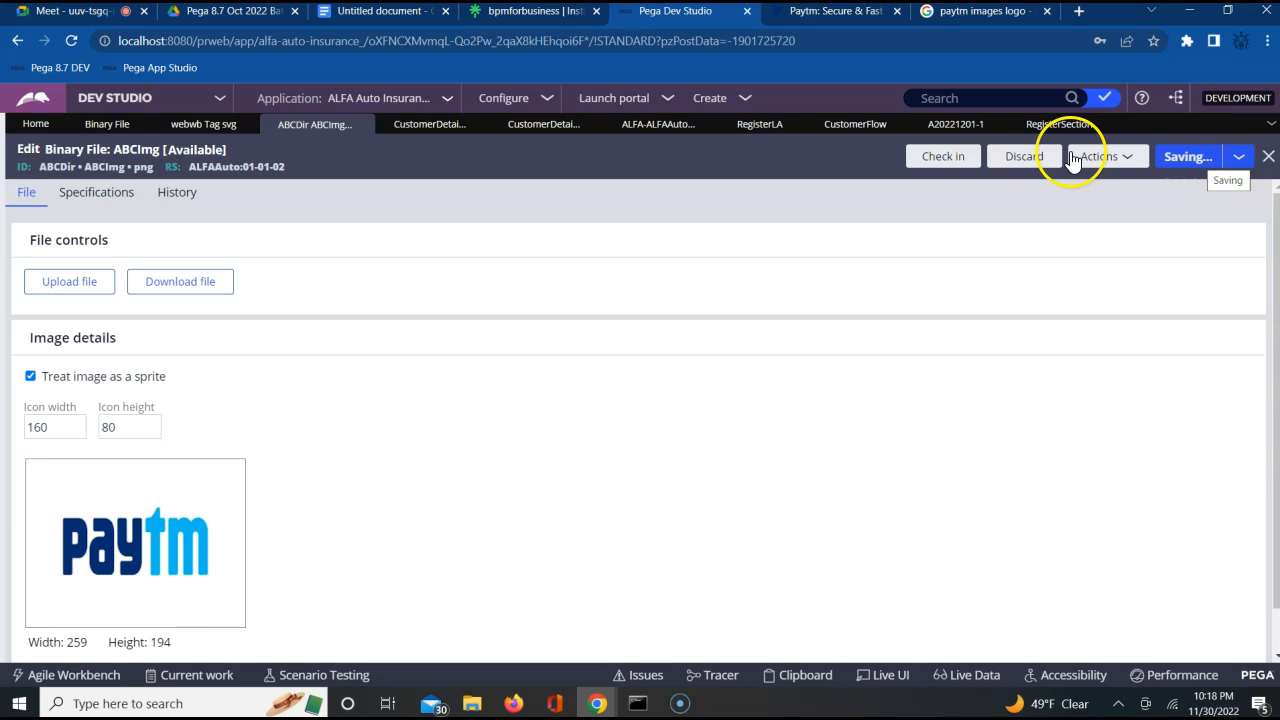
click(955, 158)
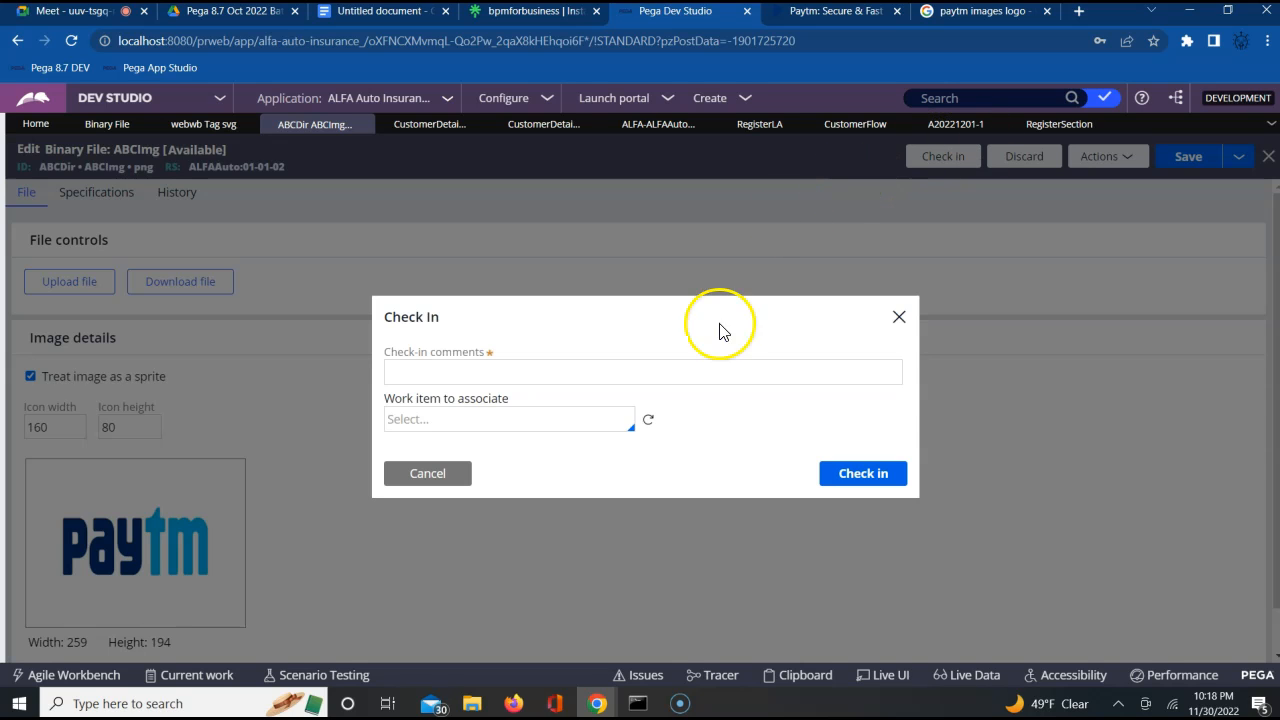
click(694, 363)
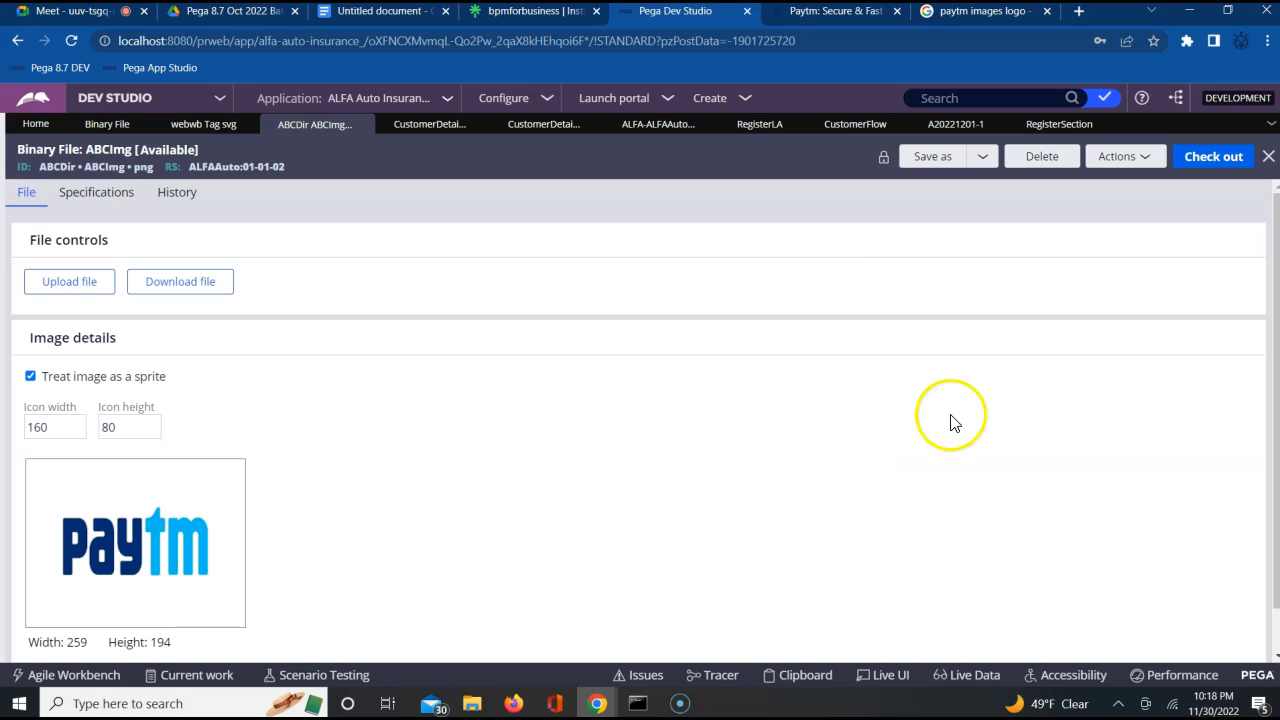
Open the logo's cell properties in the checked-out CustomerDetailsSection and set its icon source to External URL
click(753, 128)
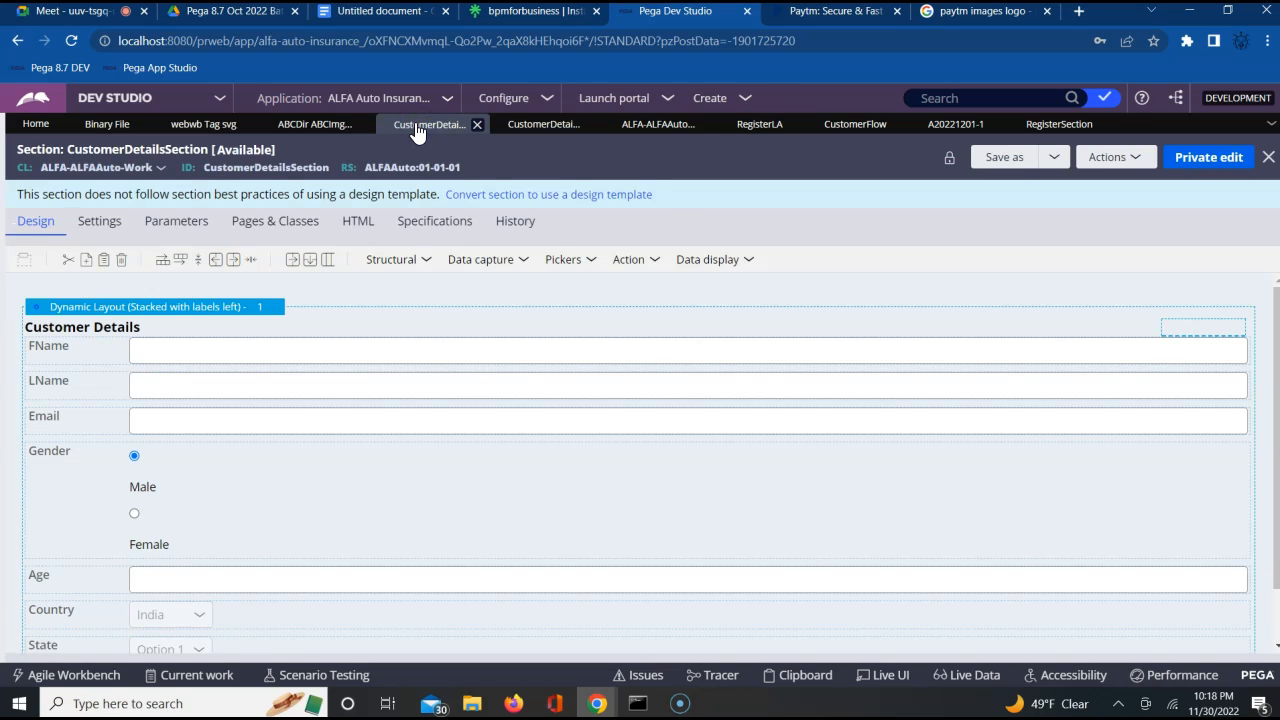
click(1151, 354)
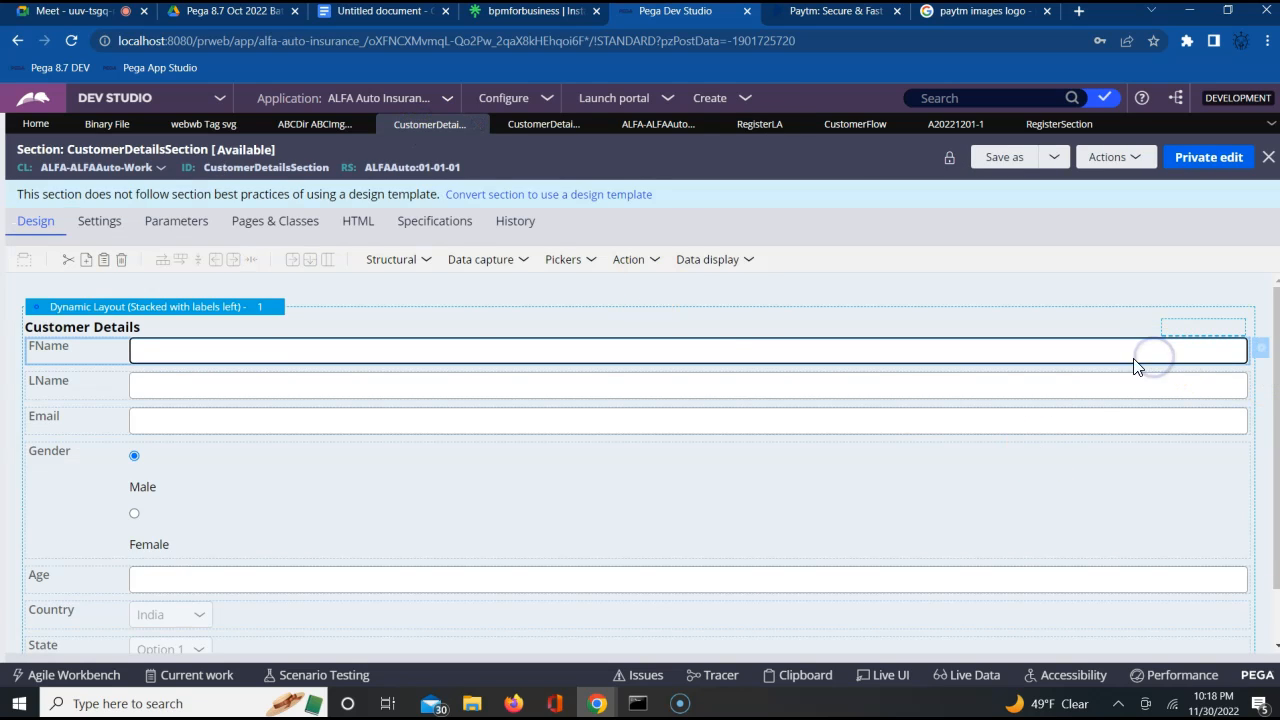
click(535, 126)
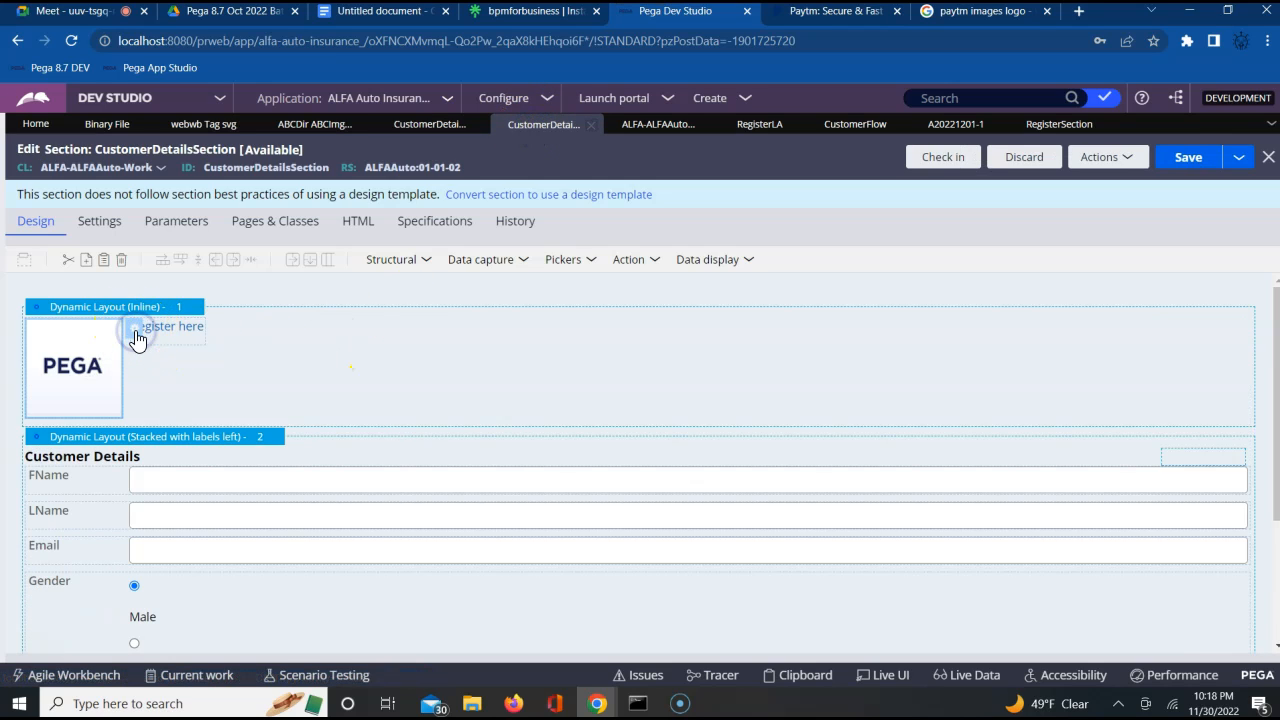
click(135, 330)
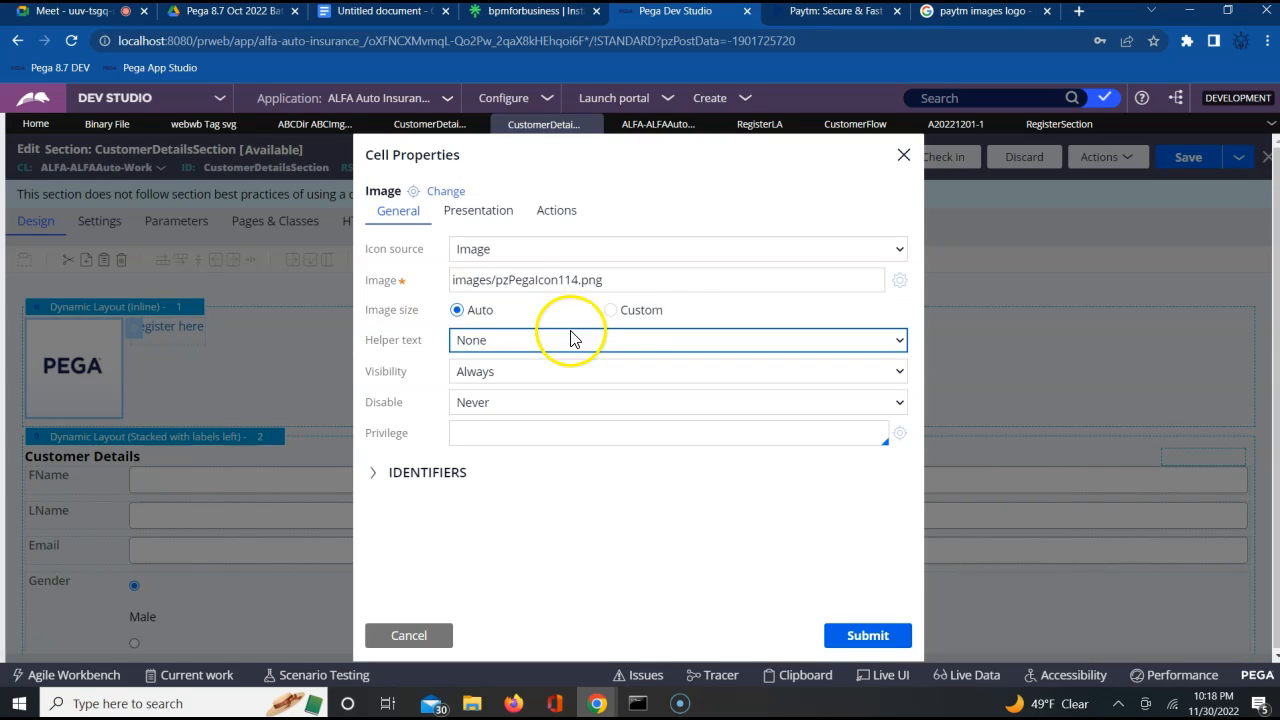
click(897, 249)
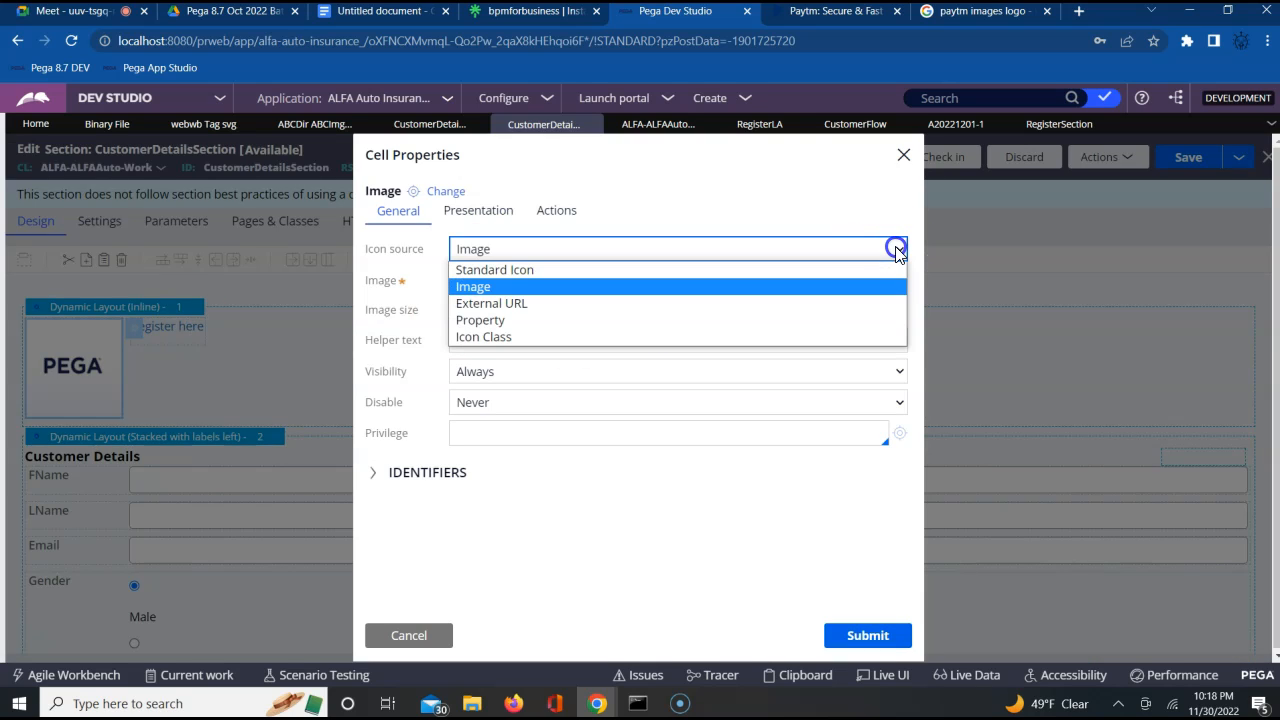
click(615, 304)
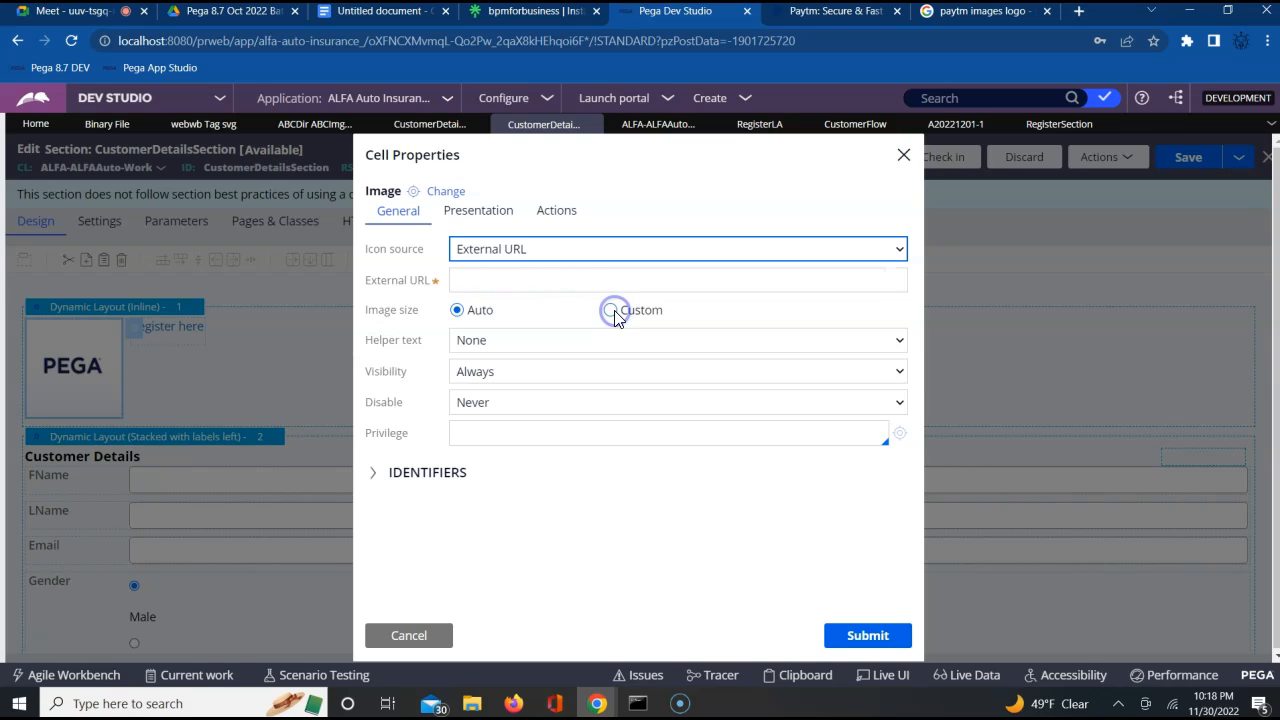
click(590, 281)
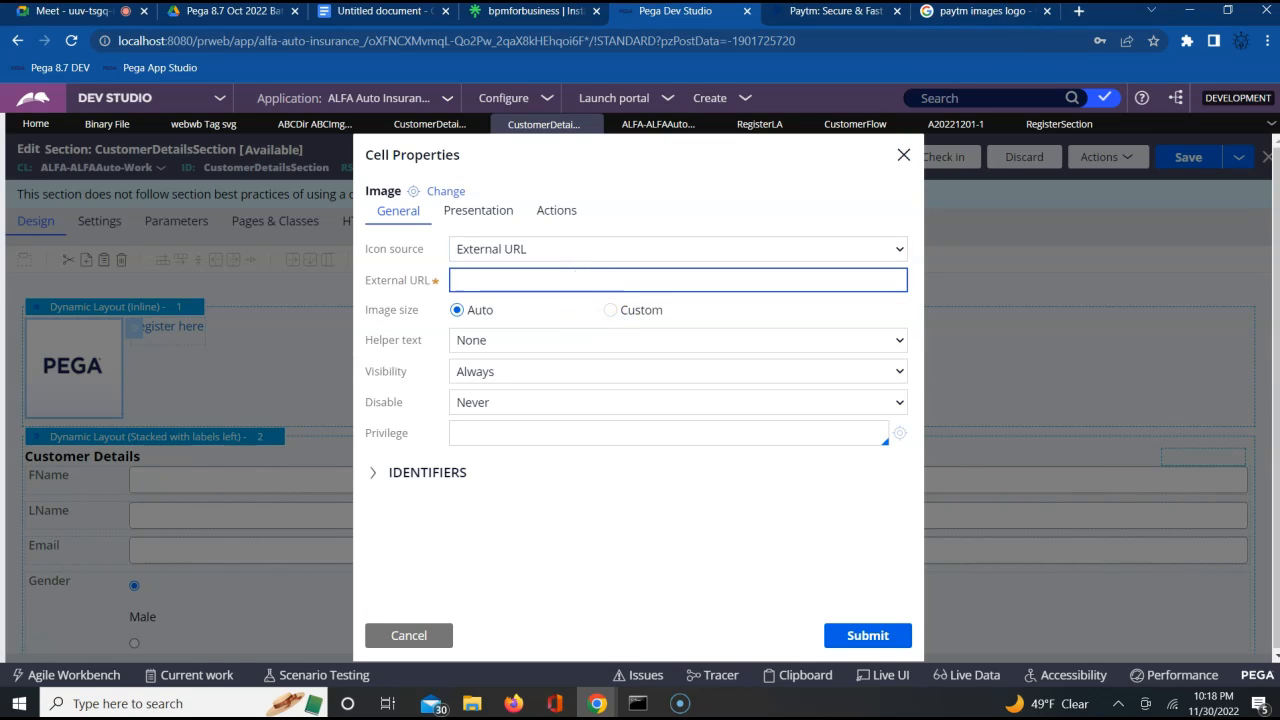
Copy the link address of the Pinterest PhonePe image from the Google results, submit it as the logo's external URL, and save the section
click(987, 18)
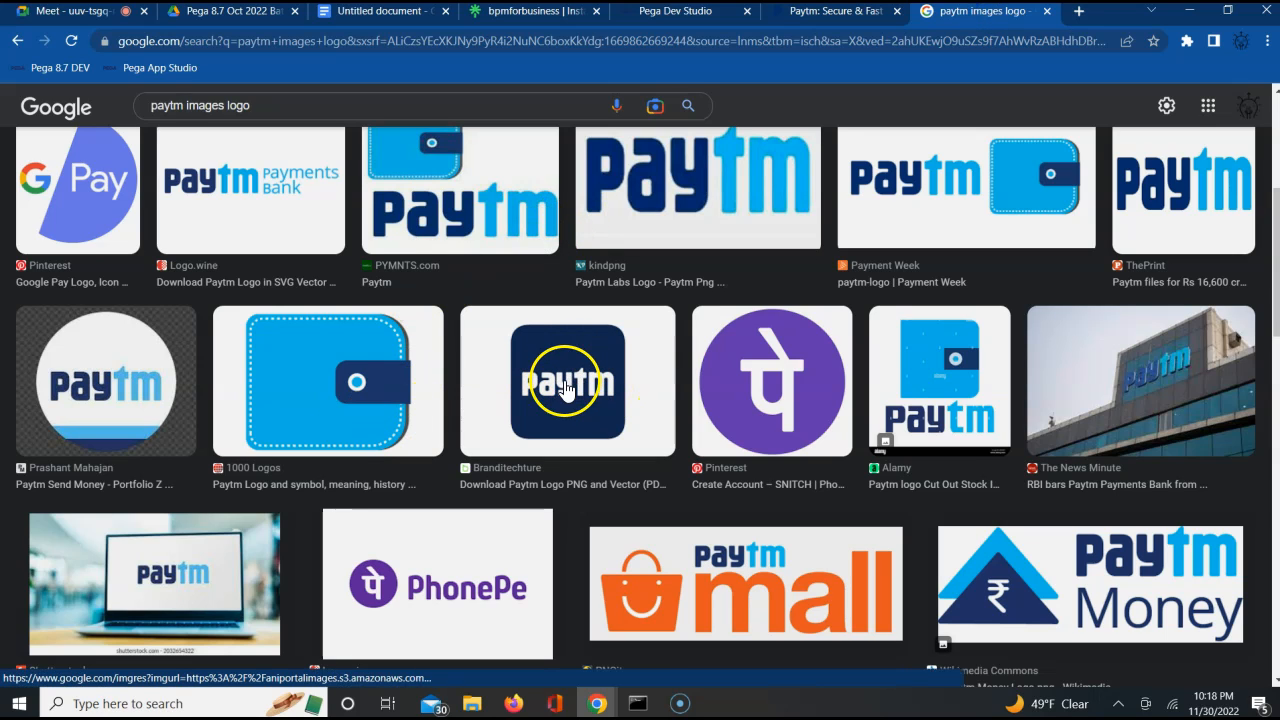
right_click(747, 385)
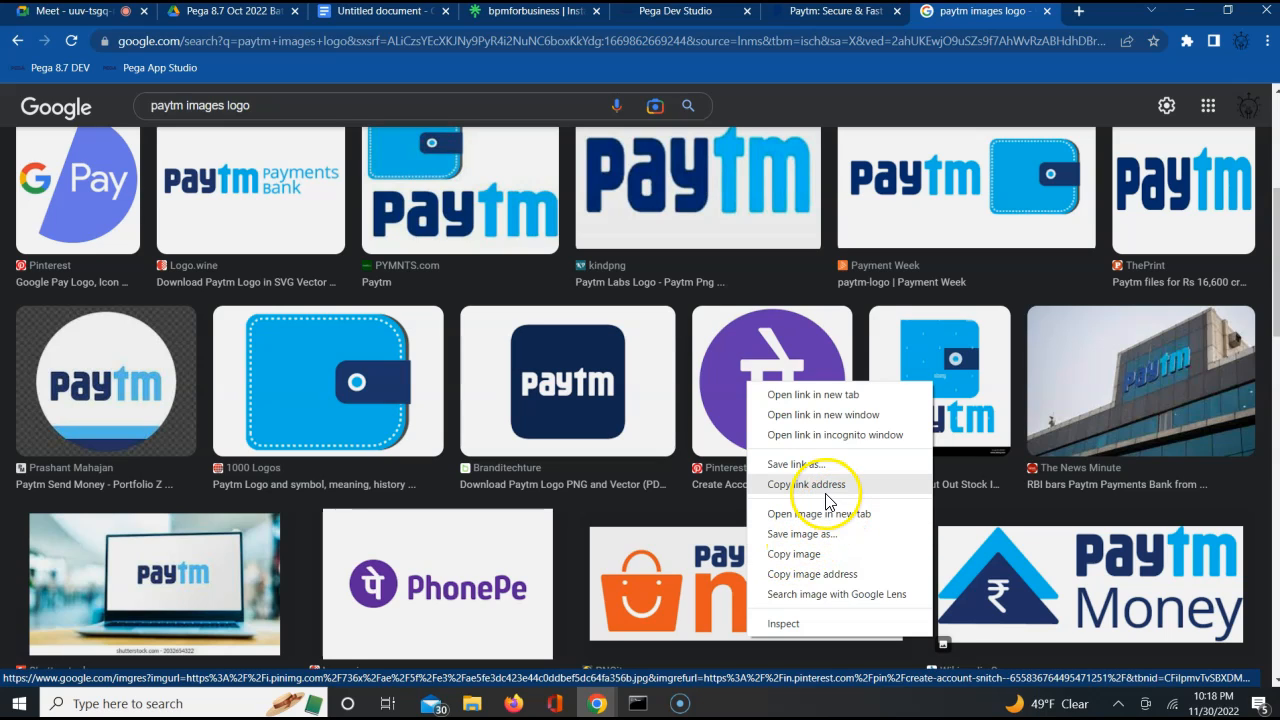
click(806, 484)
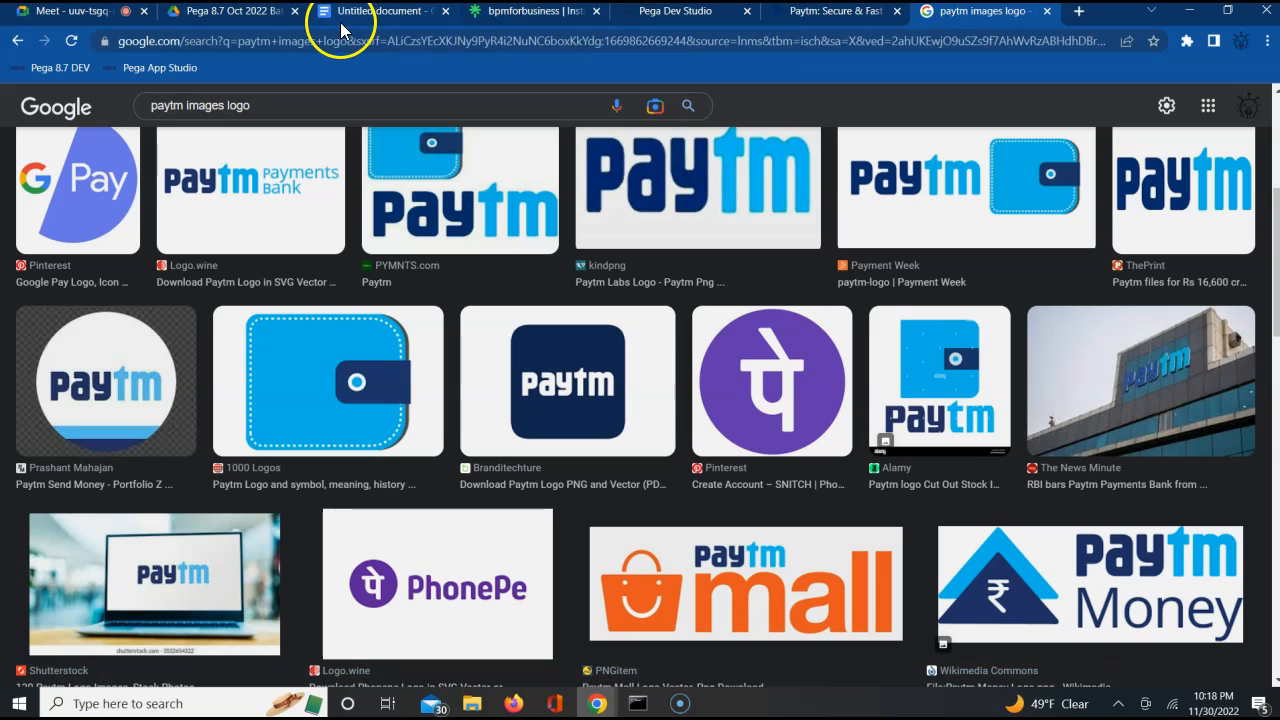
click(690, 14)
click(616, 279)
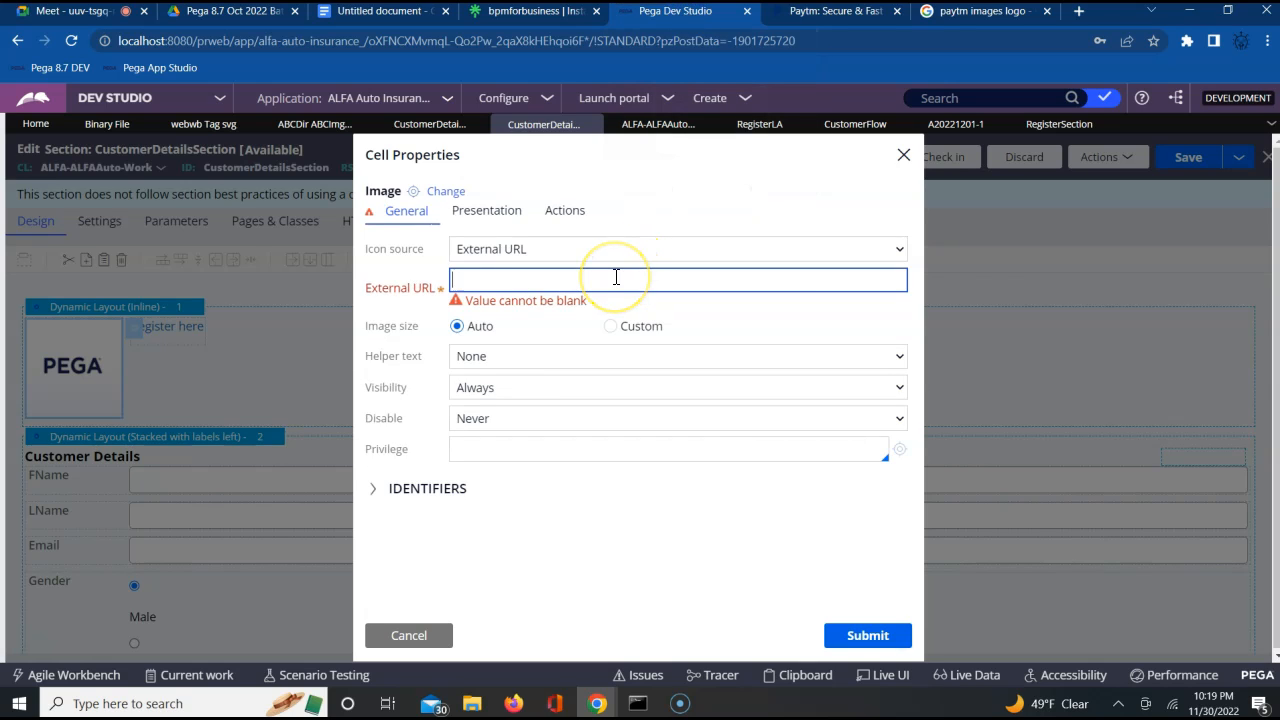
key(ctrl+v)
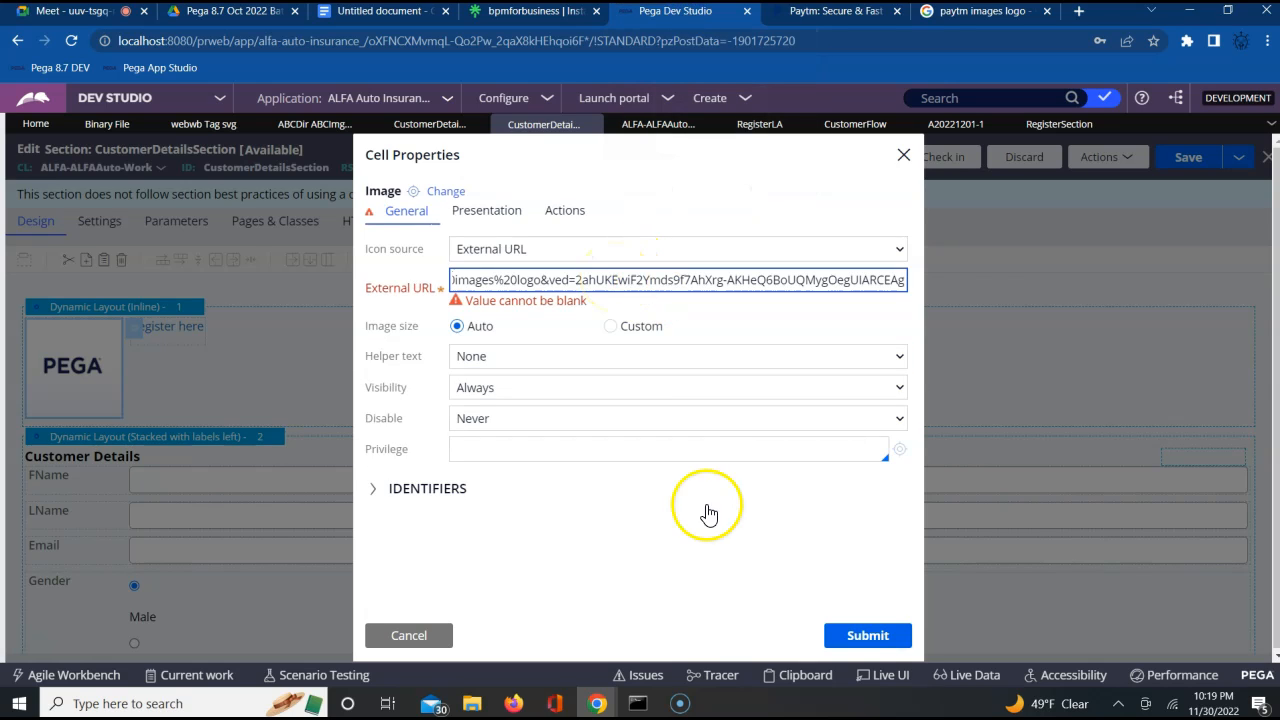
click(871, 640)
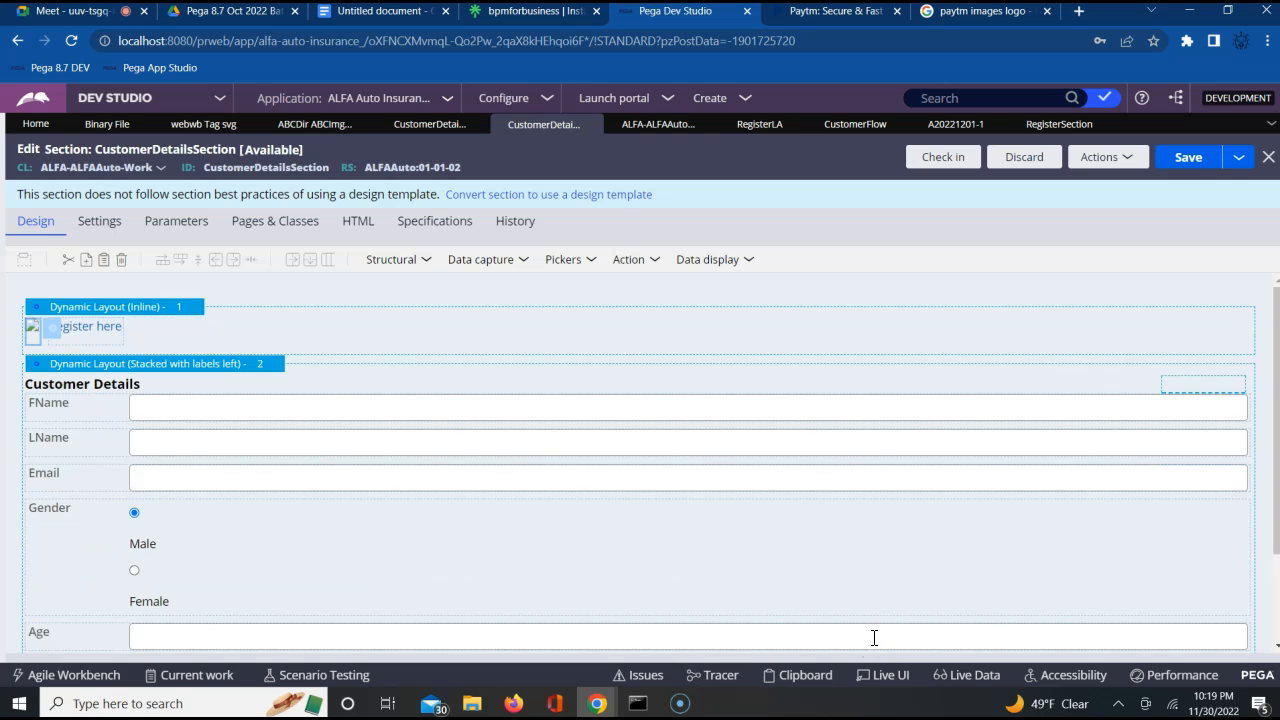
click(1178, 164)
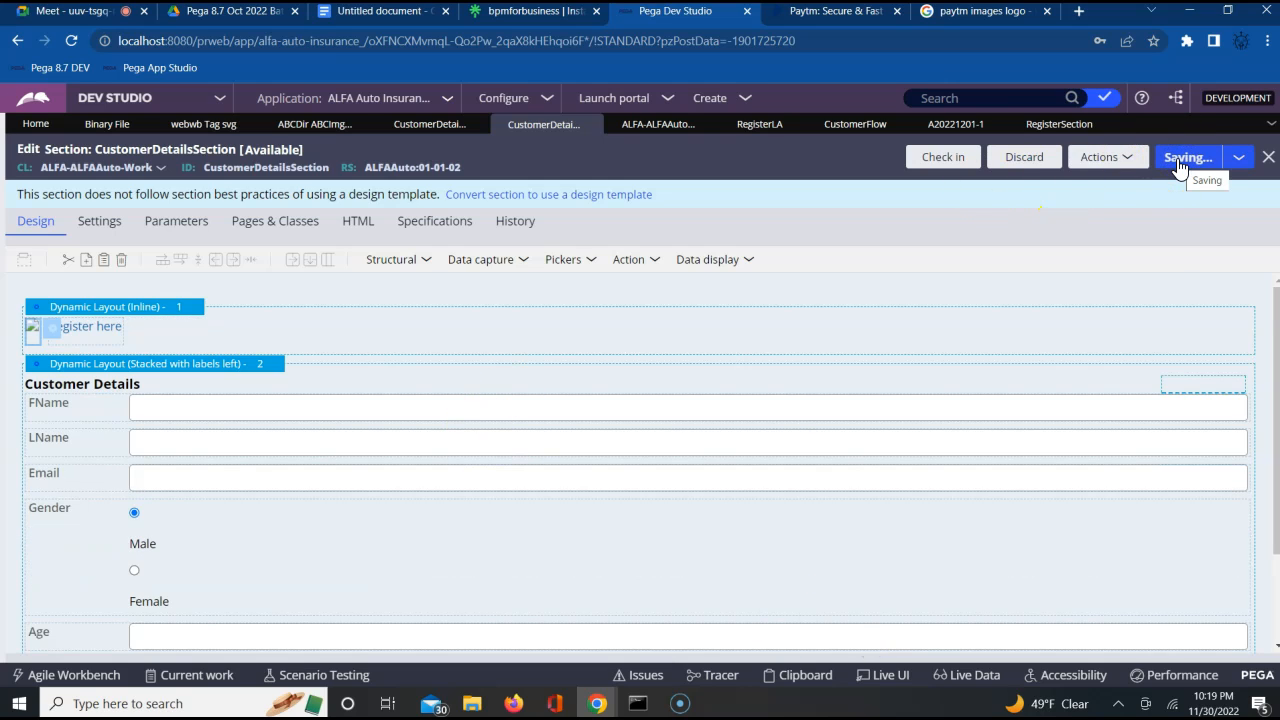
Preview CustomerDetailsSection to check how the externally linked logo renders, and close the preview
click(1097, 160)
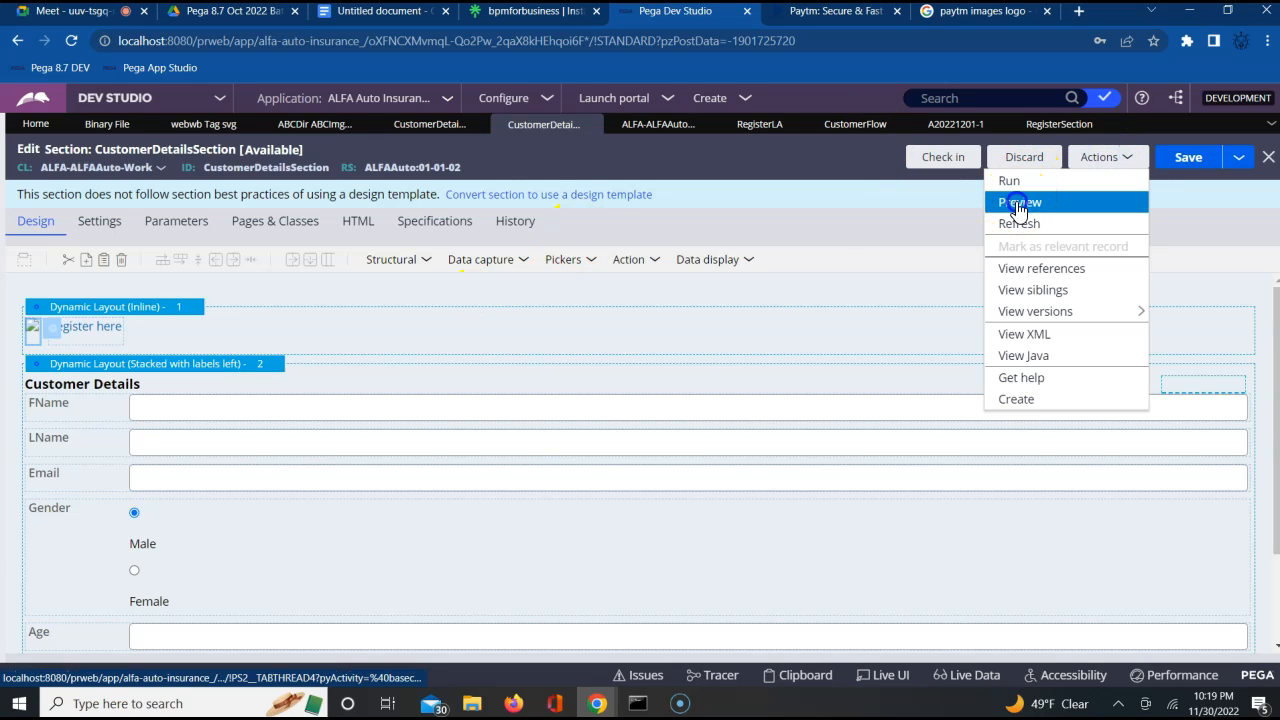
click(1019, 205)
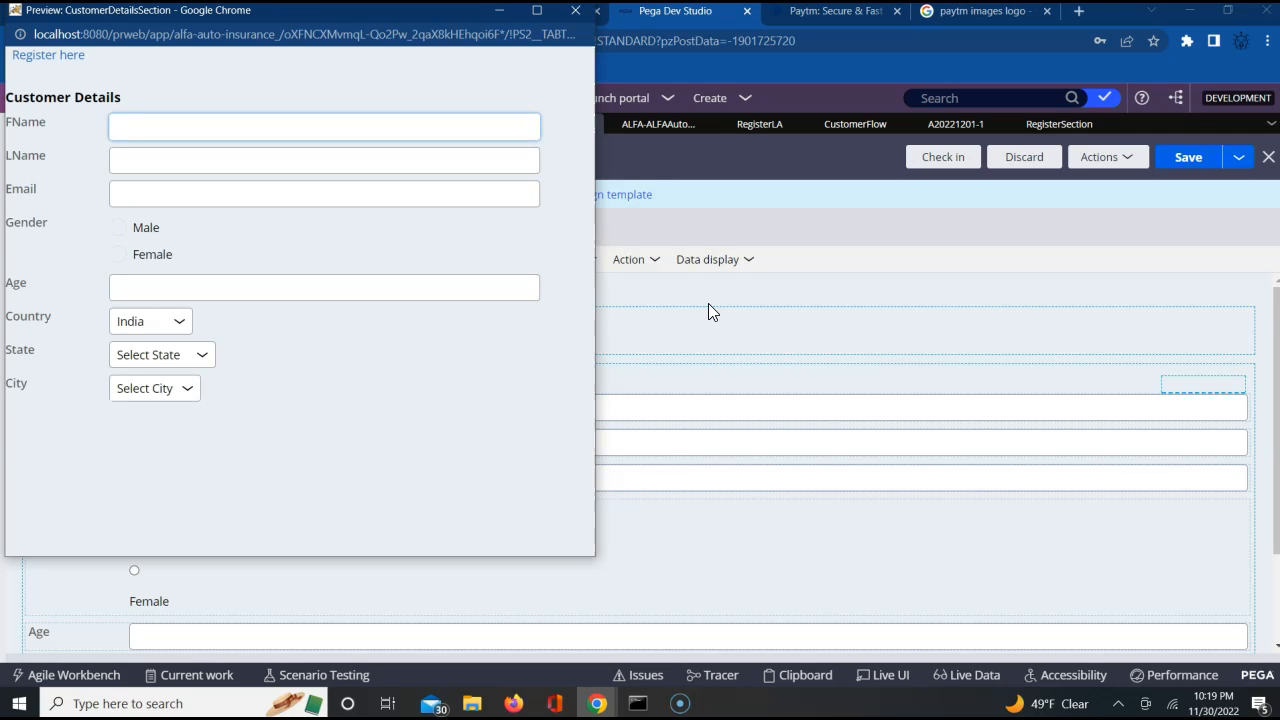
click(575, 10)
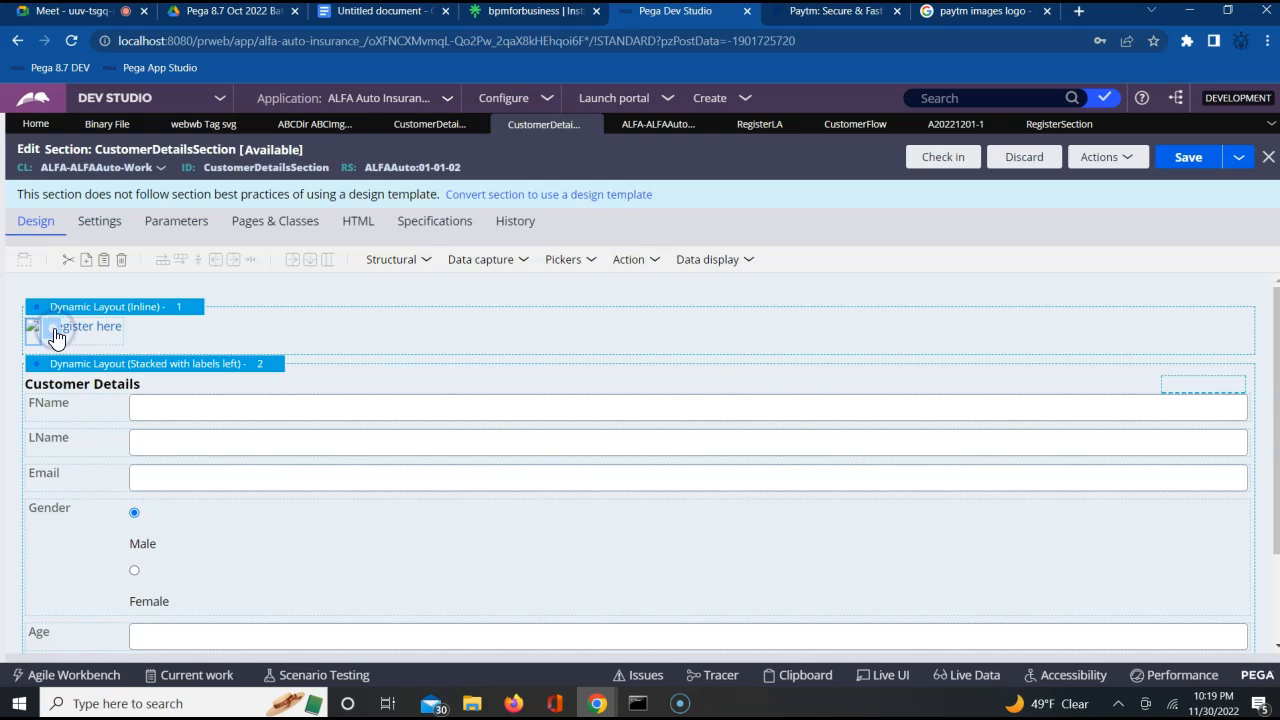
Reopen the logo image's cell properties and read through the full external URL
double_click(55, 337)
click(649, 279)
key(Right)
key(Right)
key(Right)
key(Right)
key(Right)
key(Right)
key(Right)
key(Right)
key(Right)
key(Right)
key(Right)
key(Right)
key(Right)
key(Right)
key(Right)
key(Right)
key(Right)
key(Right)
key(Right)
key(Right)
key(Right)
key(Right)
key(Right)
key(Right)
key(Right)
key(Right)
key(Right)
key(Right)
key(Right)
key(Right)
key(Right)
key(Right)
key(Right)
key(Right)
key(Right)
key(Right)
key(Right)
key(Right)
key(Right)
key(Right)
key(Right)
key(Right)
key(Right)
key(Right)
key(Right)
key(Right)
key(Right)
key(Right)
key(Right)
key(Right)
key(Right)
key(Right)
key(Right)
key(Right)
key(Right)
key(Right)
key(Right)
key(Right)
key(Right)
key(Right)
key(Right)
key(Right)
key(Right)
key(Right)
key(Right)
key(Right)
key(Right)
key(Right)
key(Right)
key(Right)
key(Right)
key(Right)
key(Right)
key(Right)
key(Right)
key(Right)
key(Right)
key(Right)
key(Right)
key(Right)
key(Right)
key(Right)
key(Right)
key(Right)
key(Right)
key(Right)
key(Right)
key(Right)
key(Right)
key(Right)
key(Right)
key(Right)
key(Right)
key(Right)
key(Right)
key(Right)
key(Right)
key(Right)
key(Right)
key(Right)
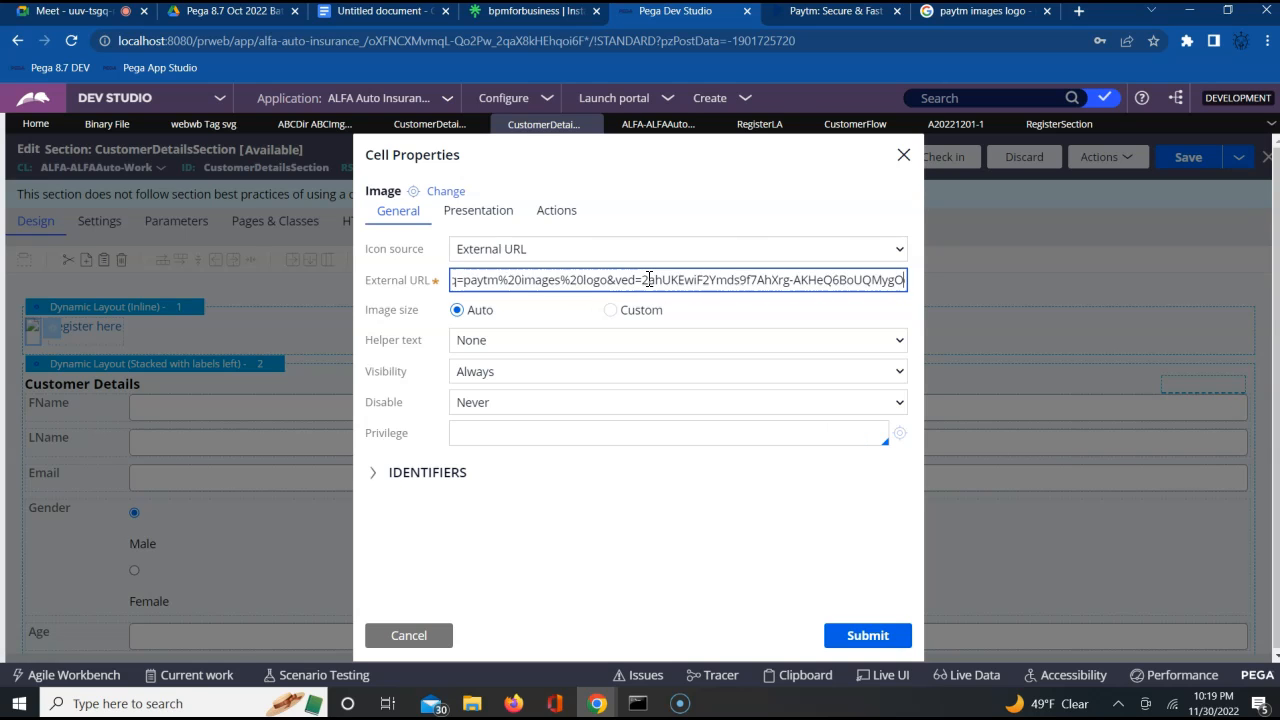
Open the Logo.wine page of the PhonePe logo from the Google image results and download its SVG version
click(965, 17)
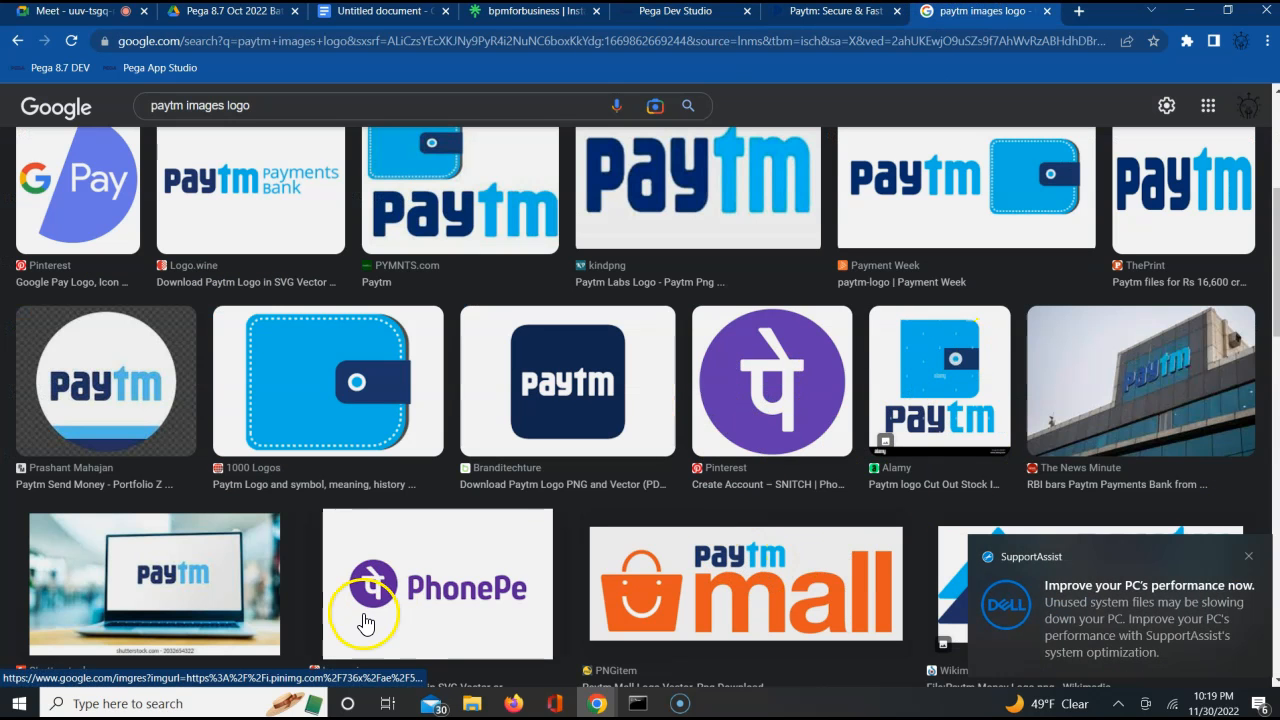
click(405, 595)
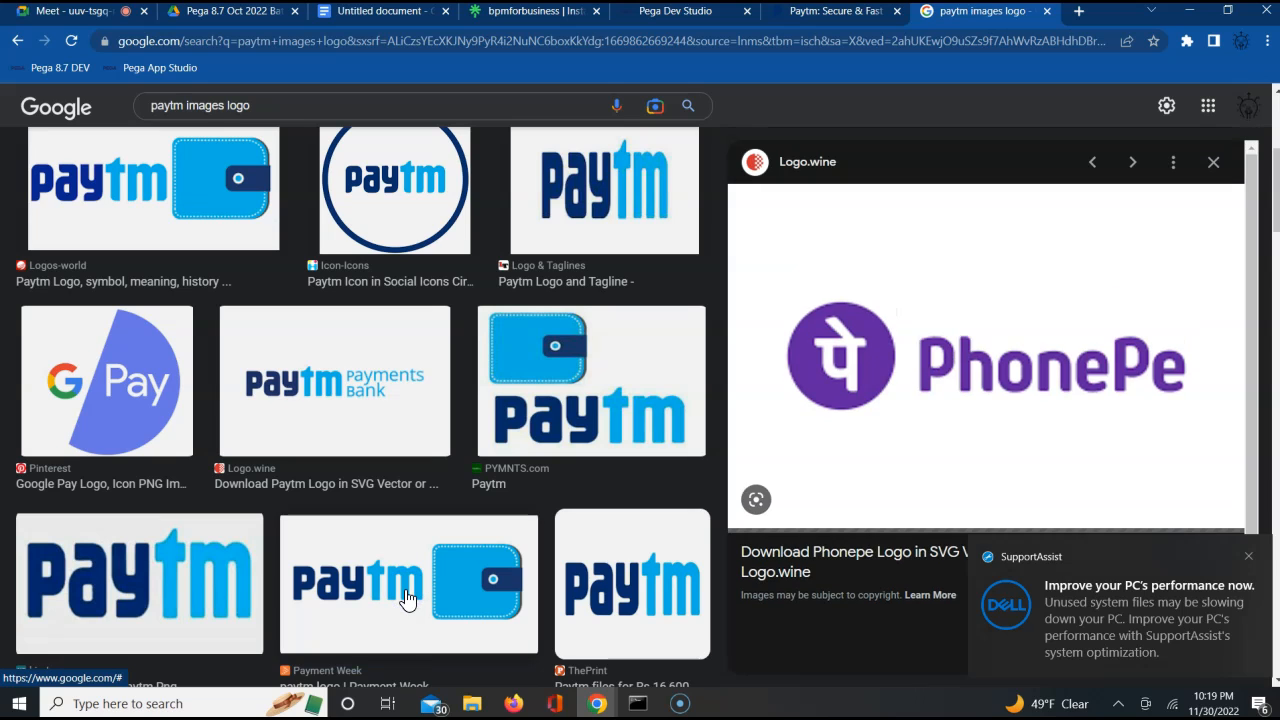
click(932, 437)
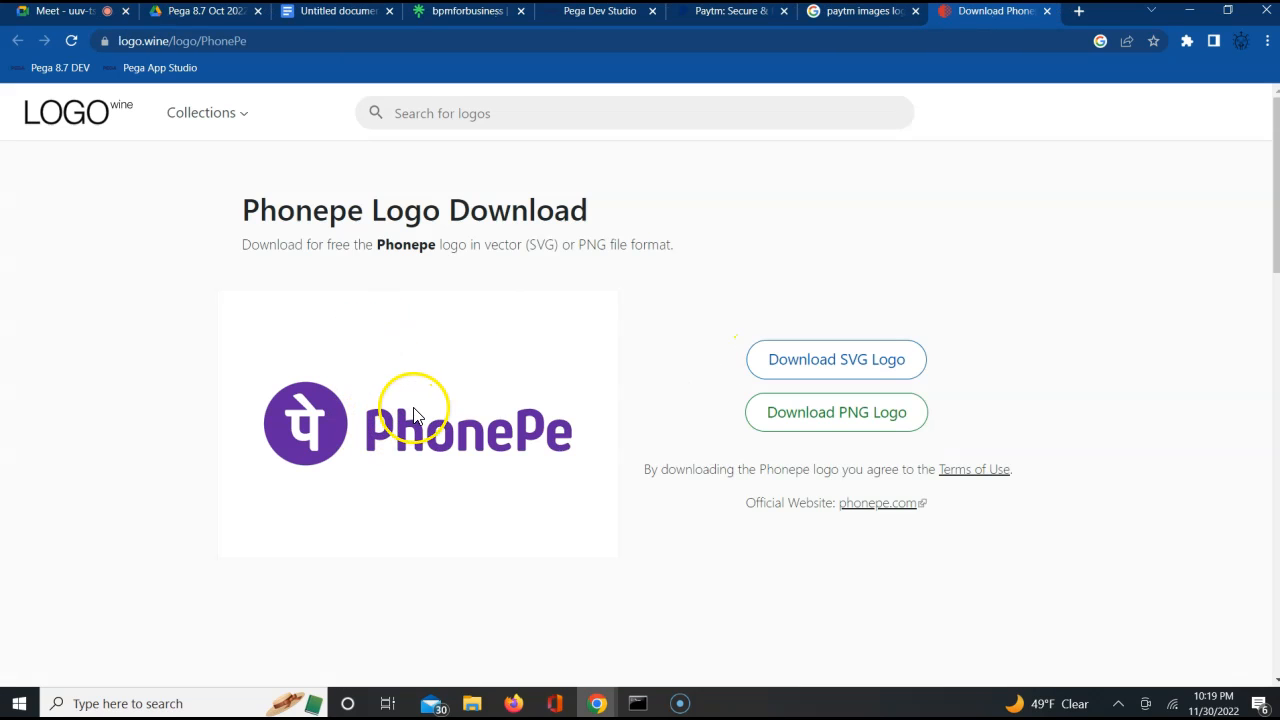
right_click(454, 425)
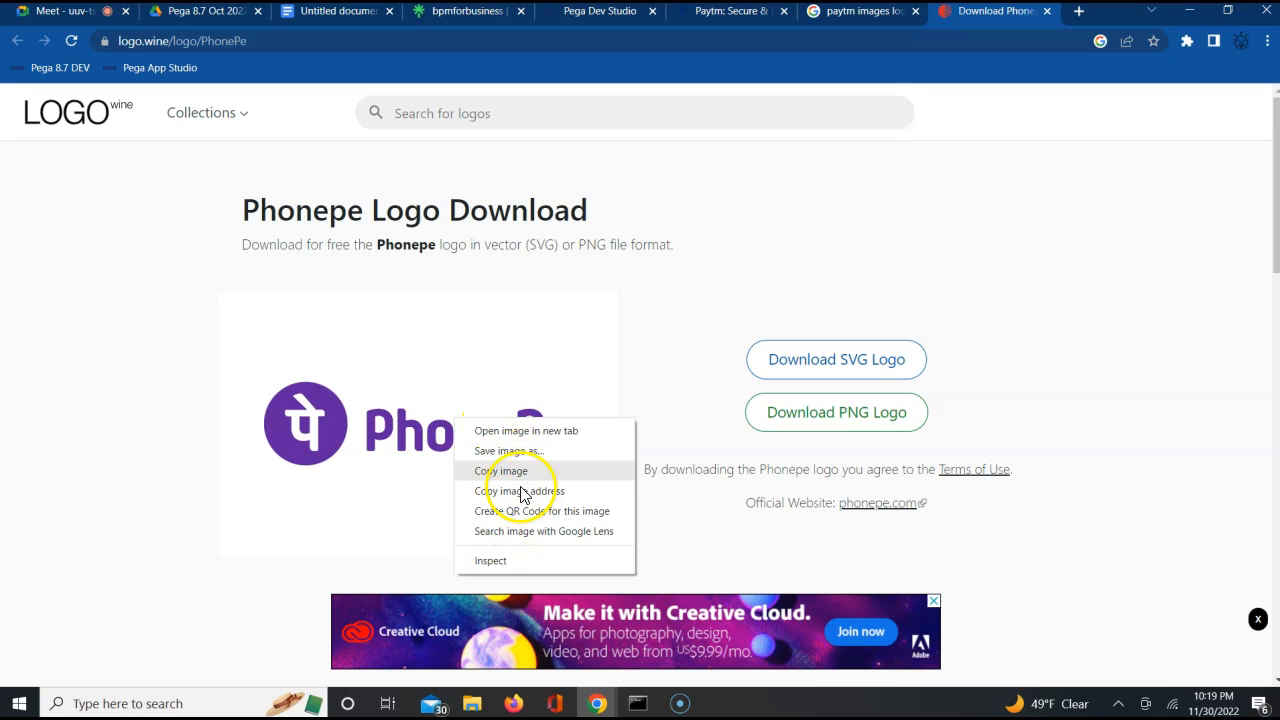
click(806, 363)
click(806, 363)
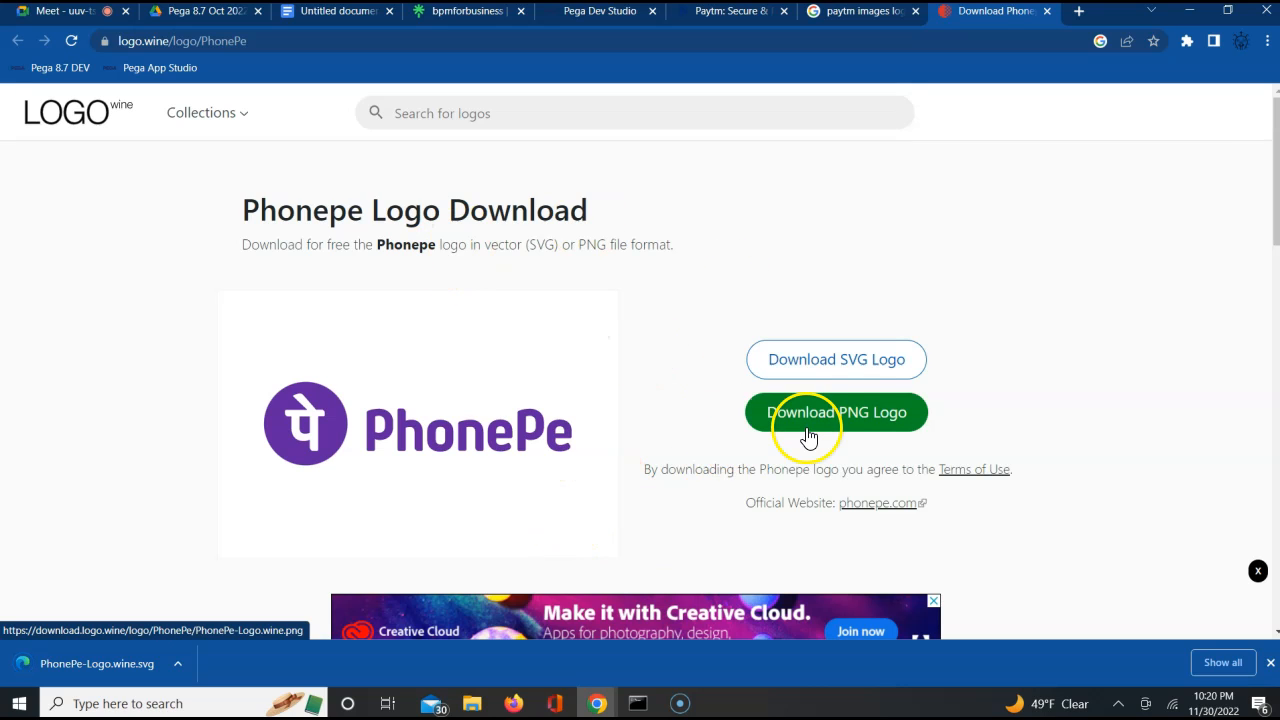
Open the PNG version of the PhonePe logo and save it to Downloads as PhonePe-Logo.wine
click(857, 423)
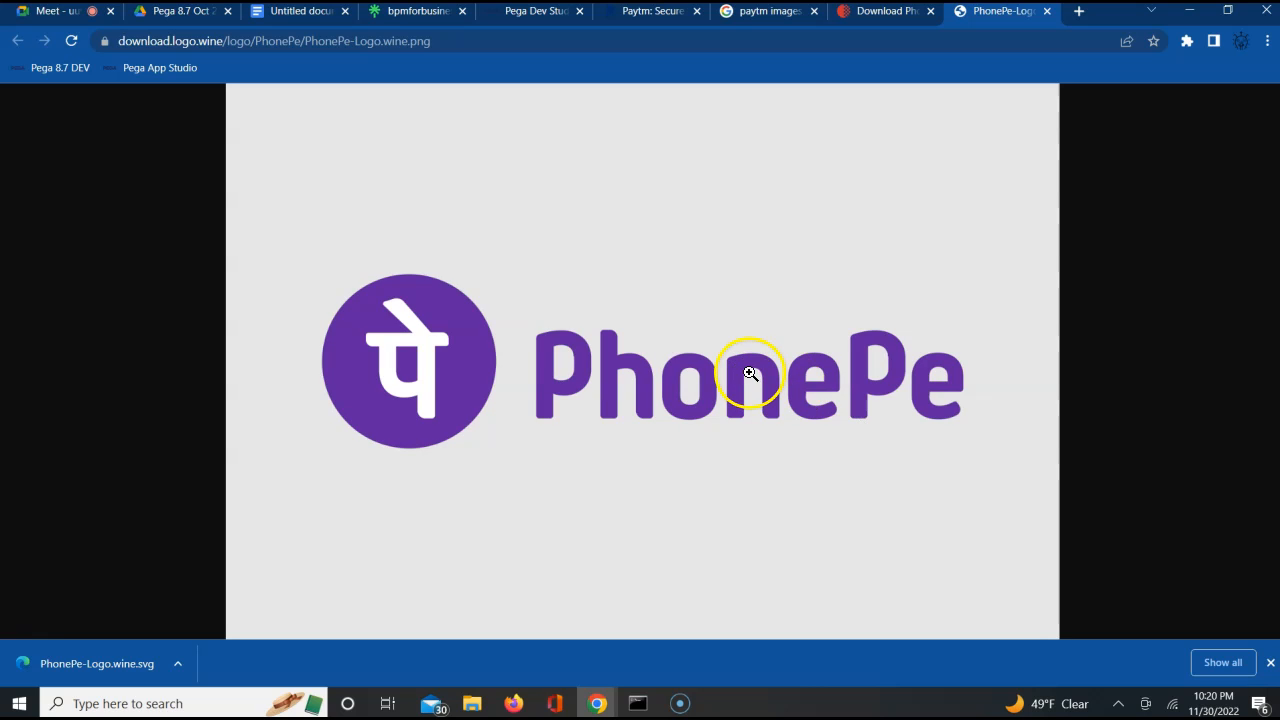
right_click(750, 374)
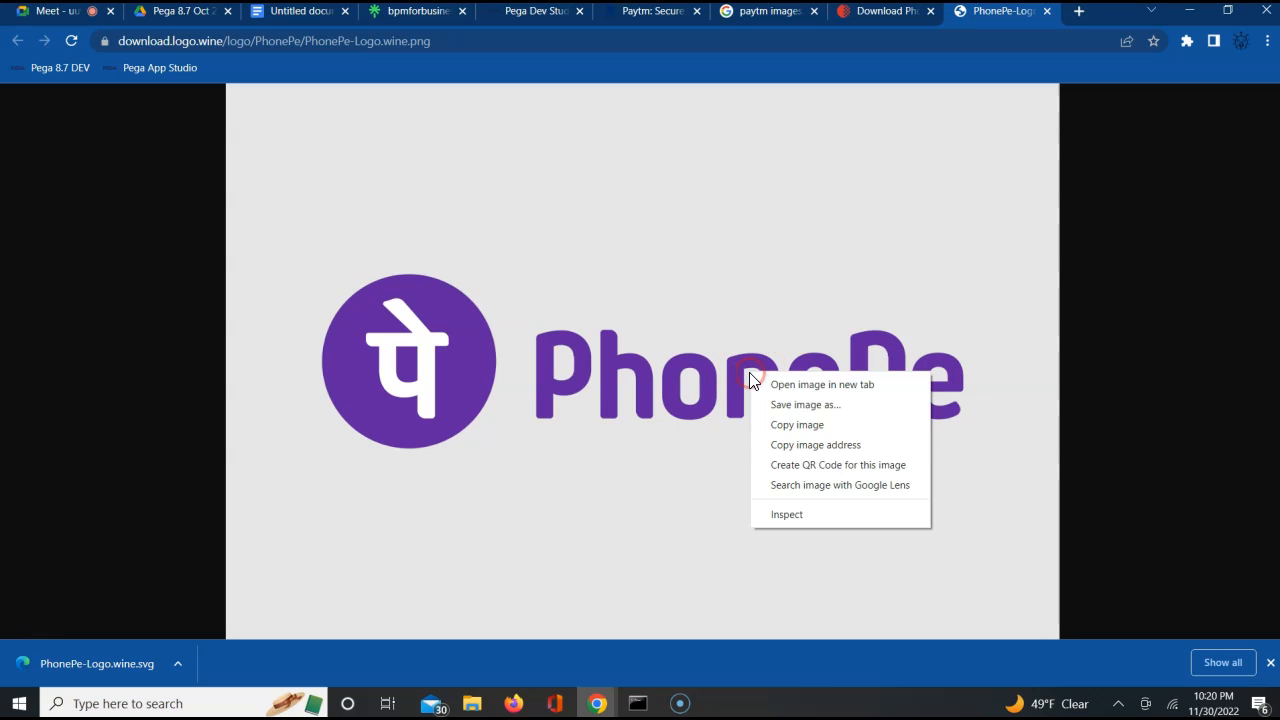
click(799, 405)
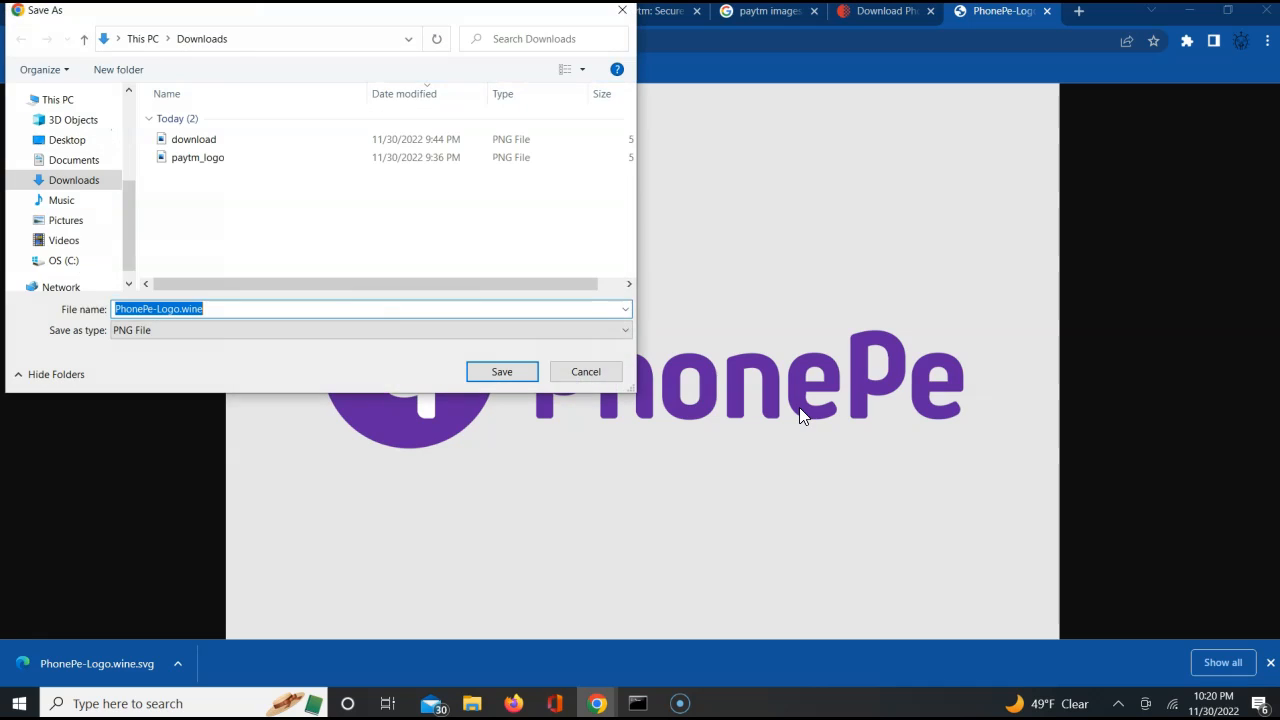
click(500, 372)
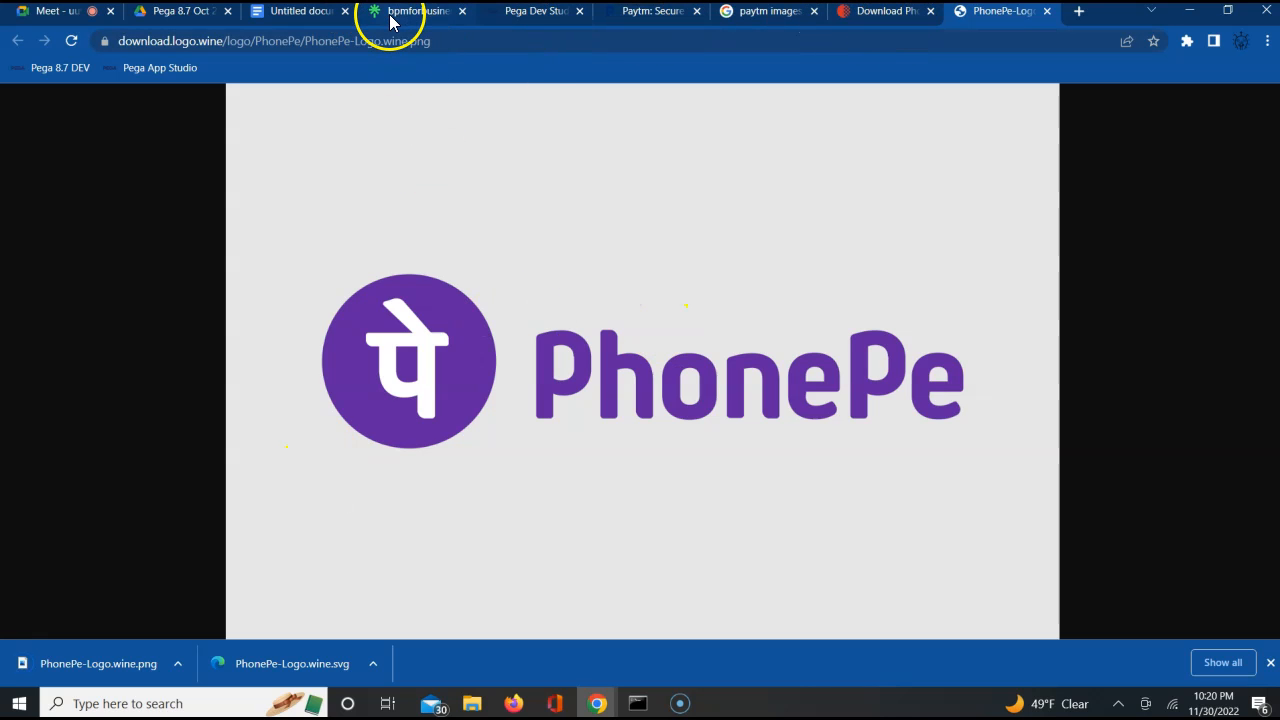
Back in Pega Dev Studio, close the cell properties and create a binary file labelled phonepe with app name webwb and file type png
click(536, 18)
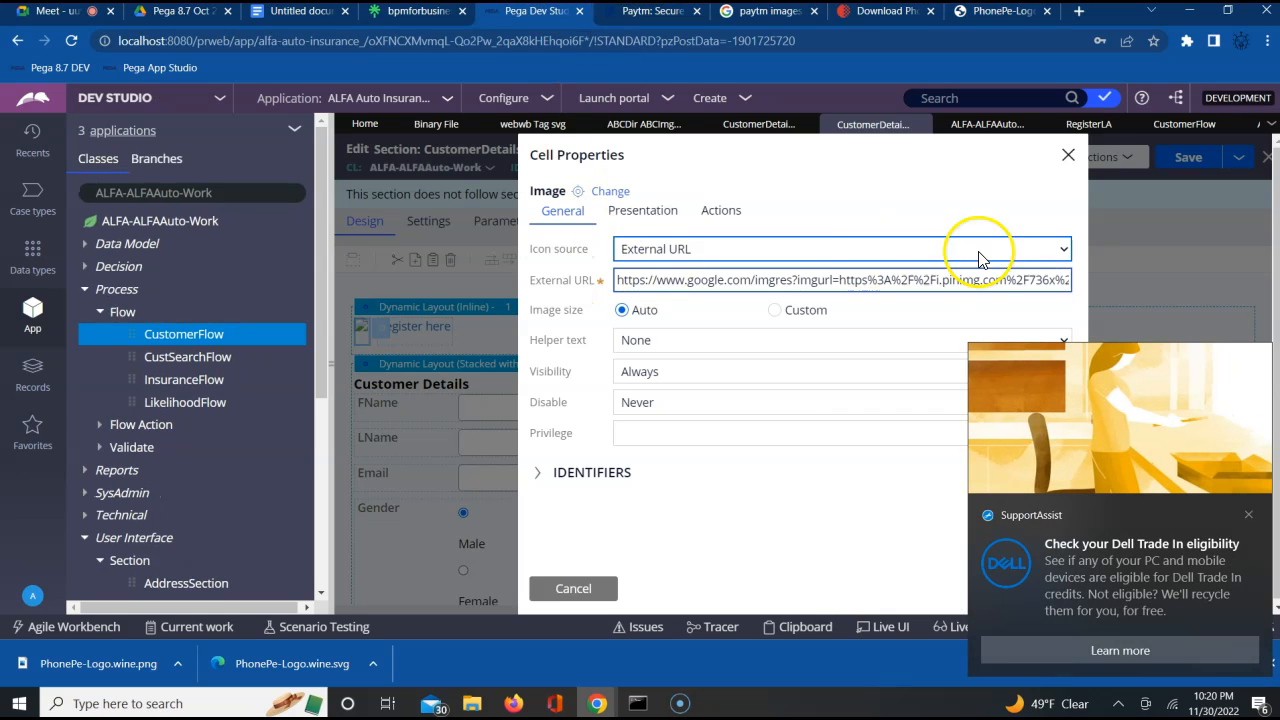
click(1070, 155)
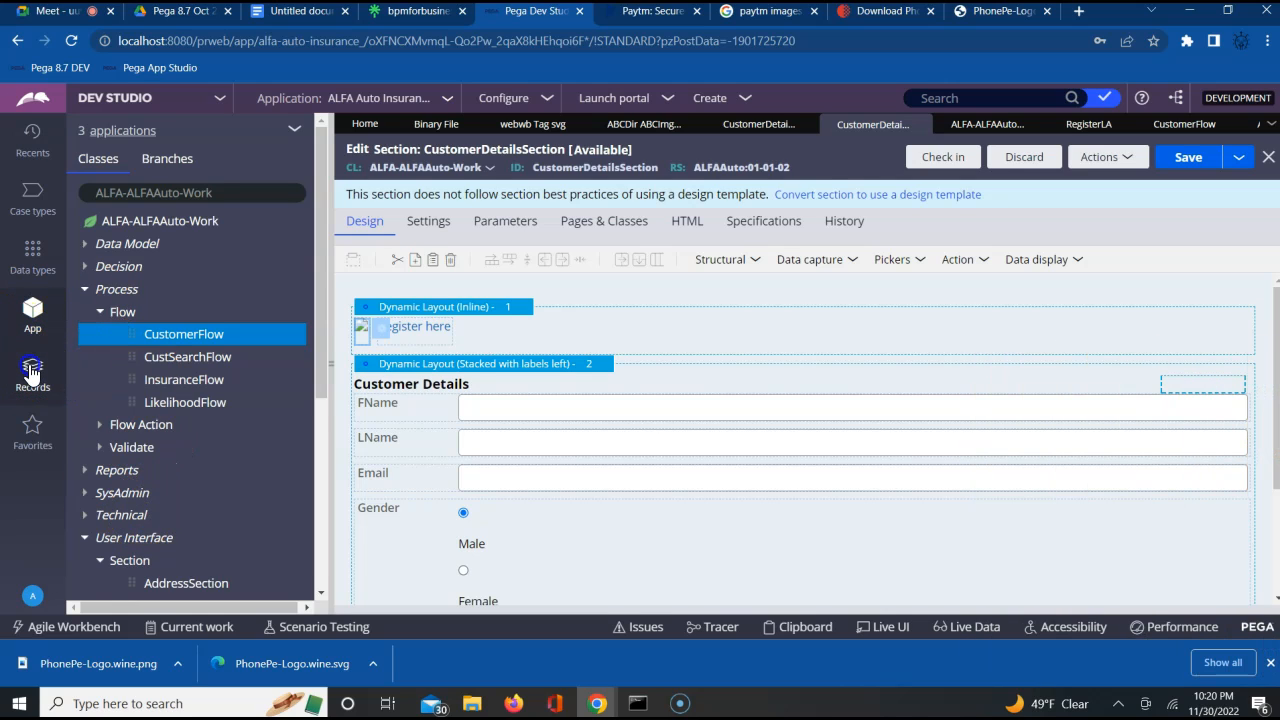
click(33, 372)
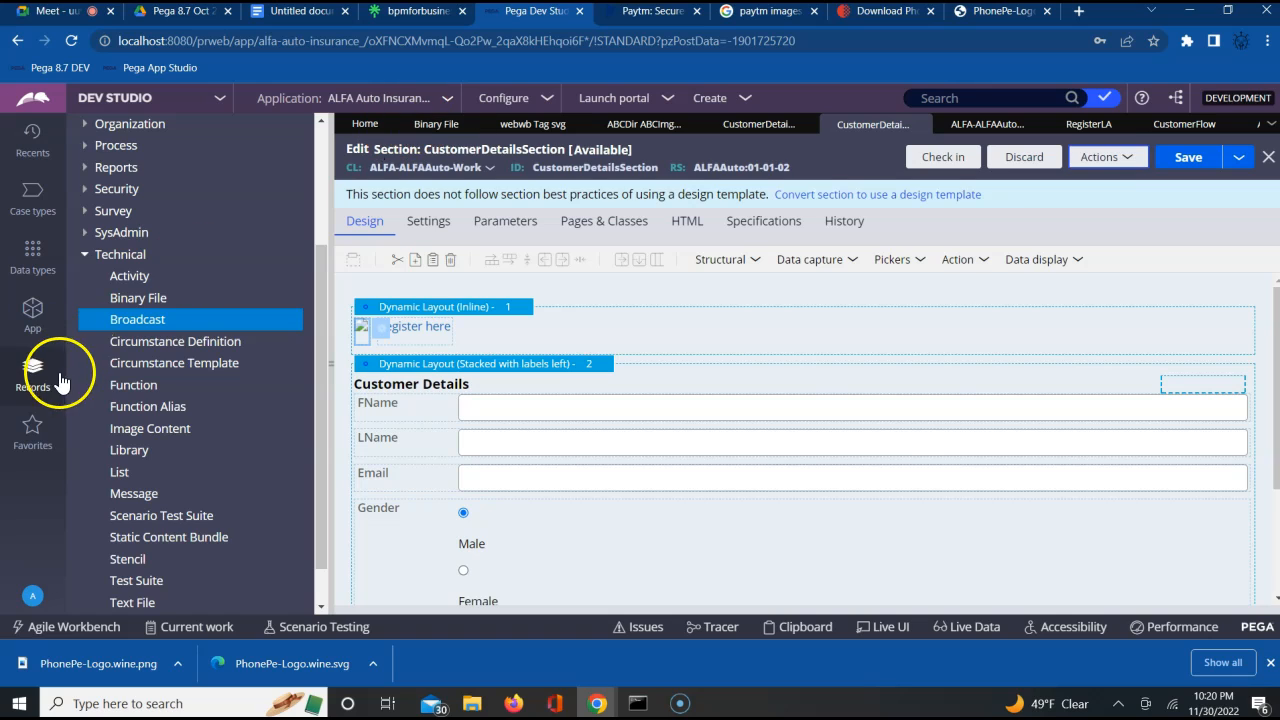
click(136, 302)
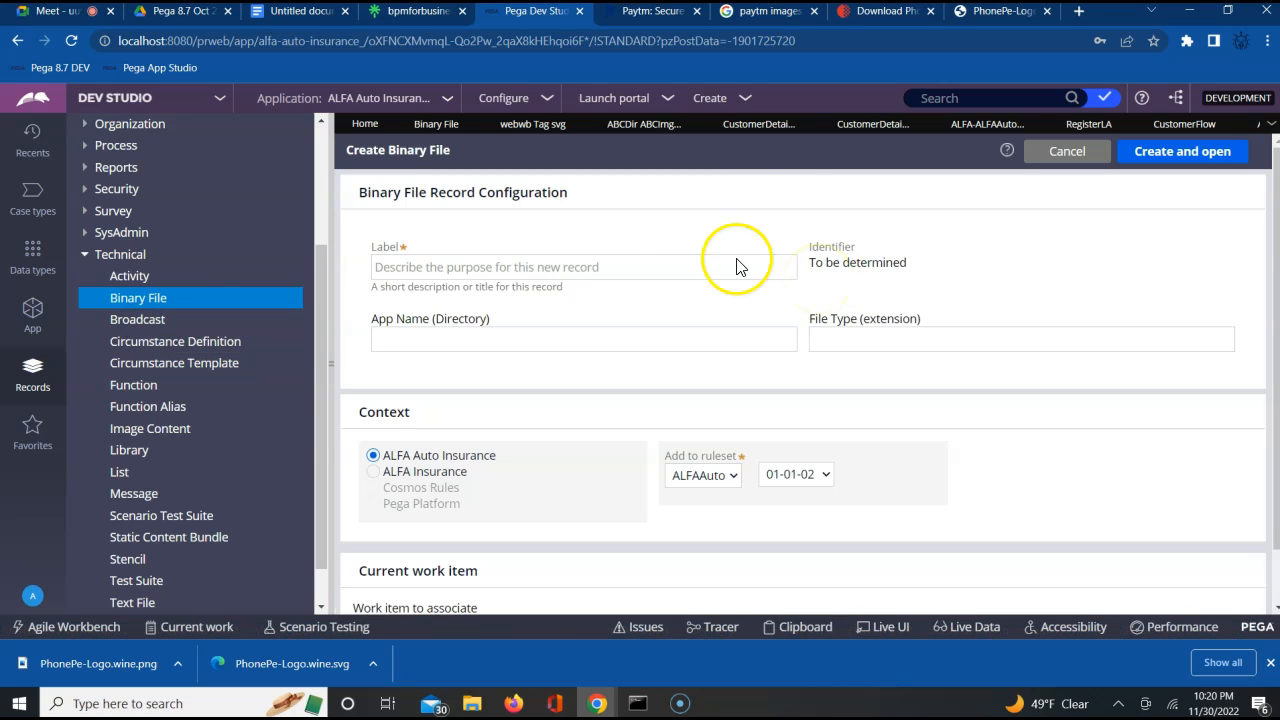
click(658, 270)
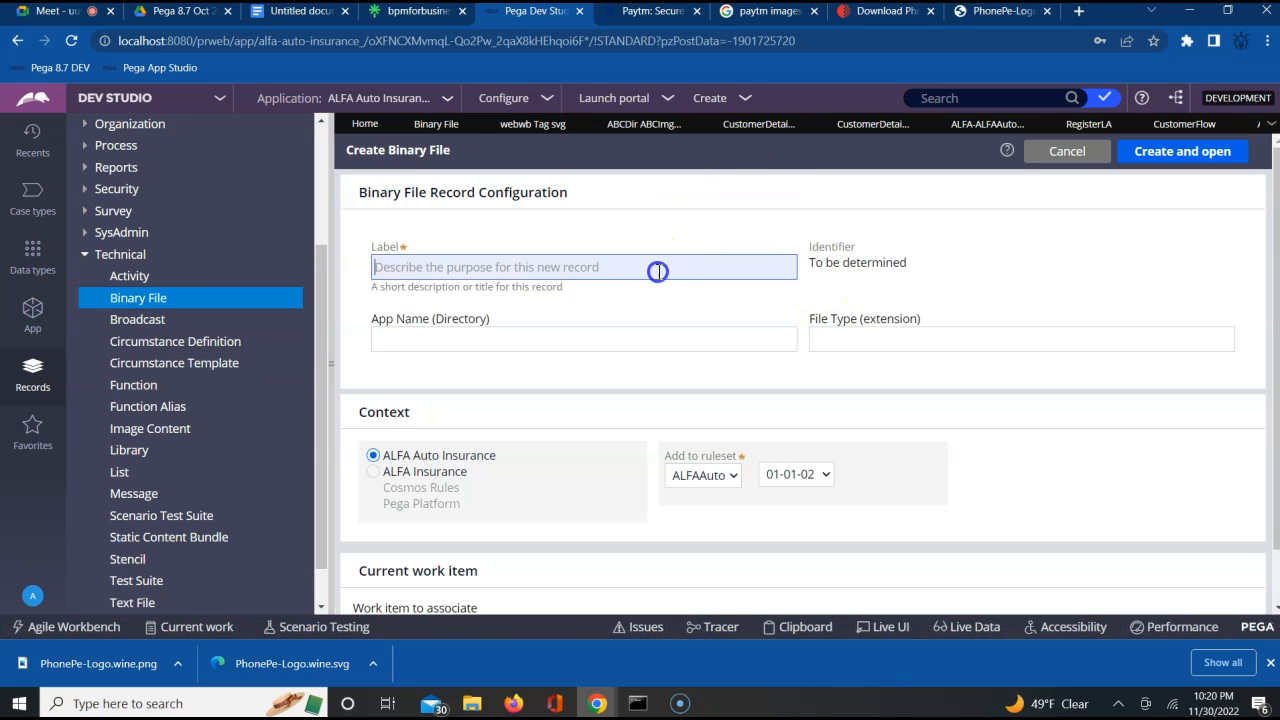
text(phonepe)
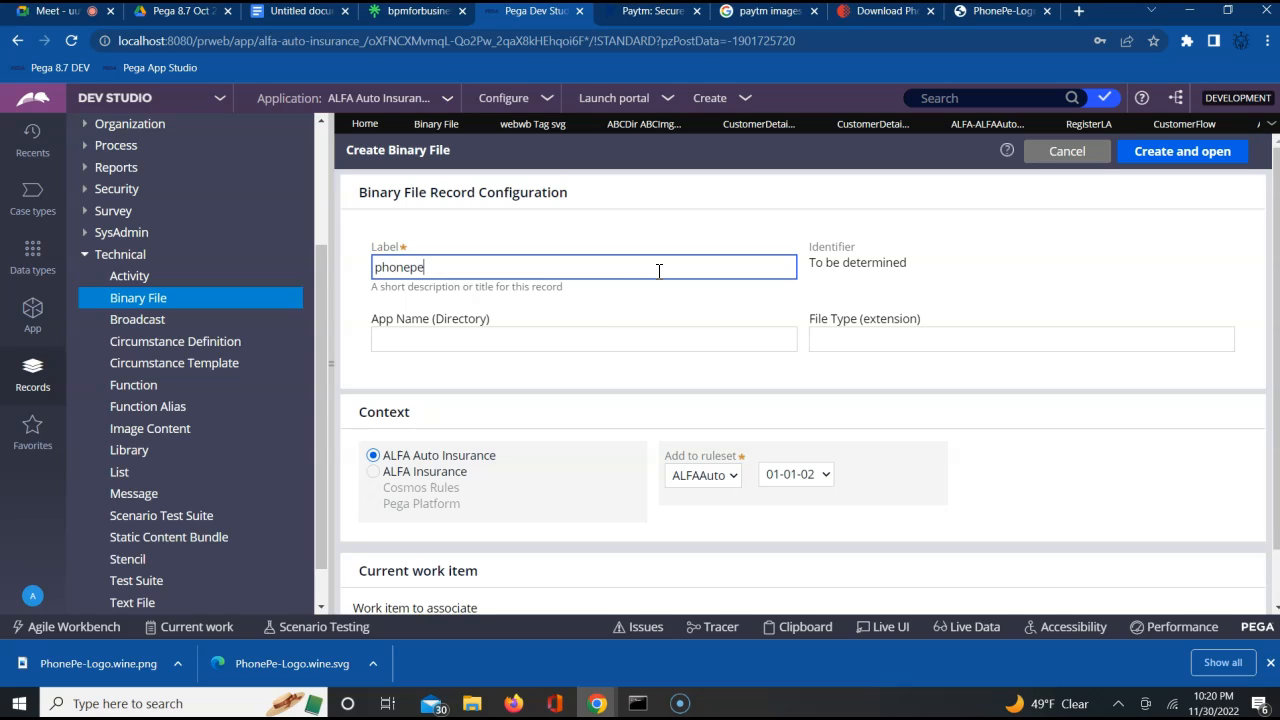
click(632, 343)
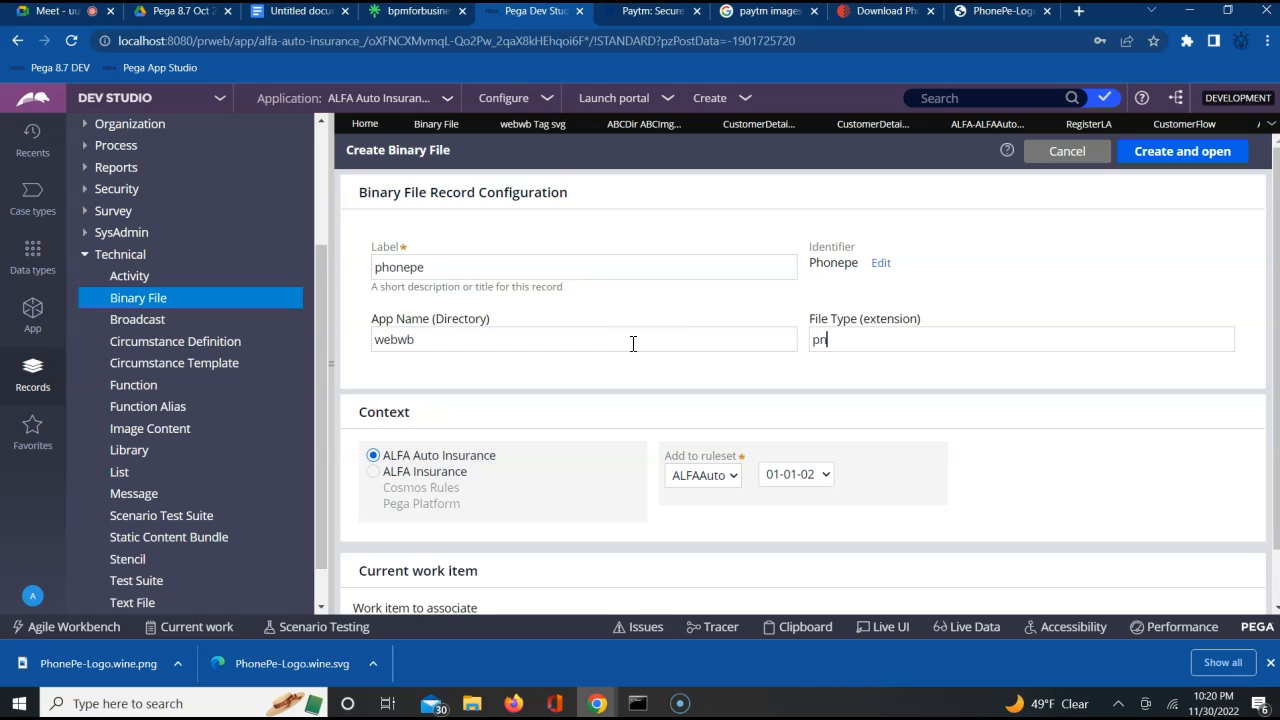
click(1180, 153)
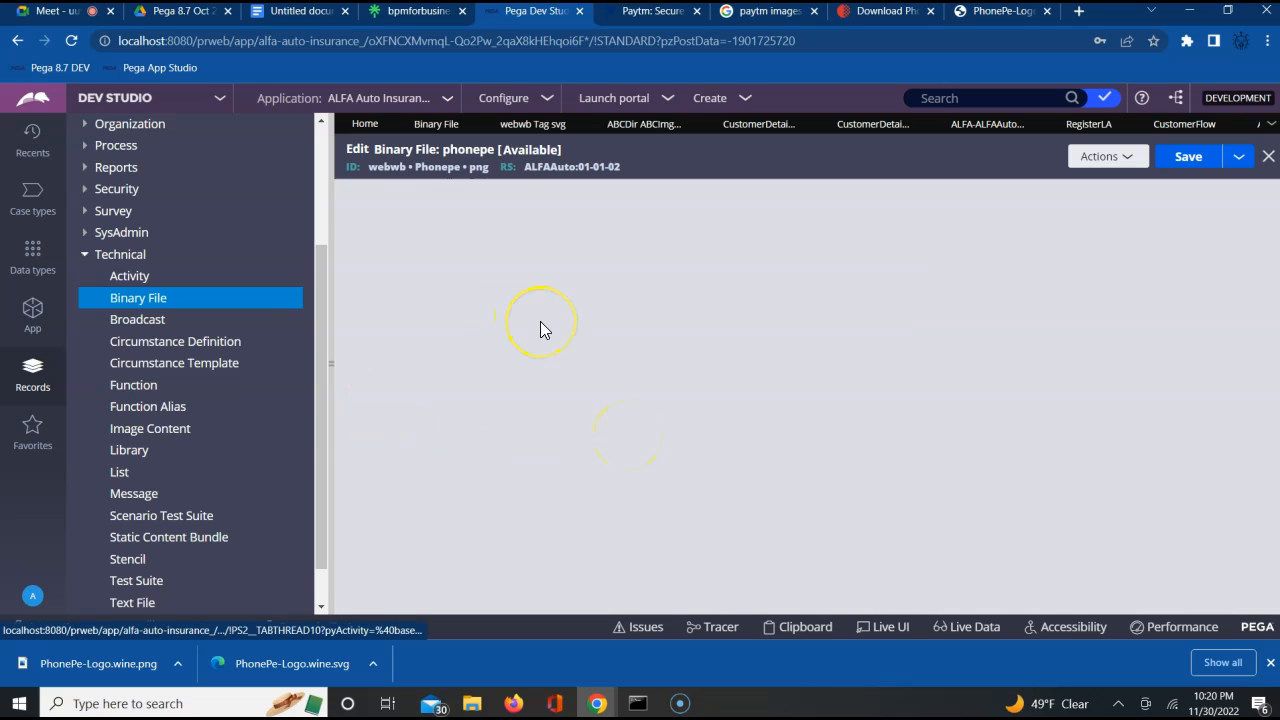
Upload the PNG file PhonePe-Logo.wine from Downloads to the phonepe binary file, save the rule and check the image preview
click(390, 281)
click(585, 366)
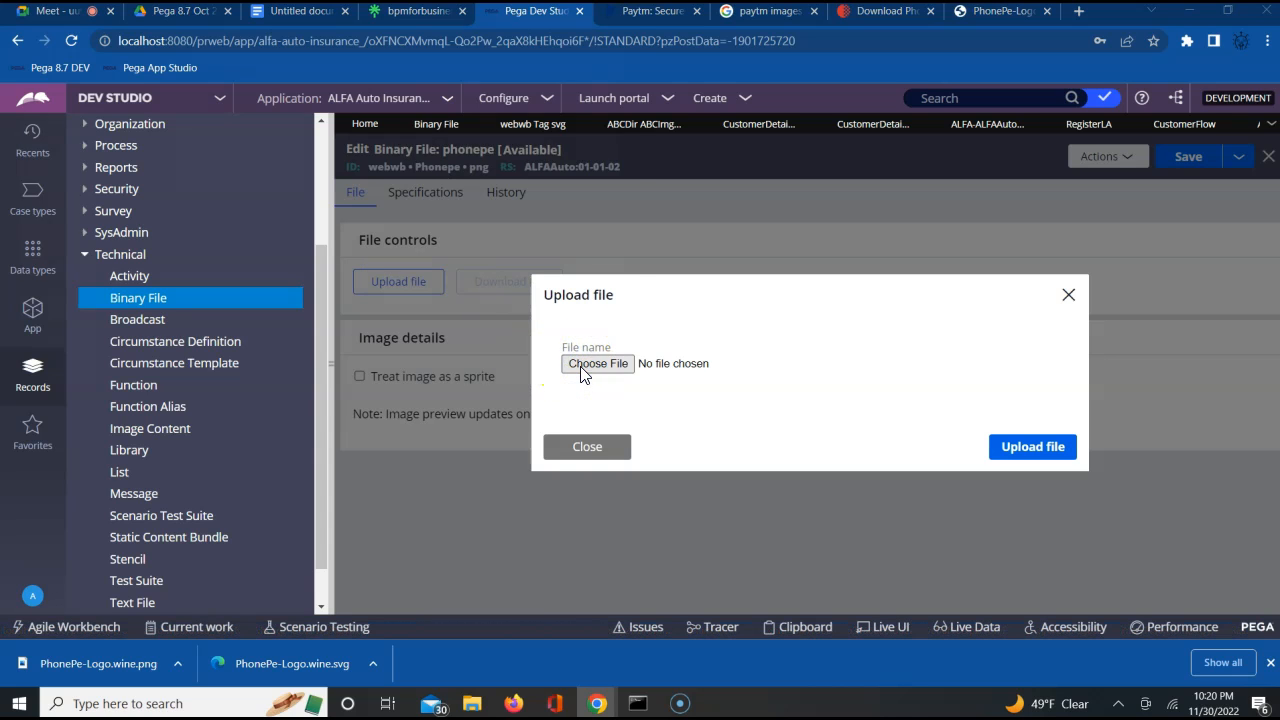
double_click(229, 140)
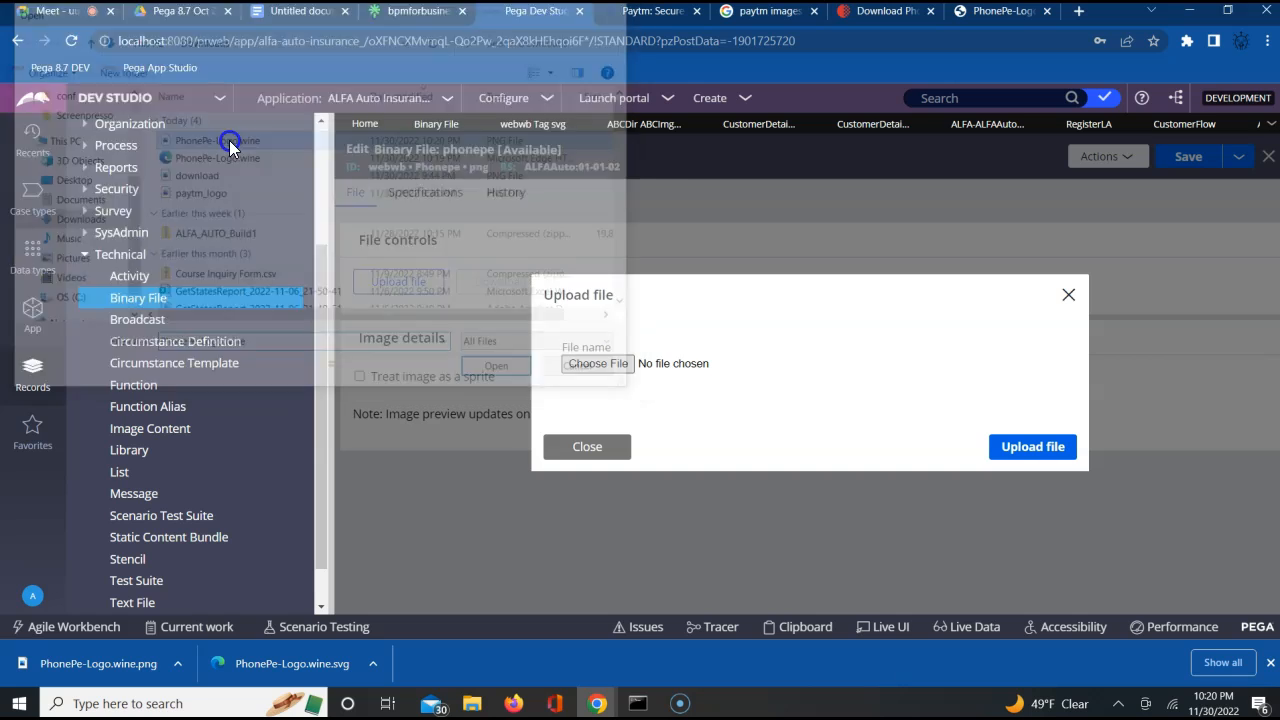
click(1033, 448)
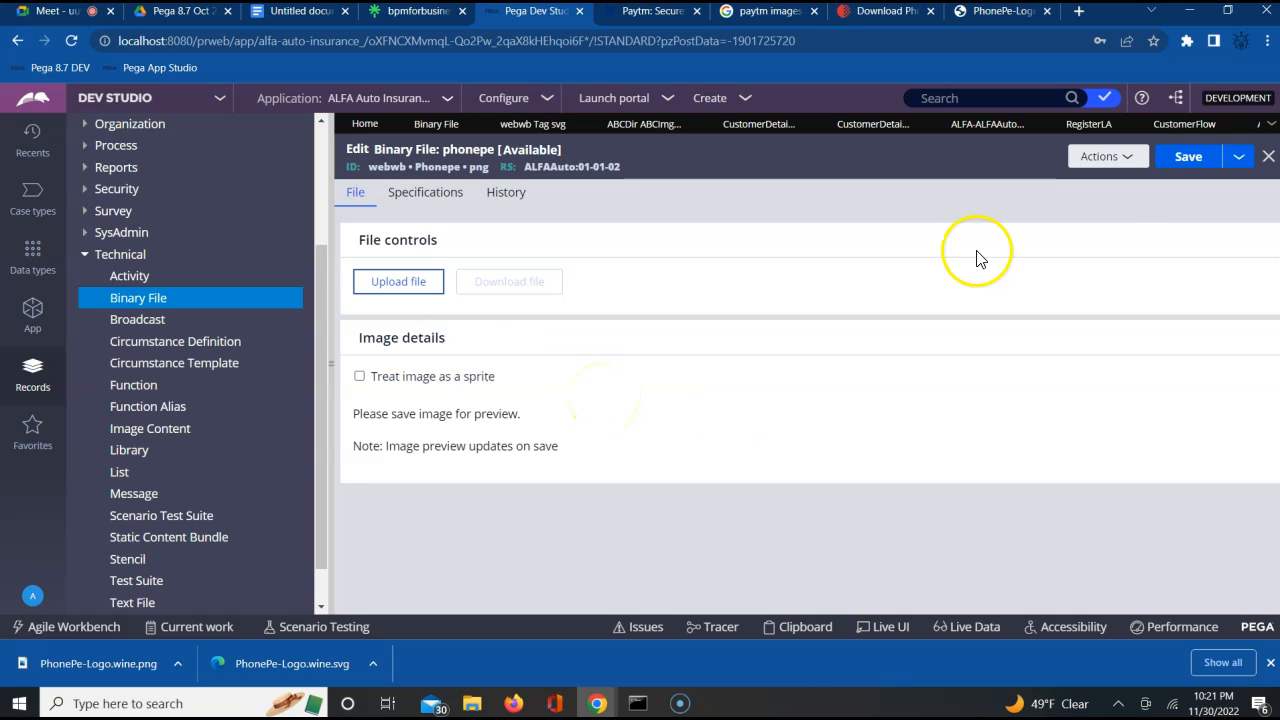
click(1186, 162)
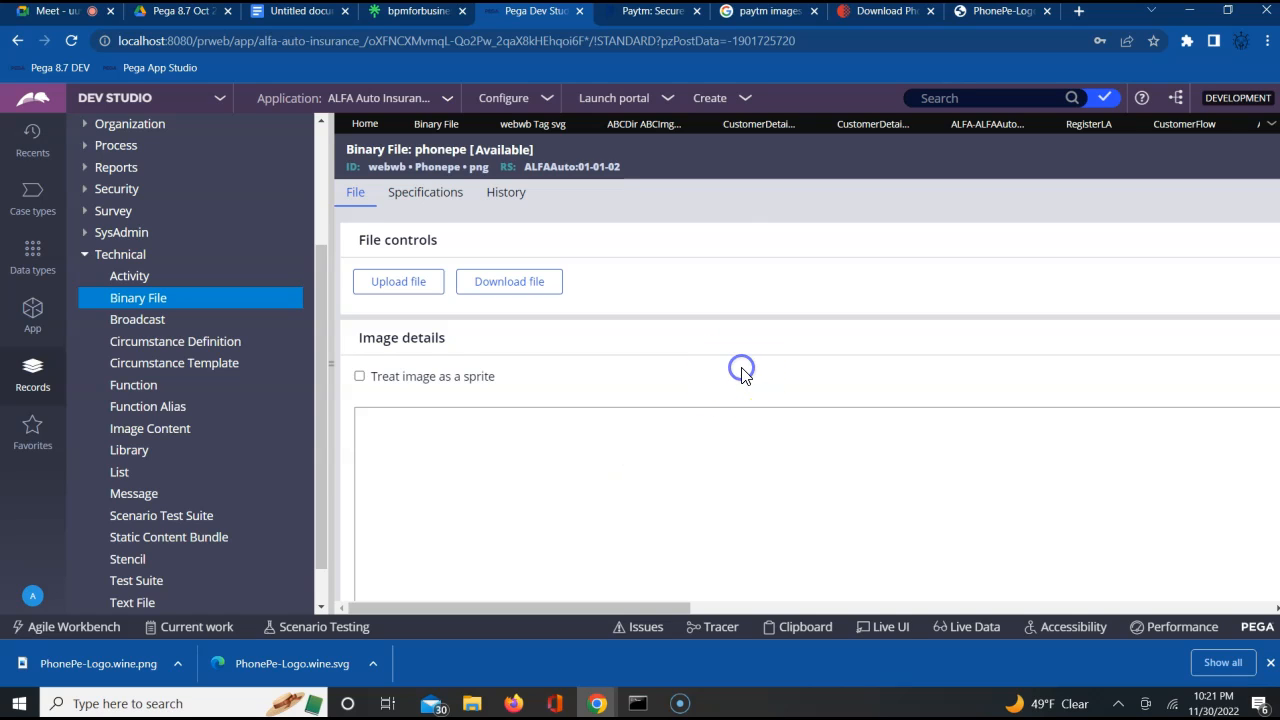
scroll(741, 370, down, 5)
scroll(741, 368, up, 5)
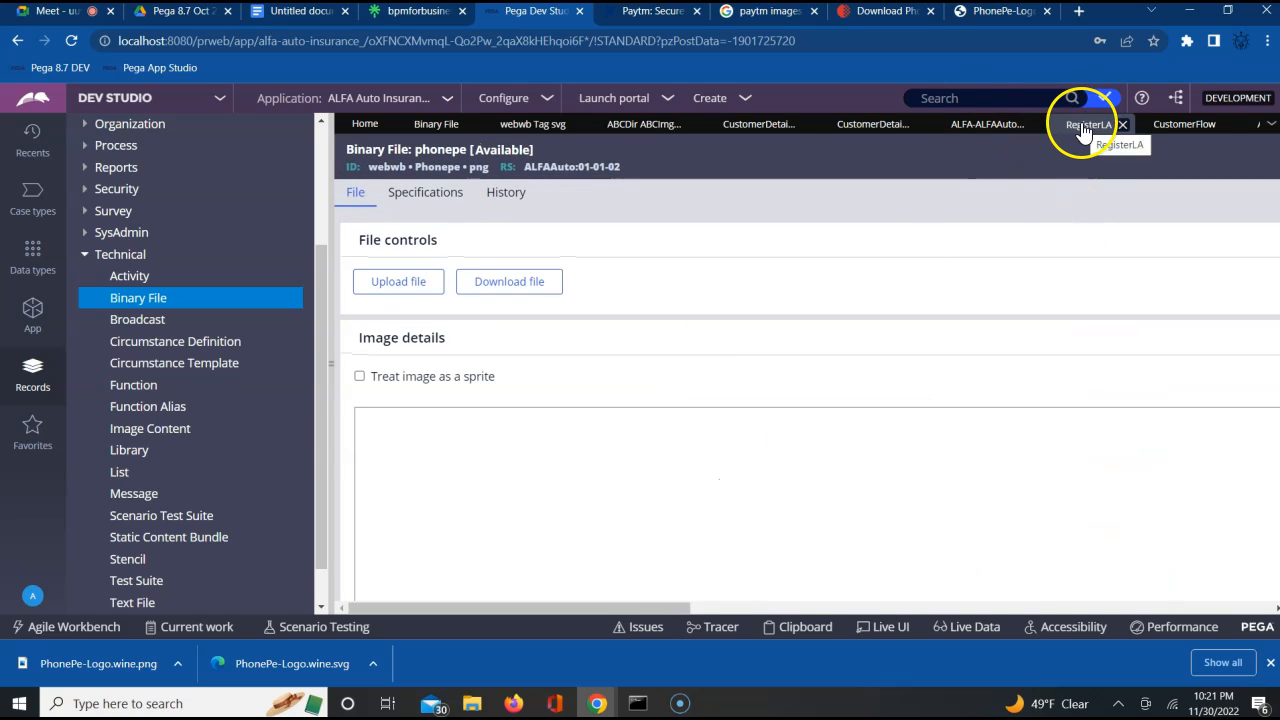
In CustomerDetailsSection, open the logo image's cell properties and change its icon source to Image
click(868, 128)
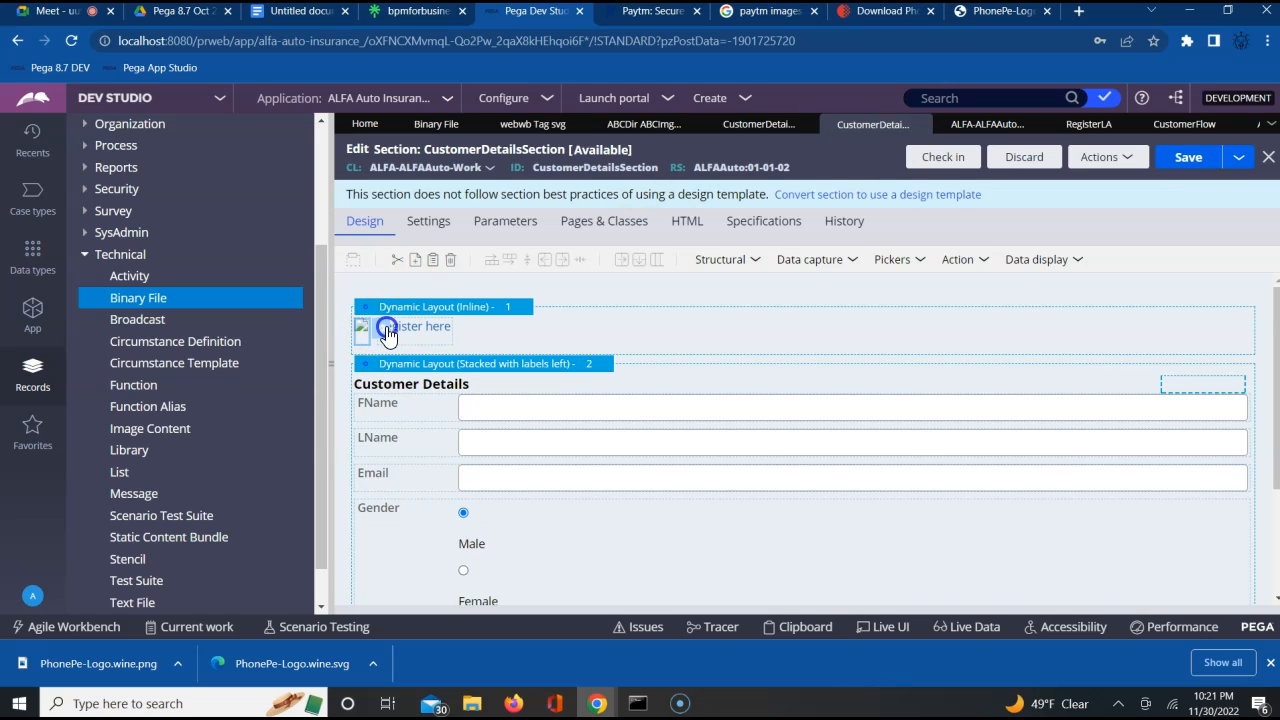
double_click(388, 336)
click(806, 279)
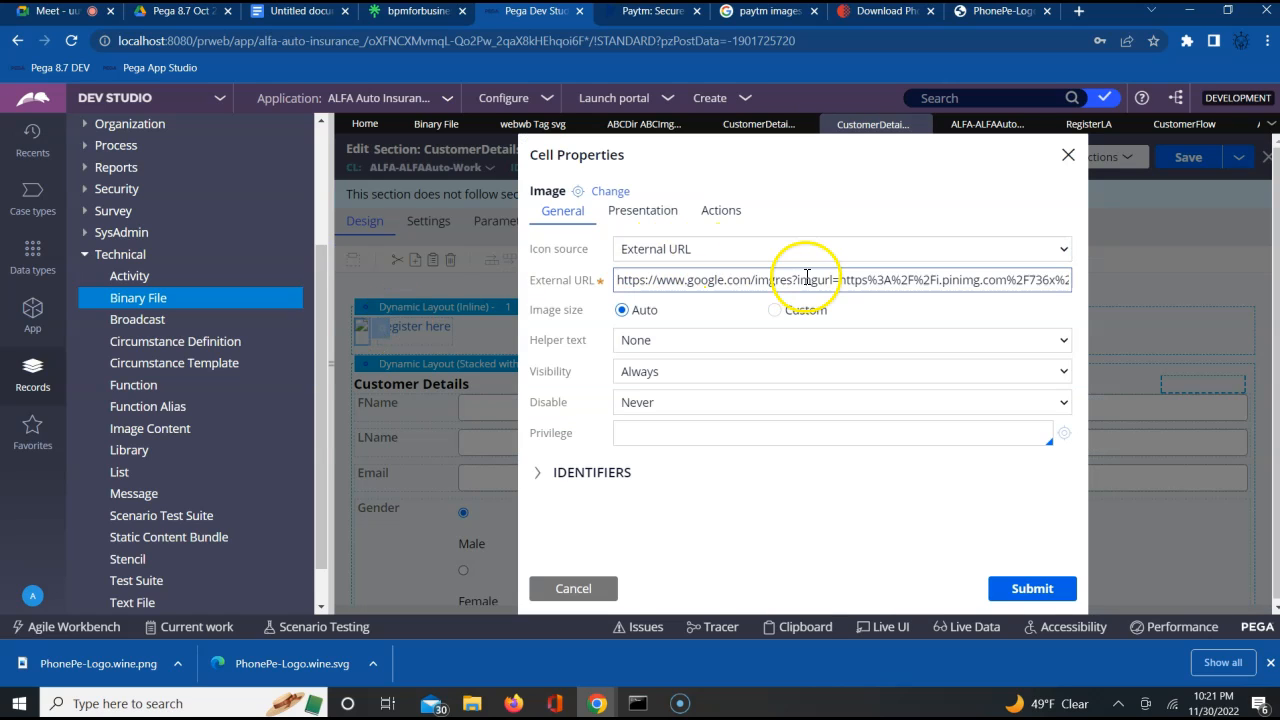
click(722, 248)
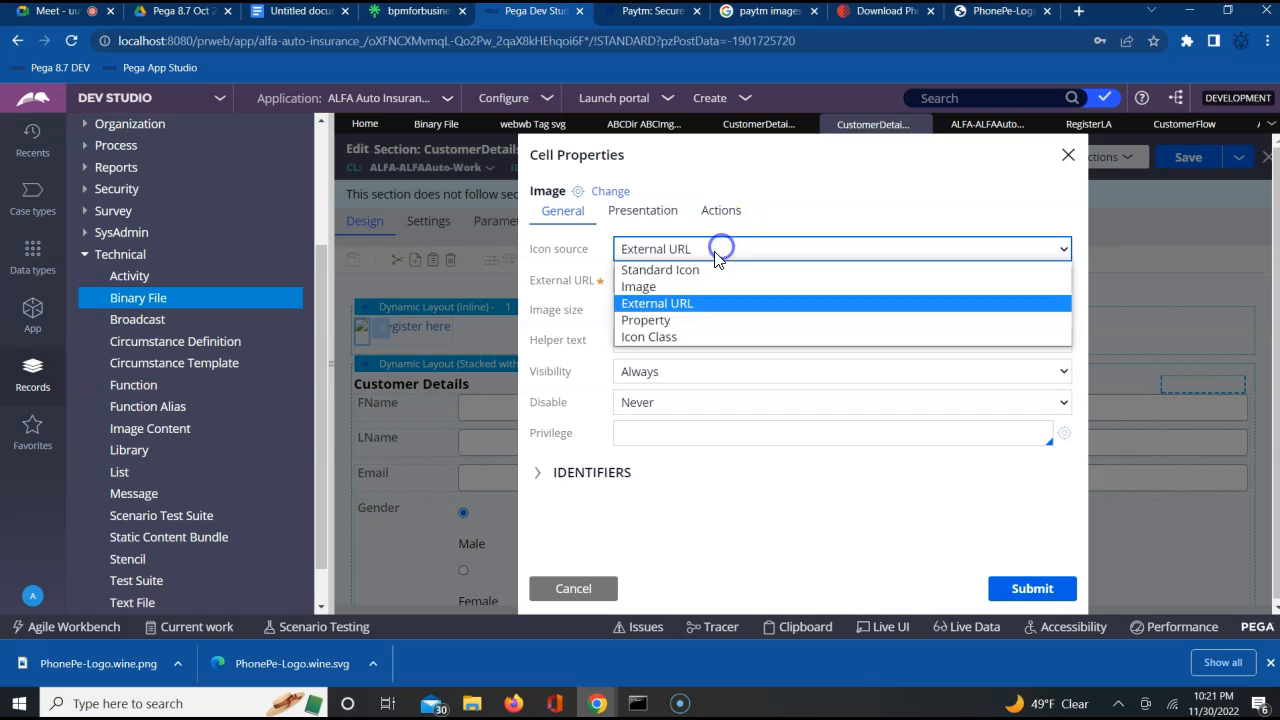
click(665, 287)
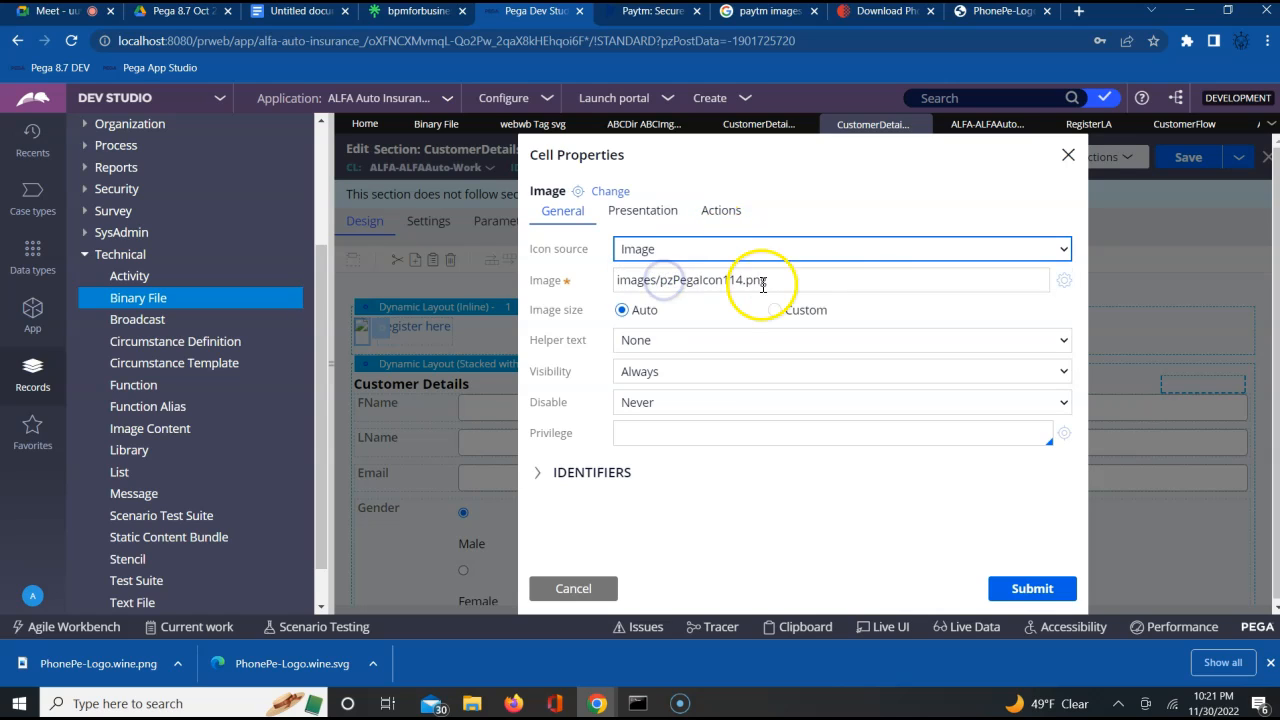
Search the image catalog for "phone" and select webwb/Phonepe.png as the logo image
click(1064, 281)
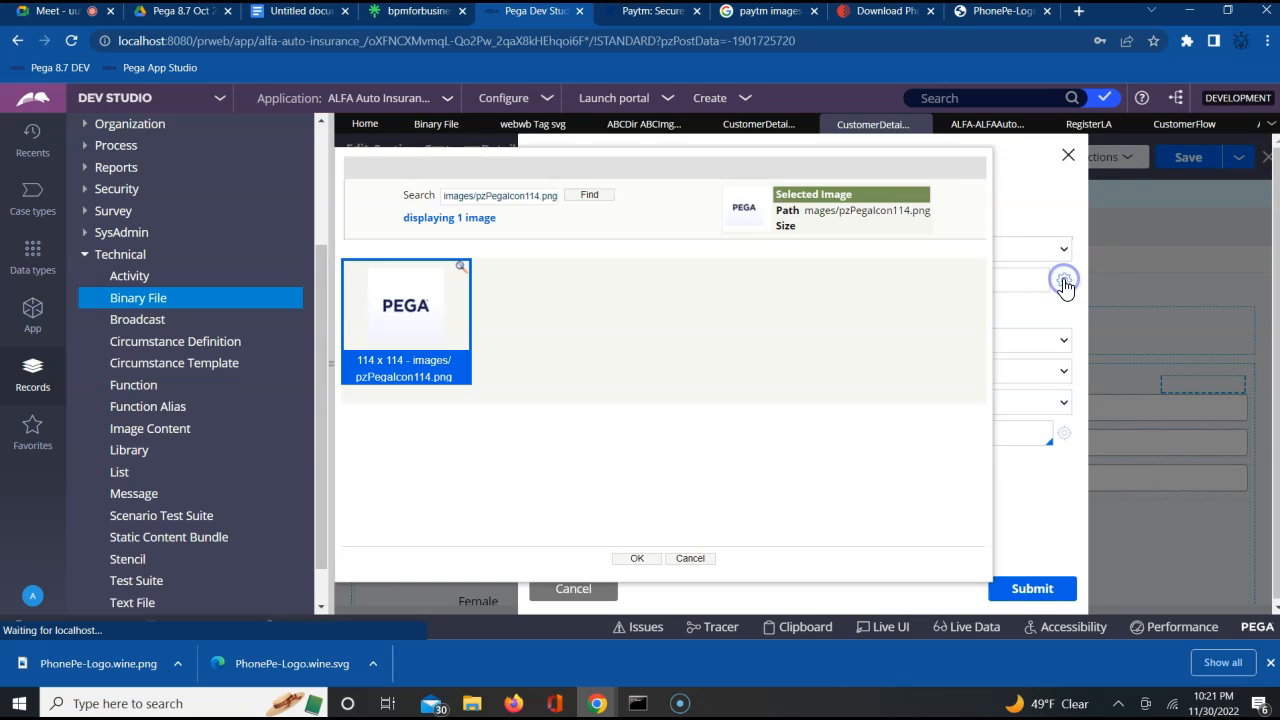
key(ctrl+a)
text(pnc)
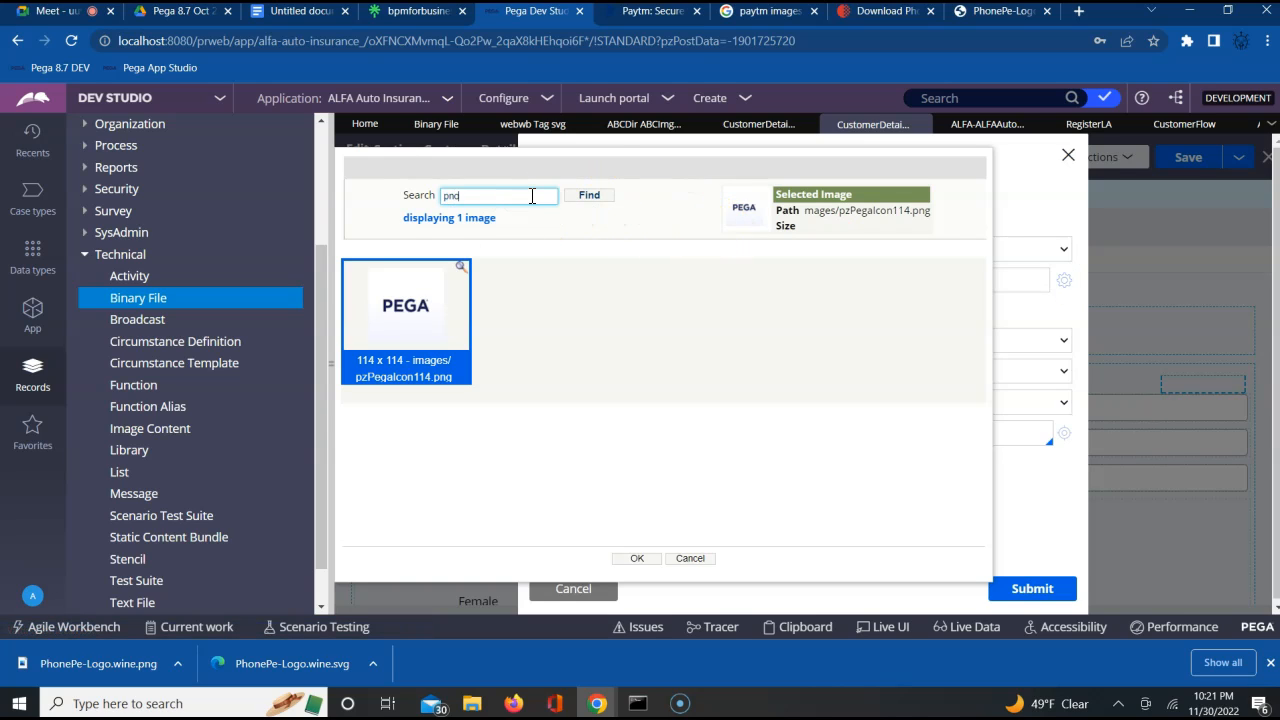
text(g)
click(590, 196)
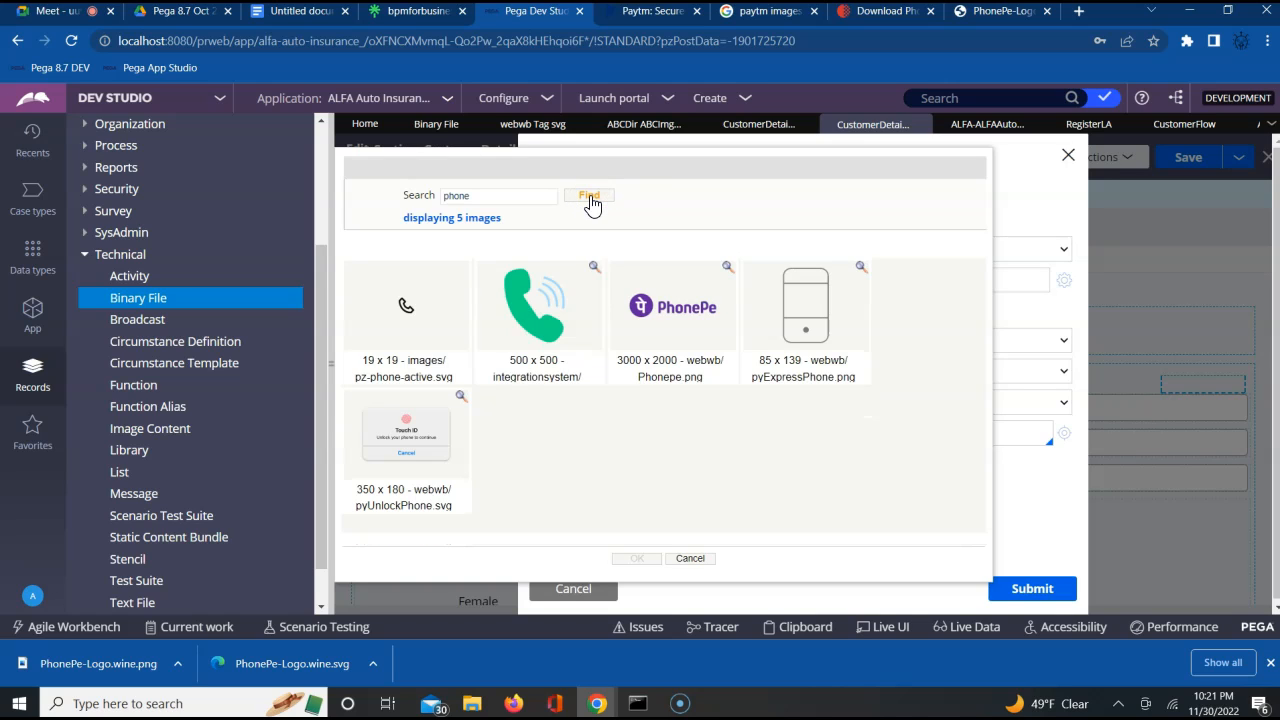
click(661, 300)
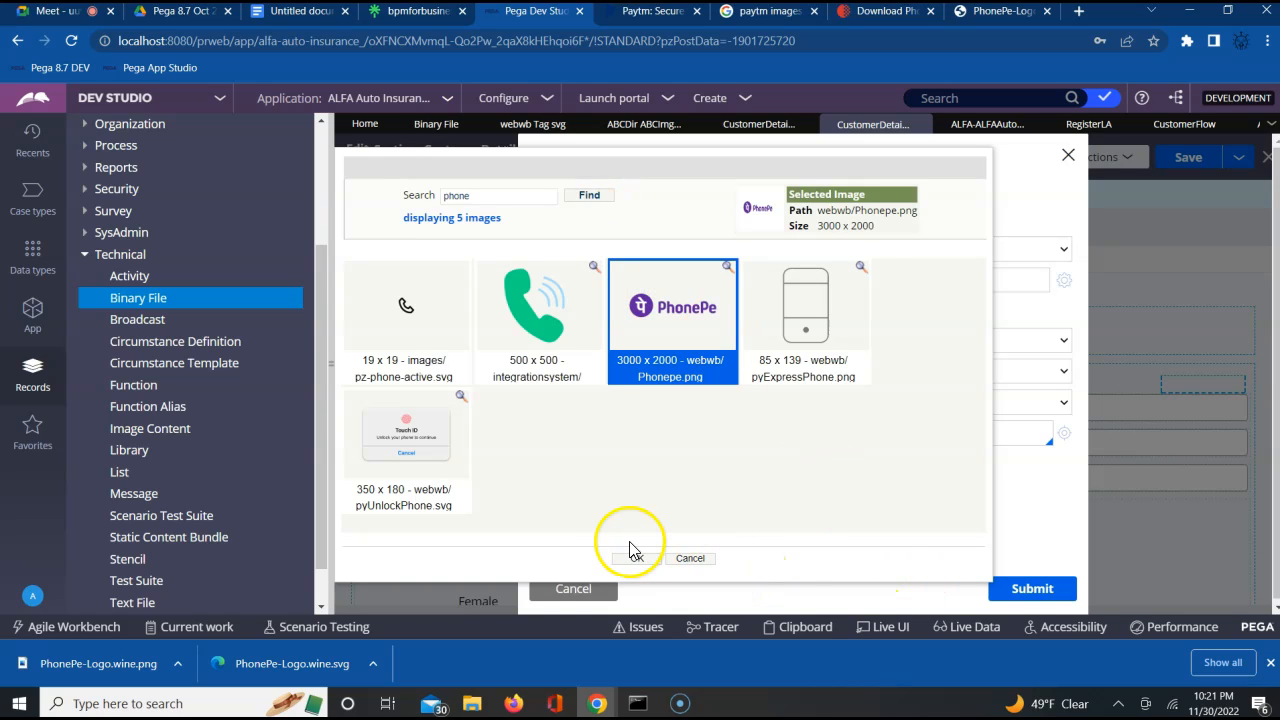
click(634, 560)
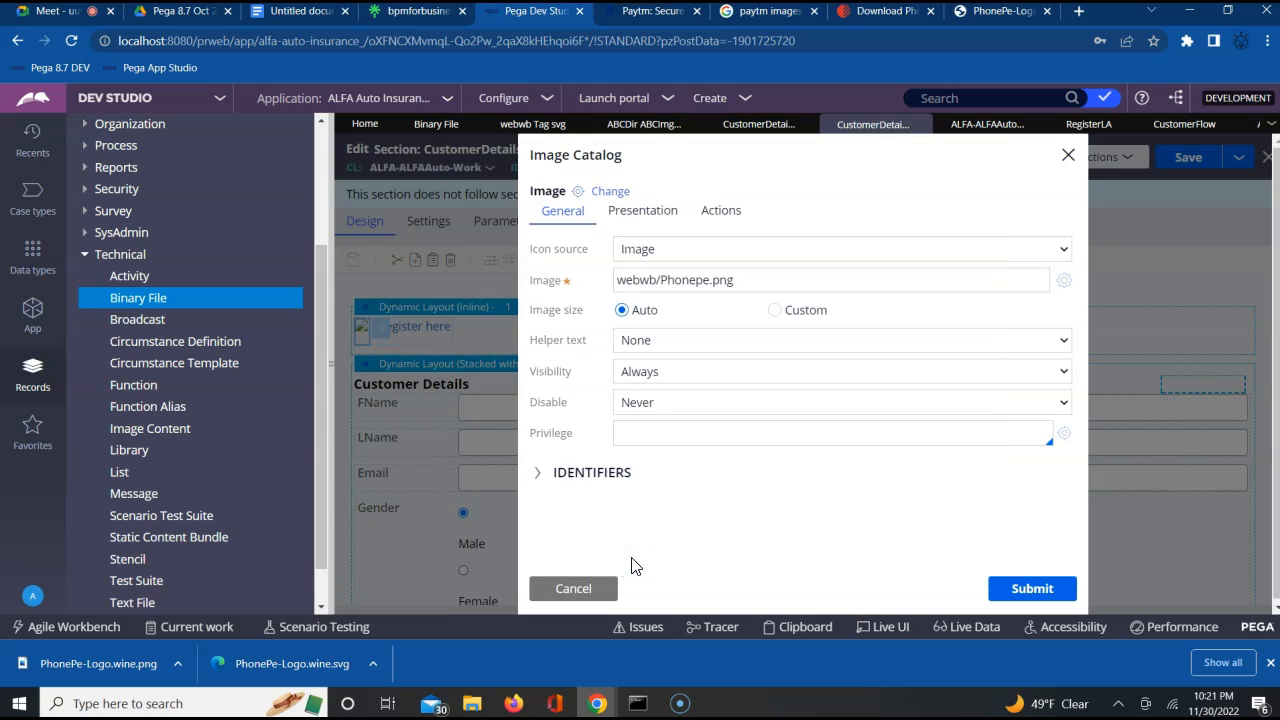
Give the logo a custom image size of 100 px width and 40 px height, submit the properties and save the section
click(774, 310)
click(674, 344)
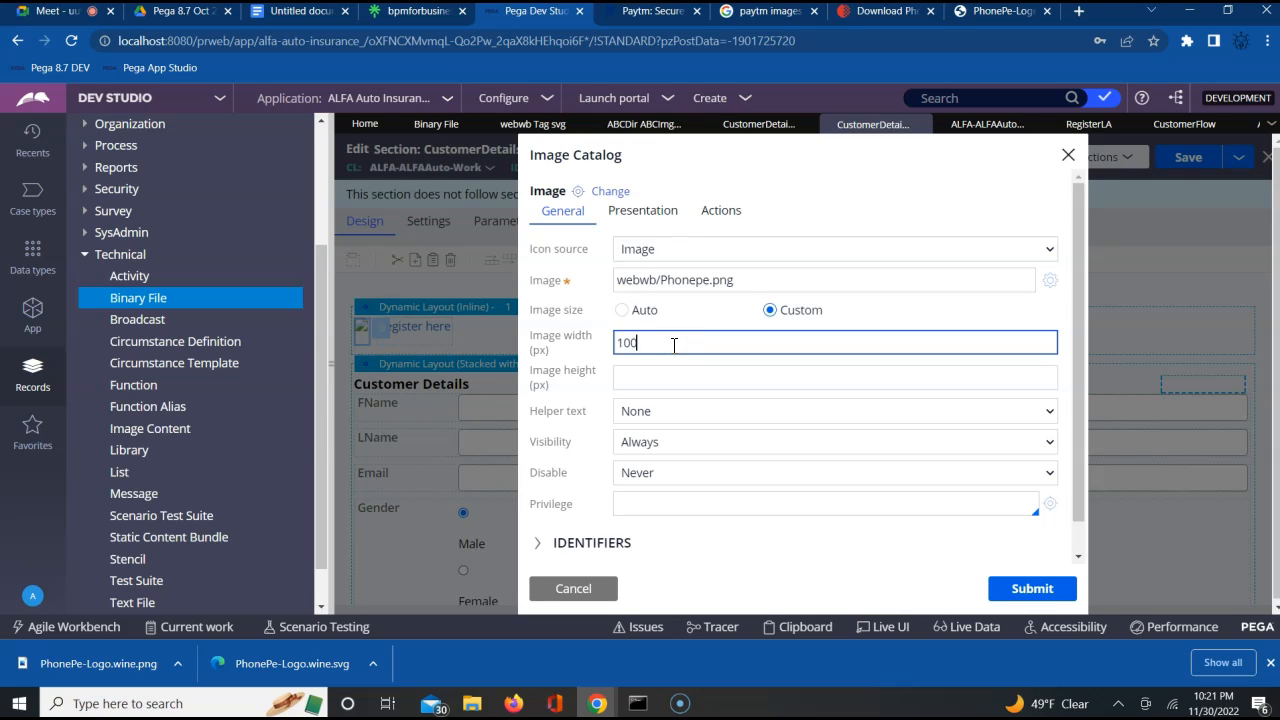
click(651, 377)
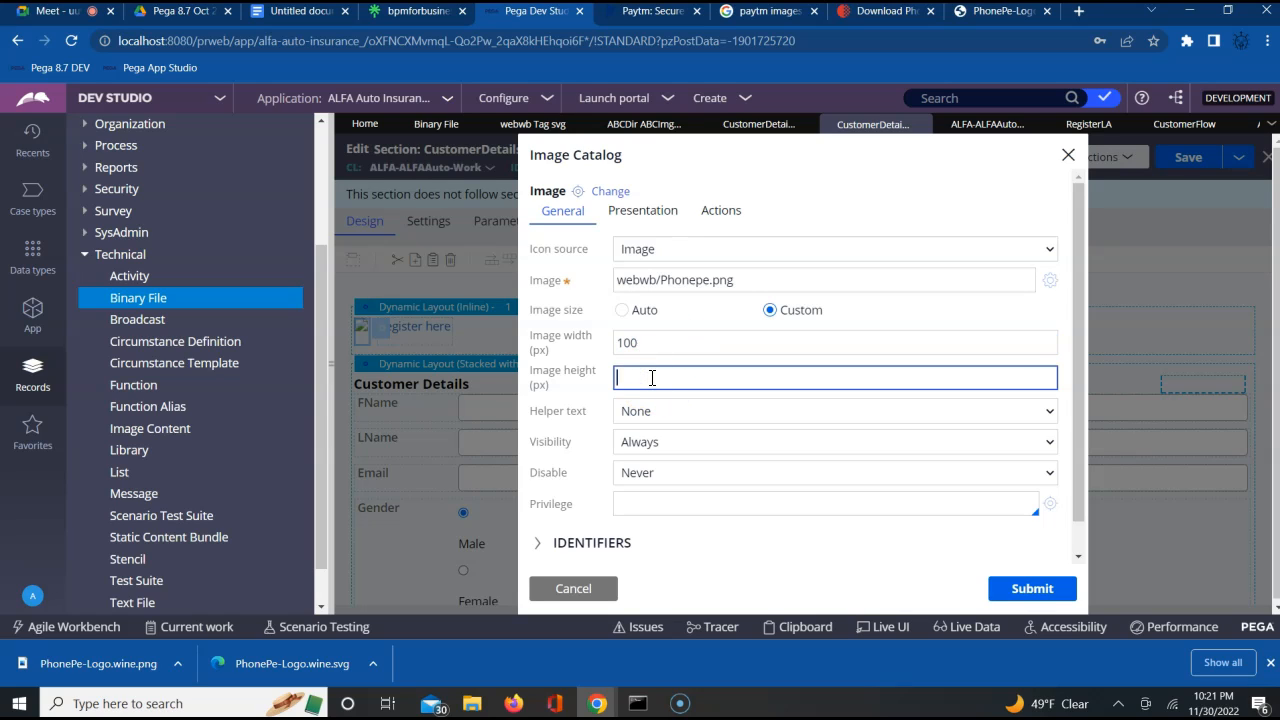
text(40)
click(1020, 592)
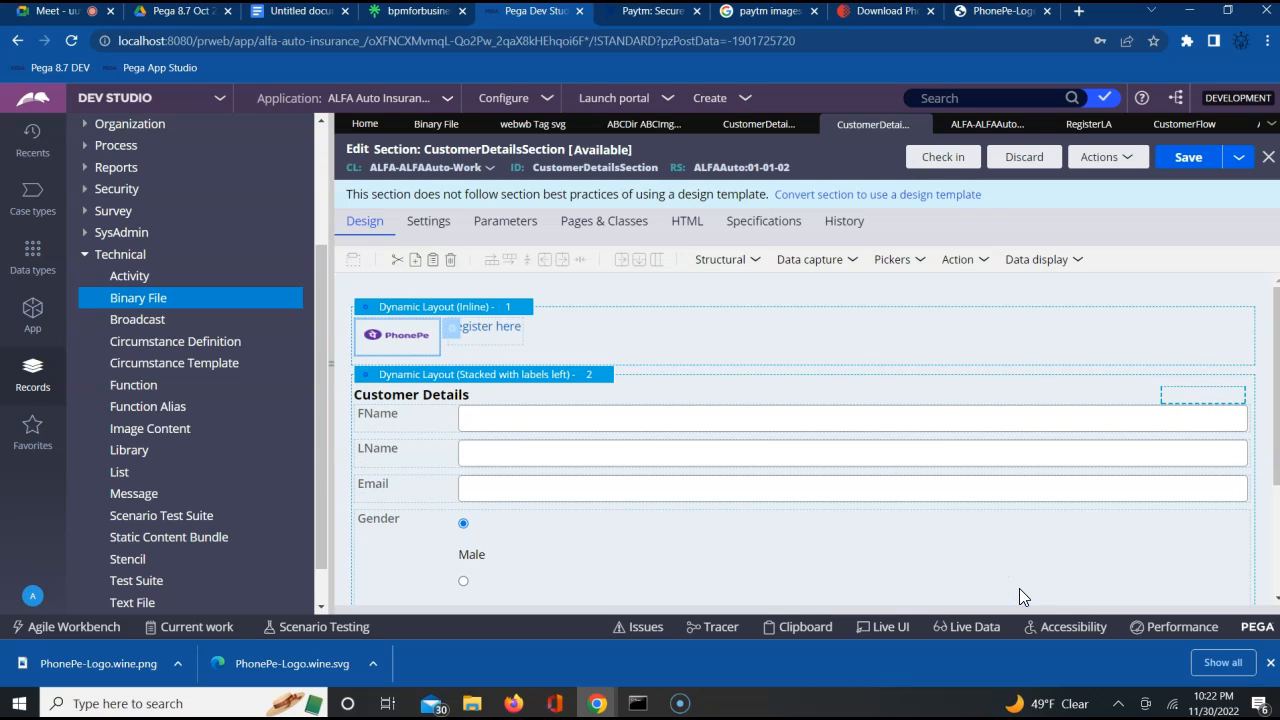
click(1187, 160)
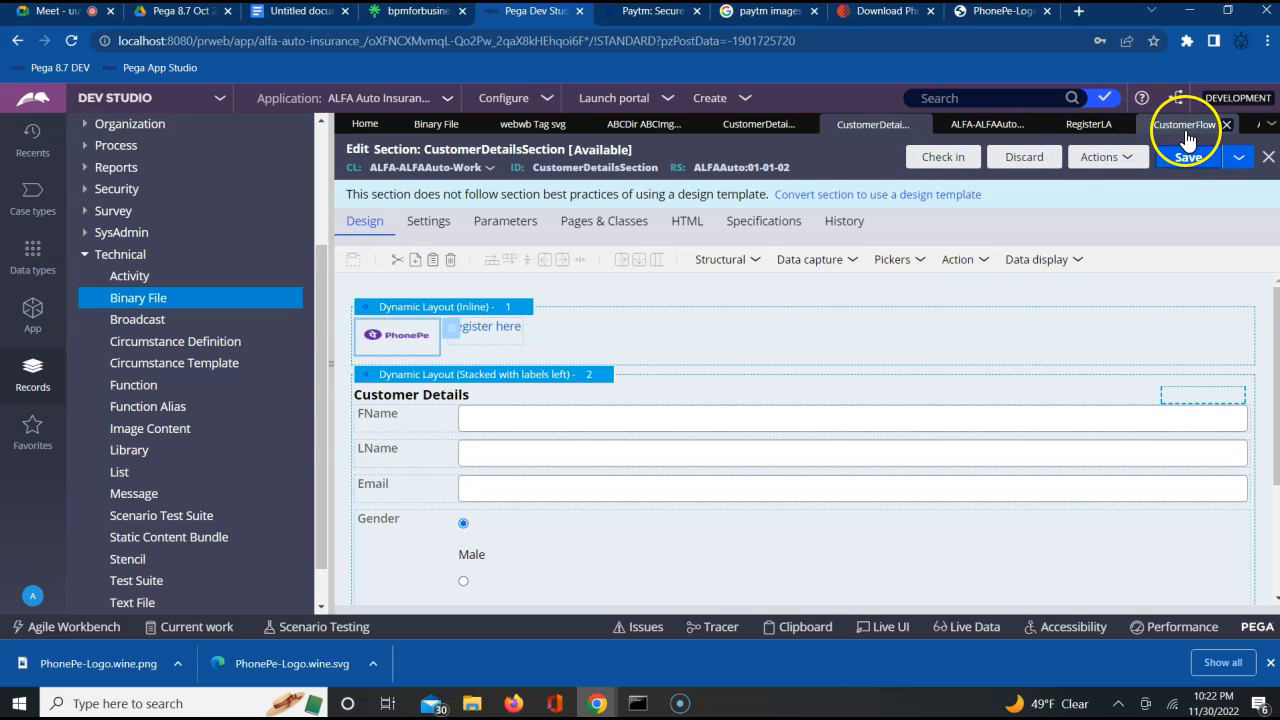
Refresh the running ALFA Auto Insurance case and reopen its CustomerInfo assignment to check the logo on the form
click(1250, 124)
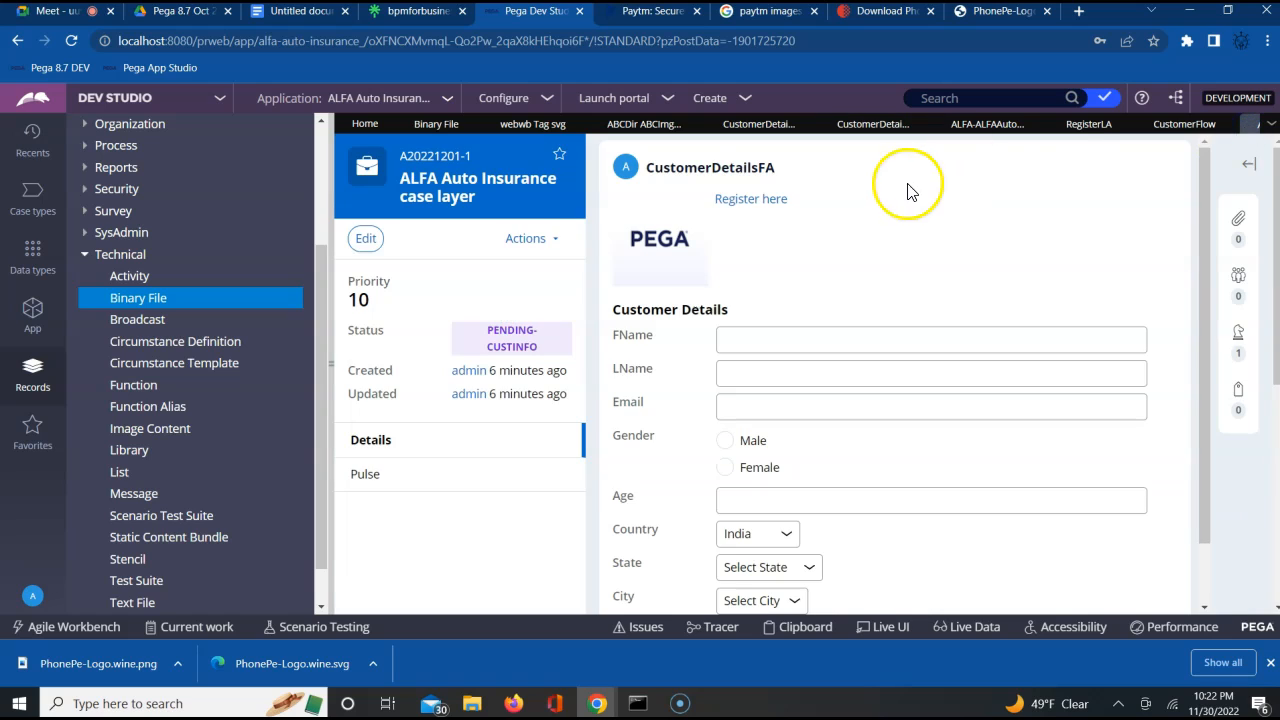
click(543, 247)
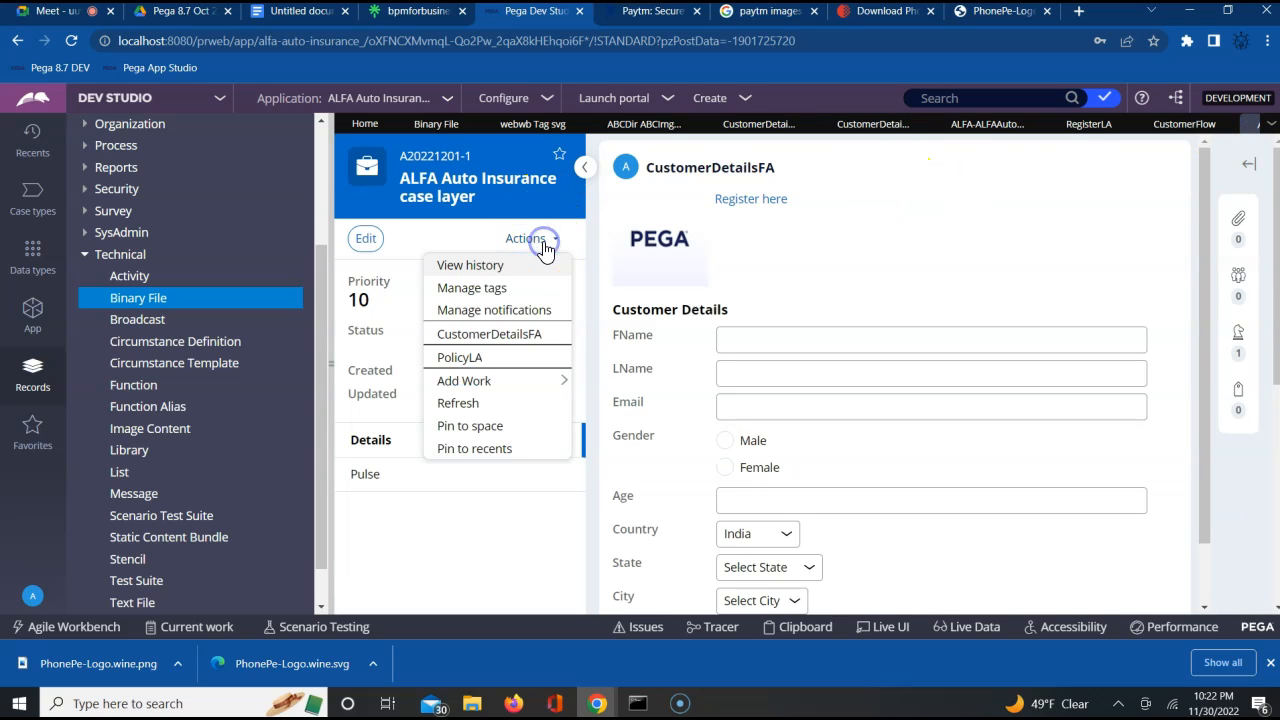
click(473, 402)
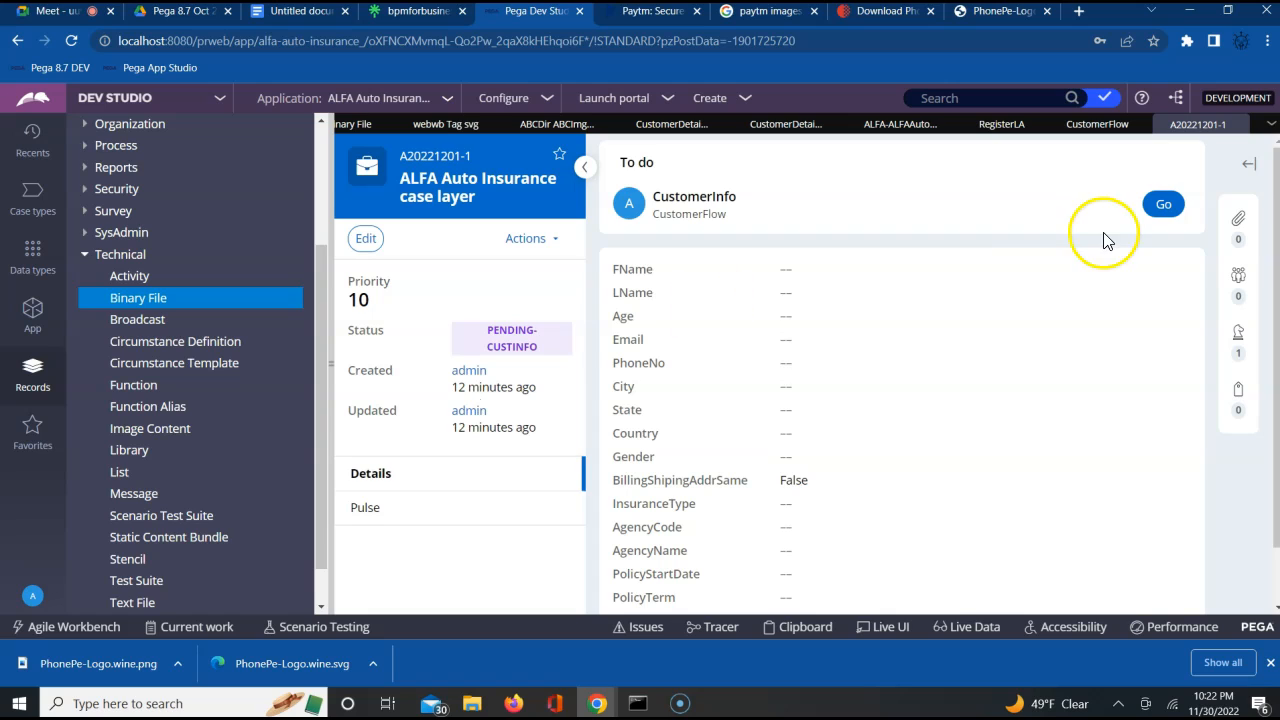
click(1162, 207)
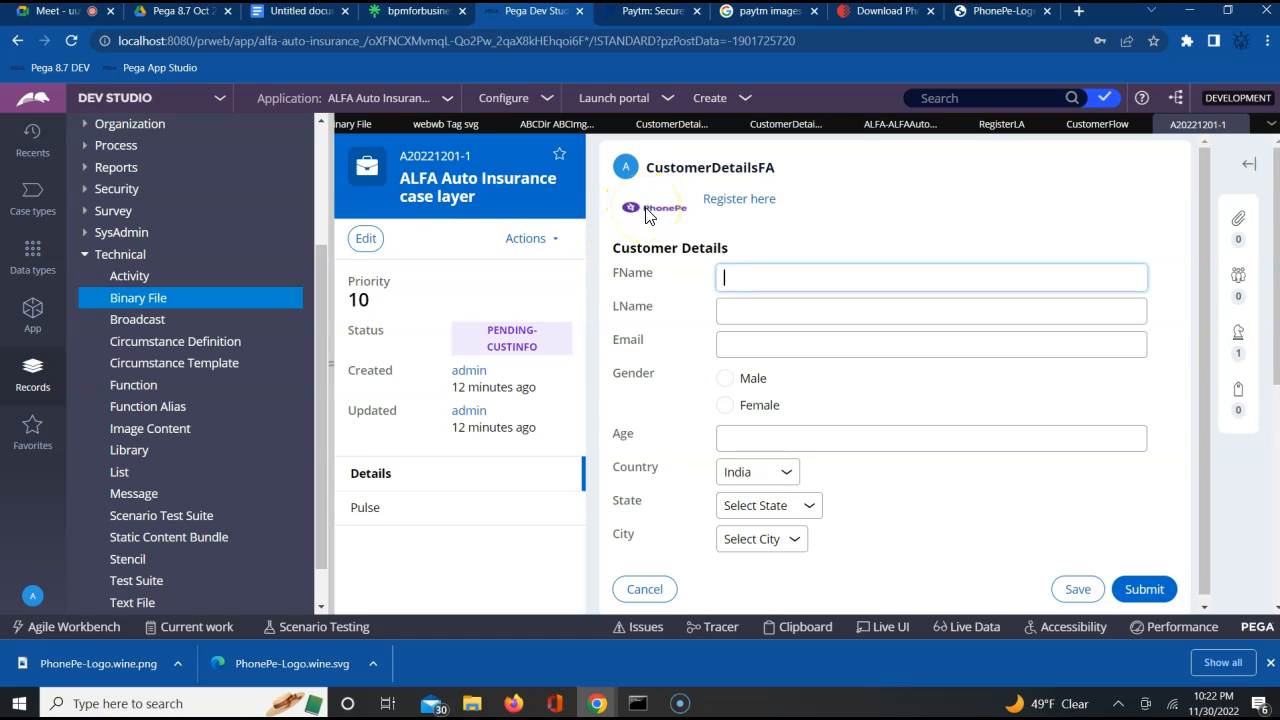
Check the registration form through the Register here link, close it and dismiss the browser's downloads bar
click(737, 199)
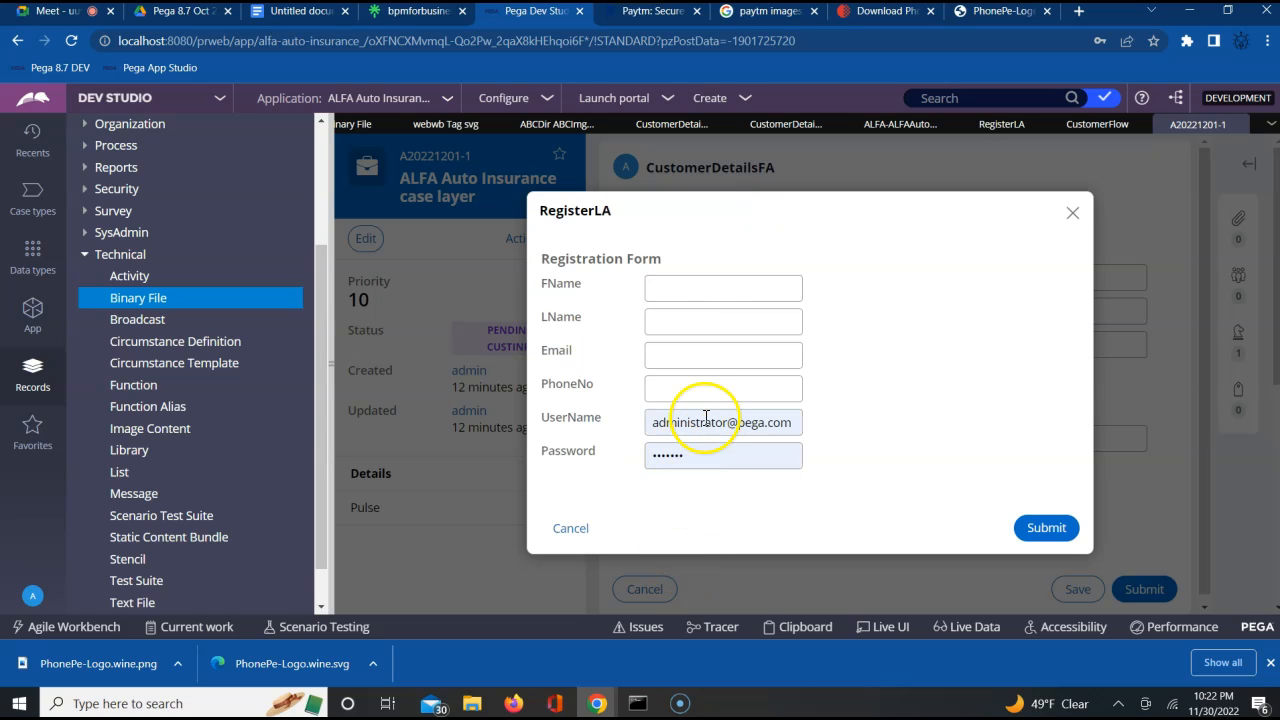
click(1072, 213)
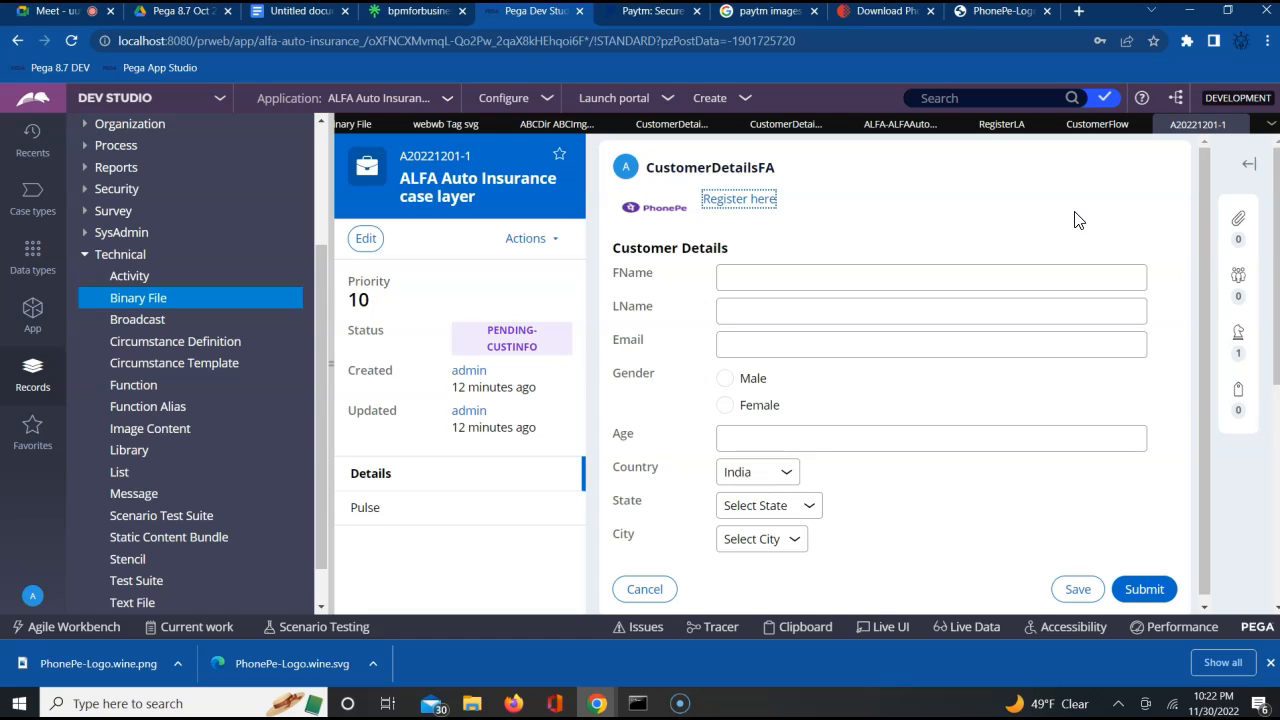
click(724, 205)
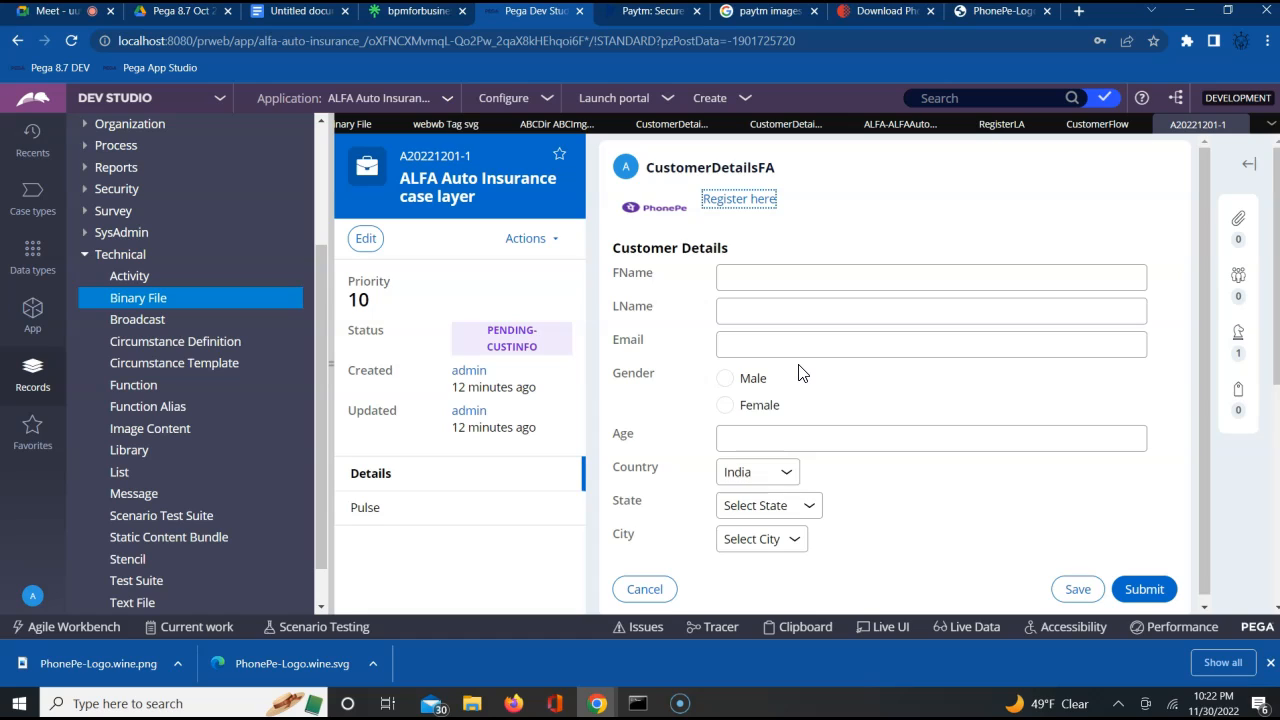
click(1271, 663)
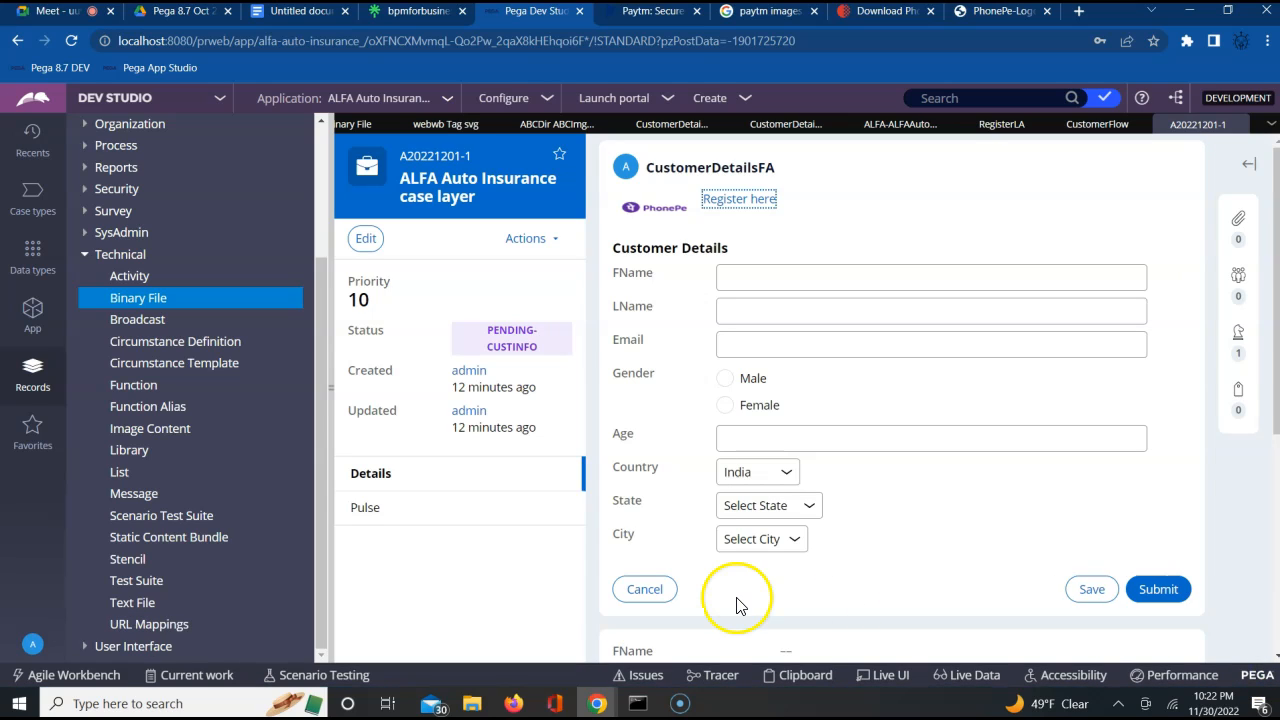